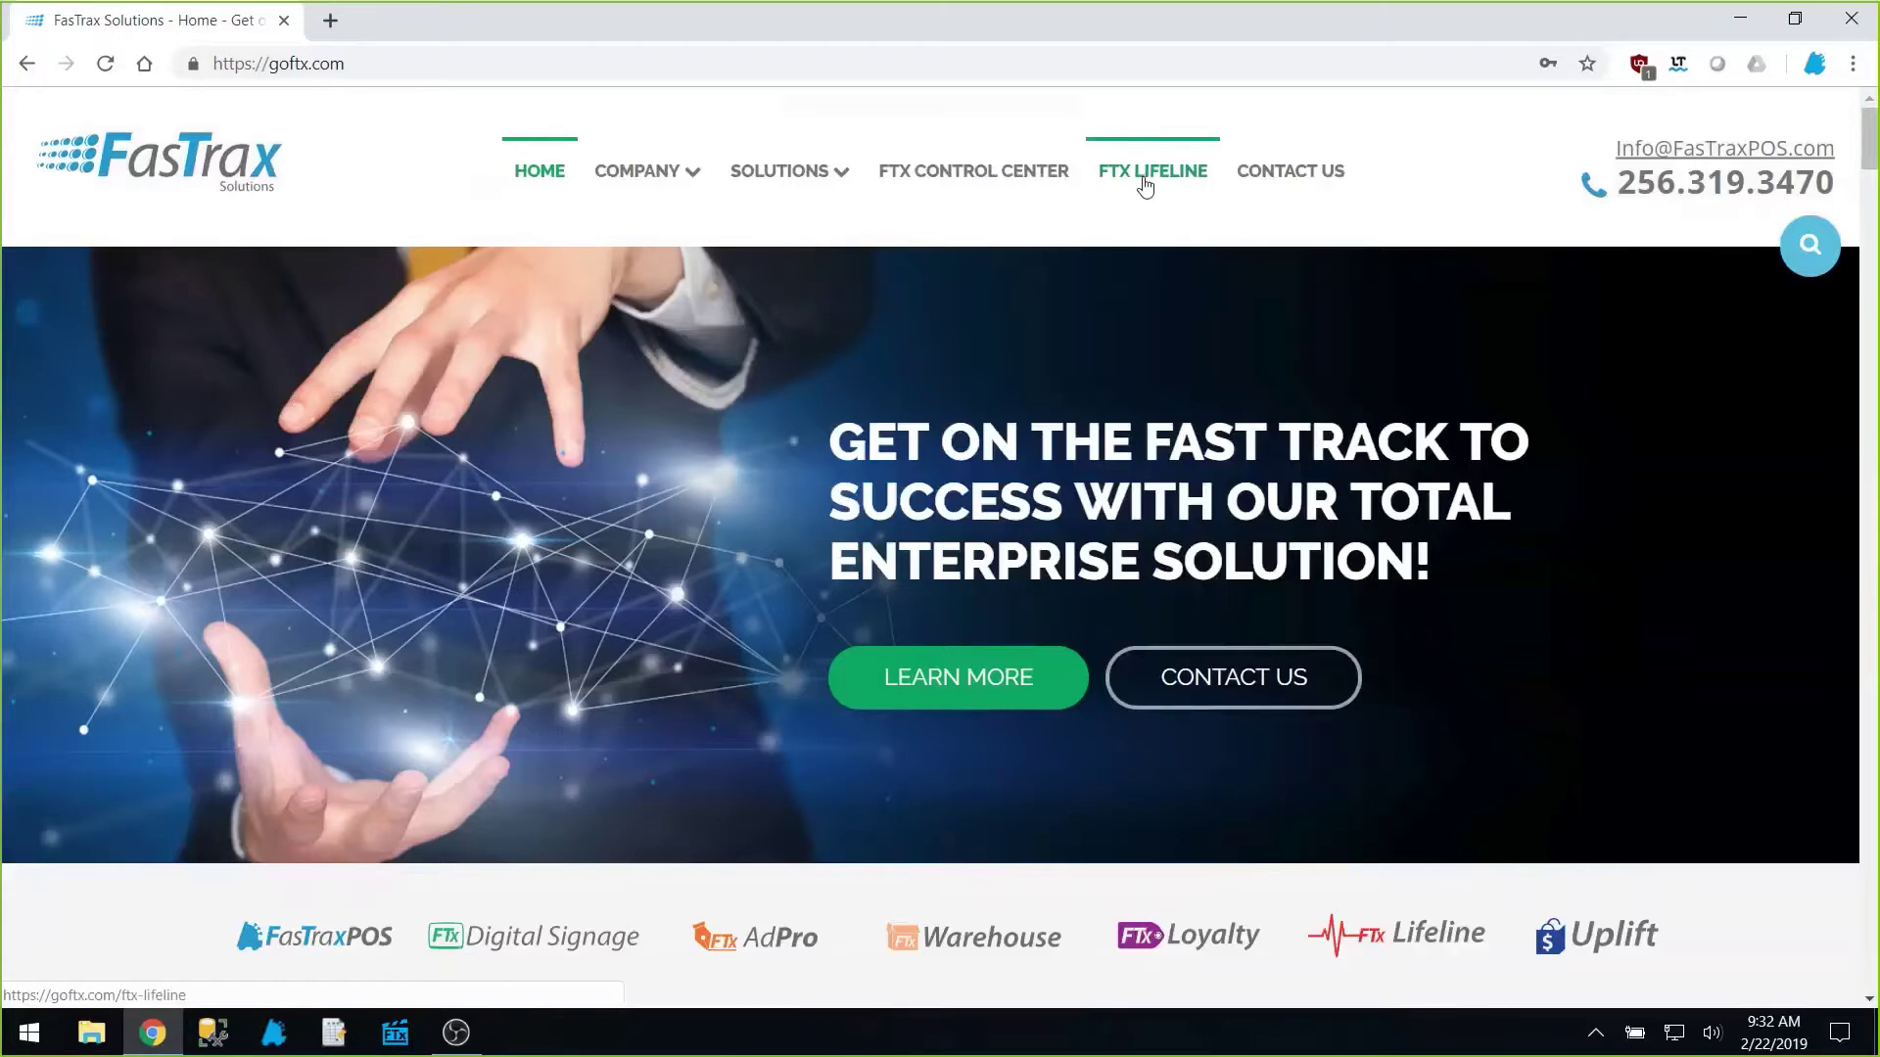
Step: Go to the FTX Lifeline page and open the Weekly Training Webinars page from it
left_click(1144, 186)
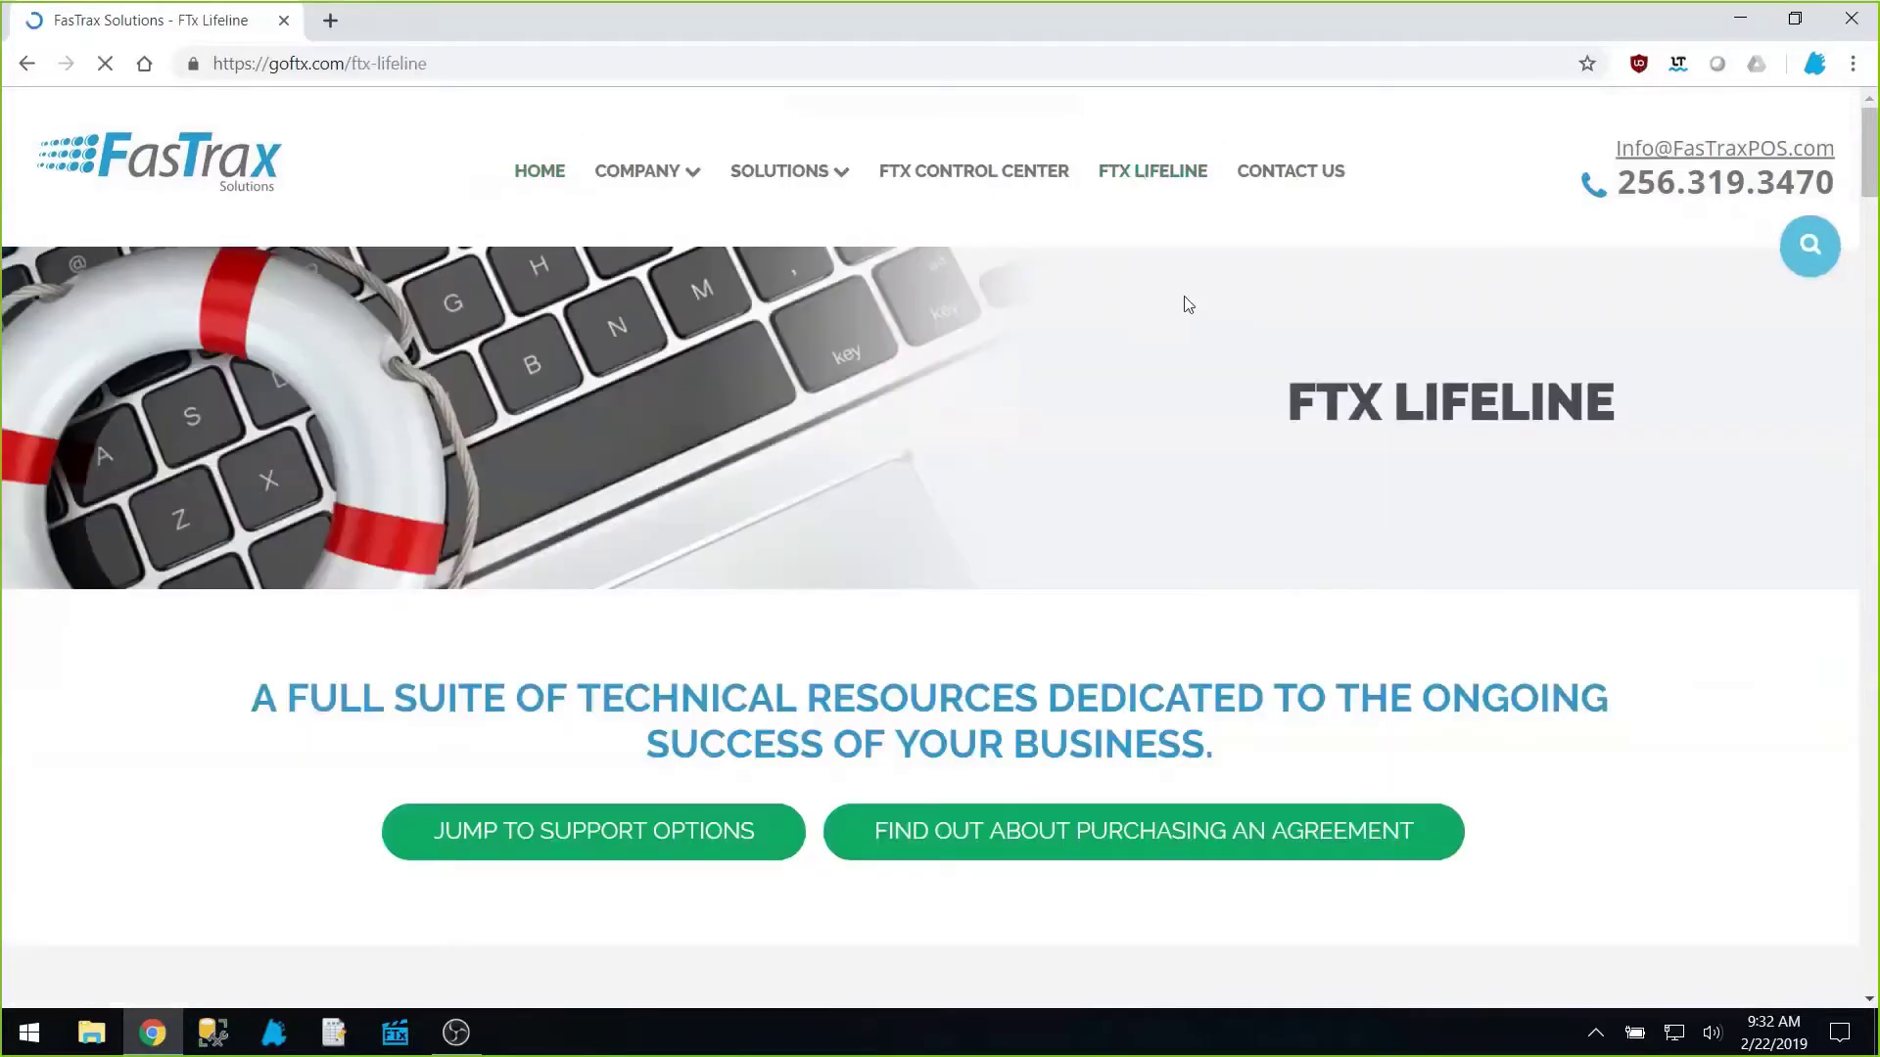
scroll(1184, 299, "down", 6)
scroll(1184, 296, "down", 11)
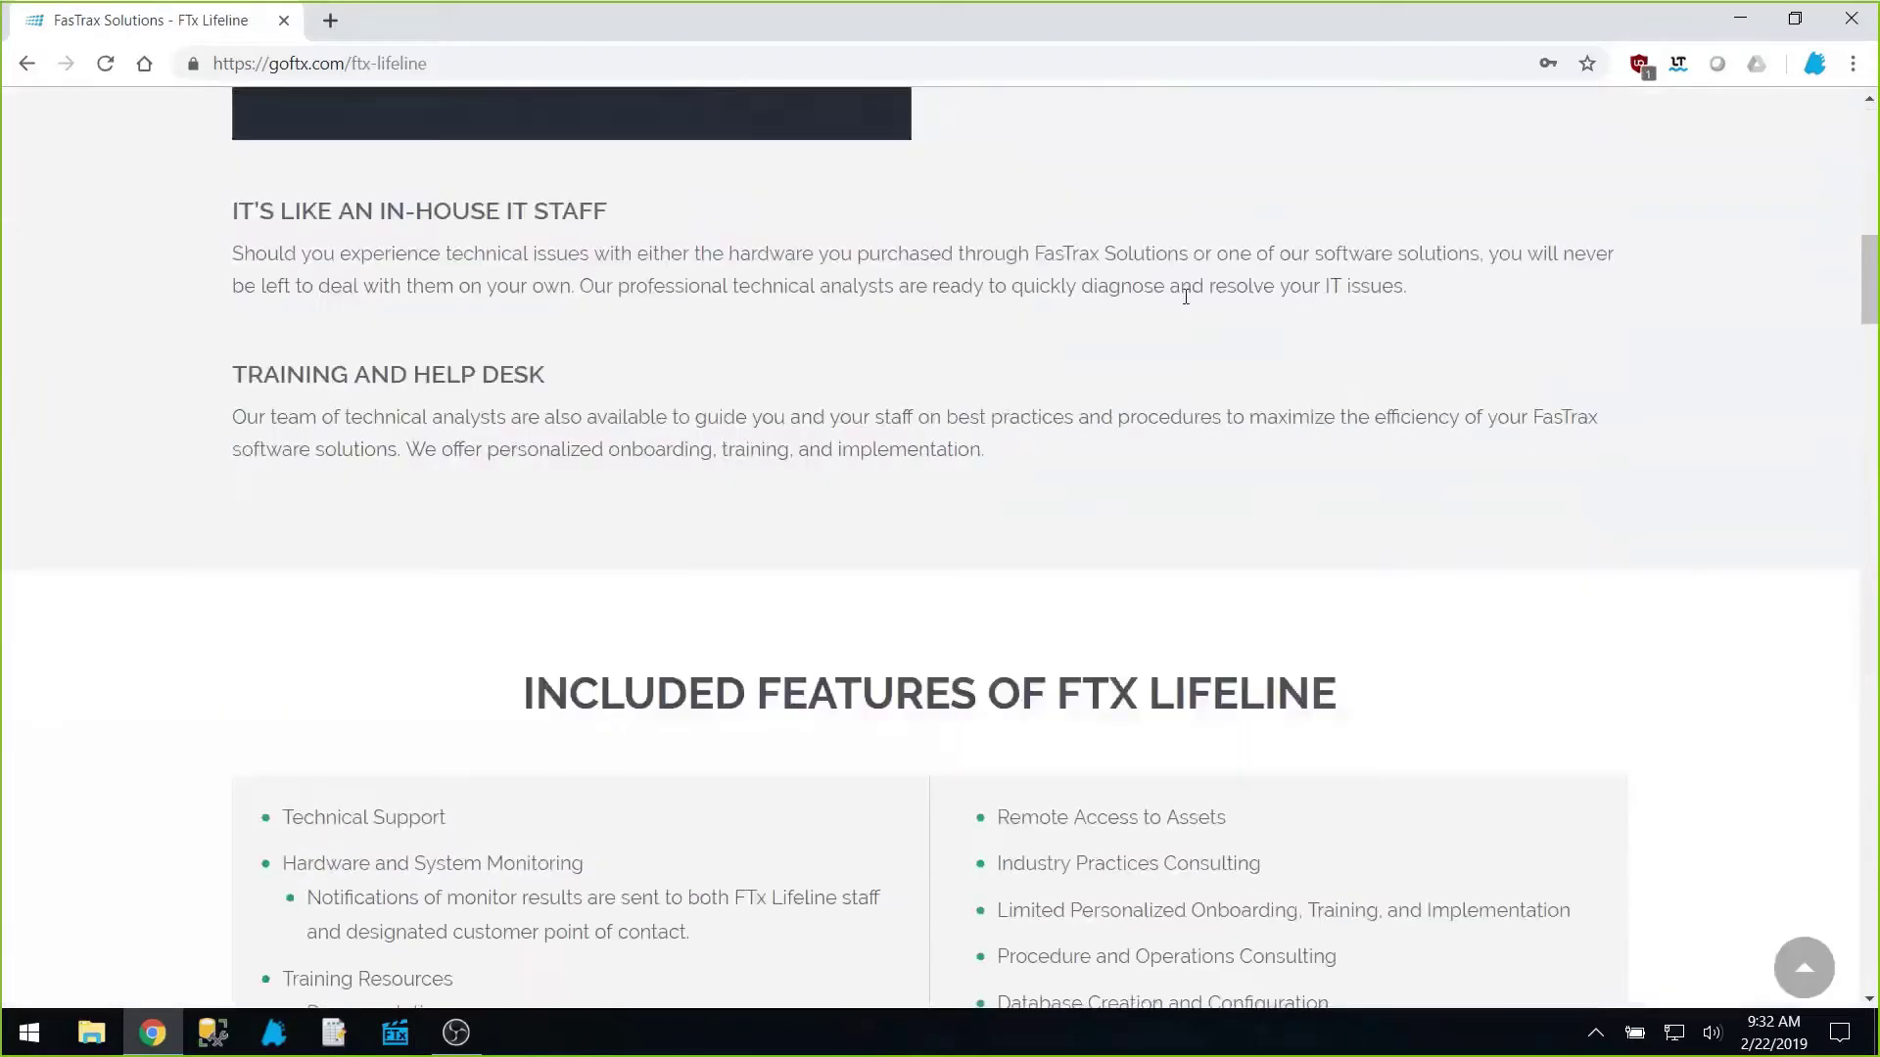
scroll(1185, 296, "down", 10)
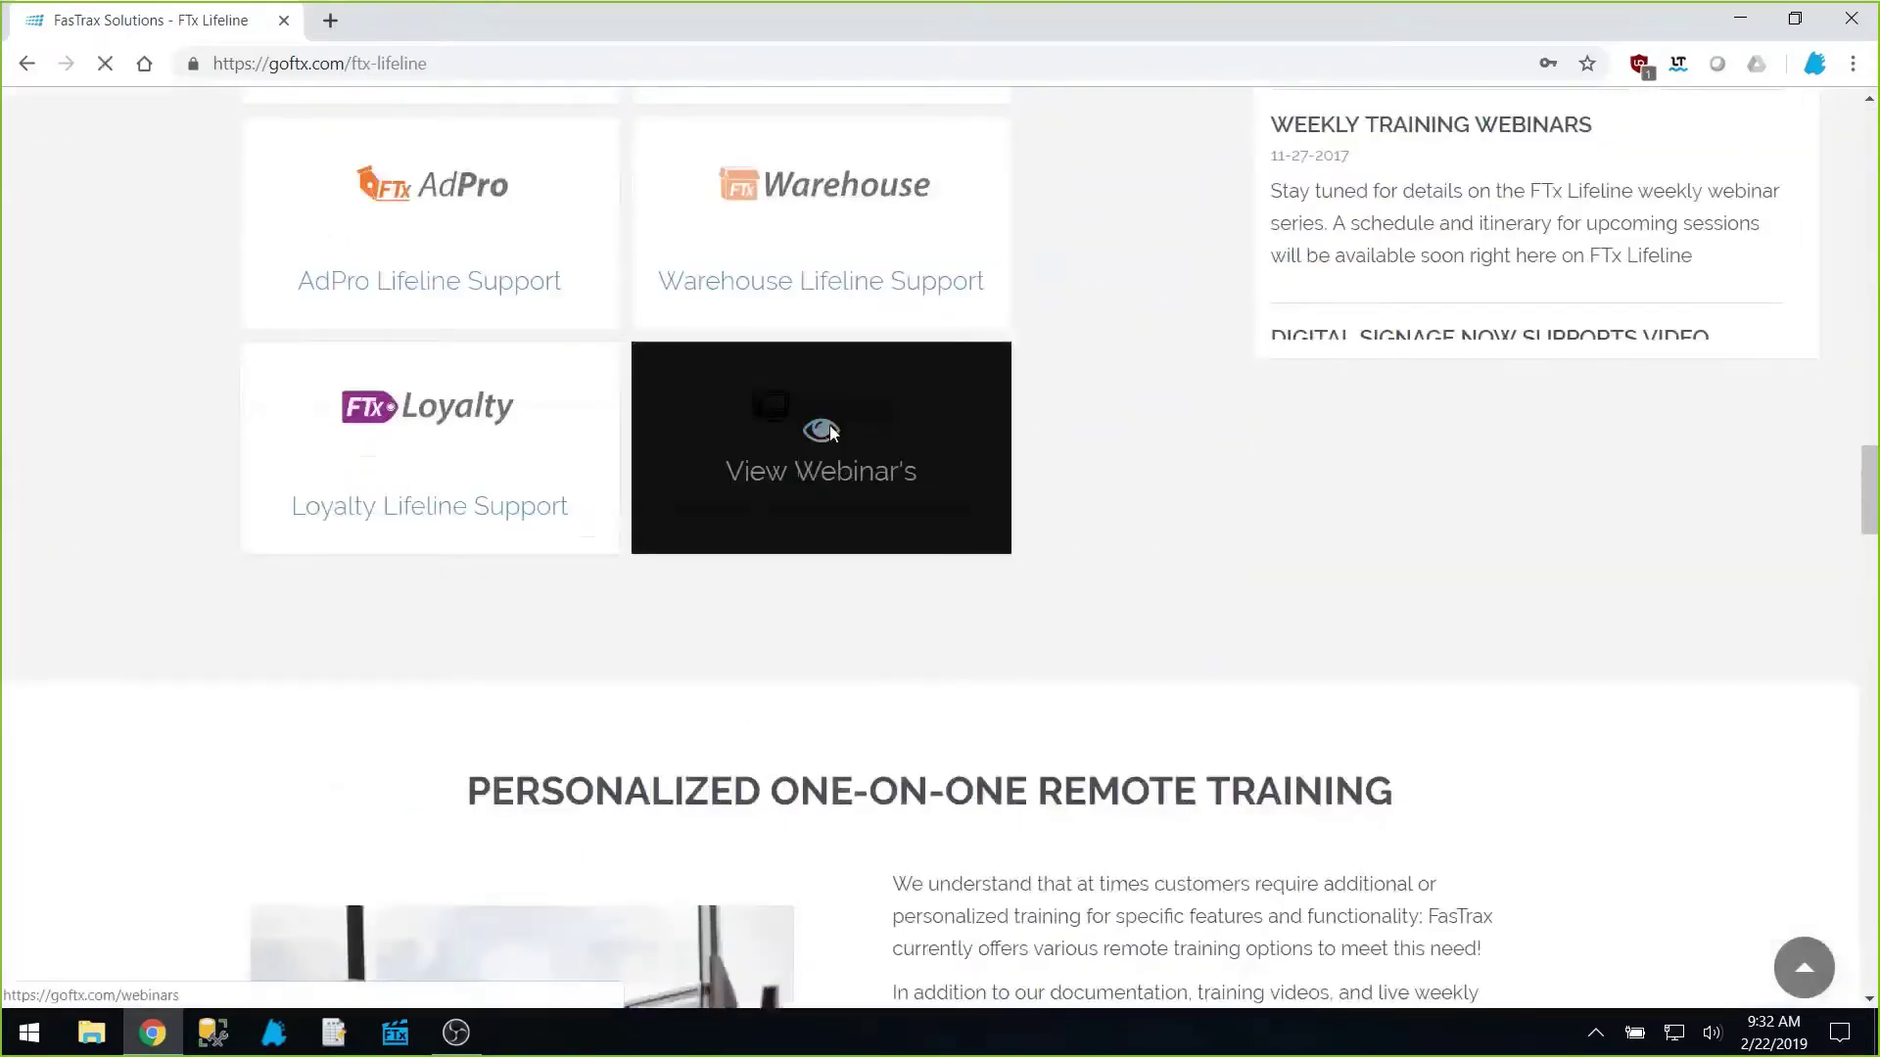
left_click(832, 429)
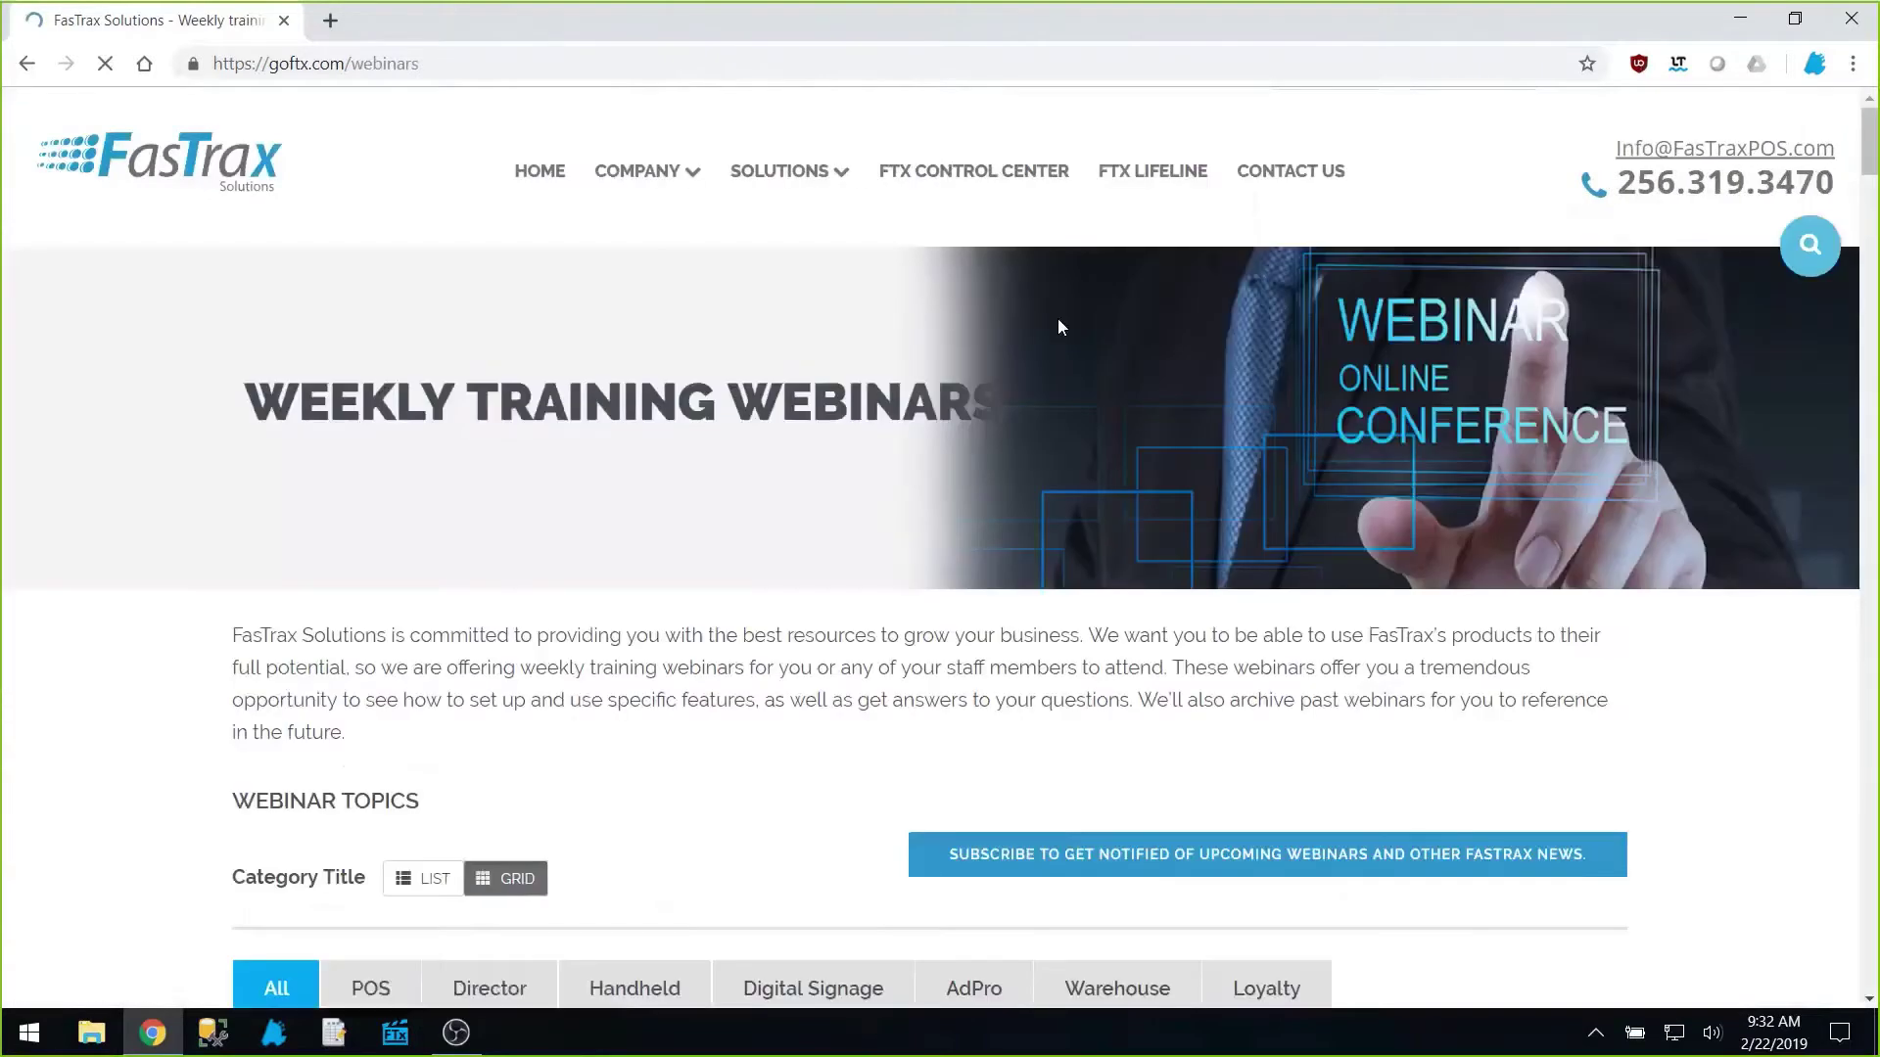
Step: Browse down through the listed webinars and back to the top of the page
scroll(1593, 576, "down", 3)
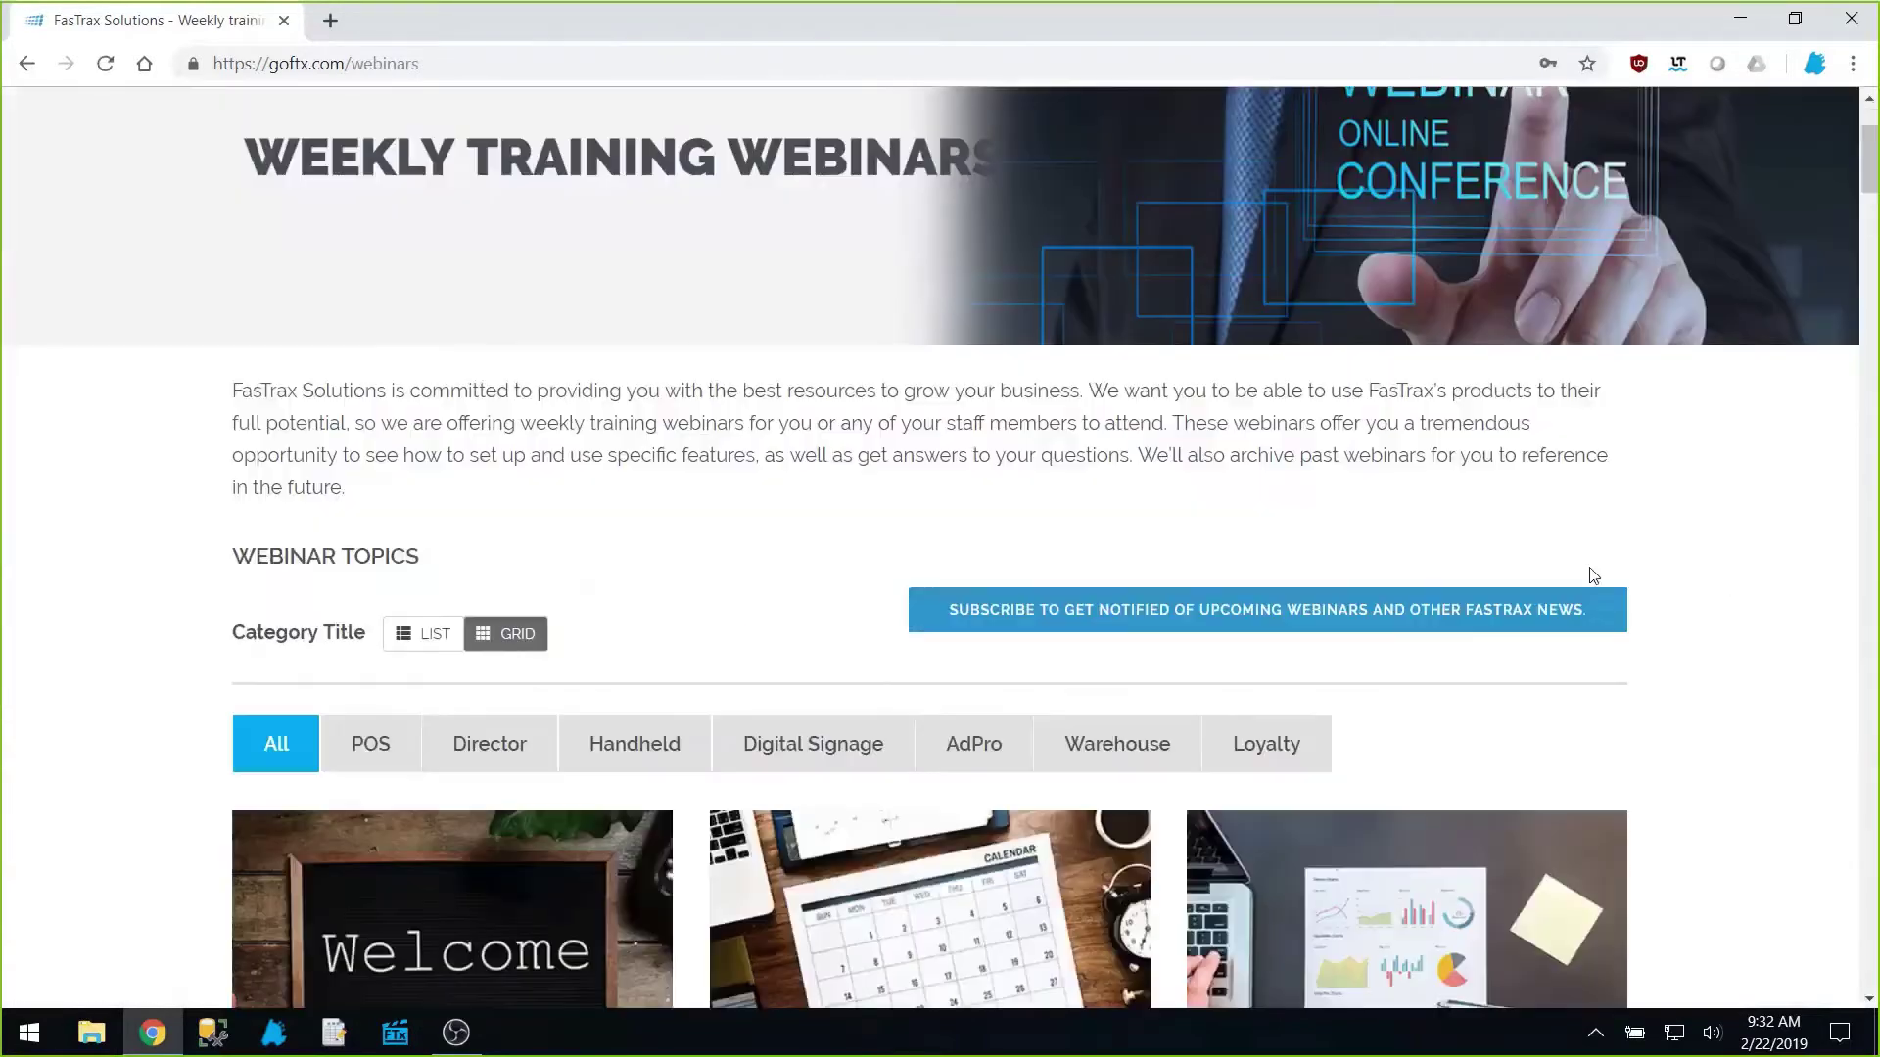
scroll(1592, 576, "down", 6)
scroll(1561, 541, "down", 5)
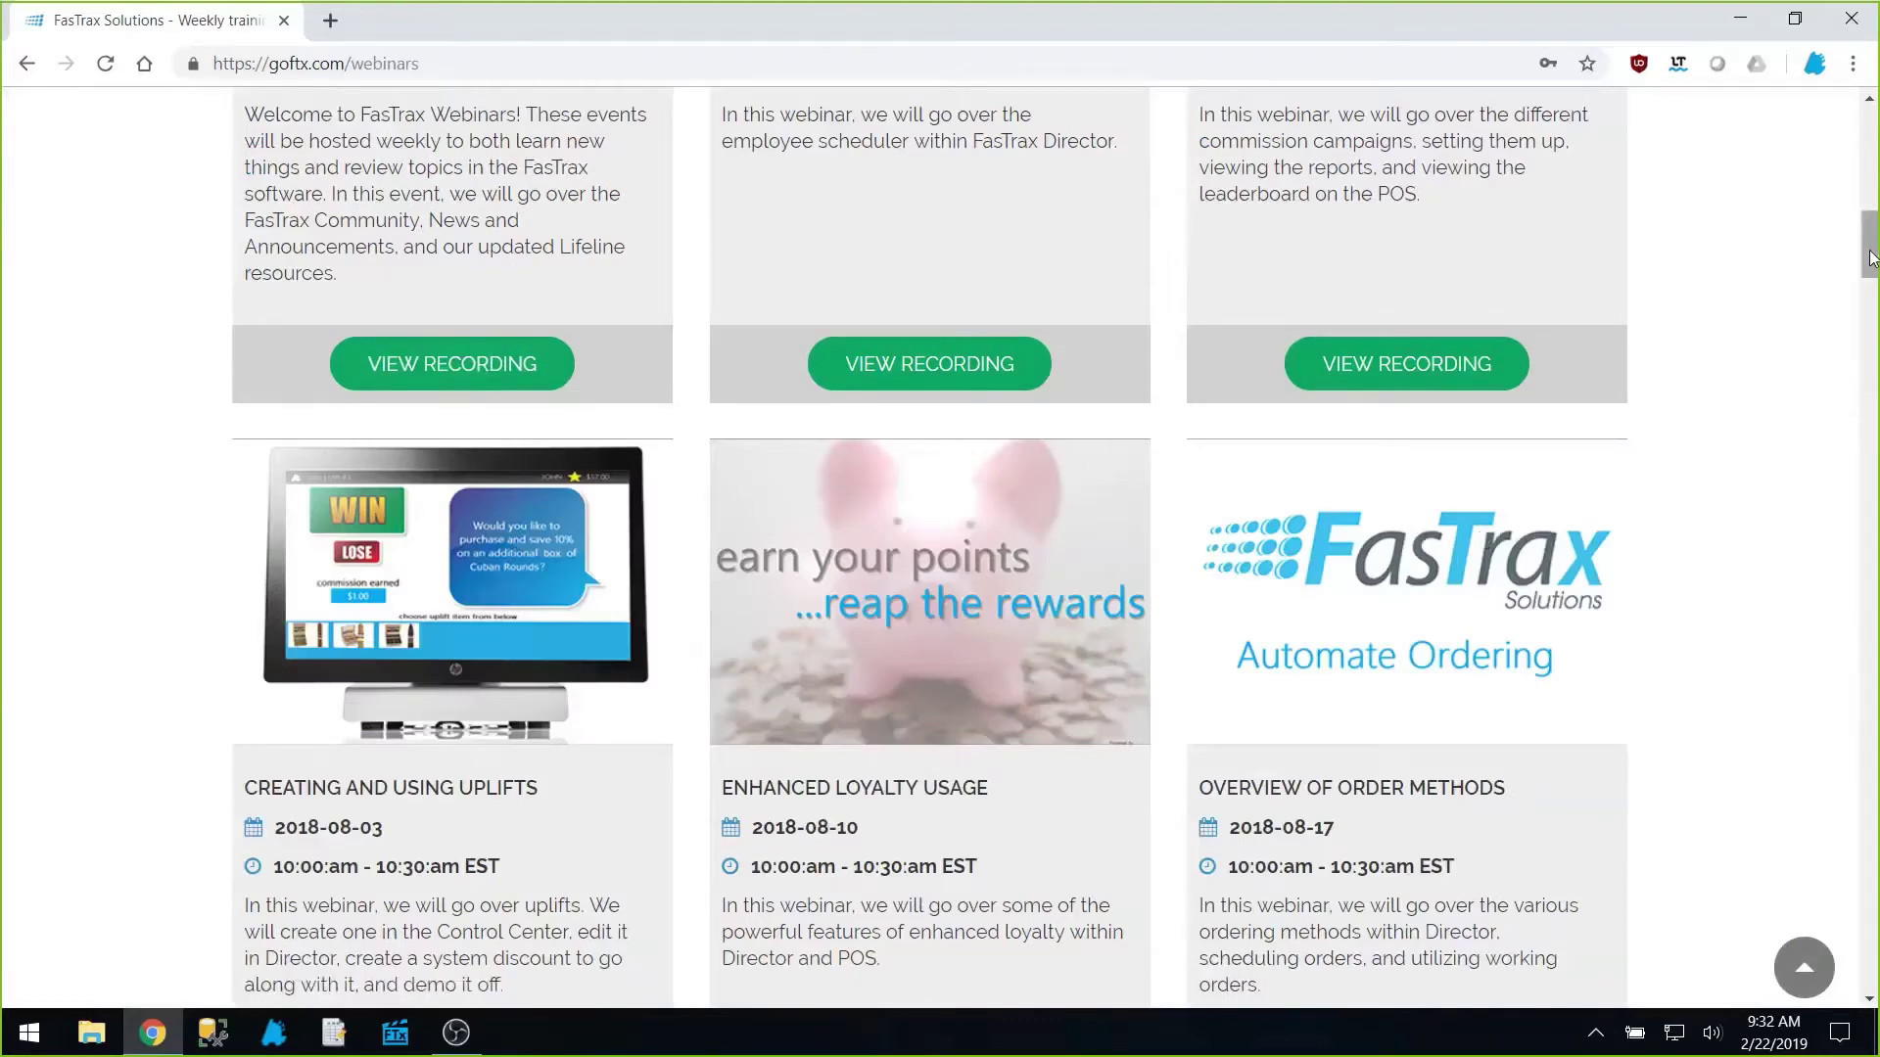
left_click_drag(1870, 257, 1870, 921)
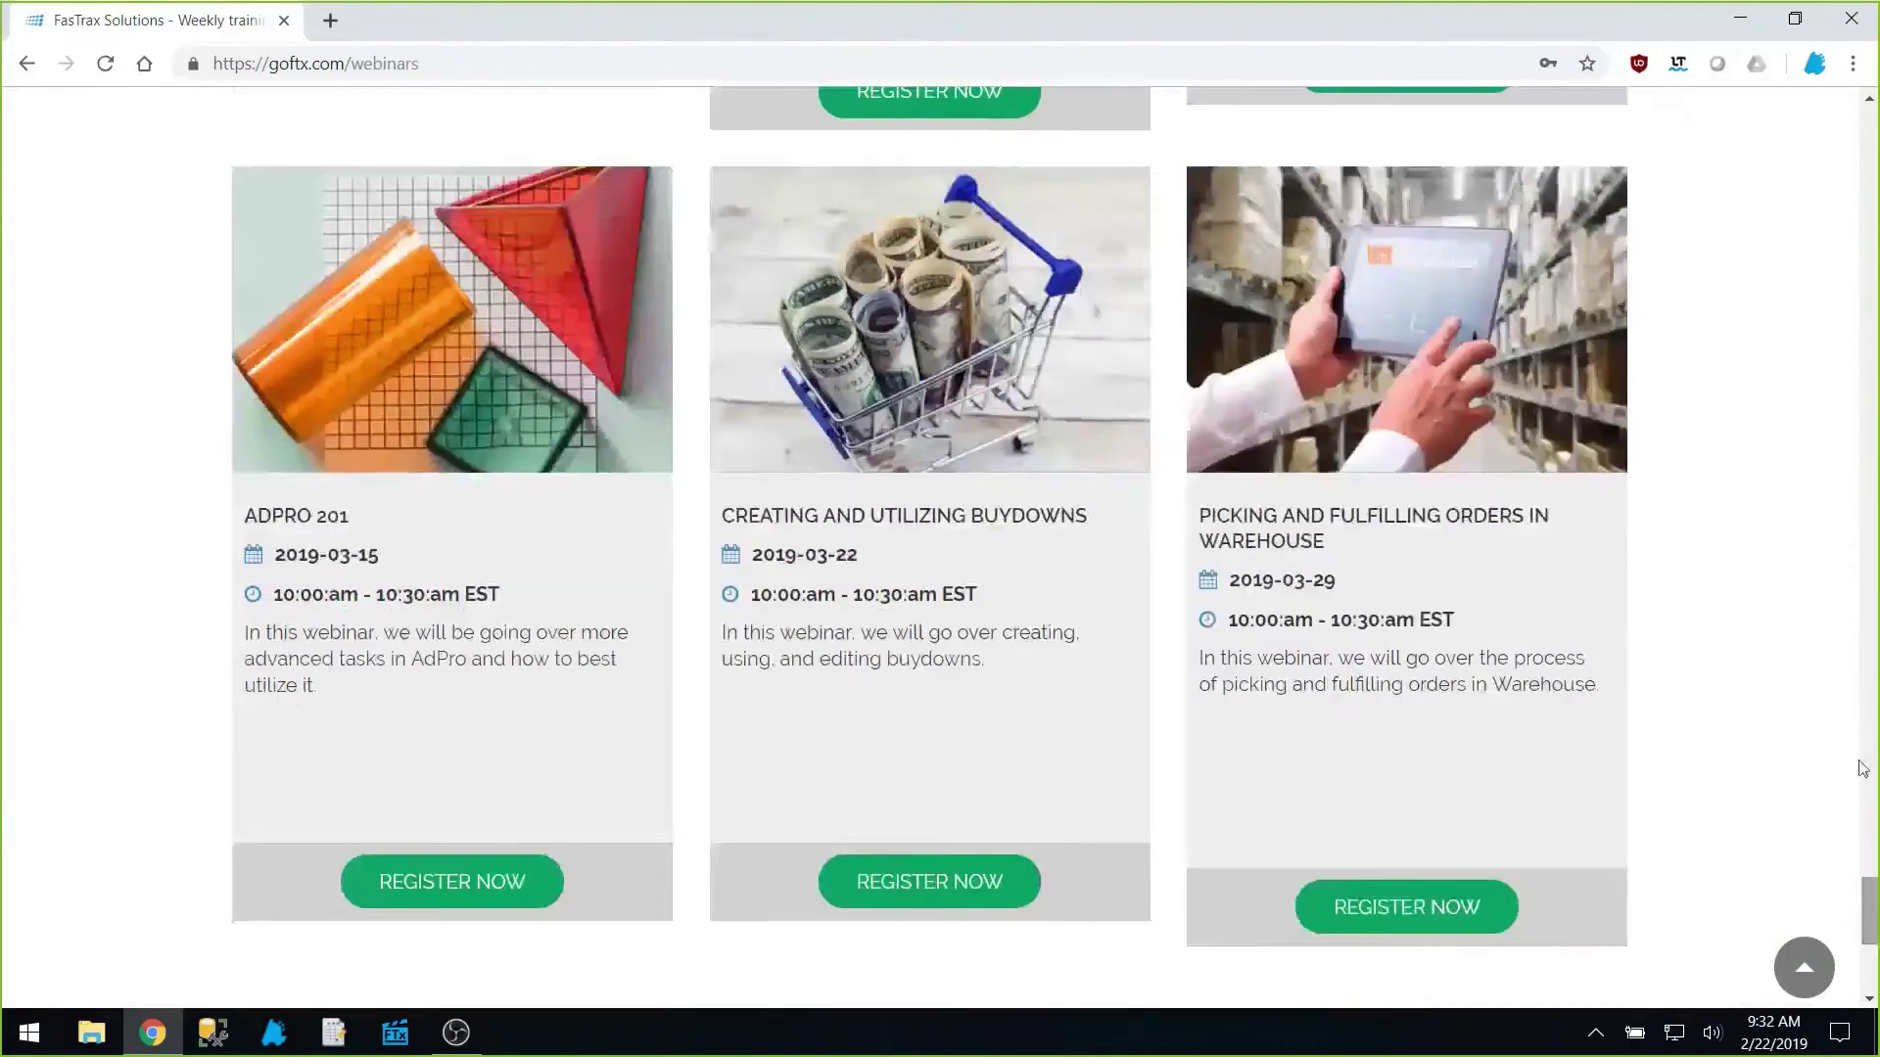
scroll(962, 722, "down", 2)
scroll(1096, 599, "up", 9)
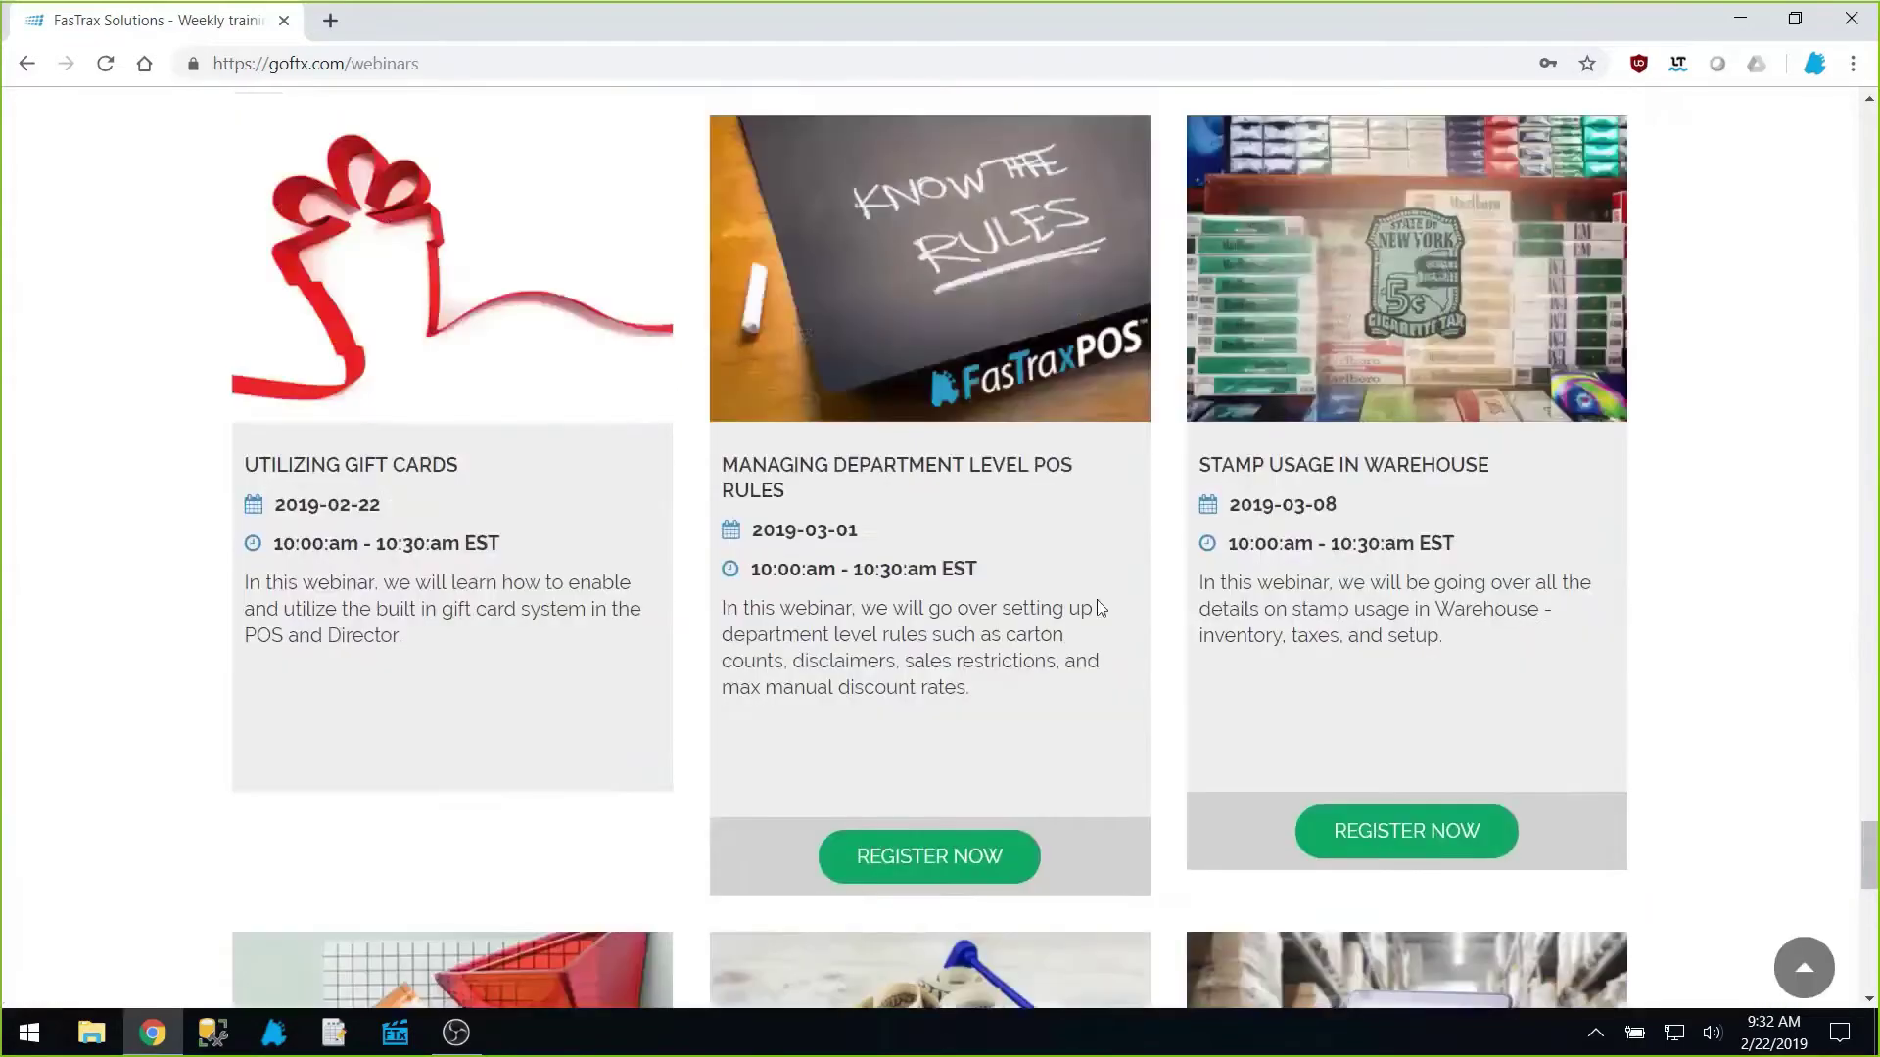
scroll(1095, 620, "up", 8)
scroll(1096, 622, "up", 14)
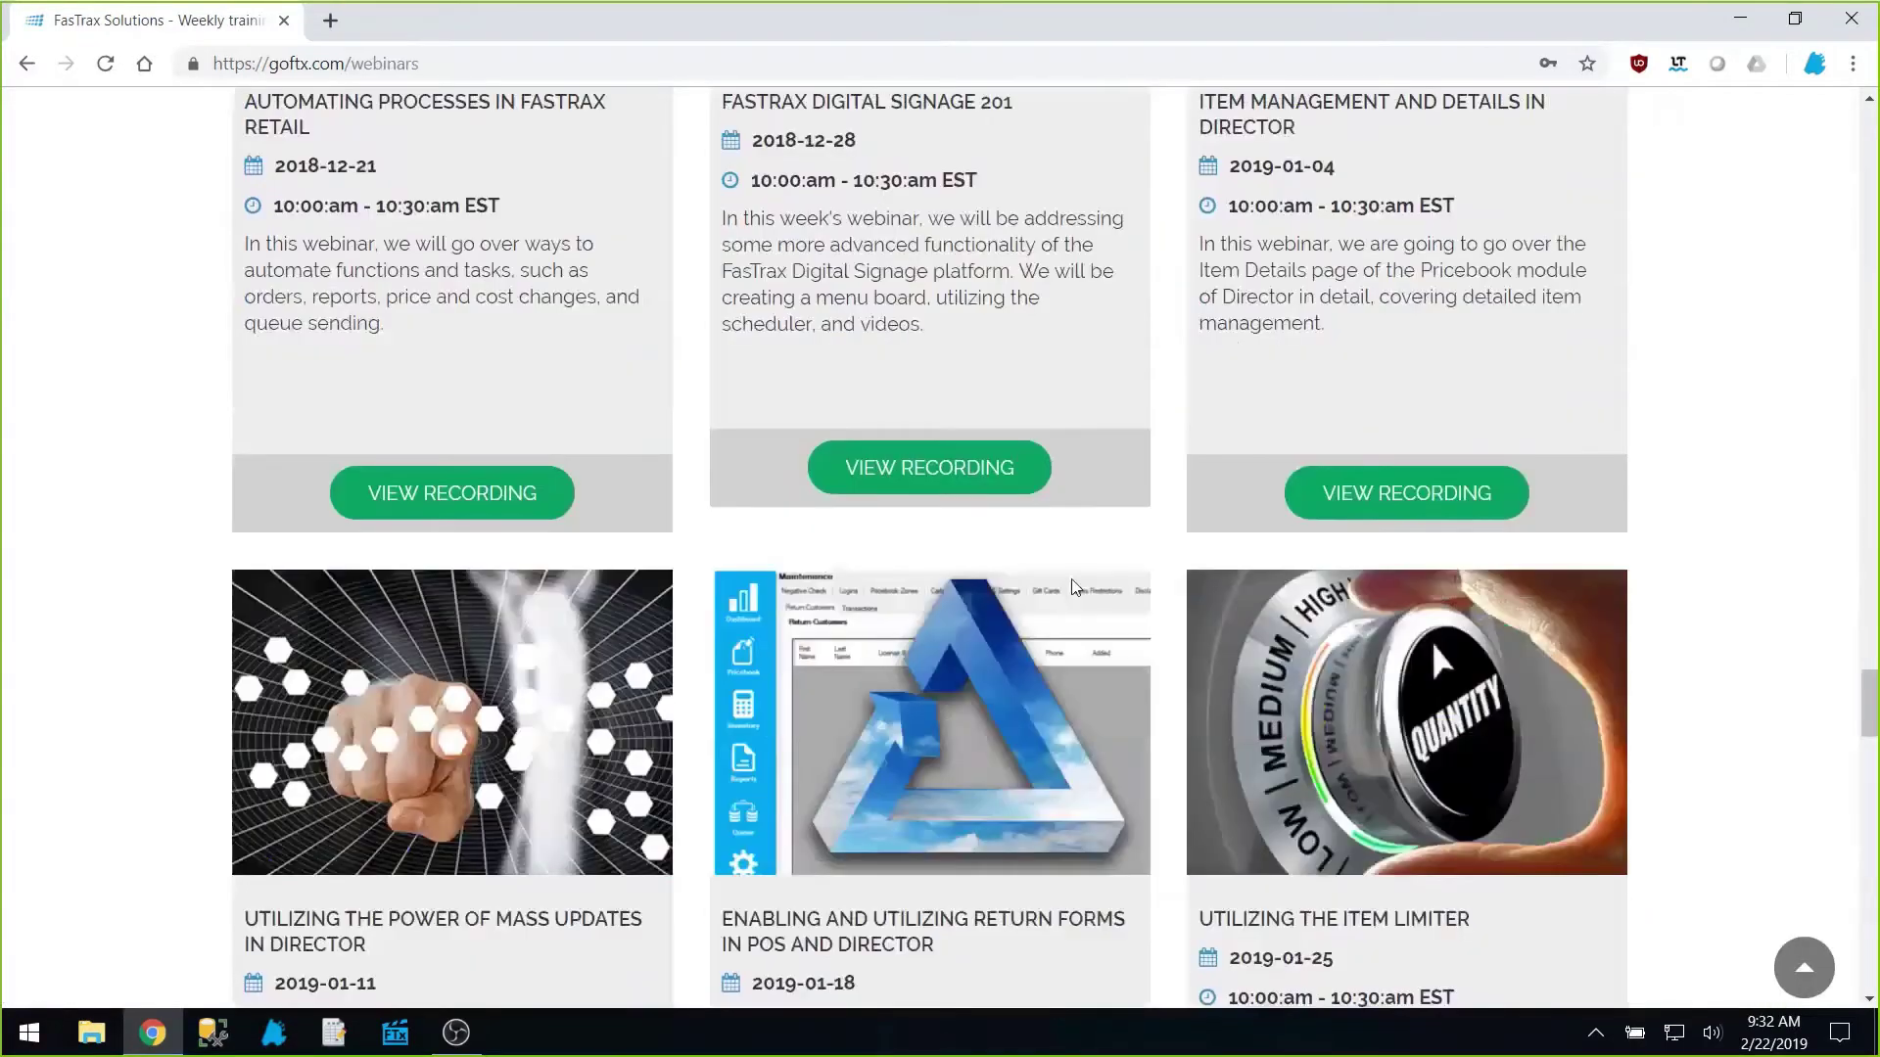
scroll(1857, 546, "up", 1)
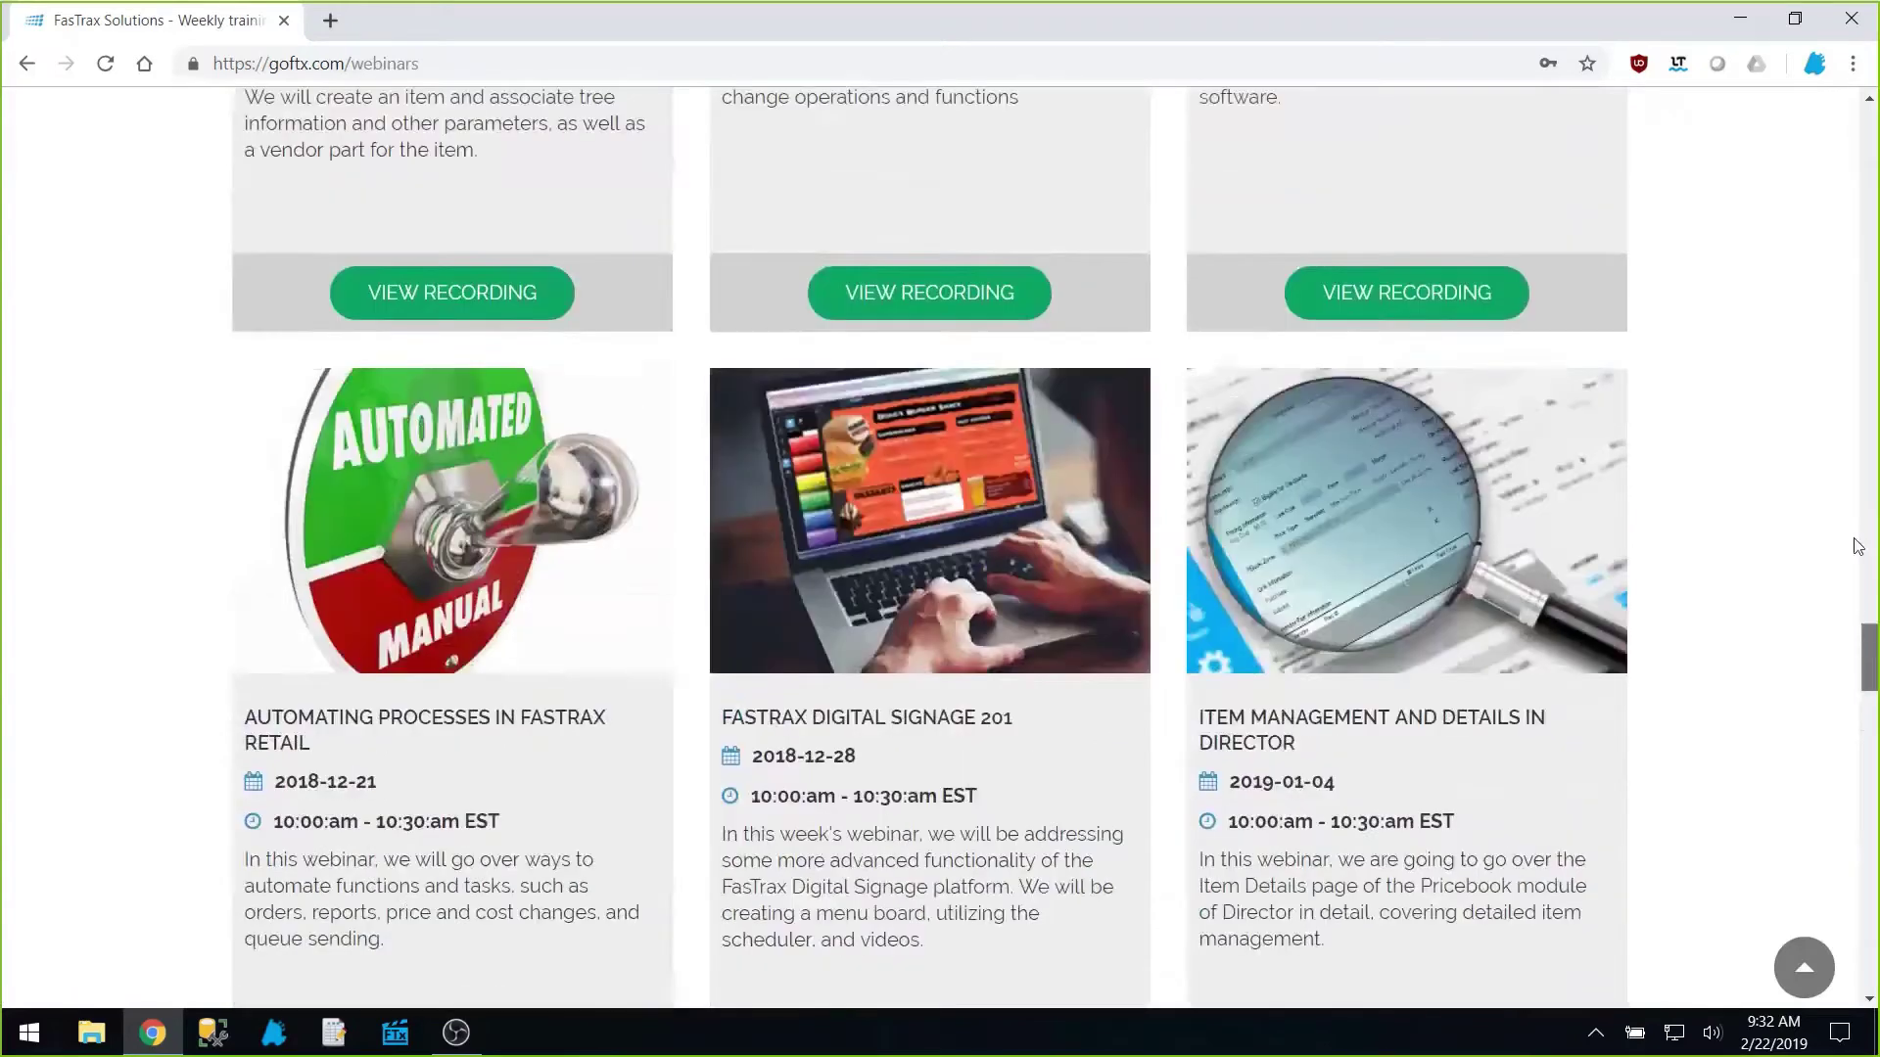
left_click_drag(1858, 546, 1849, 121)
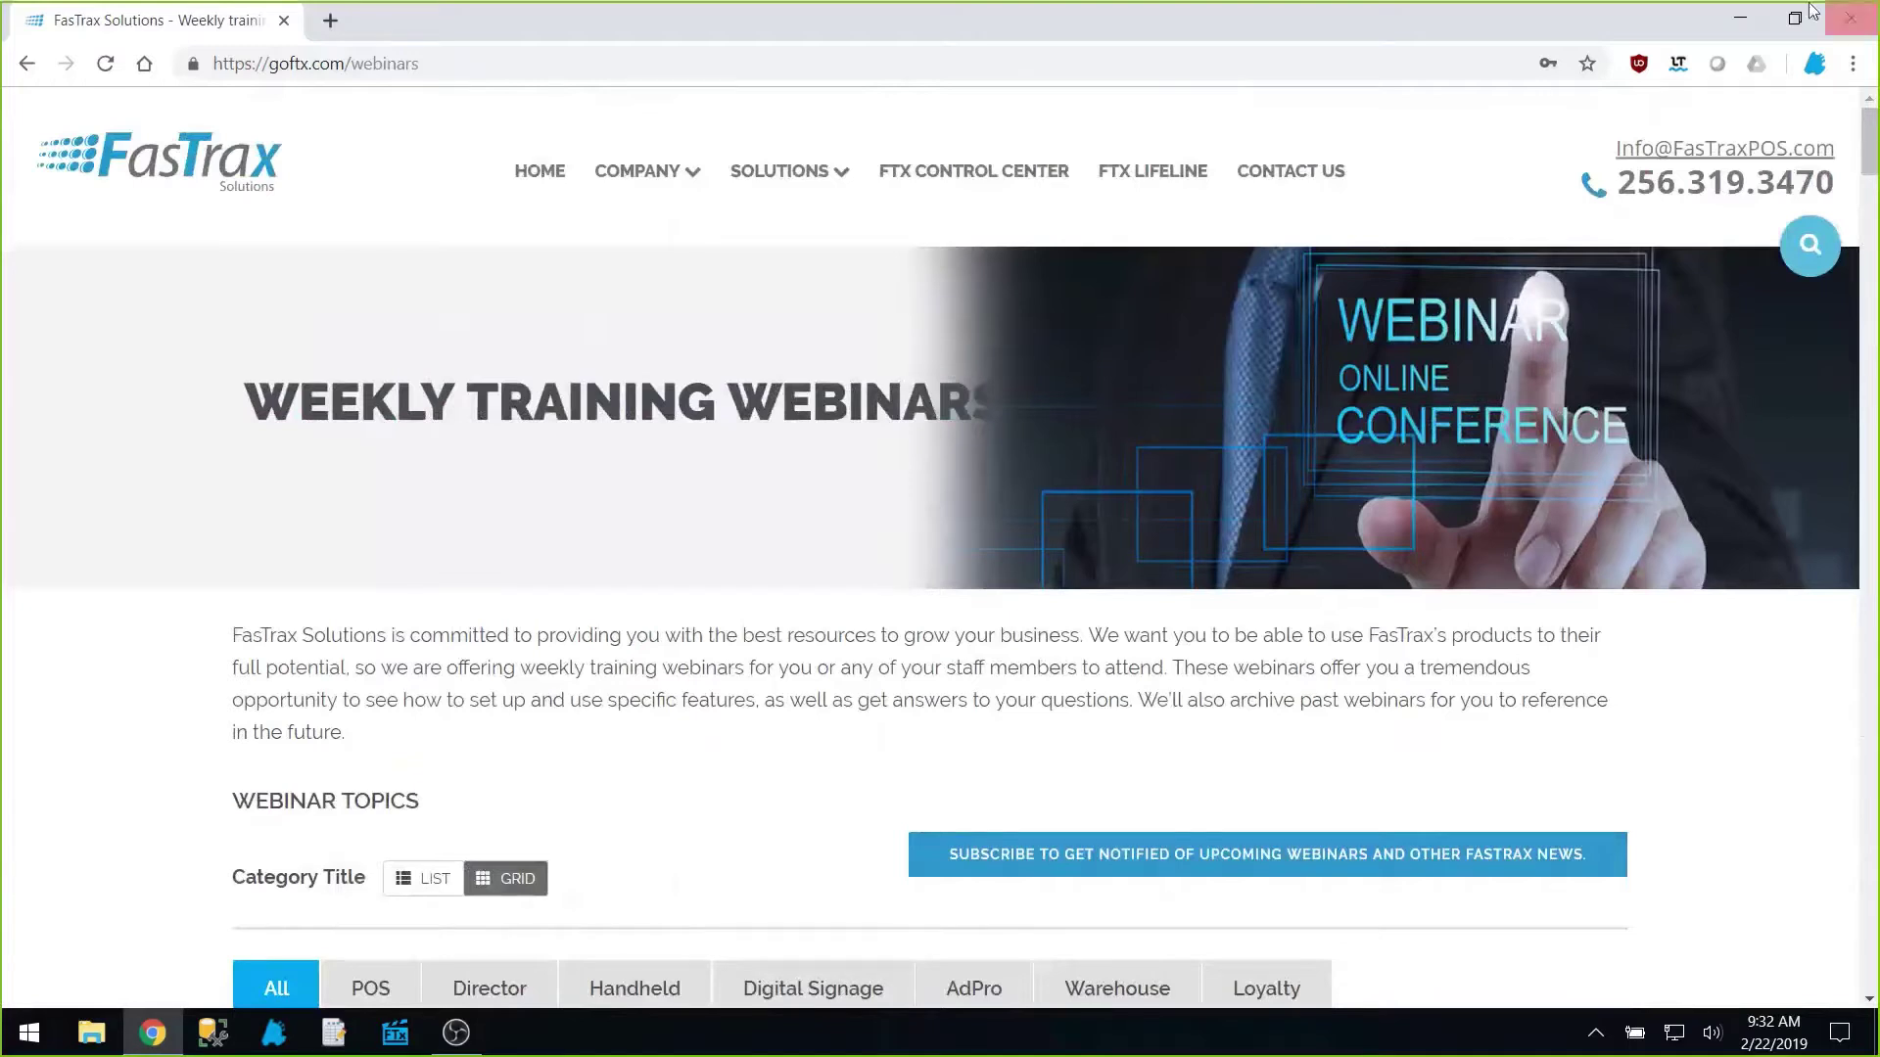
Step: Log in to FasTrax Director and view the Default User's login permissions under Maintenance Logins
left_click(393, 1035)
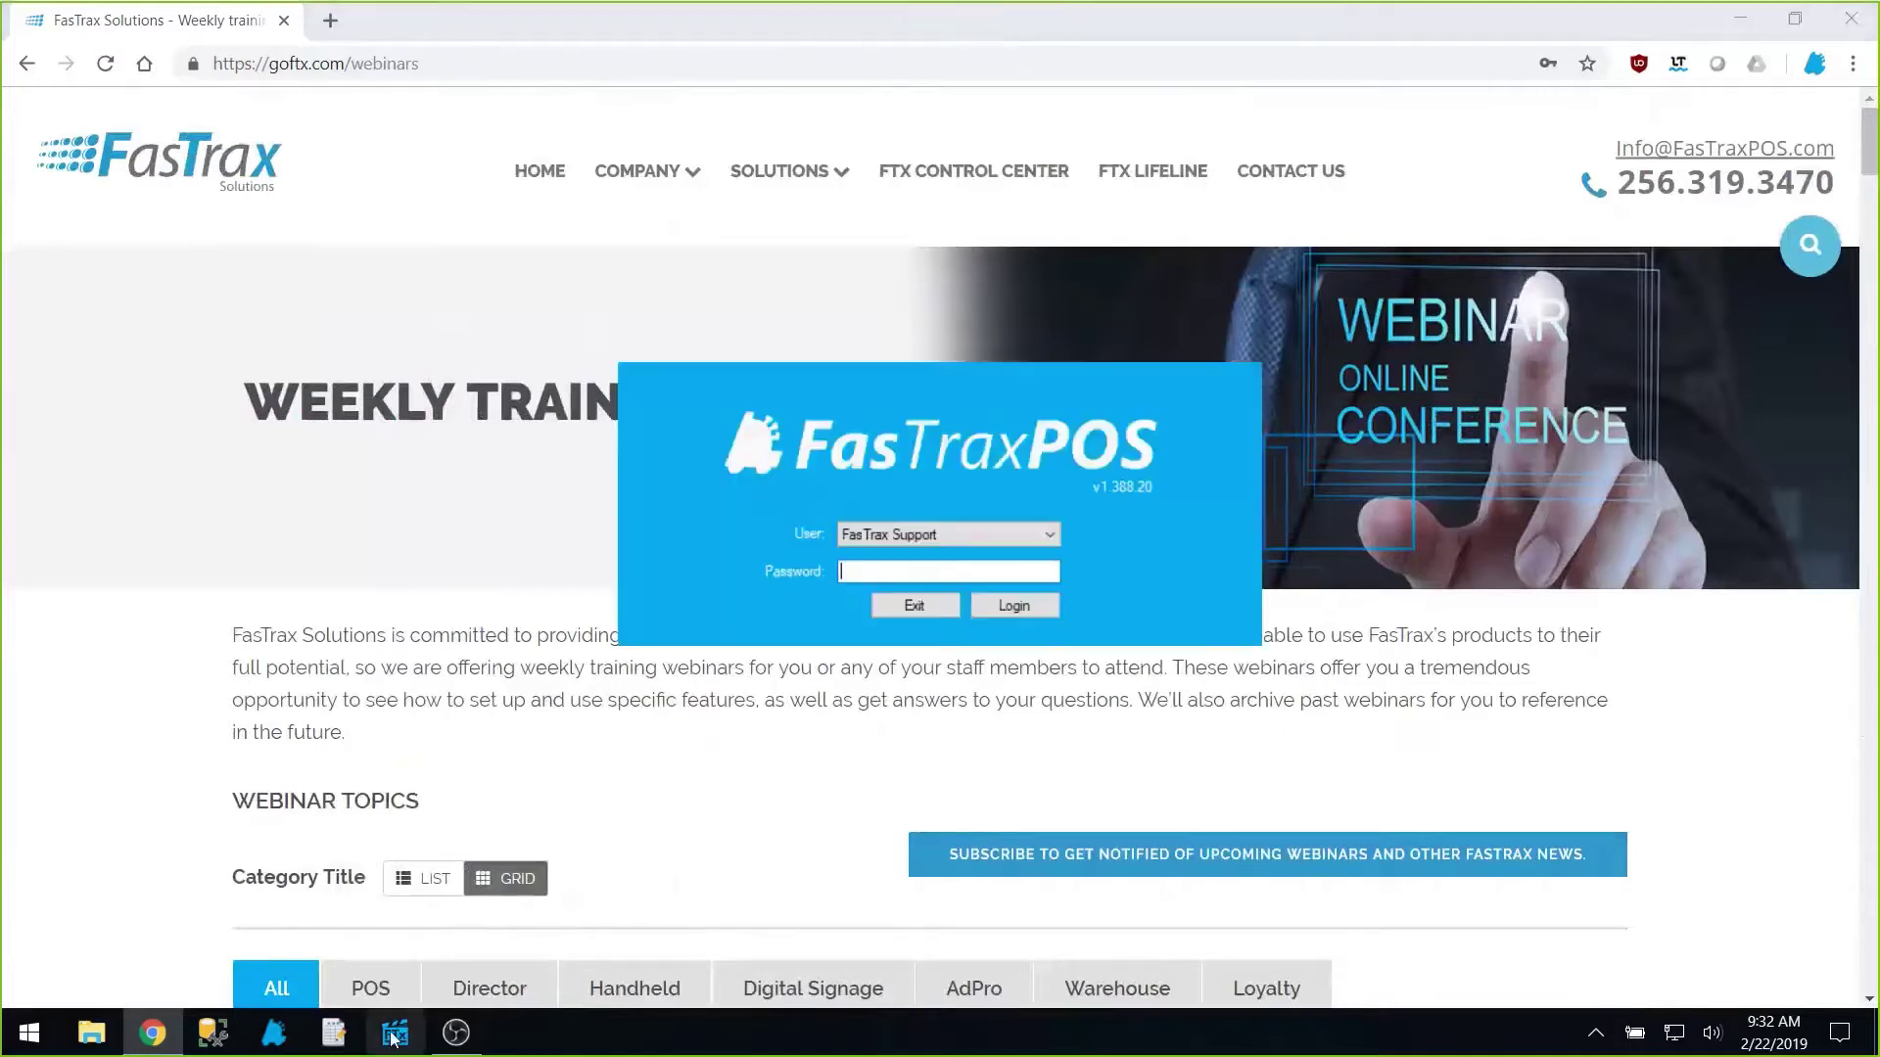
key("Return")
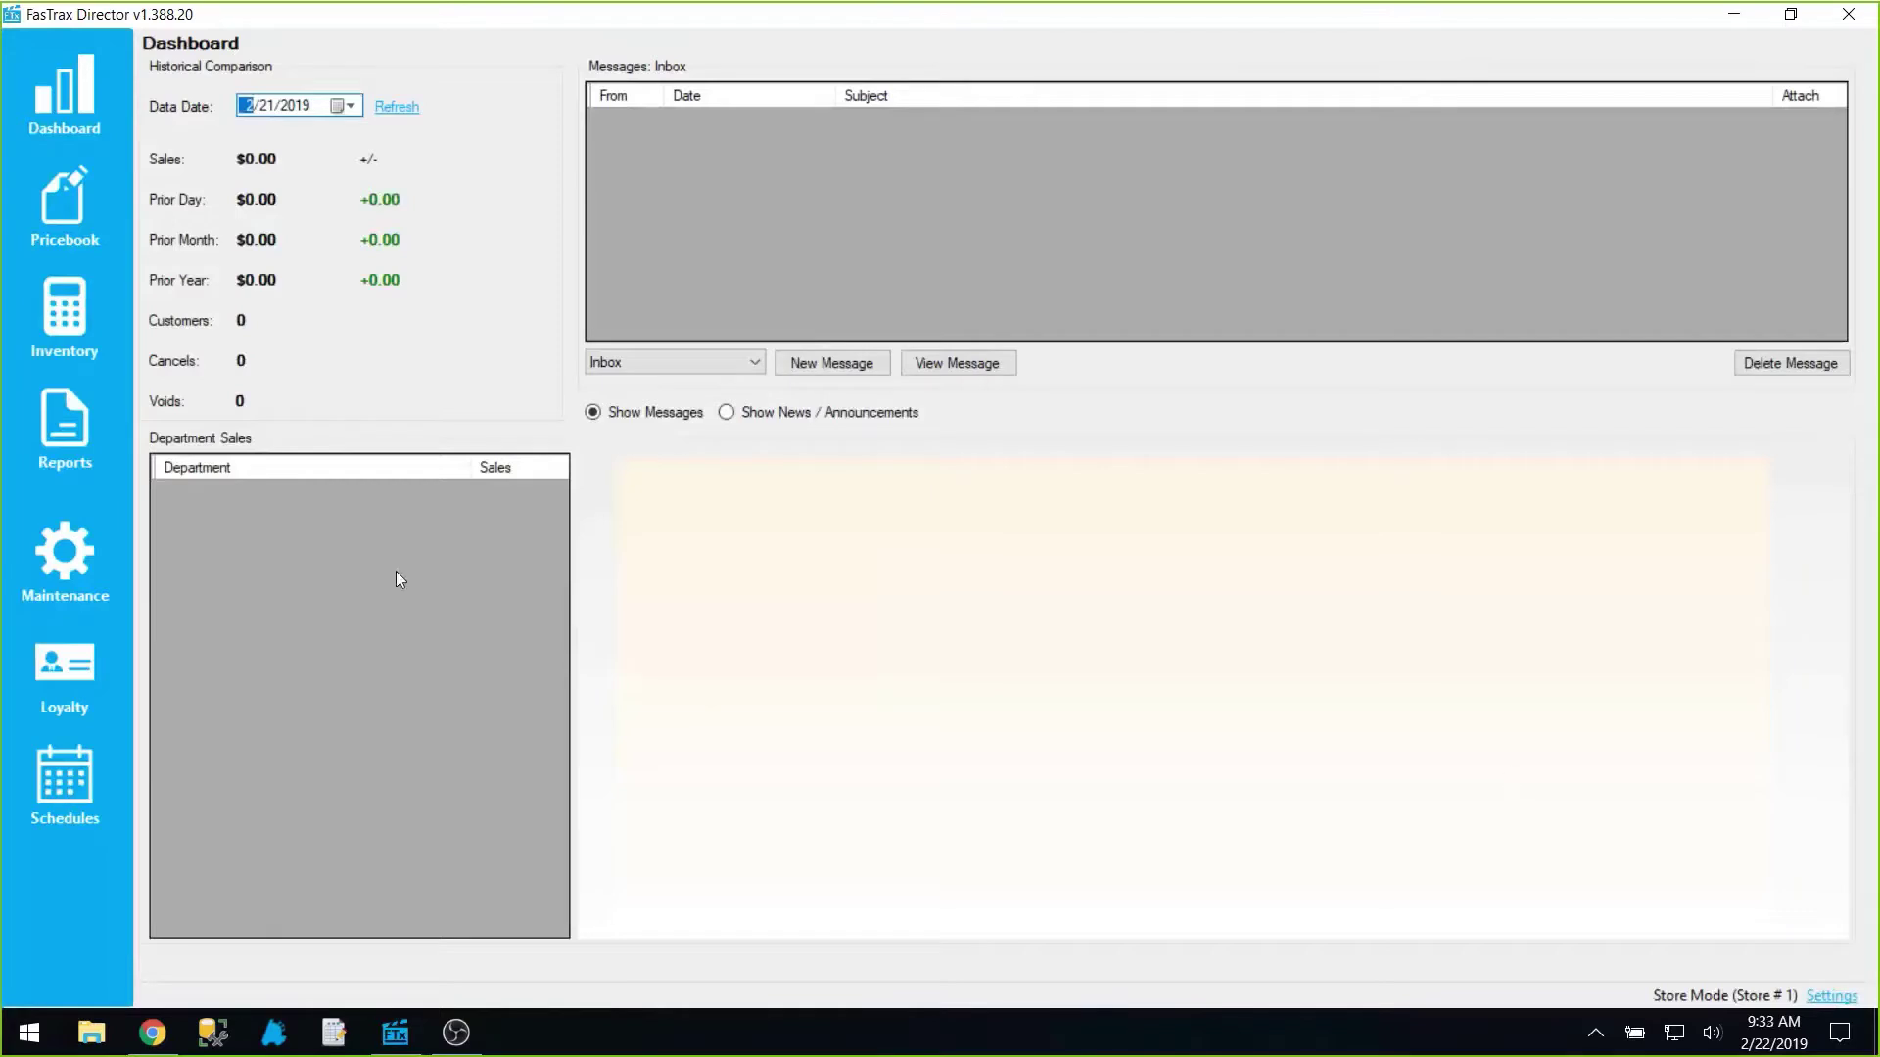
left_click(96, 554)
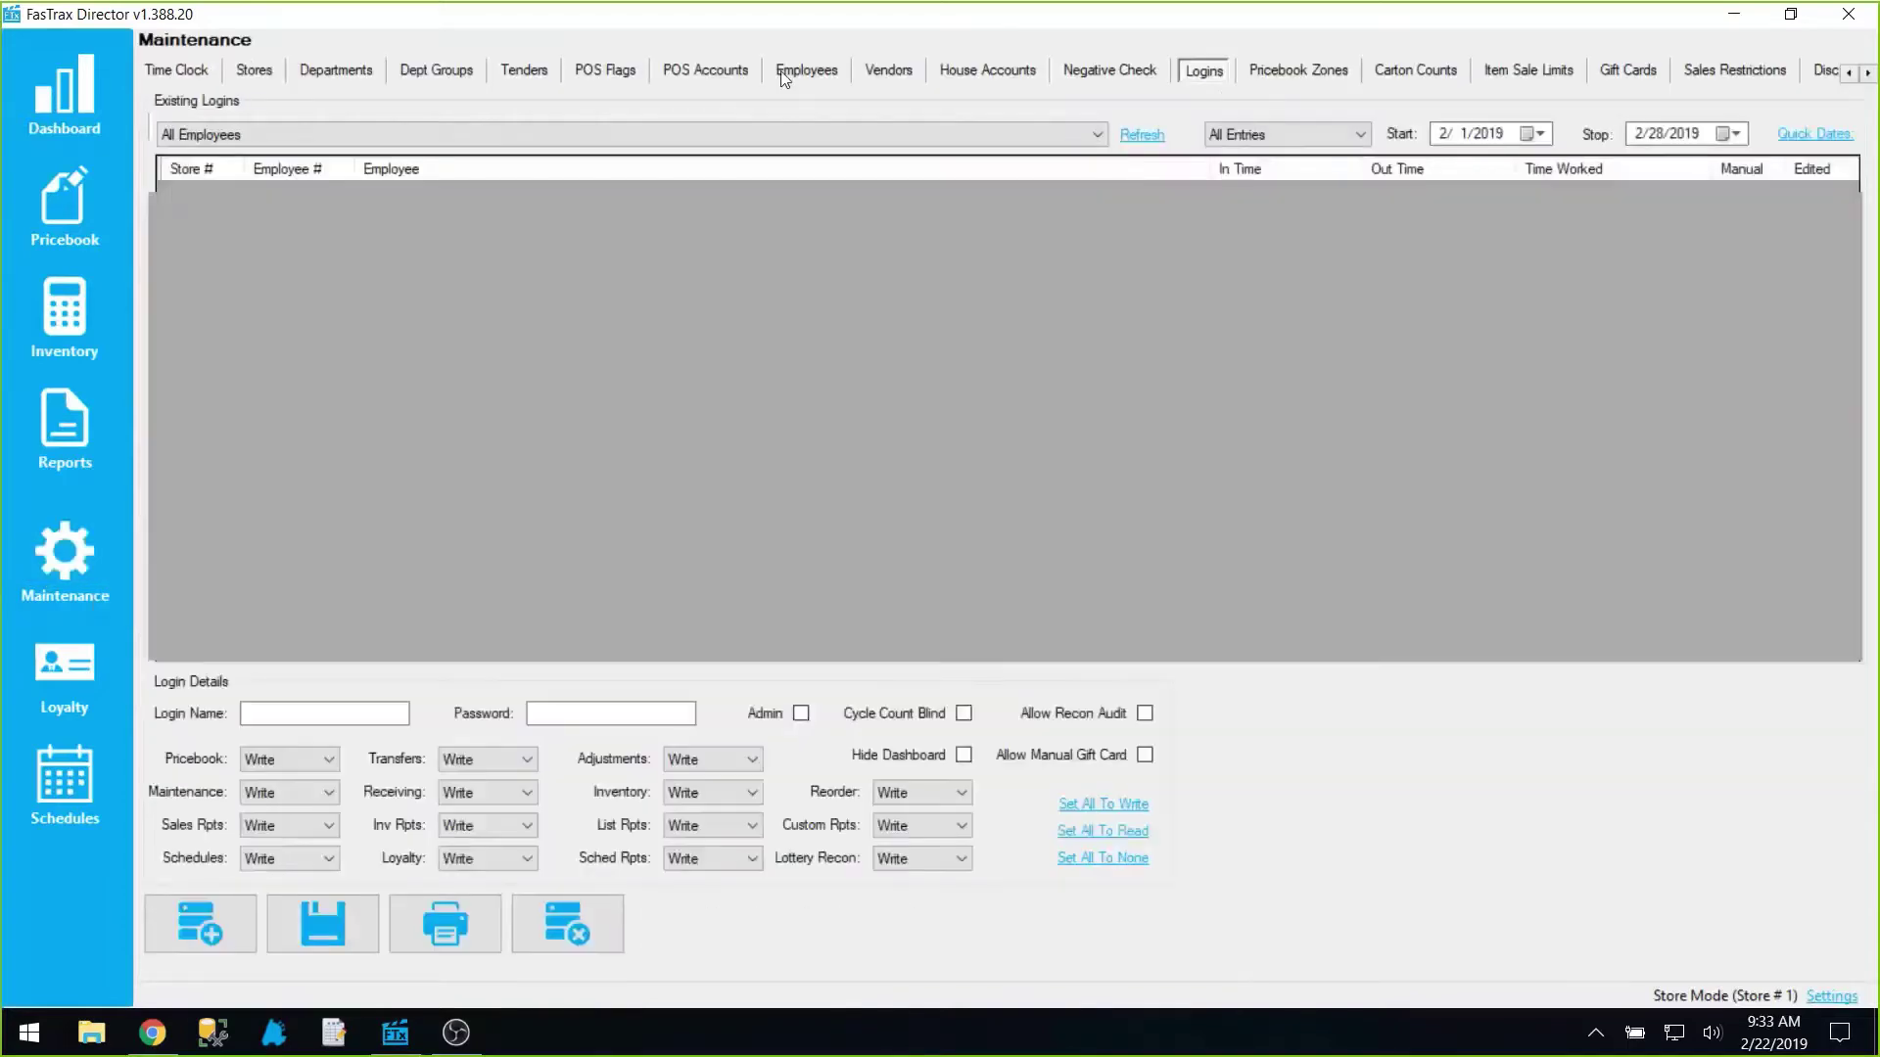
left_click(309, 151)
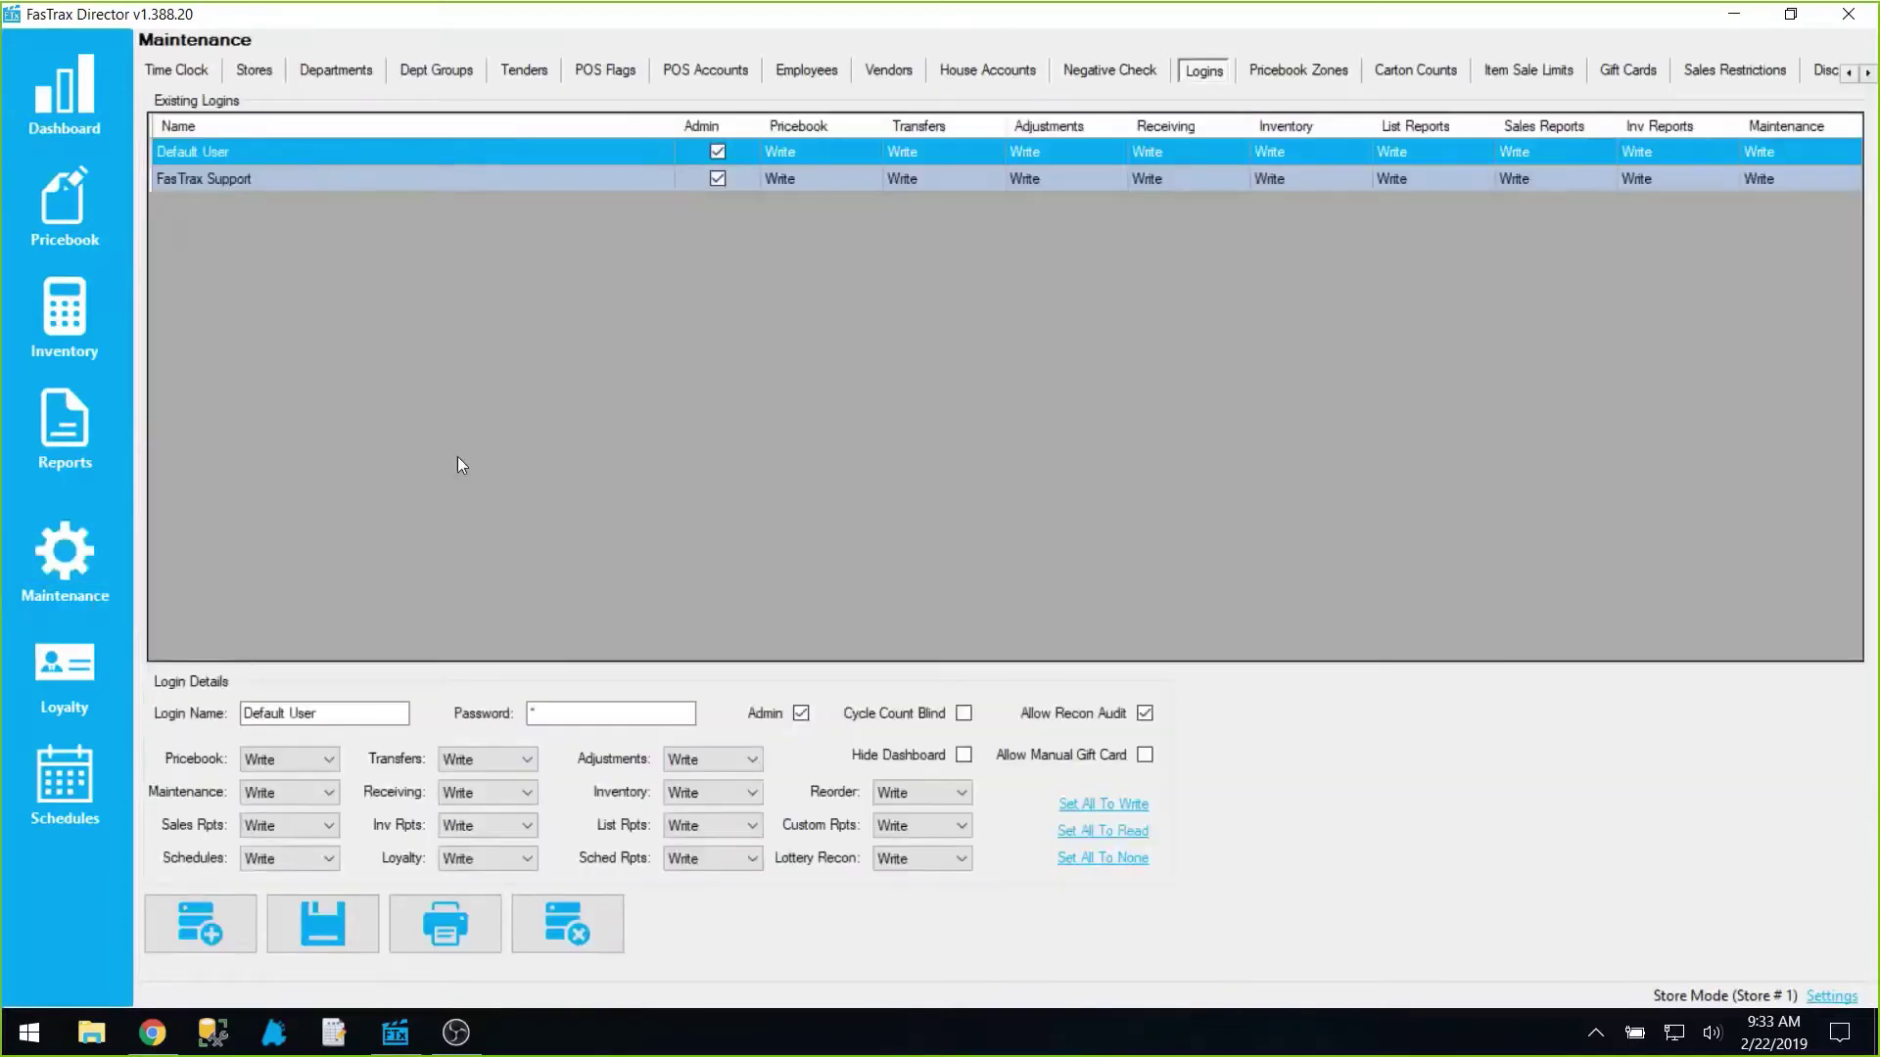
left_click(1831, 999)
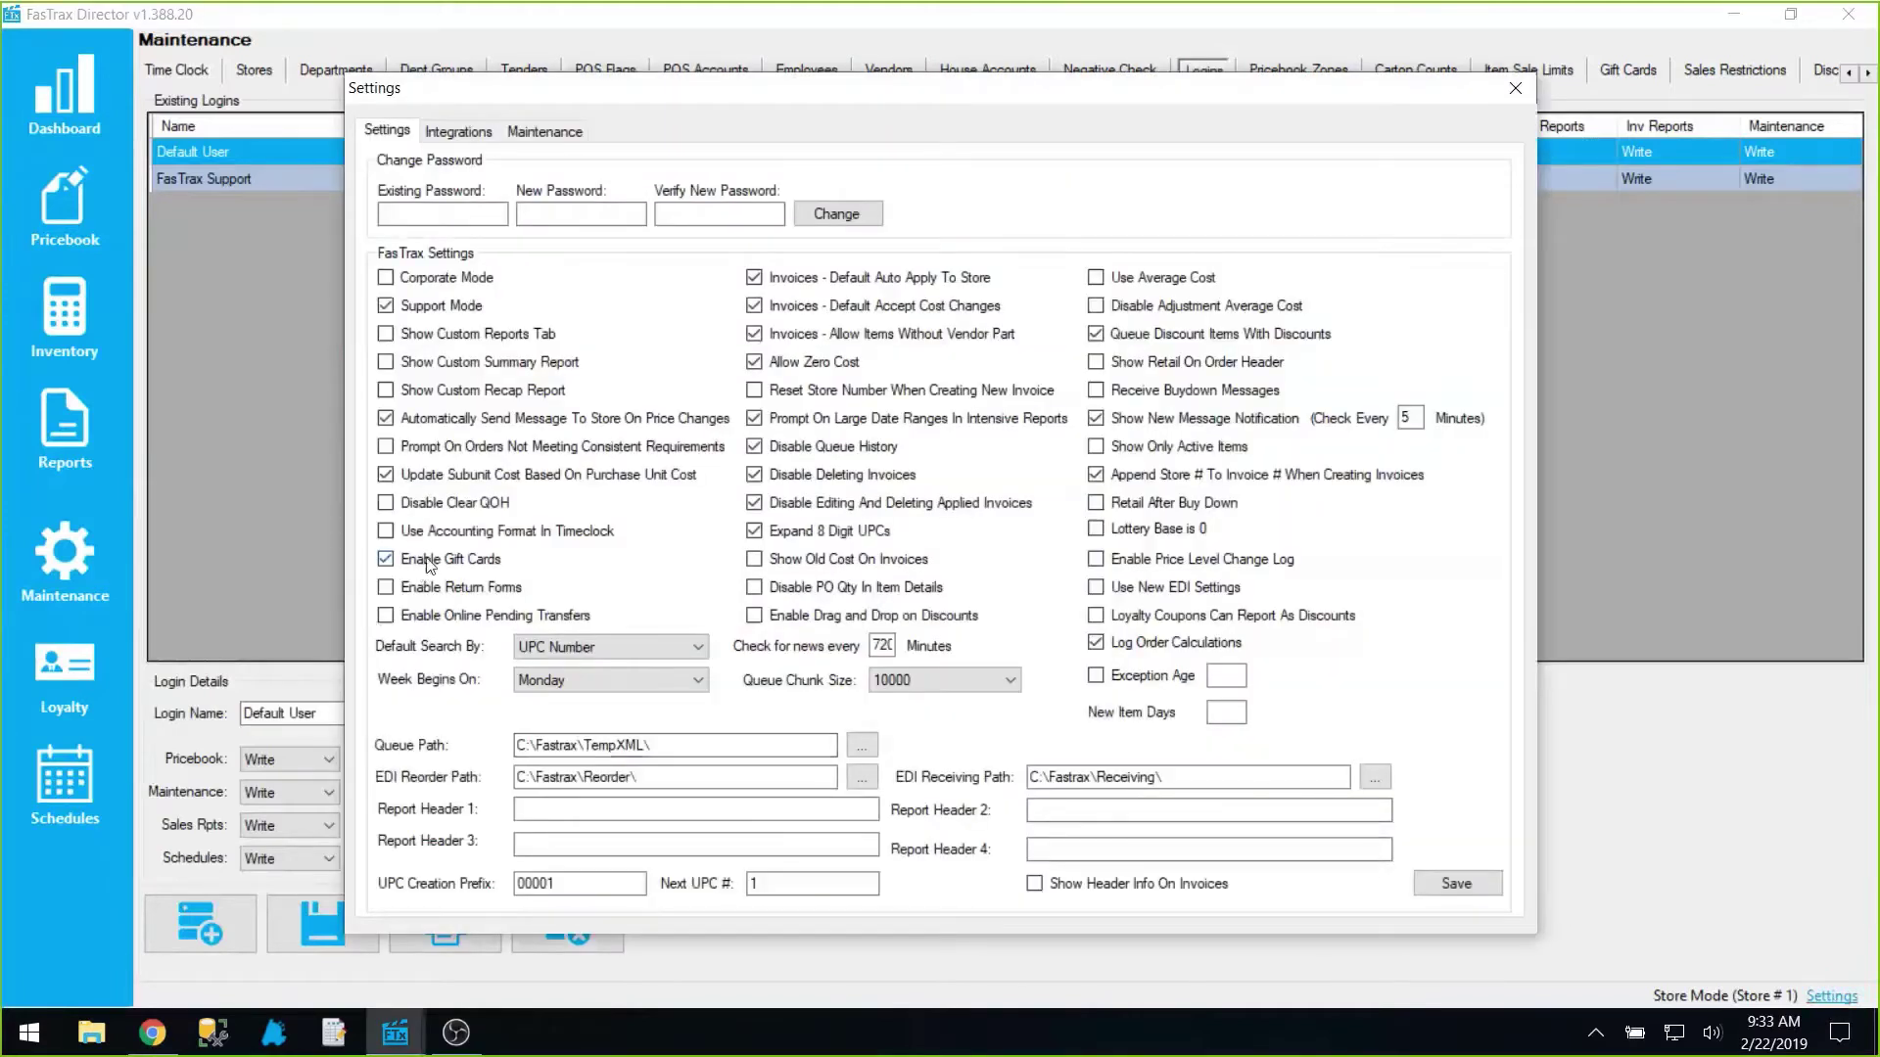
left_click(1517, 89)
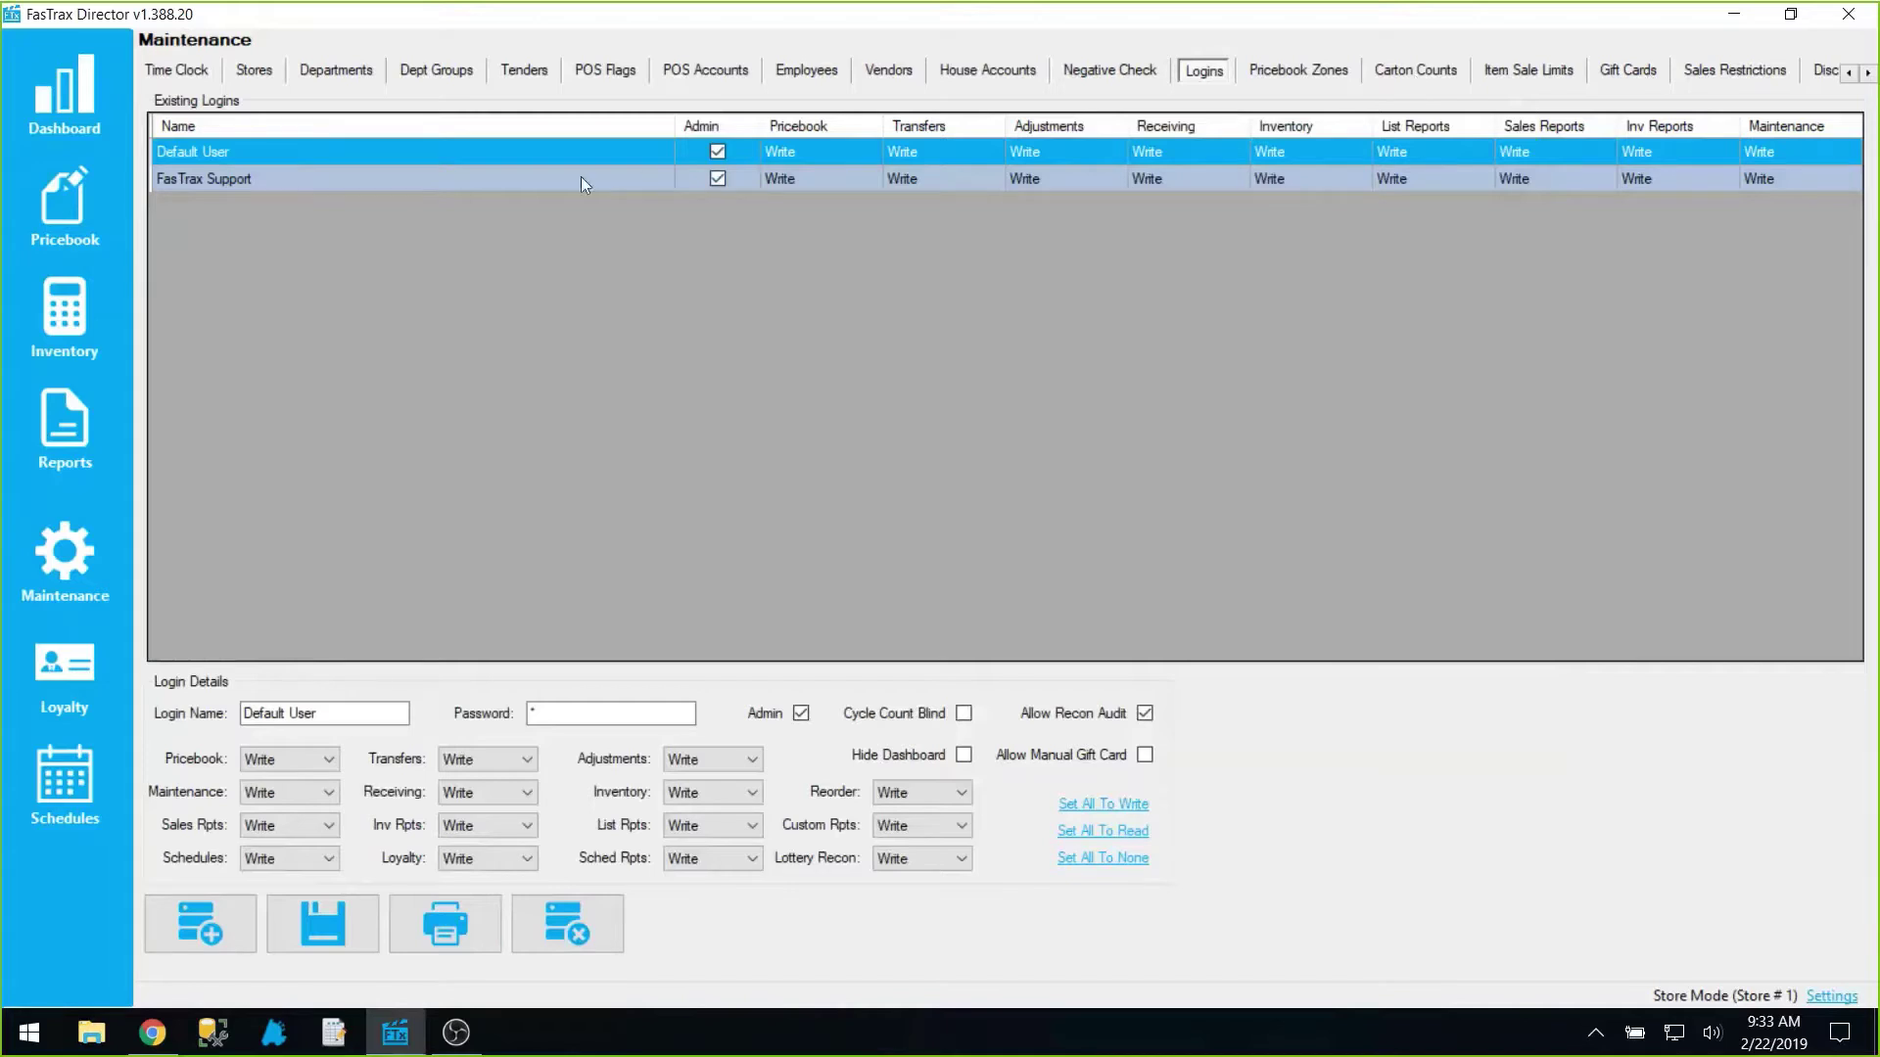
Step: Select the GIFT CARDS department and step through its number and name fields
left_click(349, 73)
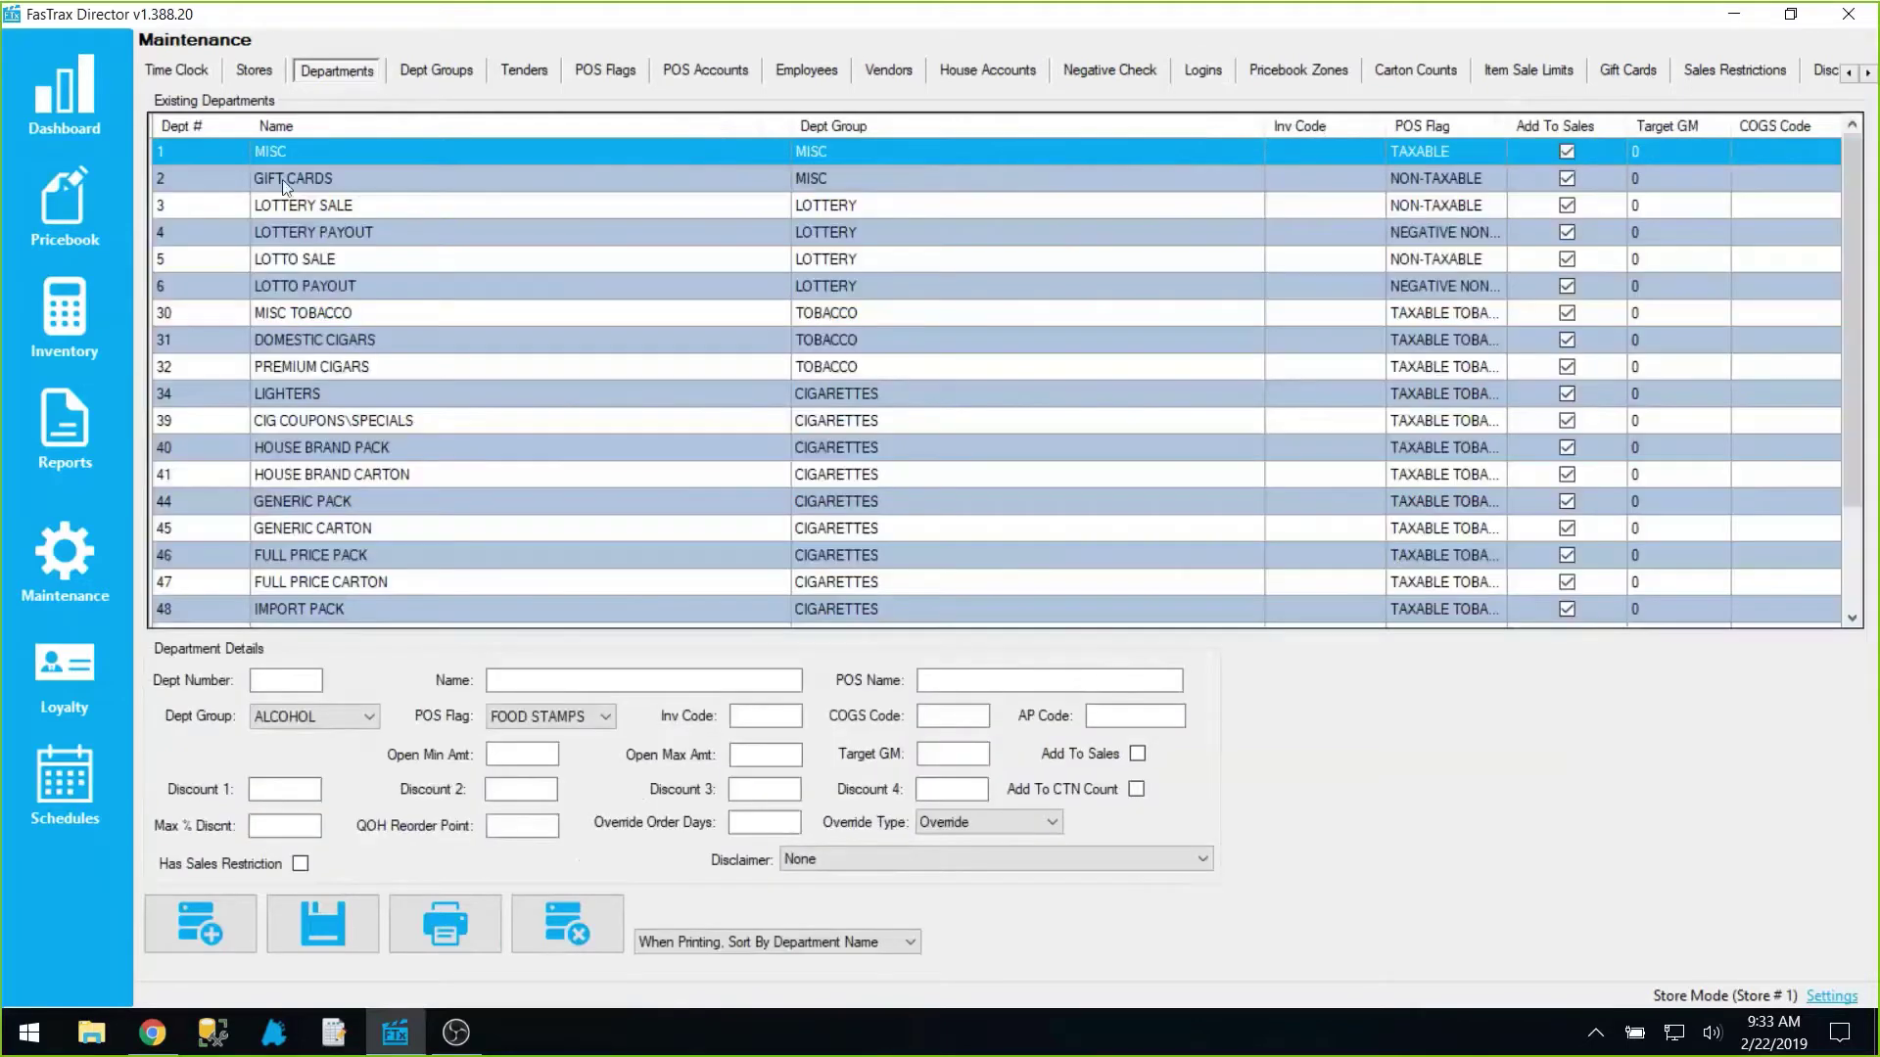
left_click(287, 180)
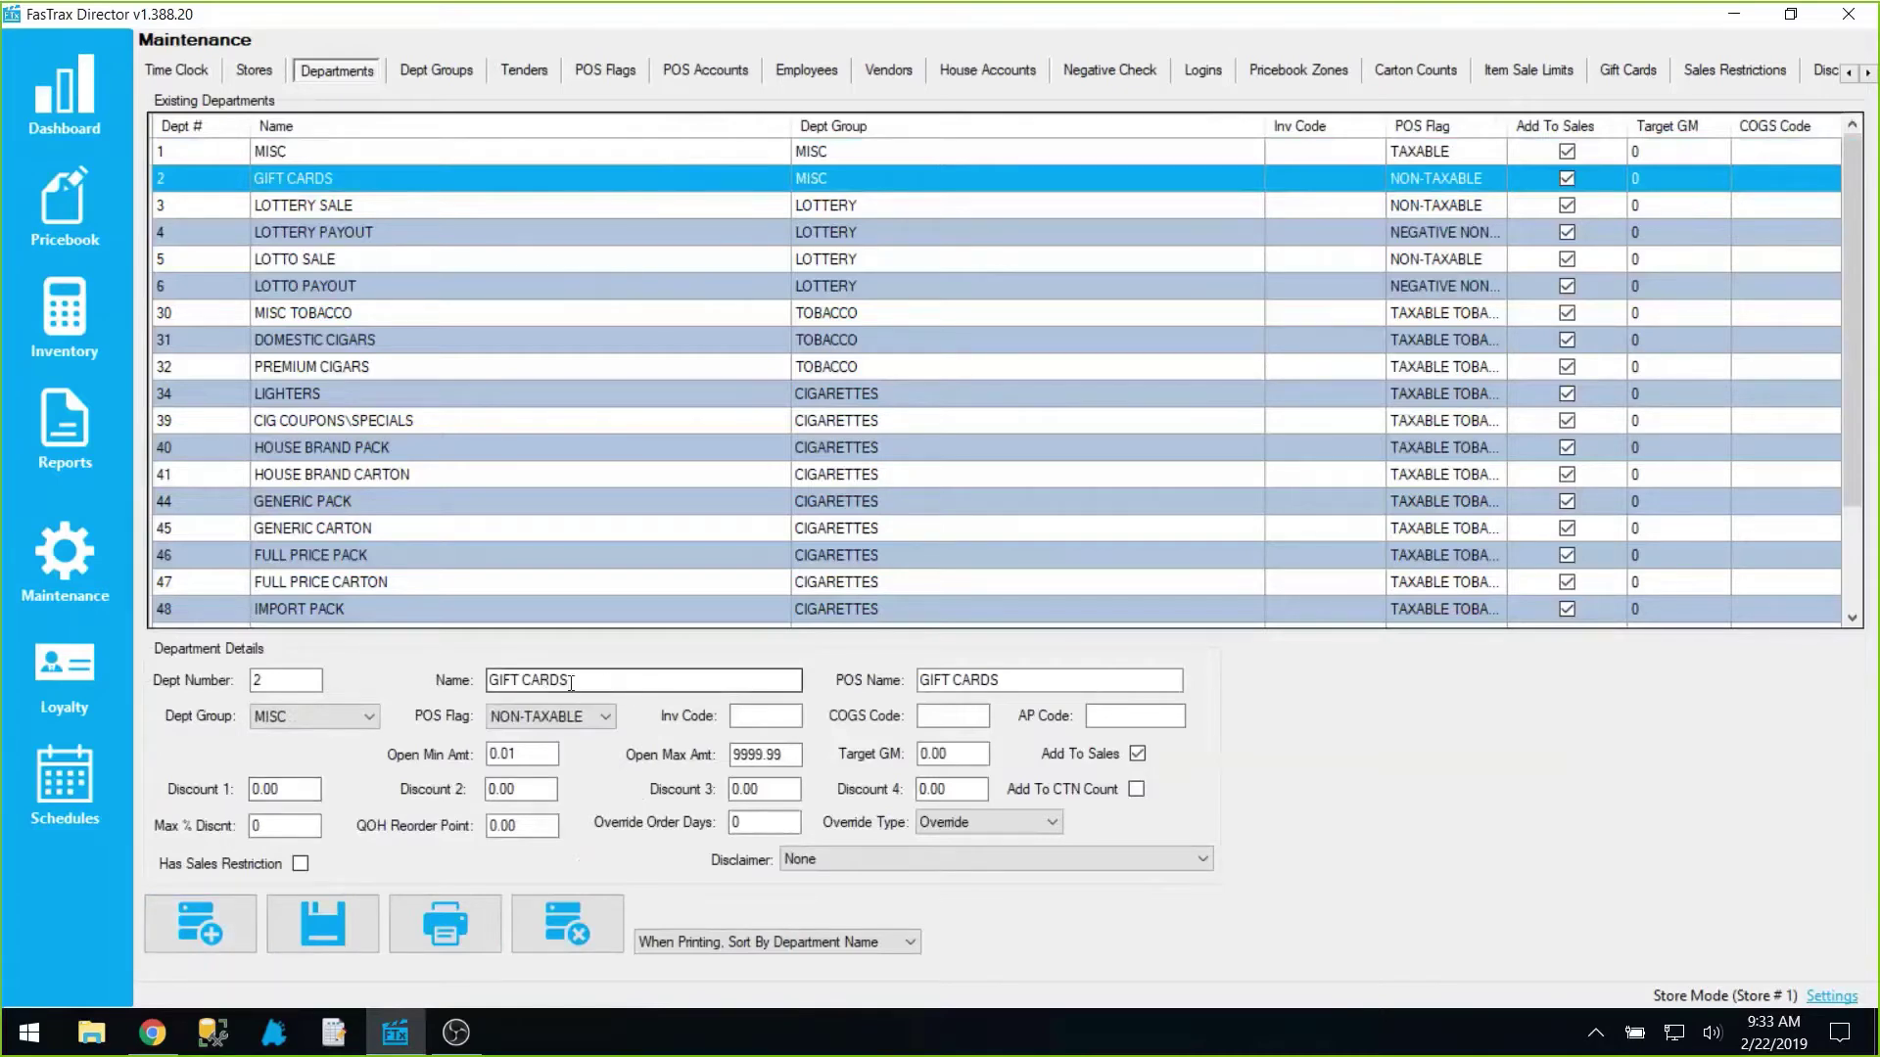
key("shift+Tab")
key("Tab")
key("Tab")
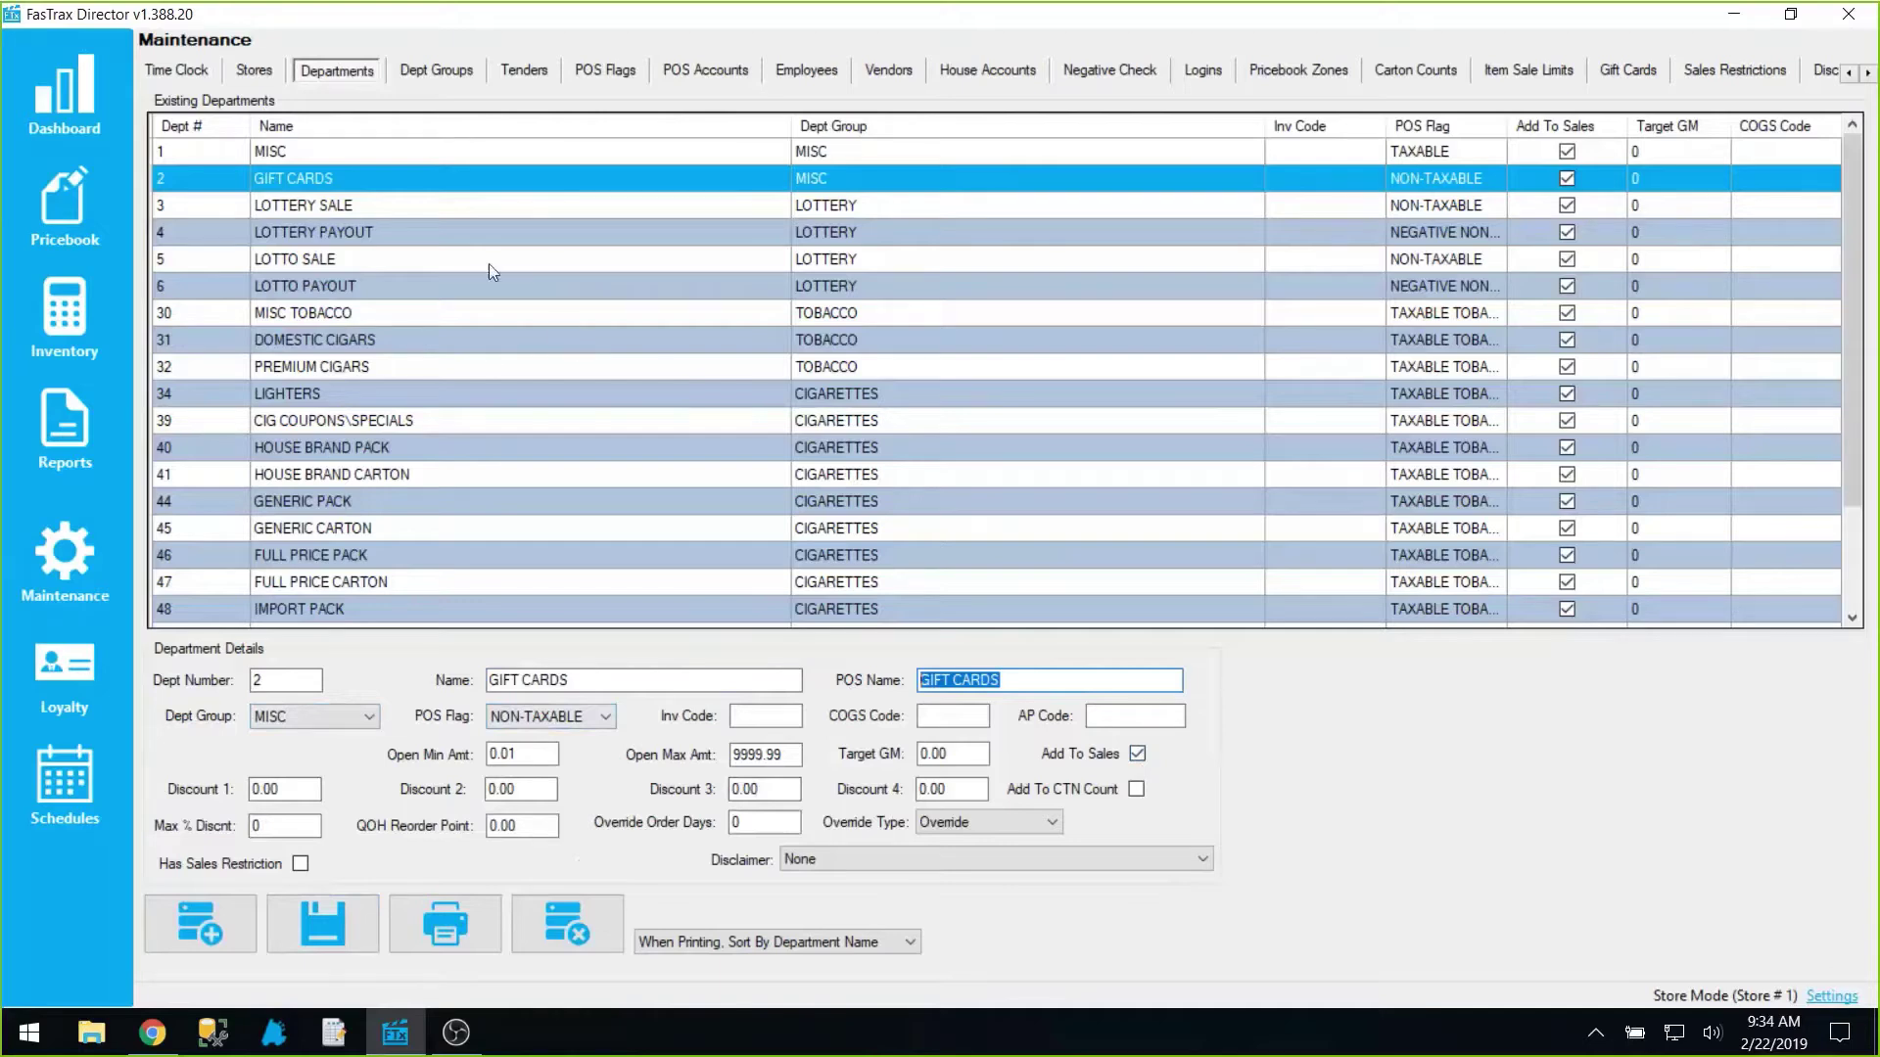
Step: Inspect the Gift Card tender's description and type 710, then go to the employee list
left_click(525, 76)
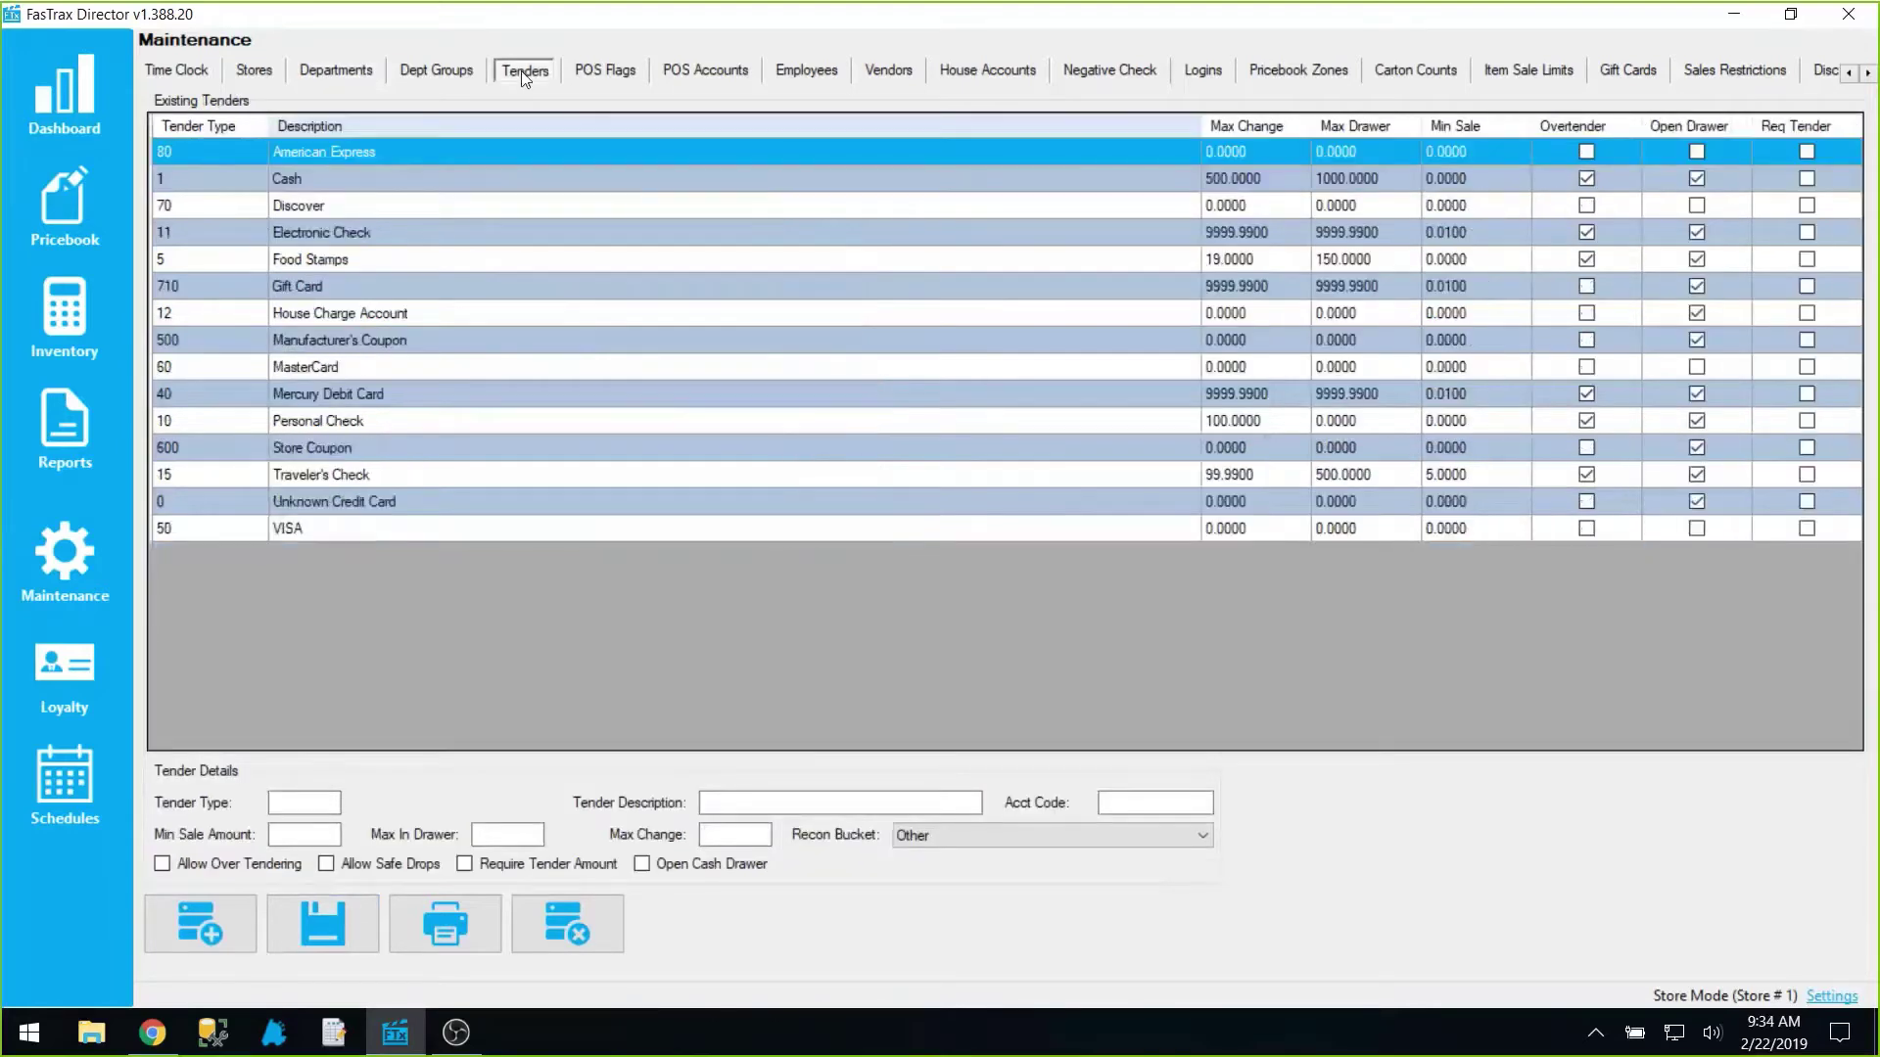
left_click(220, 284)
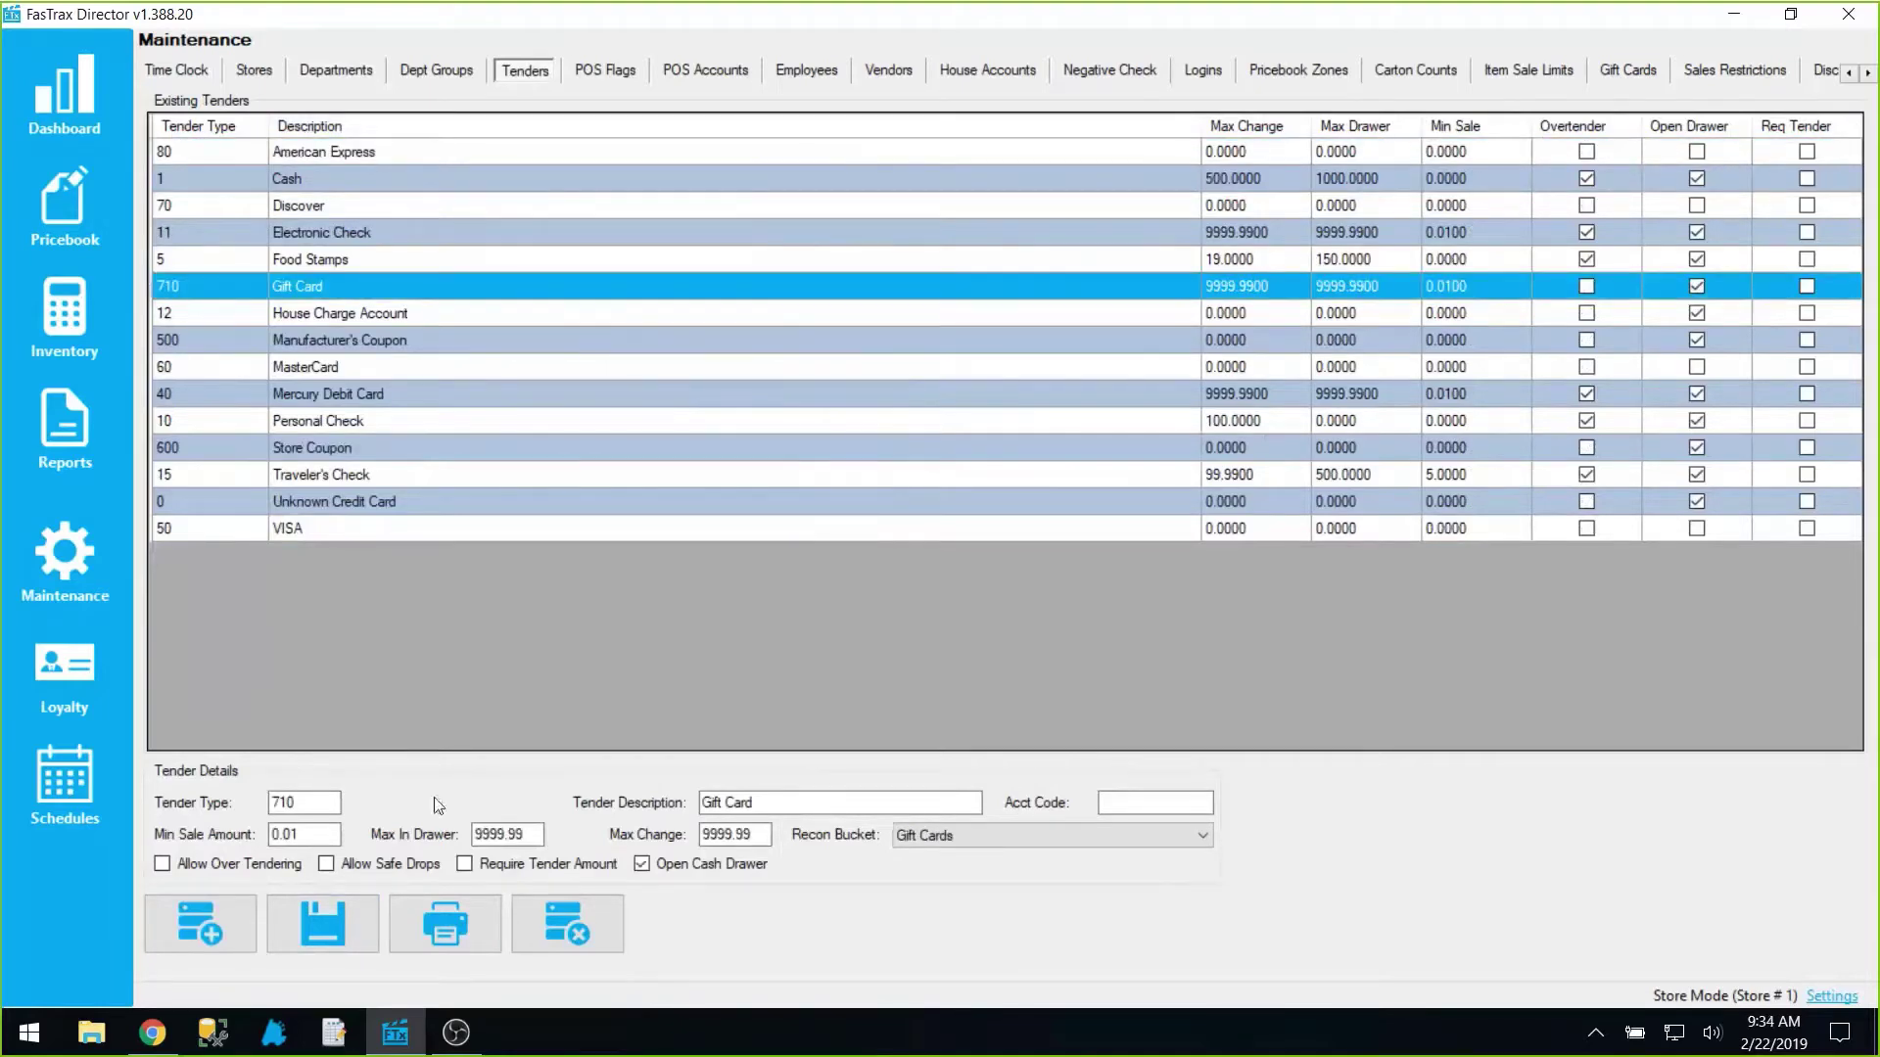
left_click(749, 802)
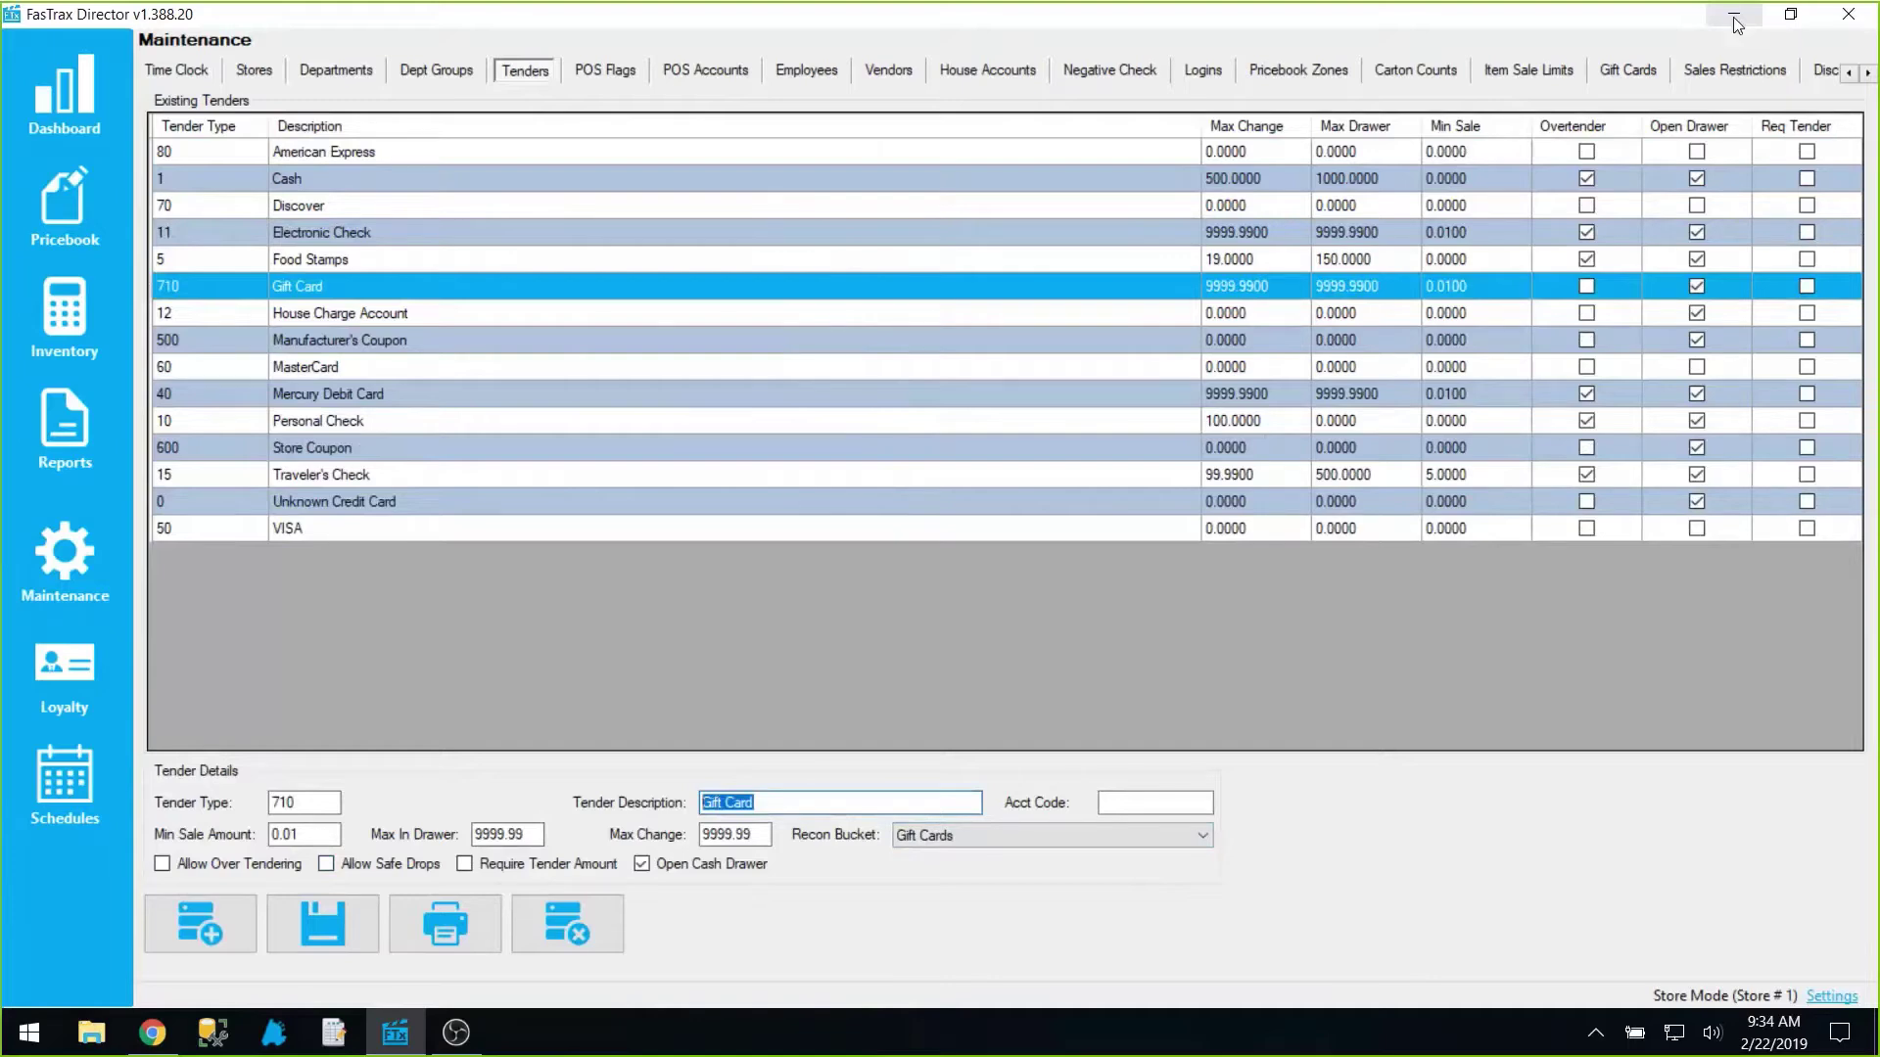
left_click(802, 78)
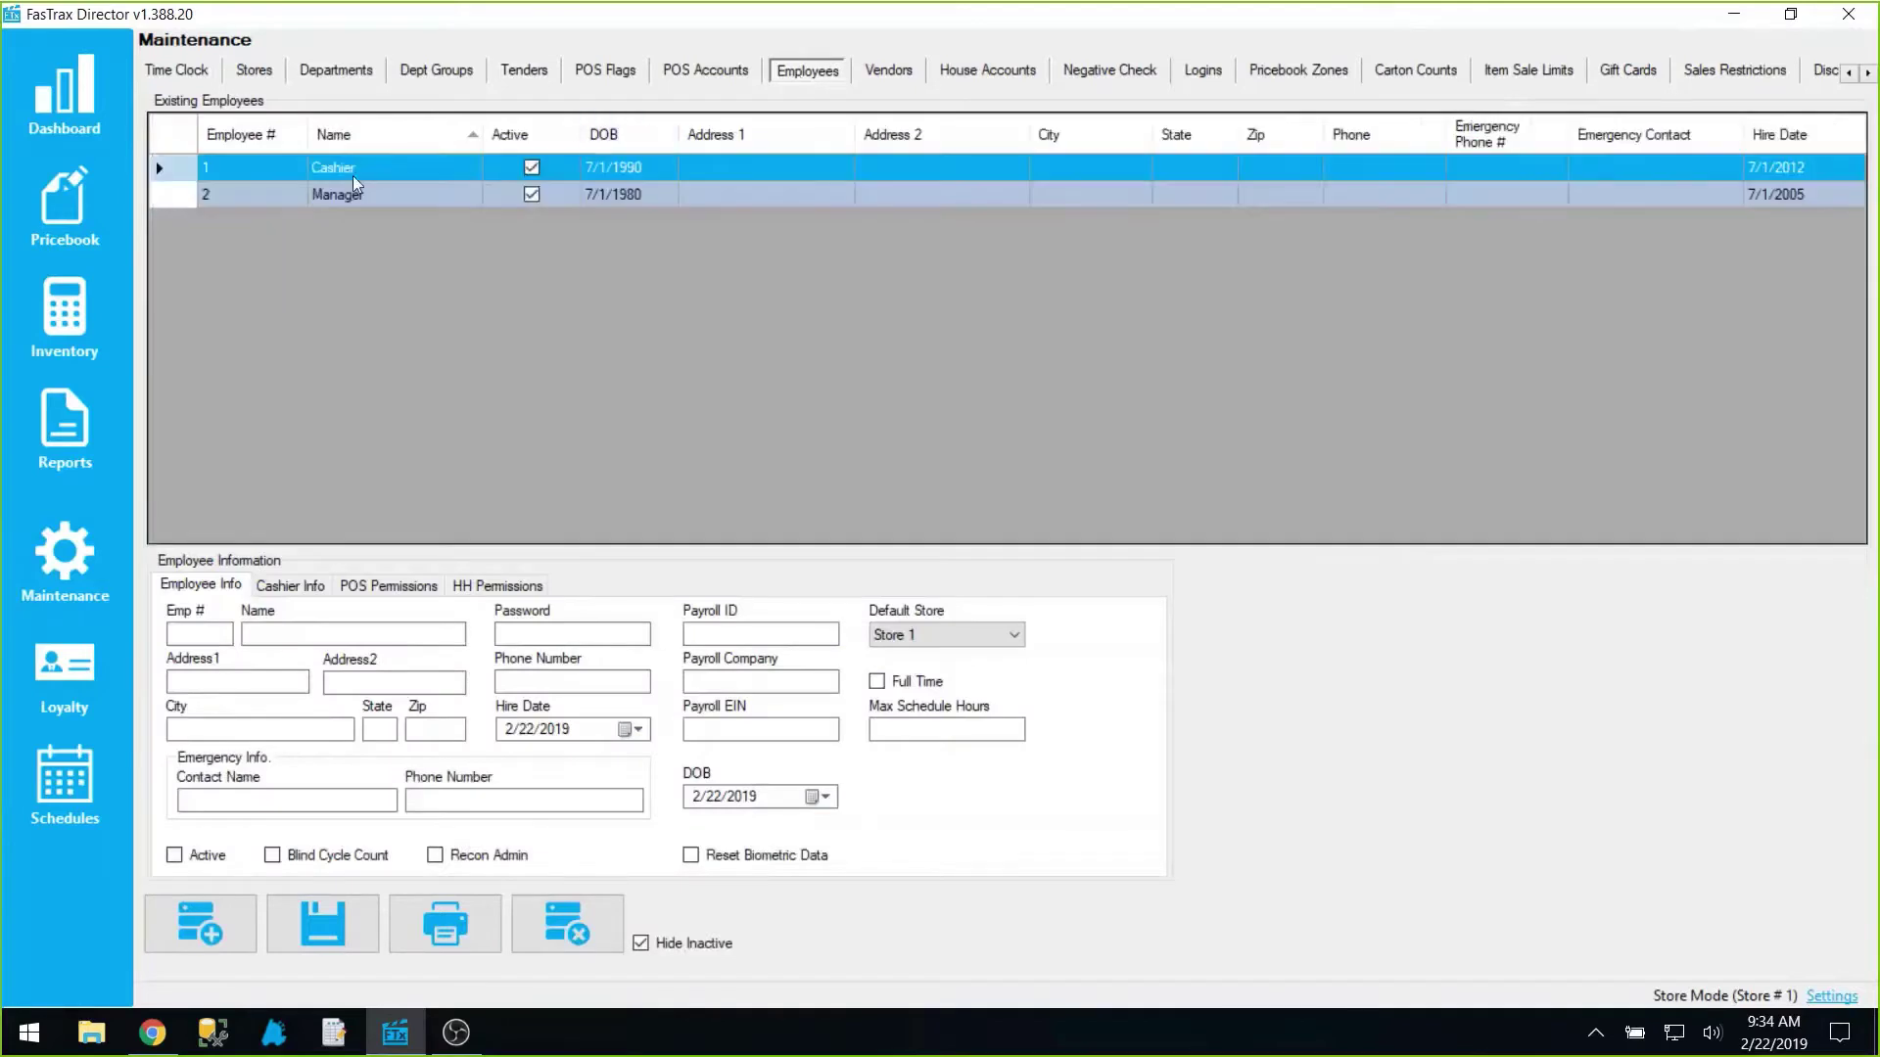
Step: View the Cashier's POS Permissions, then minimize Director to reveal the webinars page
left_click(470, 169)
left_click(424, 587)
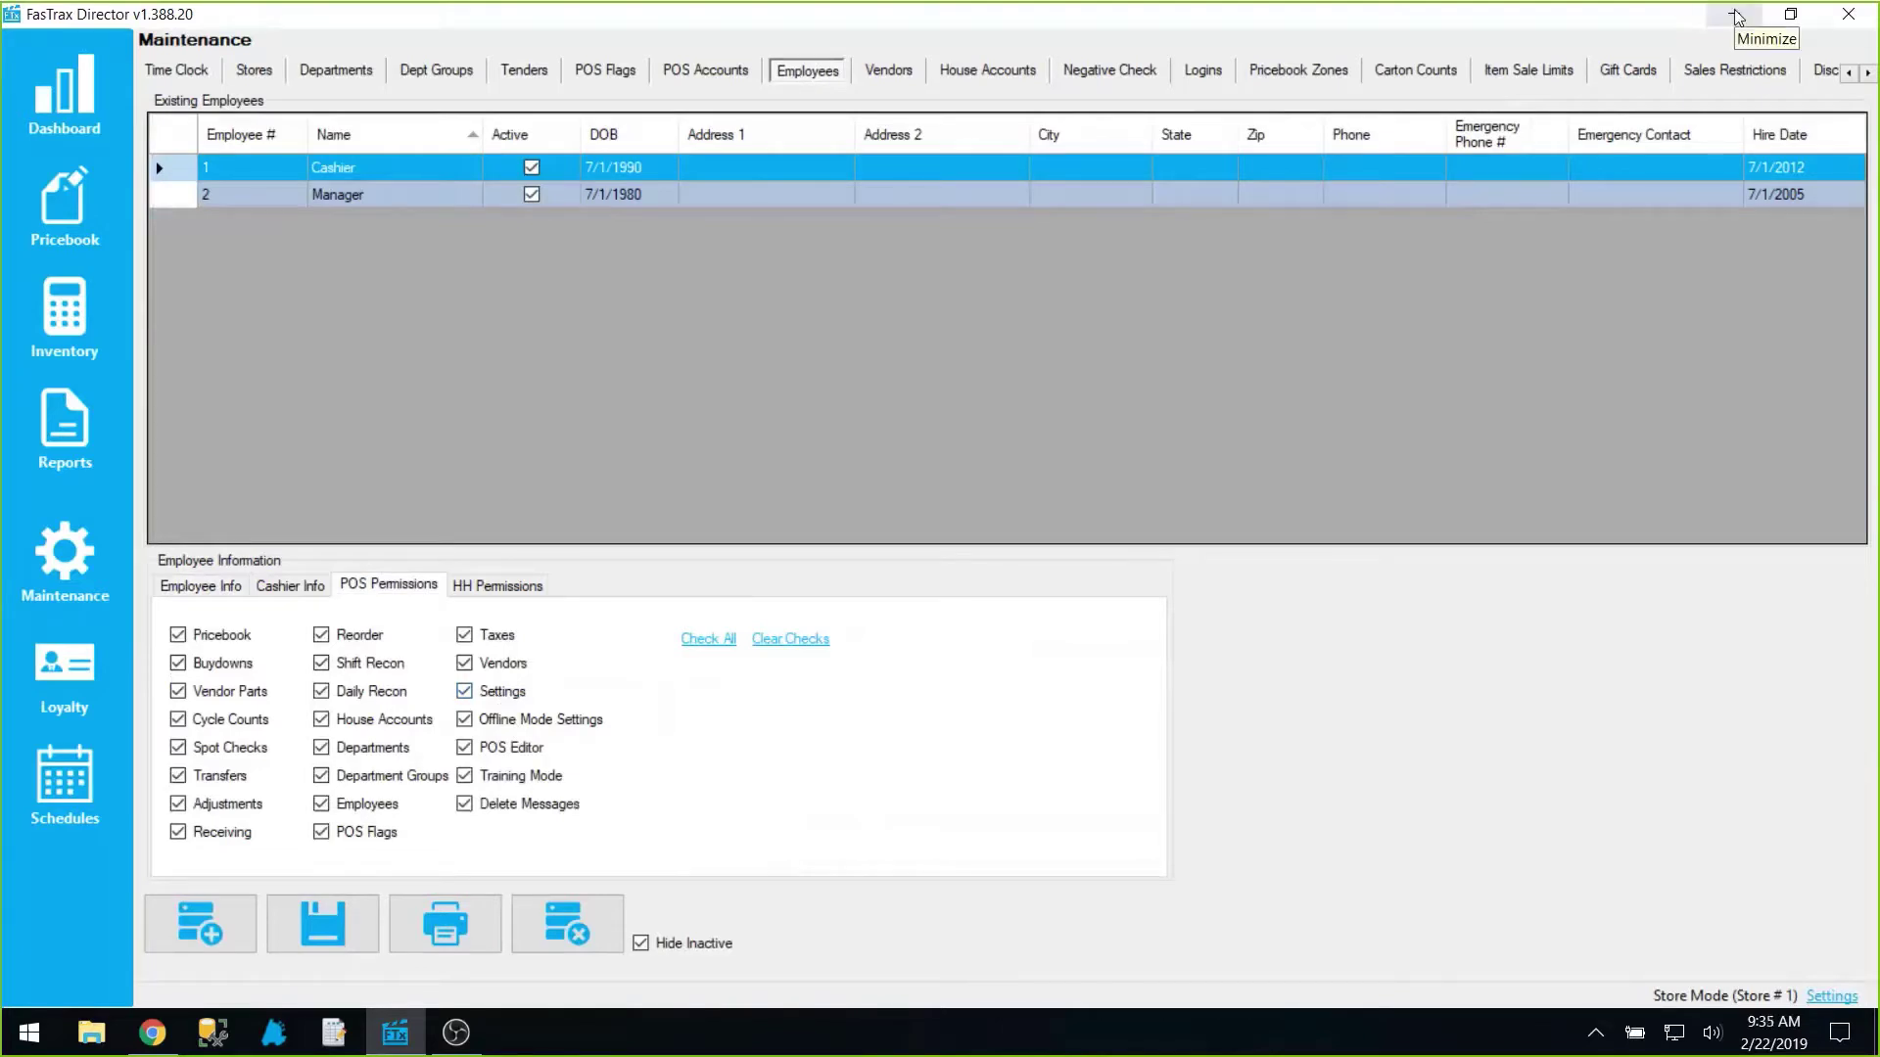
left_click(1735, 16)
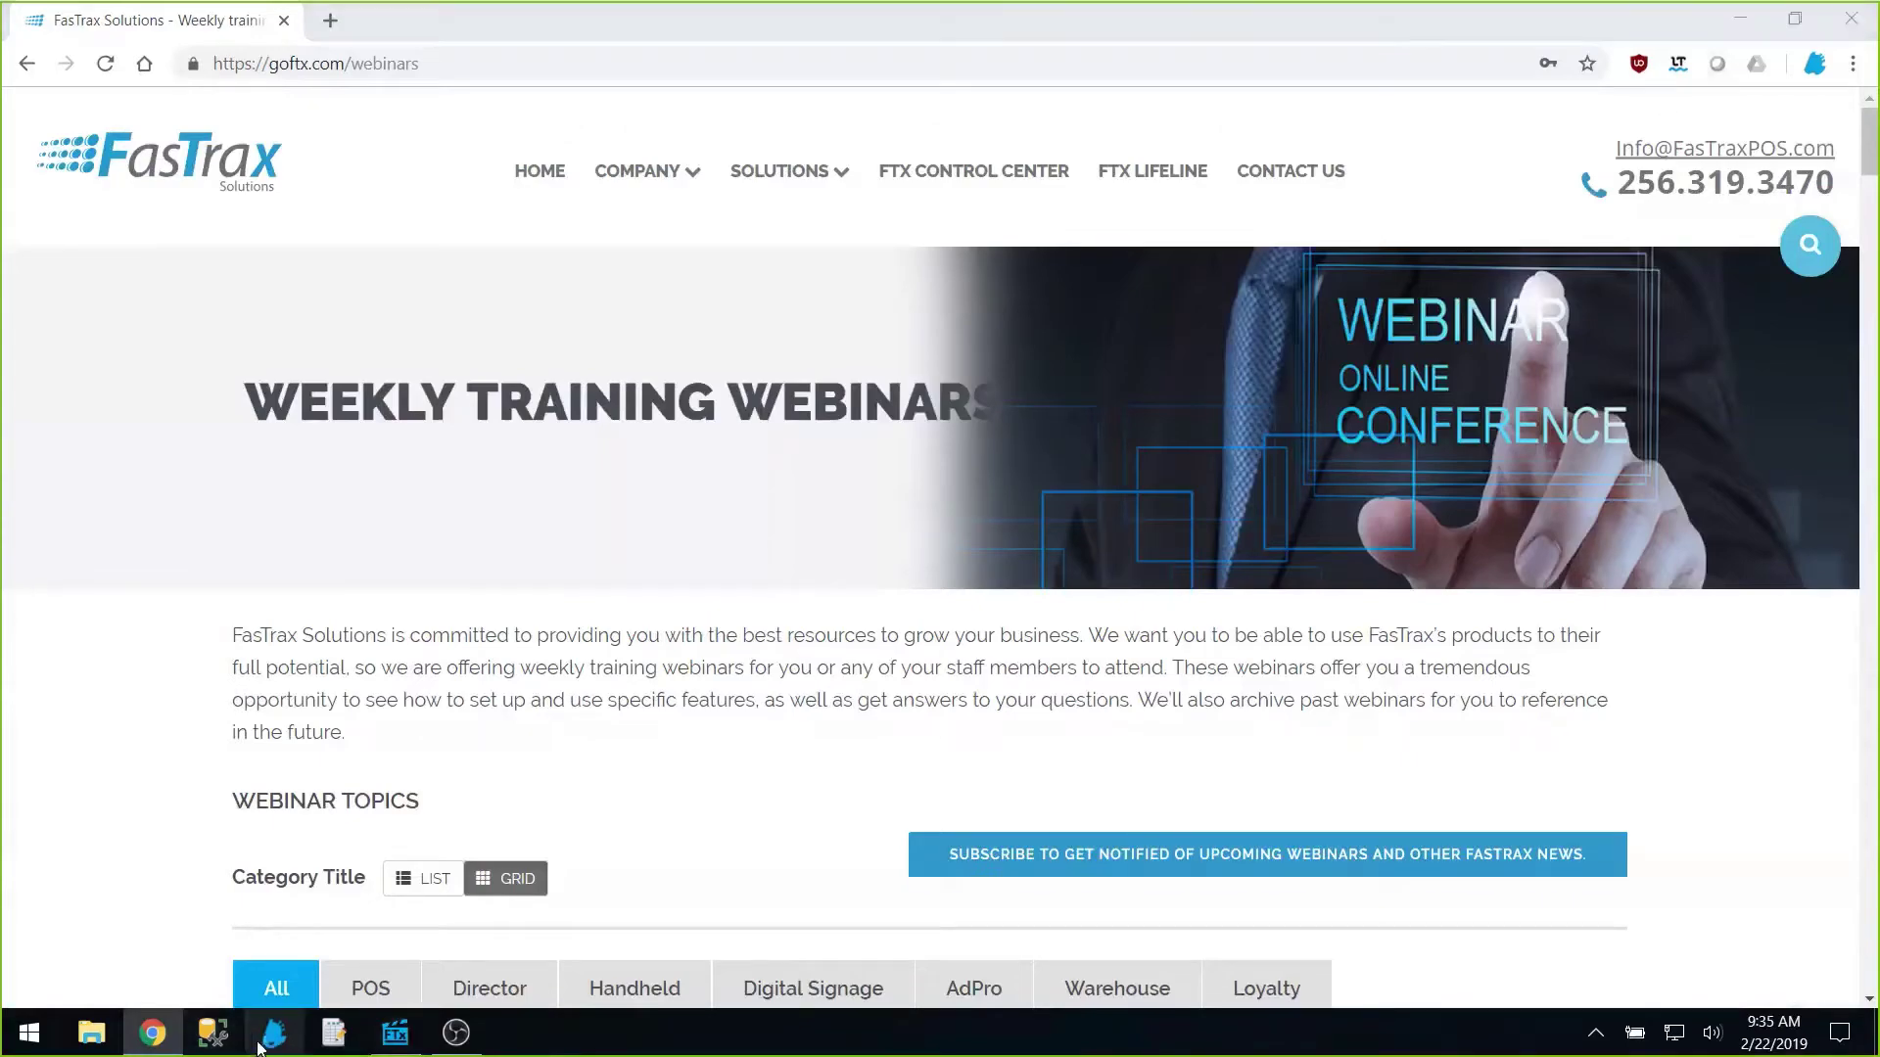
Step: Launch and log in to FasTraxPOS, then open the register's full settings from Actions
left_click(259, 1046)
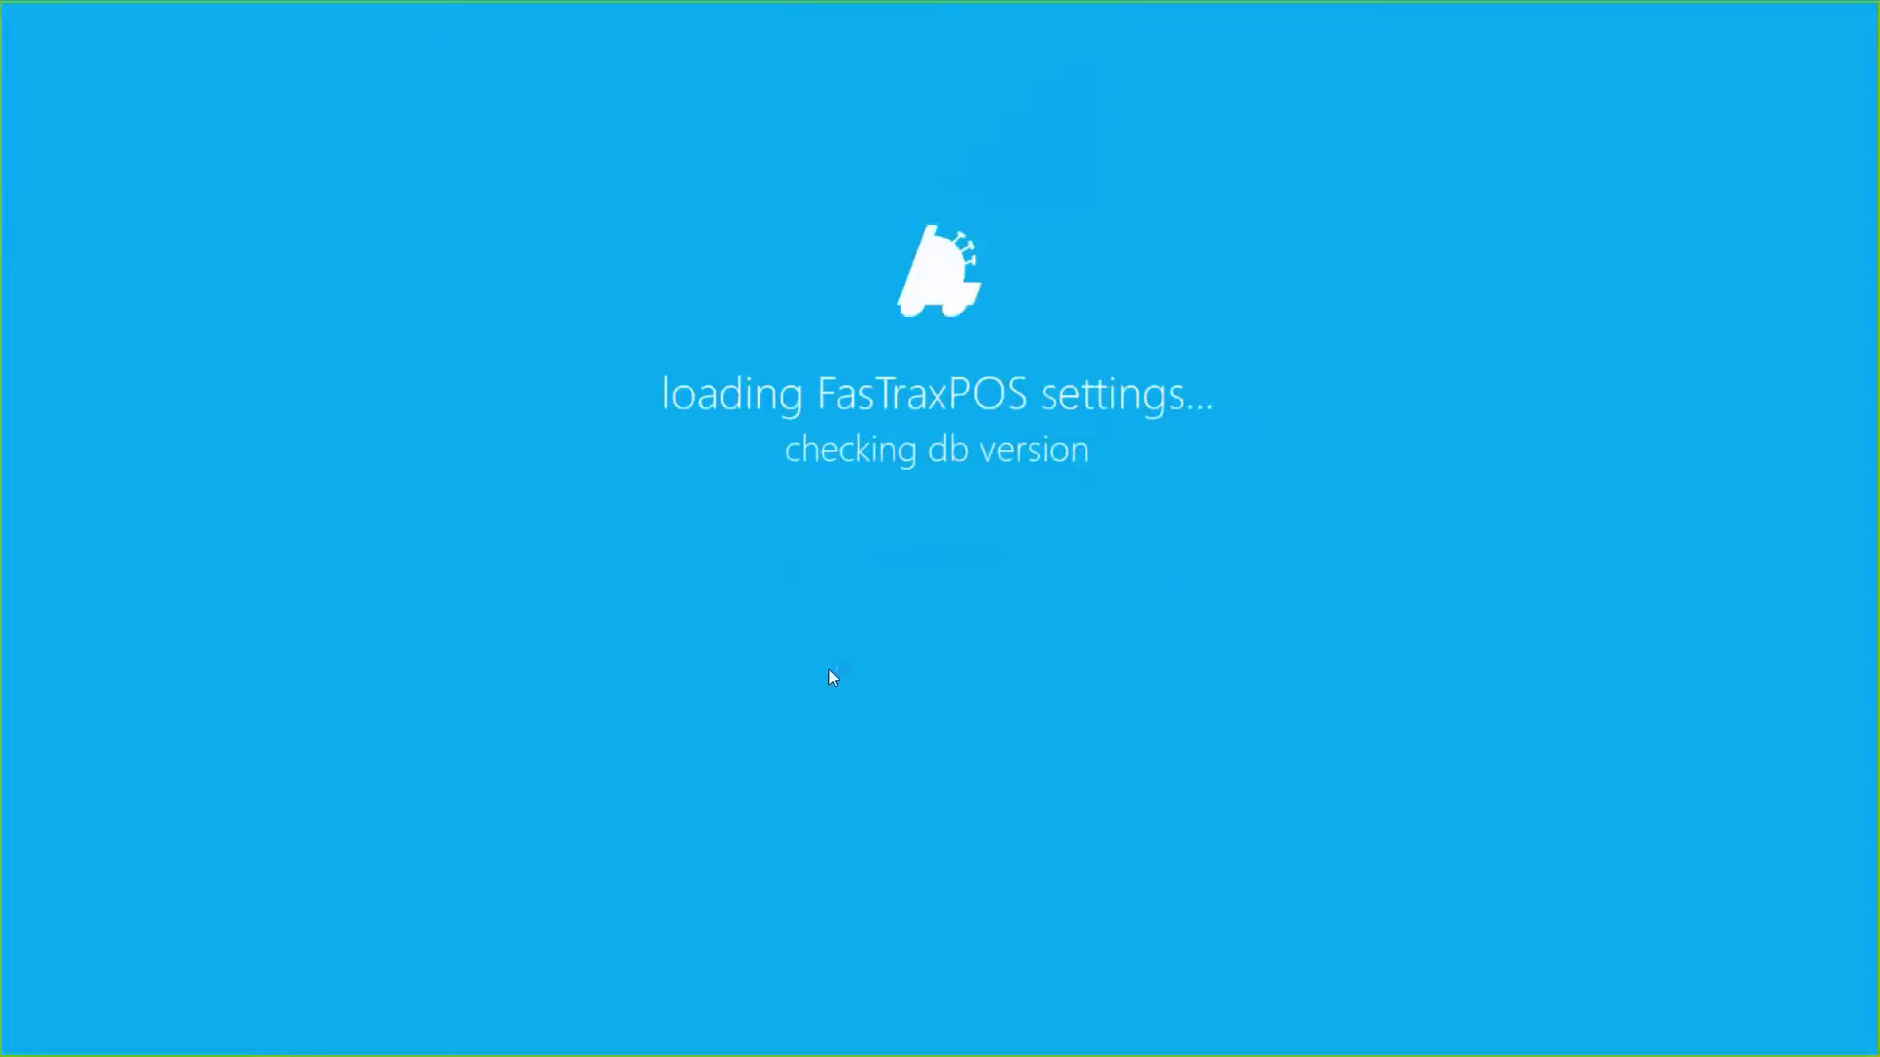
left_click(594, 472)
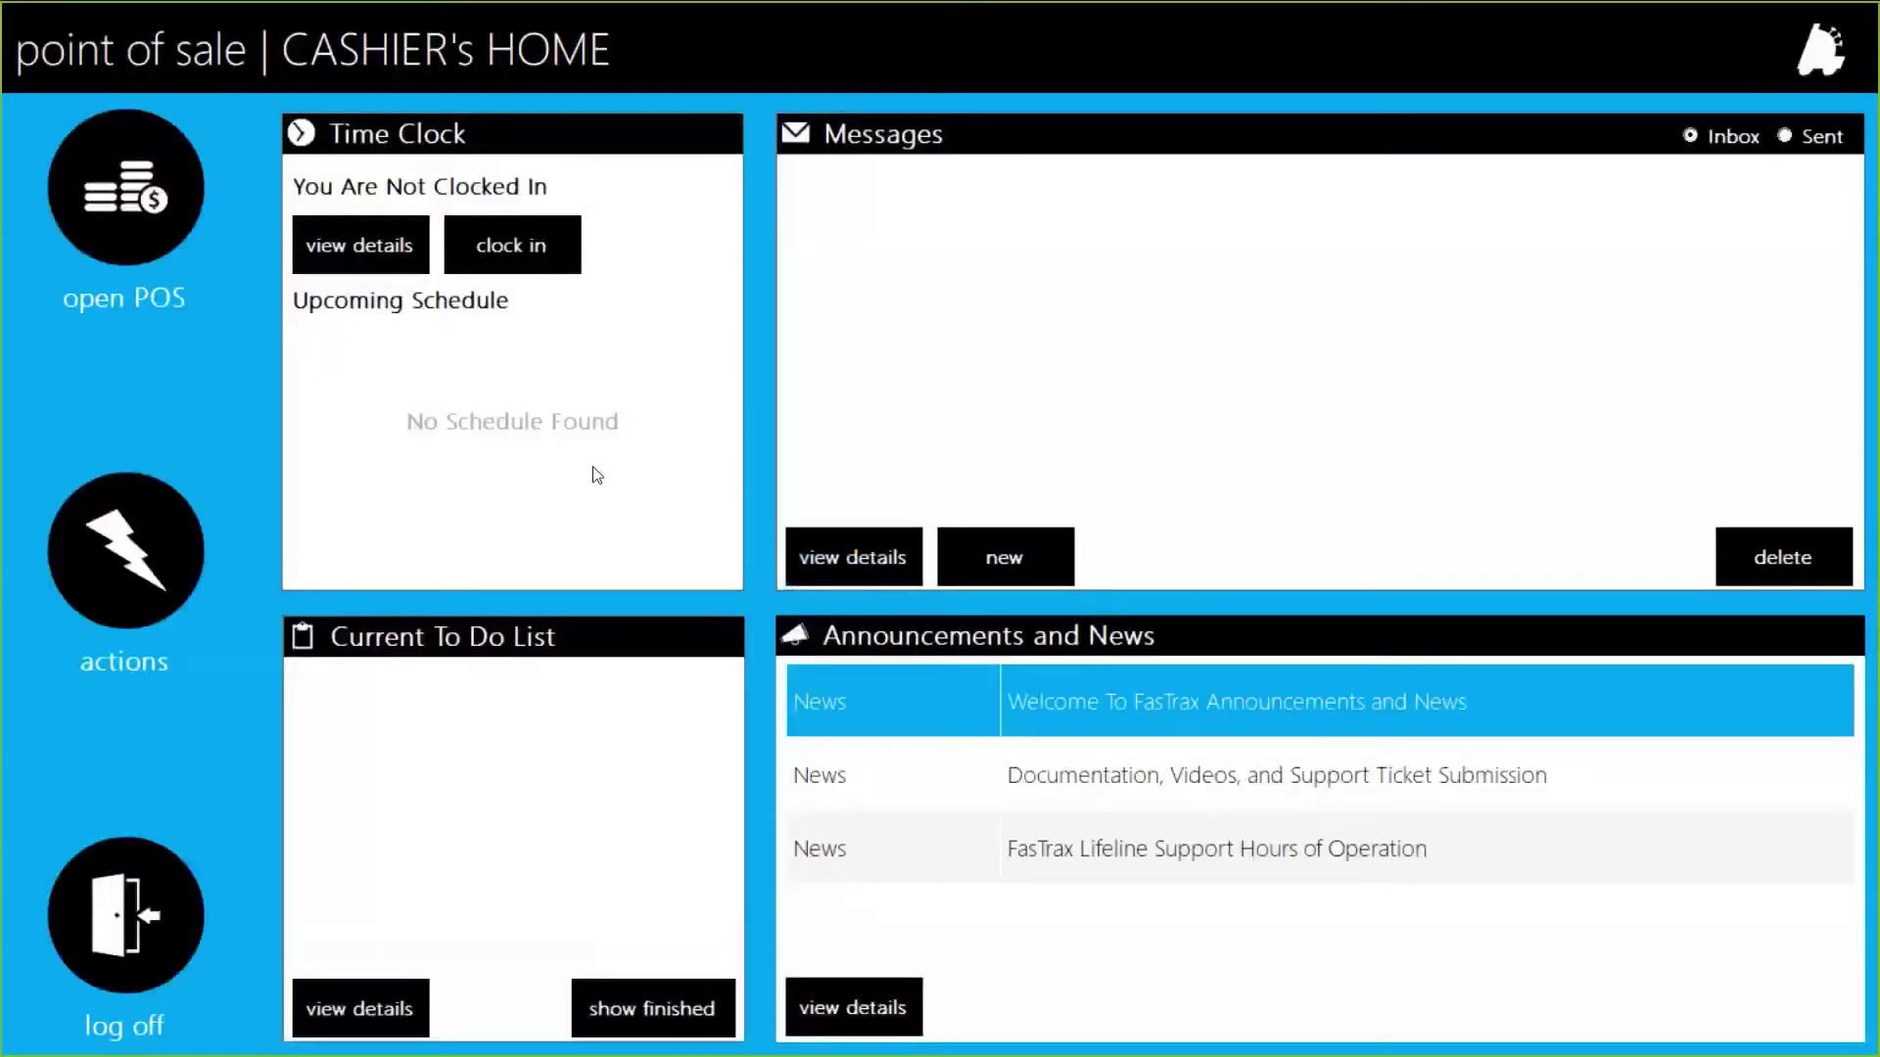
left_click(173, 555)
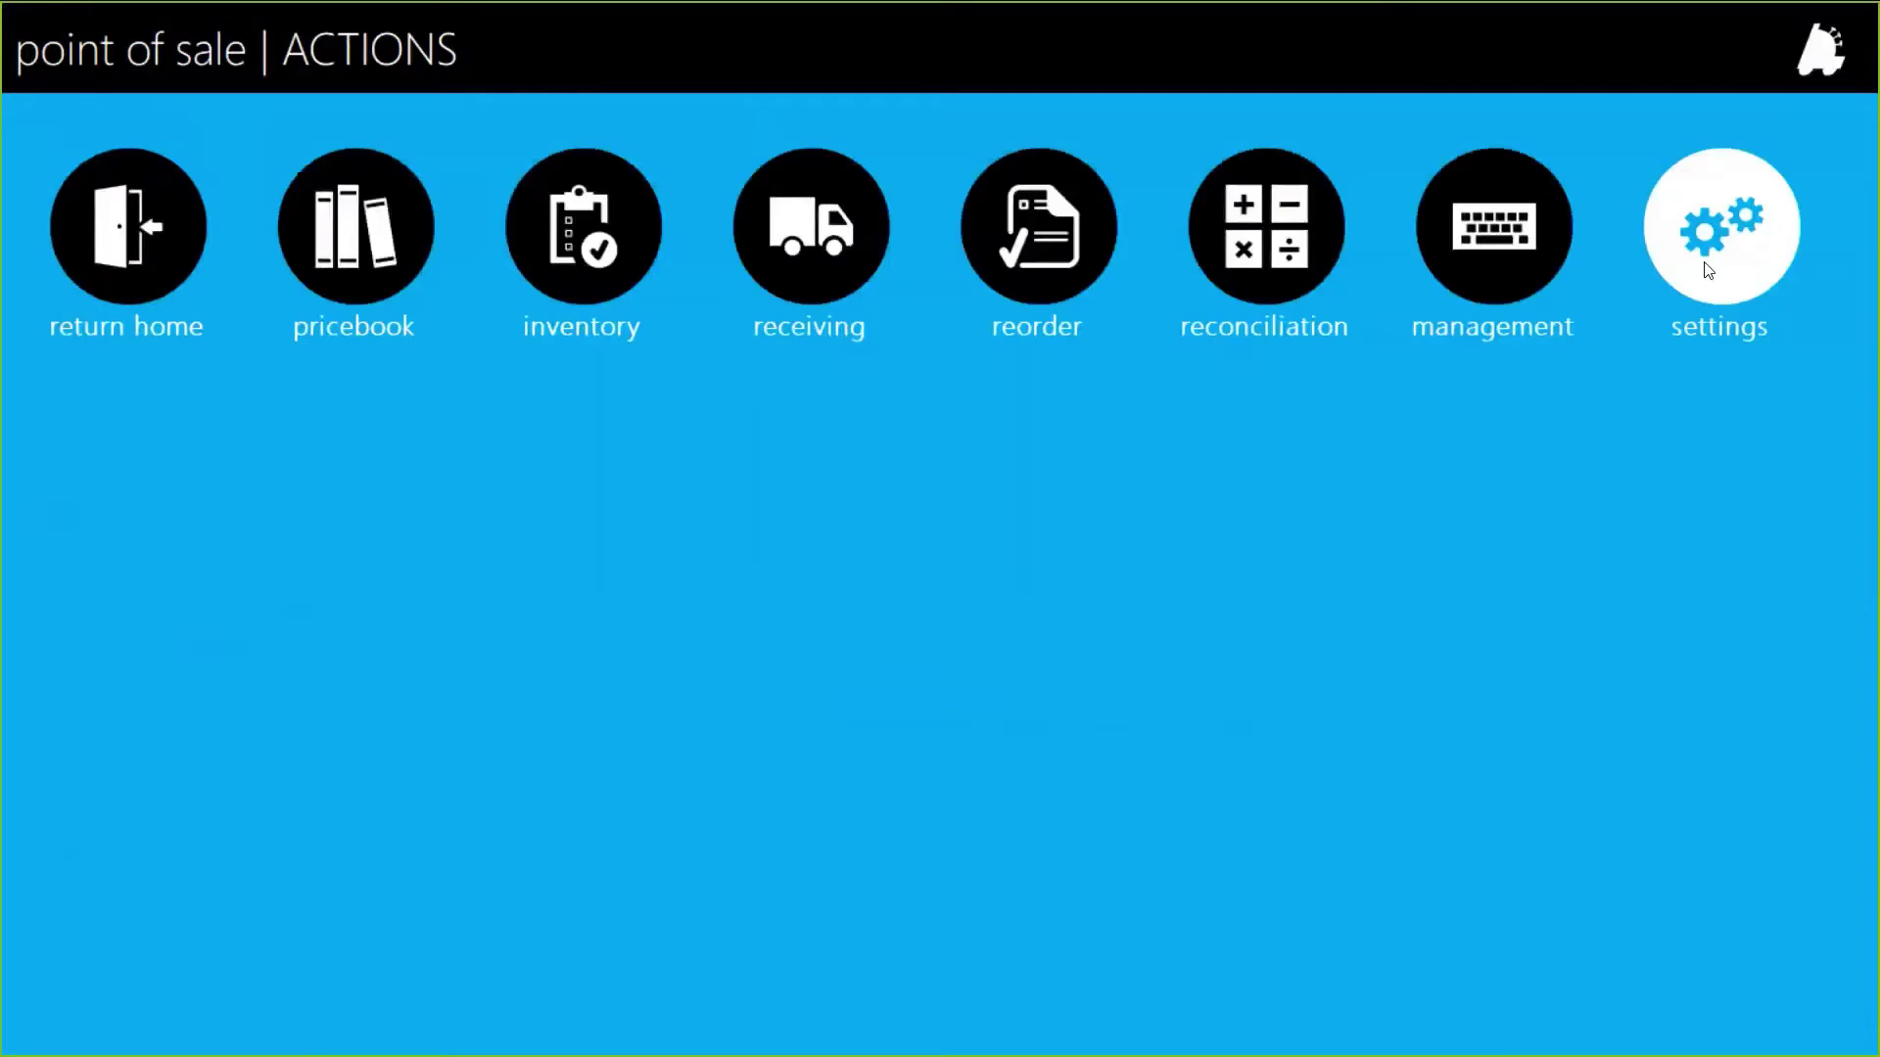
left_click(1709, 271)
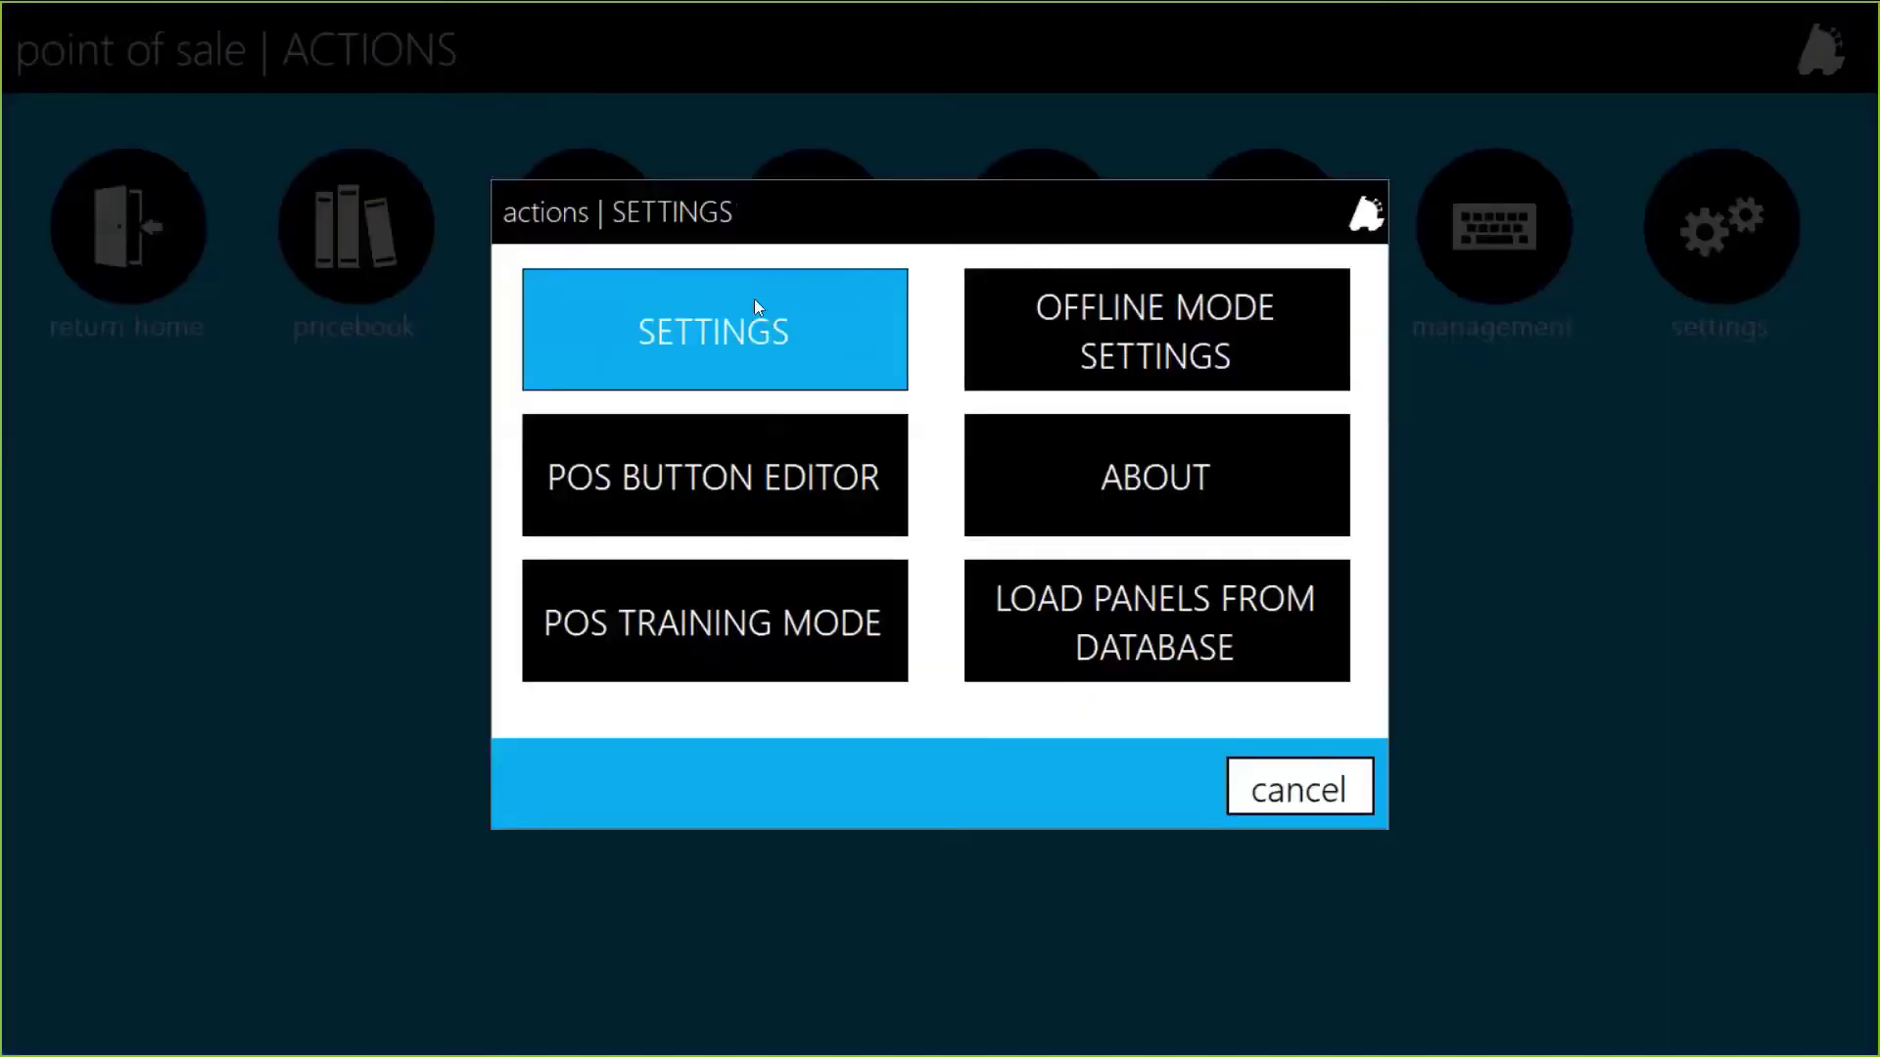
left_click(755, 302)
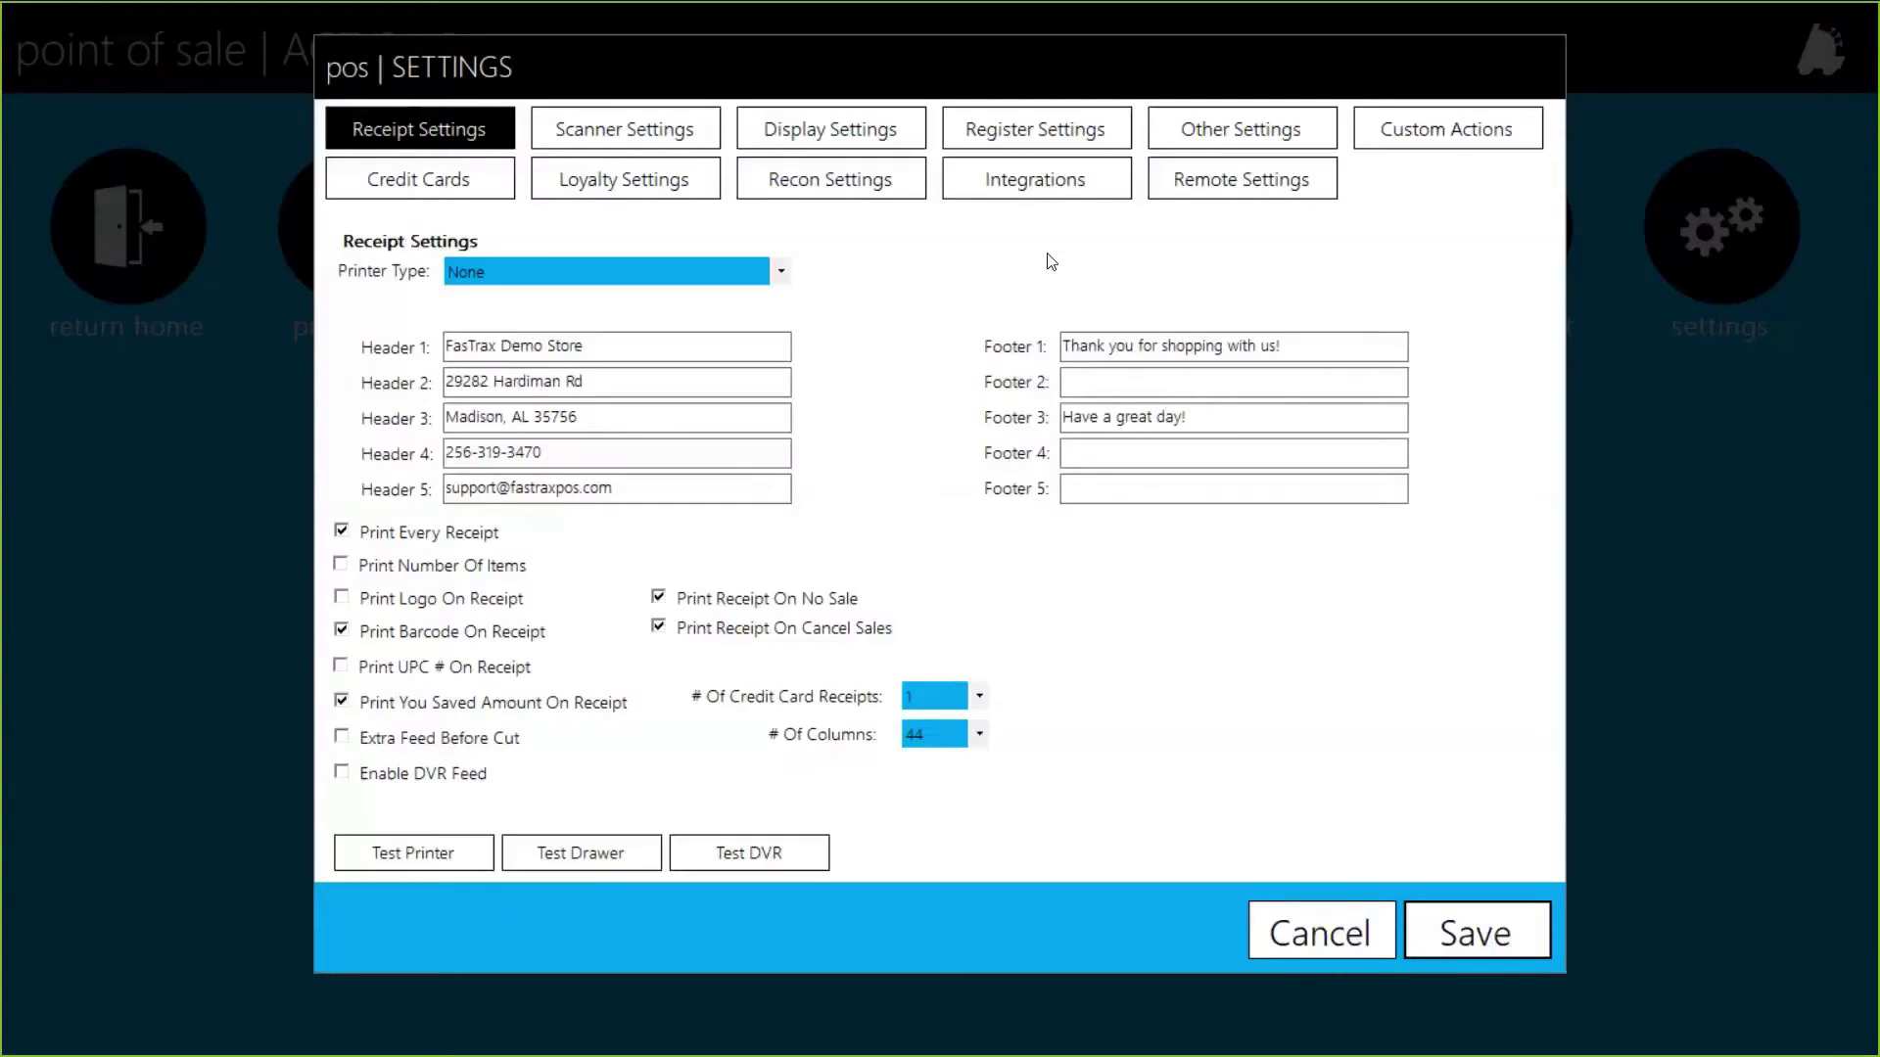
Step: Check the Corporate IP and Gift Card Server addresses (127.0.0.1) on Other Settings, then cancel
left_click(1238, 136)
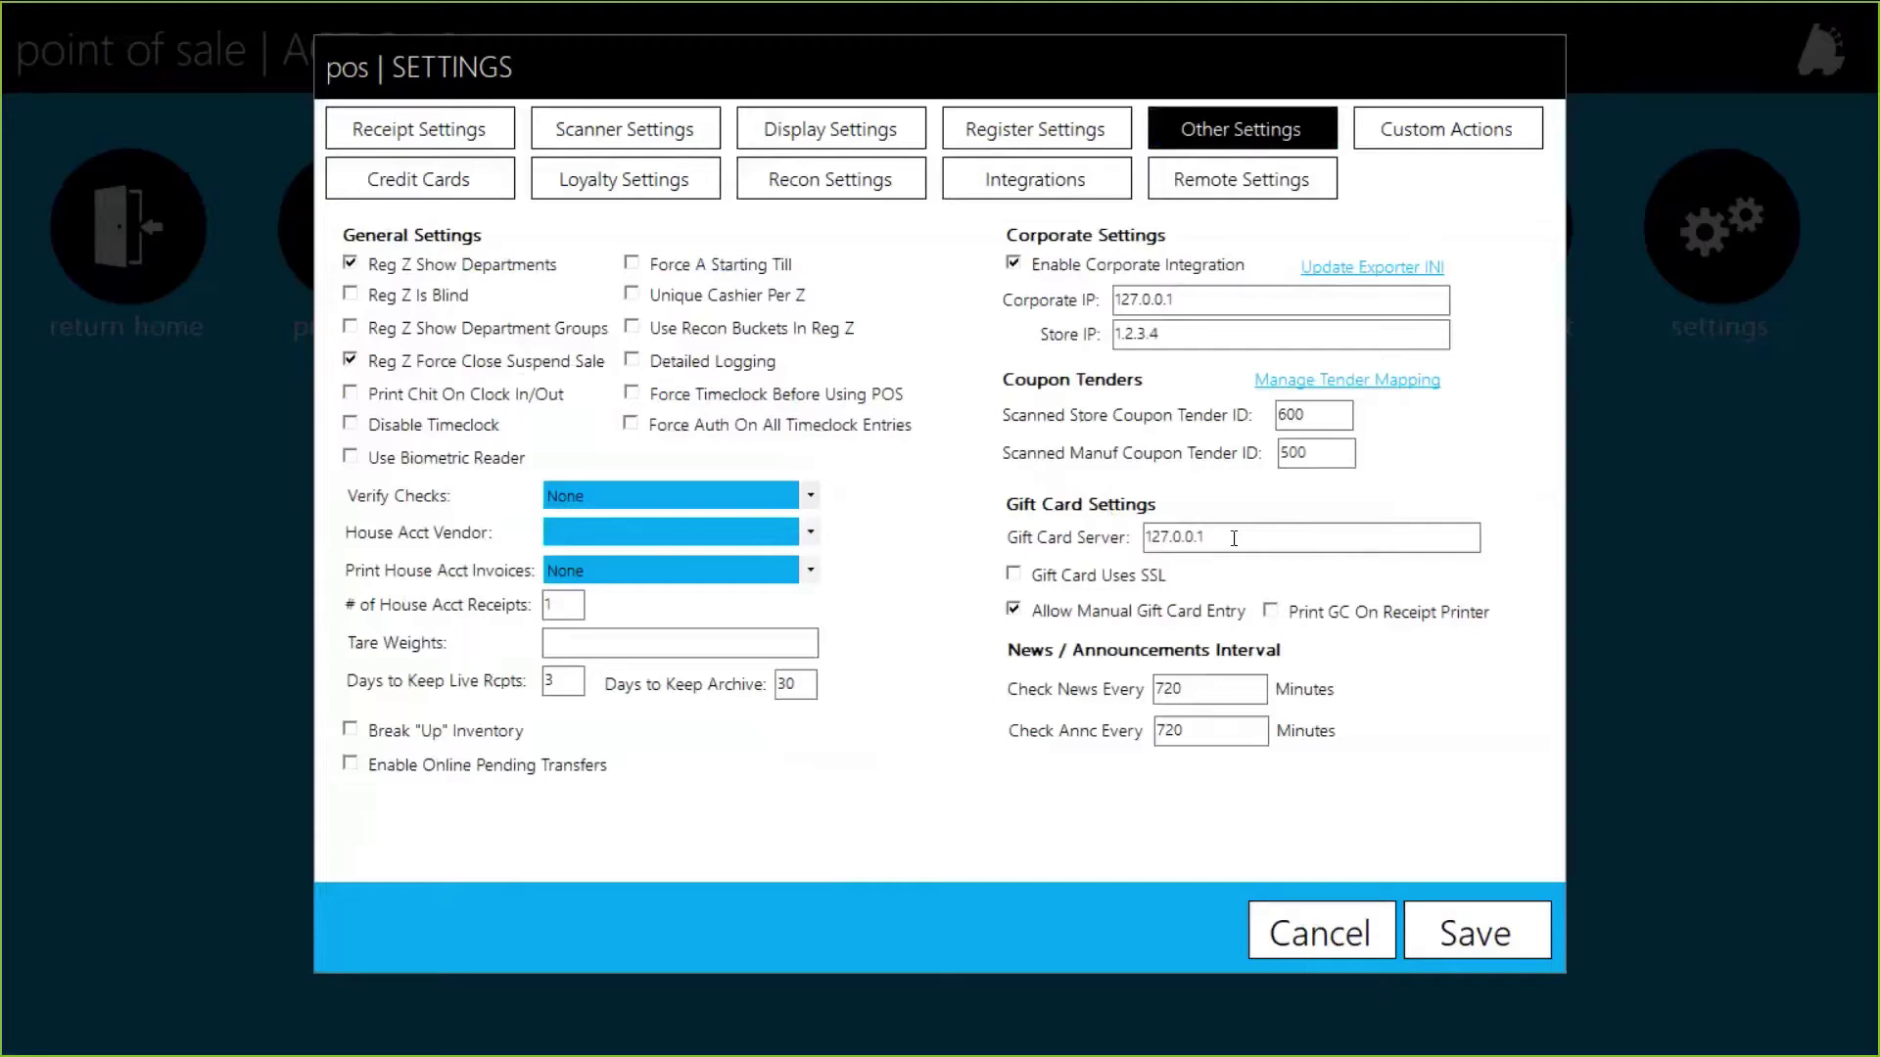
left_click_drag(1172, 300, 1087, 308)
left_click(1259, 540)
left_click_drag(1259, 540, 1116, 551)
left_click(1290, 933)
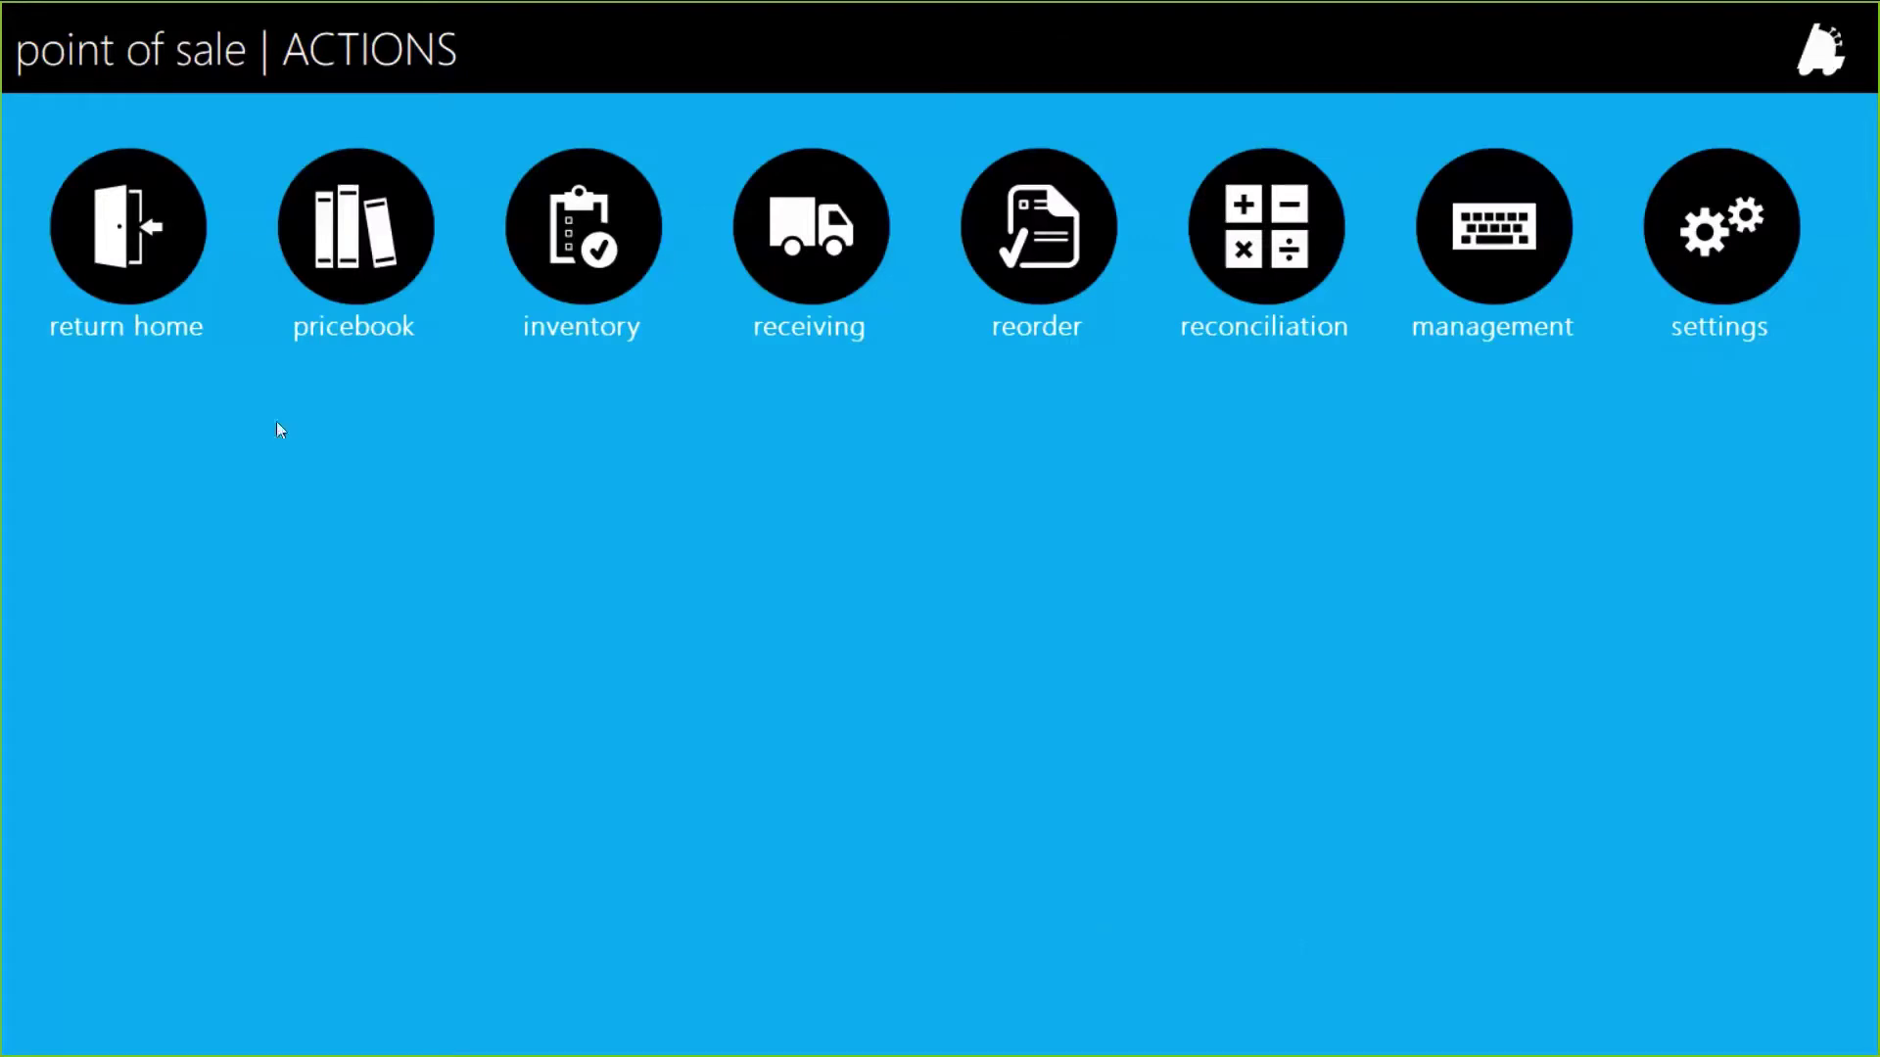
Step: Return to the POS sales register screen, then switch over to FasTrax Director
left_click(172, 284)
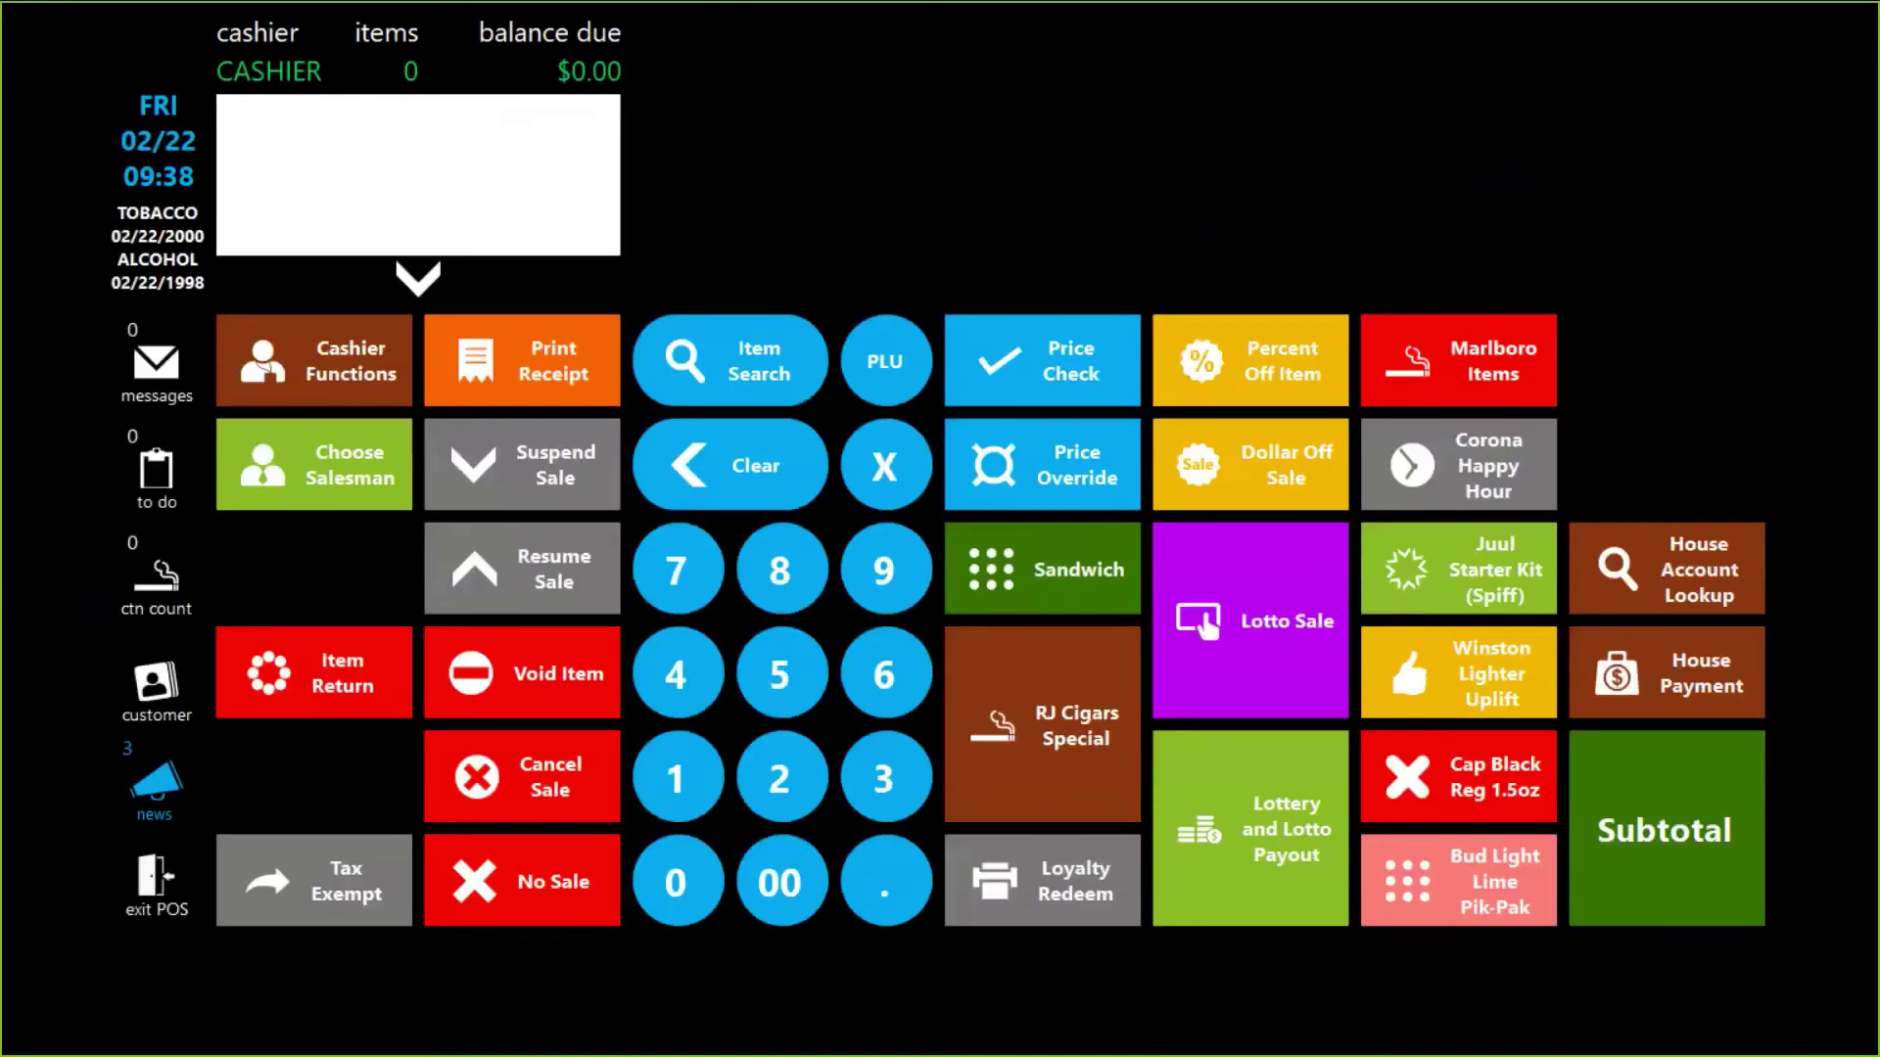
key("alt+Tab")
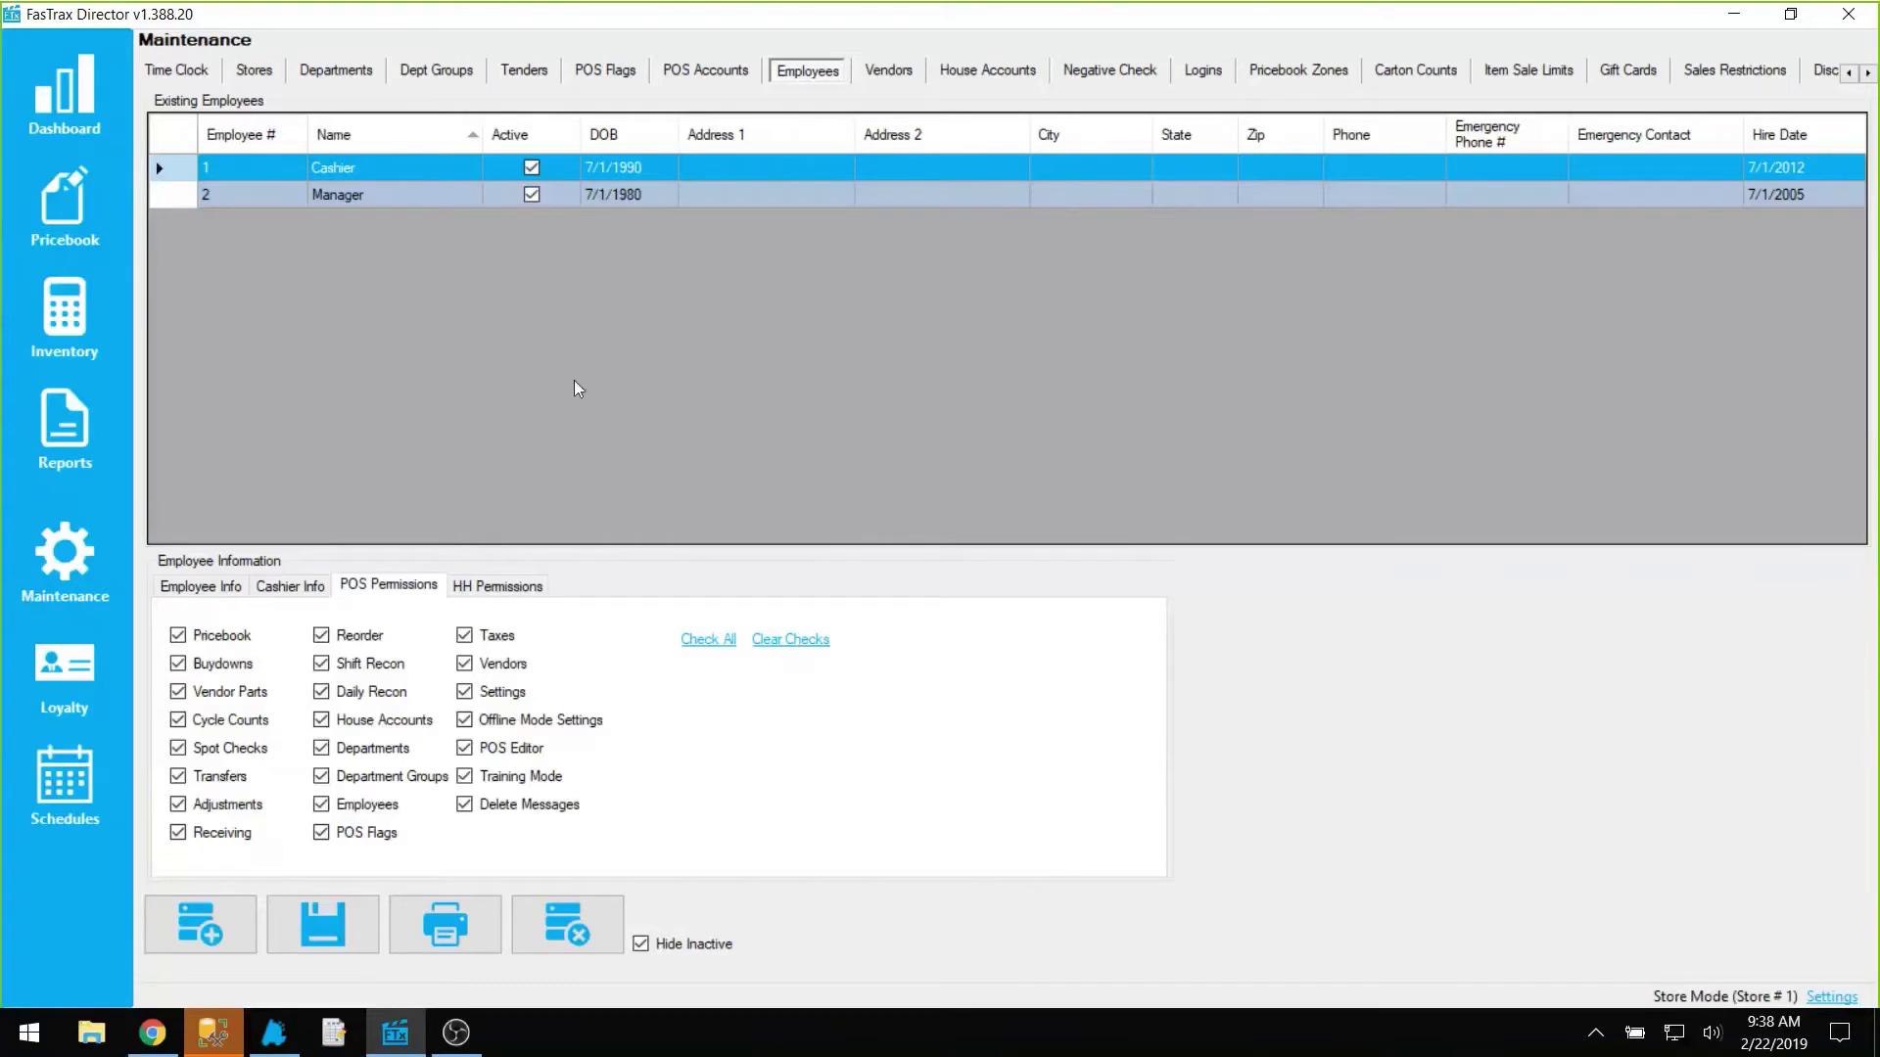
left_click(367, 176)
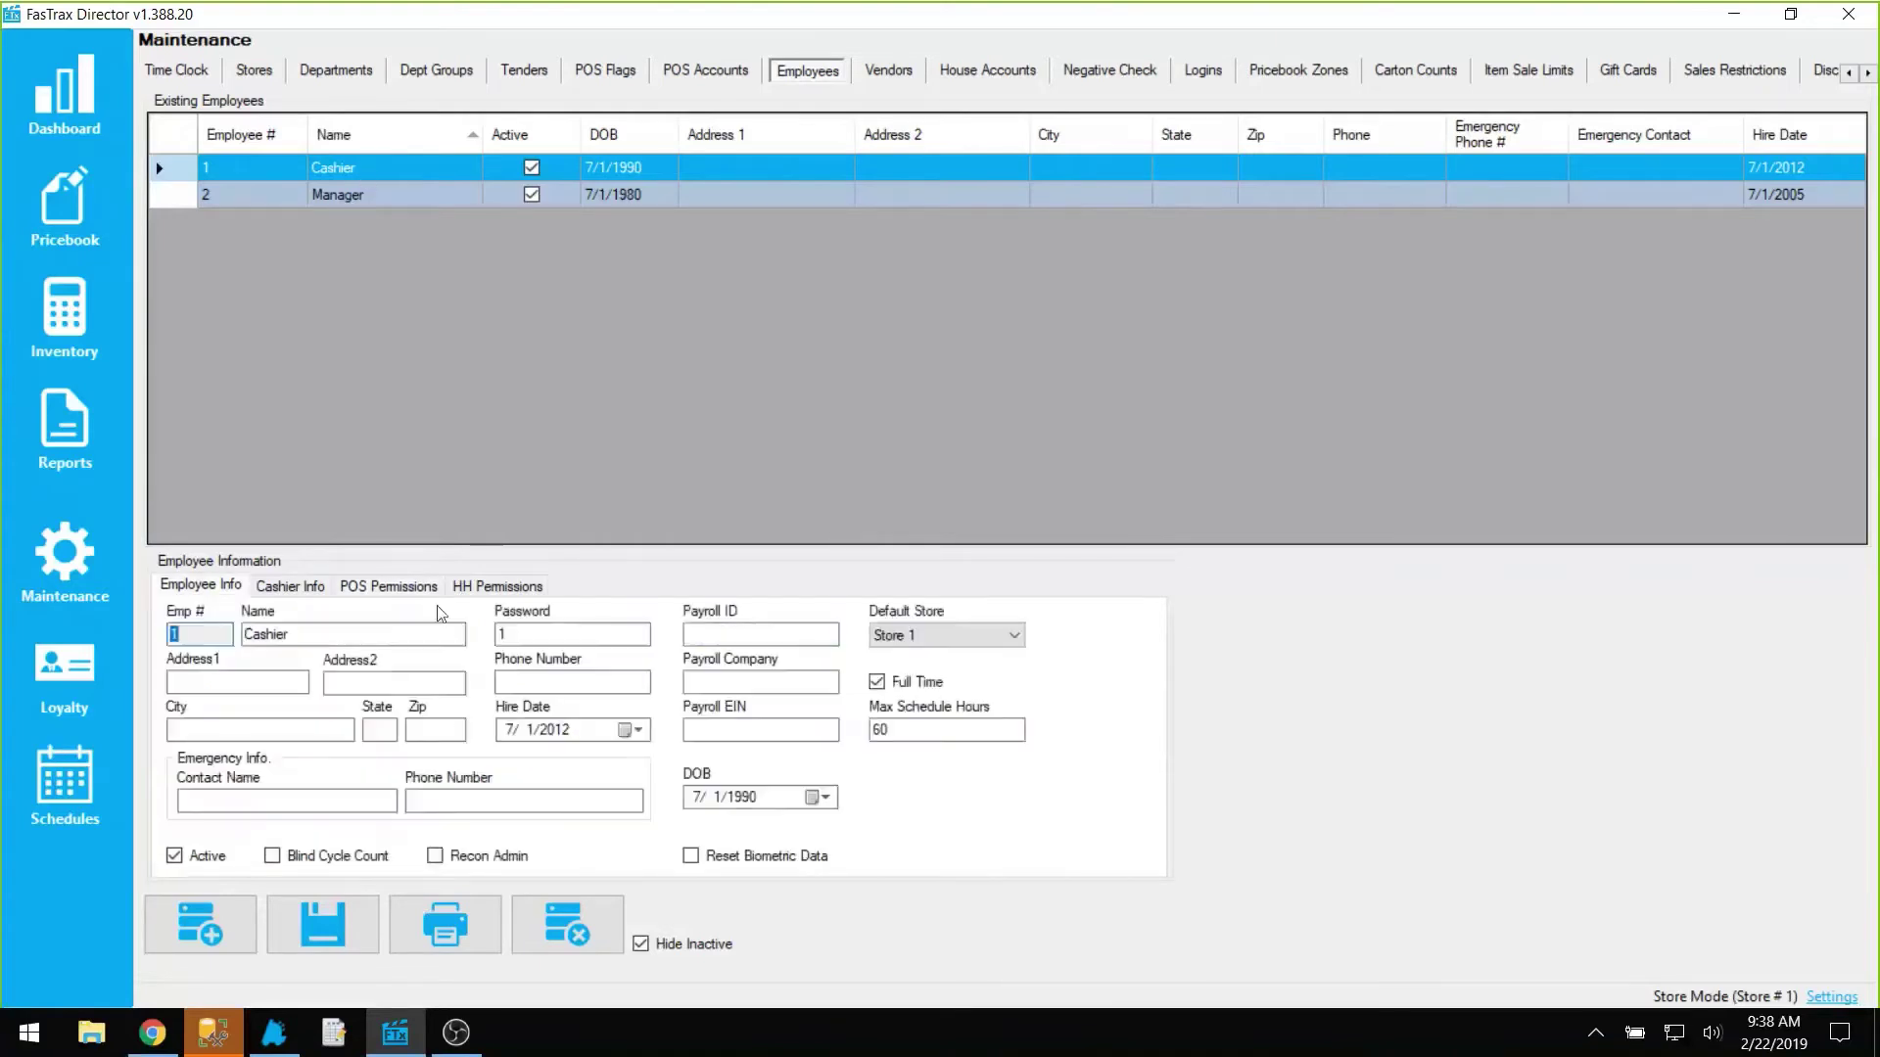
left_click(412, 592)
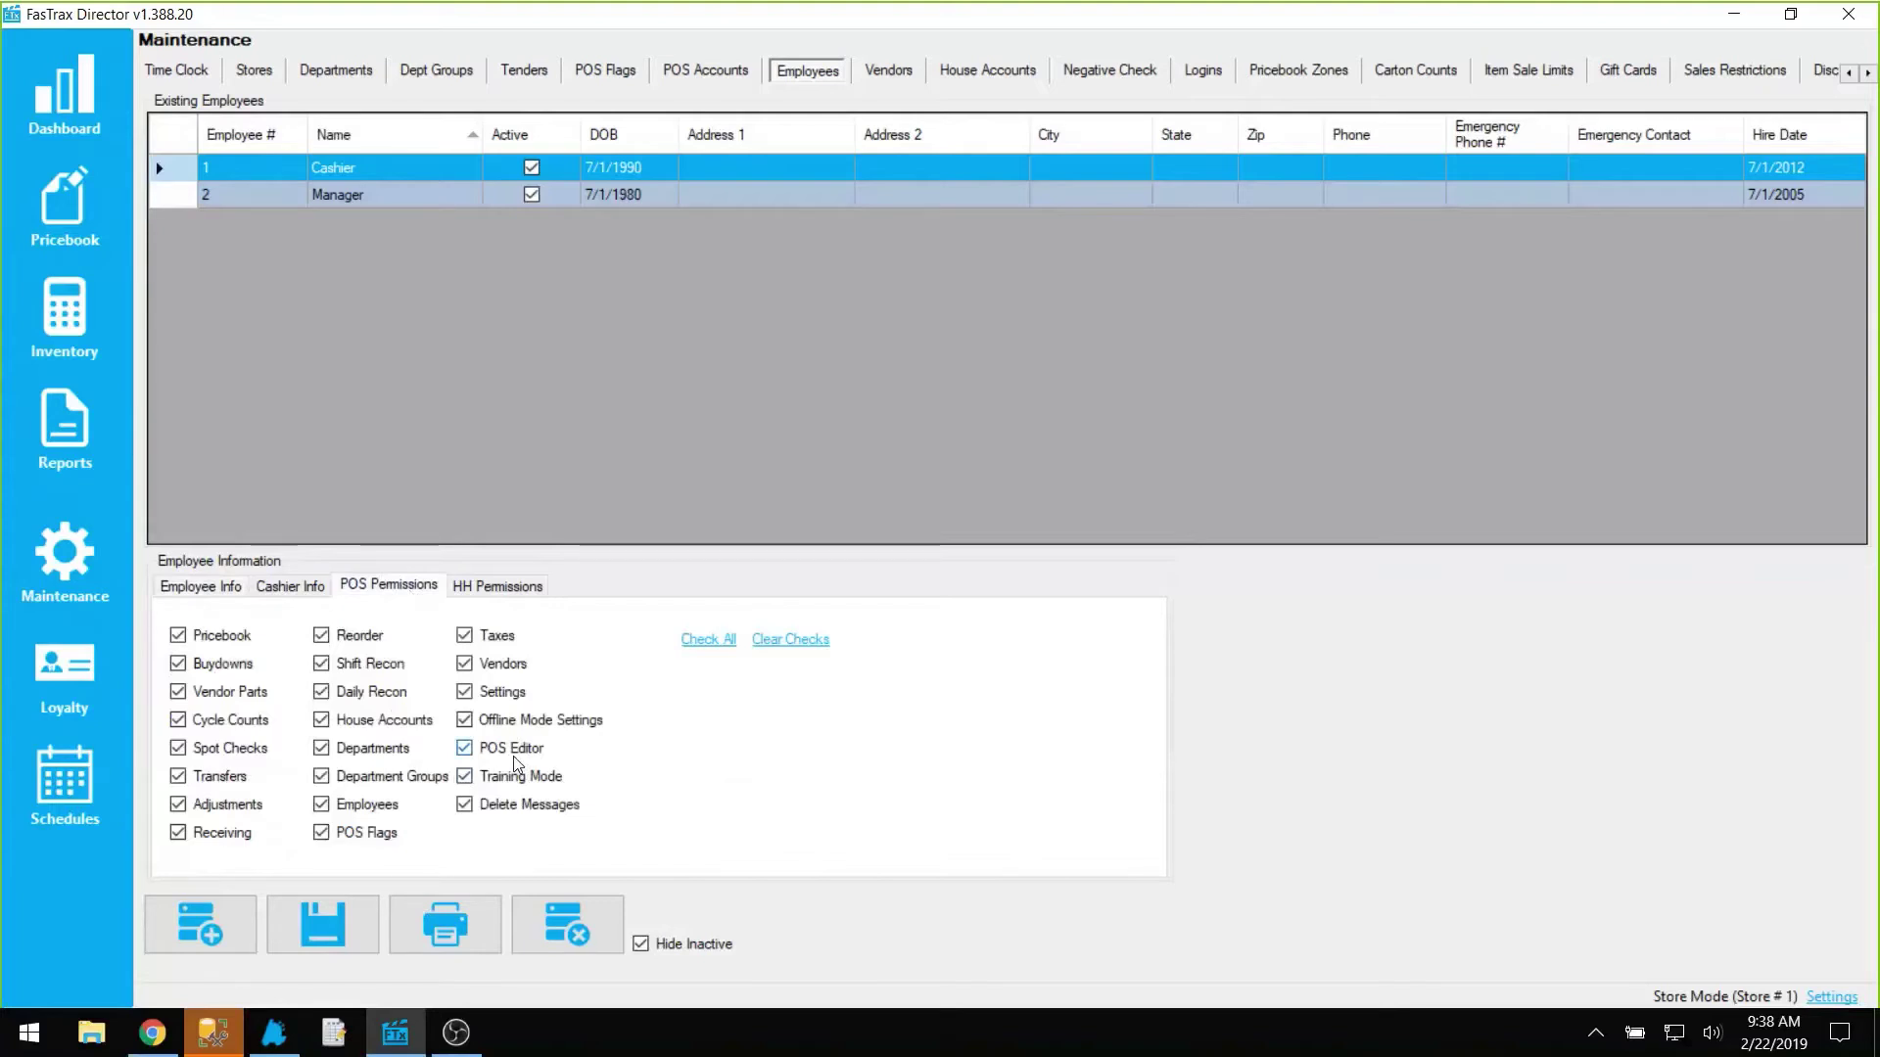
Step: Switch back to FasTraxPOS and open the POS Button Editor from the settings
left_click(284, 1042)
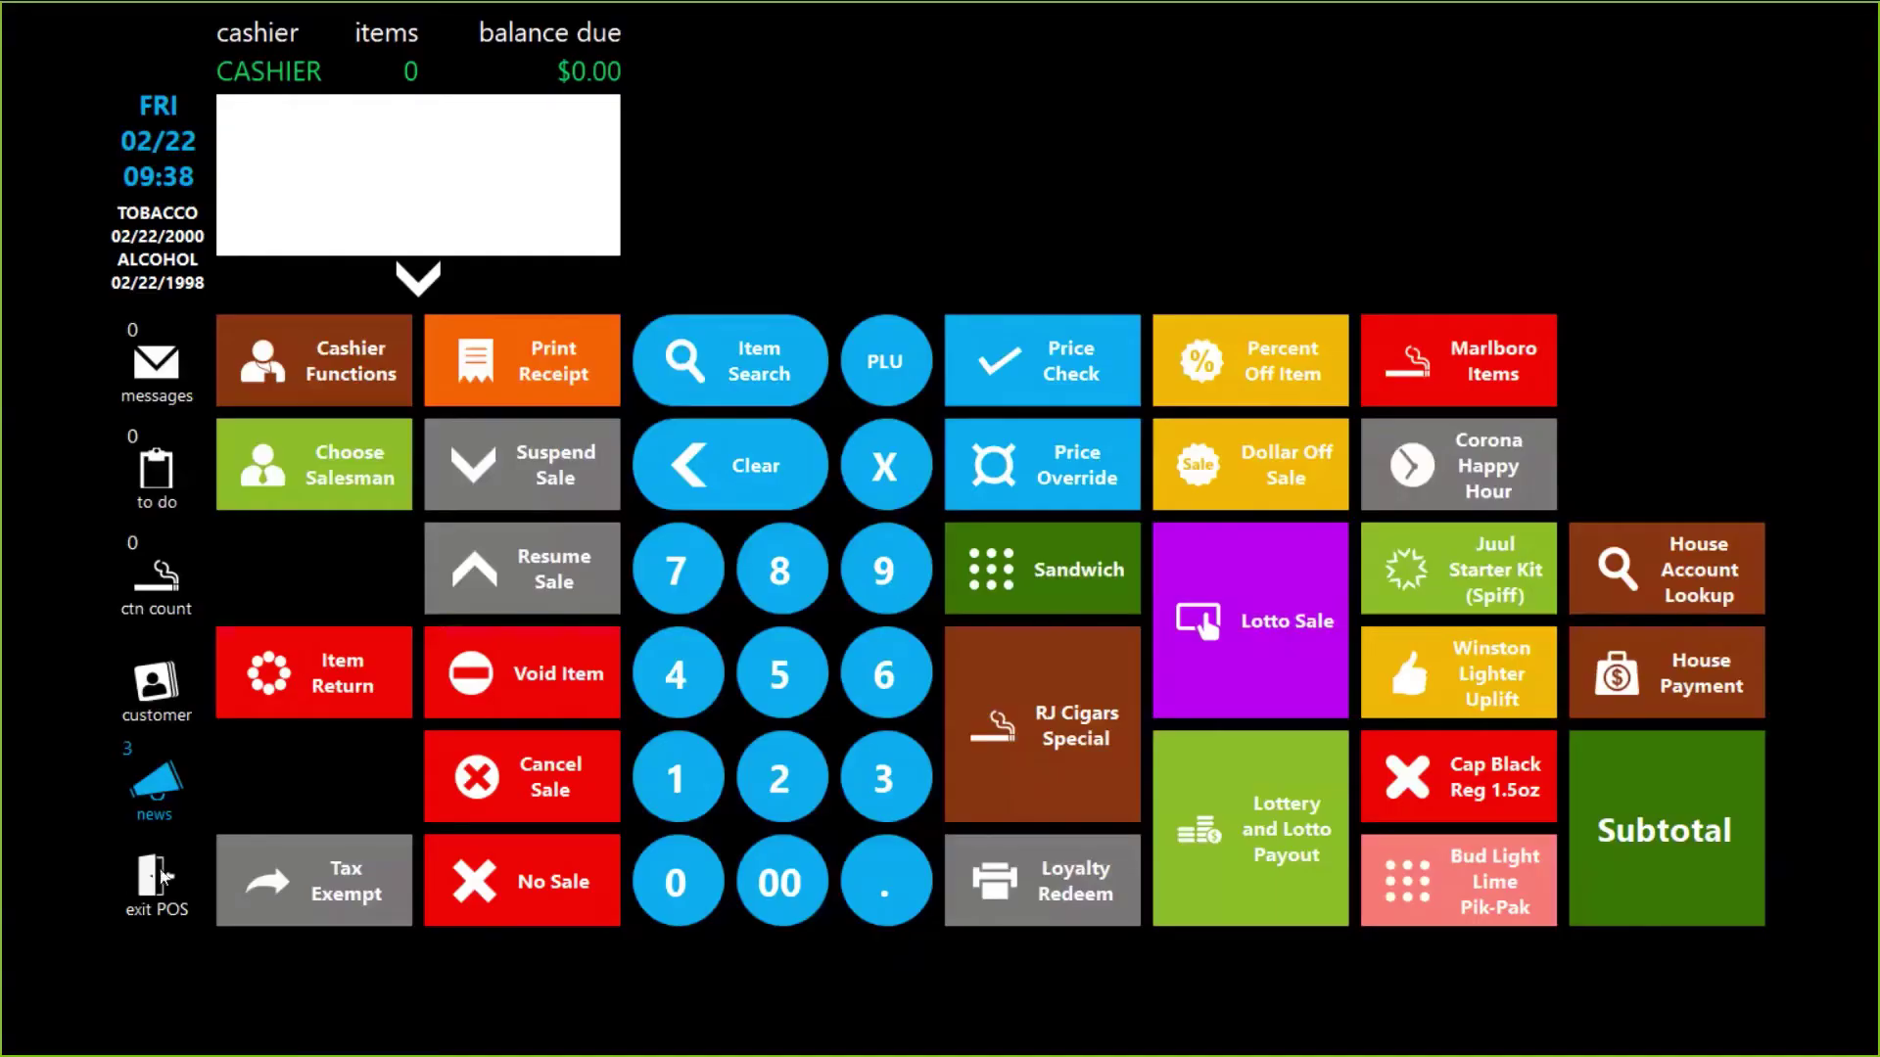
left_click(147, 878)
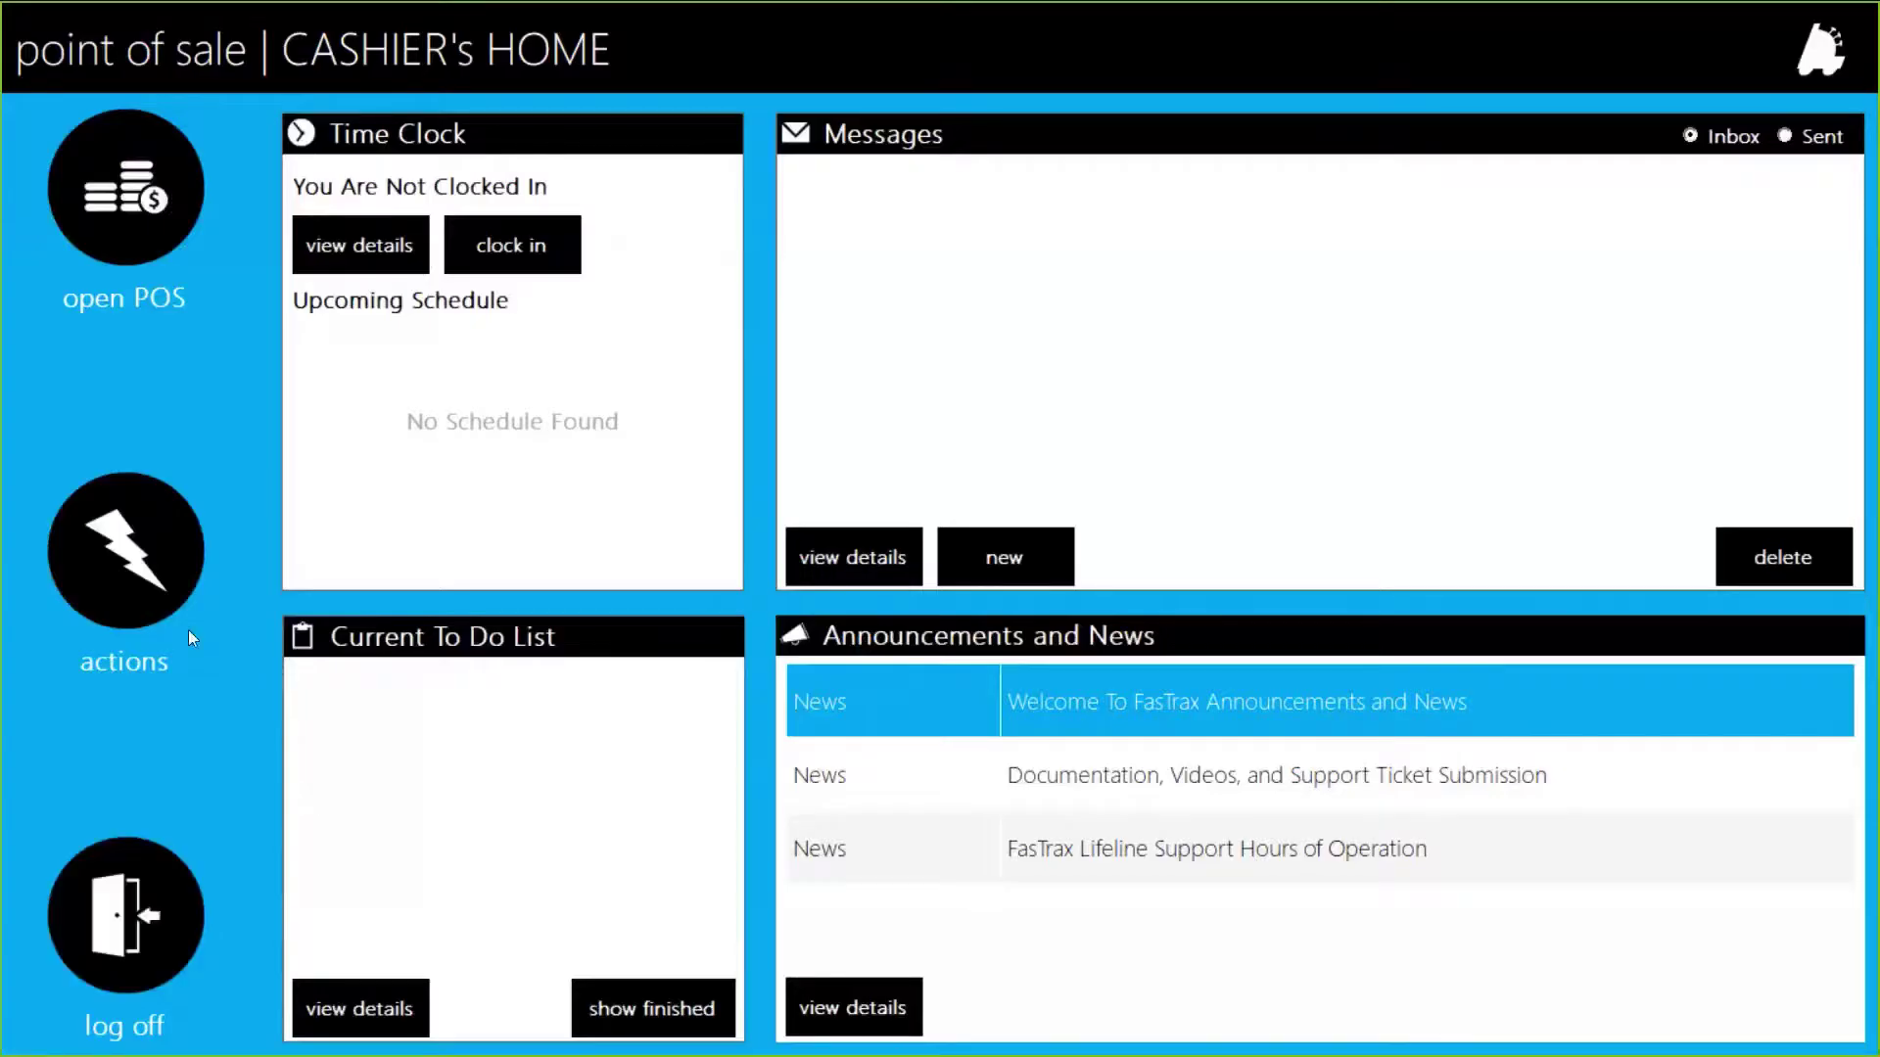
left_click(146, 606)
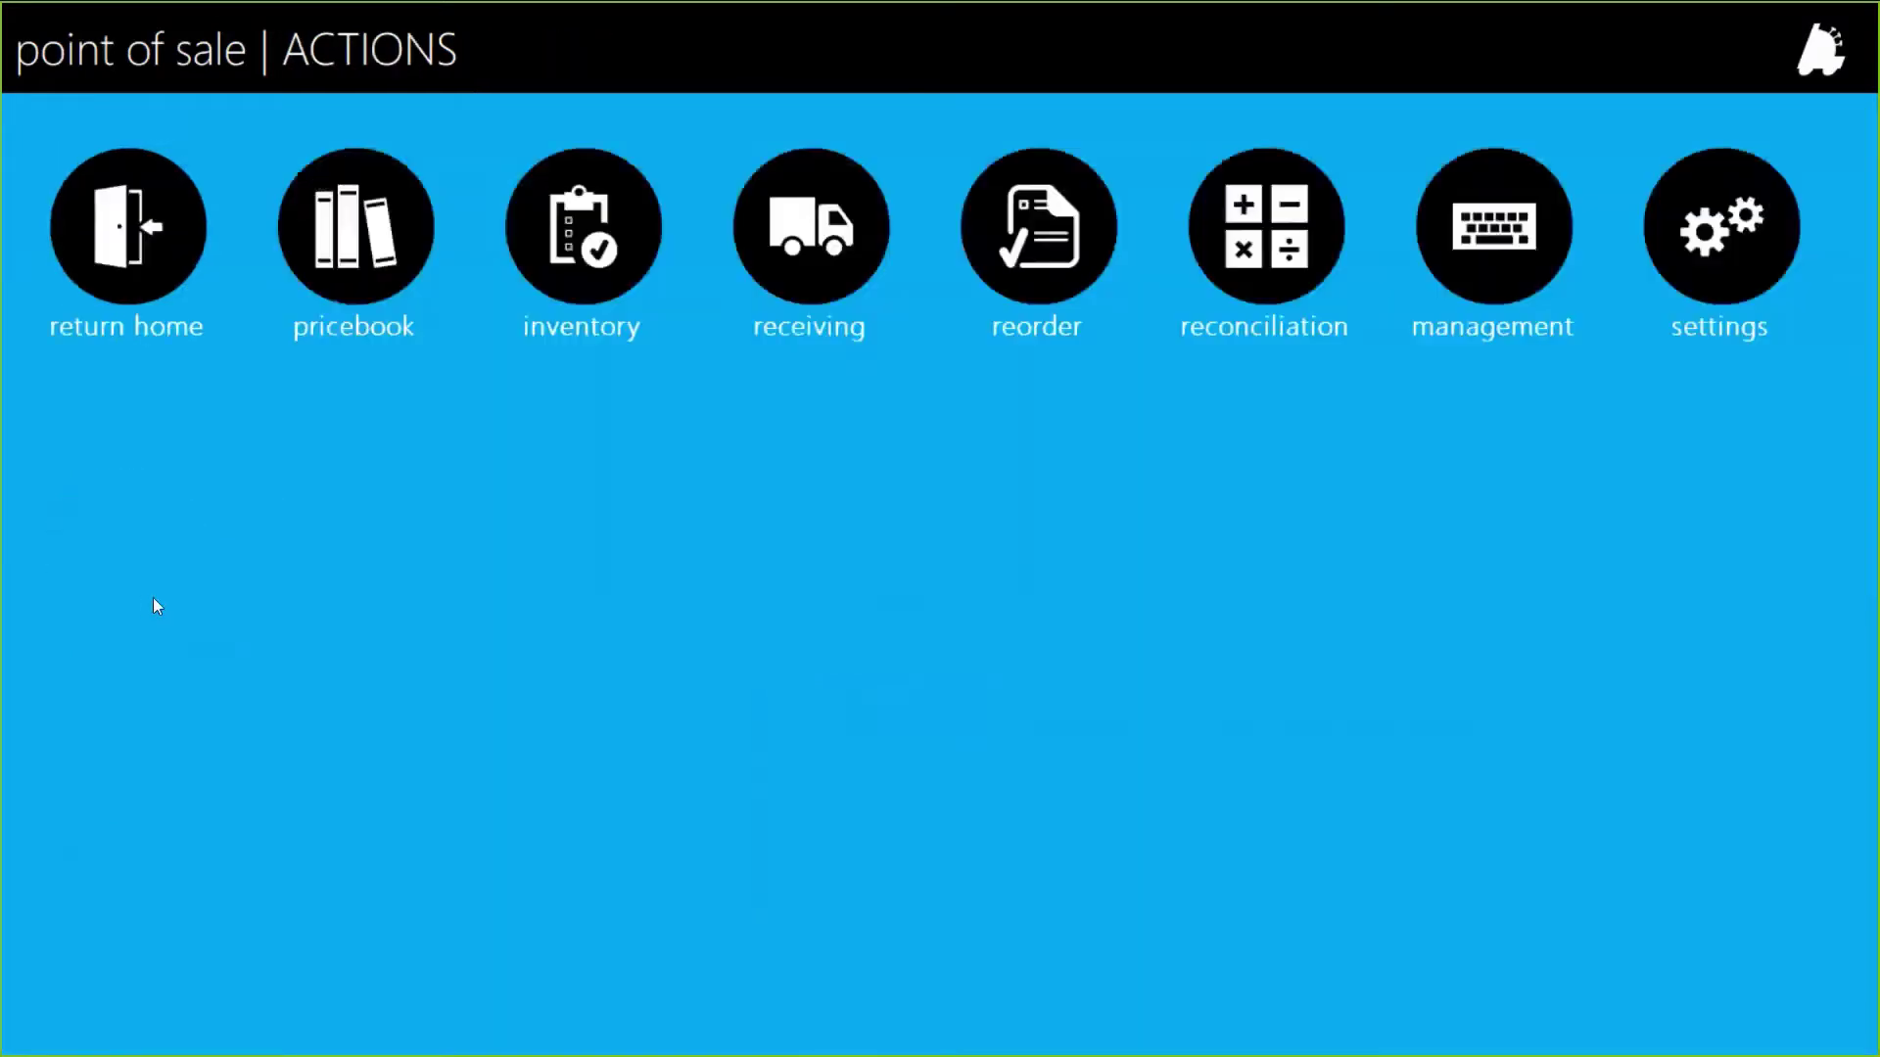
left_click(1749, 238)
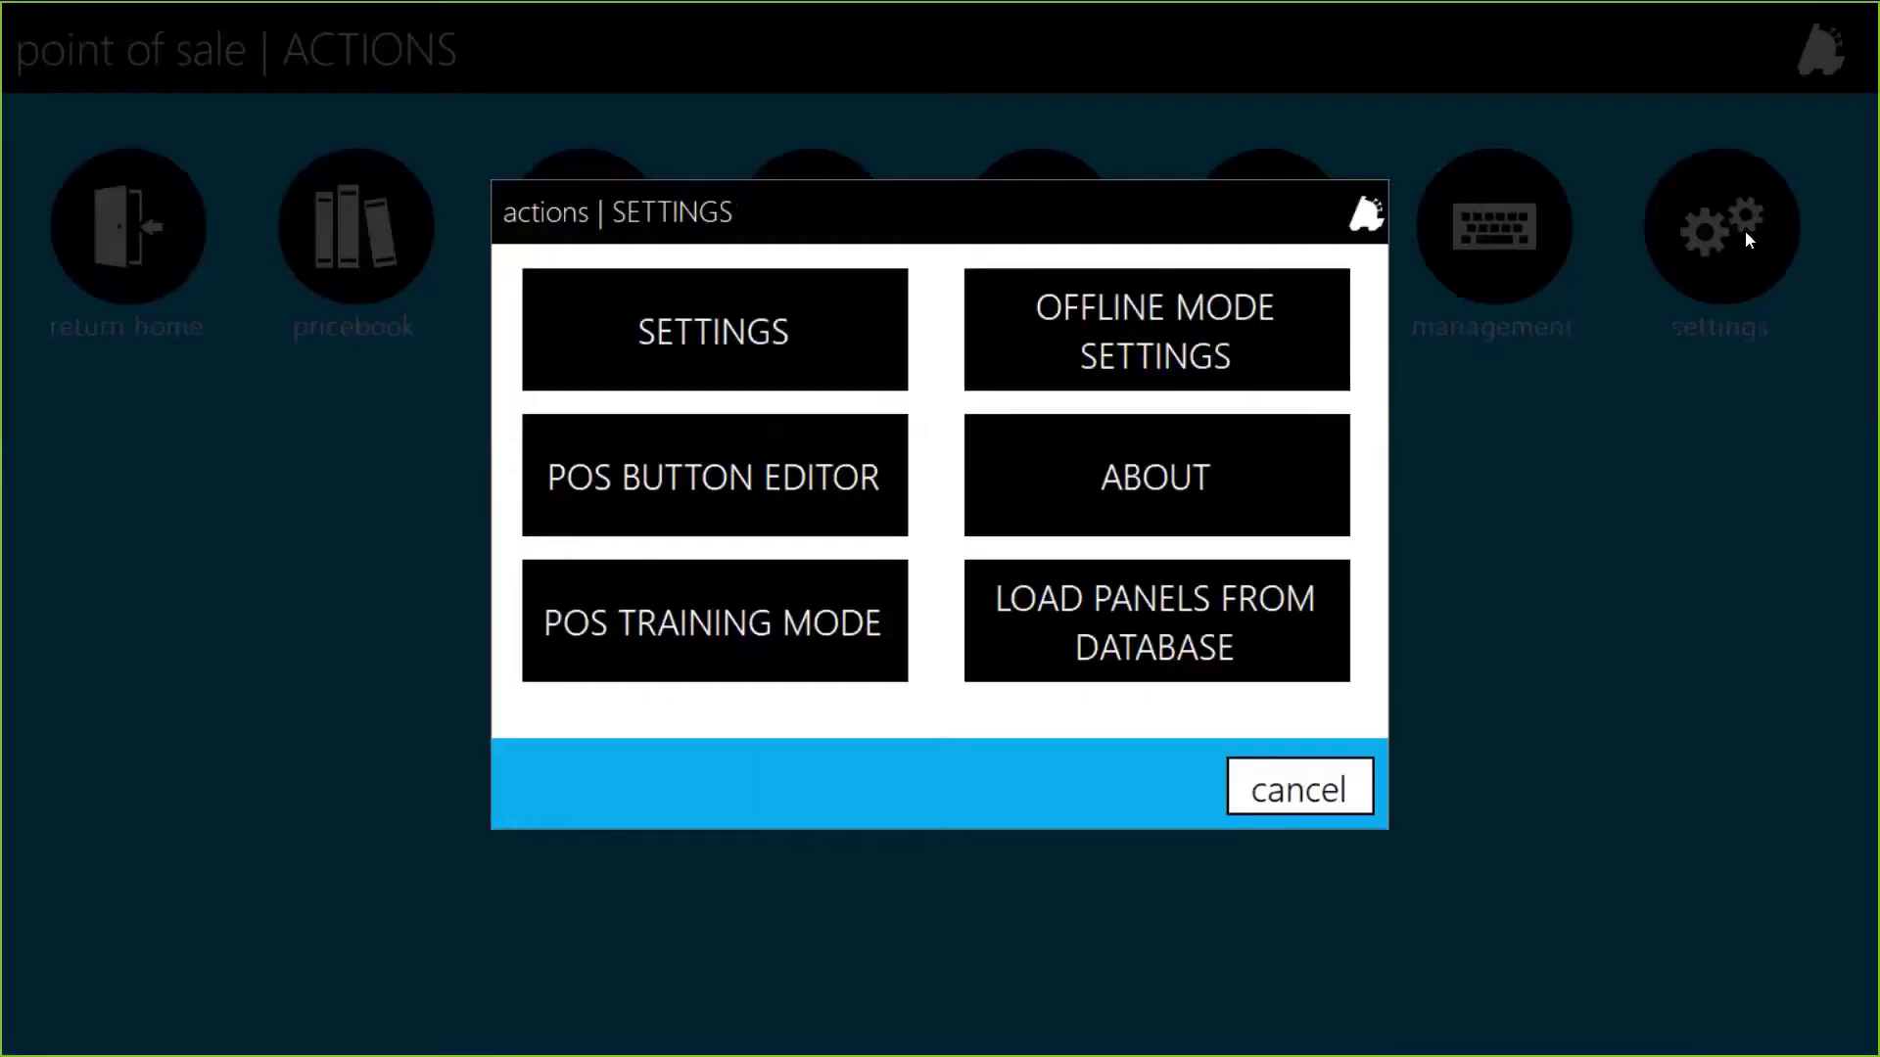
left_click(737, 472)
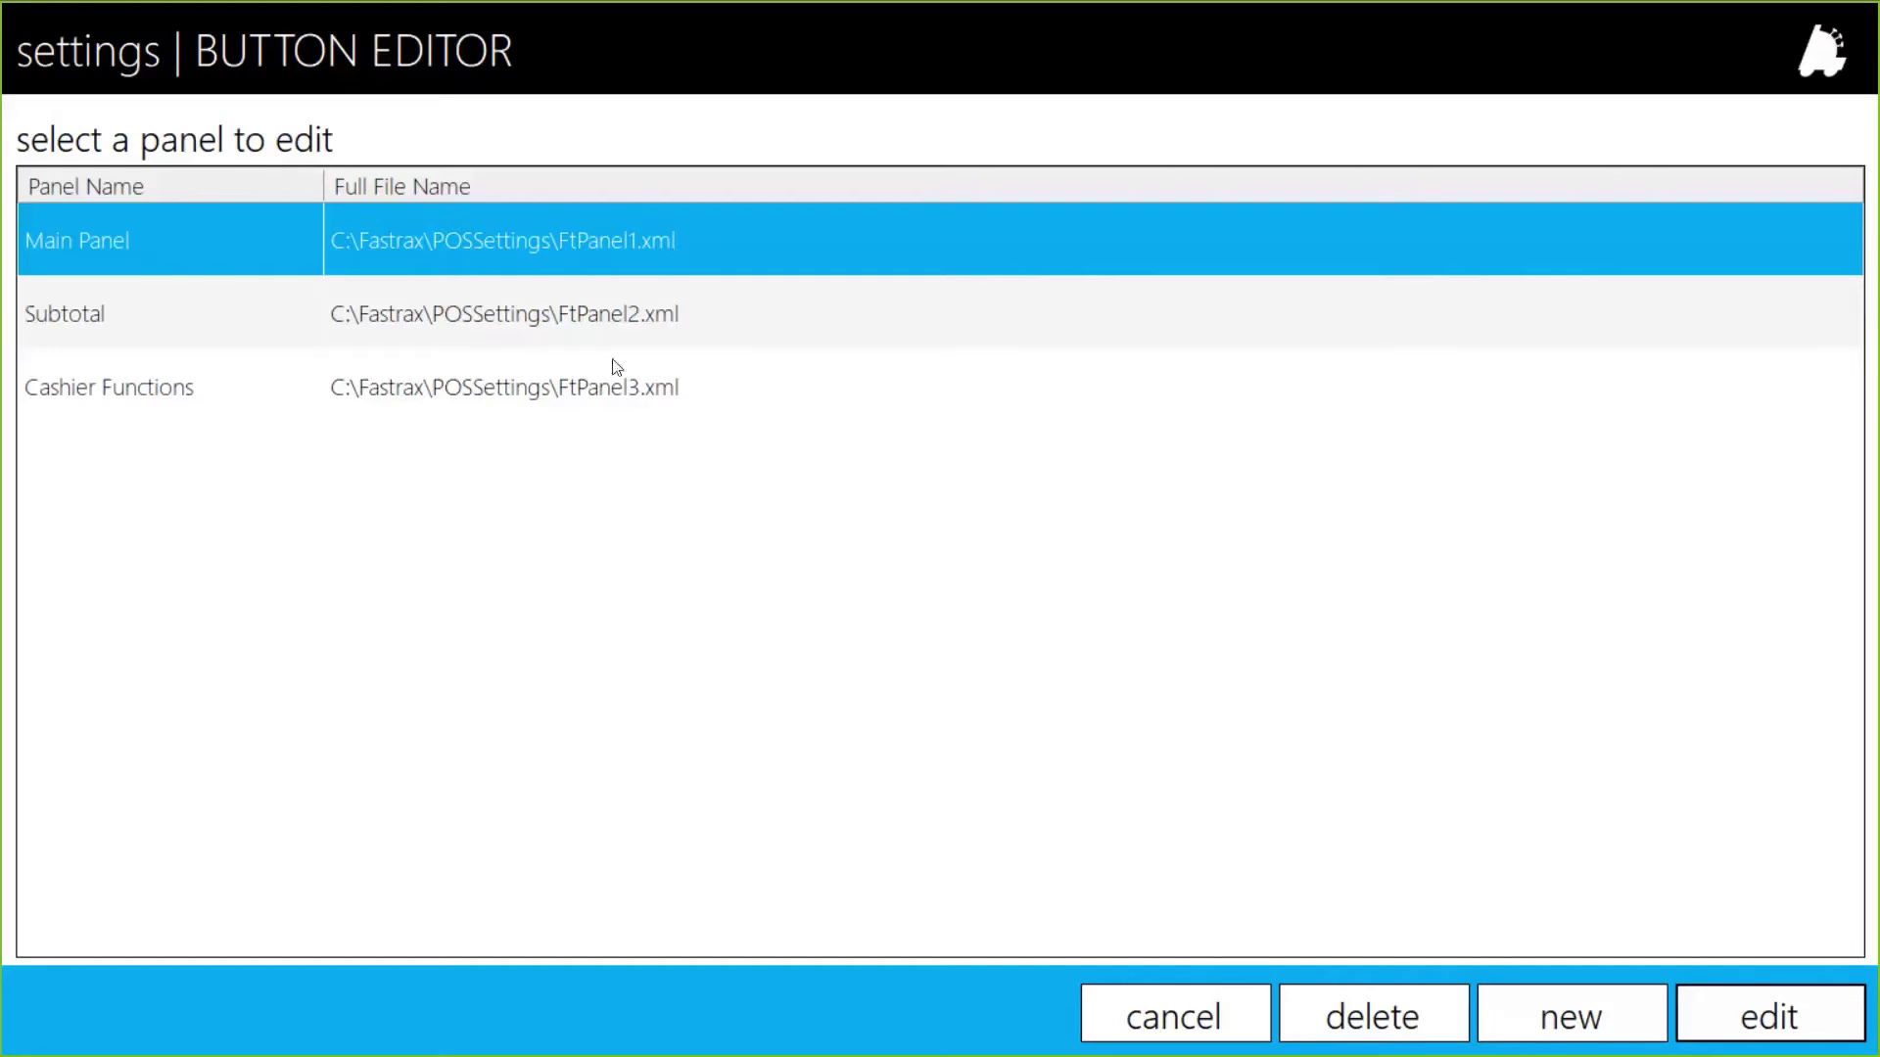
Step: Open the Main Panel layout and start editing its empty top-right slot
double_click(549, 235)
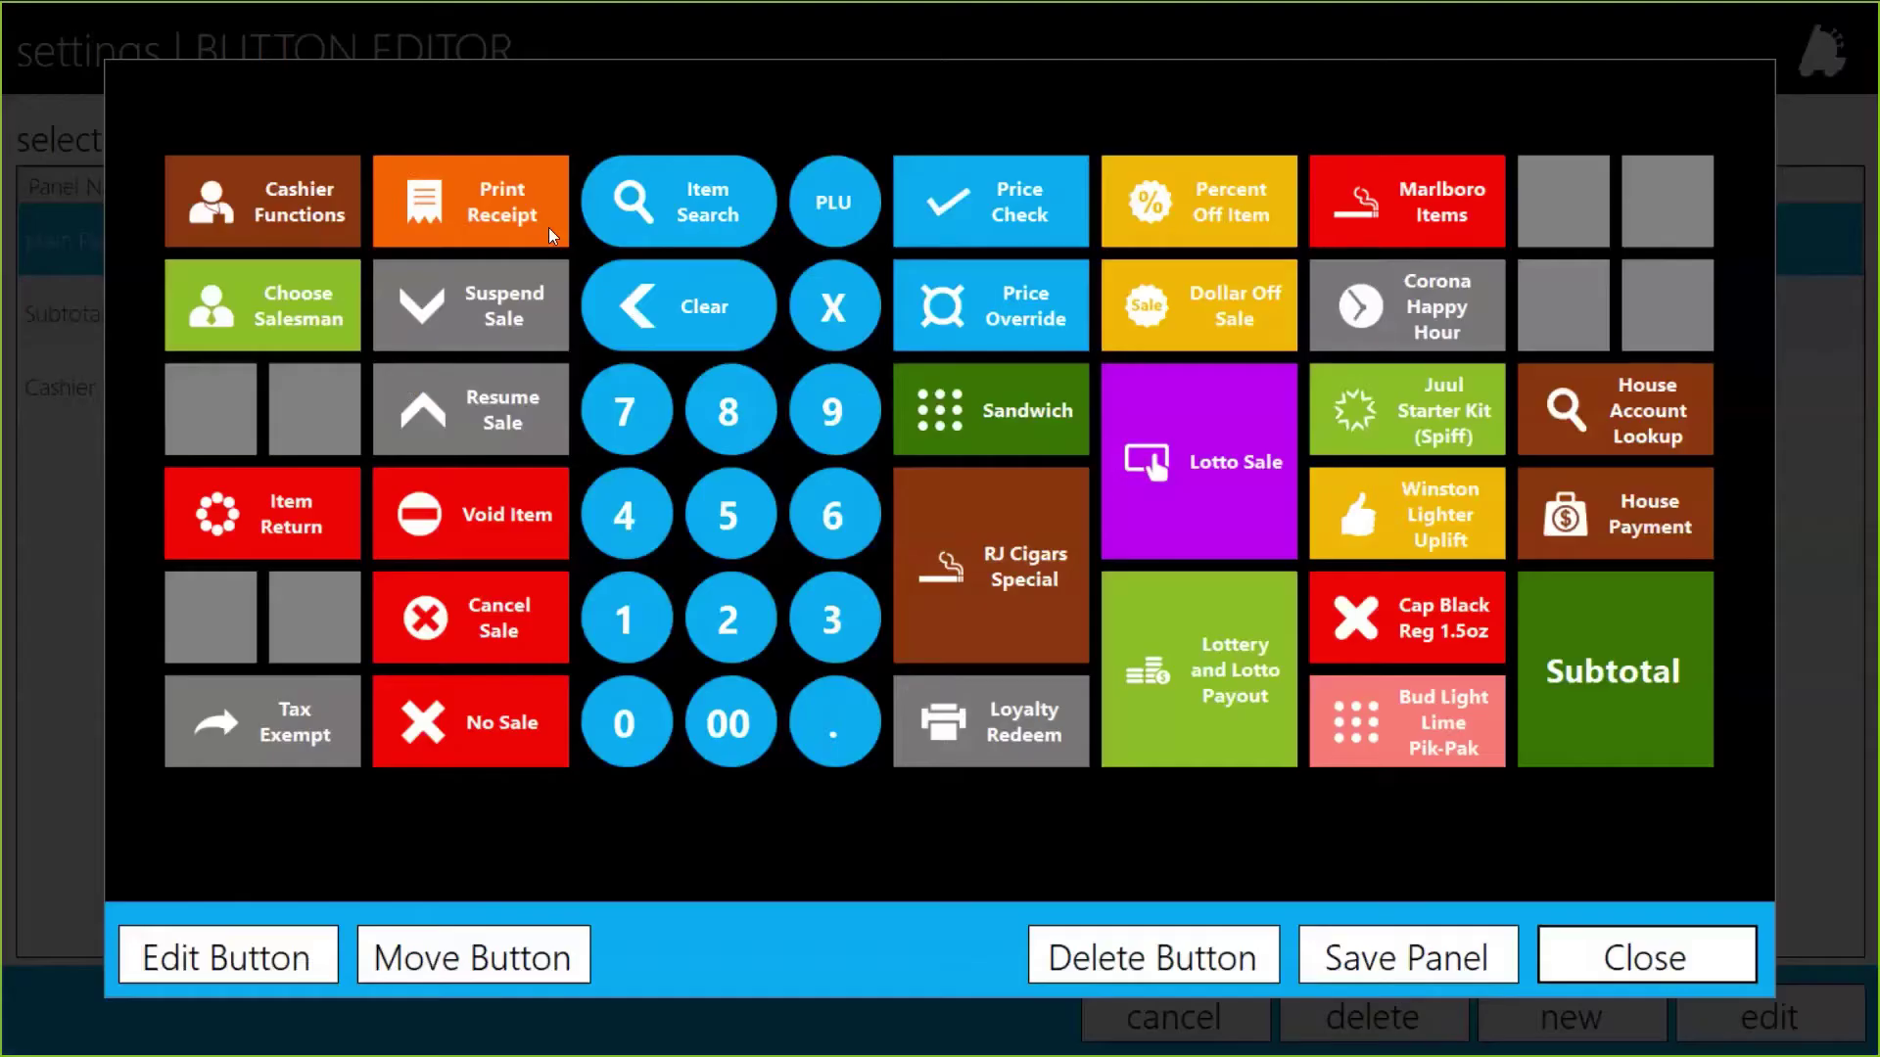
left_click(1571, 195)
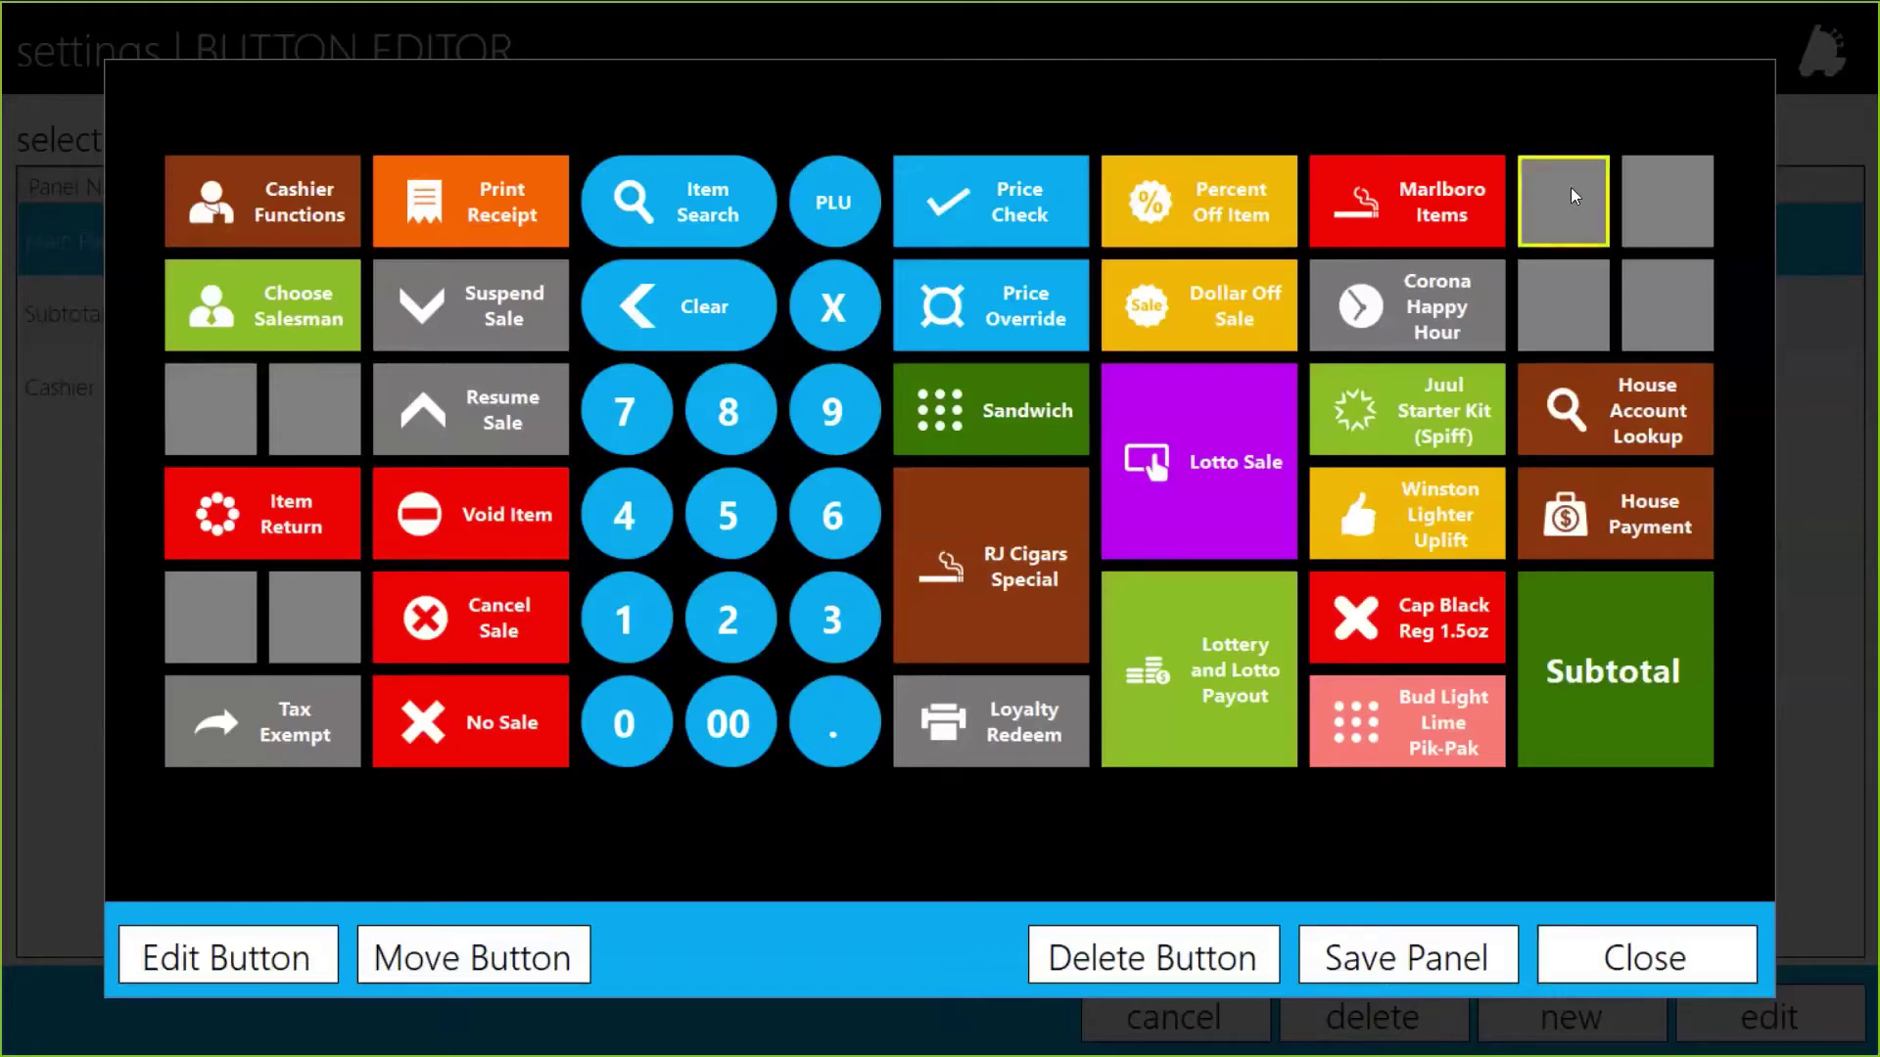
left_click(211, 969)
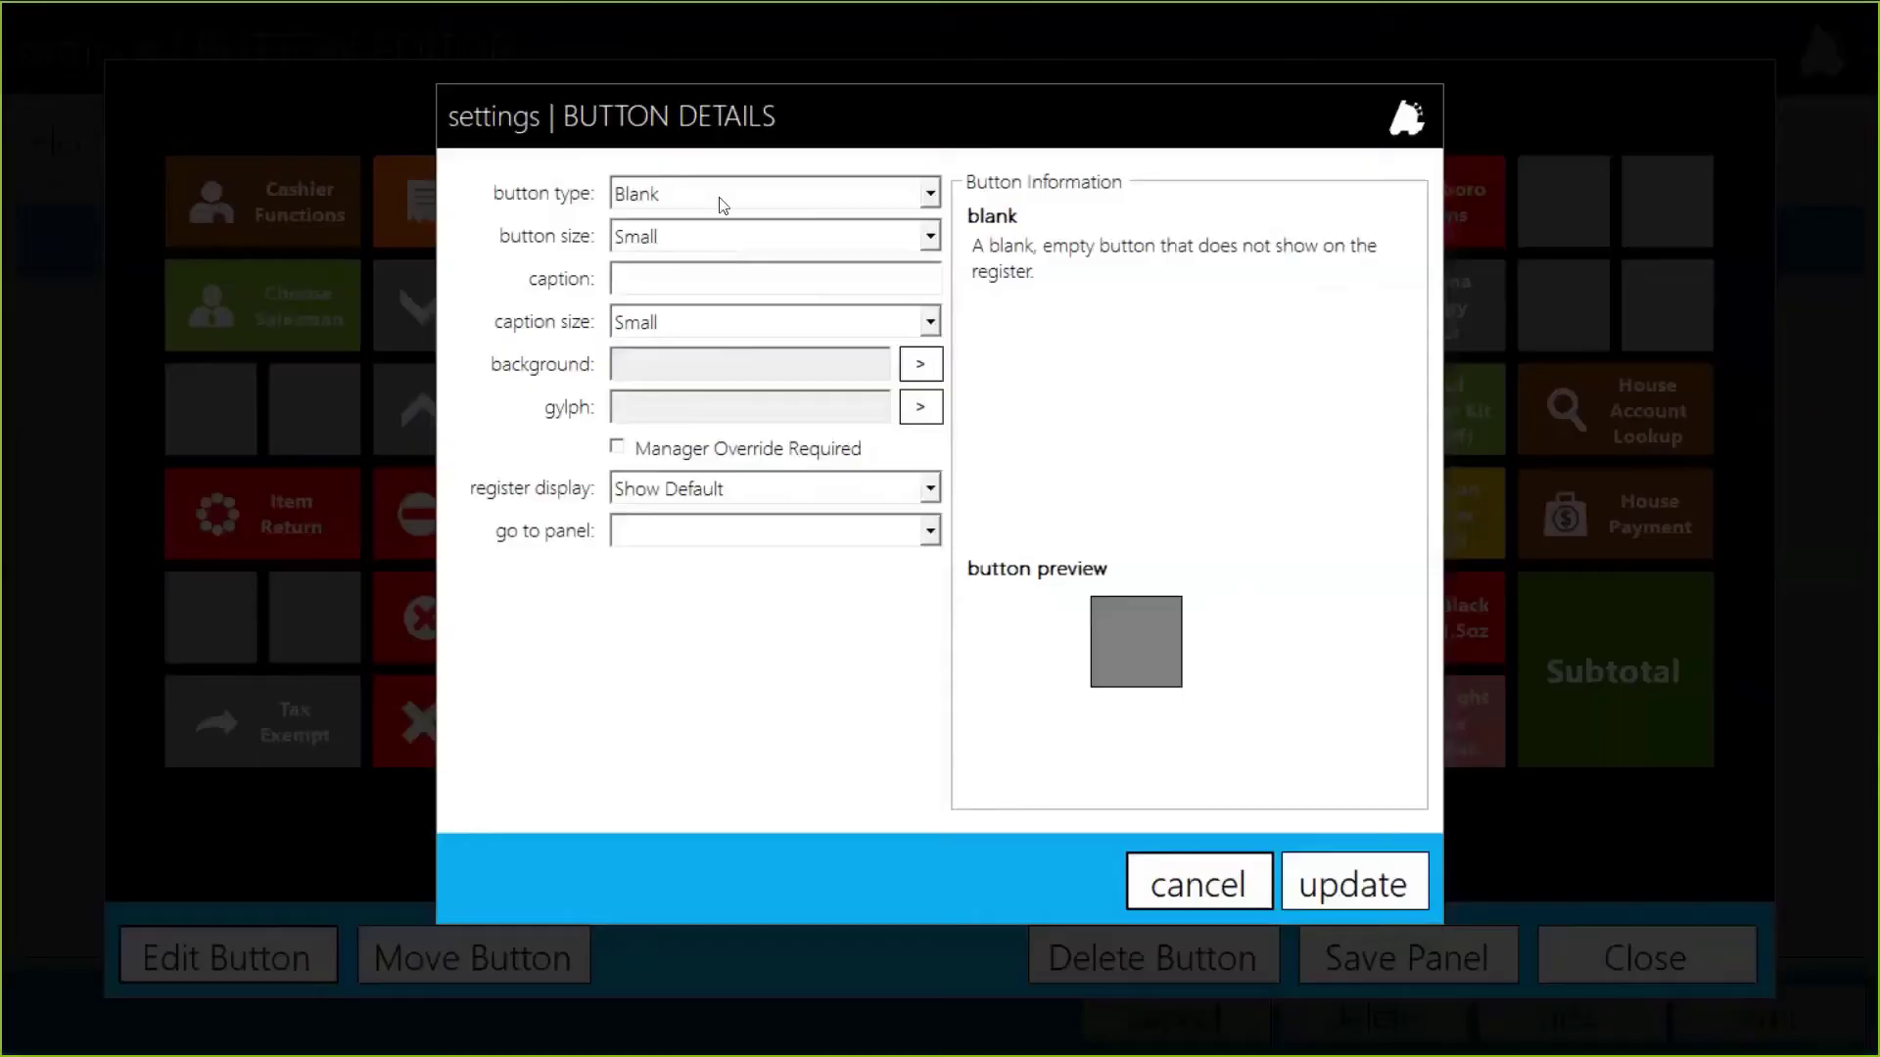
Step: Make the slot a Medium Gift Card Balance button captioned 'Gift Card Balance'
left_click(717, 196)
scroll(756, 314, "down", 1)
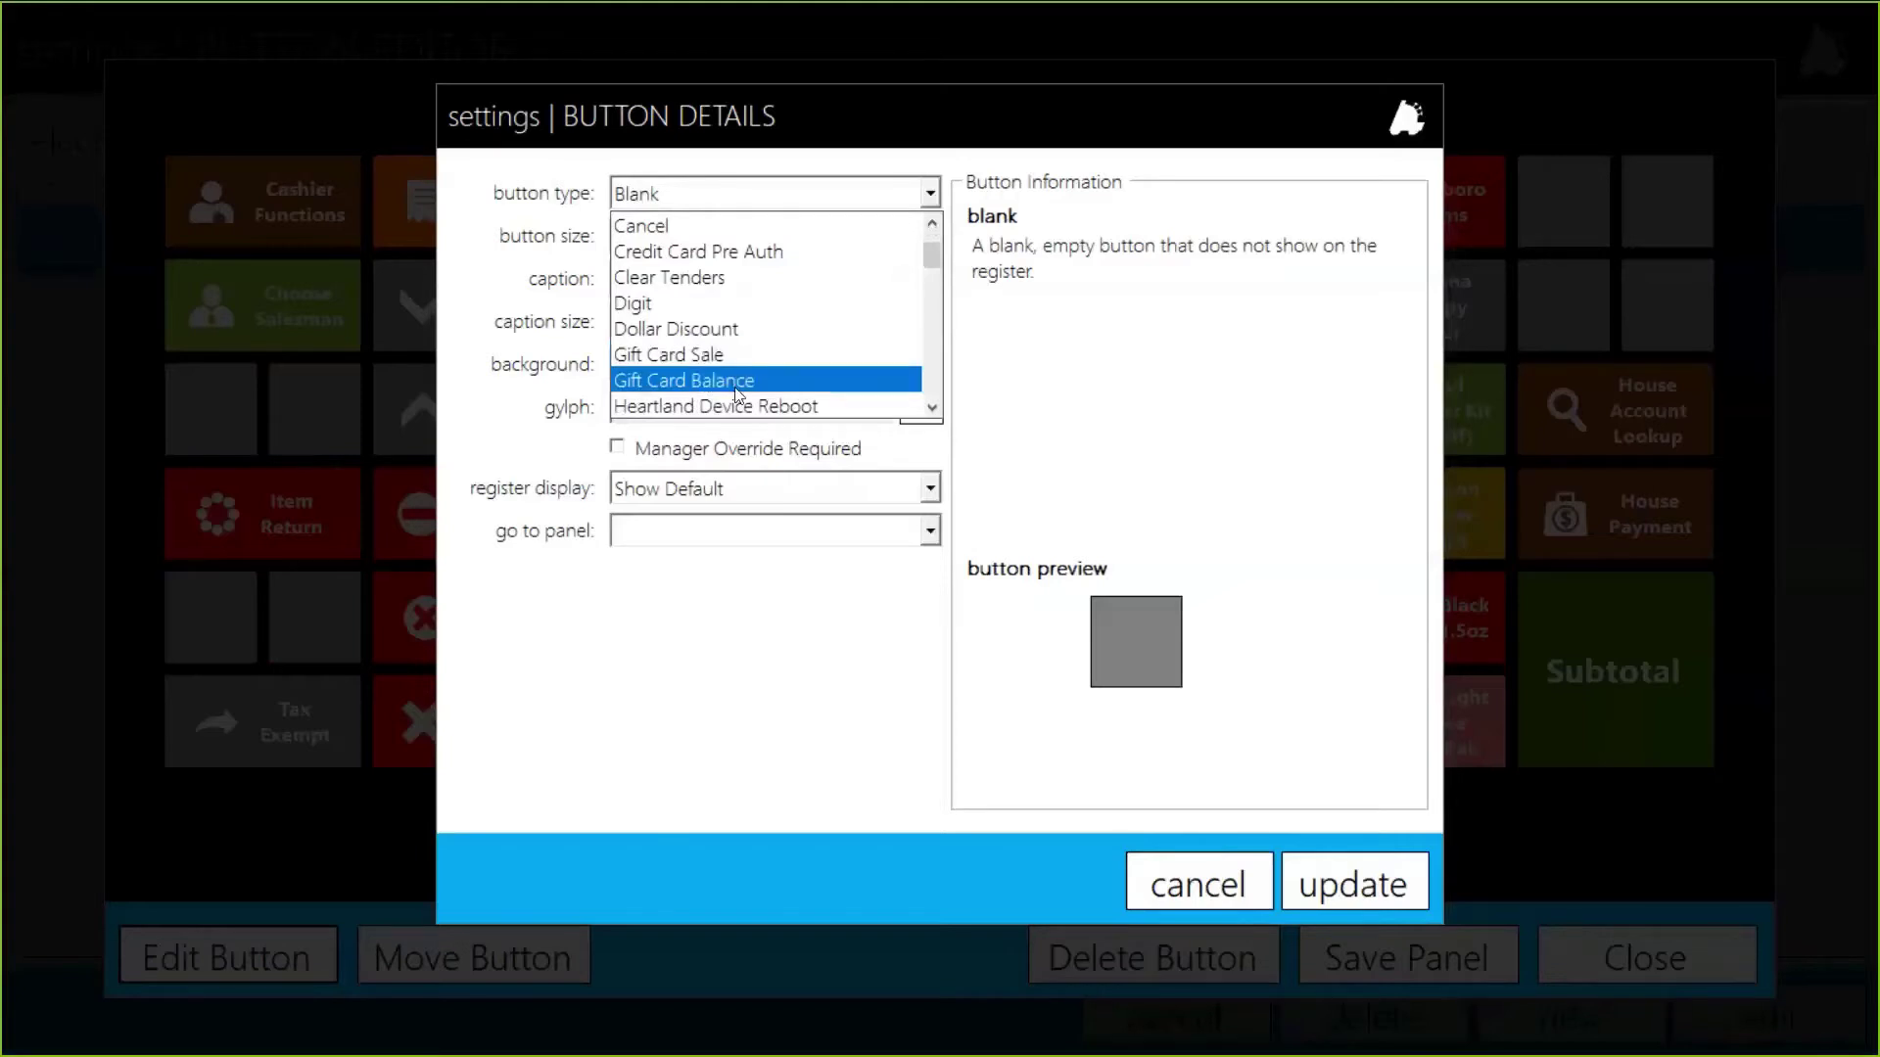
left_click(739, 381)
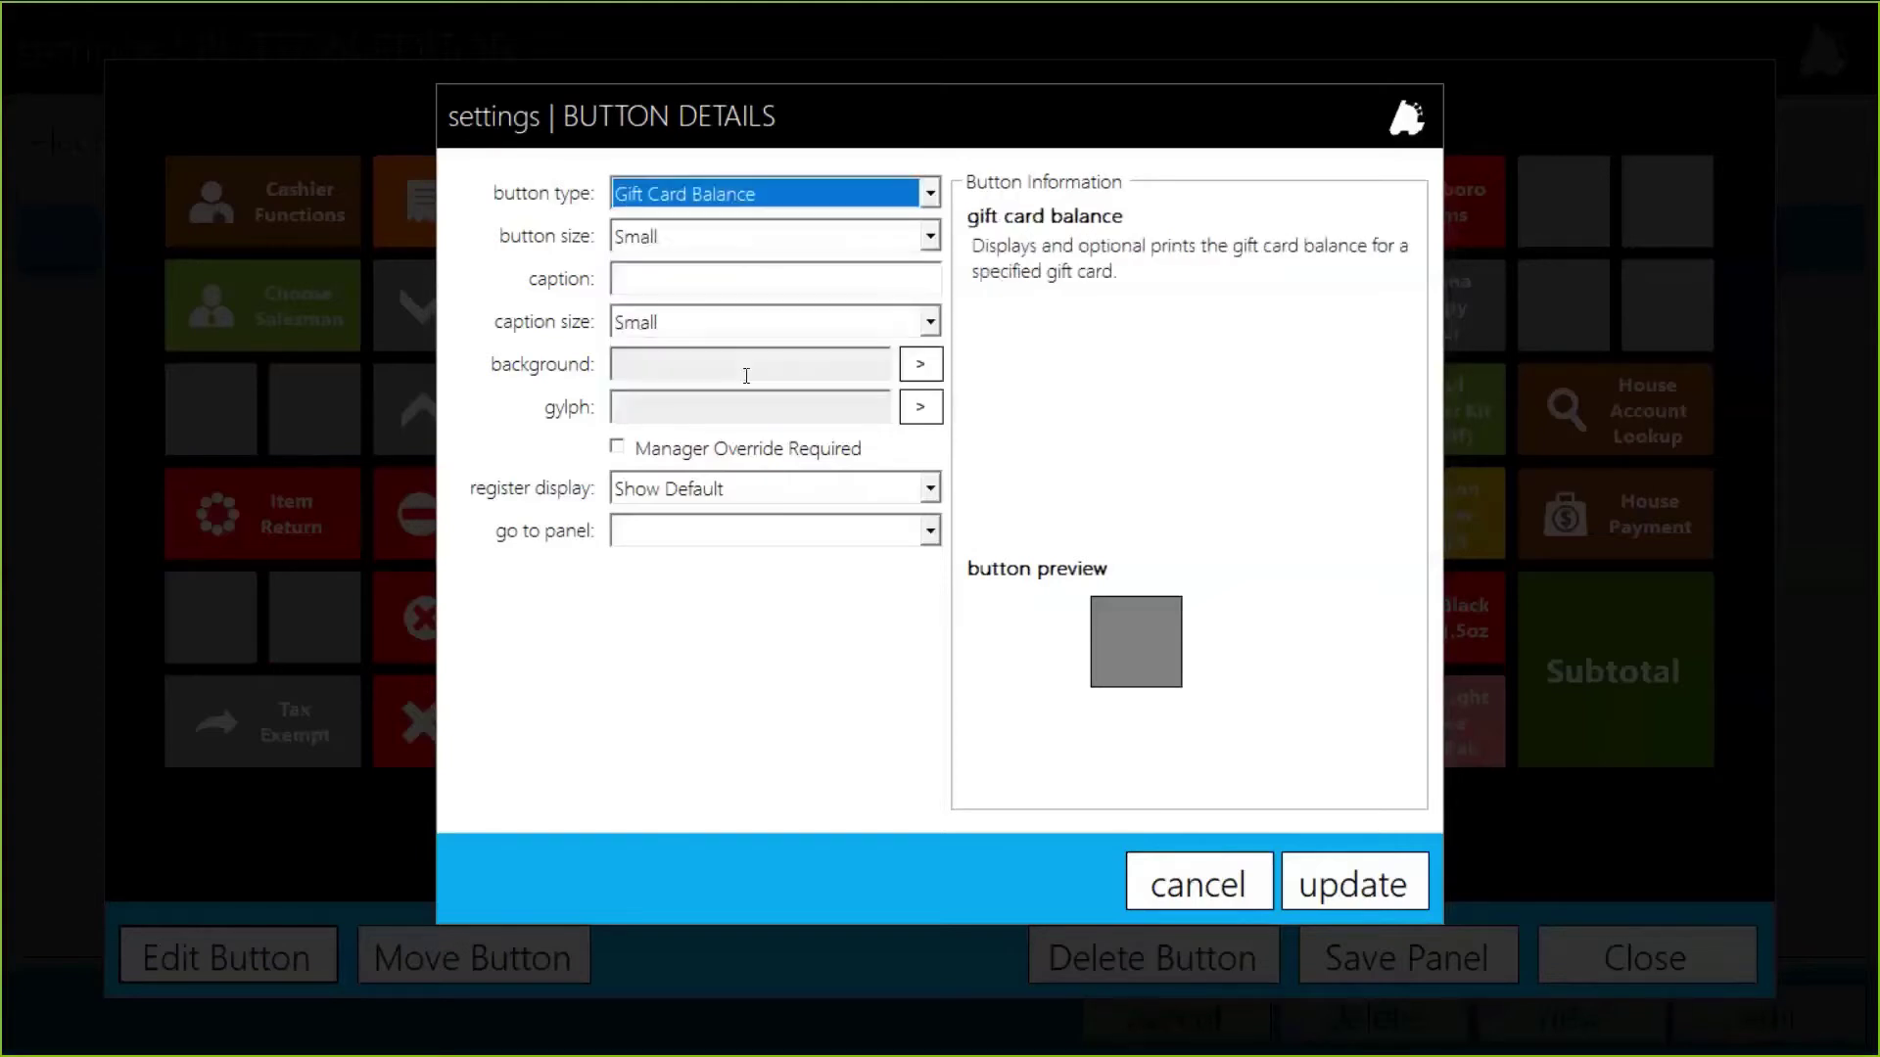
left_click(711, 245)
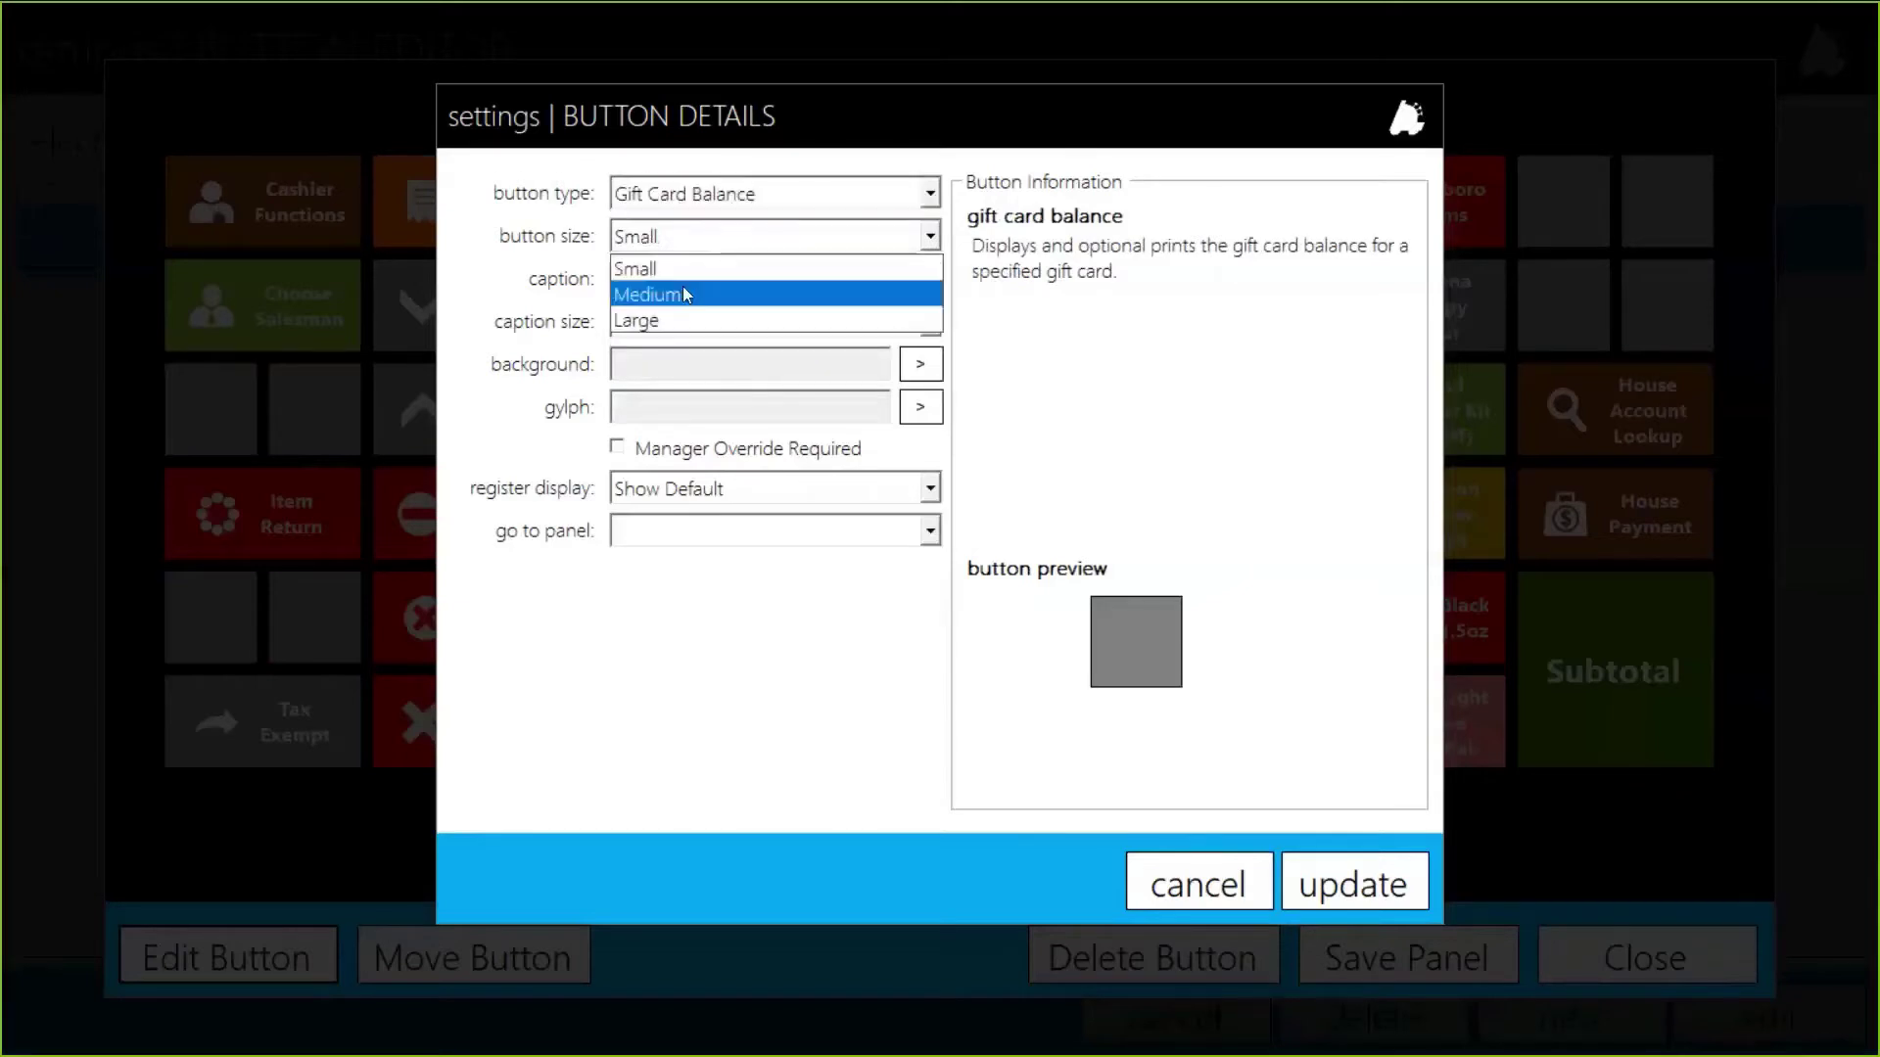
left_click(680, 288)
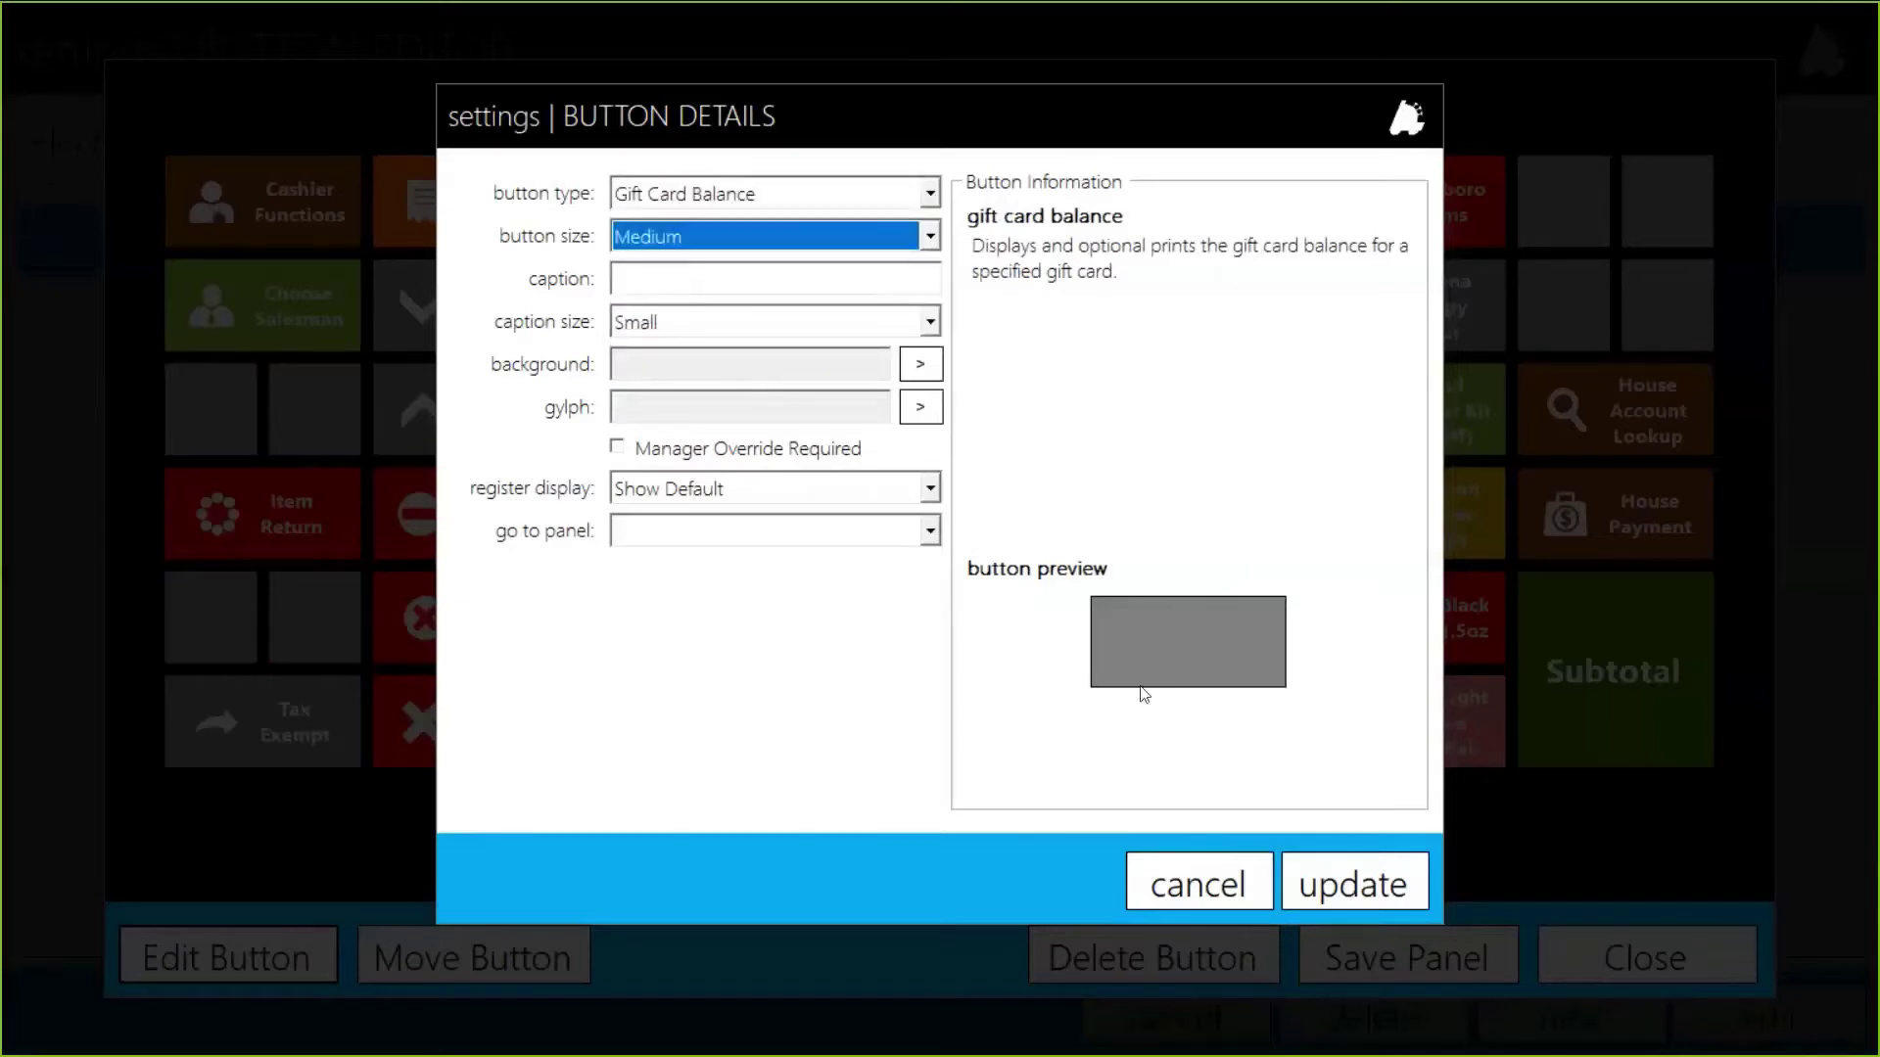
left_click(701, 278)
type("Gift ")
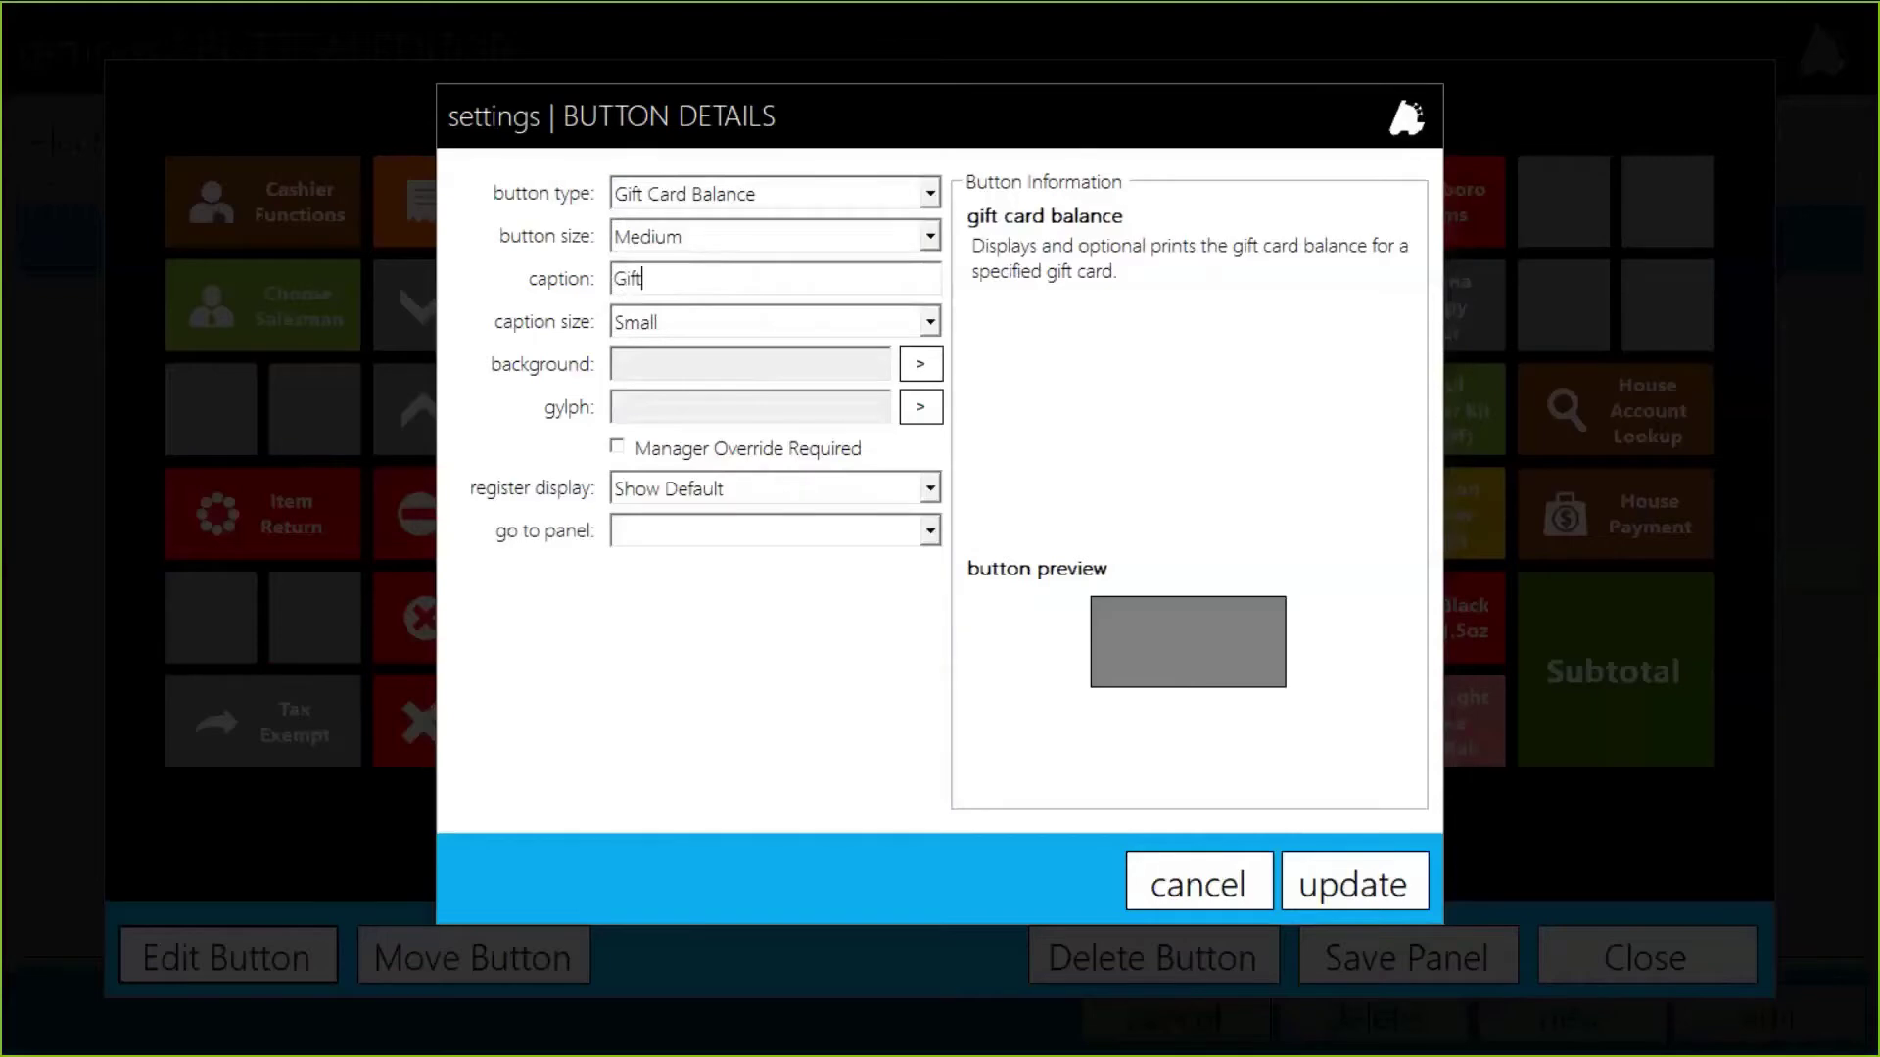
type("Card Balance")
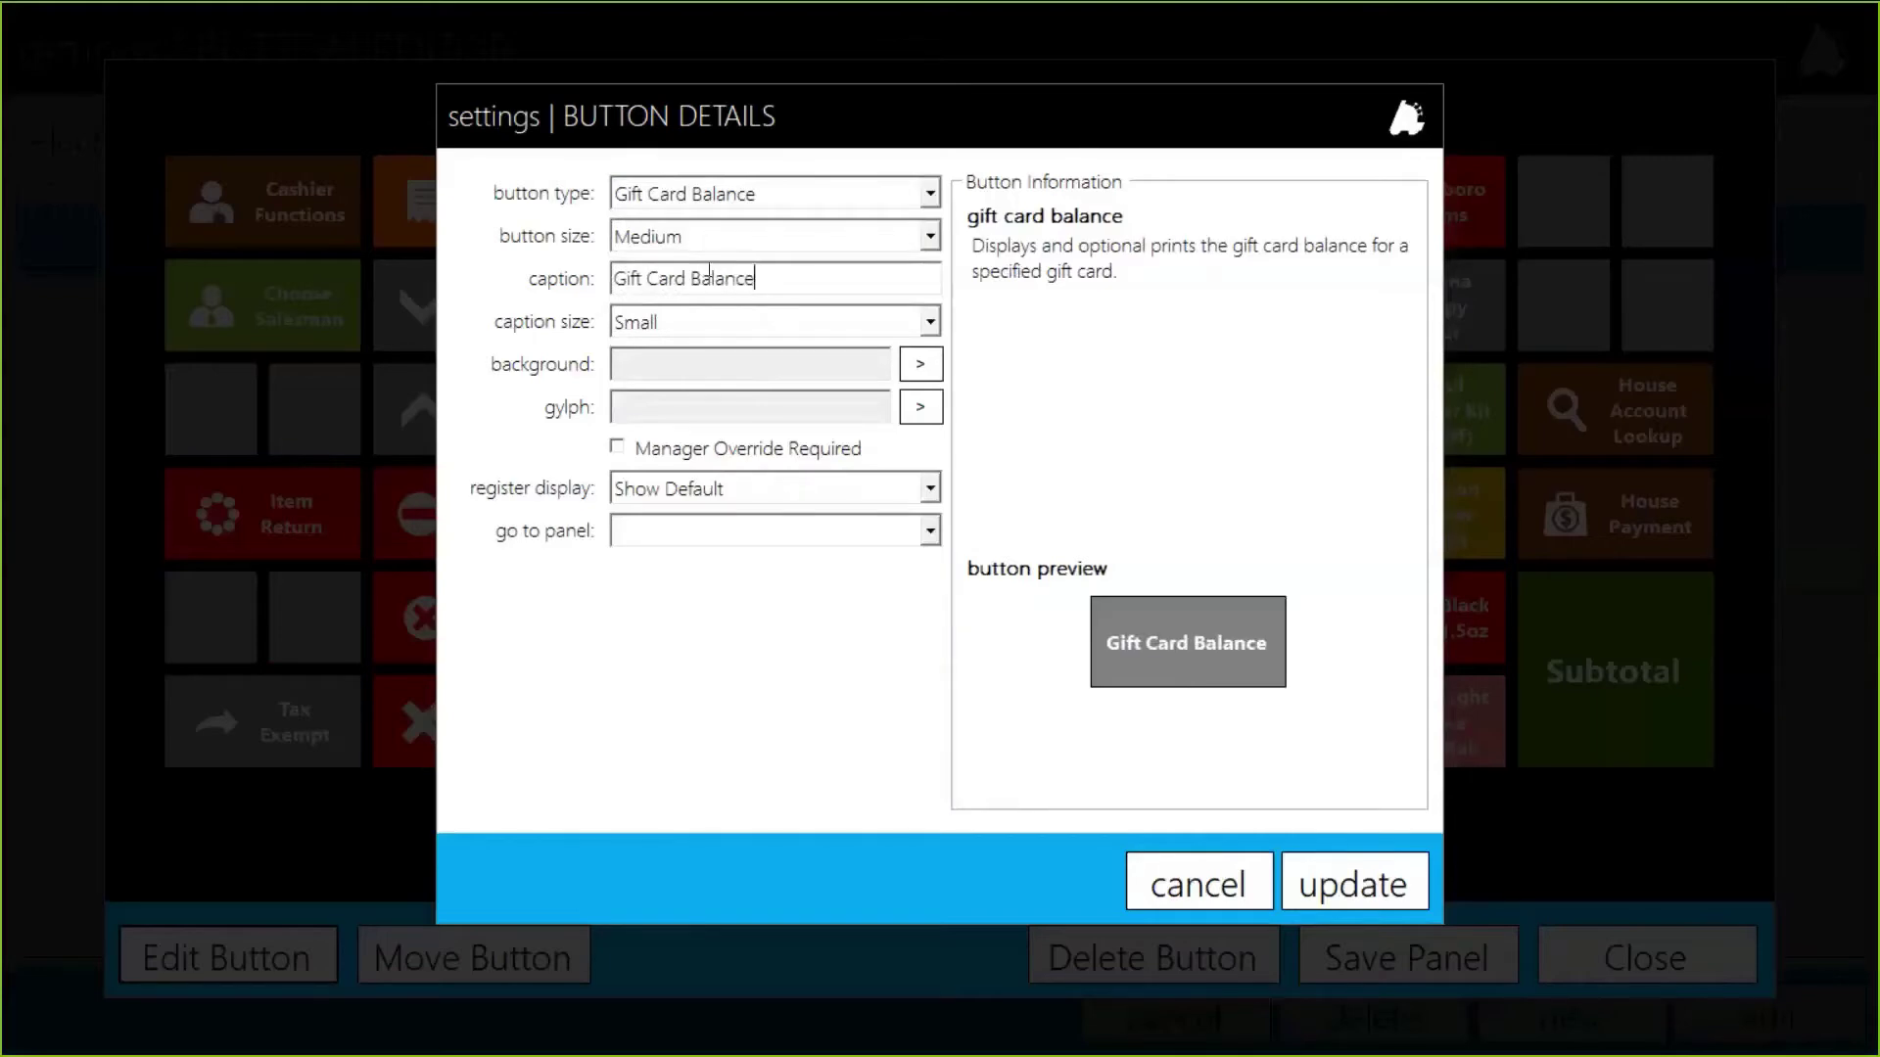
Step: Give the button the POS_Sq_OrbitOrange_Up background and Button_CreditCard glyph, then apply it
left_click(923, 370)
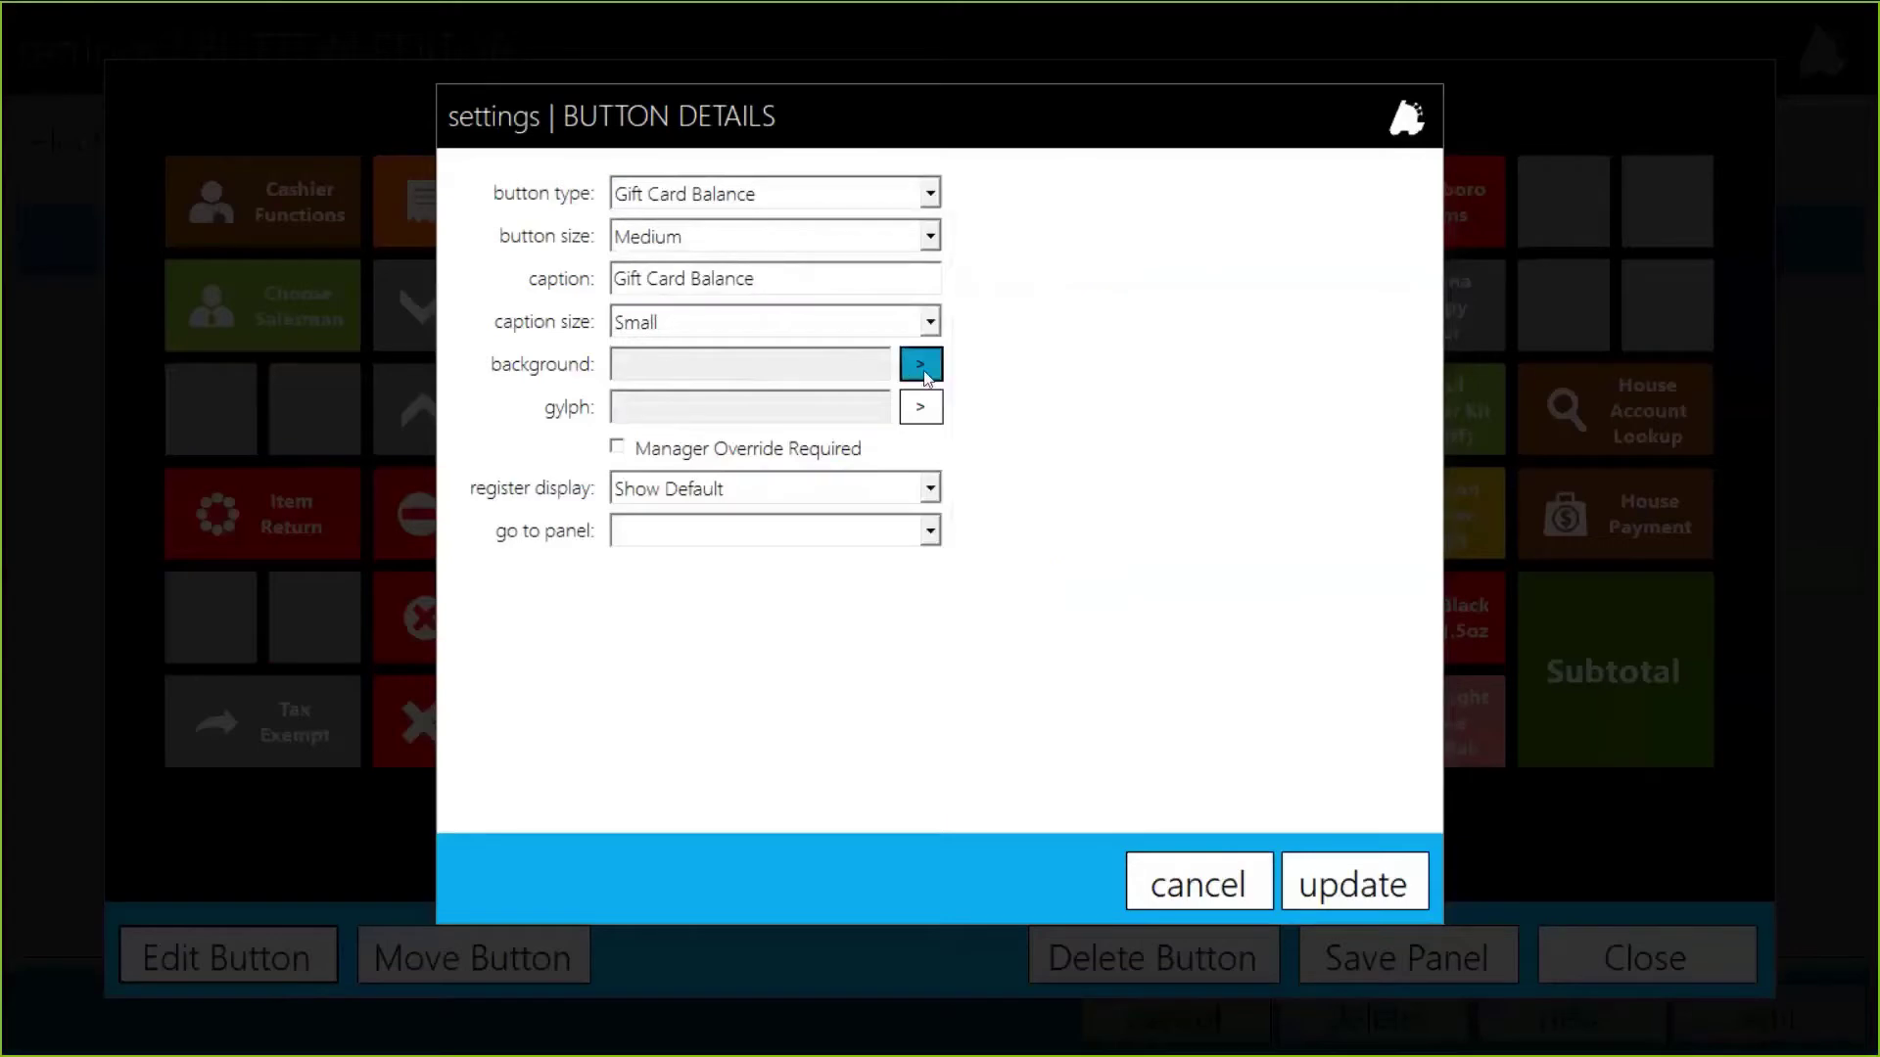
scroll(1257, 408, "down", 10)
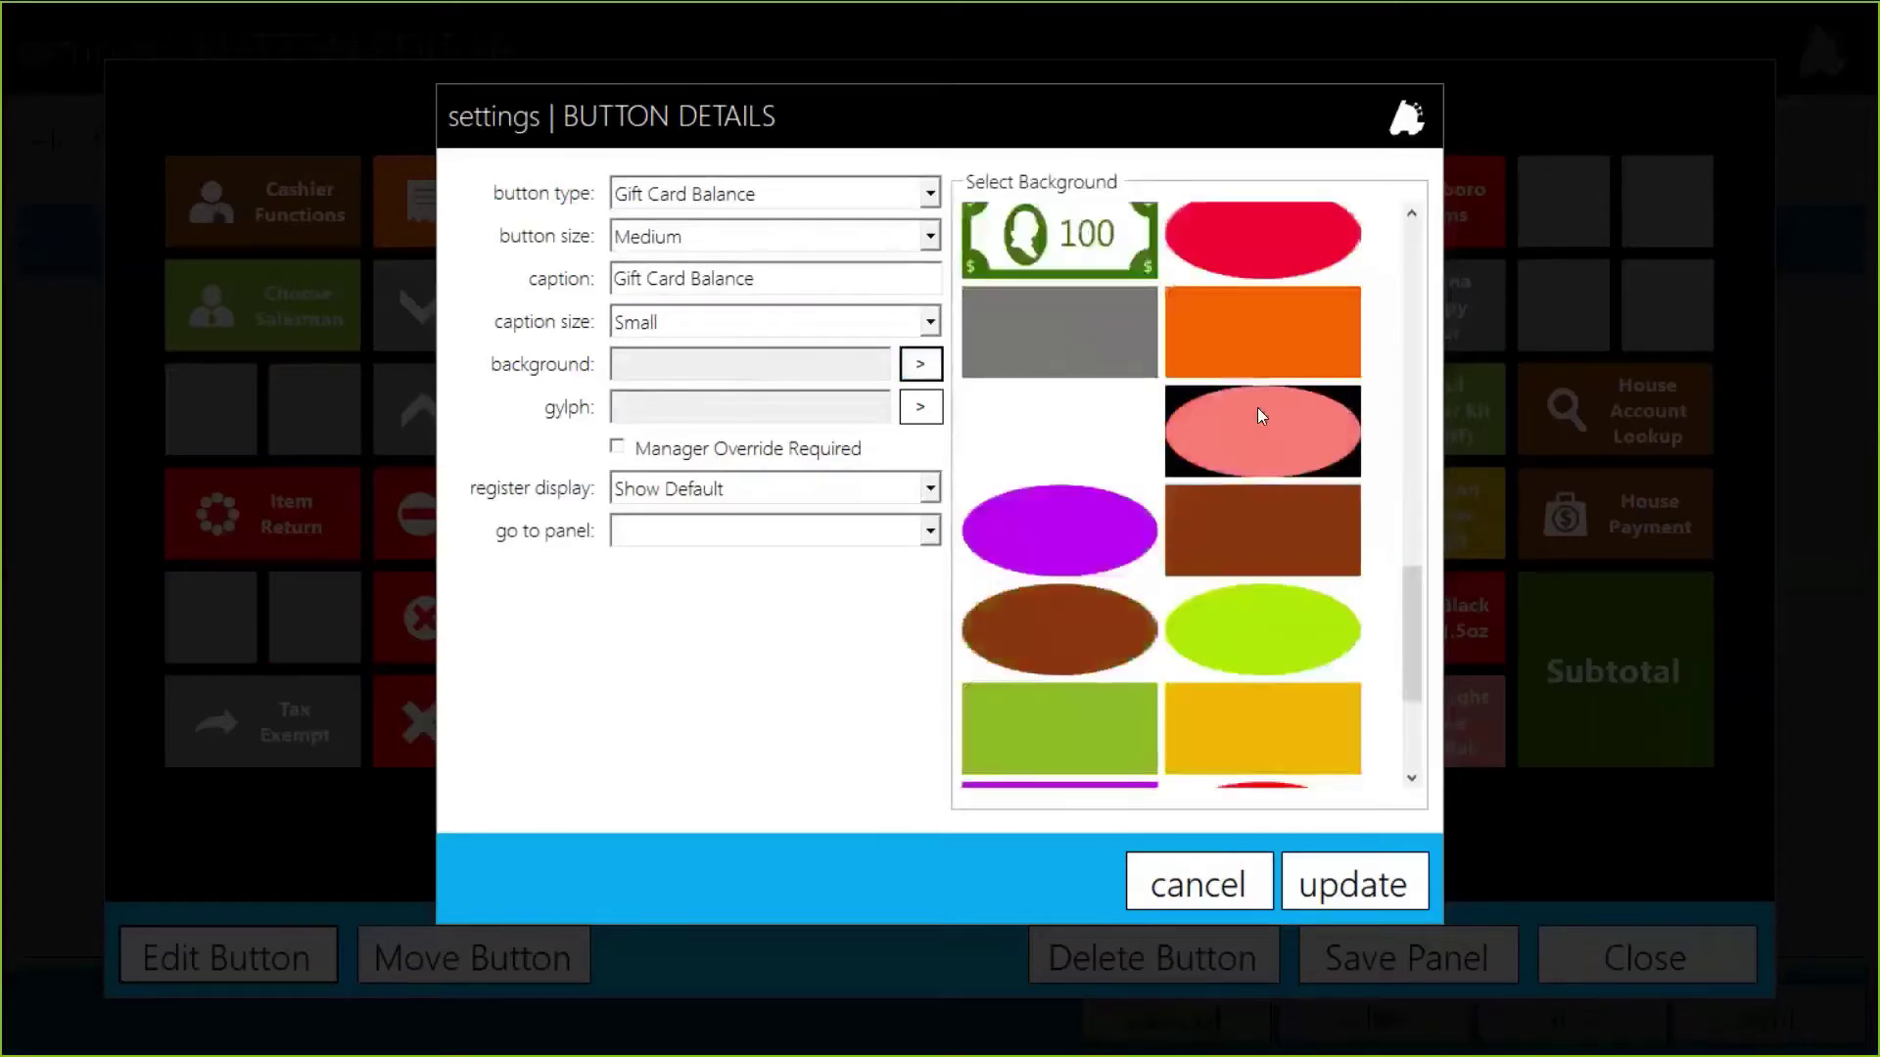
left_click(1294, 707)
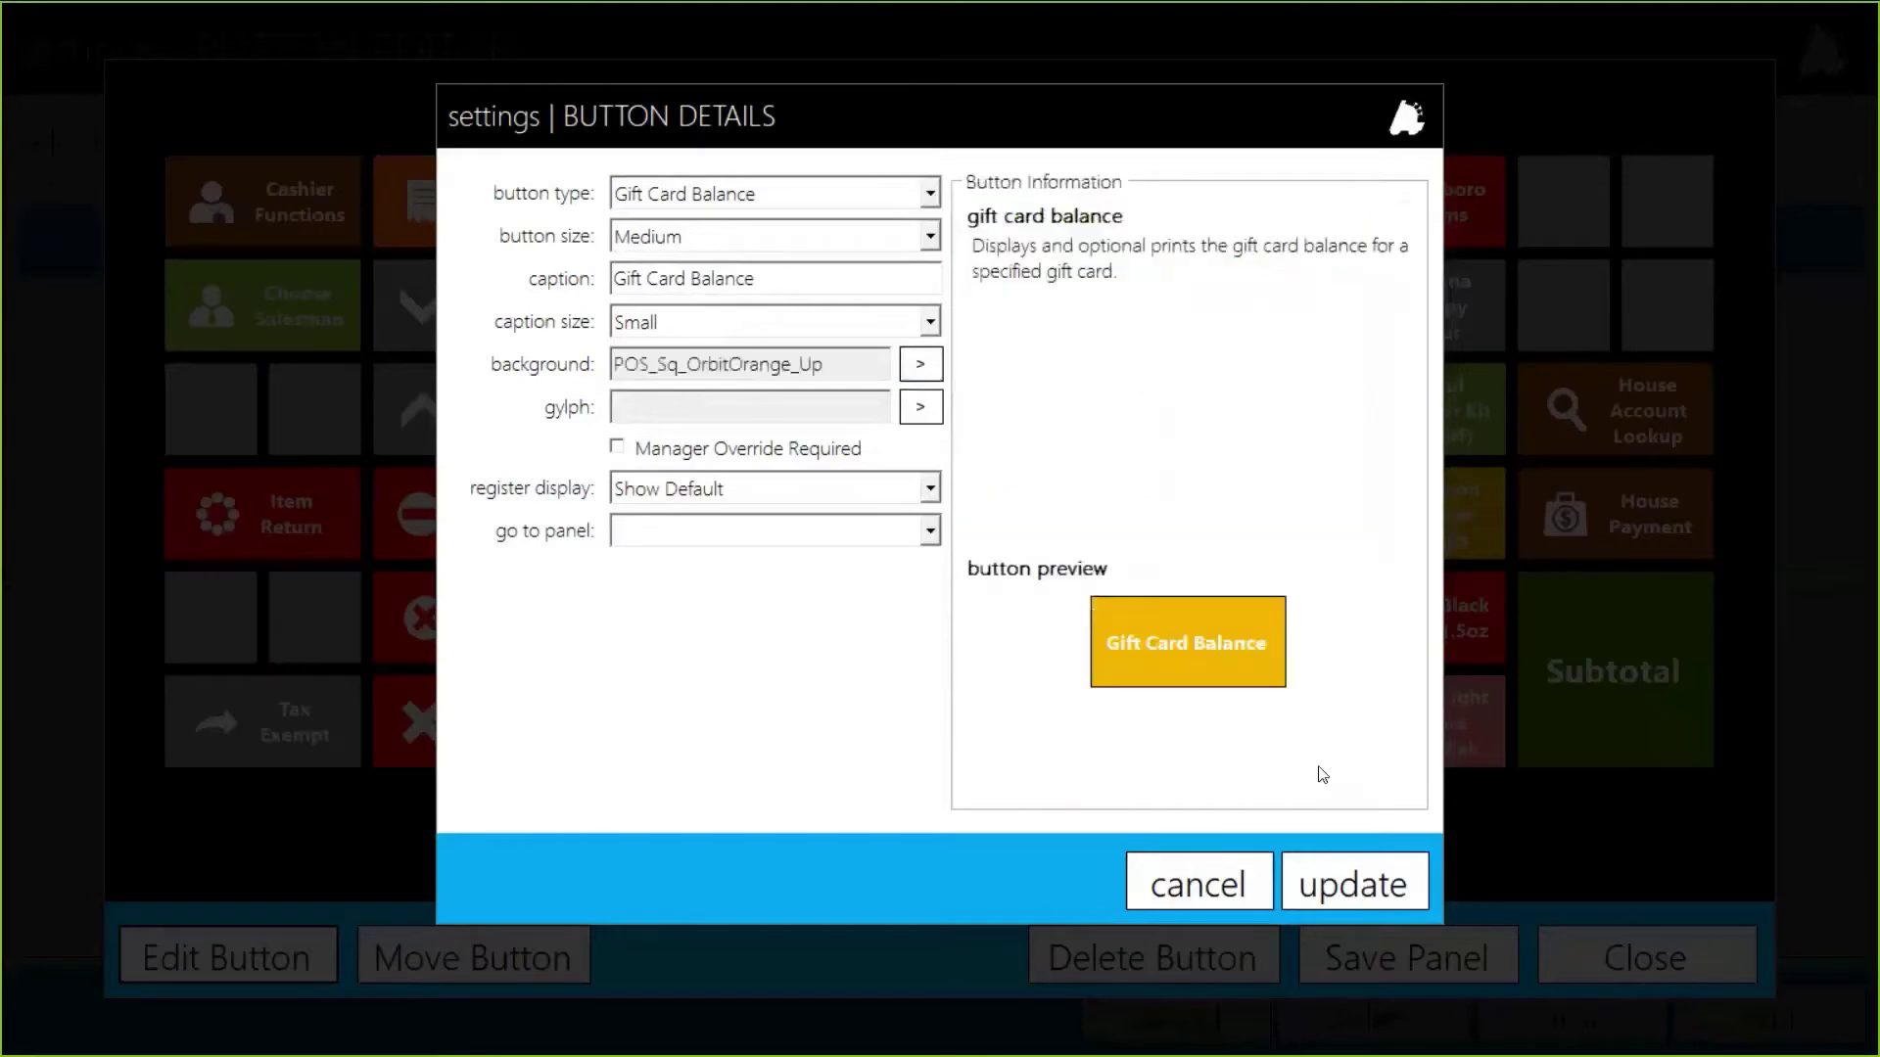
left_click(921, 408)
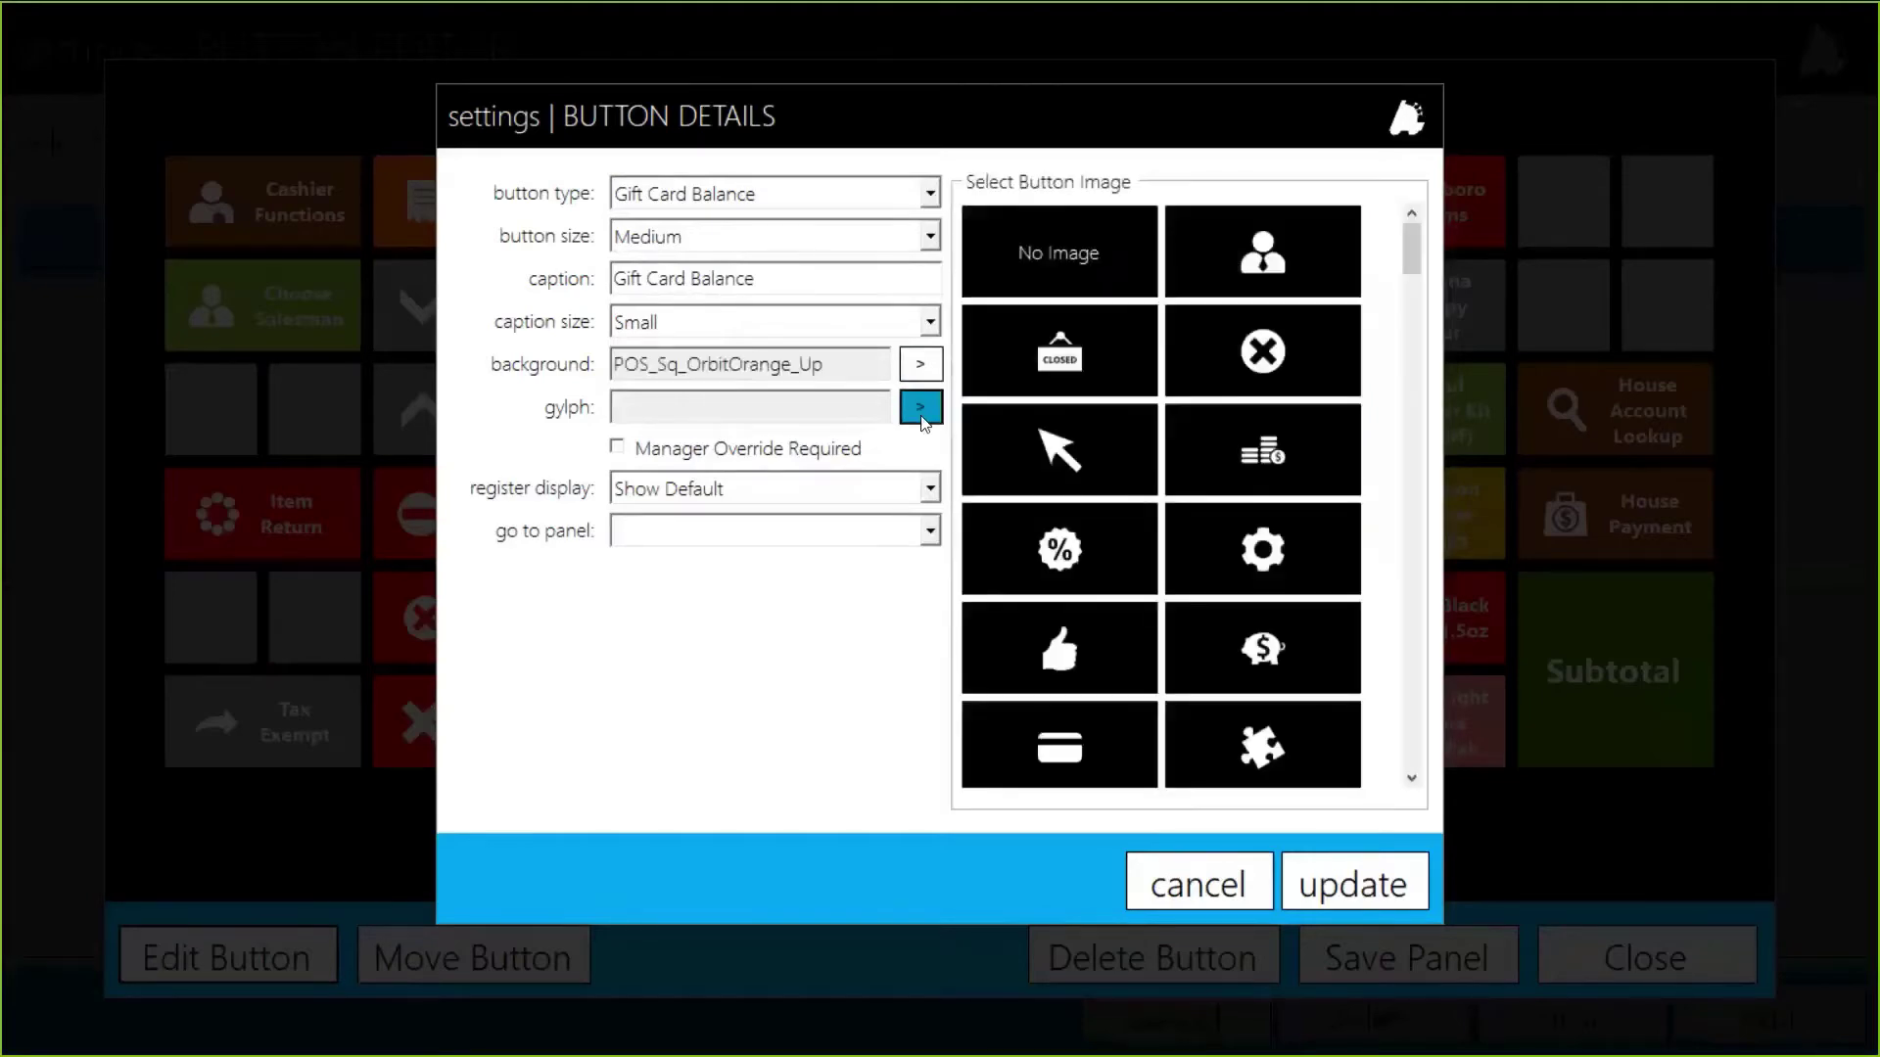
left_click(1040, 774)
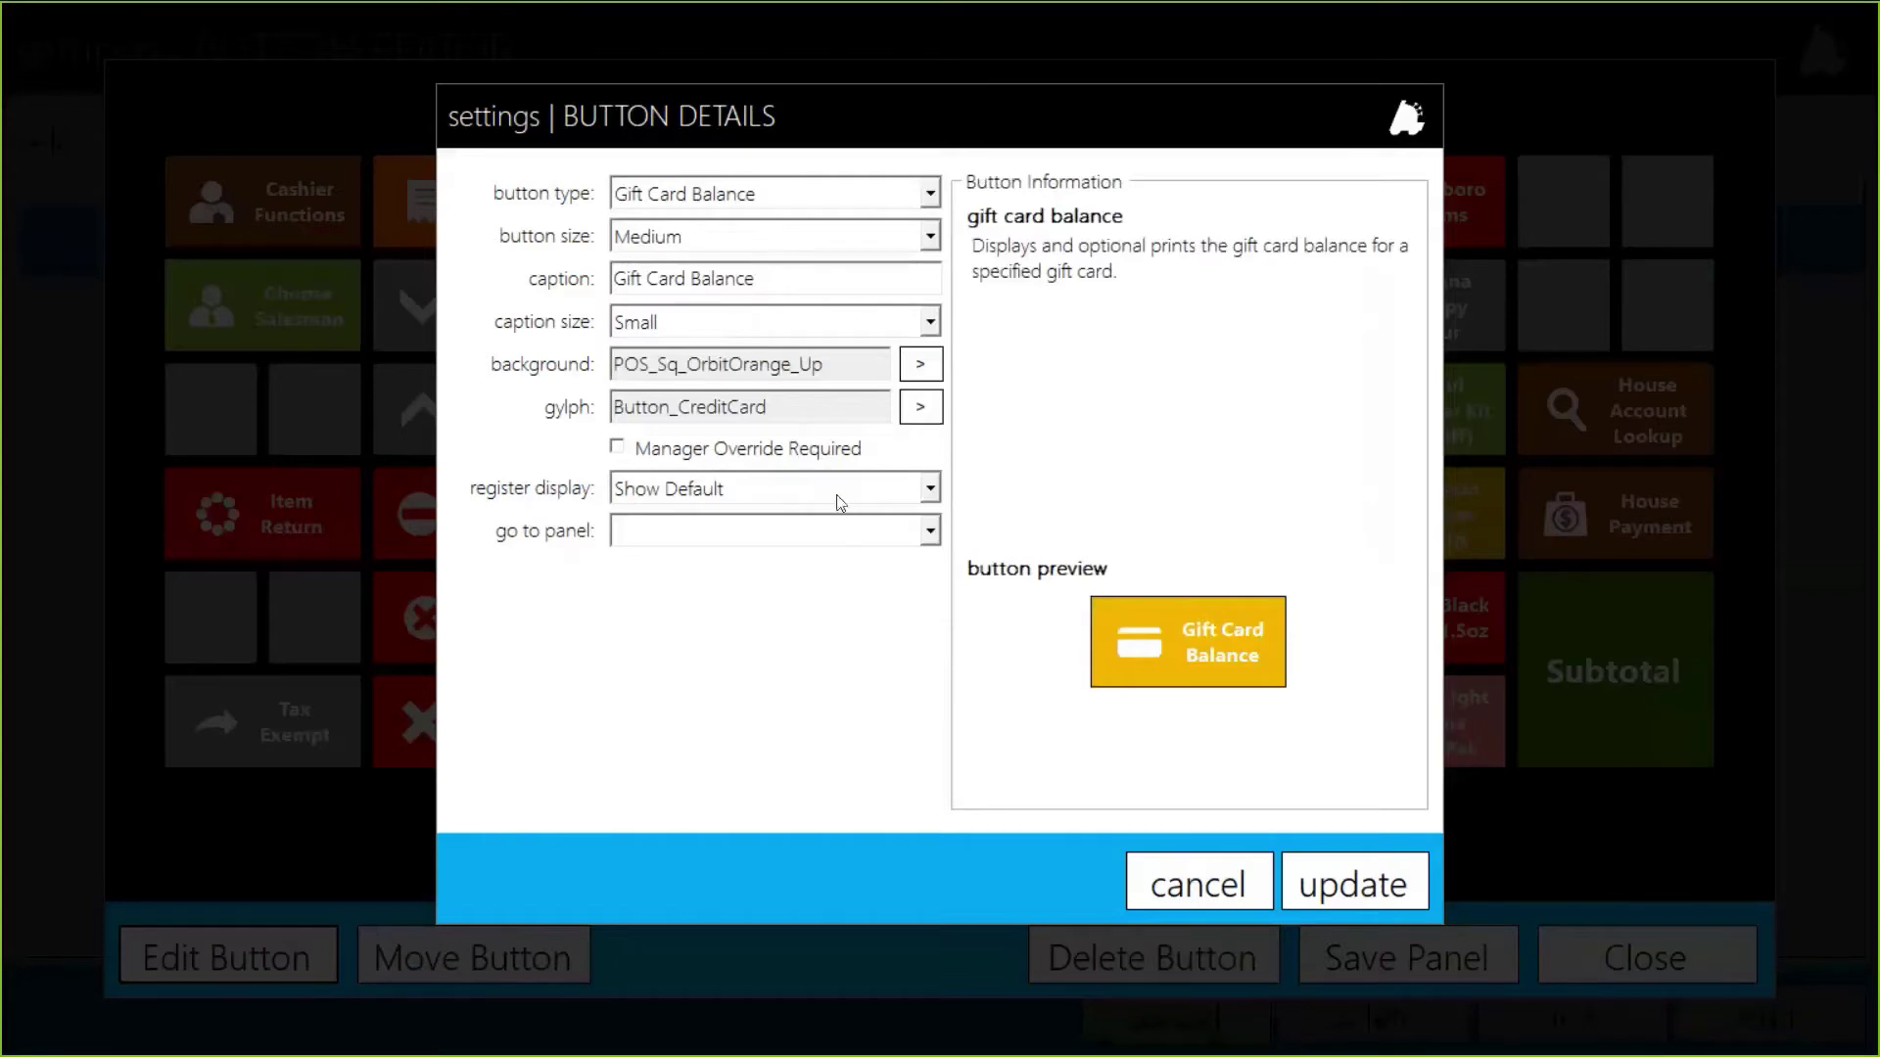
left_click(1366, 886)
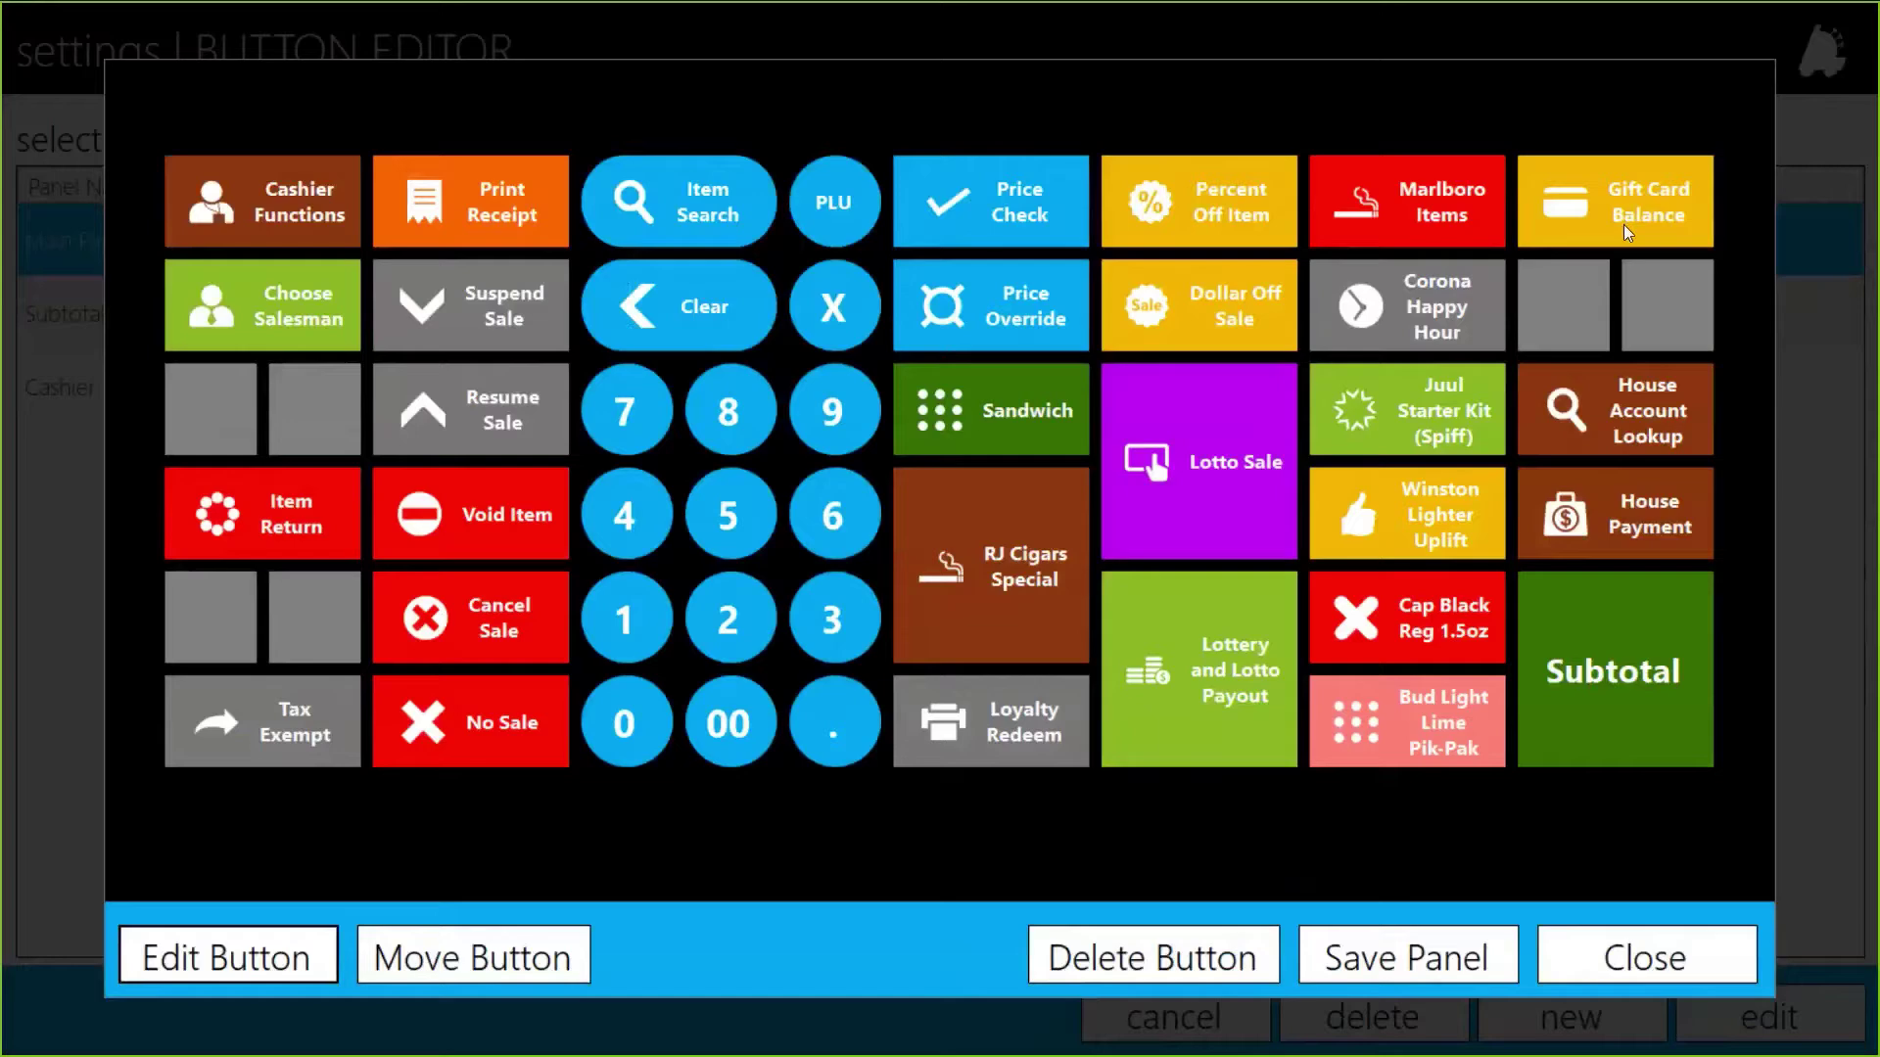
Step: Make the empty slot a Medium Gift Card Sale button captioned 'Gift Card Sale'
left_click(1572, 306)
left_click(250, 960)
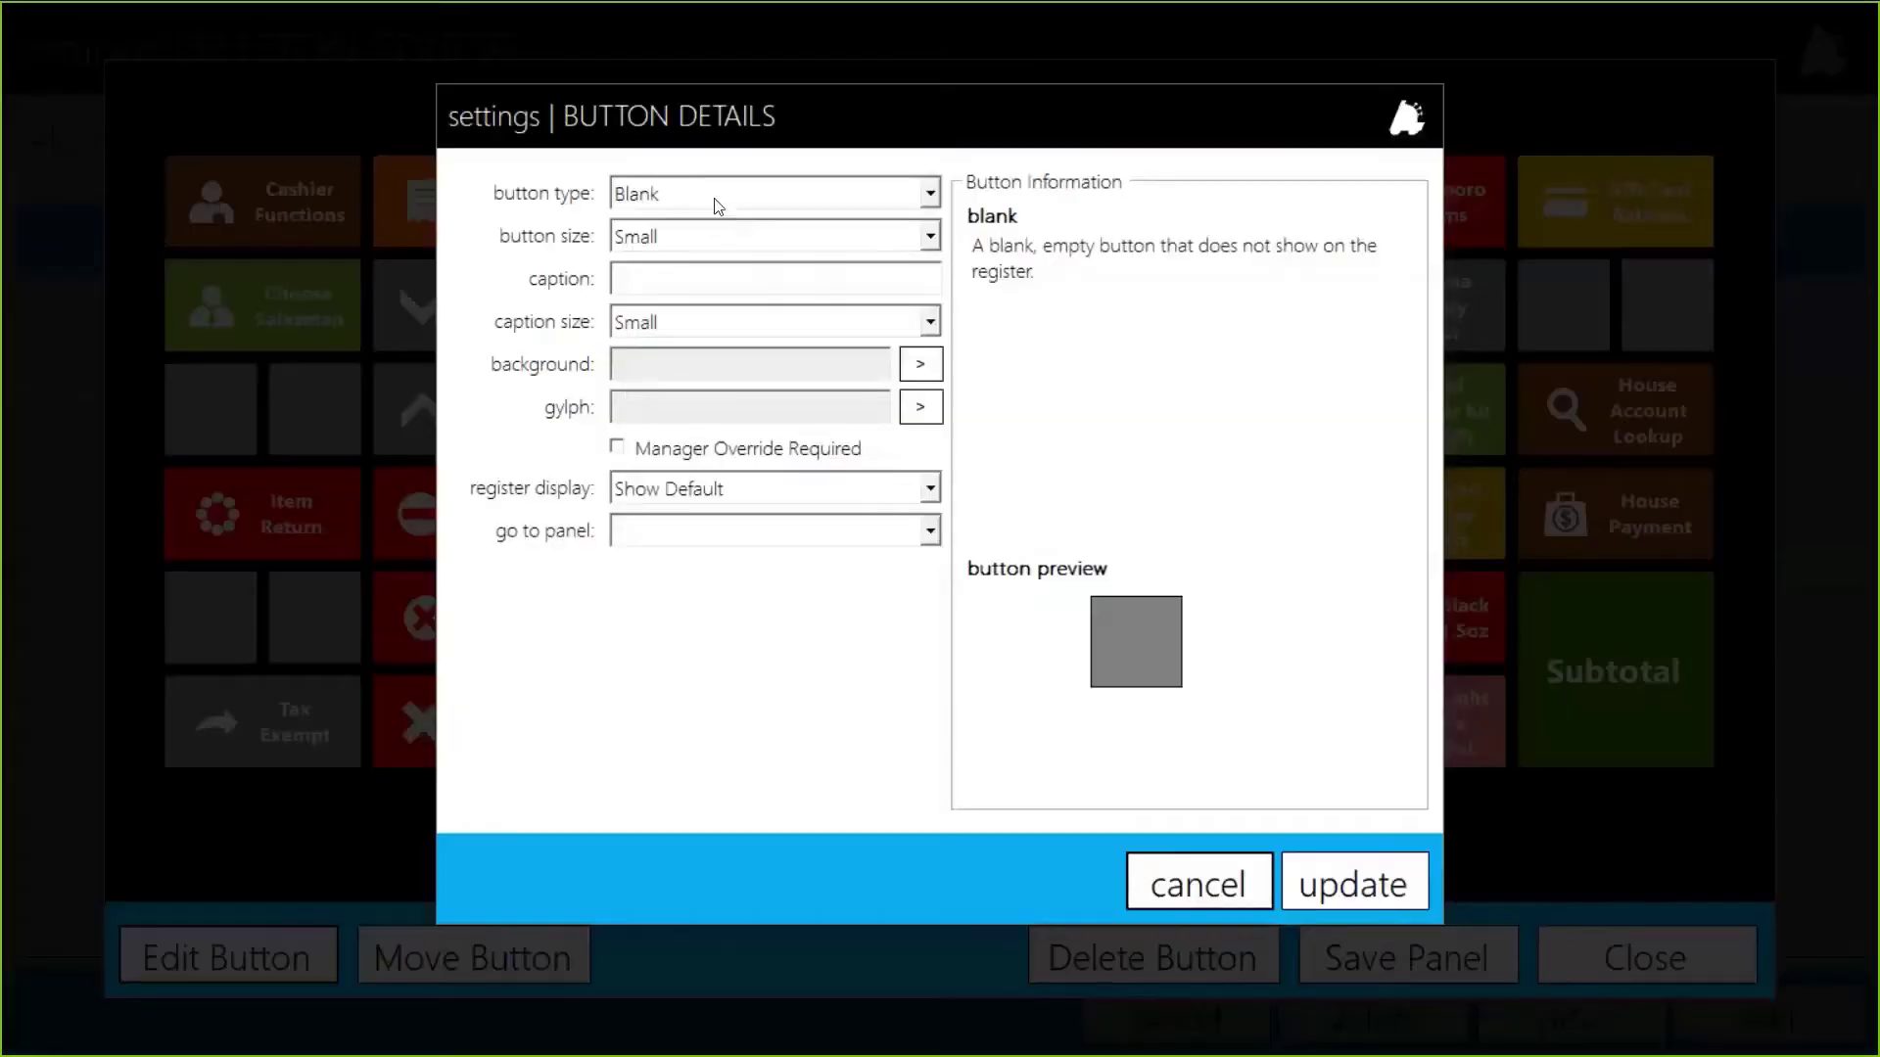
left_click(714, 195)
scroll(721, 222, "down", 2)
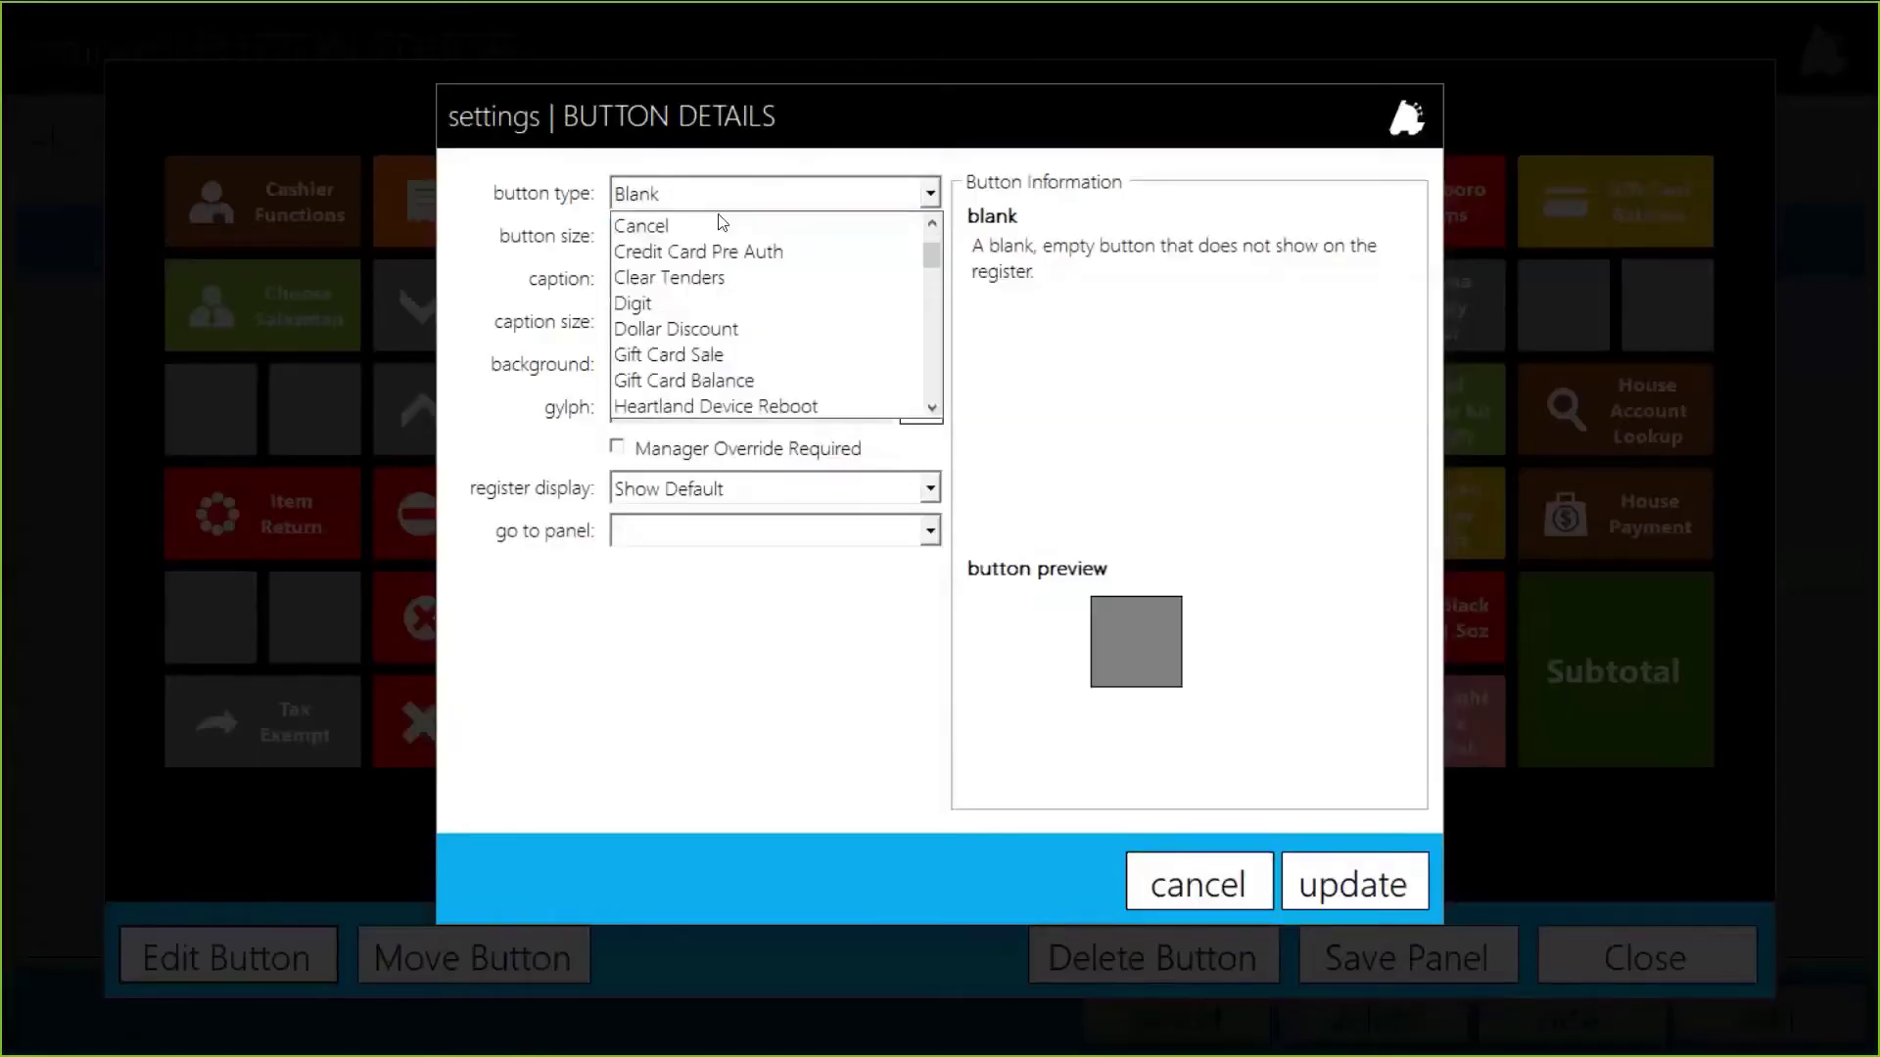
scroll(720, 225, "down", 2)
scroll(714, 239, "up", 2)
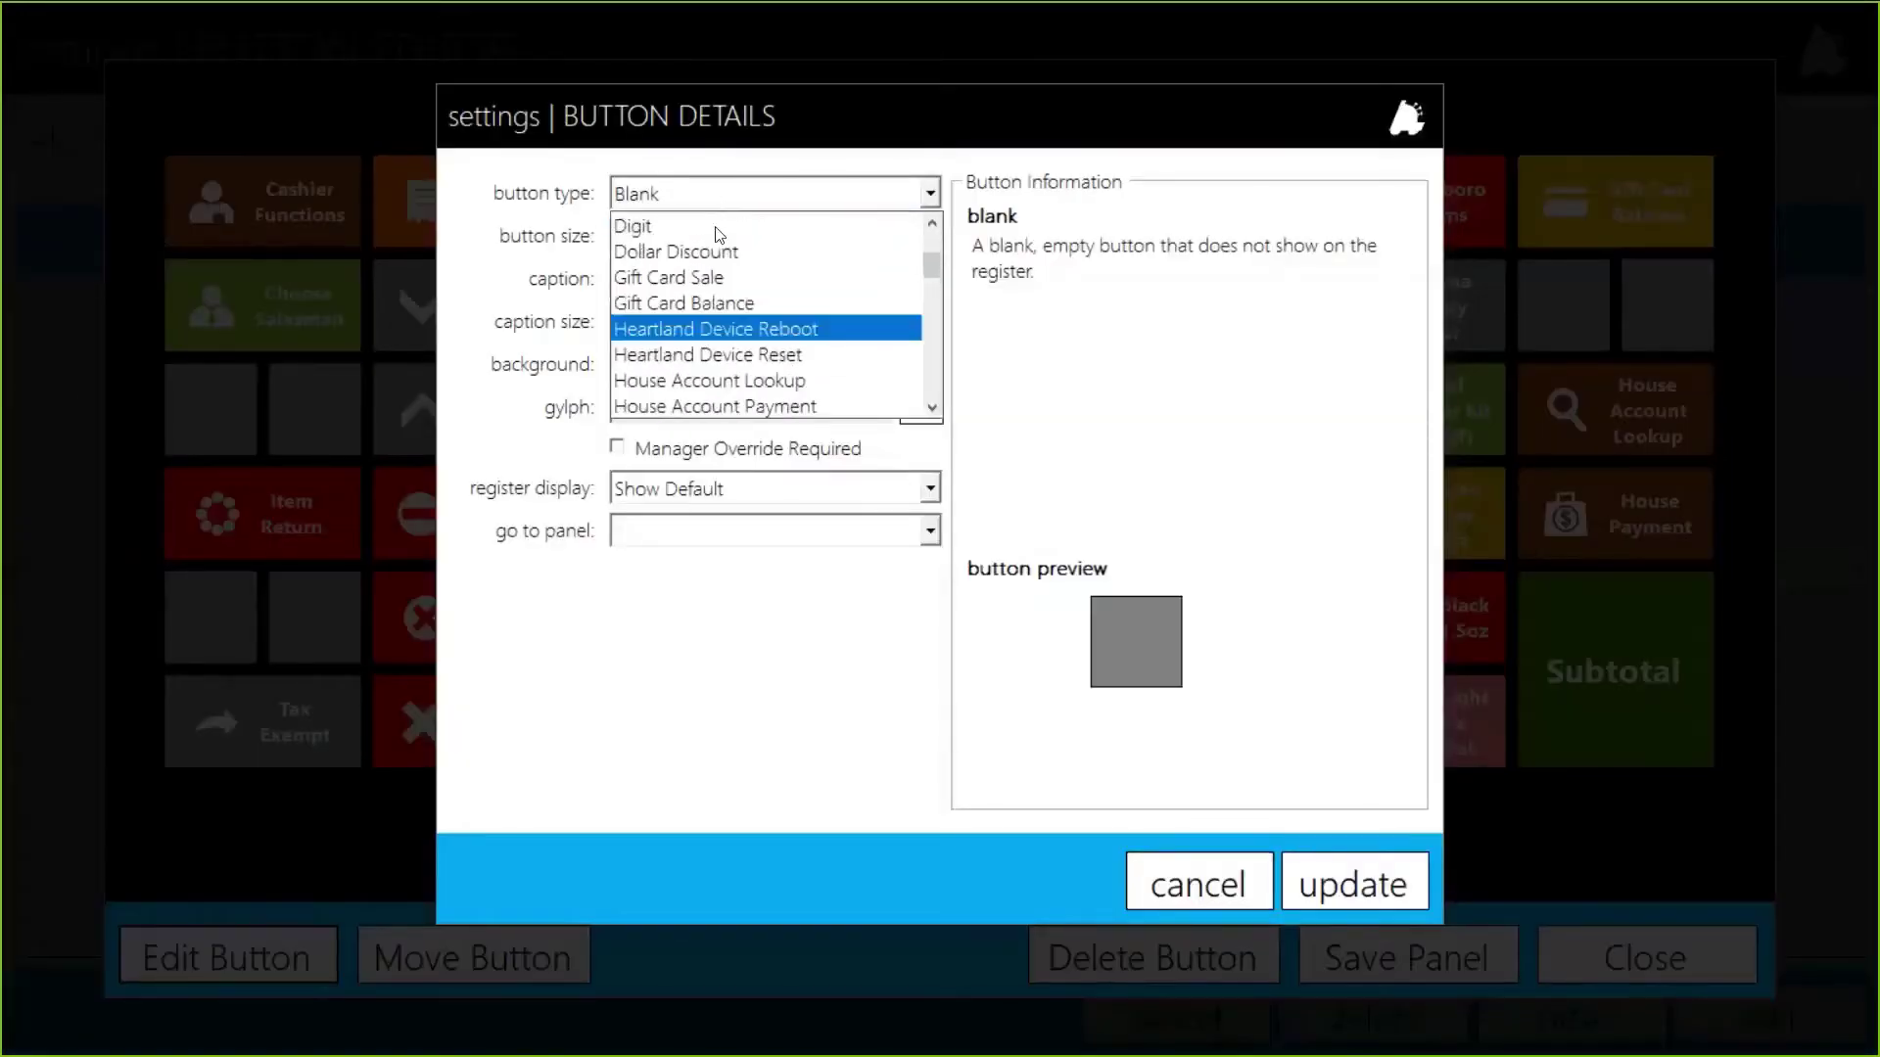
left_click(697, 303)
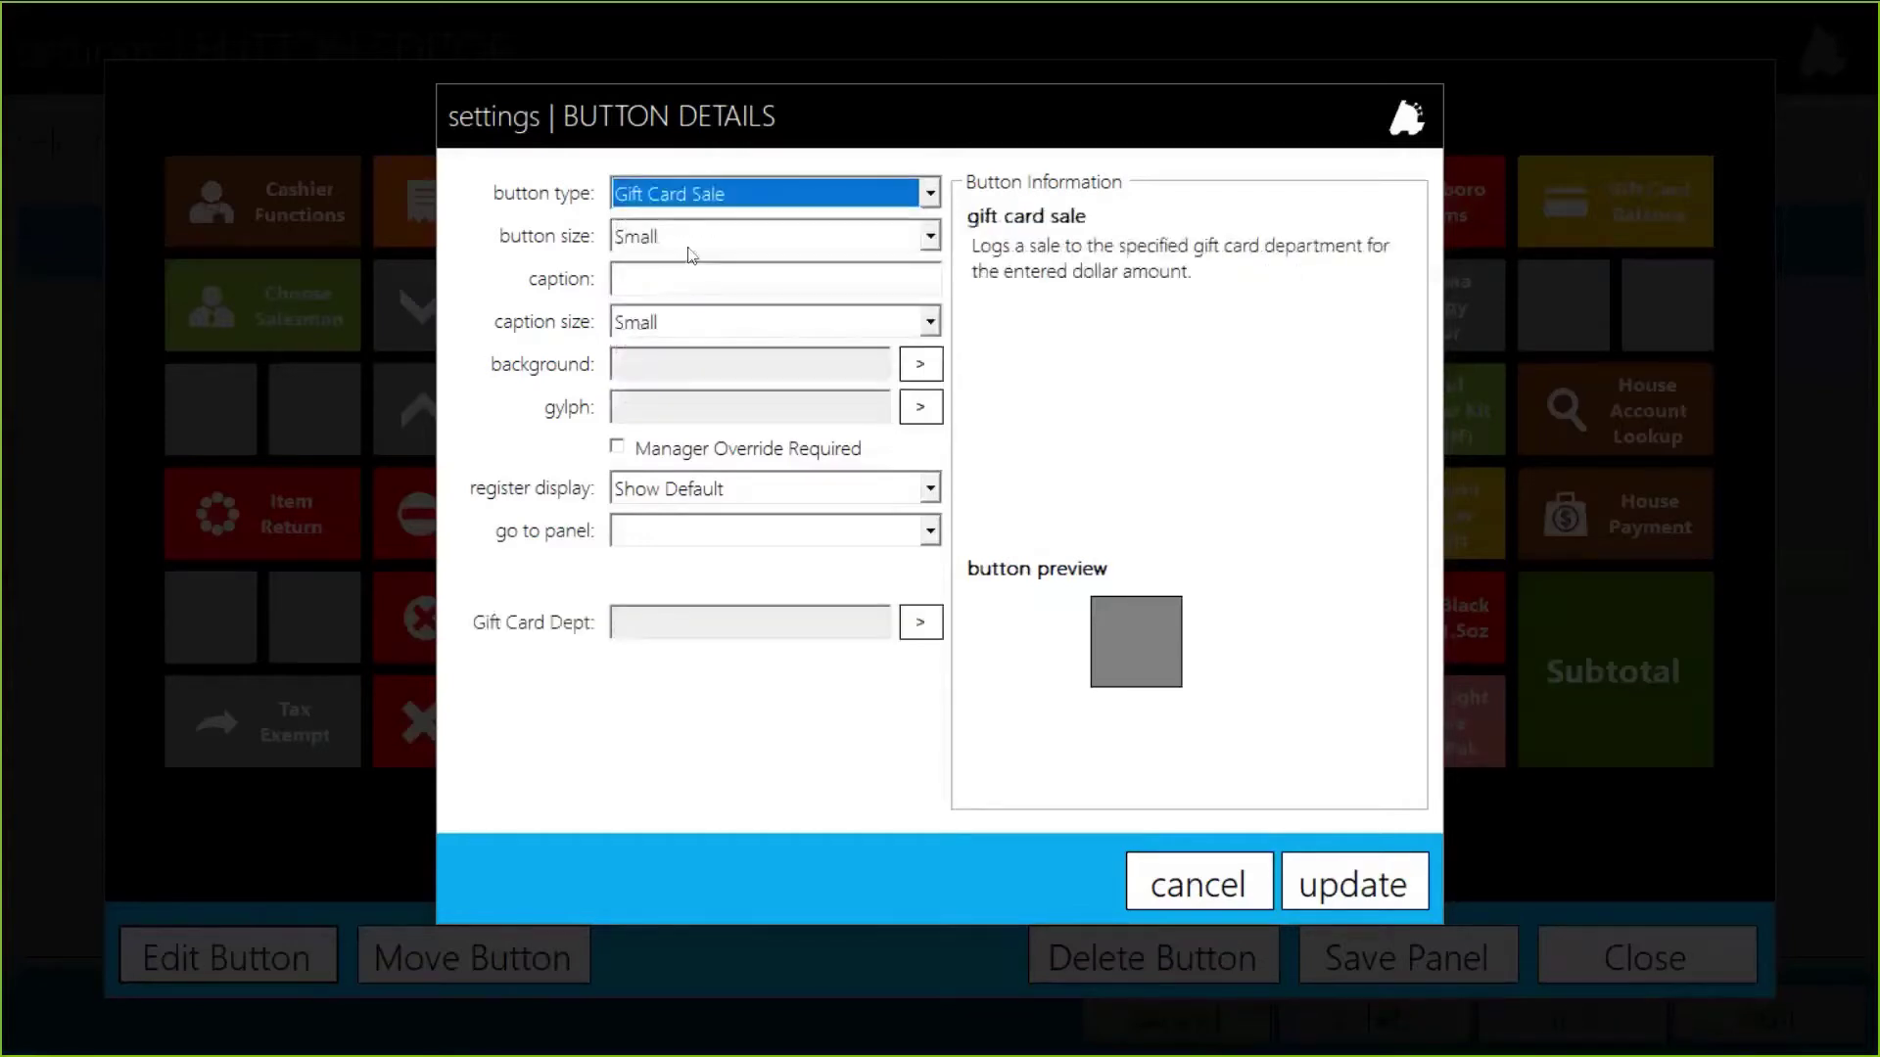
left_click(691, 242)
left_click(656, 291)
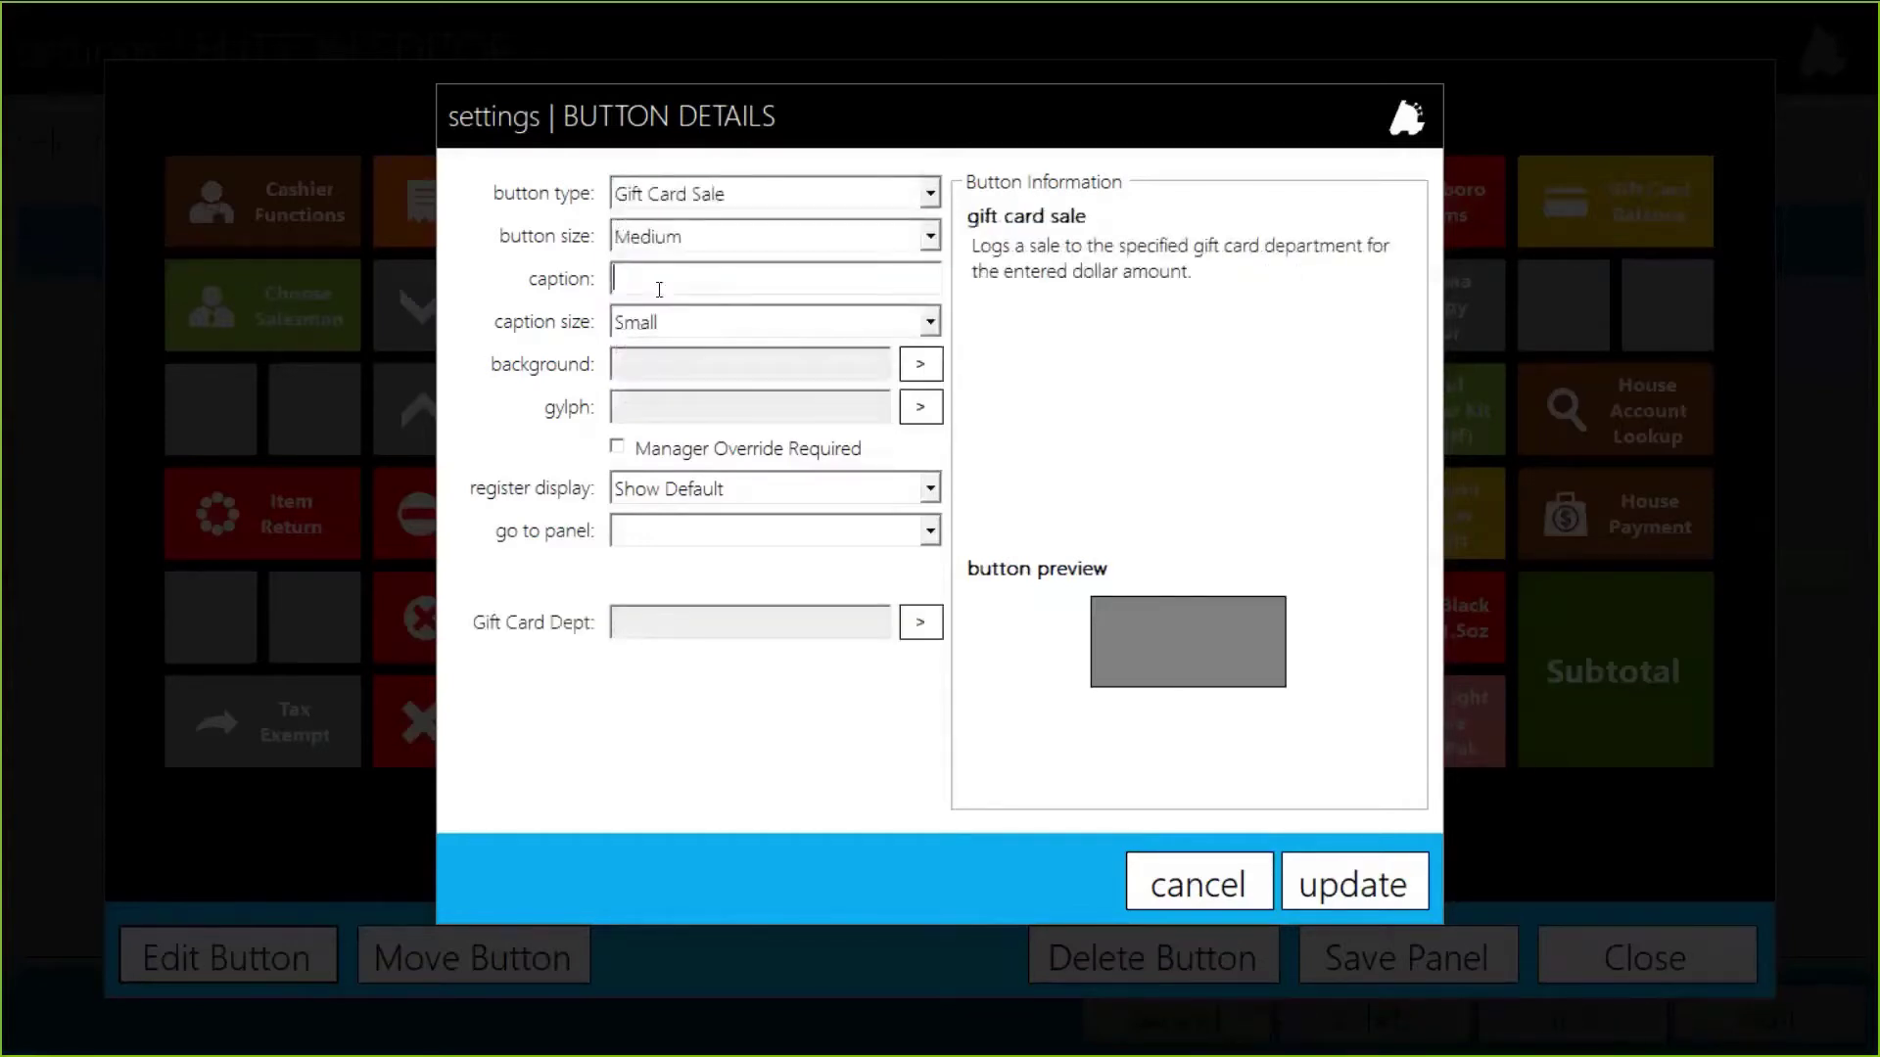
type("Gift Card Sale")
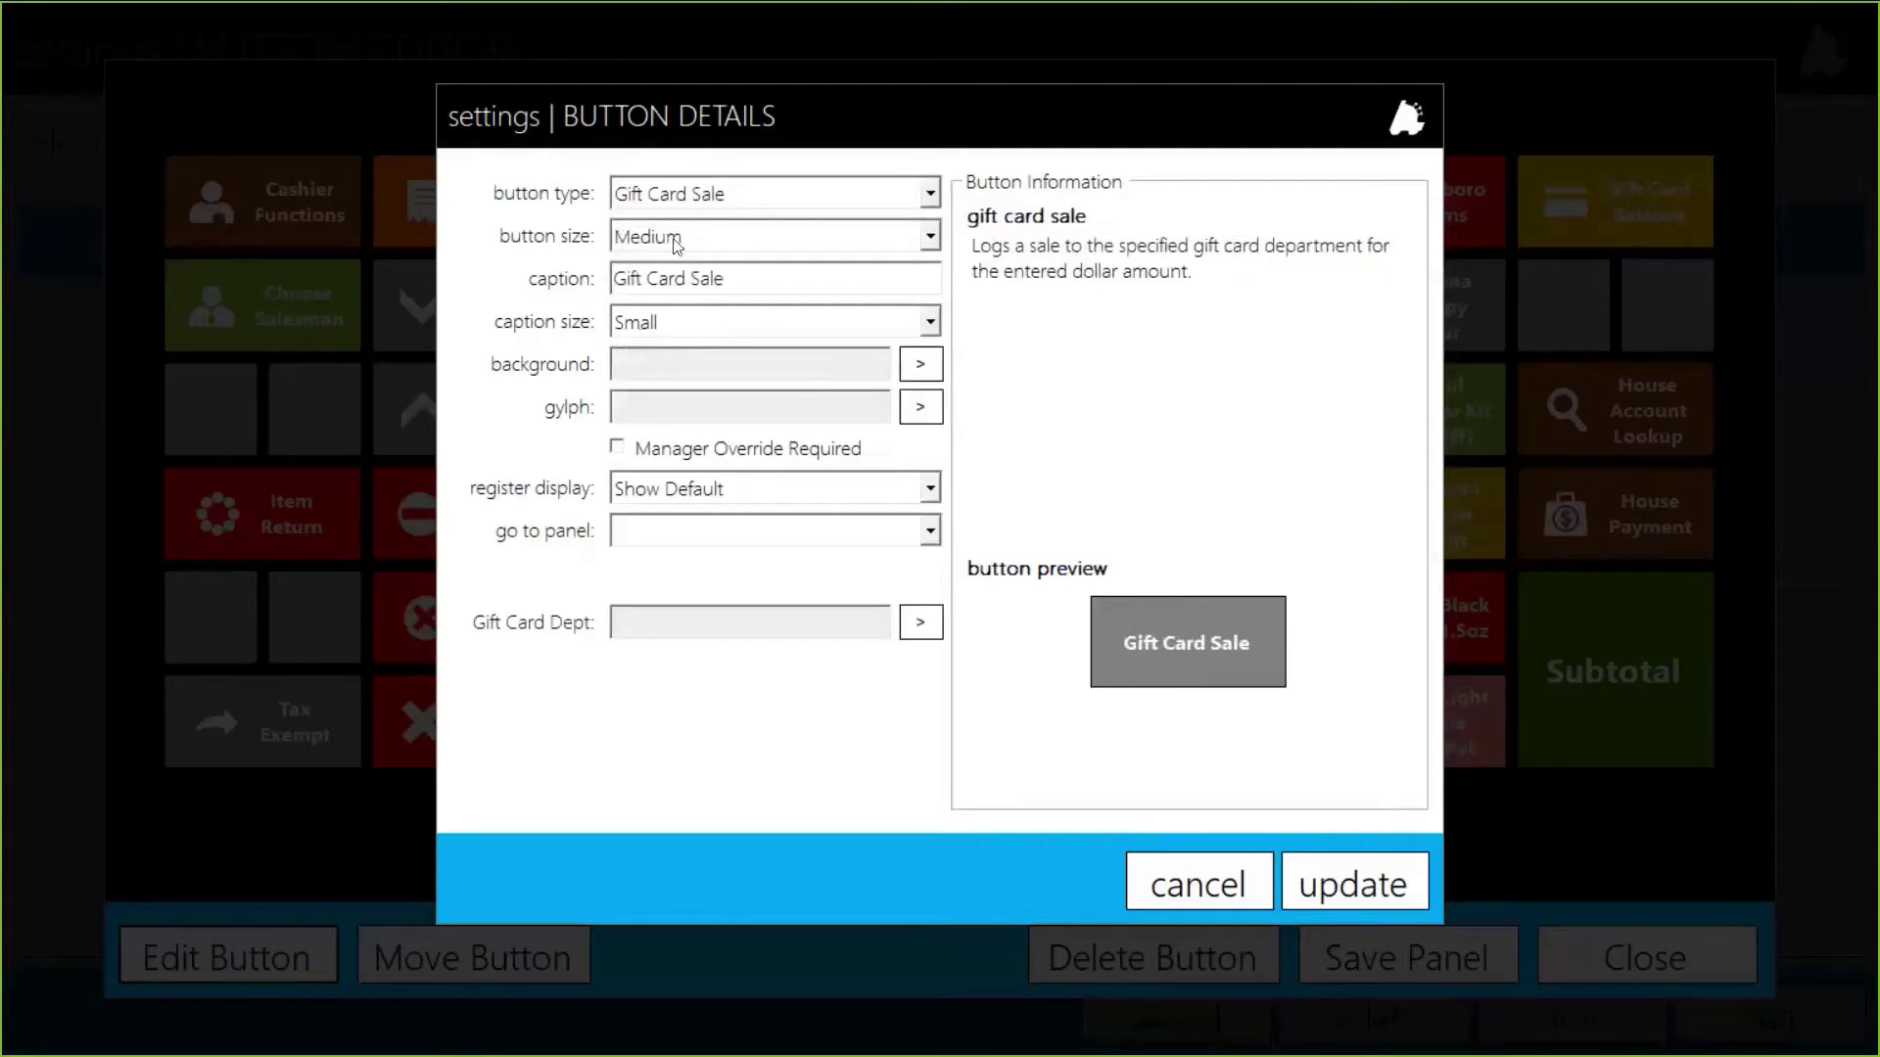
Step: Give the button a pink background and a gift glyph
left_click(928, 364)
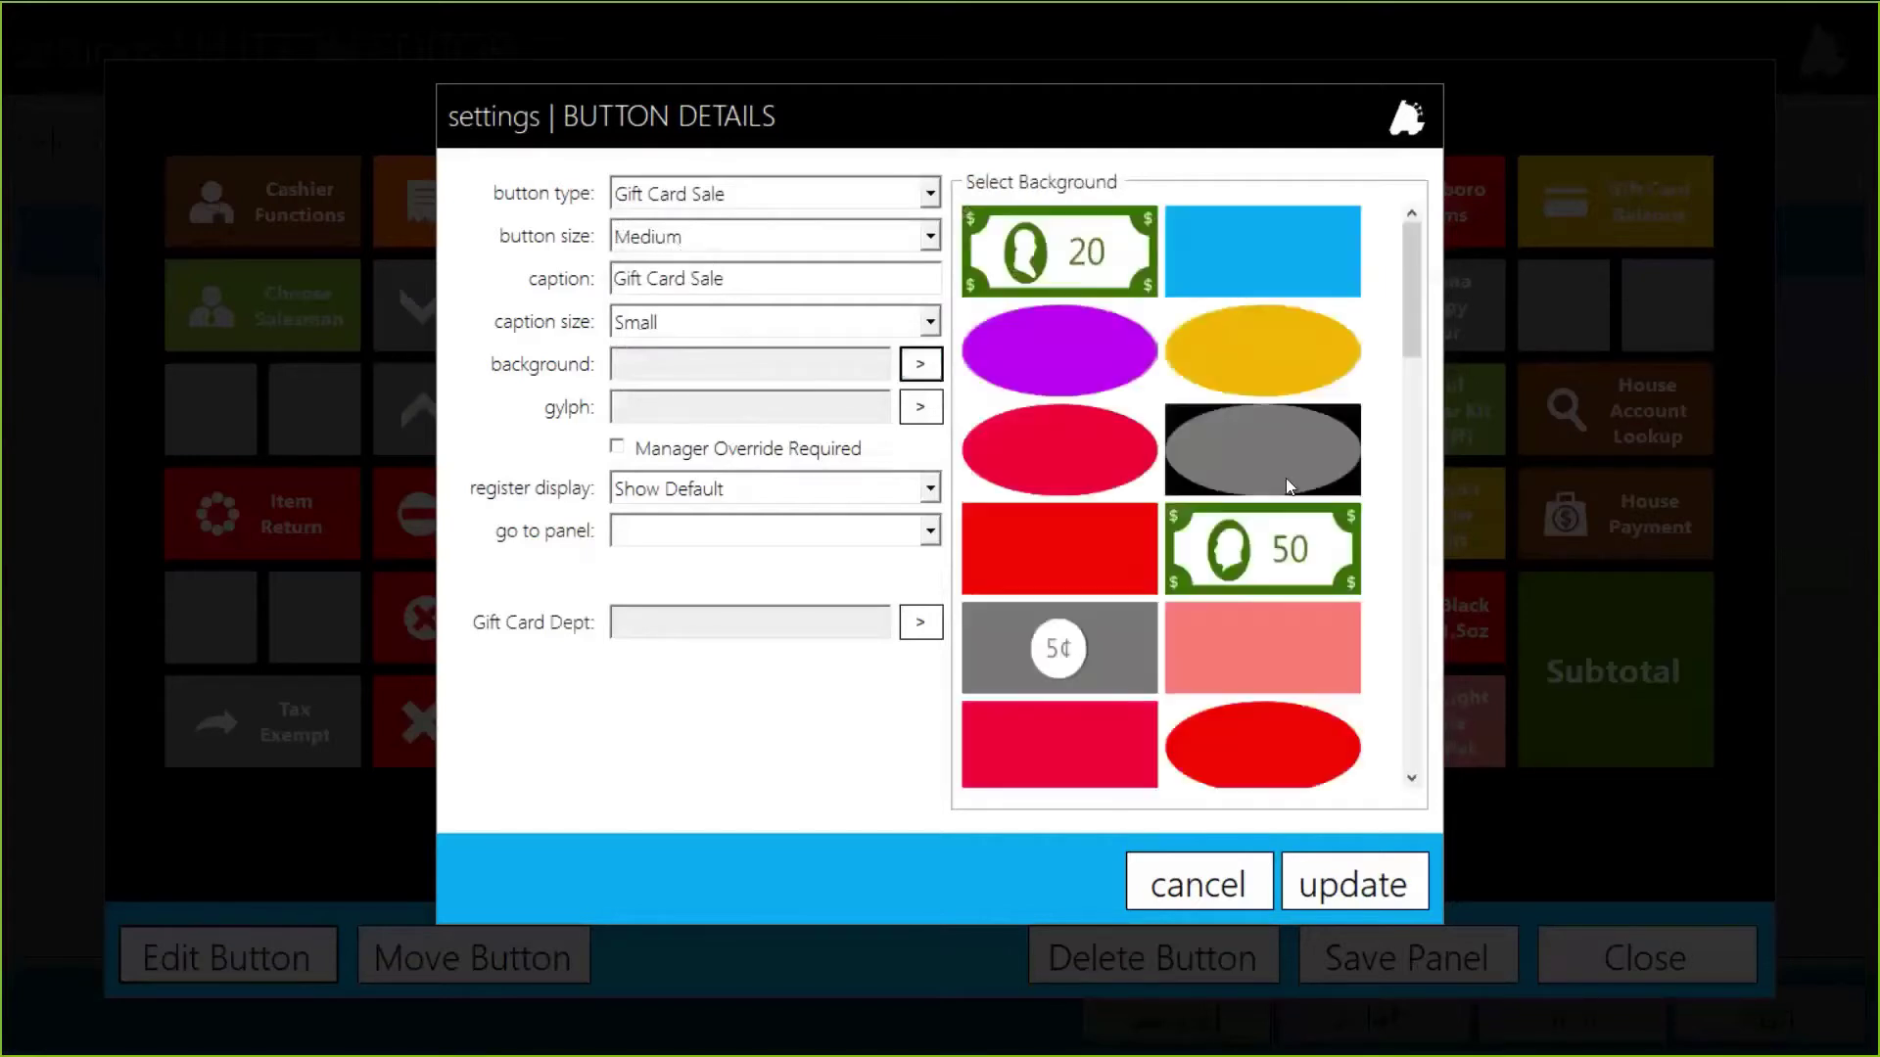
left_click(1297, 644)
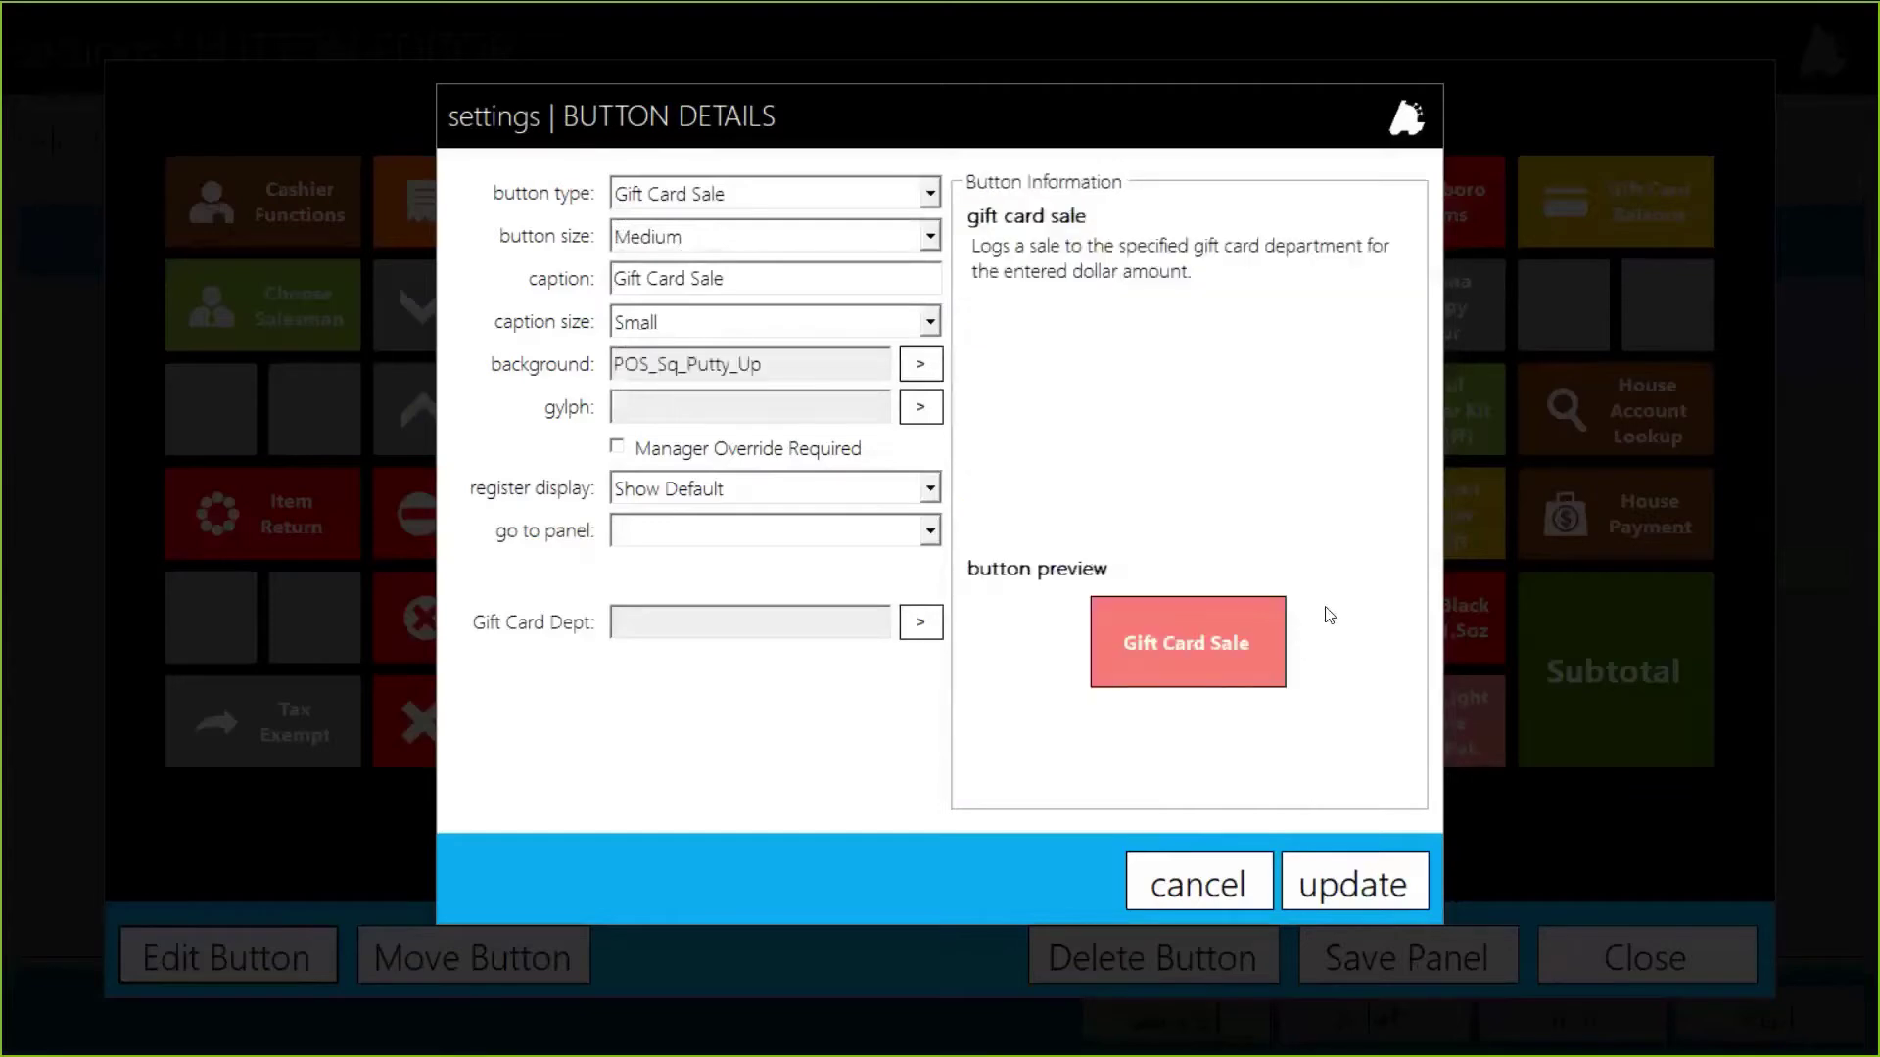
left_click(926, 418)
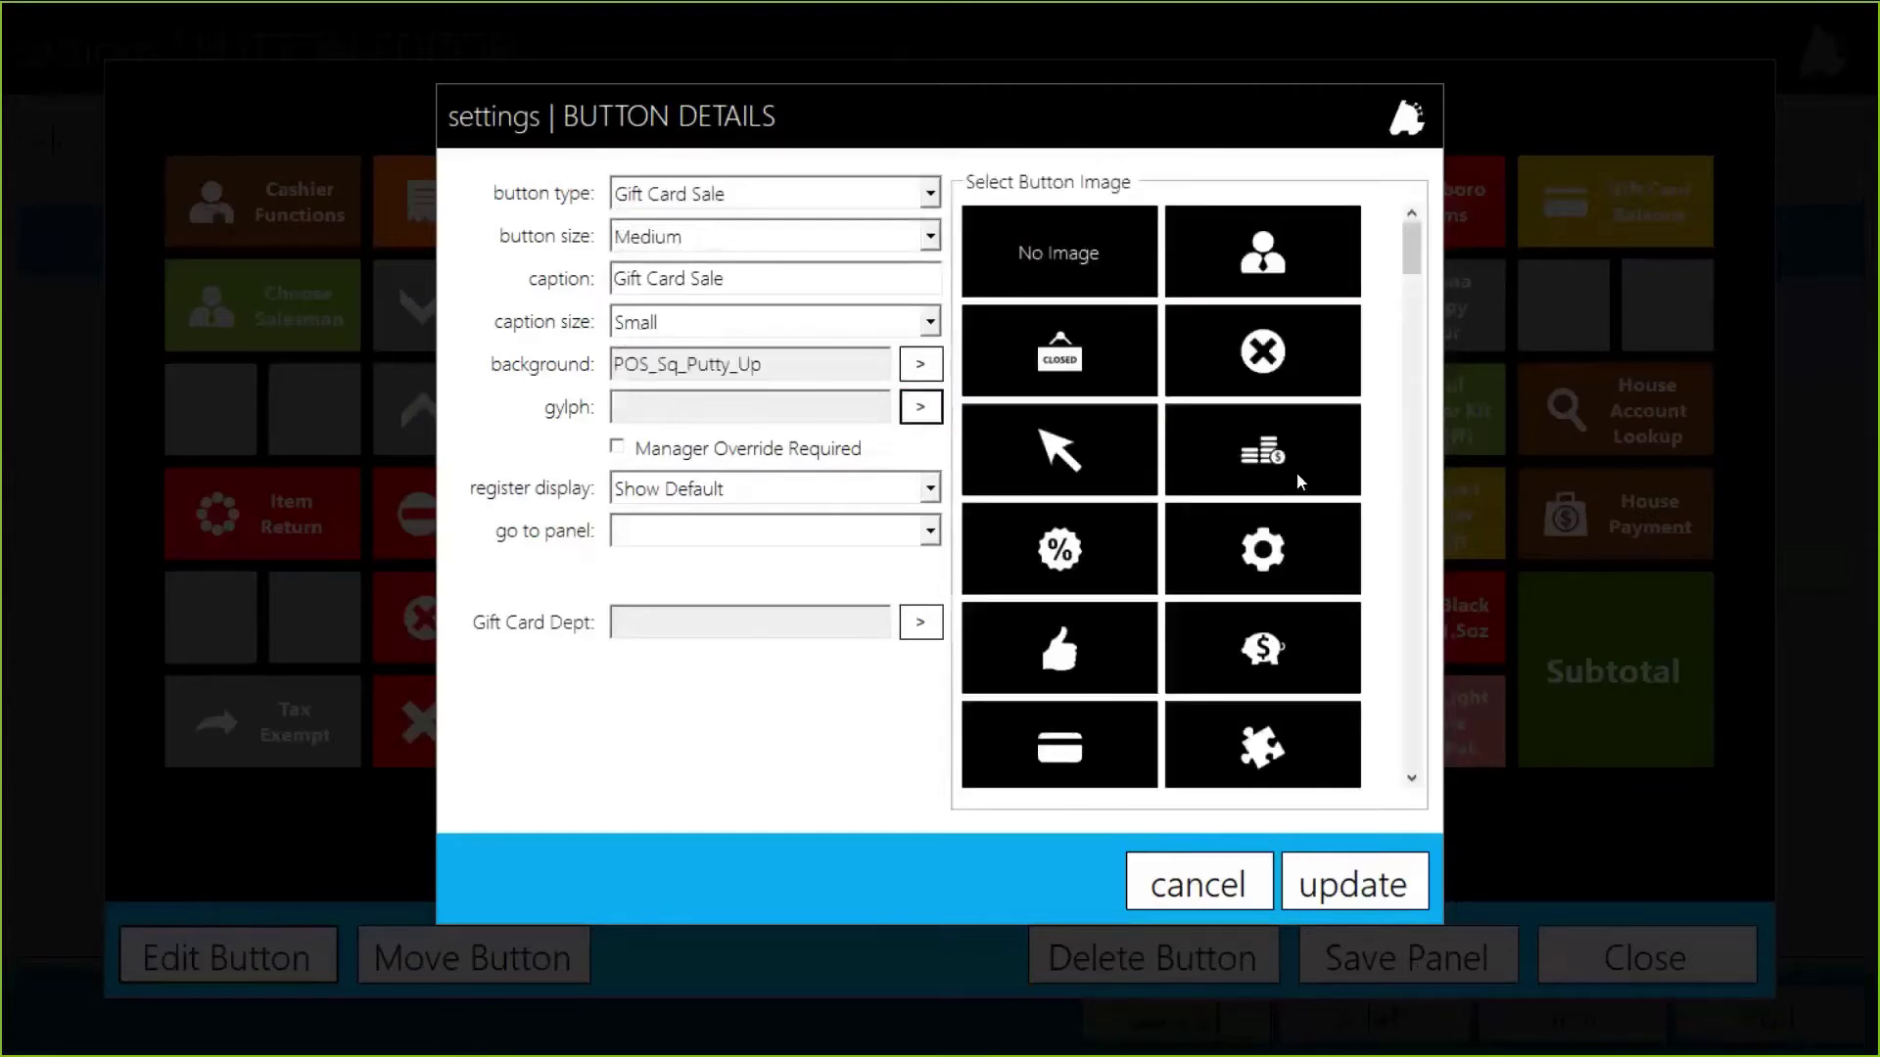
scroll(1274, 540, "down", 10)
scroll(1275, 544, "down", 10)
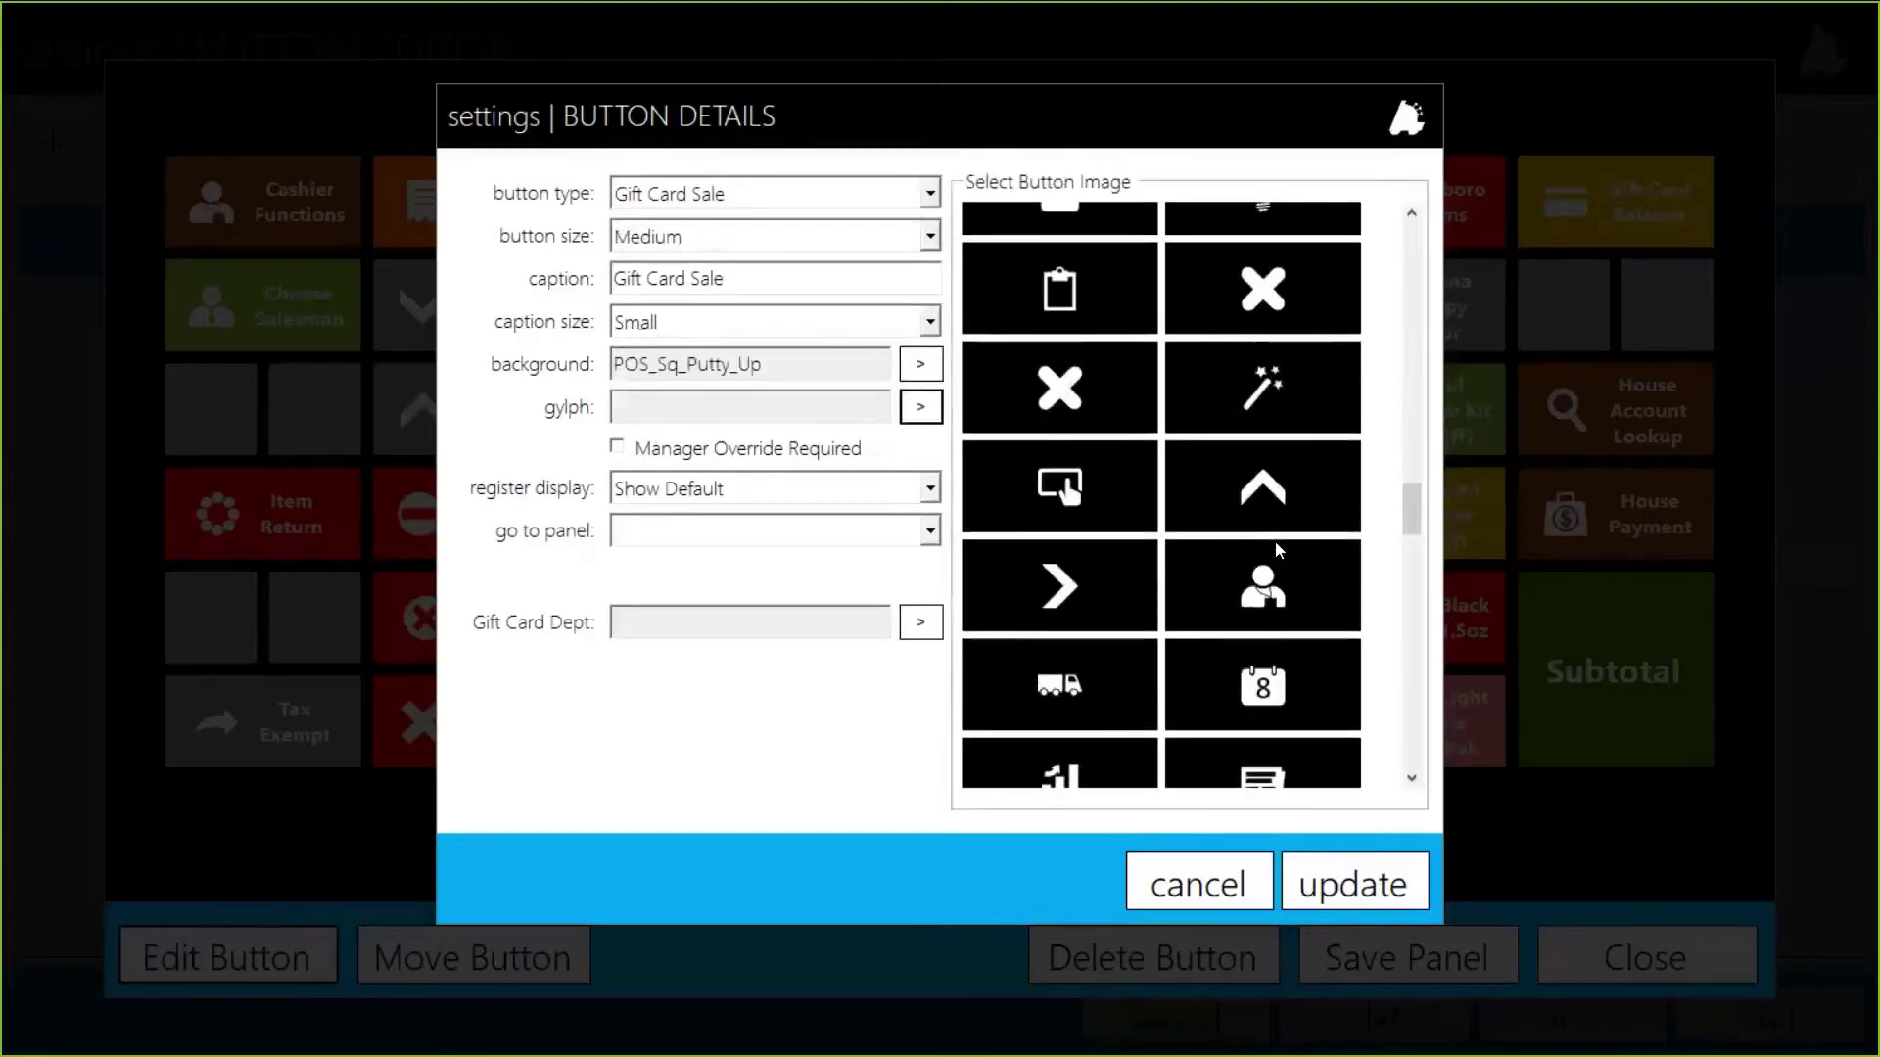
left_click(1124, 592)
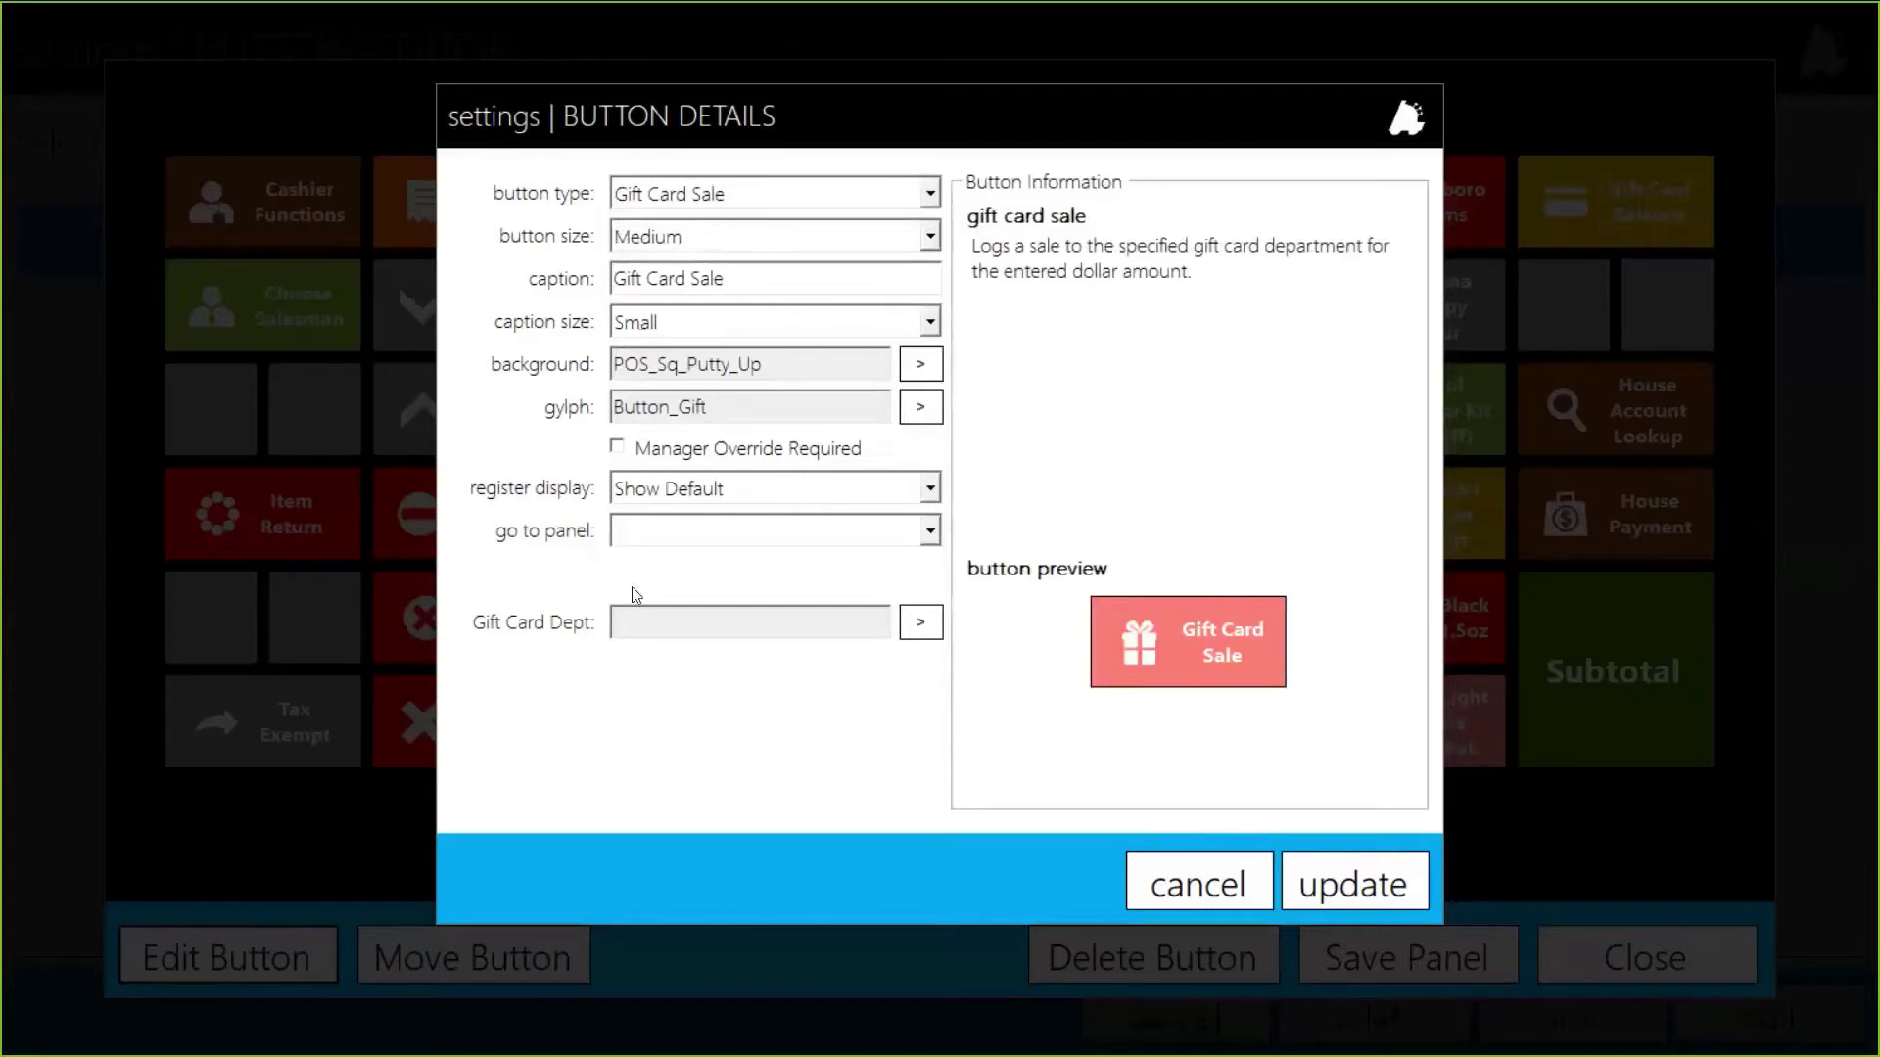
Step: Assign the 2 - GIFT CARDS department to the button and apply the settings
left_click(648, 630)
left_click(925, 621)
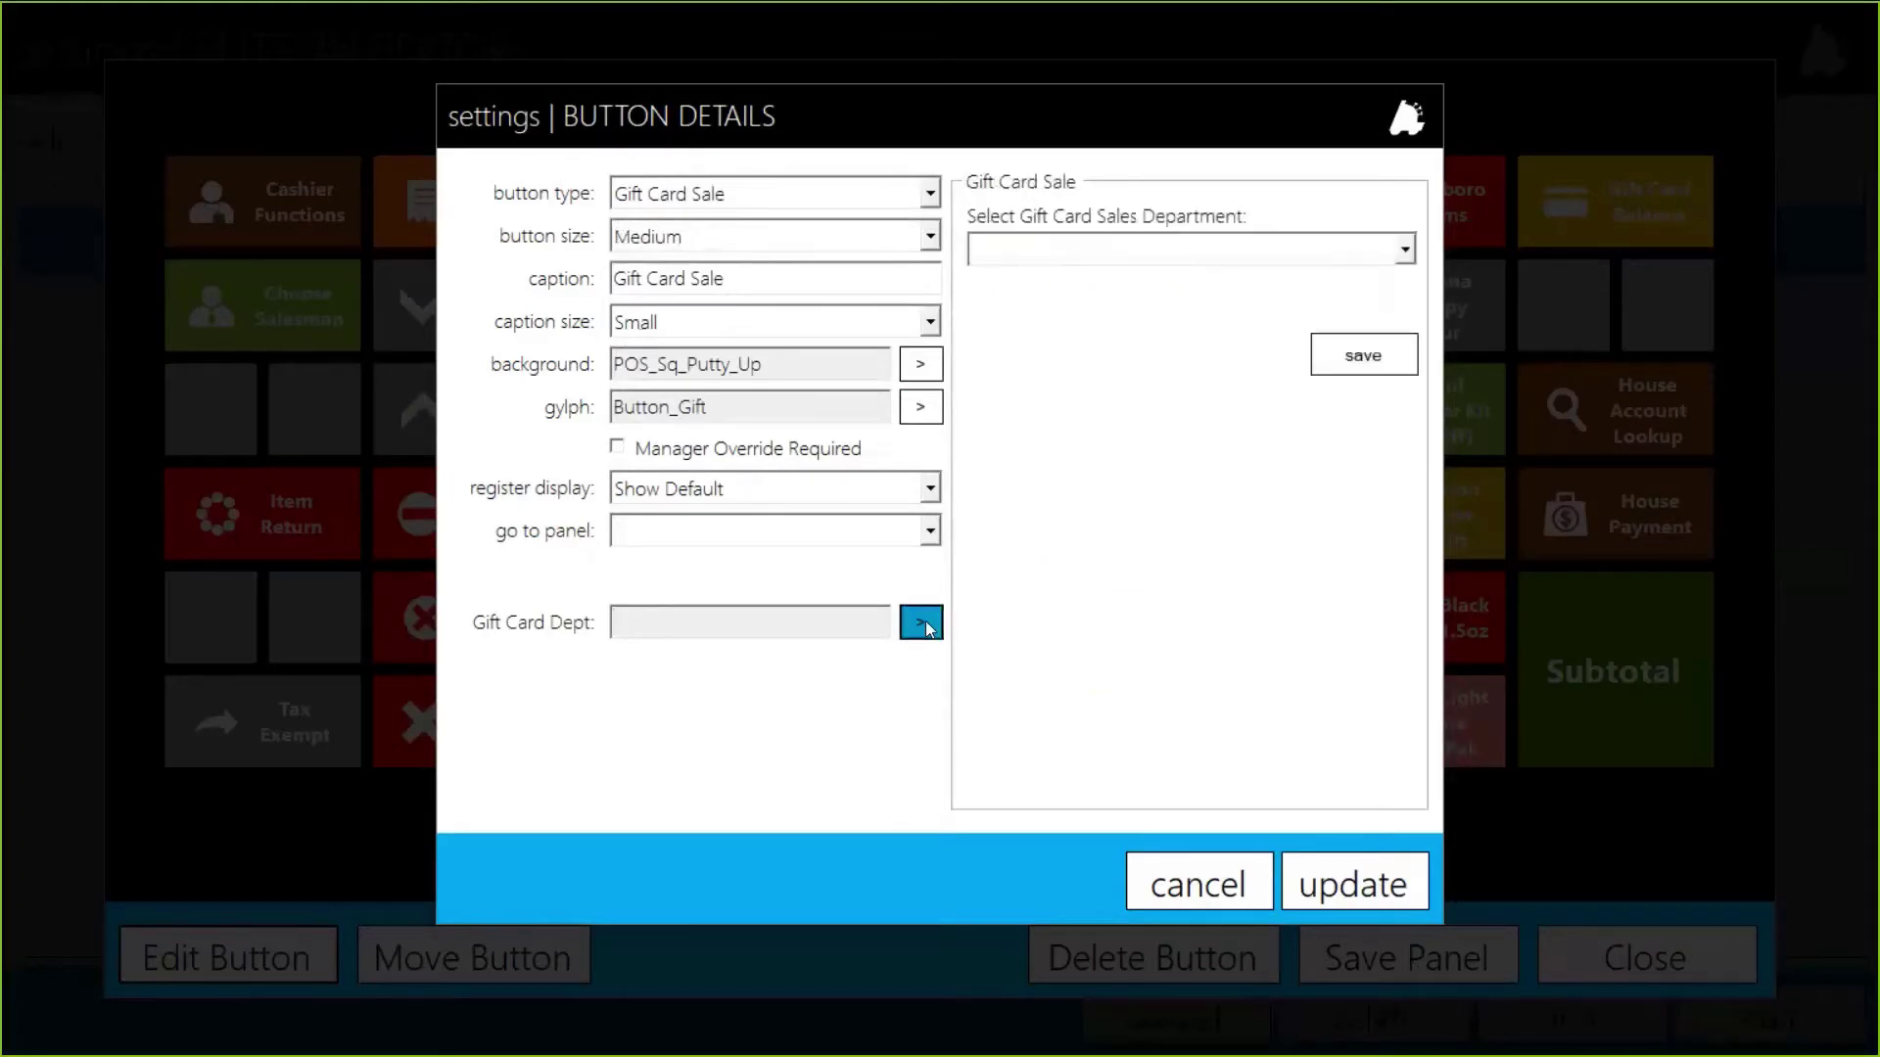
left_click(1067, 256)
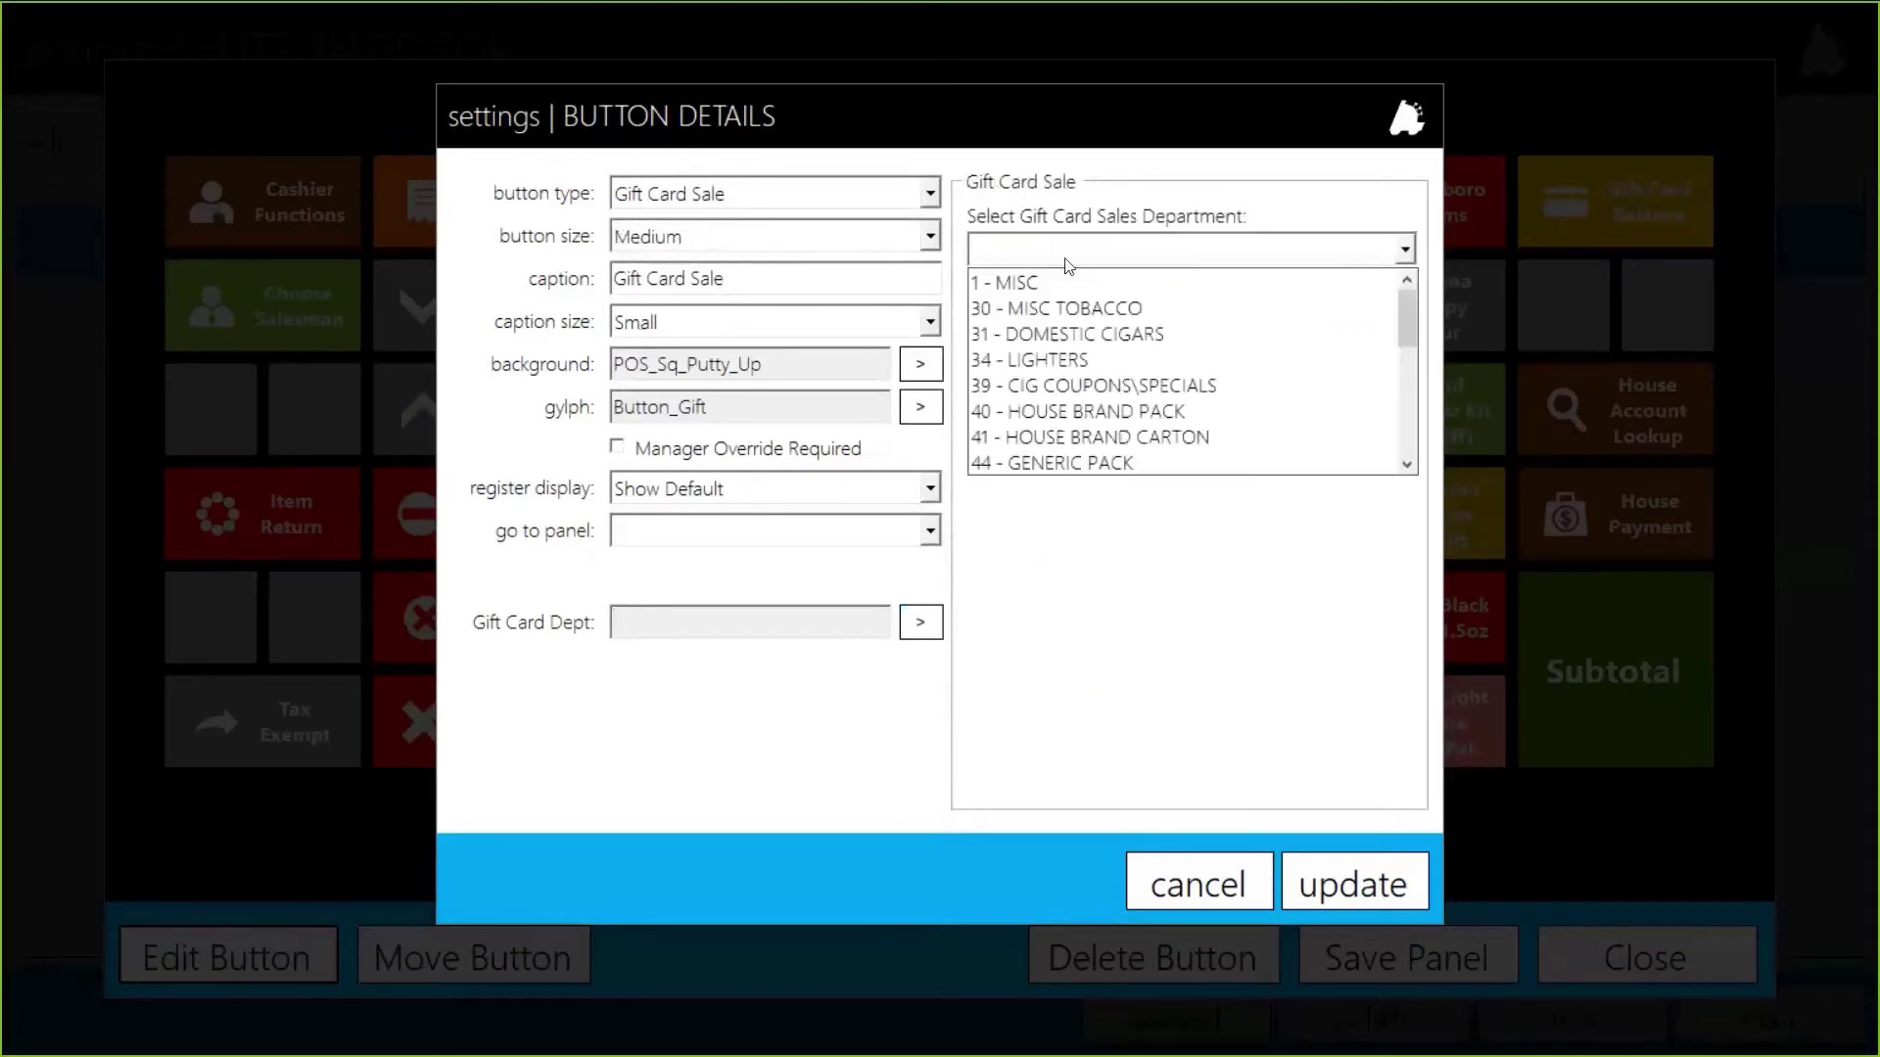
scroll(1082, 362, "down", 3)
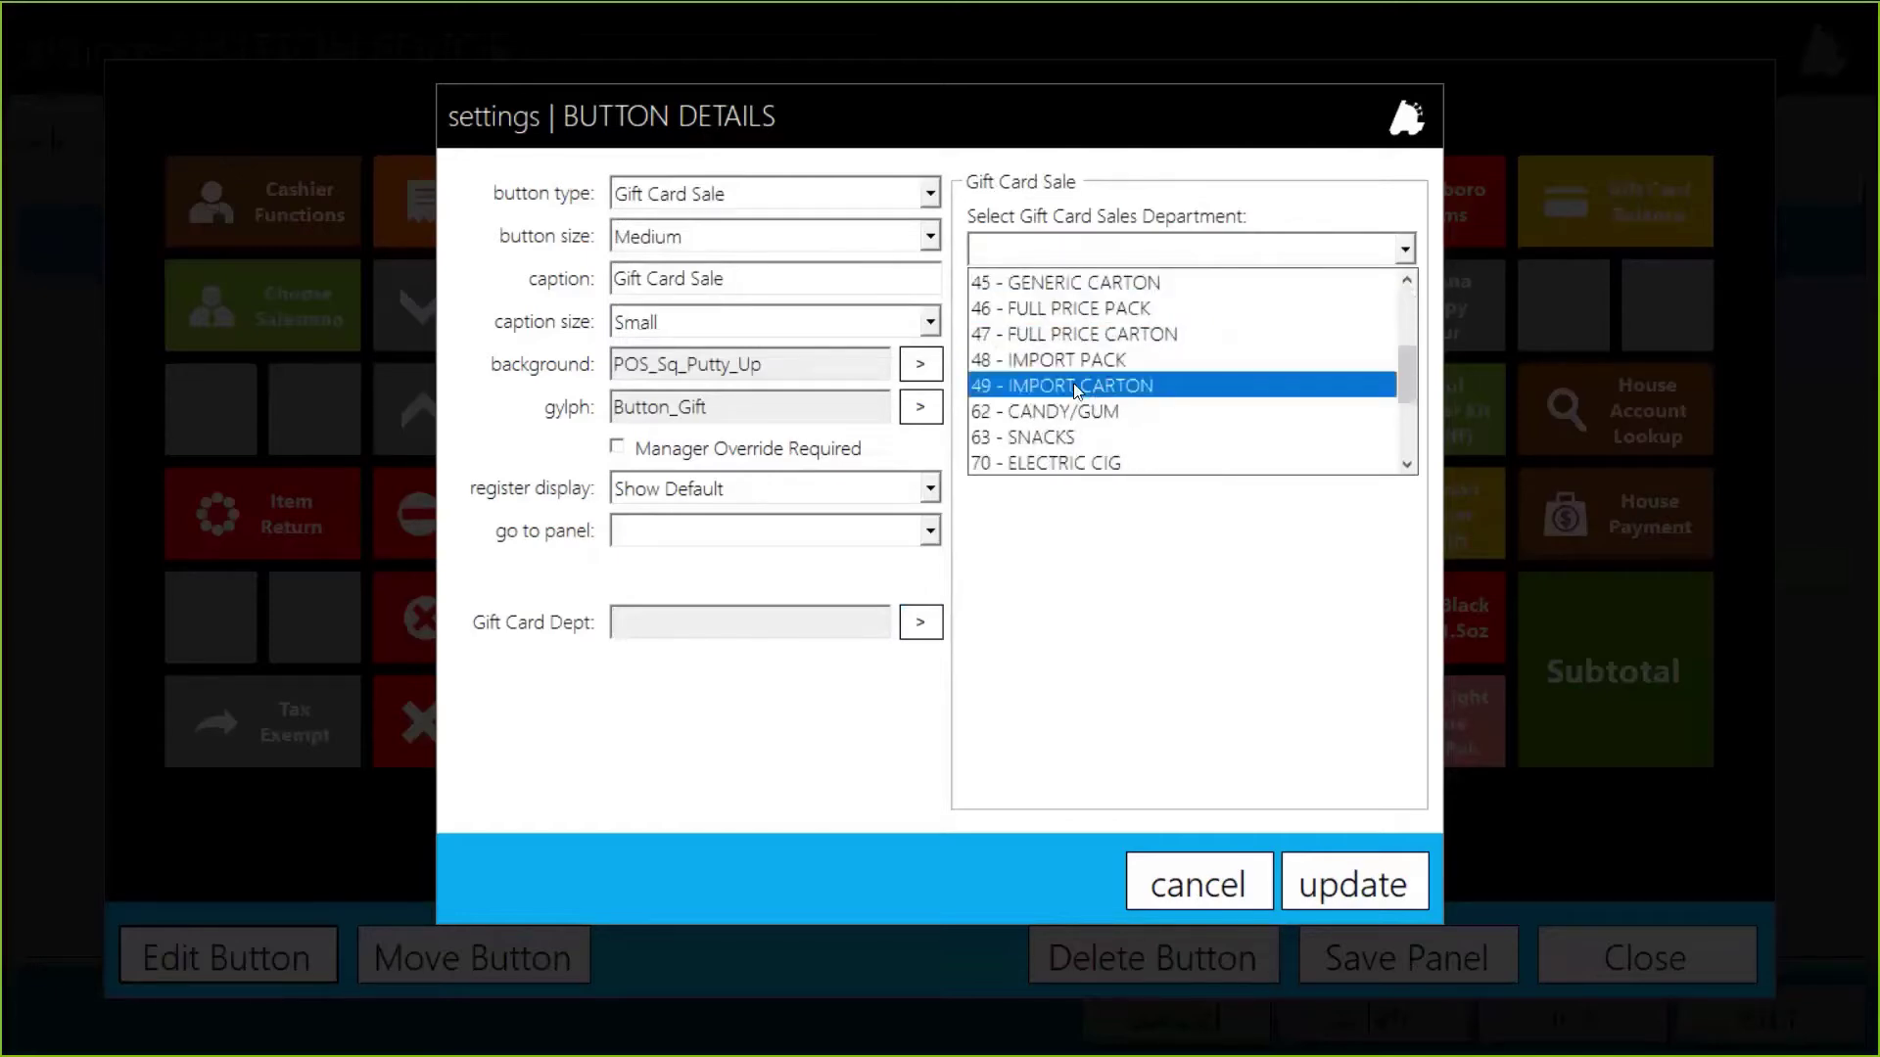
scroll(1078, 390, "down", 1)
scroll(1072, 381, "down", 1)
left_click(1056, 361)
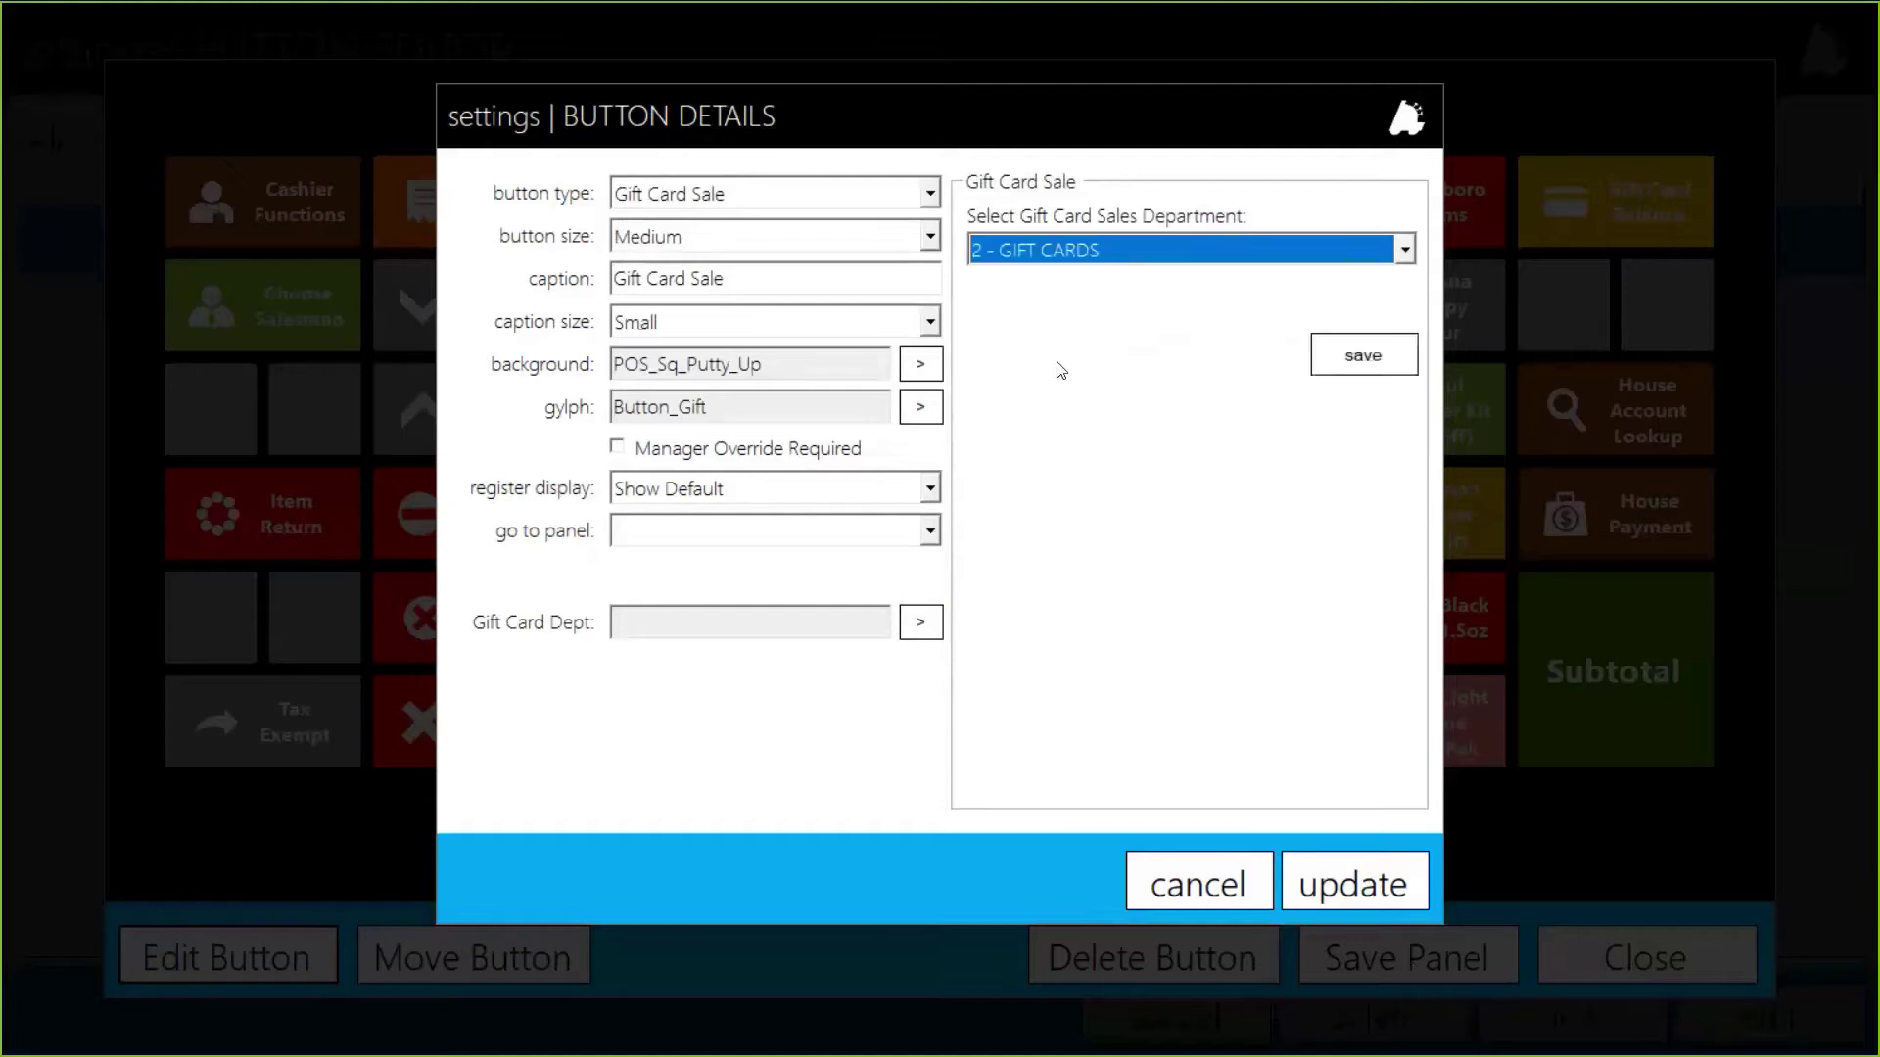
left_click(1411, 358)
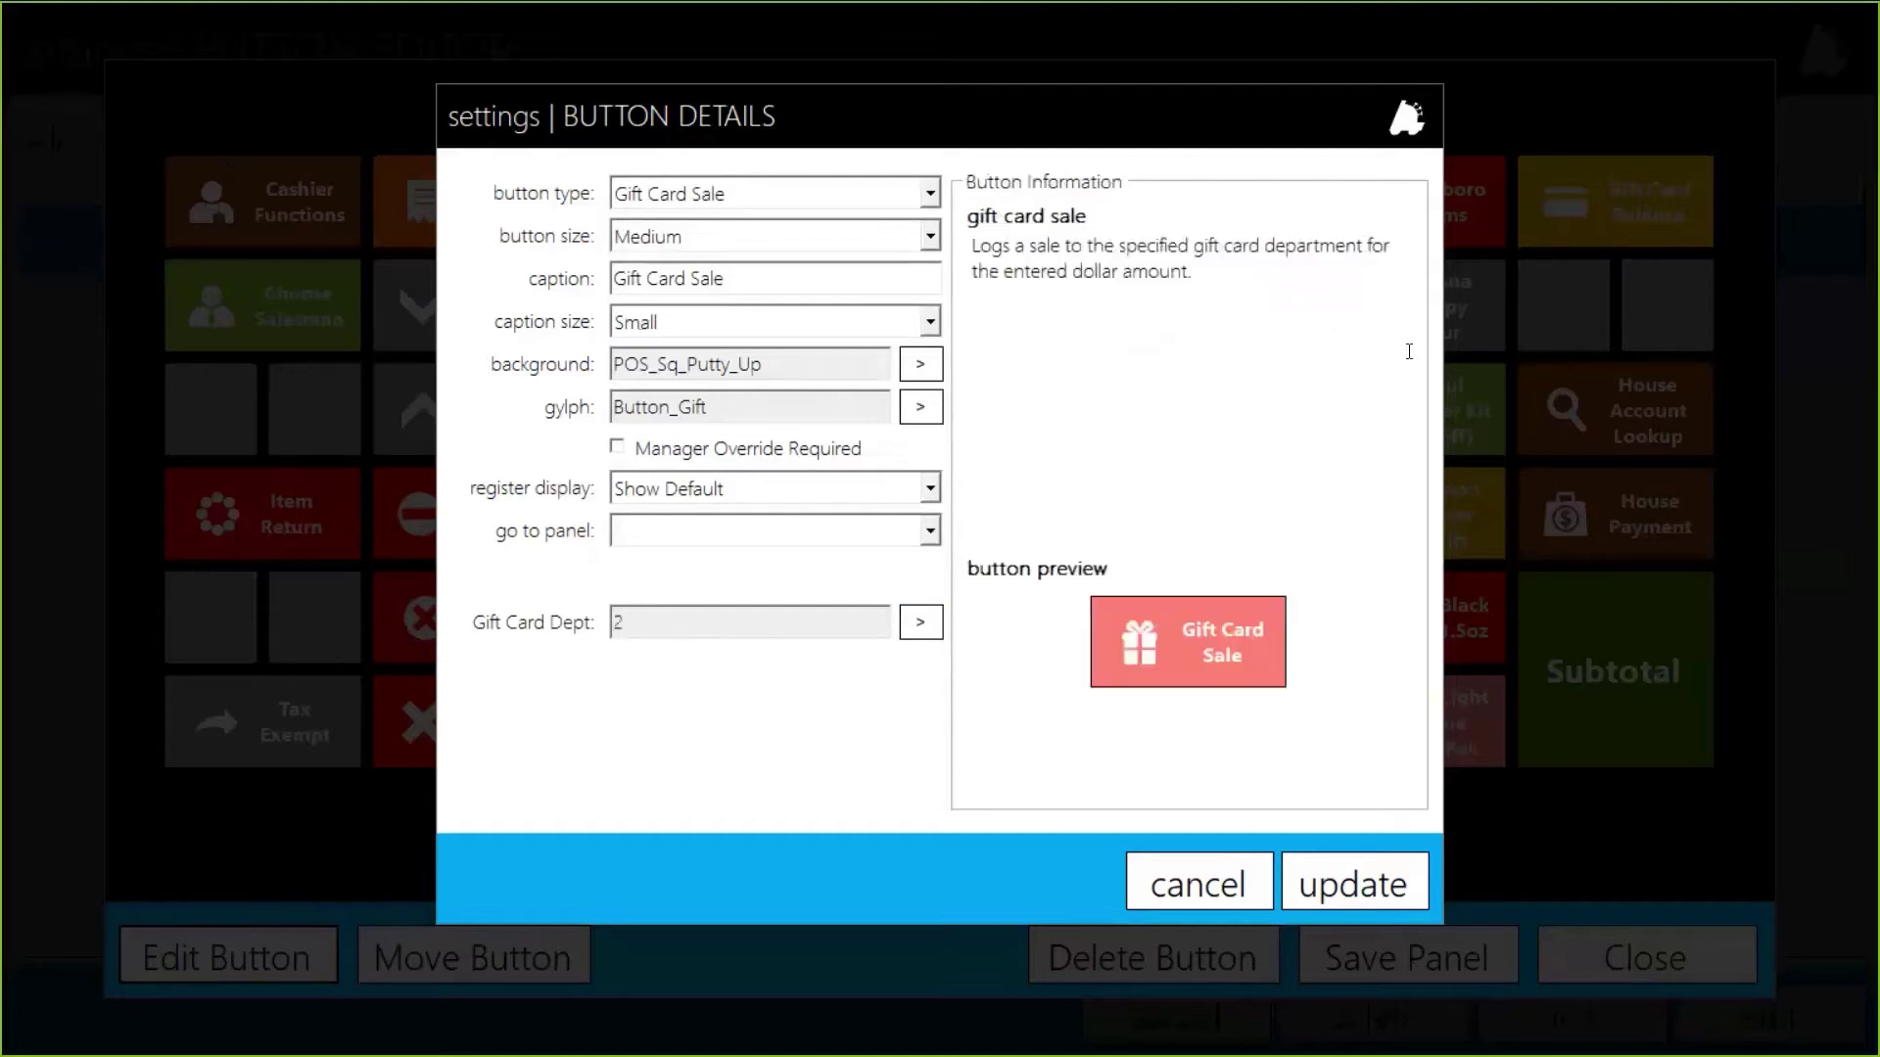
left_click(1371, 876)
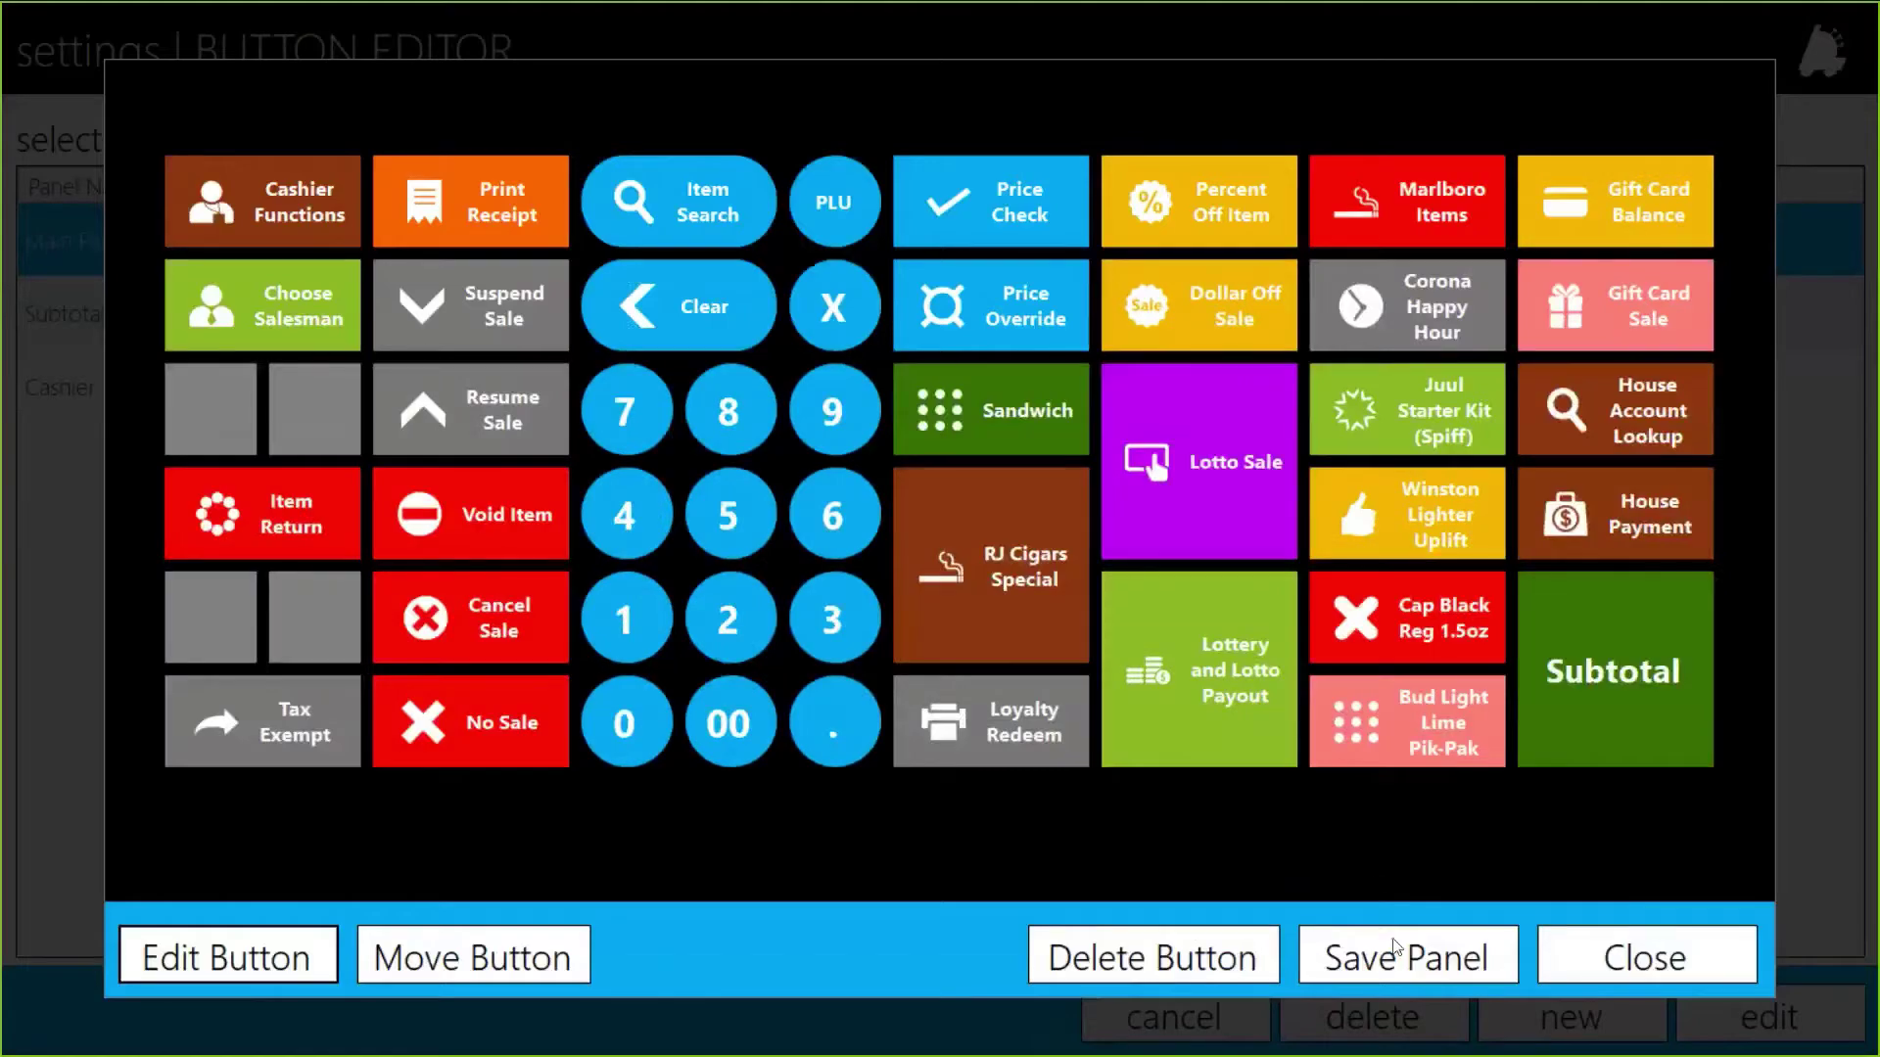
Step: Save the Main Panel, then Save Panels To DB from Register Settings and close settings
left_click(1392, 947)
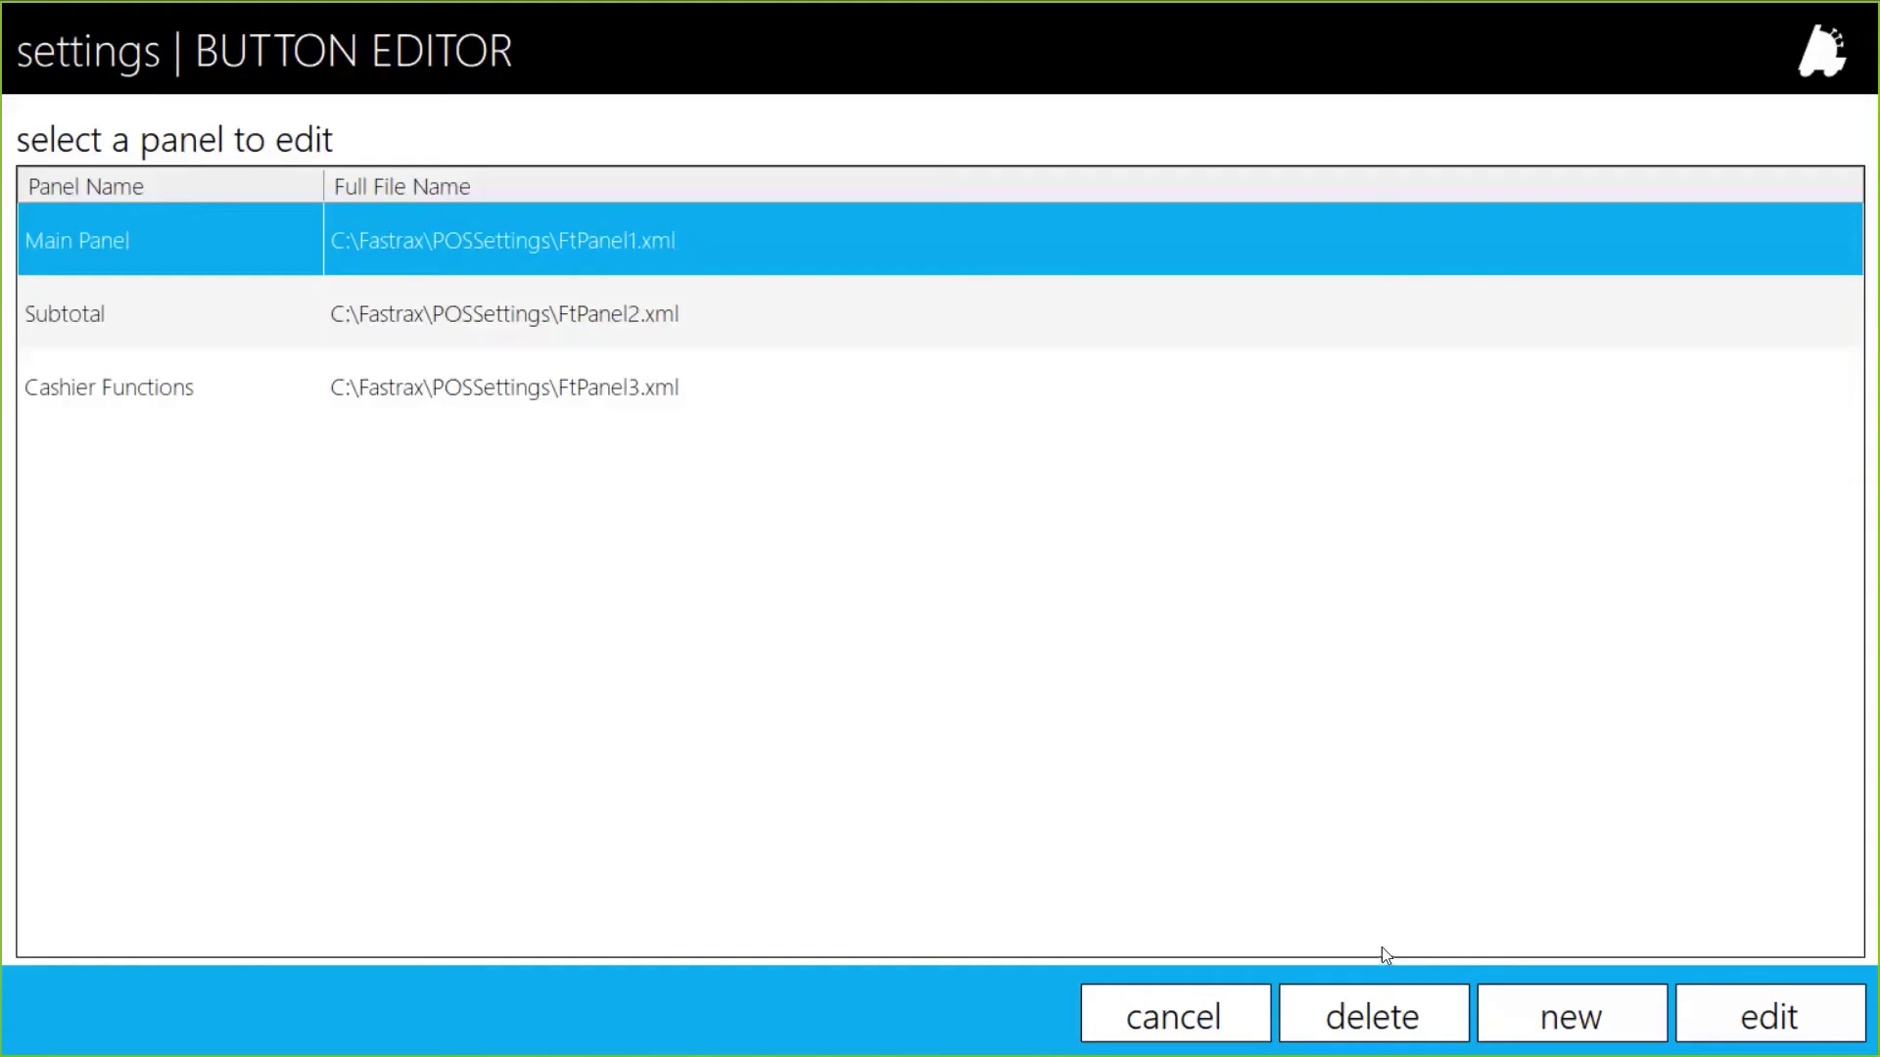
left_click(1211, 1013)
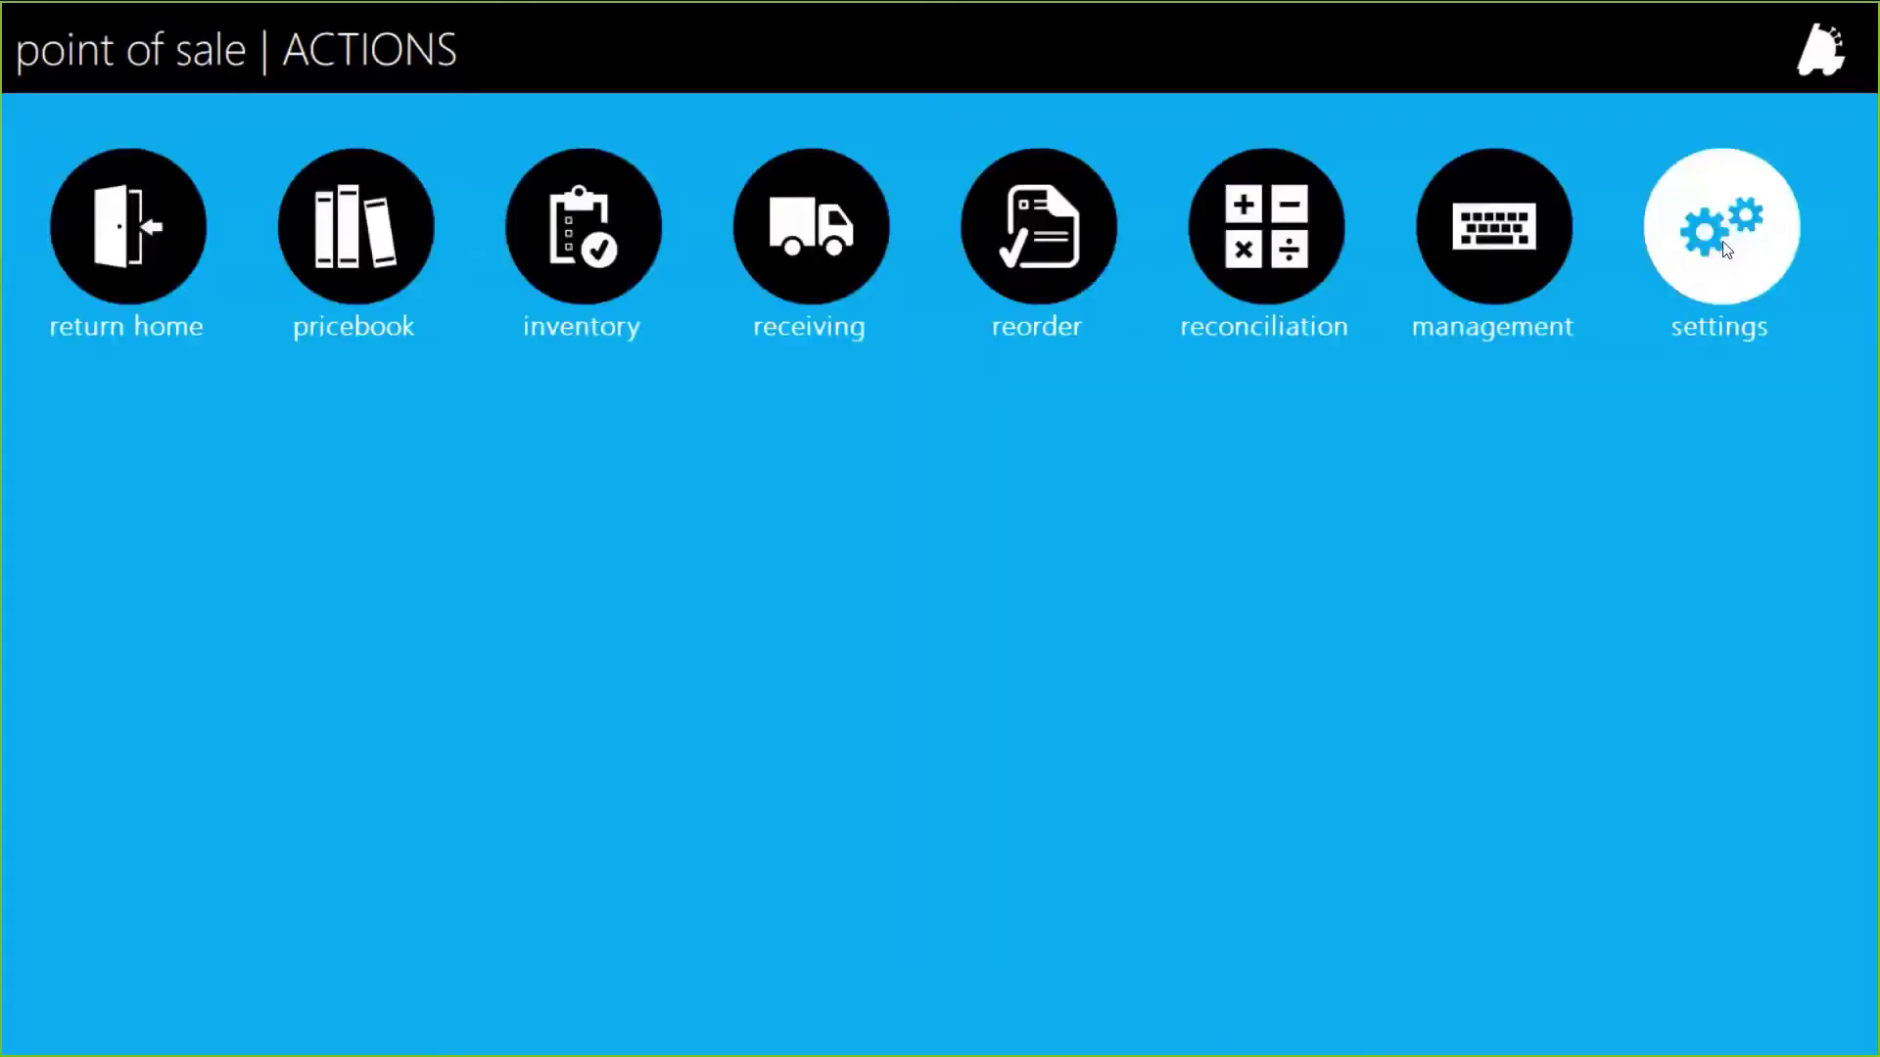
left_click(1726, 250)
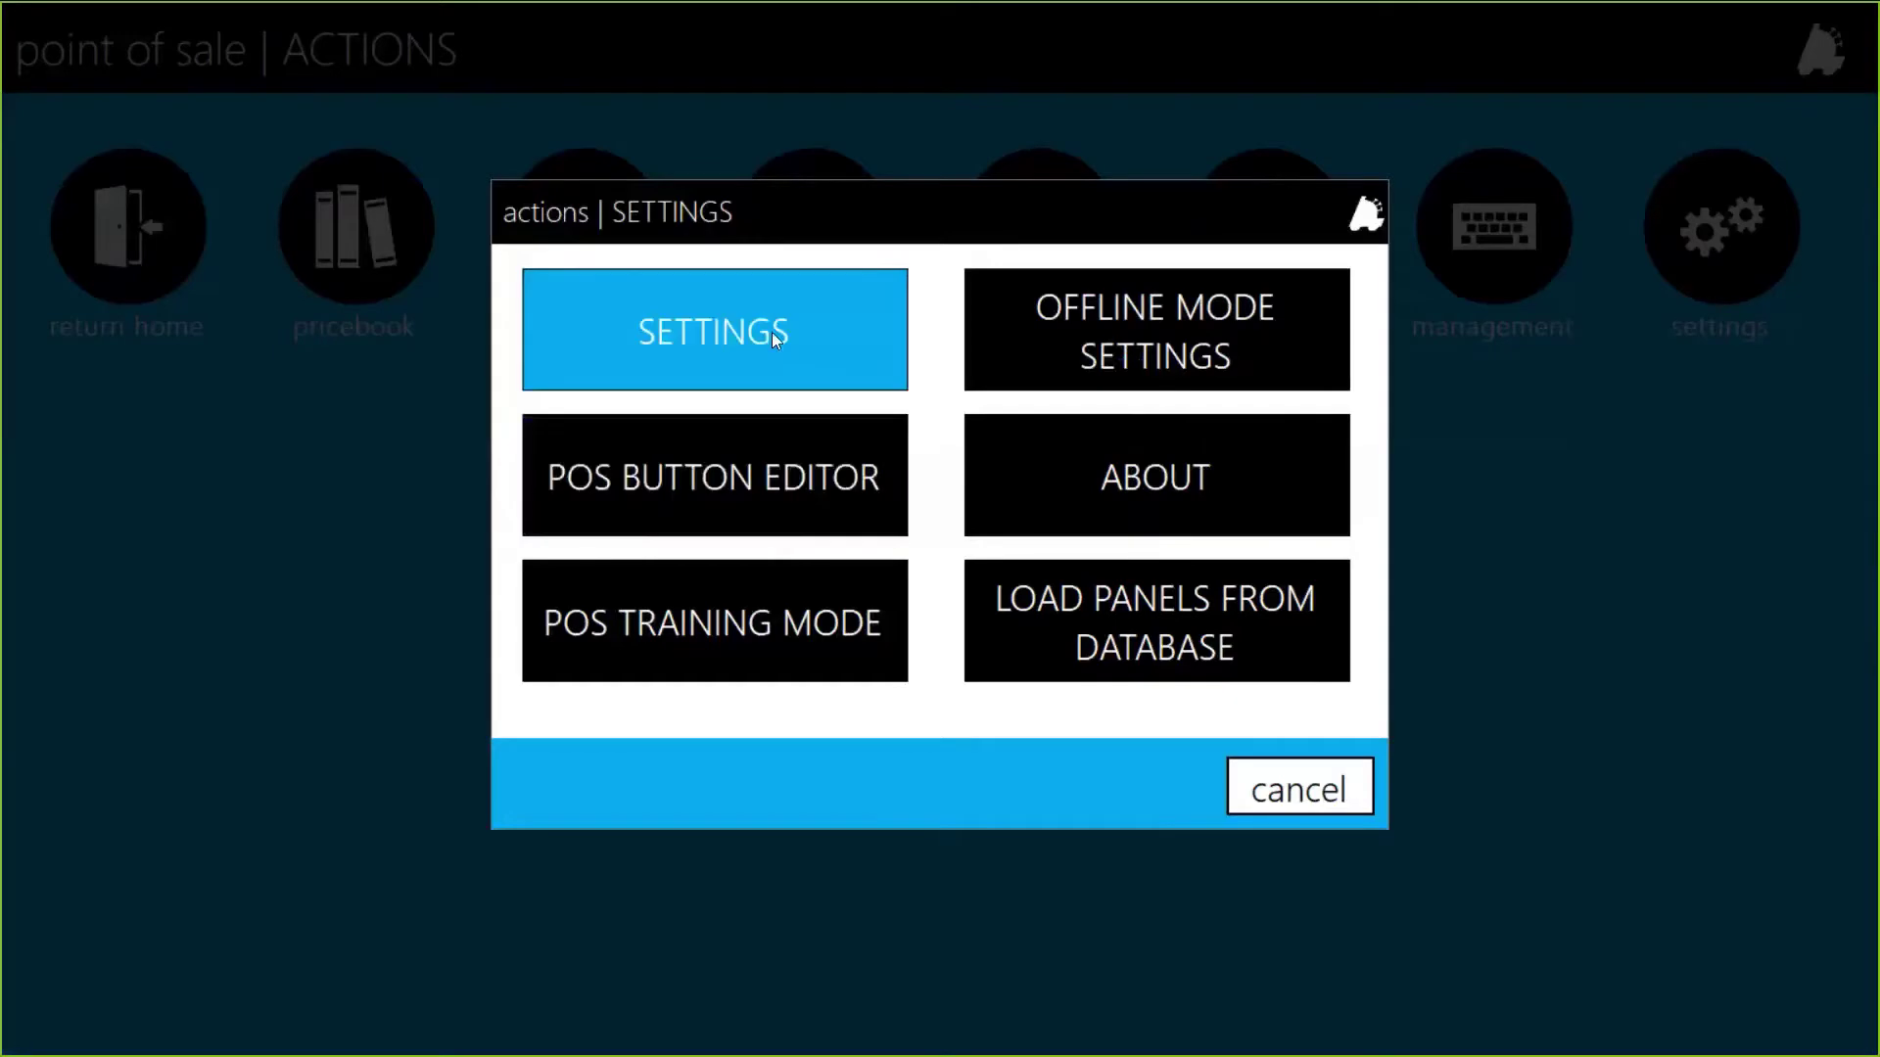
left_click(772, 331)
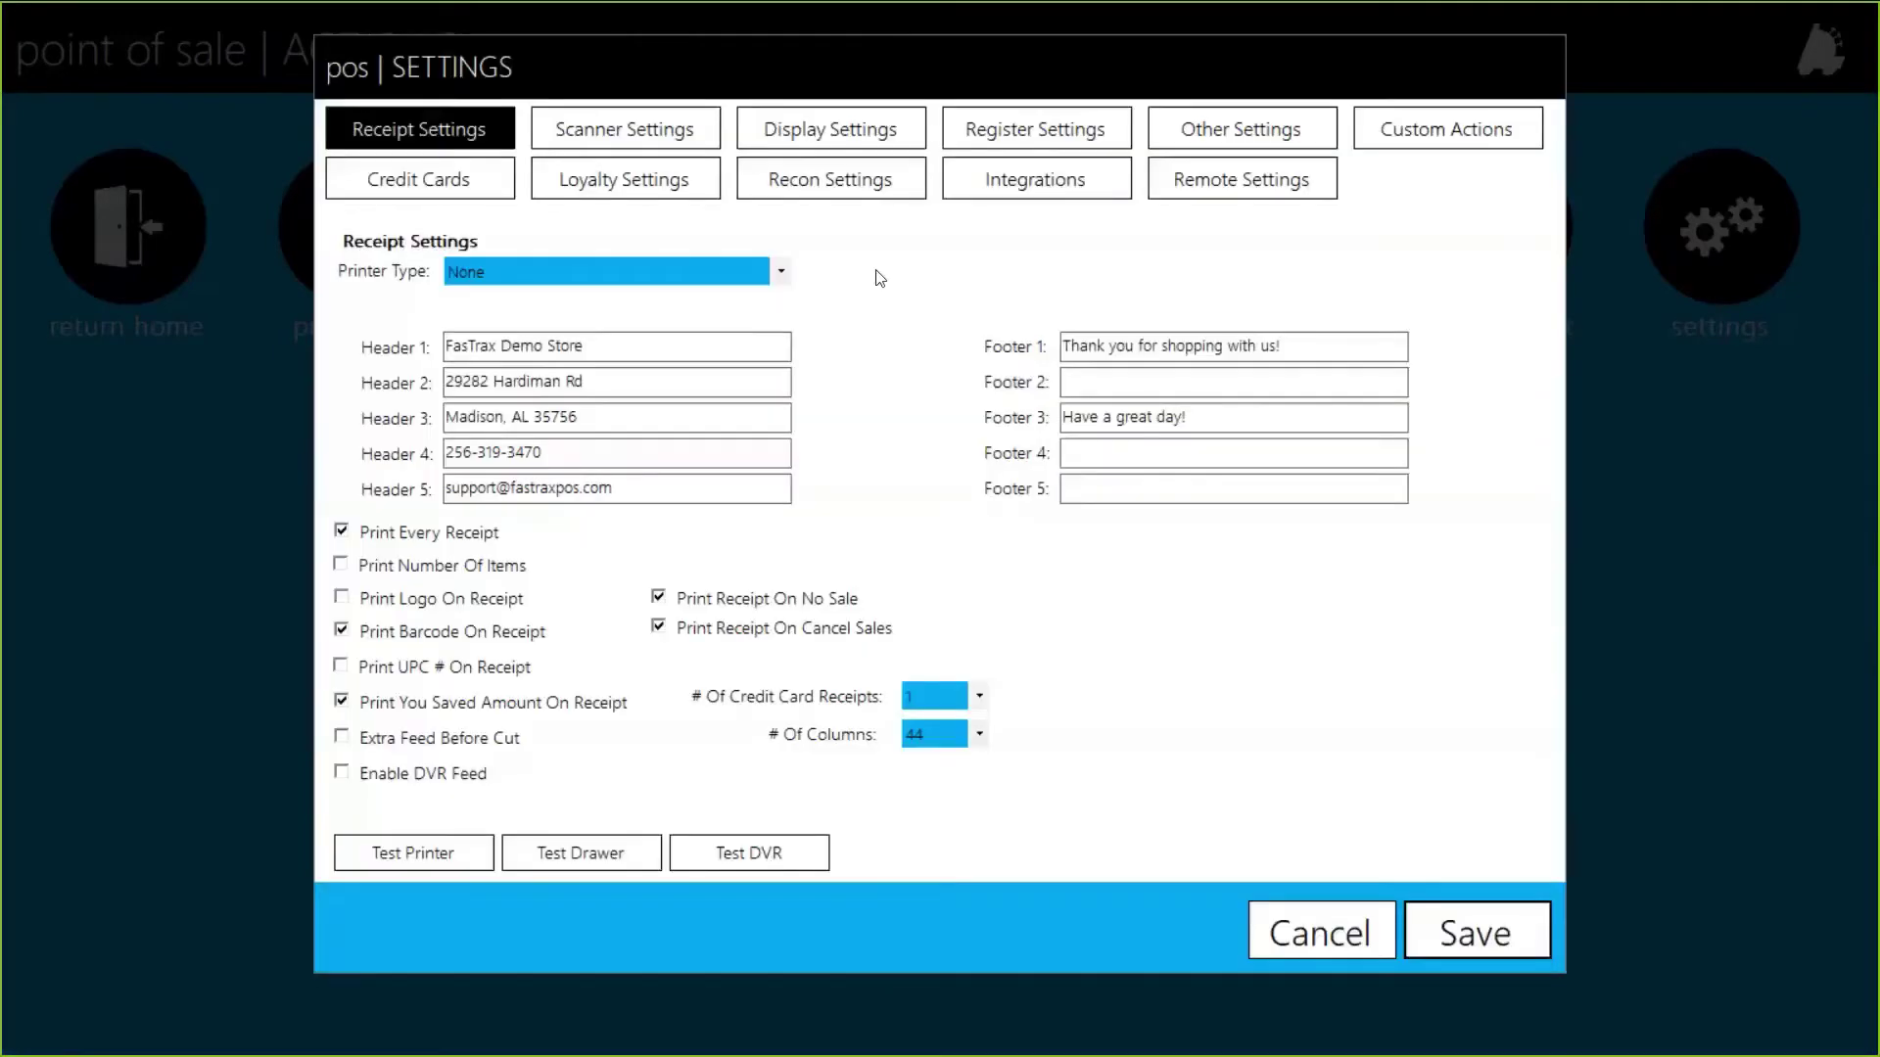
left_click(1042, 138)
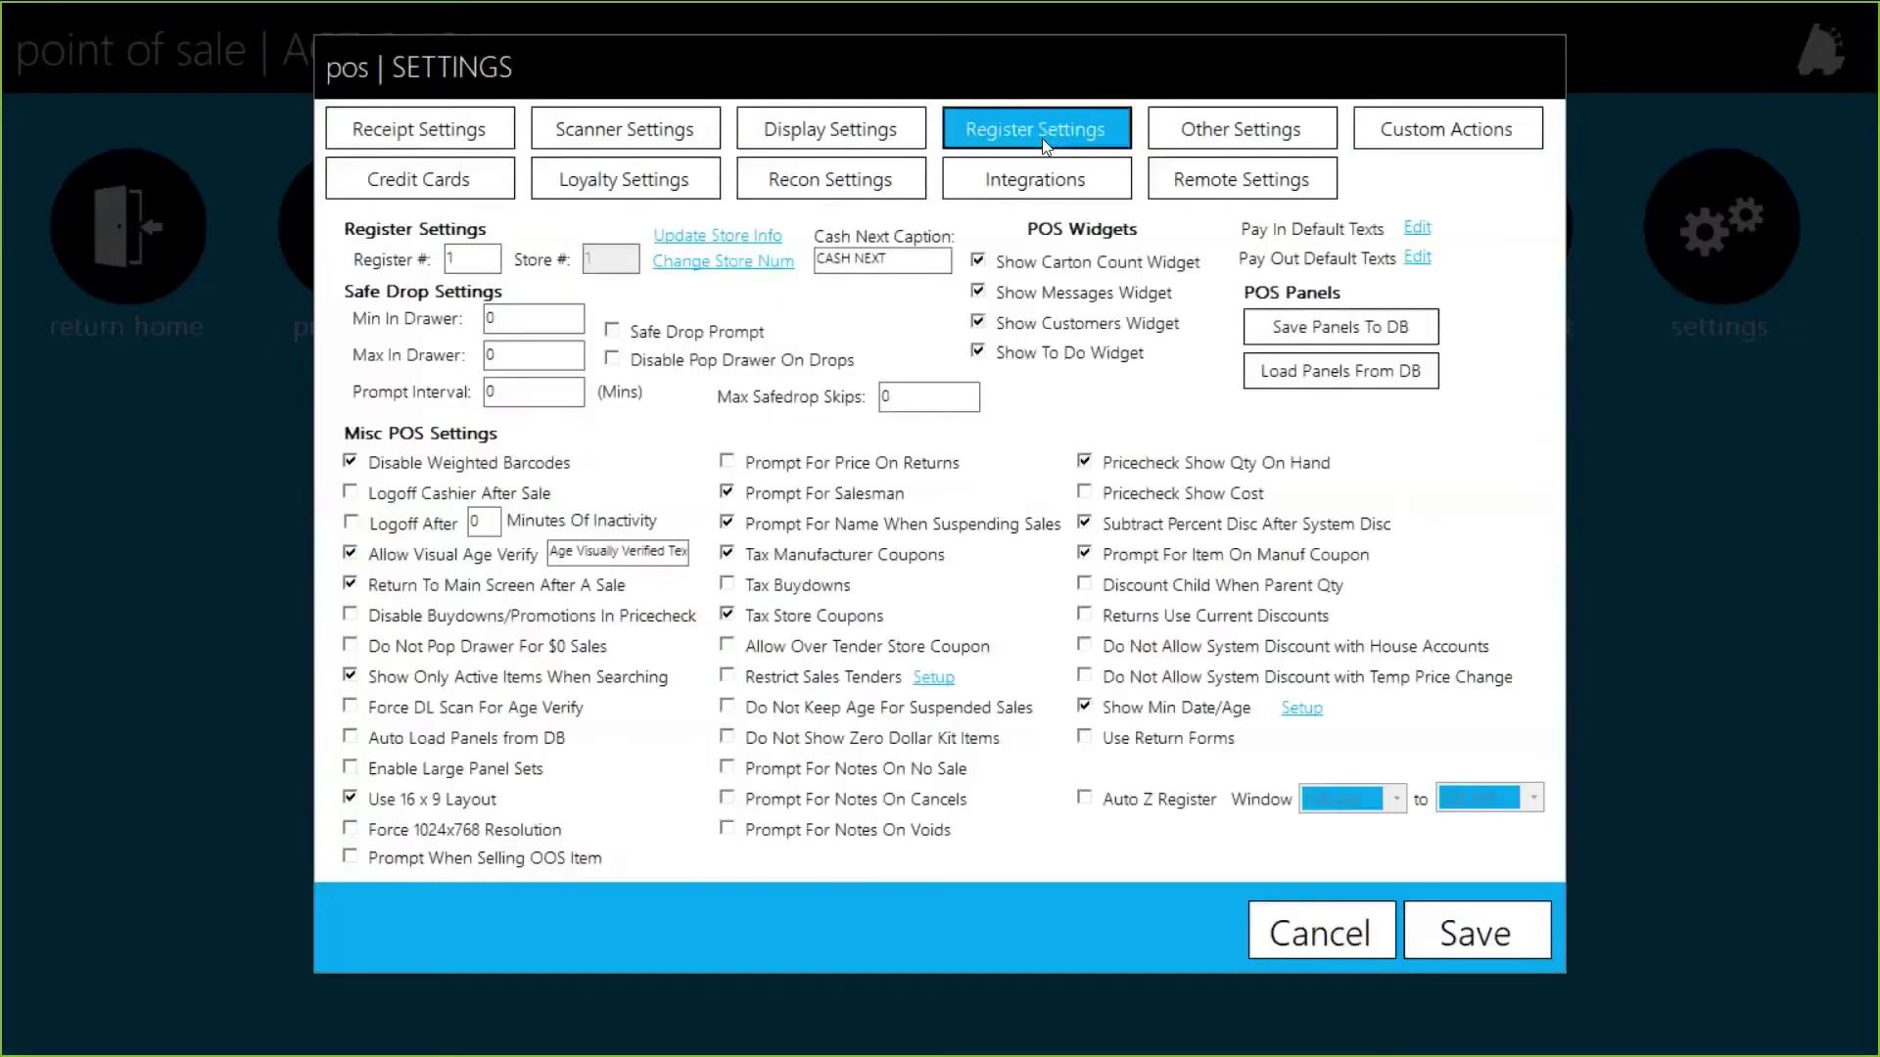
left_click(1371, 319)
left_click(988, 583)
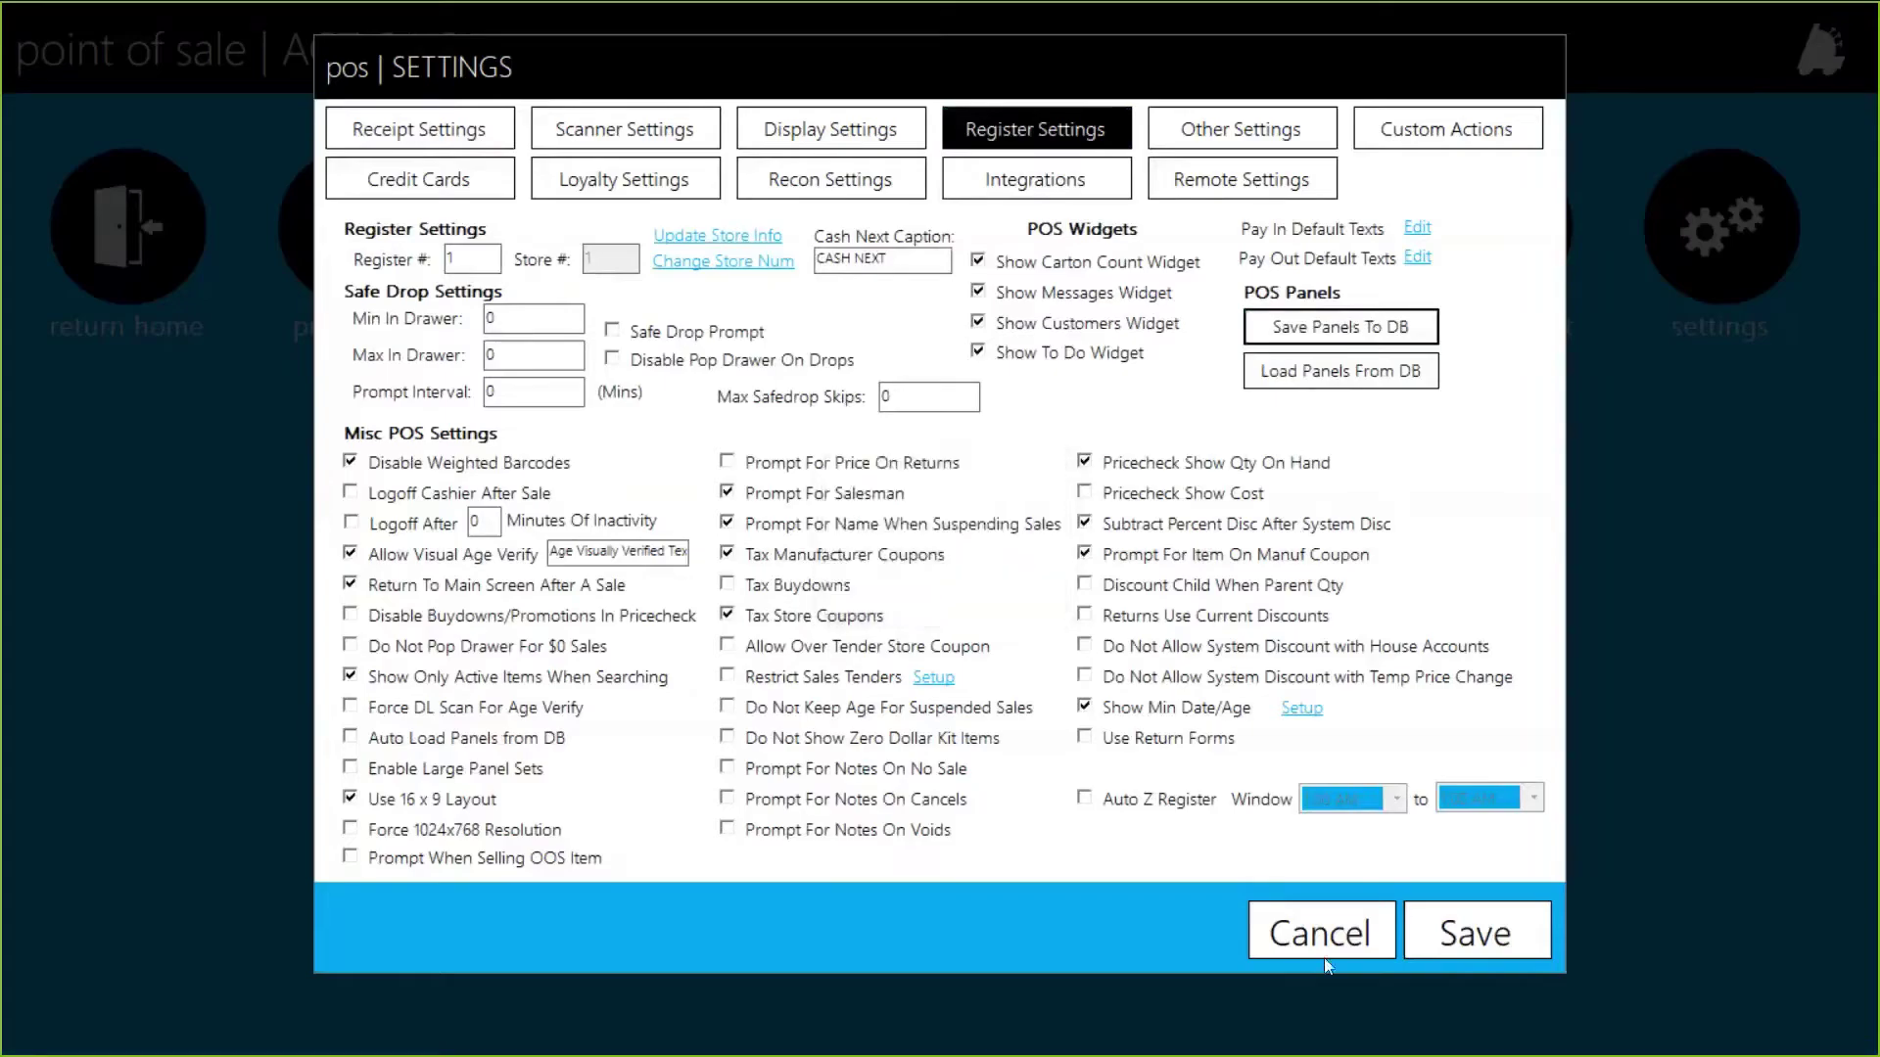
left_click(1324, 958)
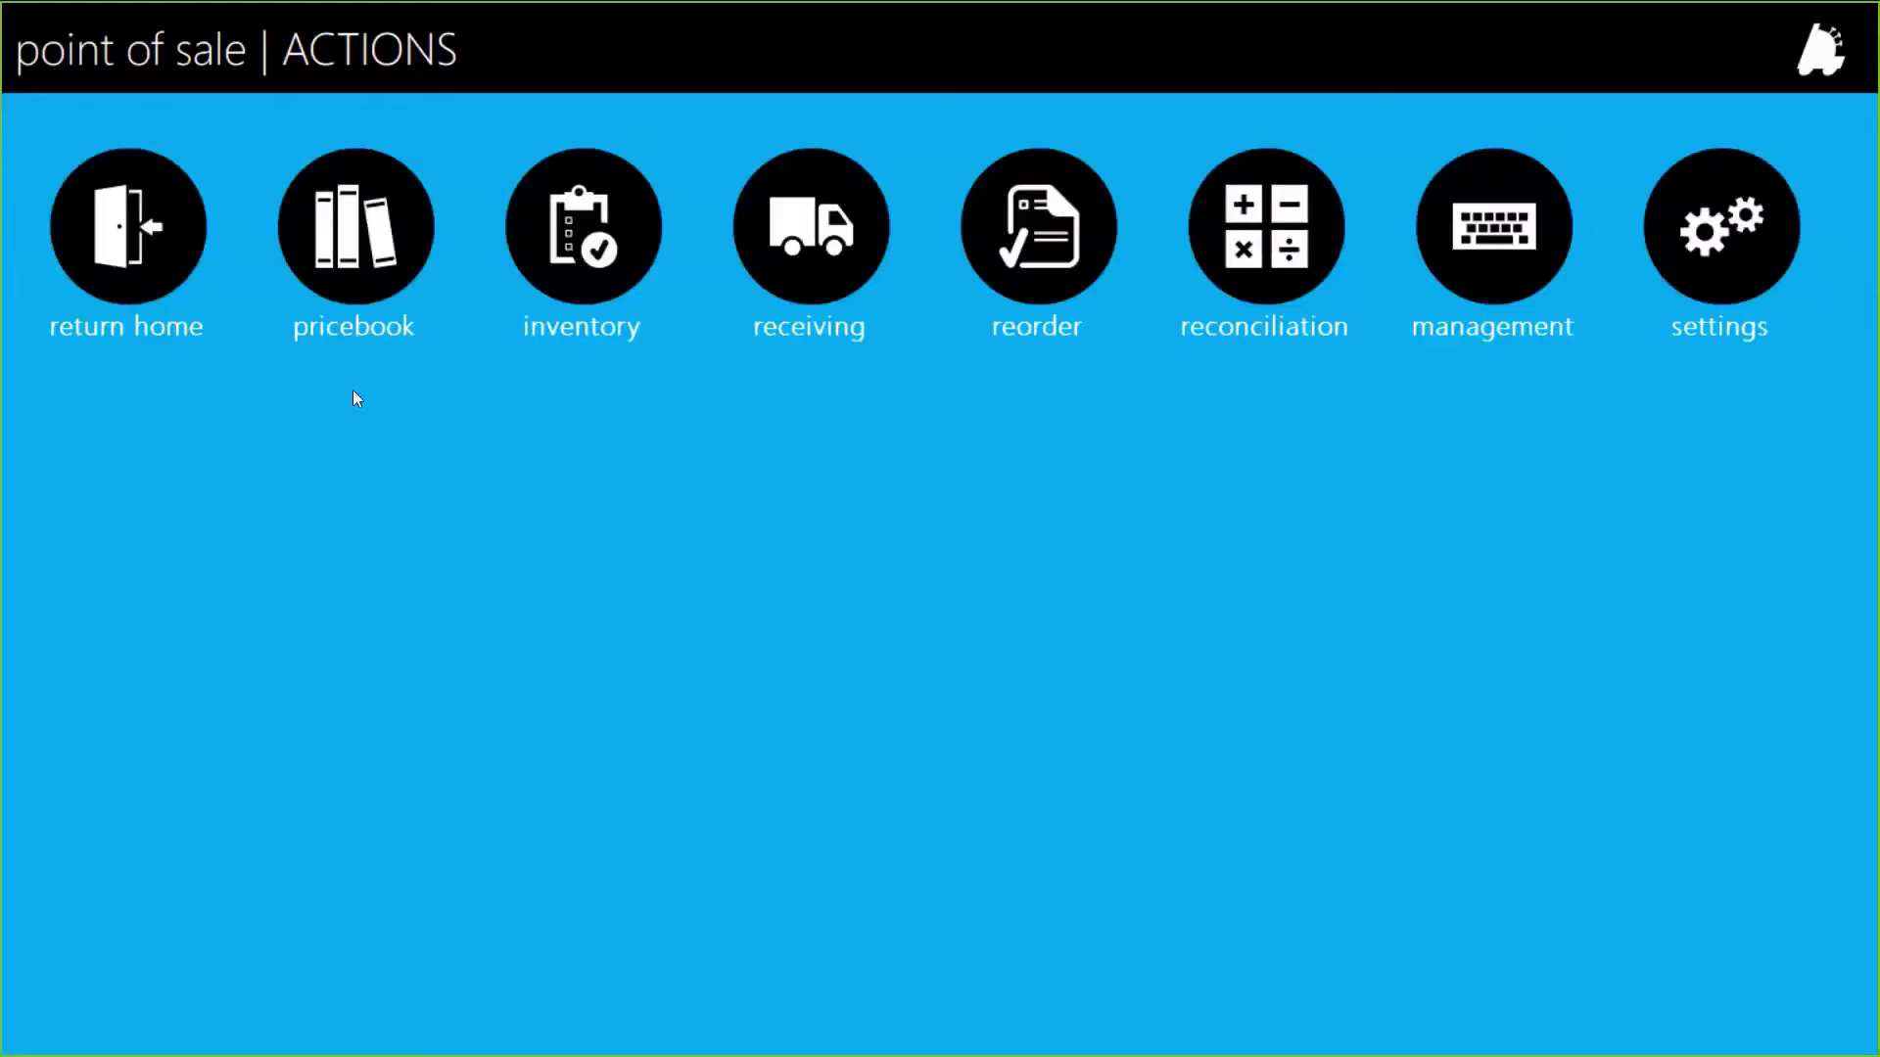
left_click(172, 285)
left_click(125, 199)
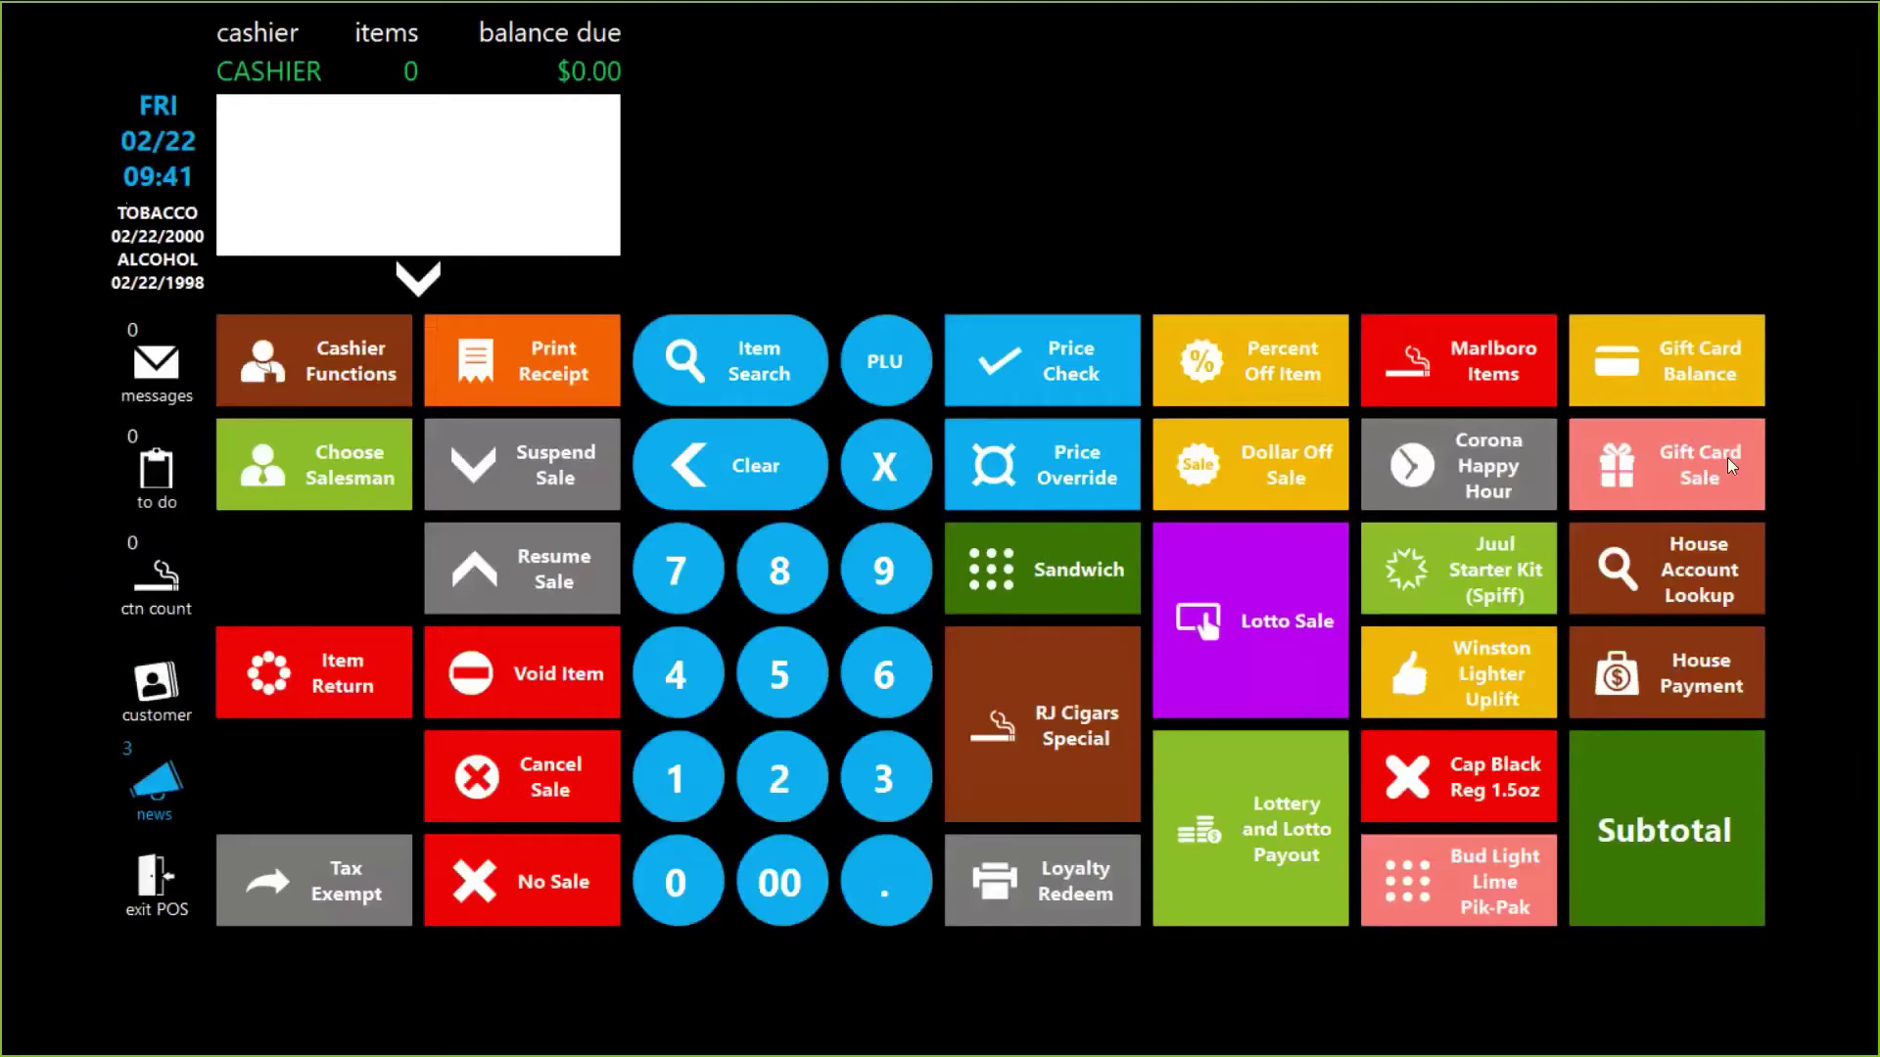
left_click(1707, 803)
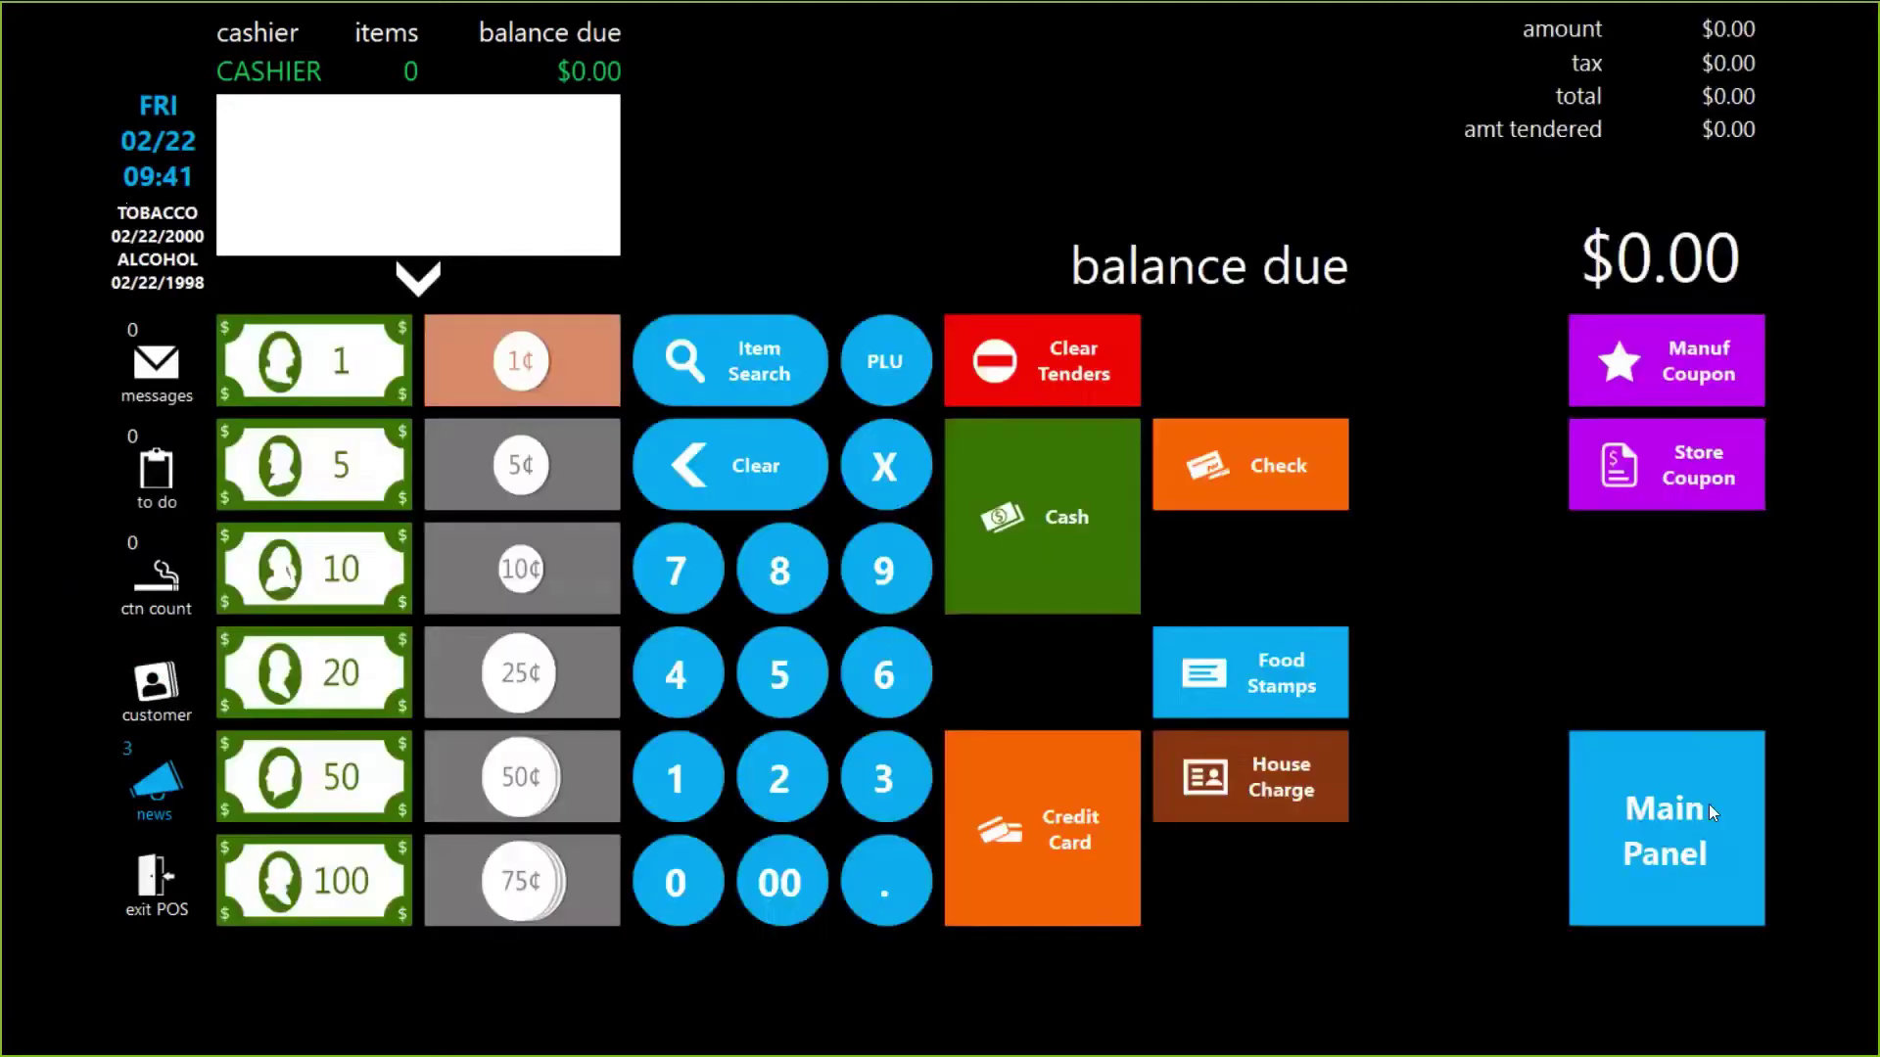
left_click(186, 893)
left_click(117, 554)
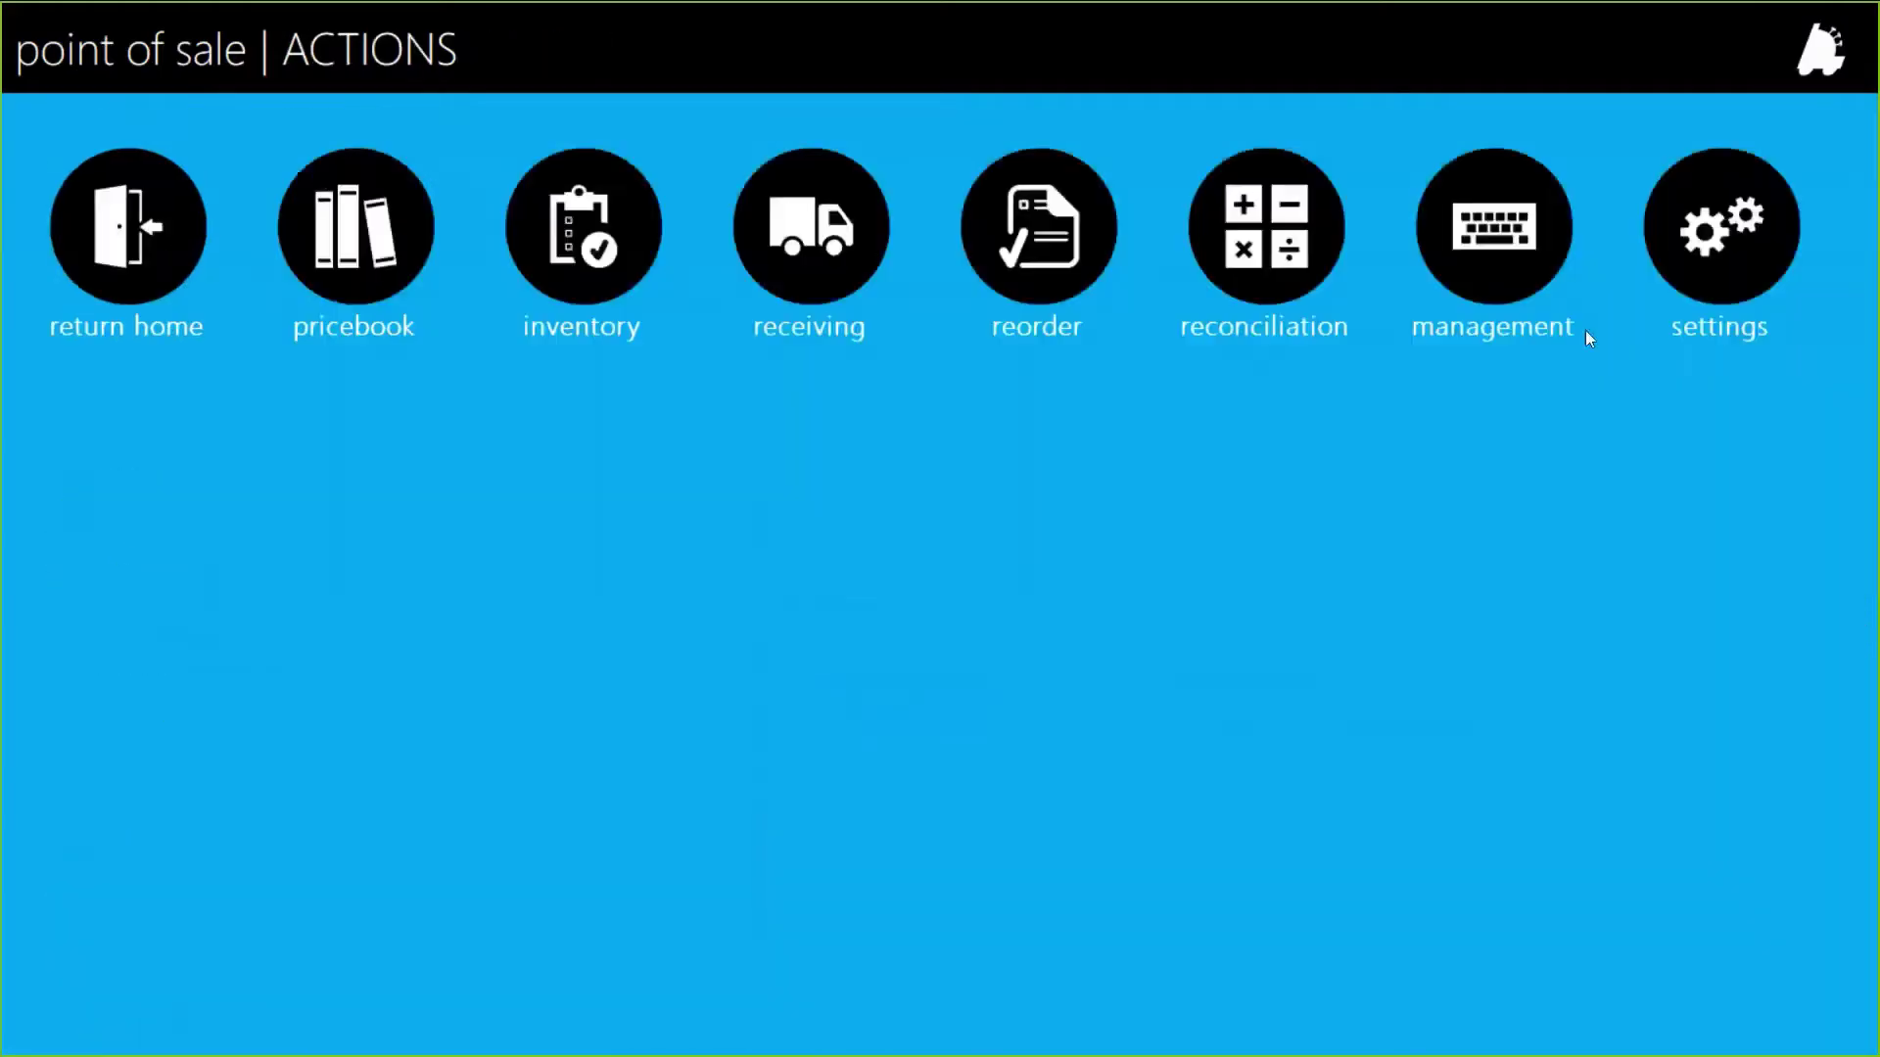
Step: Open the Subtotal panel in the POS button editor and select an empty slot
left_click(1759, 239)
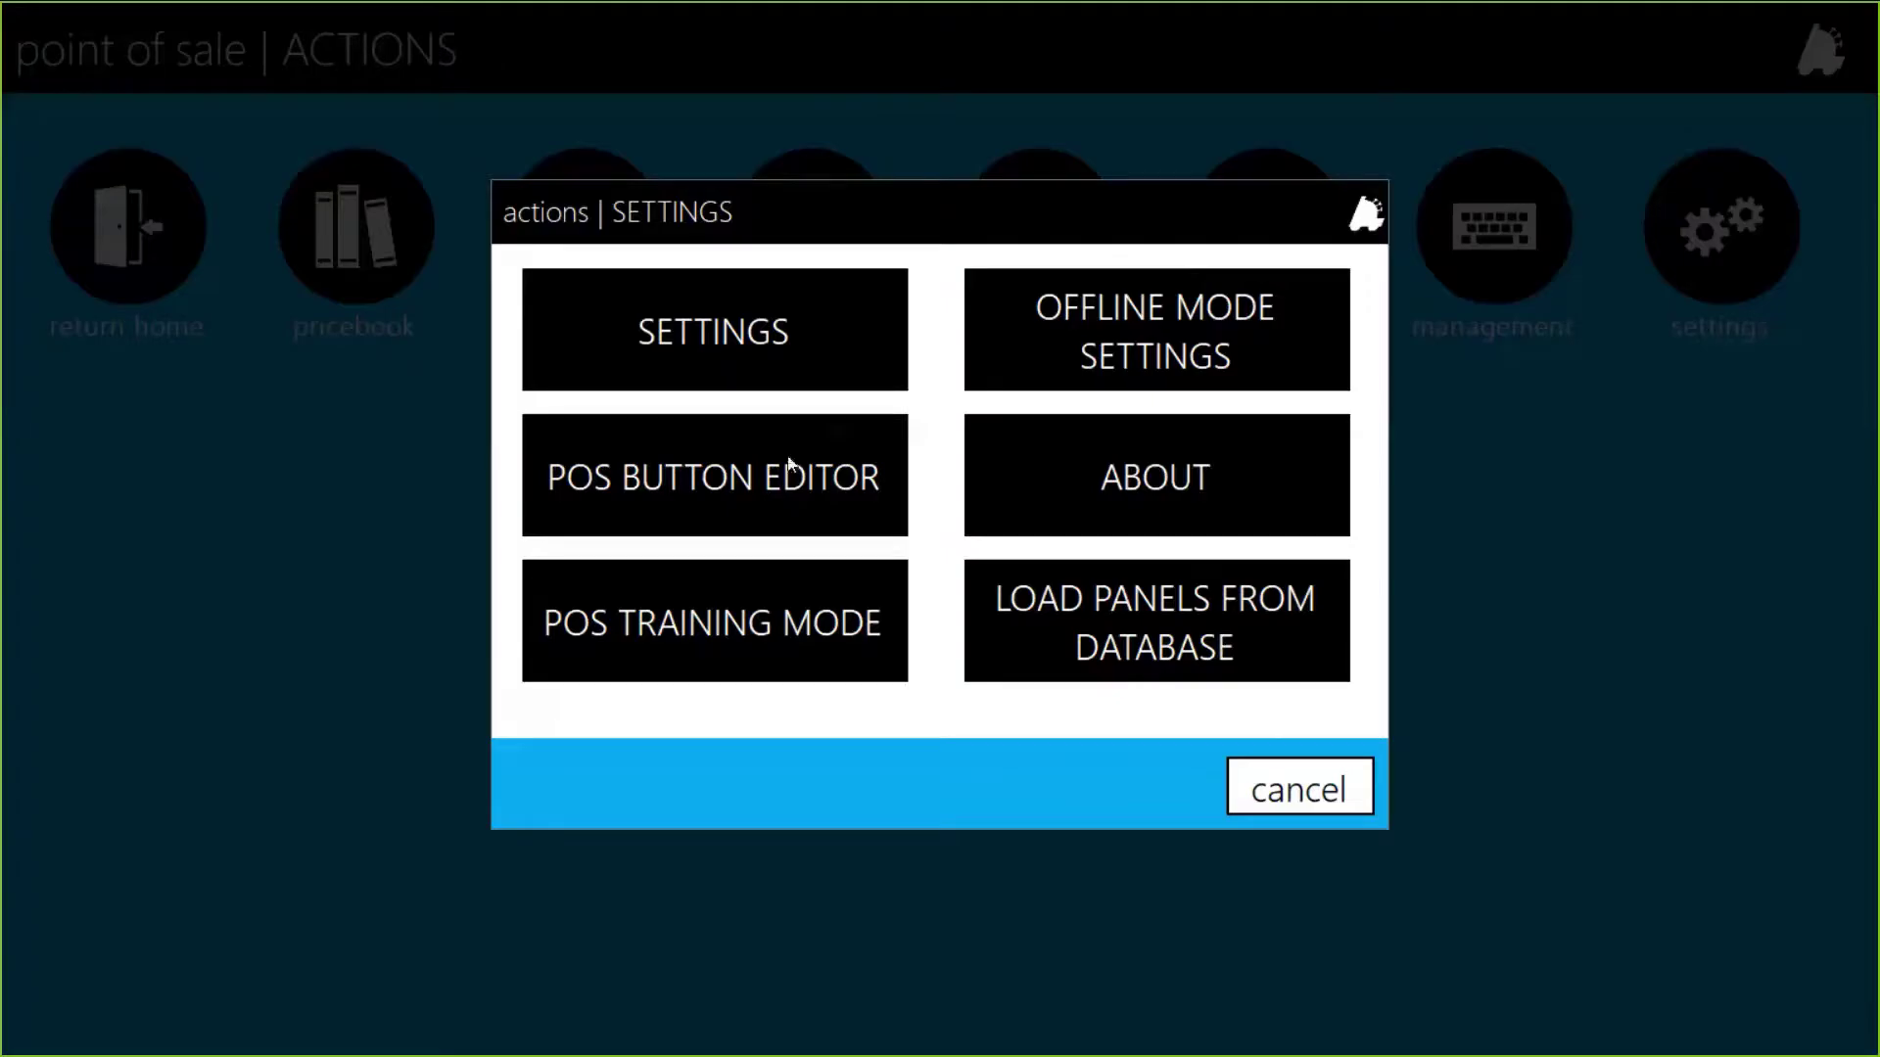
left_click(791, 464)
left_click(226, 314)
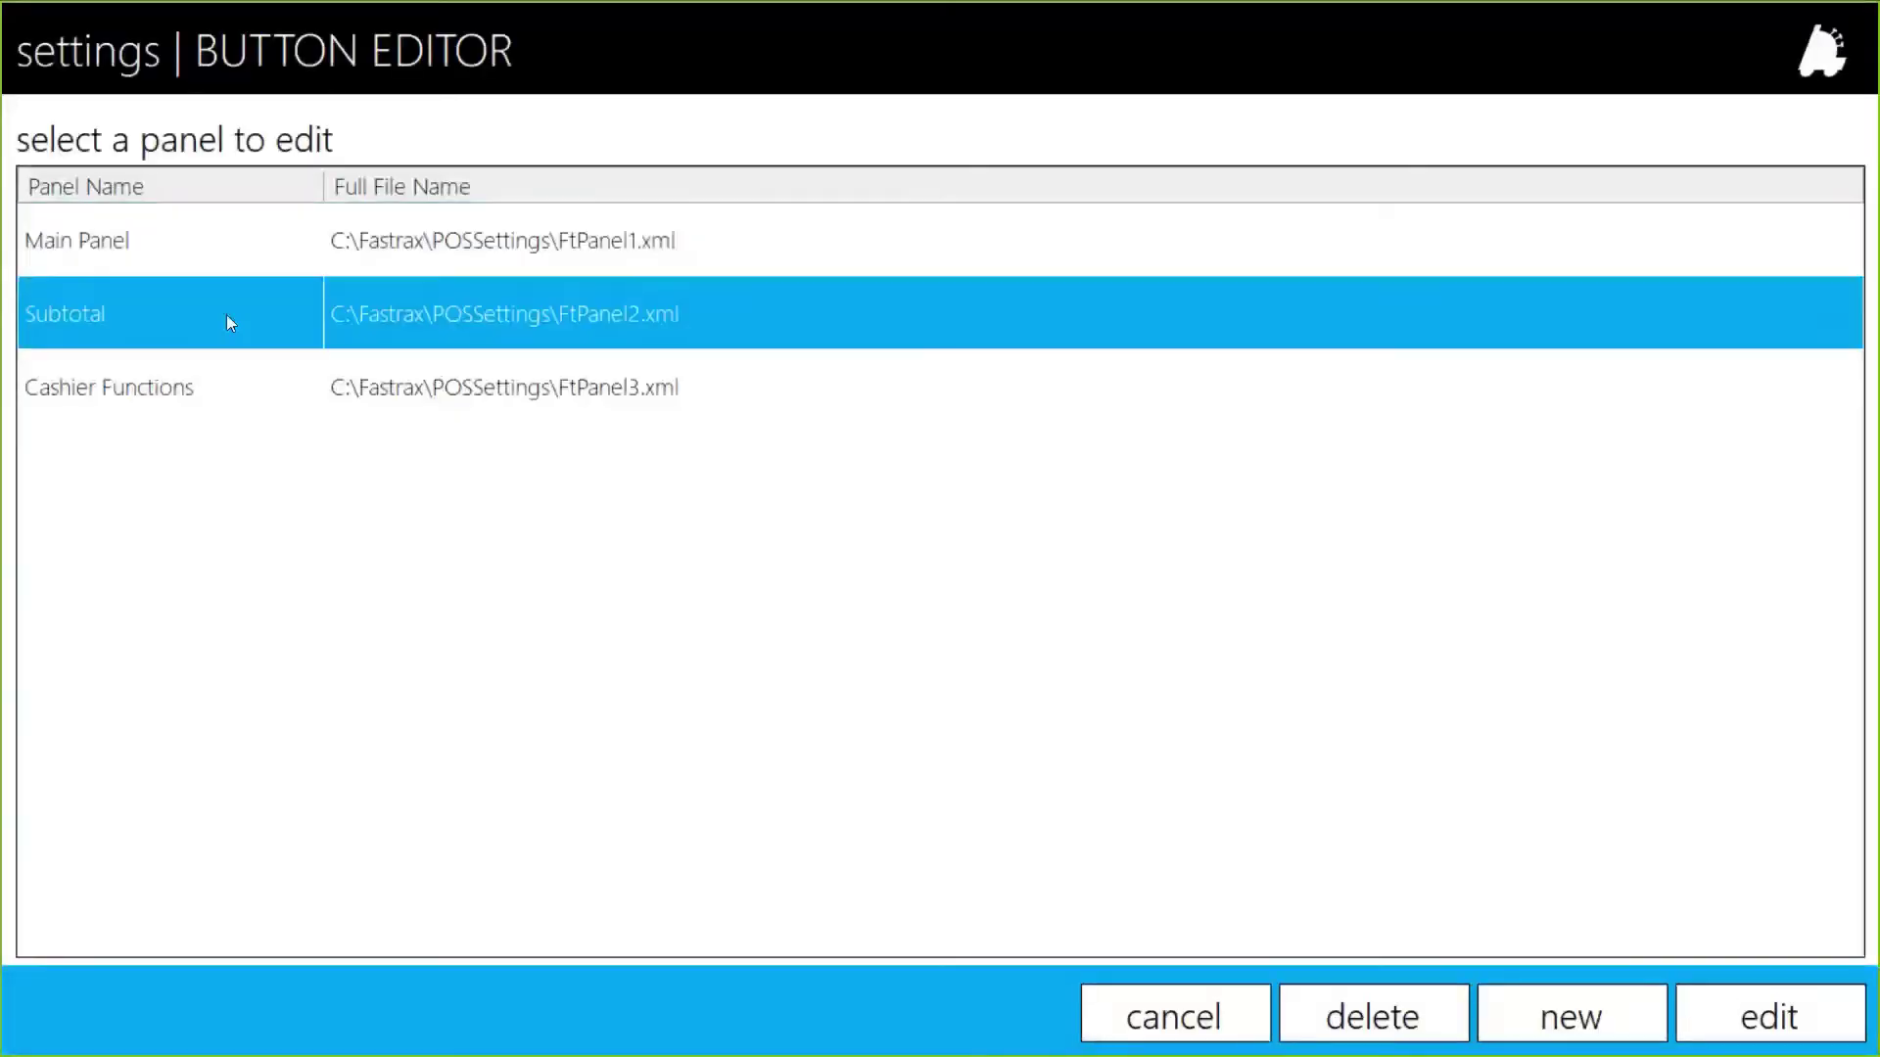
double_click(226, 314)
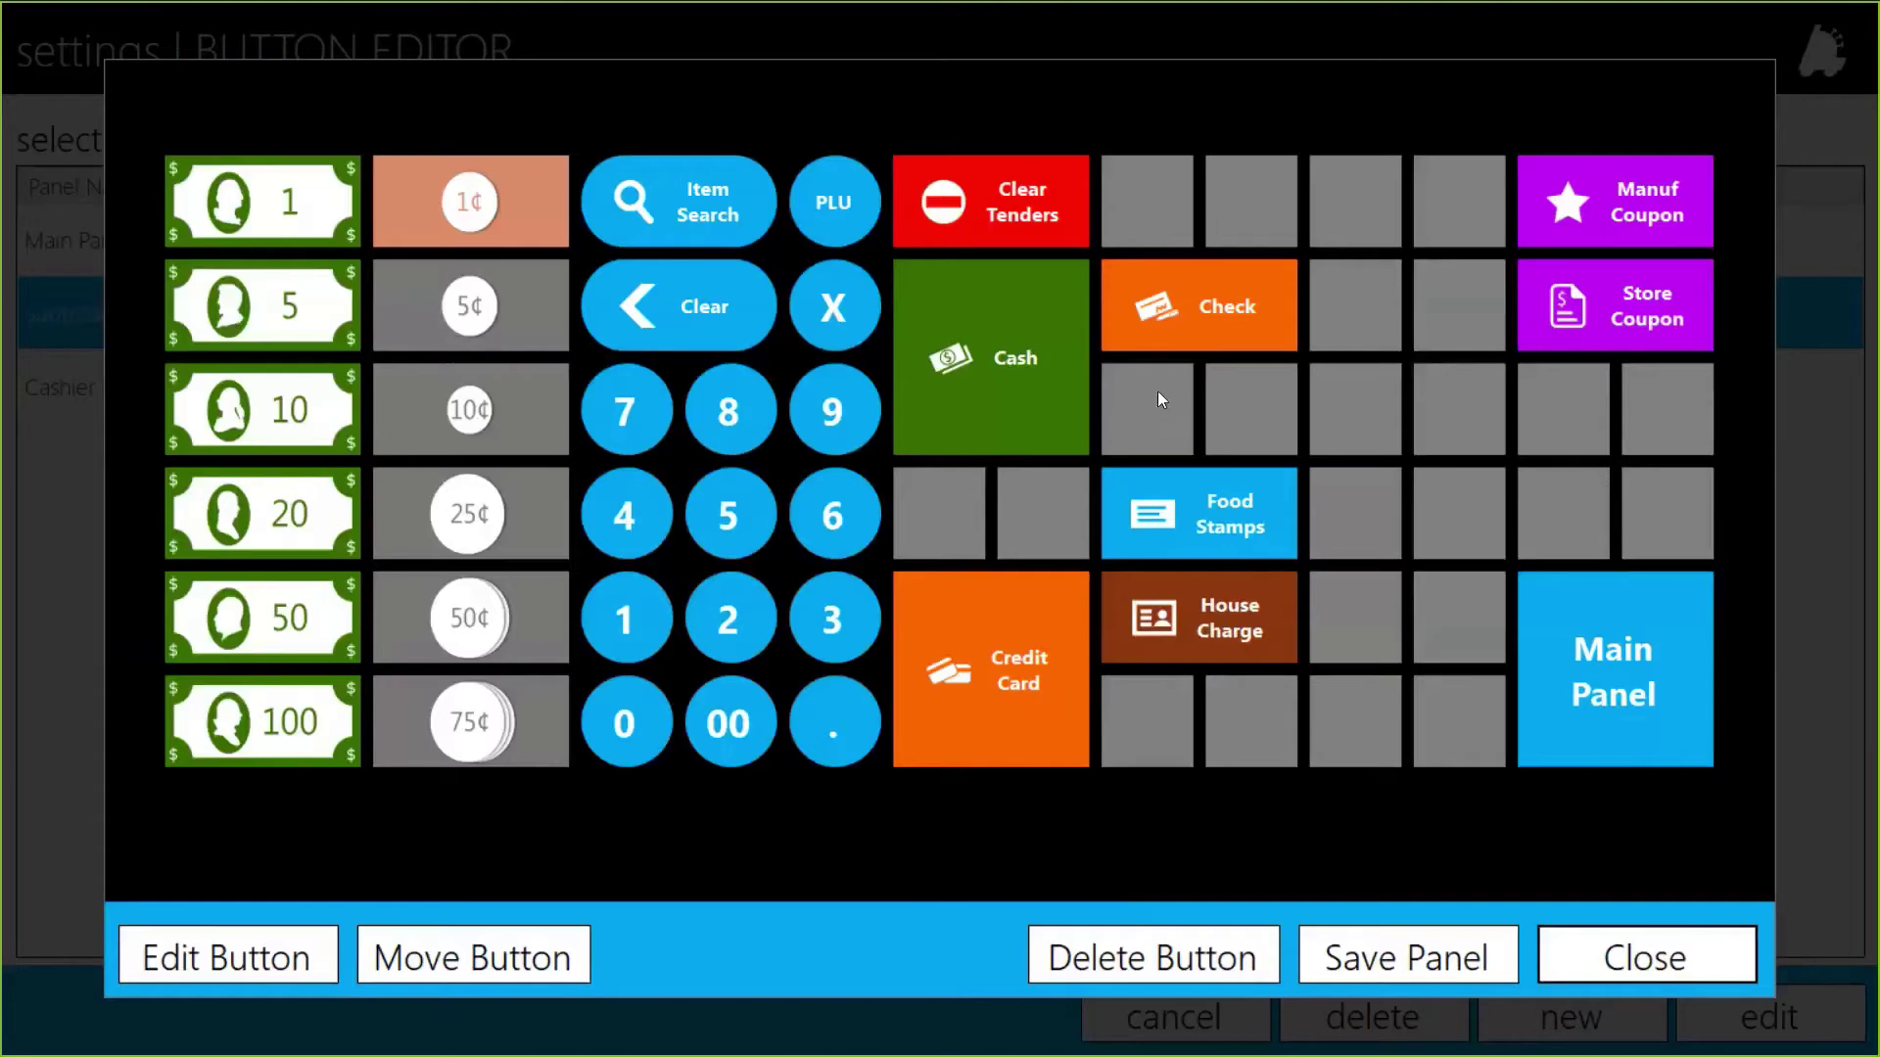
left_click(1149, 415)
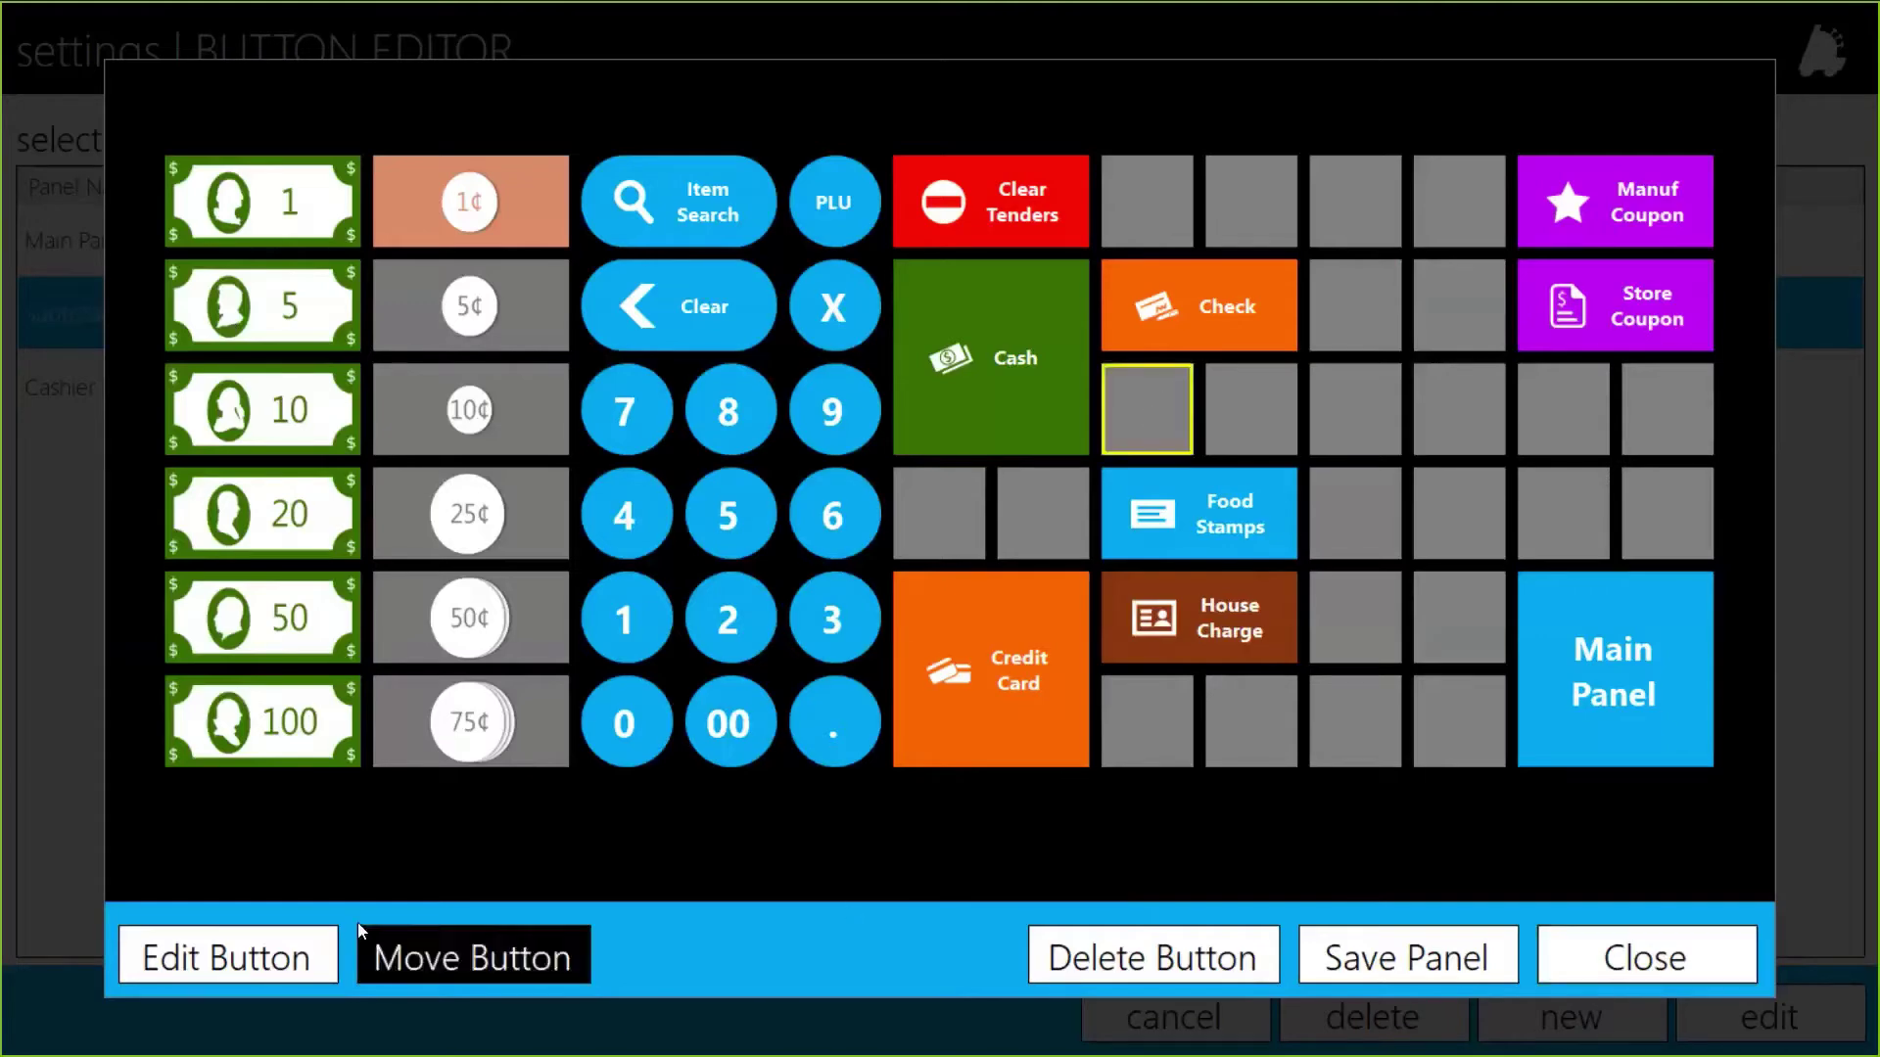
left_click(232, 967)
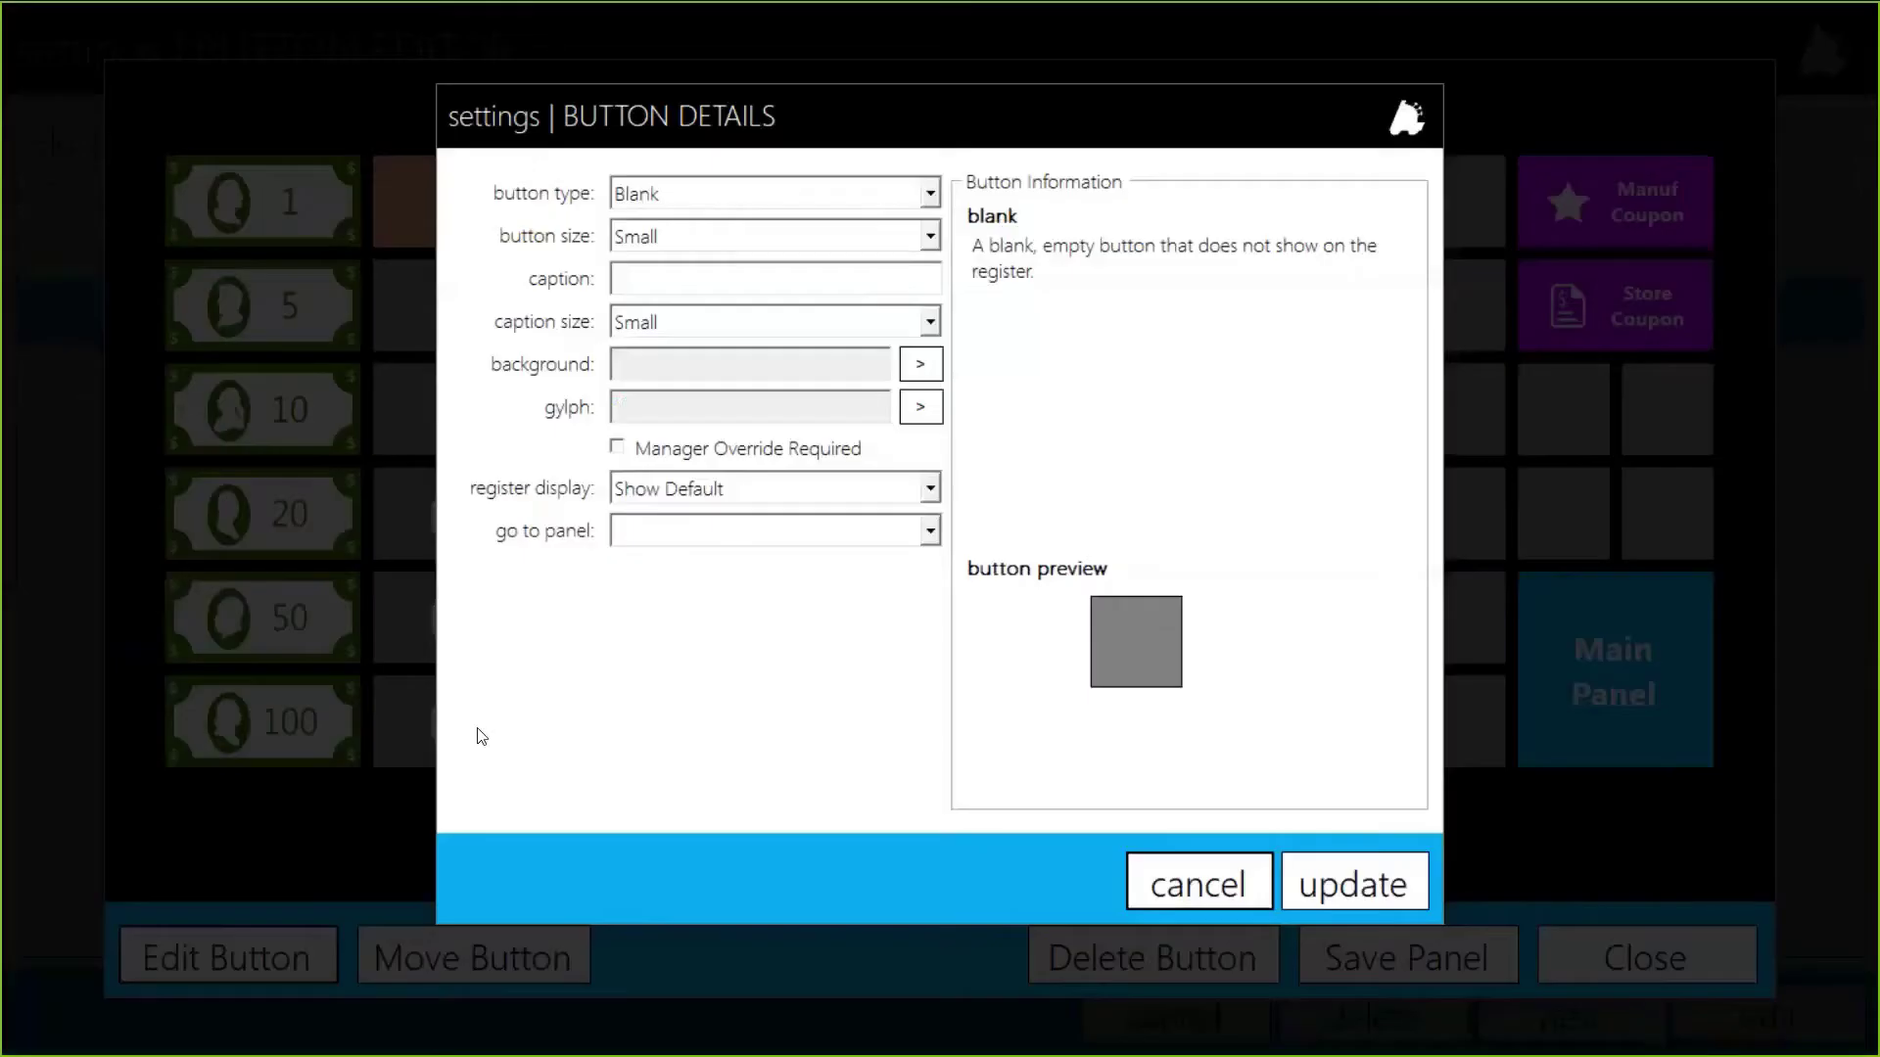
Step: Make the slot a Medium Tender button captioned 'Gift Card'
left_click(669, 204)
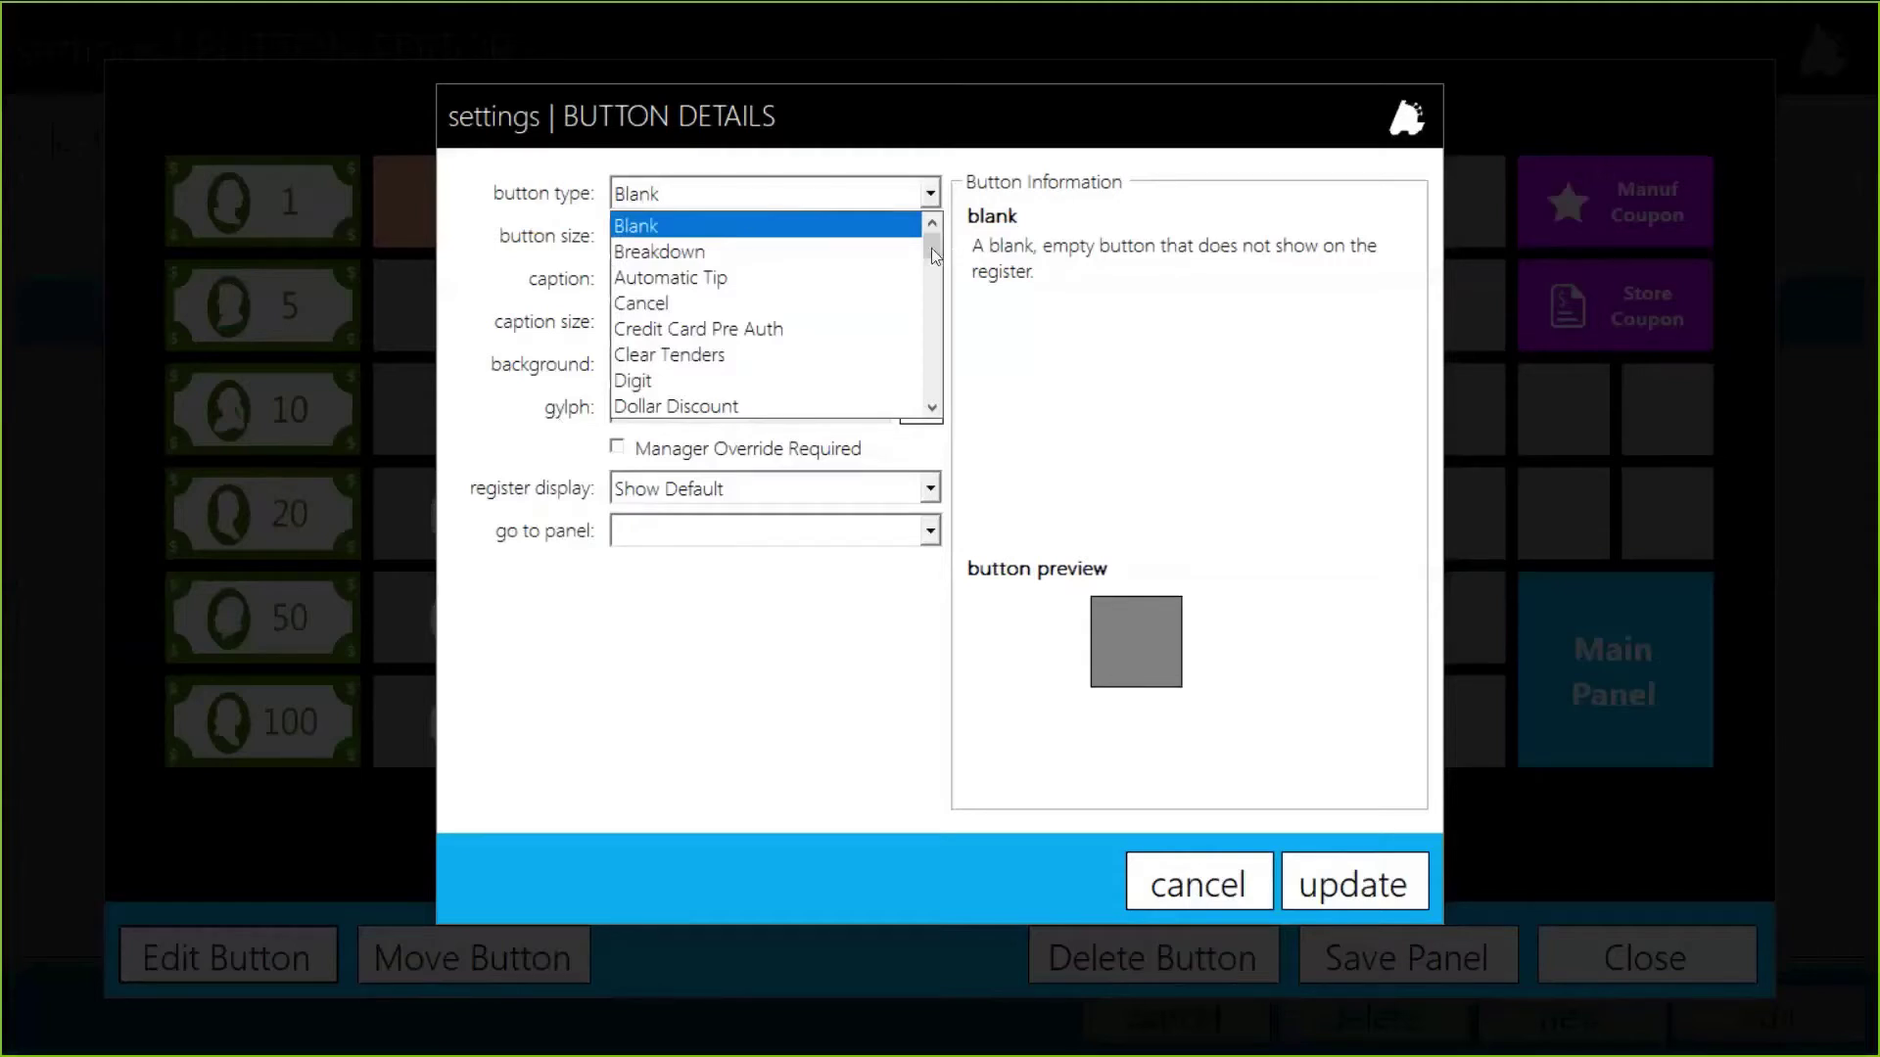
left_click_drag(931, 249, 930, 372)
scroll(912, 370, "down", 2)
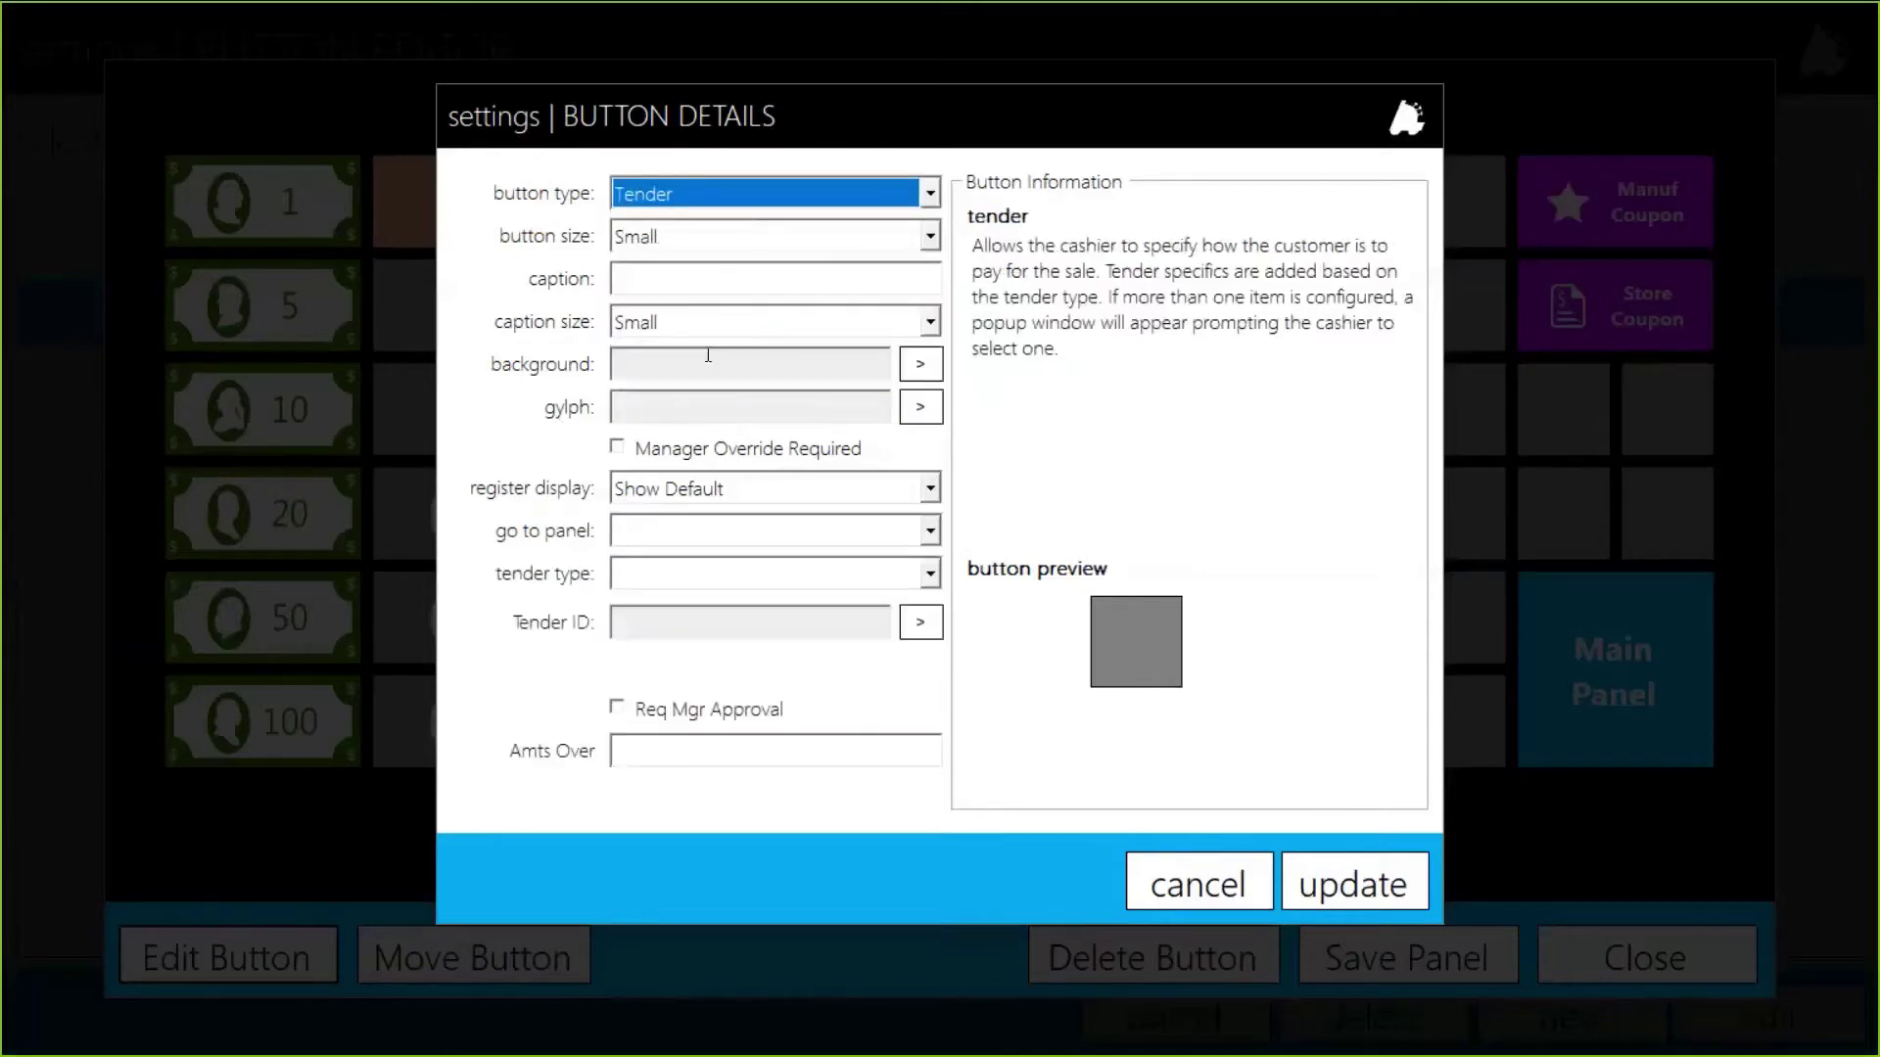
left_click(686, 244)
left_click(651, 280)
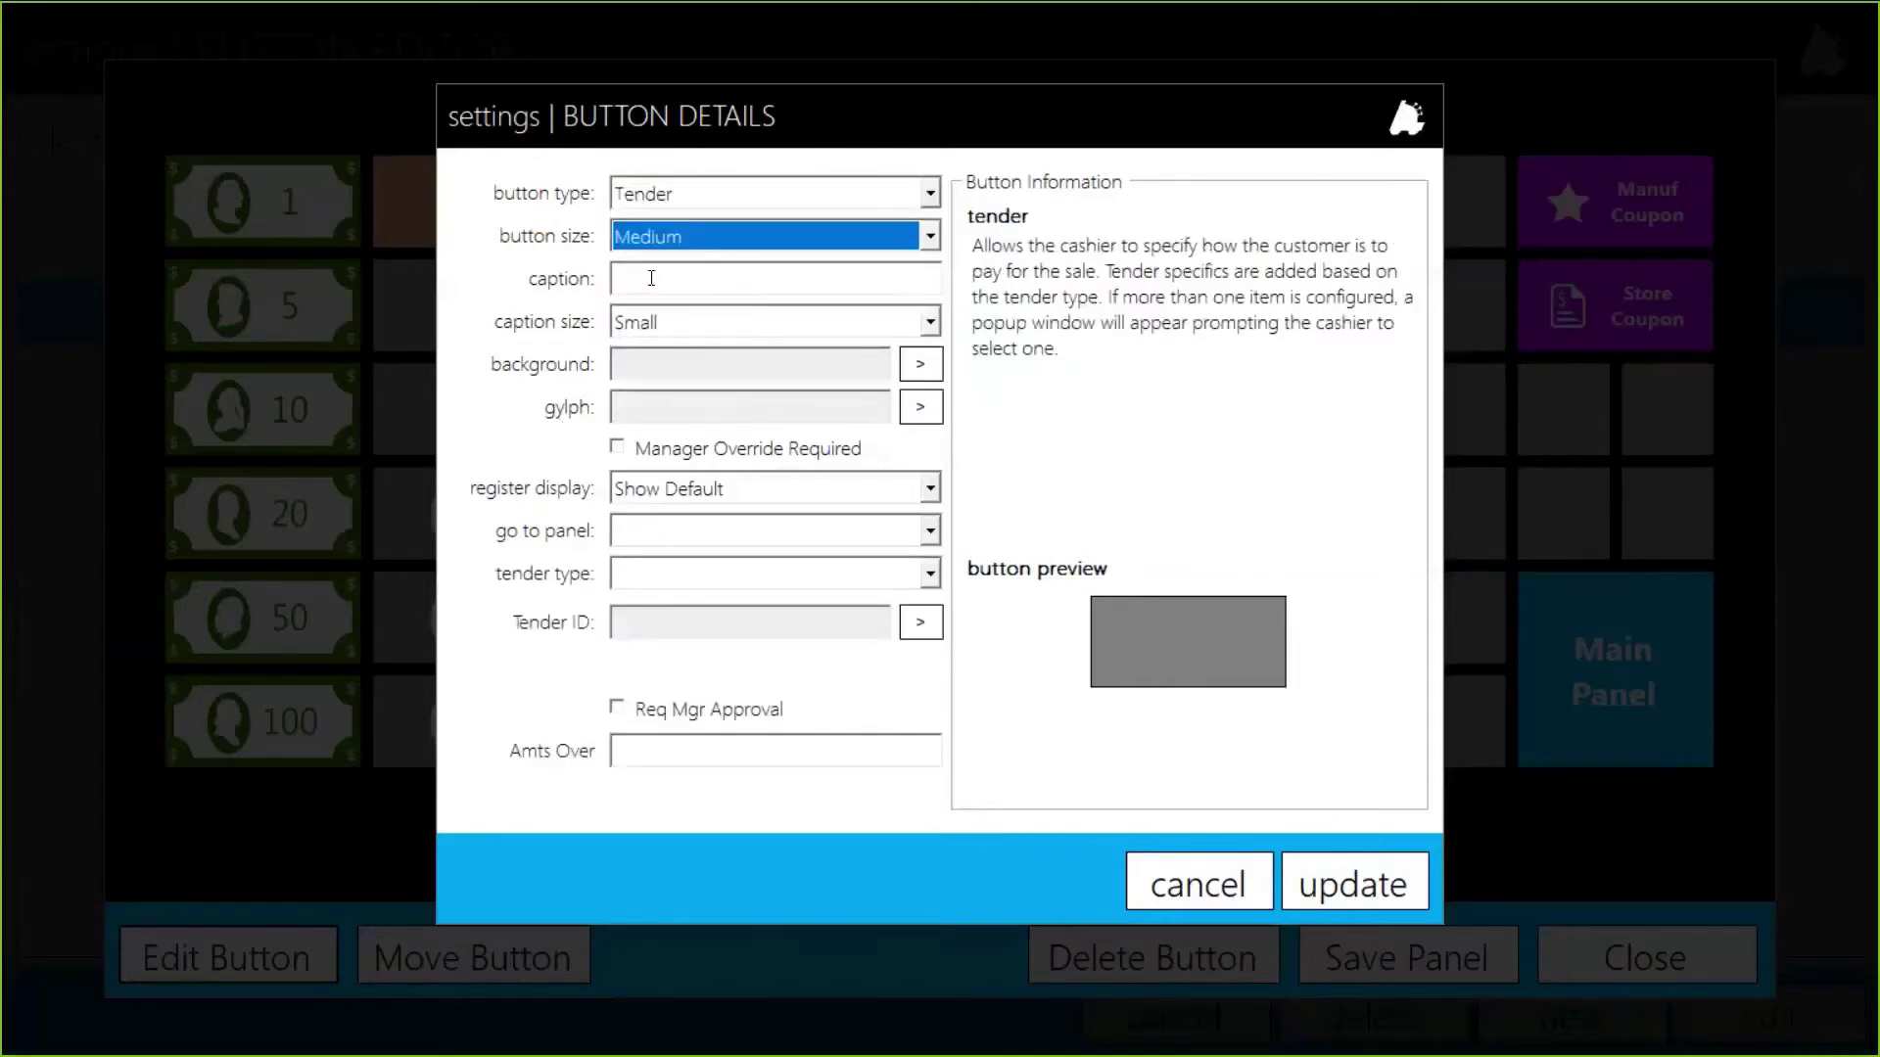
left_click(642, 276)
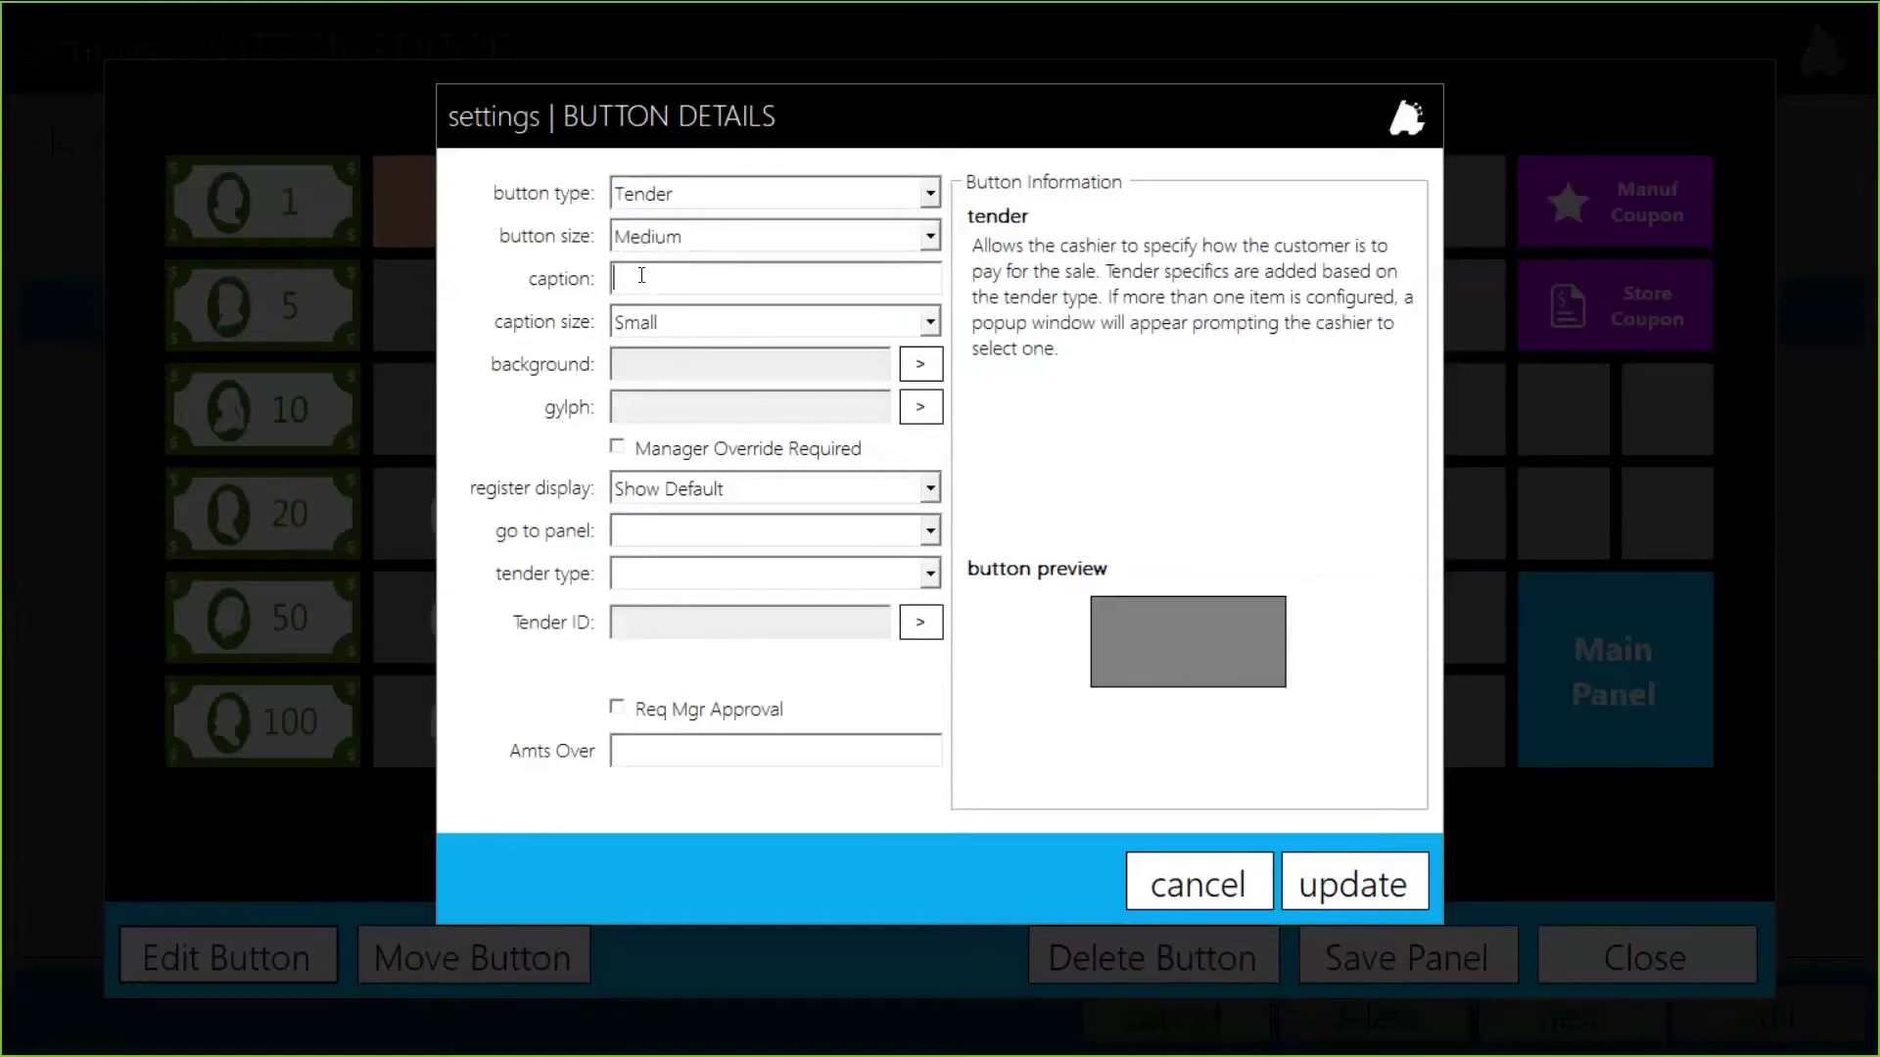
type("Gift Card")
Step: Give it the POS_Sq_OrbitOrange_Up background and Button_CreditCard glyph
left_click(921, 365)
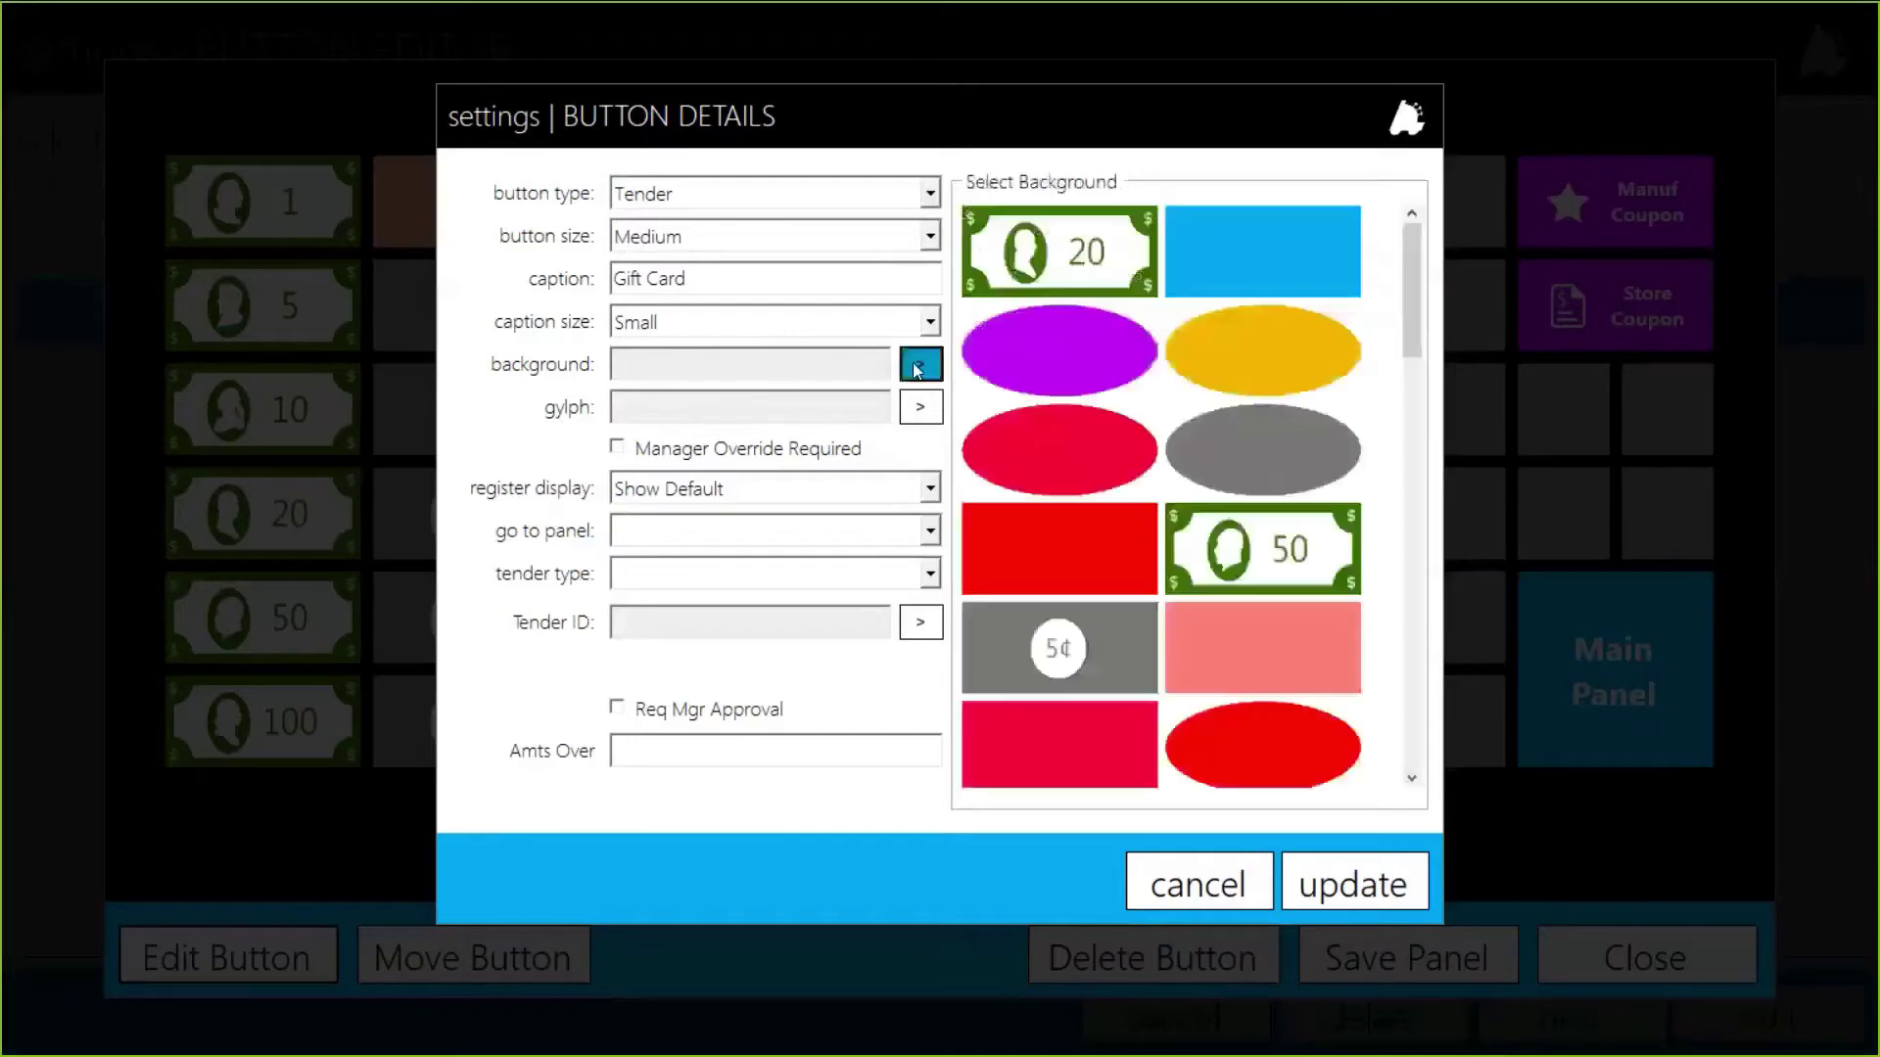
scroll(1306, 535, "down", 10)
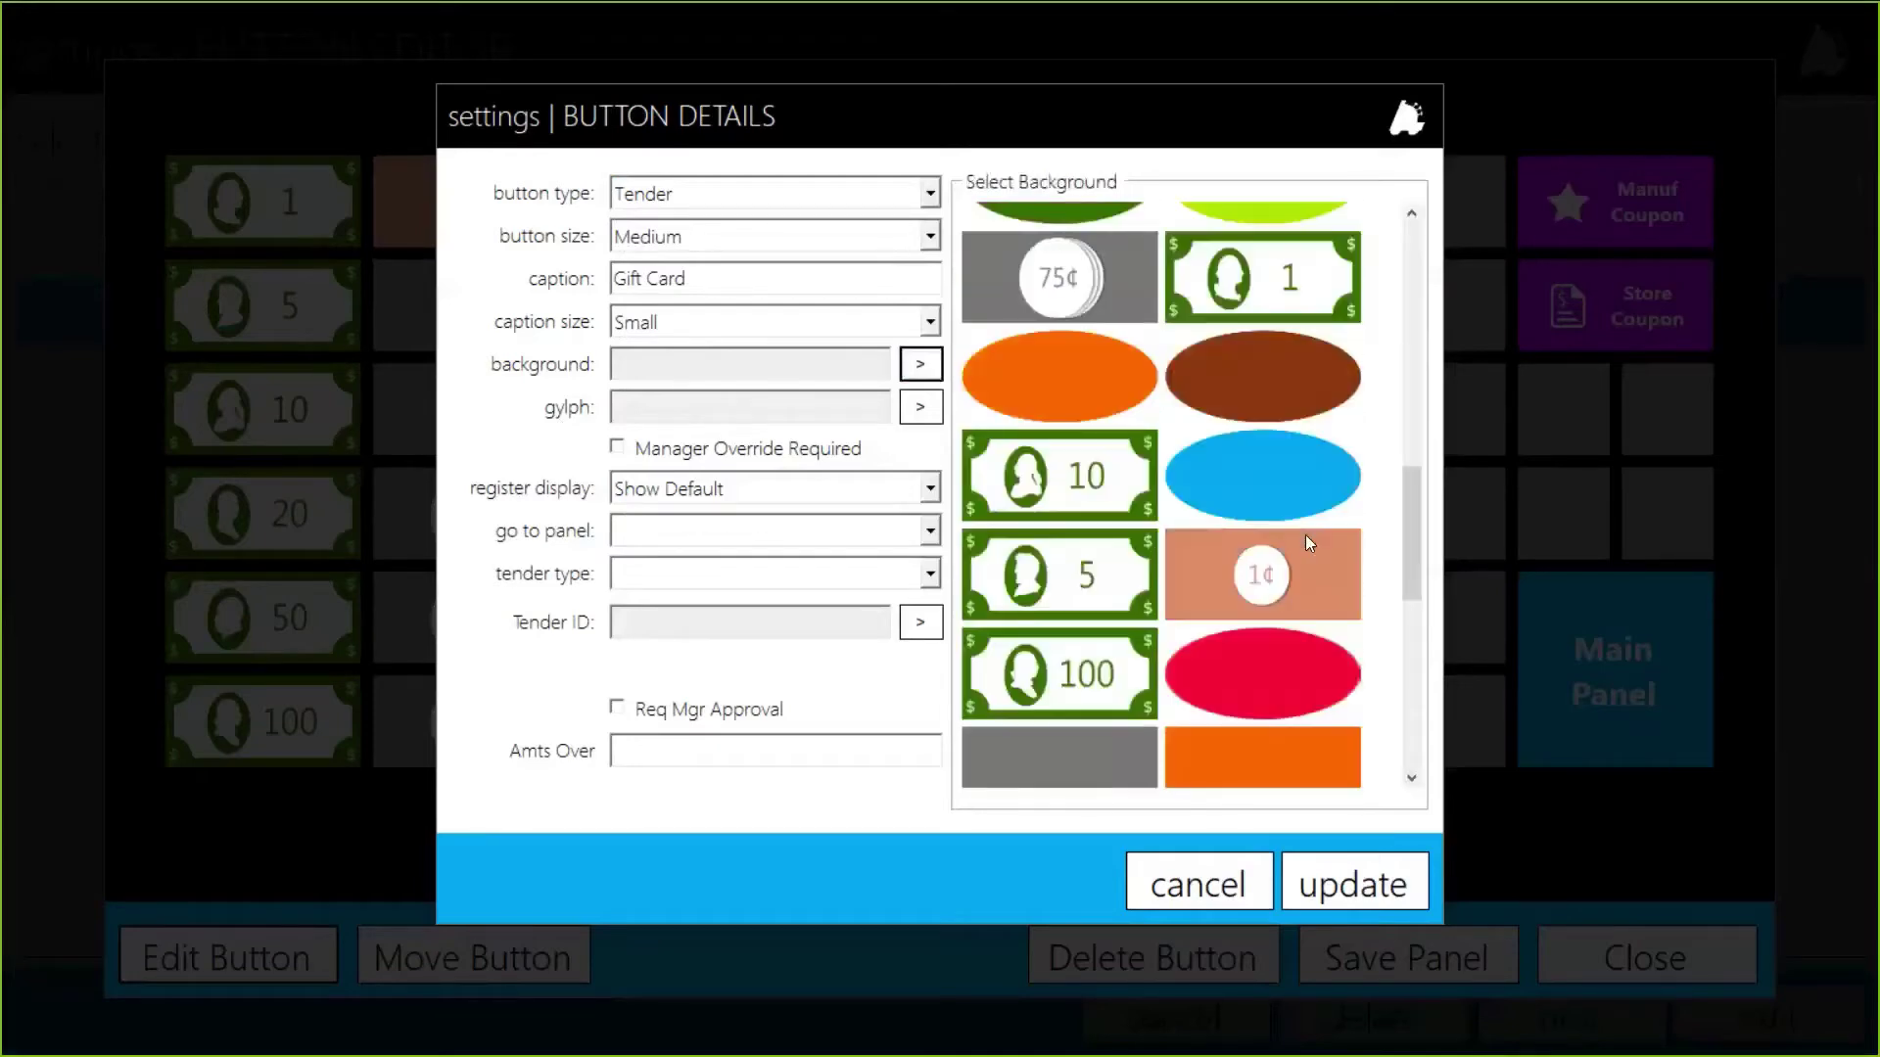
left_click(1236, 713)
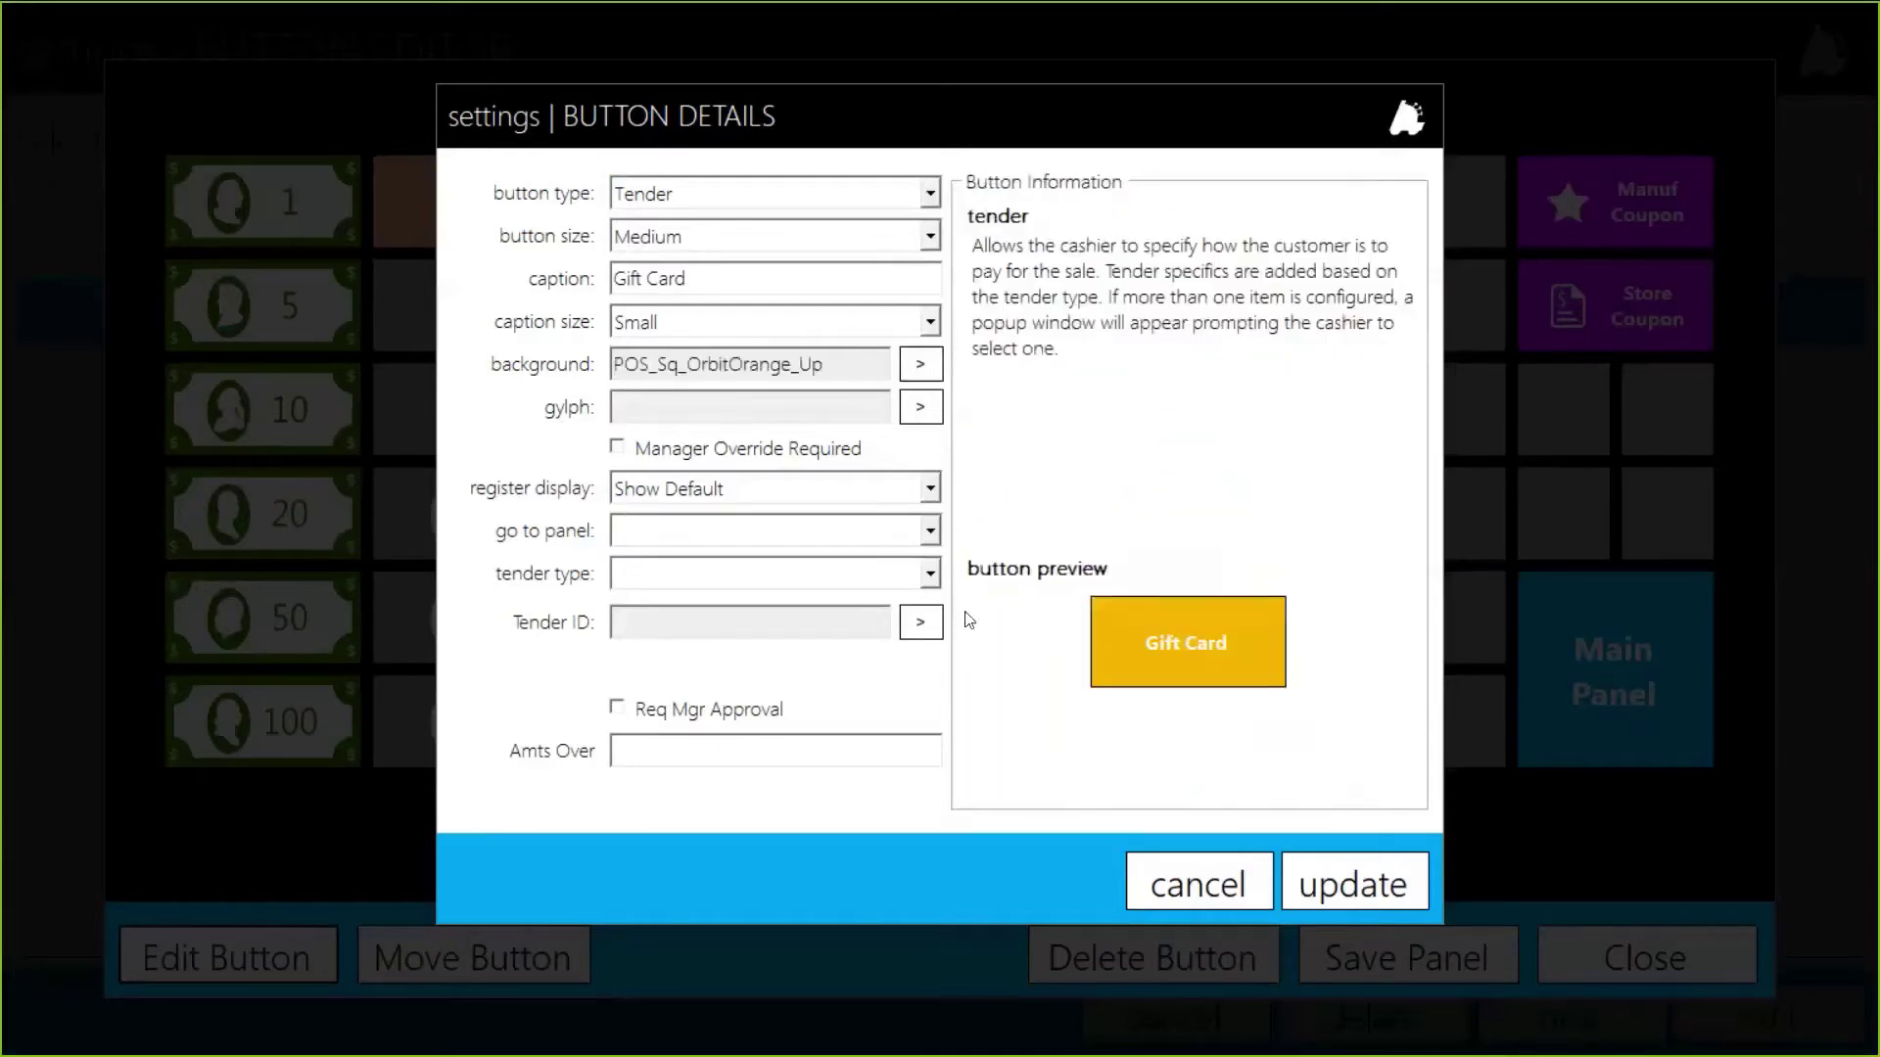
left_click(910, 411)
scroll(1219, 533, "down", 2)
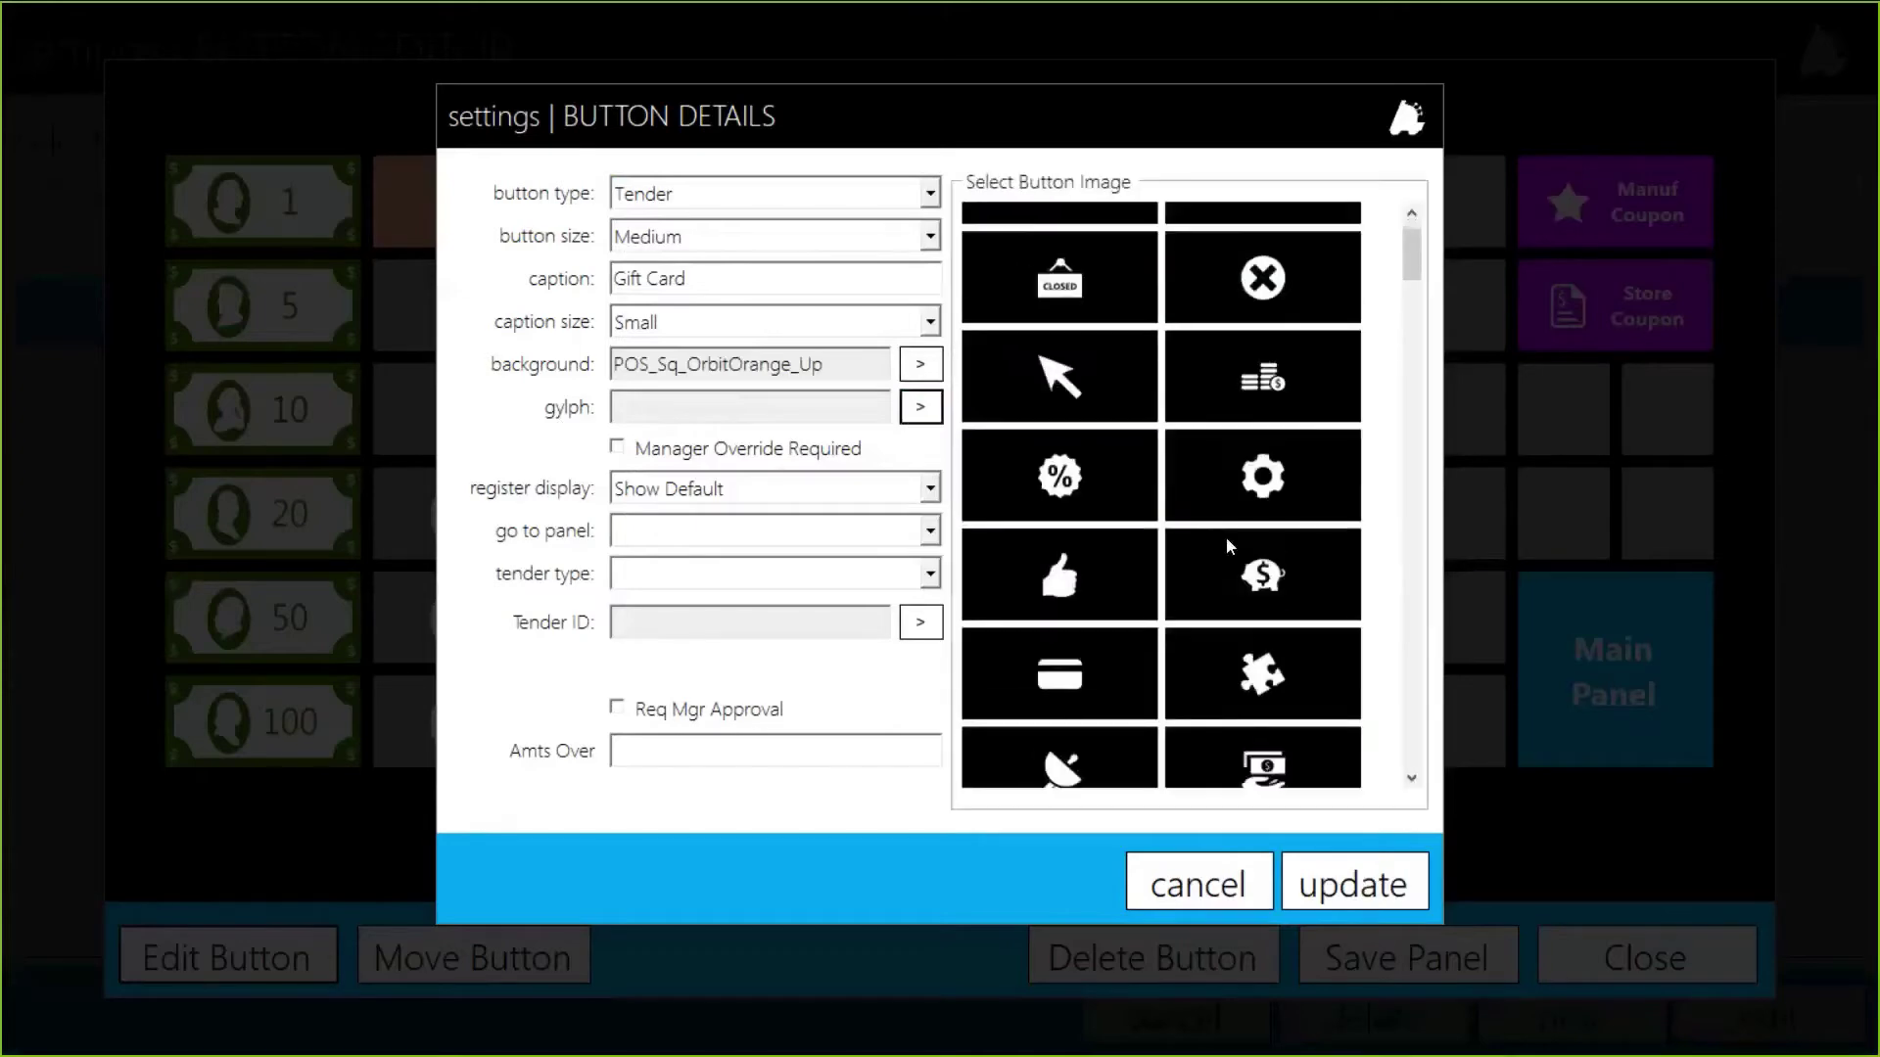
left_click(1055, 646)
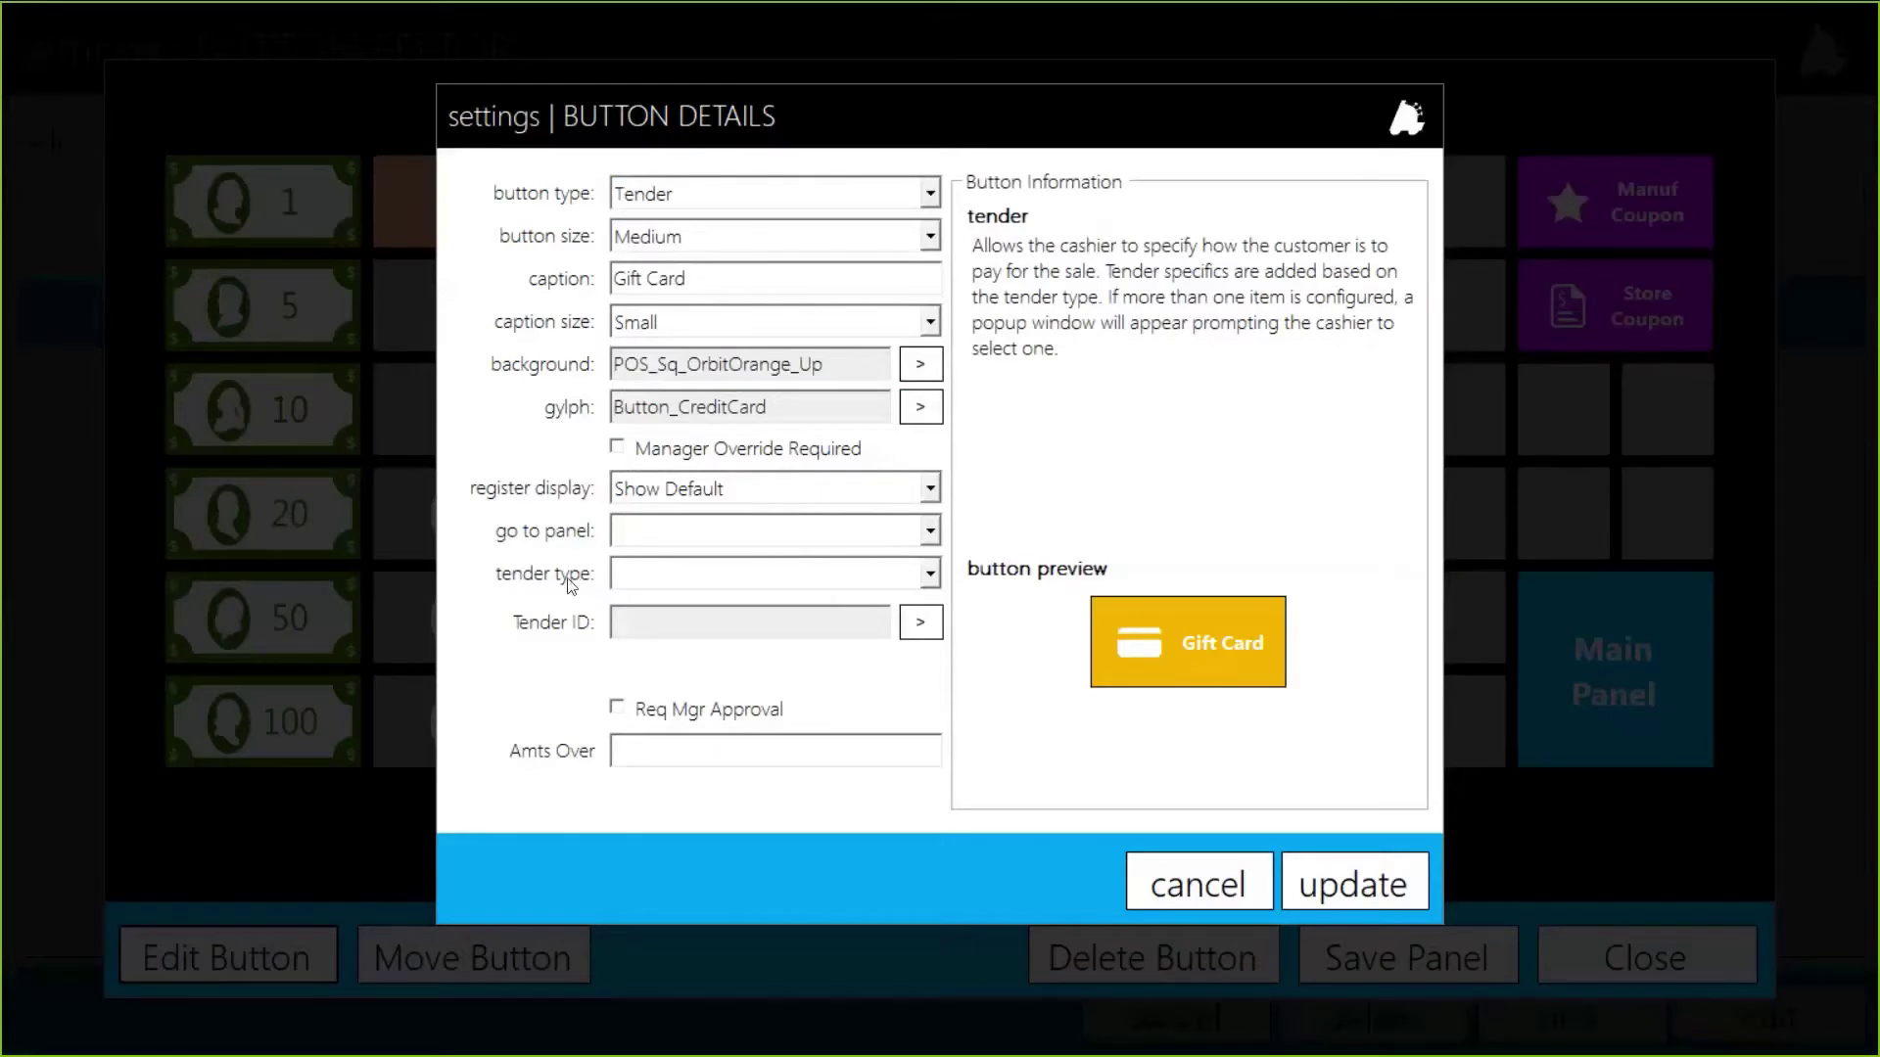
Step: Set the tender type to GiftCard and move on to the Tender ID field
left_click(619, 581)
scroll(671, 637, "down", 2)
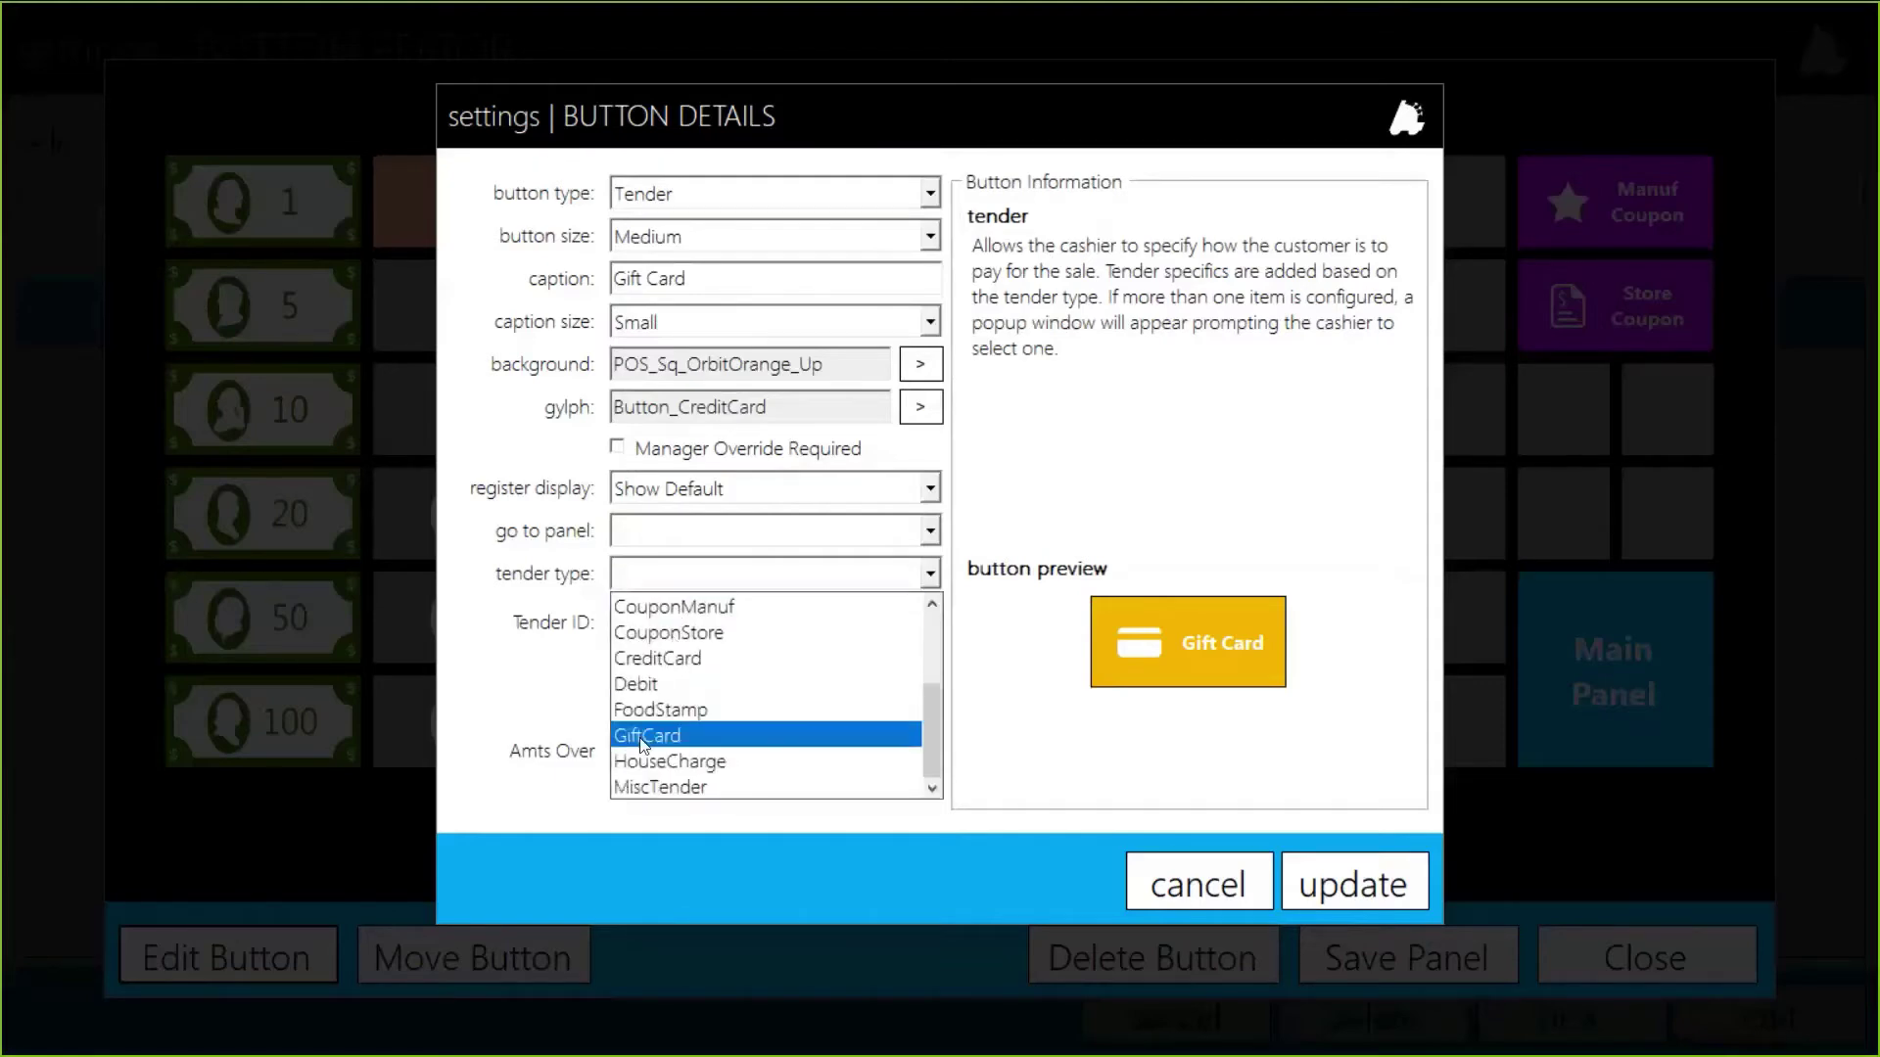
left_click(643, 741)
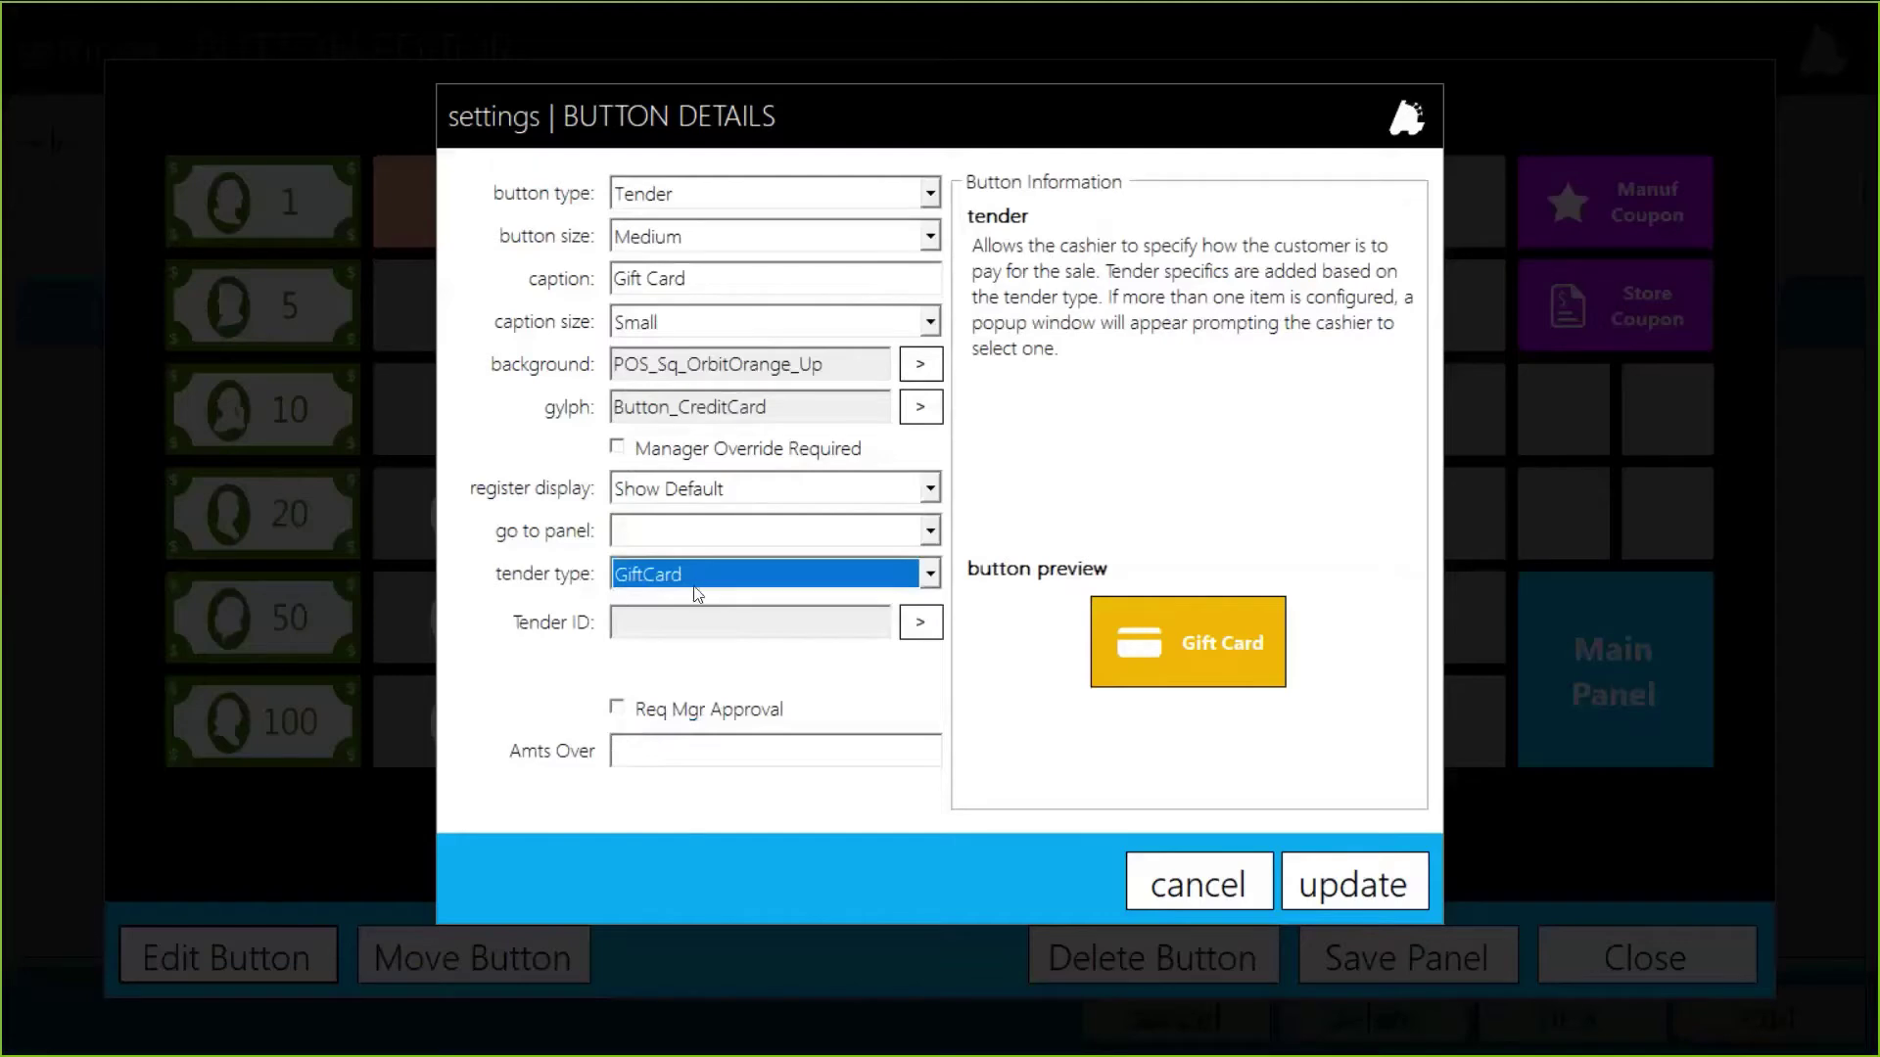
left_click(705, 623)
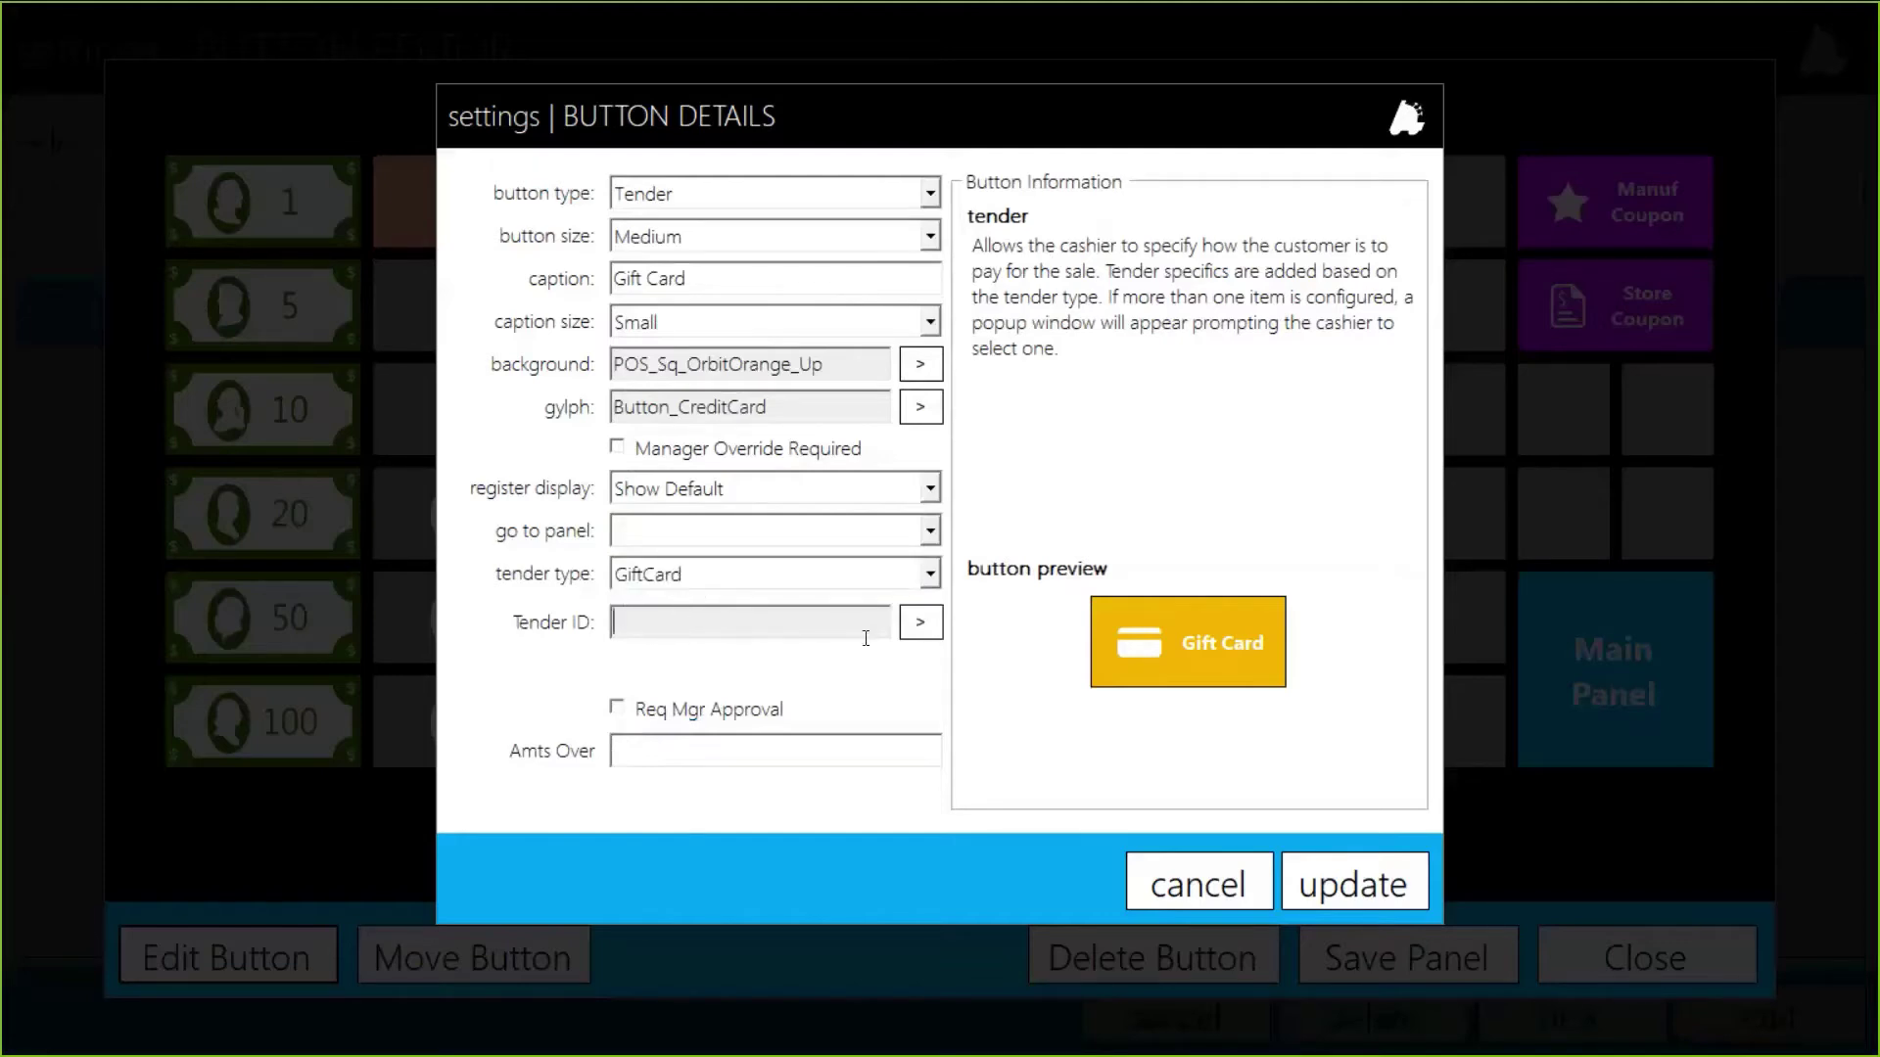
Step: Link the Gift Card button to tender 710 - Gift Card and apply it to the Subtotal panel
left_click(920, 626)
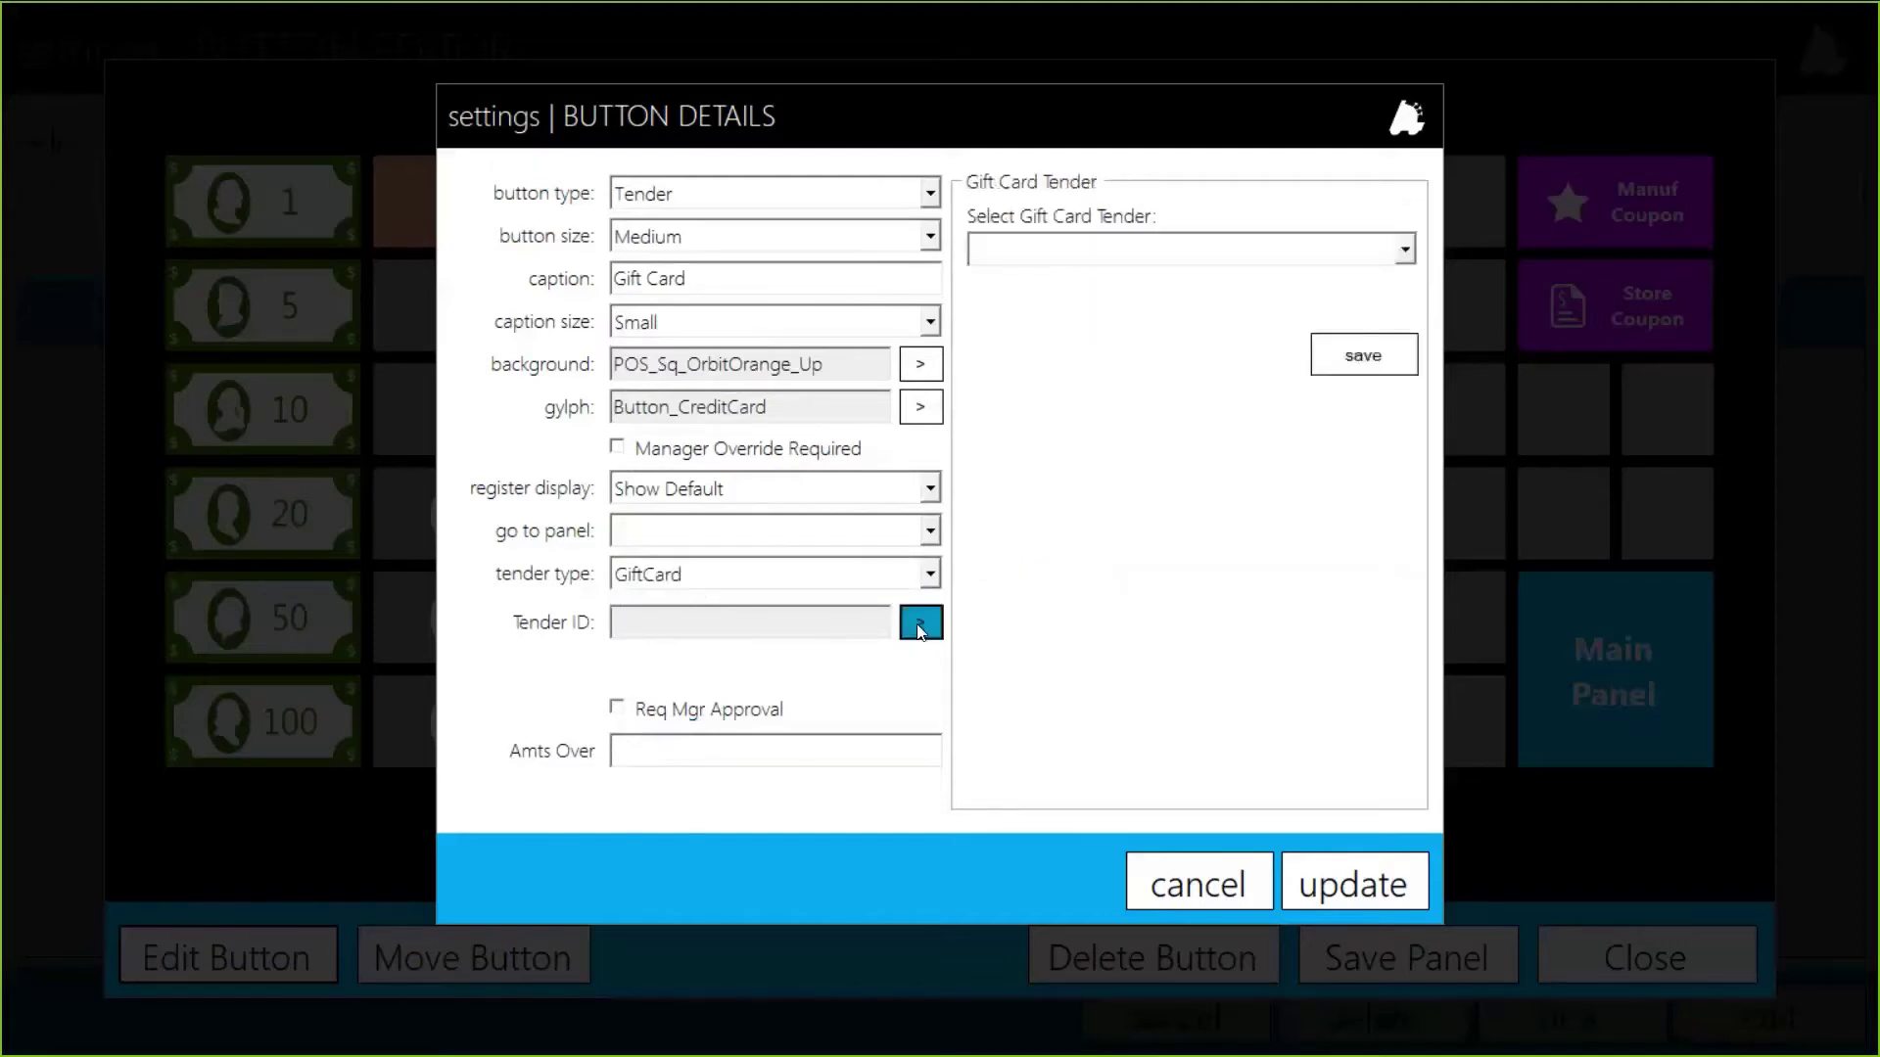
left_click(1102, 247)
scroll(1126, 328, "down", 2)
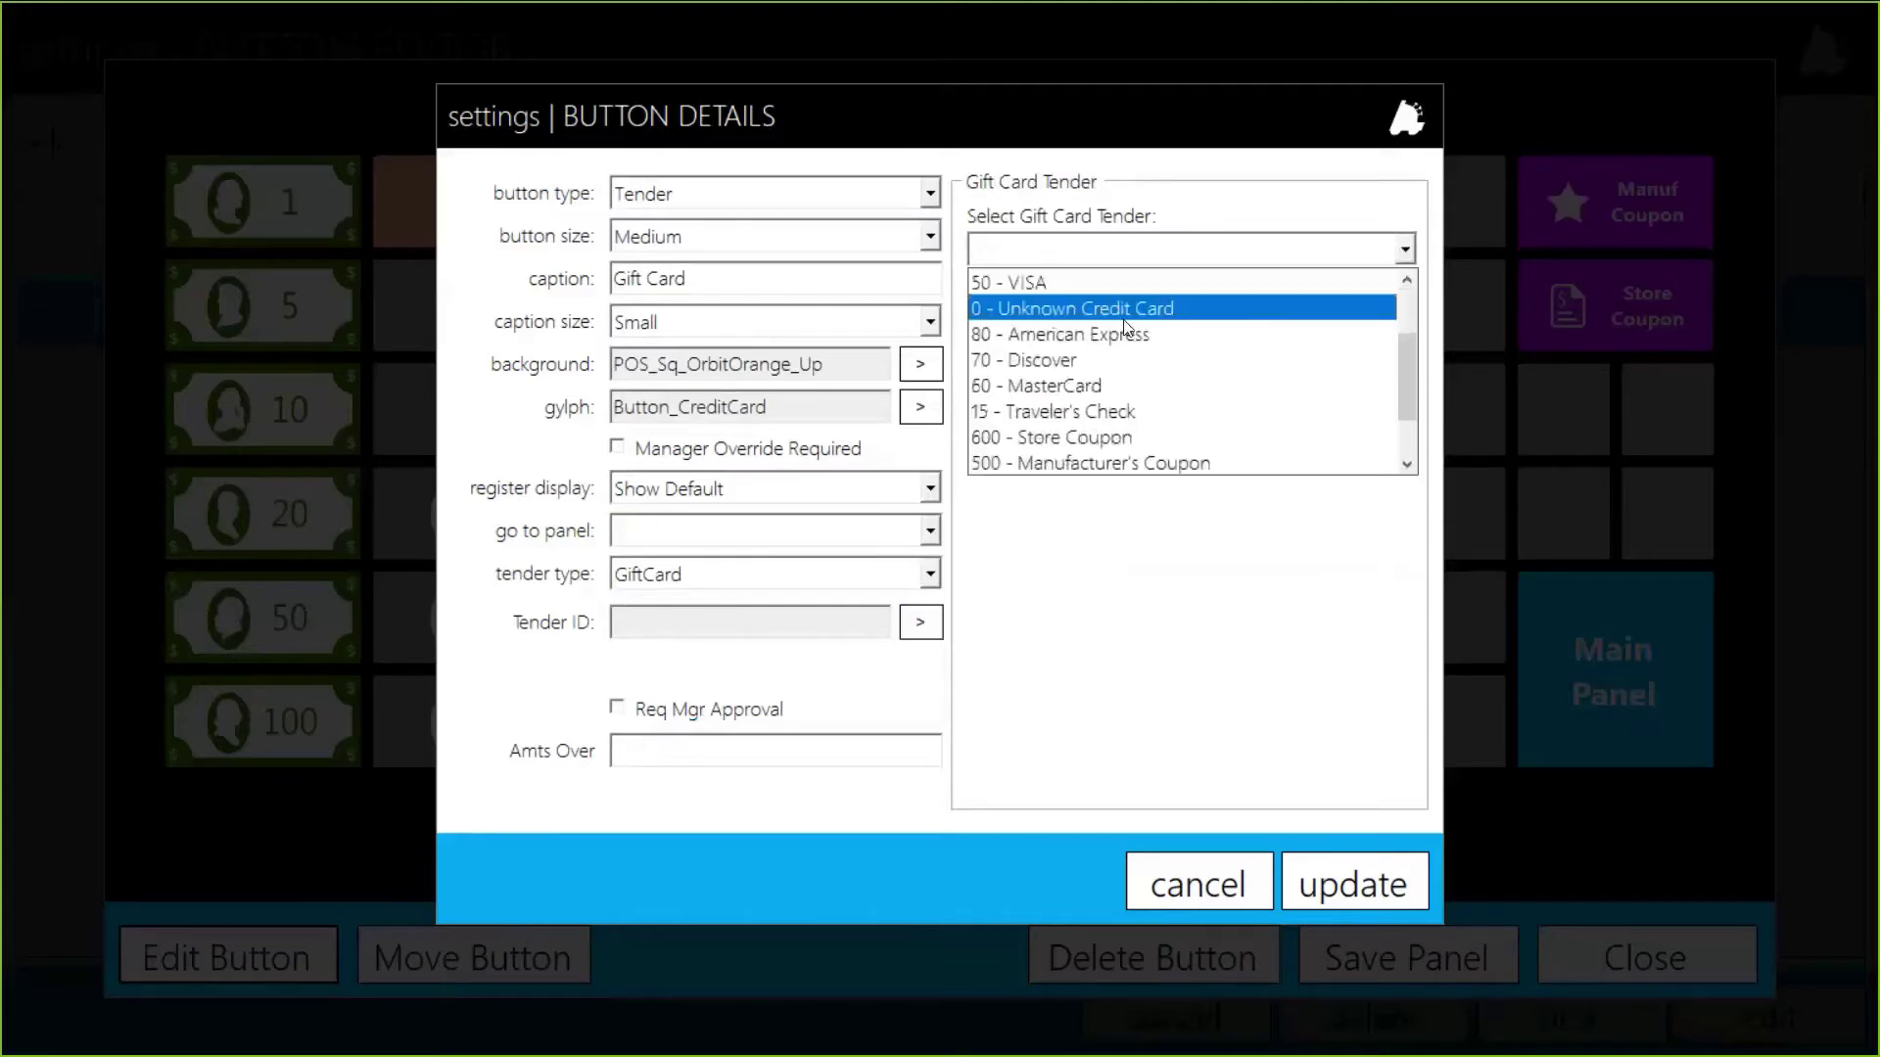
scroll(1126, 327, "down", 1)
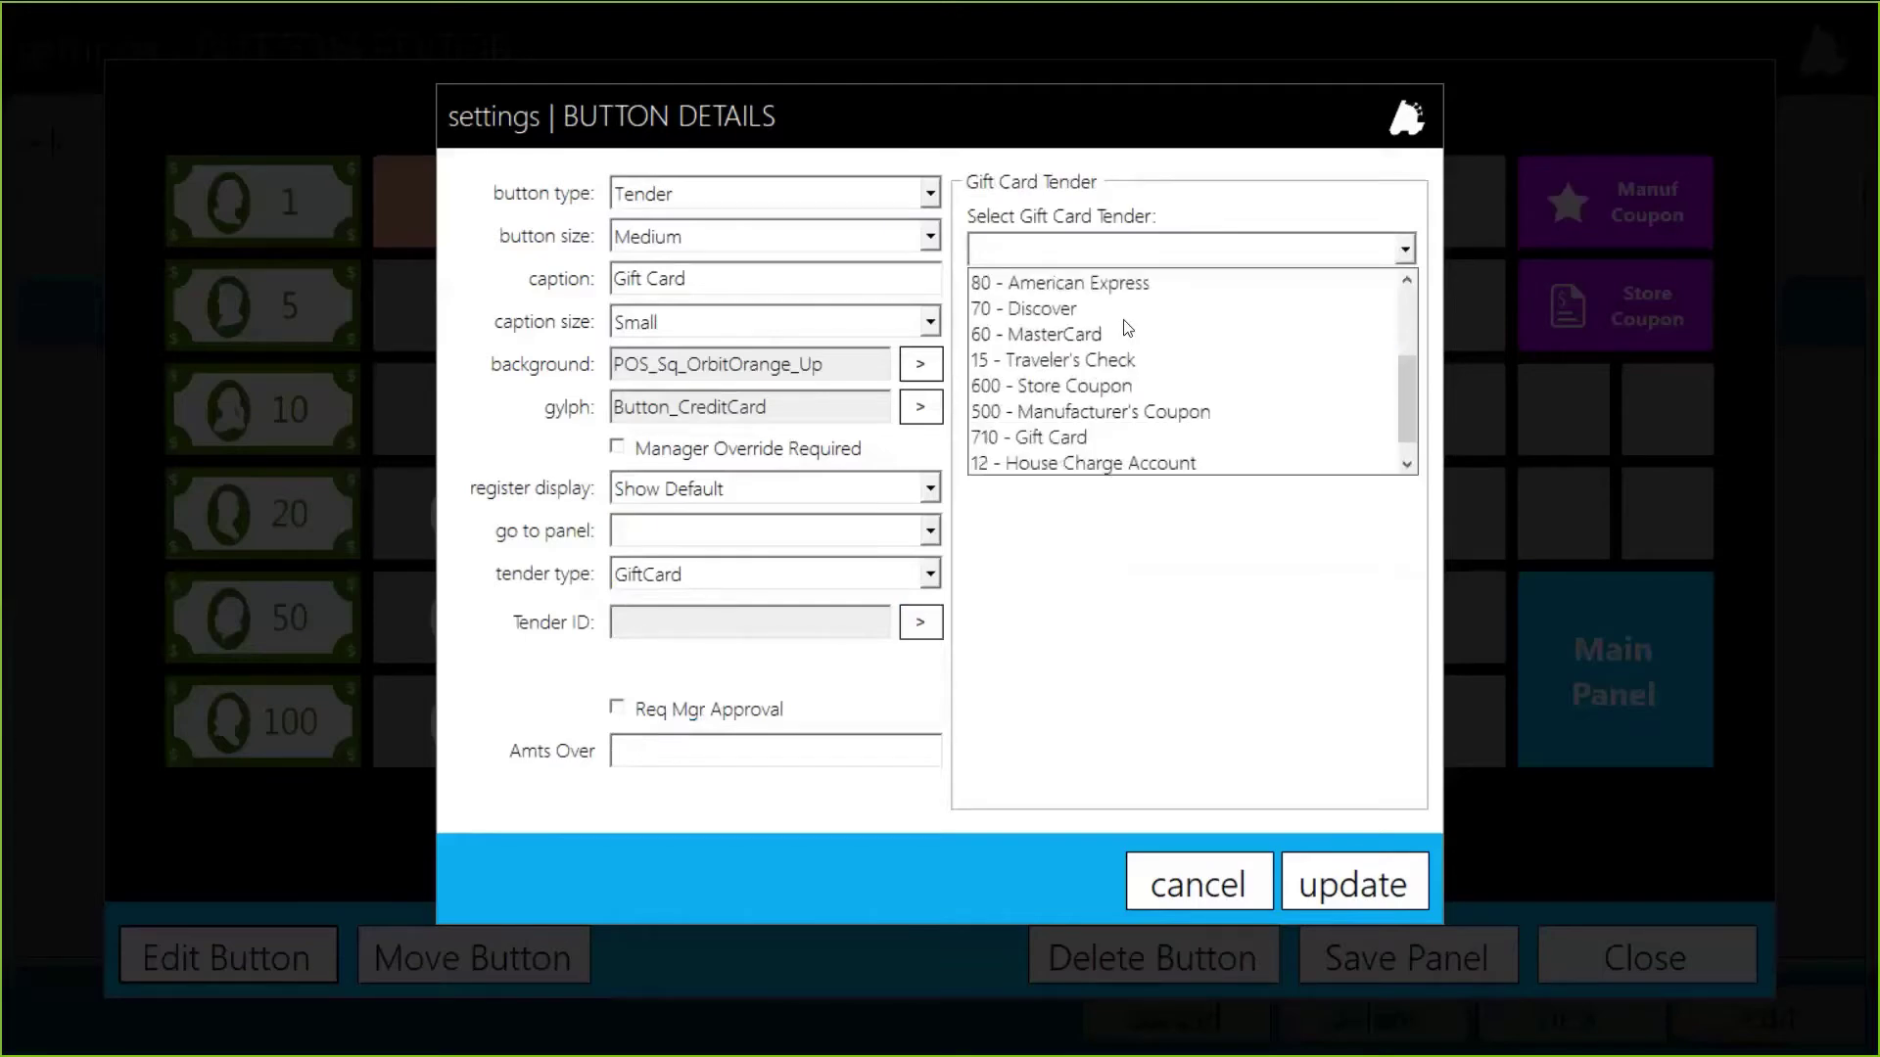
left_click(1082, 444)
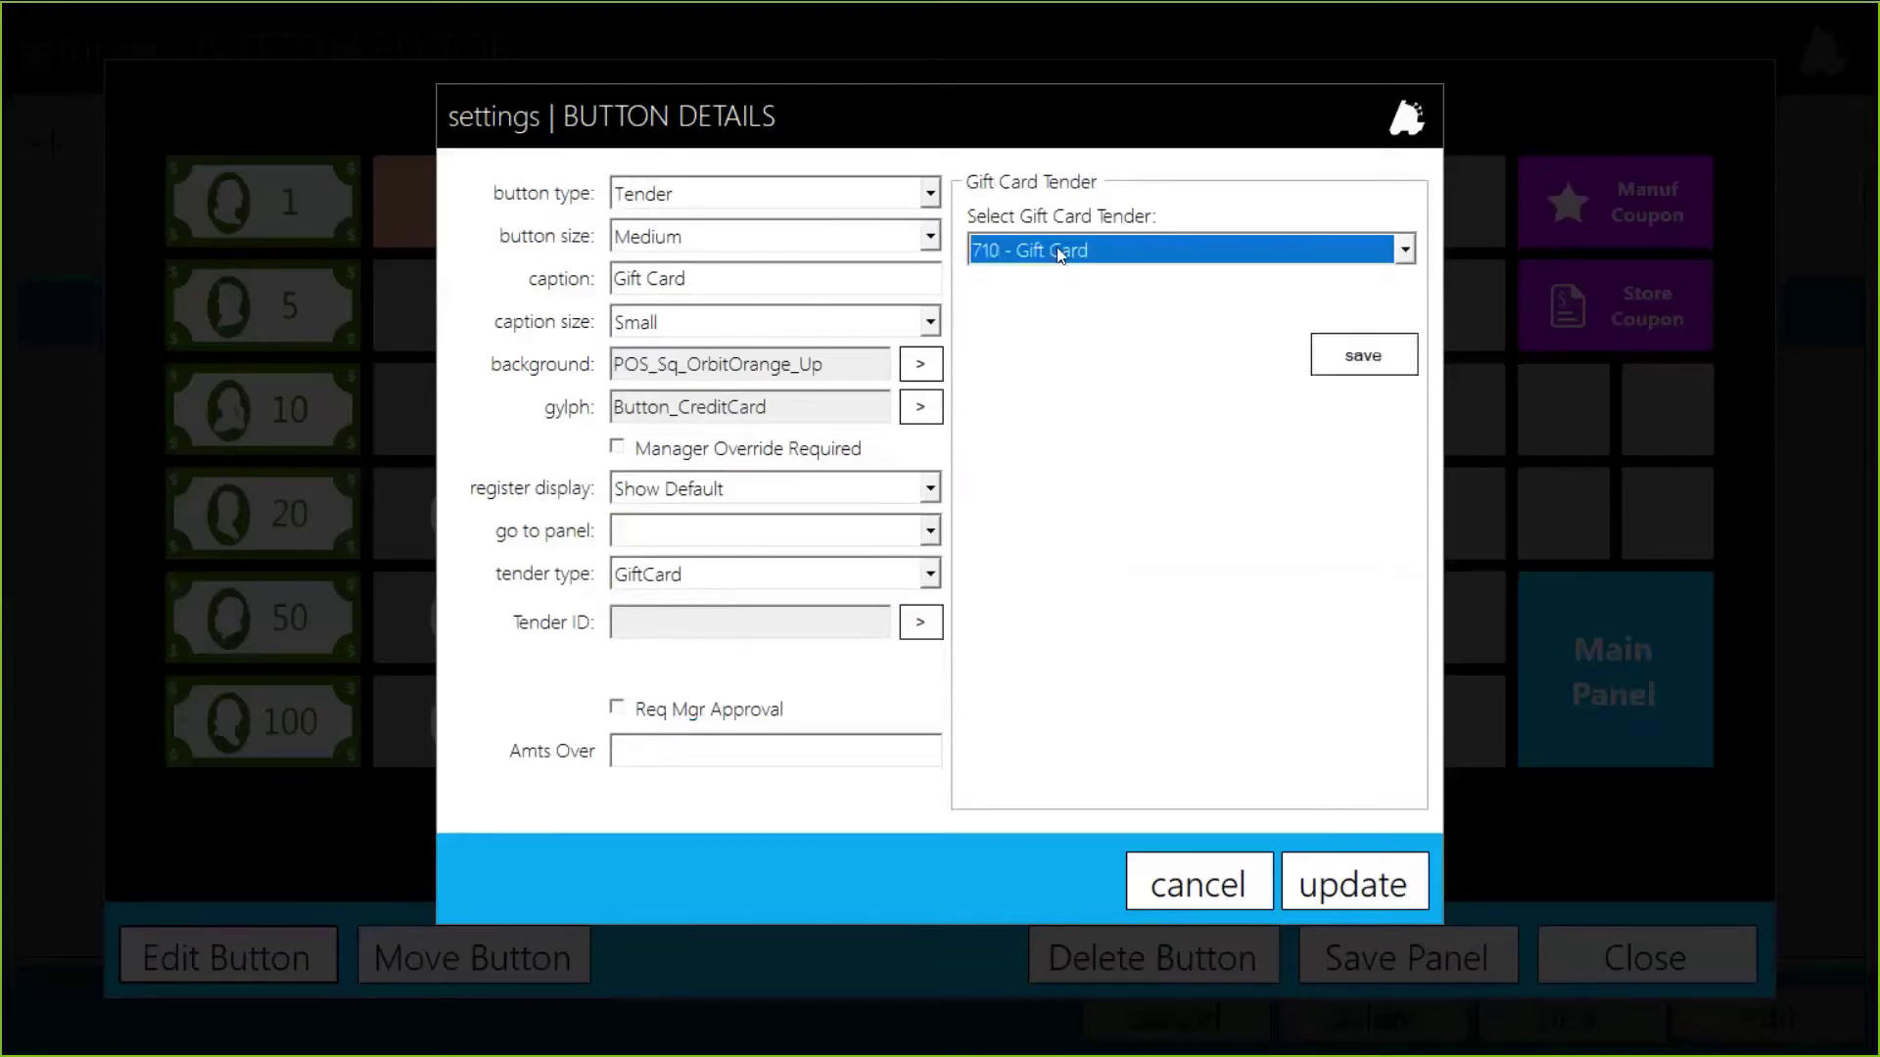
left_click(1363, 356)
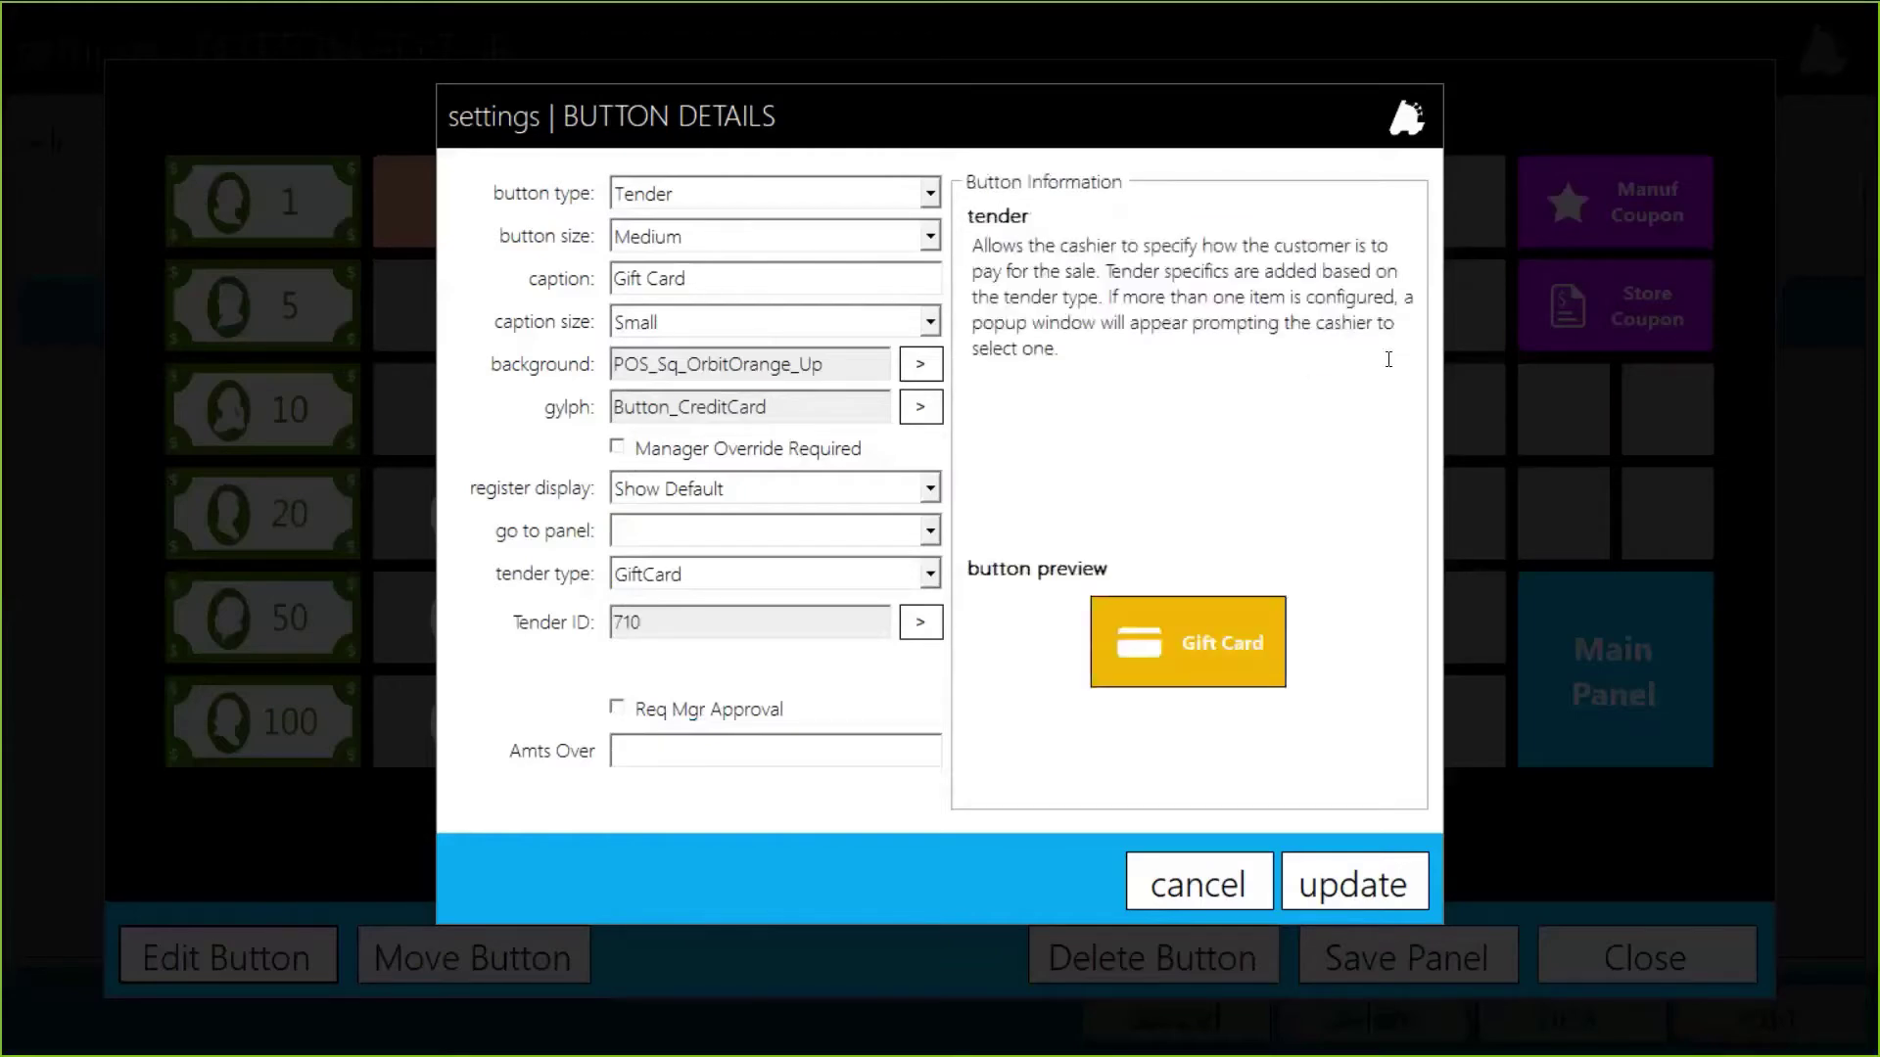
left_click(698, 753)
left_click(1380, 886)
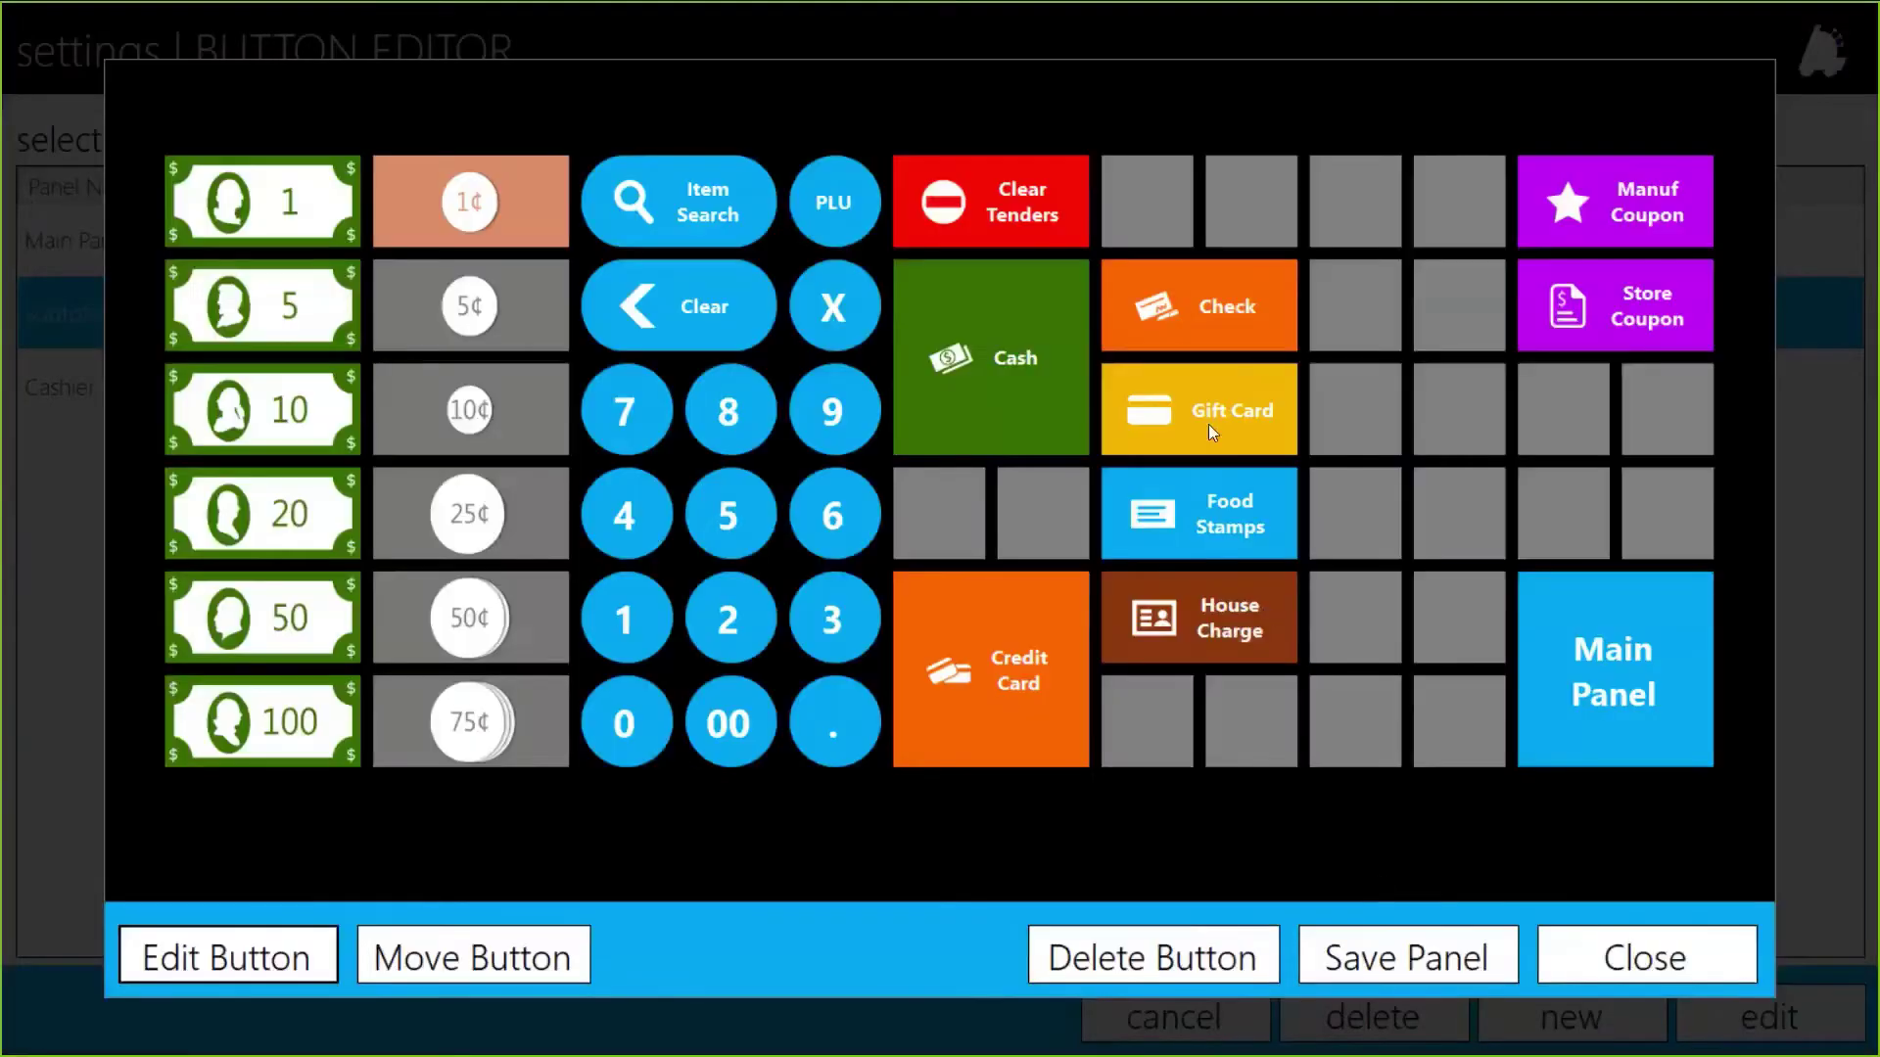
Step: Save the Subtotal panel, Save Panels To DB in Register Settings, and return to the sale screen
left_click(1453, 970)
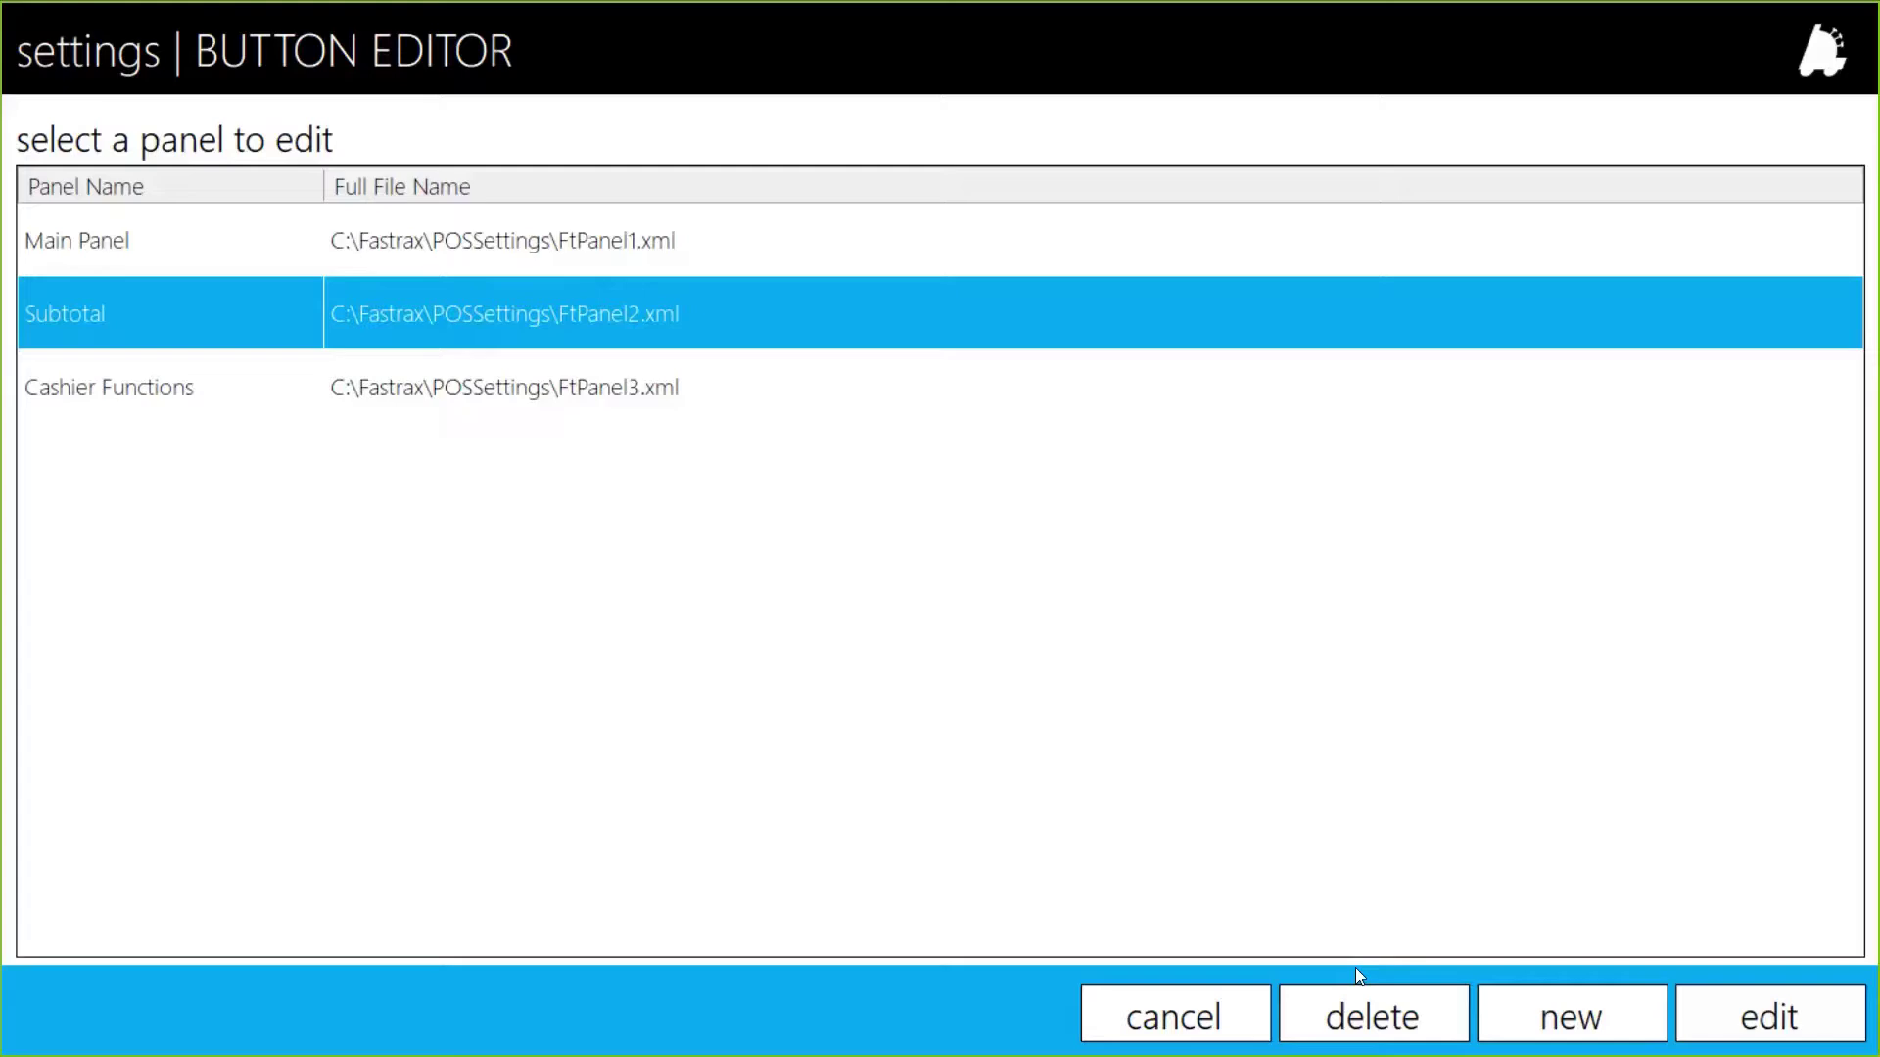
left_click(1164, 1021)
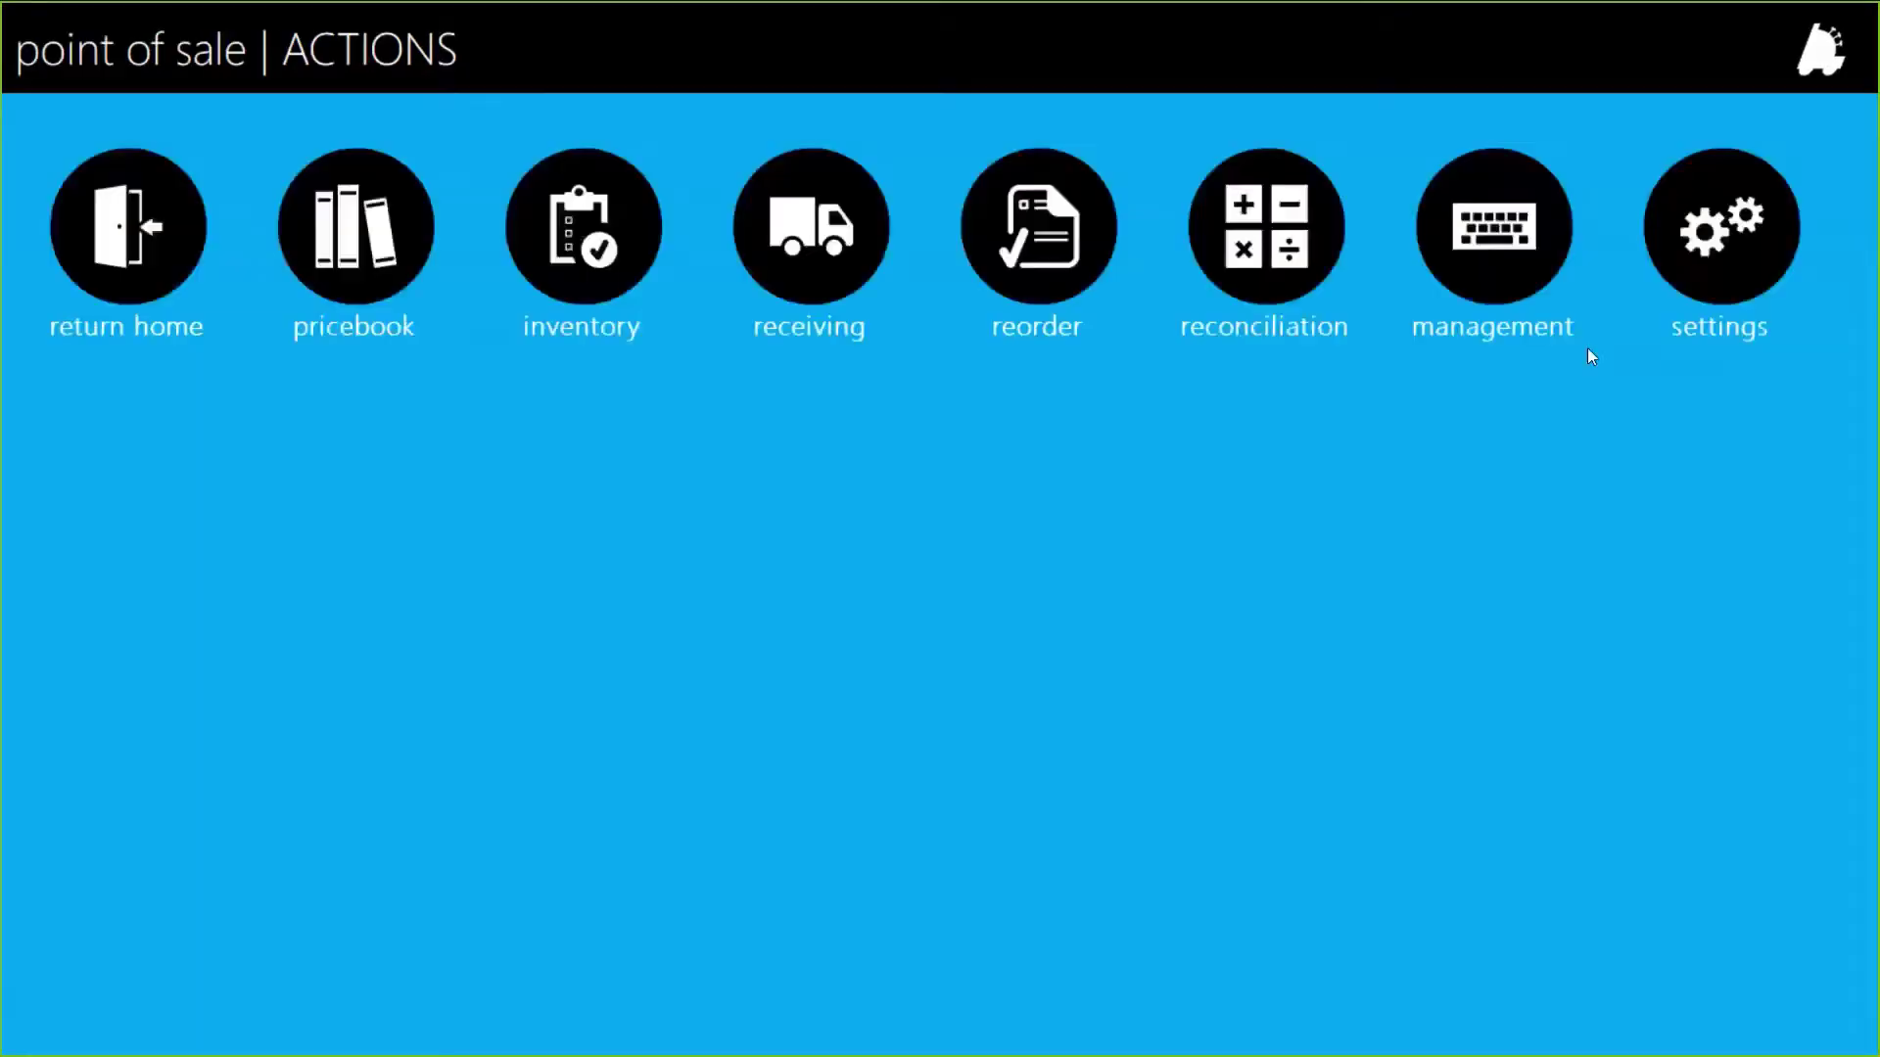
left_click(1720, 235)
left_click(828, 321)
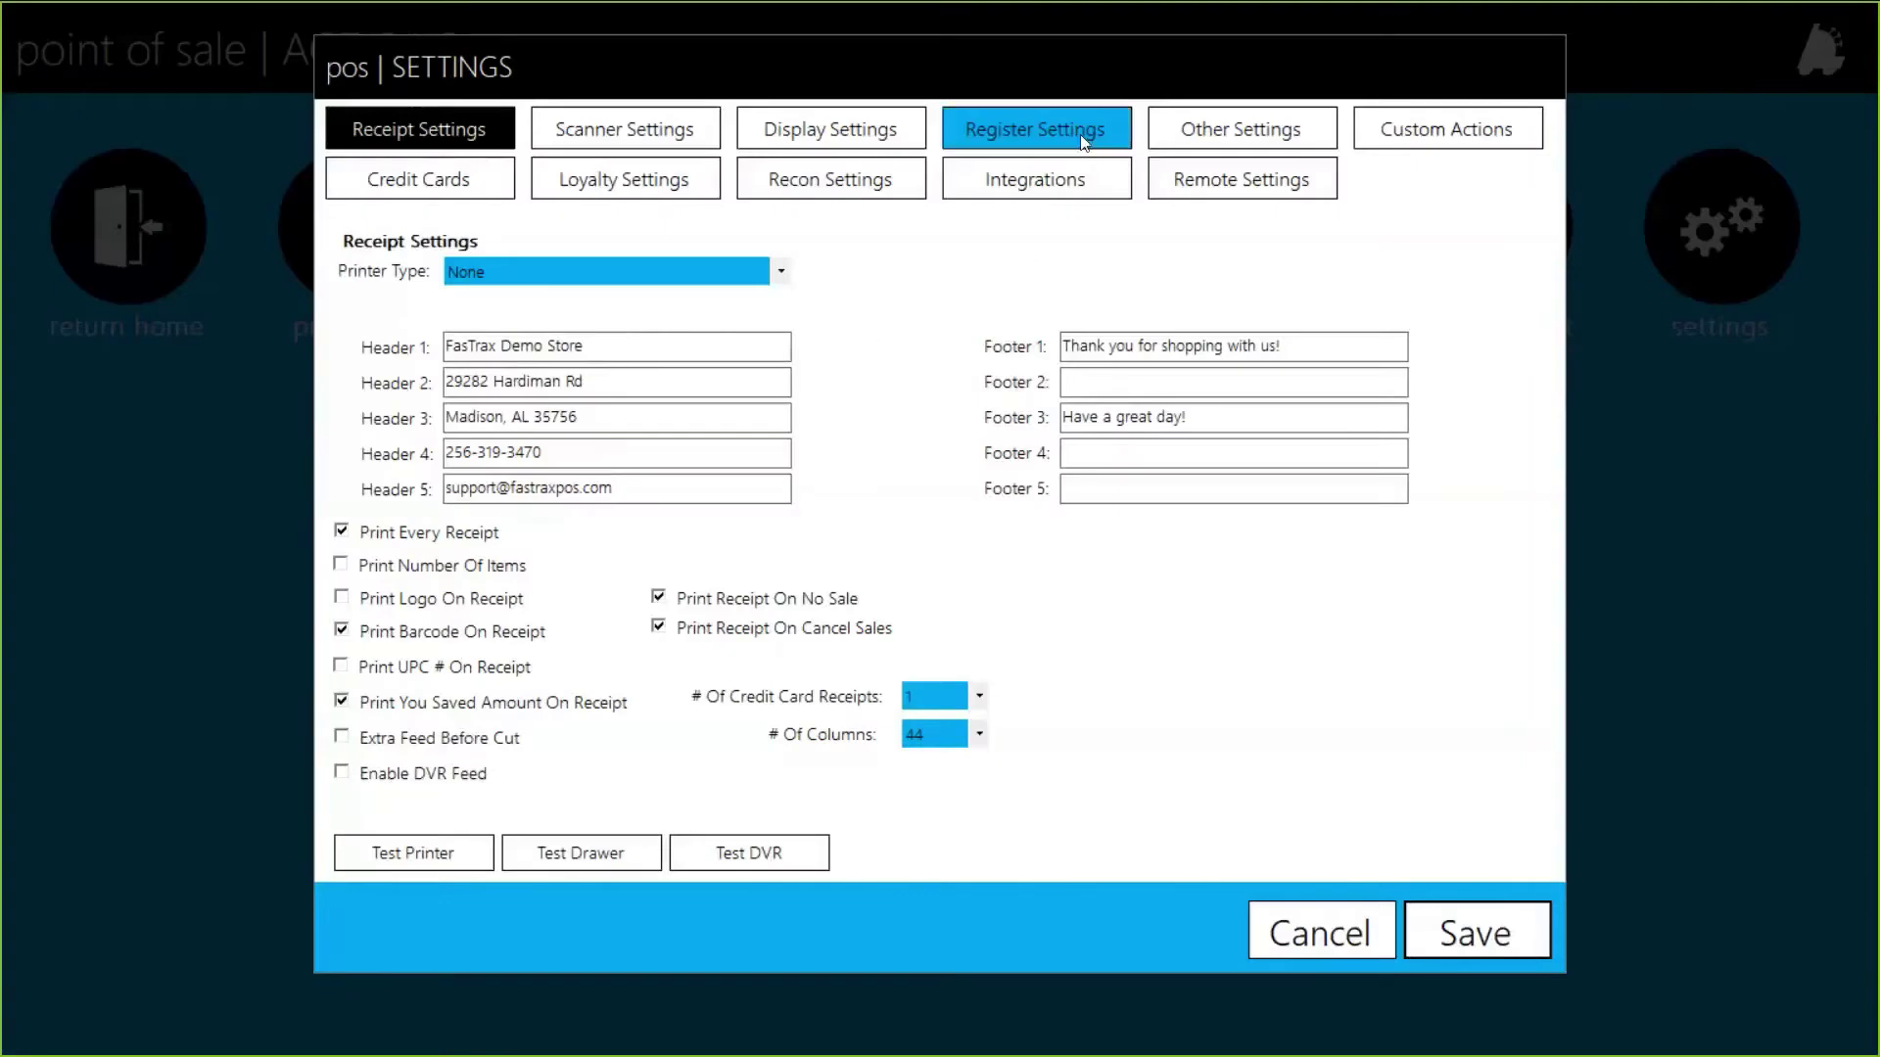
left_click(1081, 127)
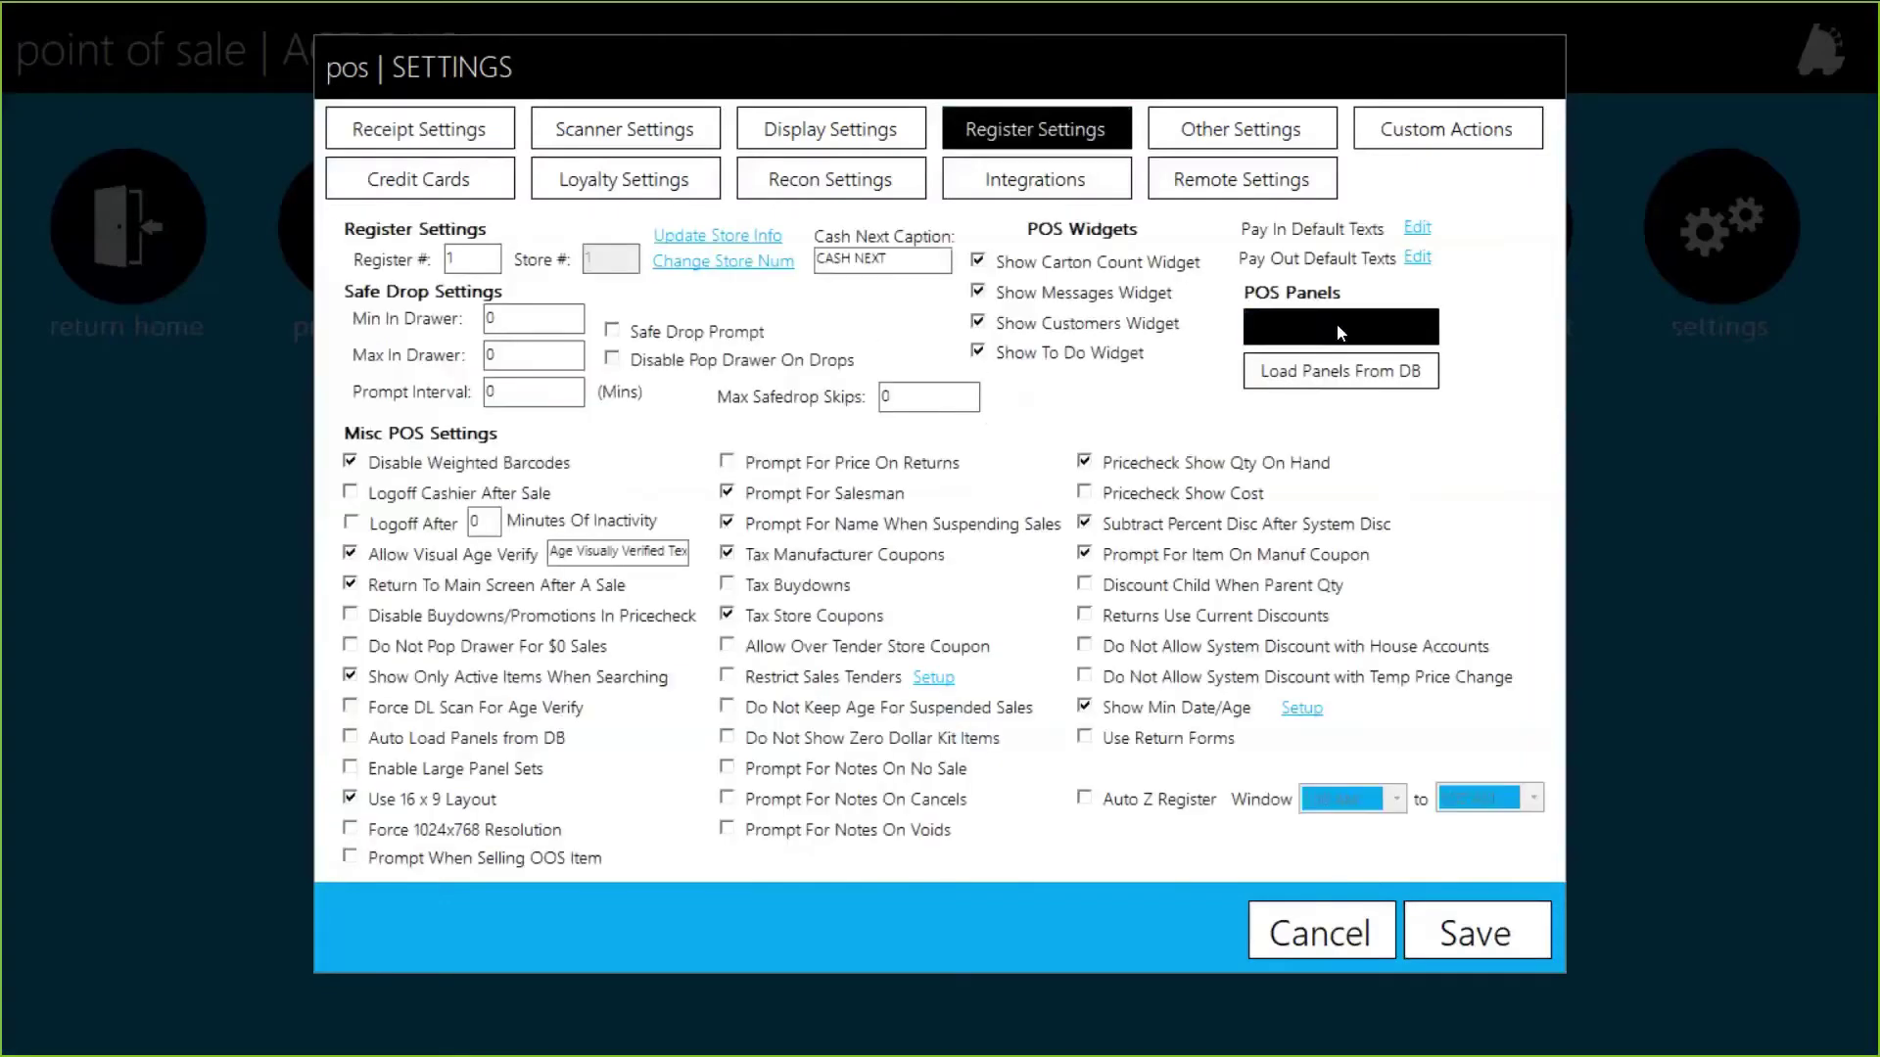
left_click(1336, 331)
left_click(1001, 589)
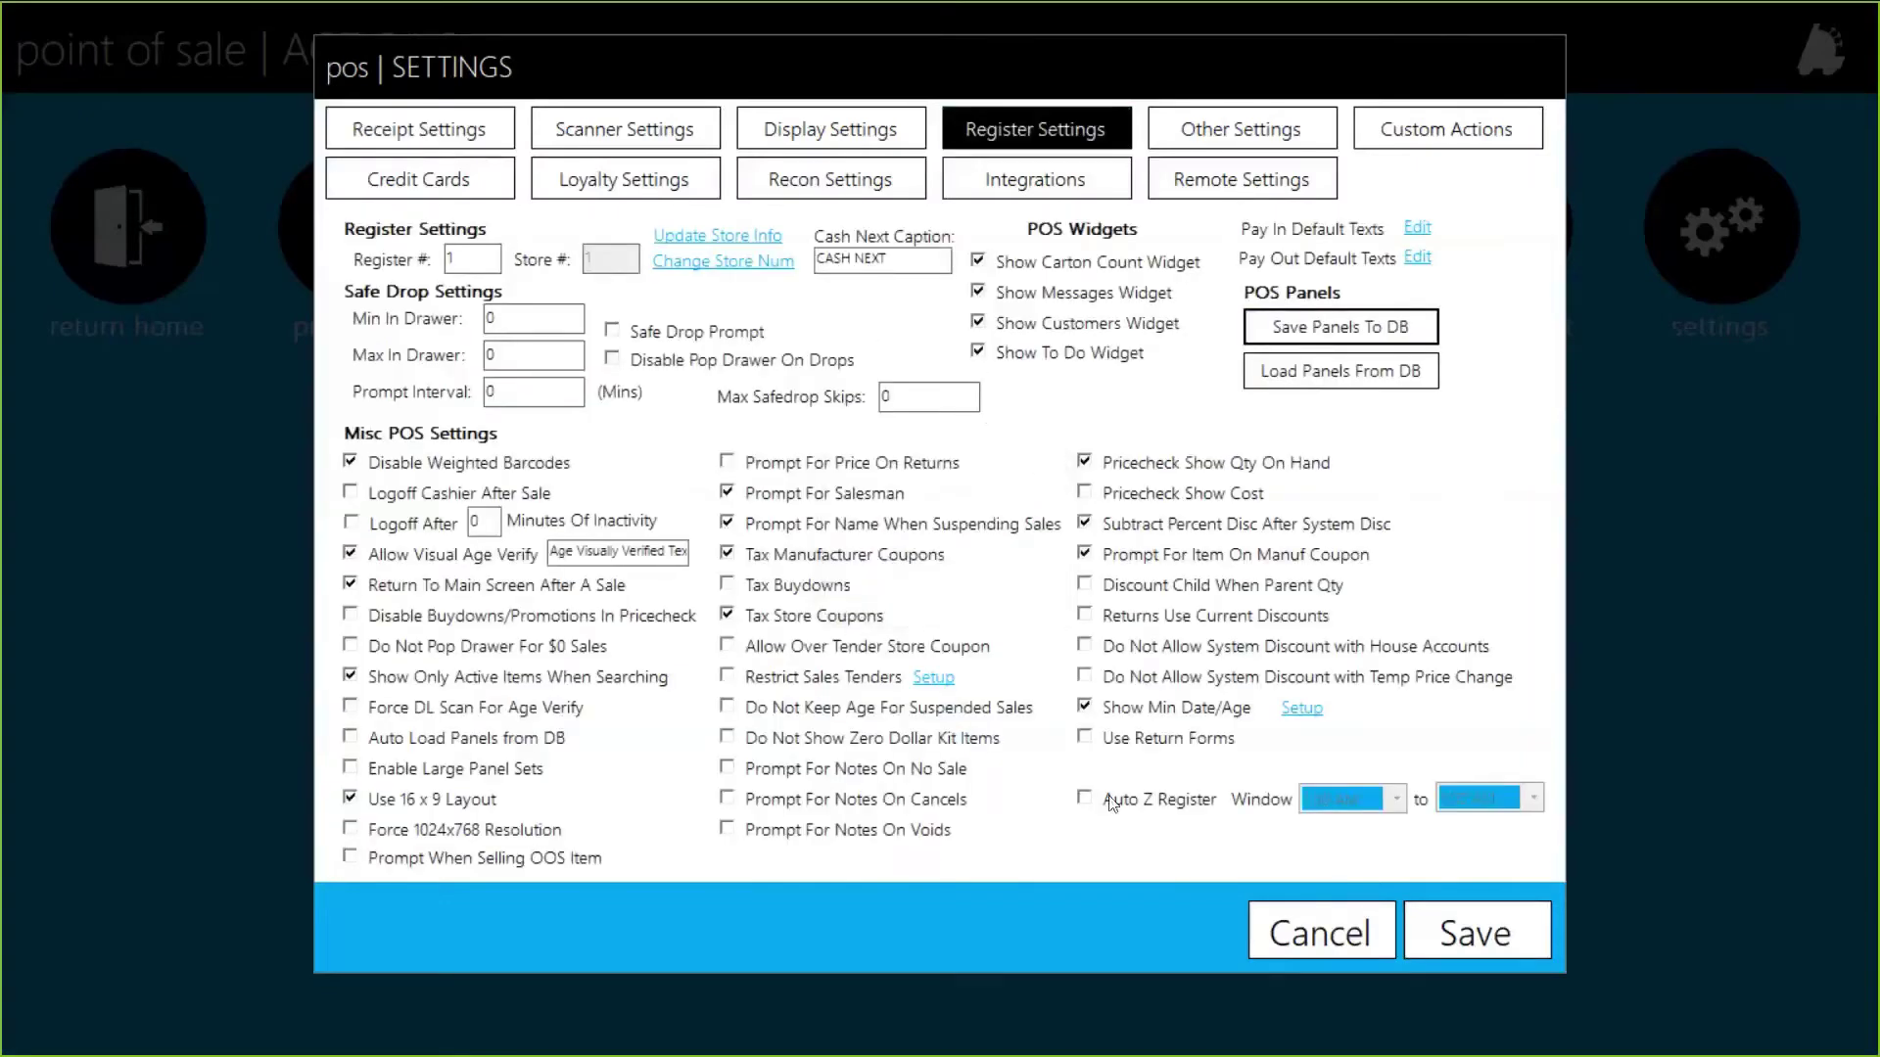
left_click(1362, 945)
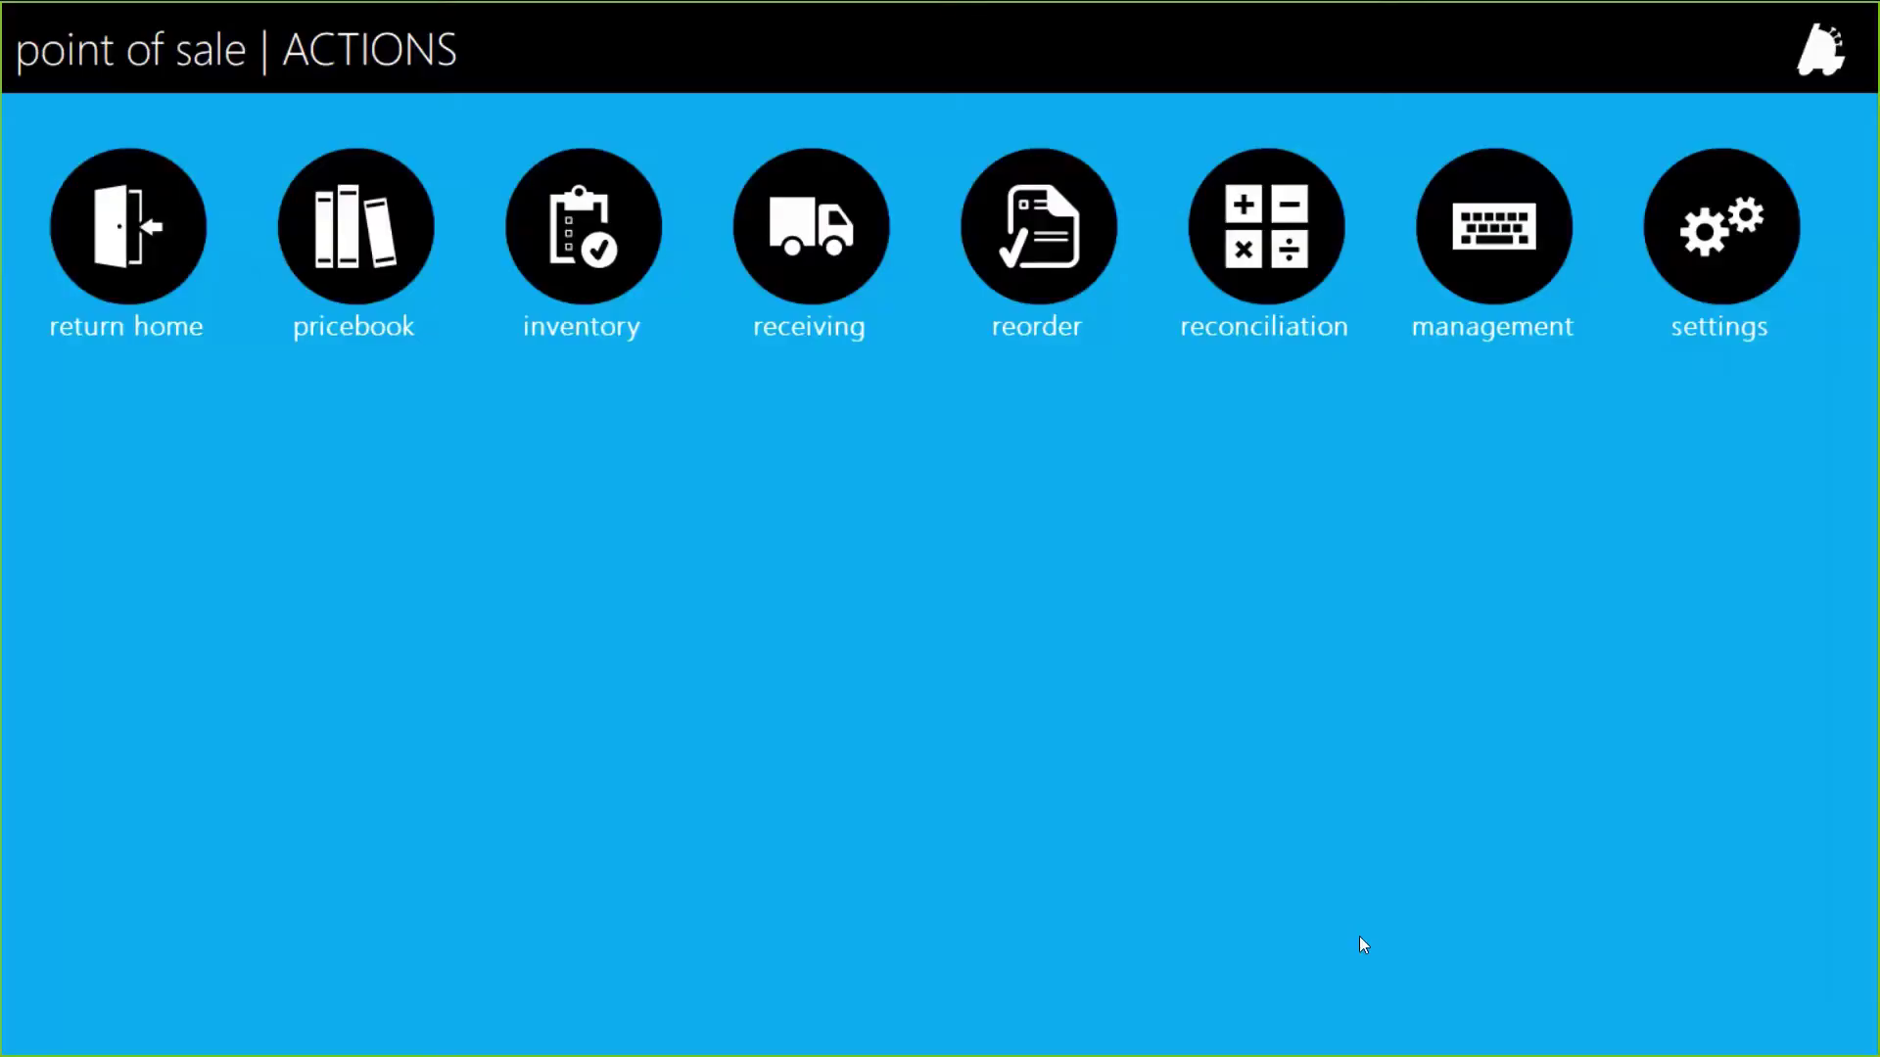
left_click(147, 236)
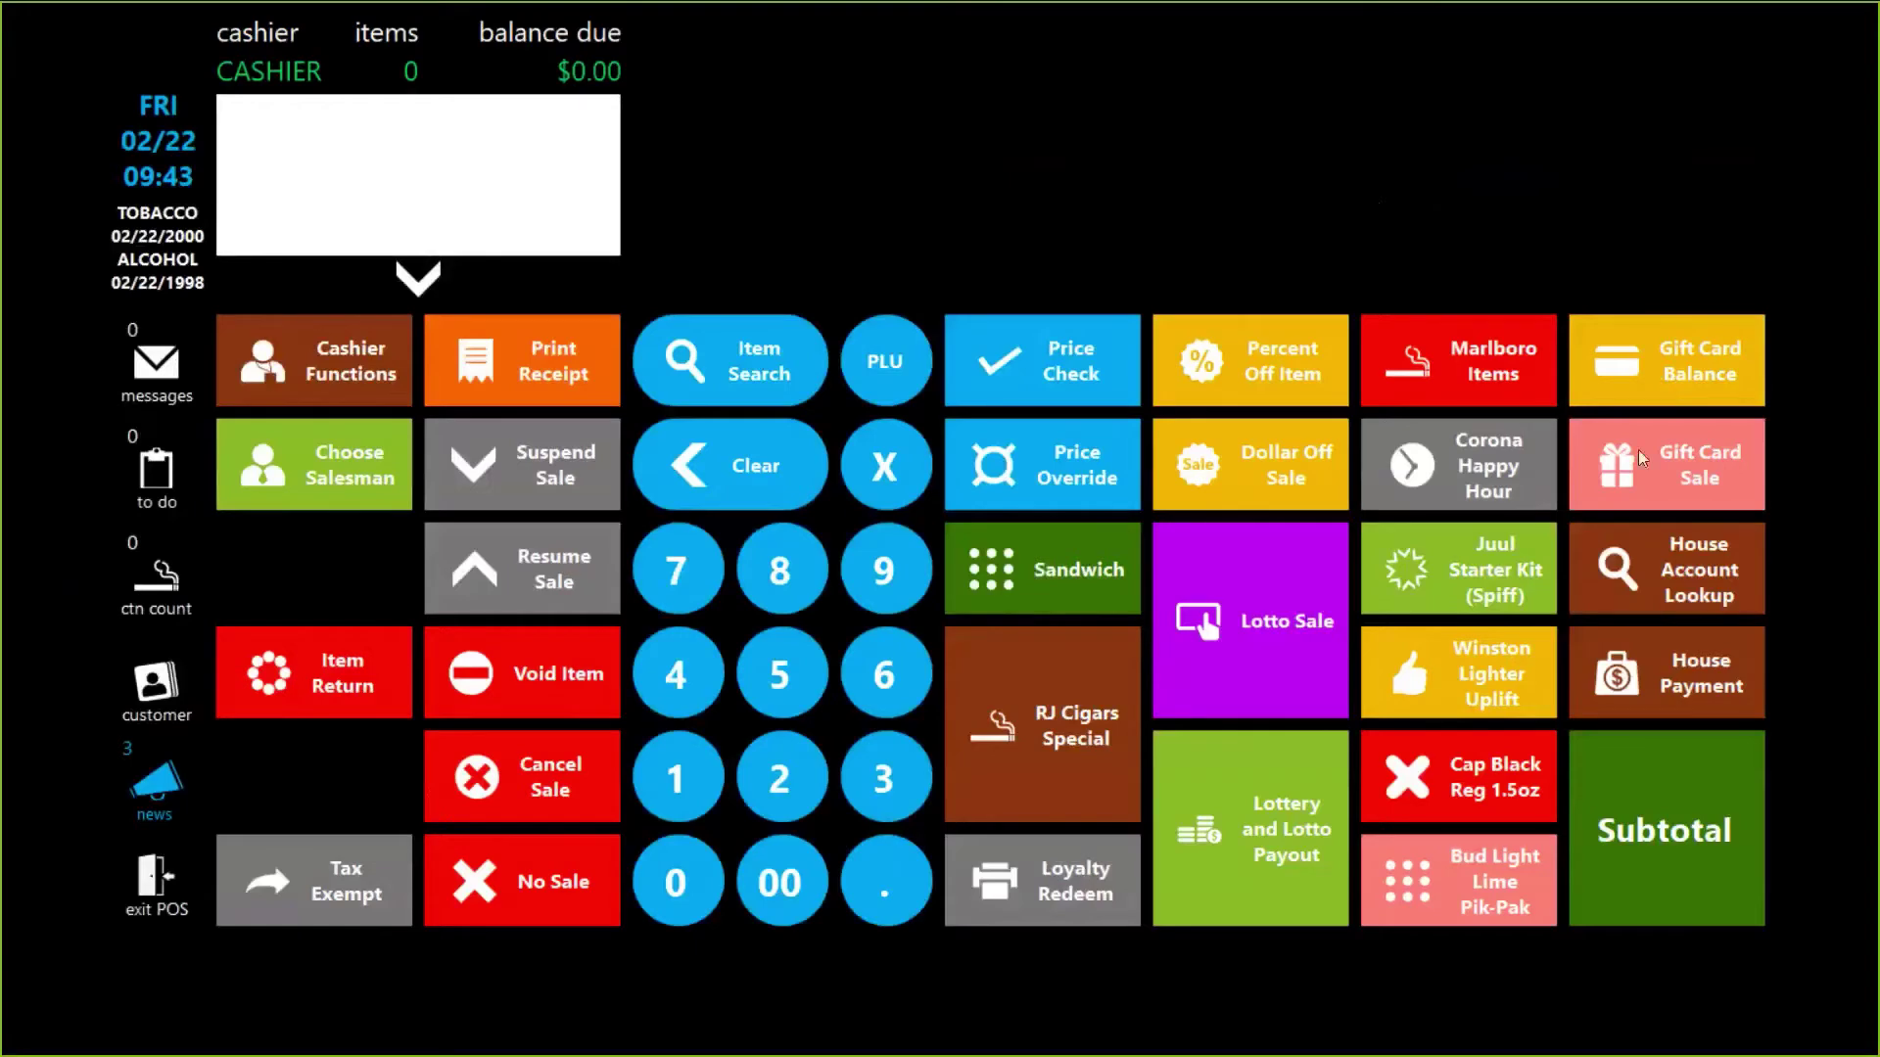
Step: Ring up a $50.00 Gift Card Sale from the Main Panel and pay it in cash
left_click(1711, 832)
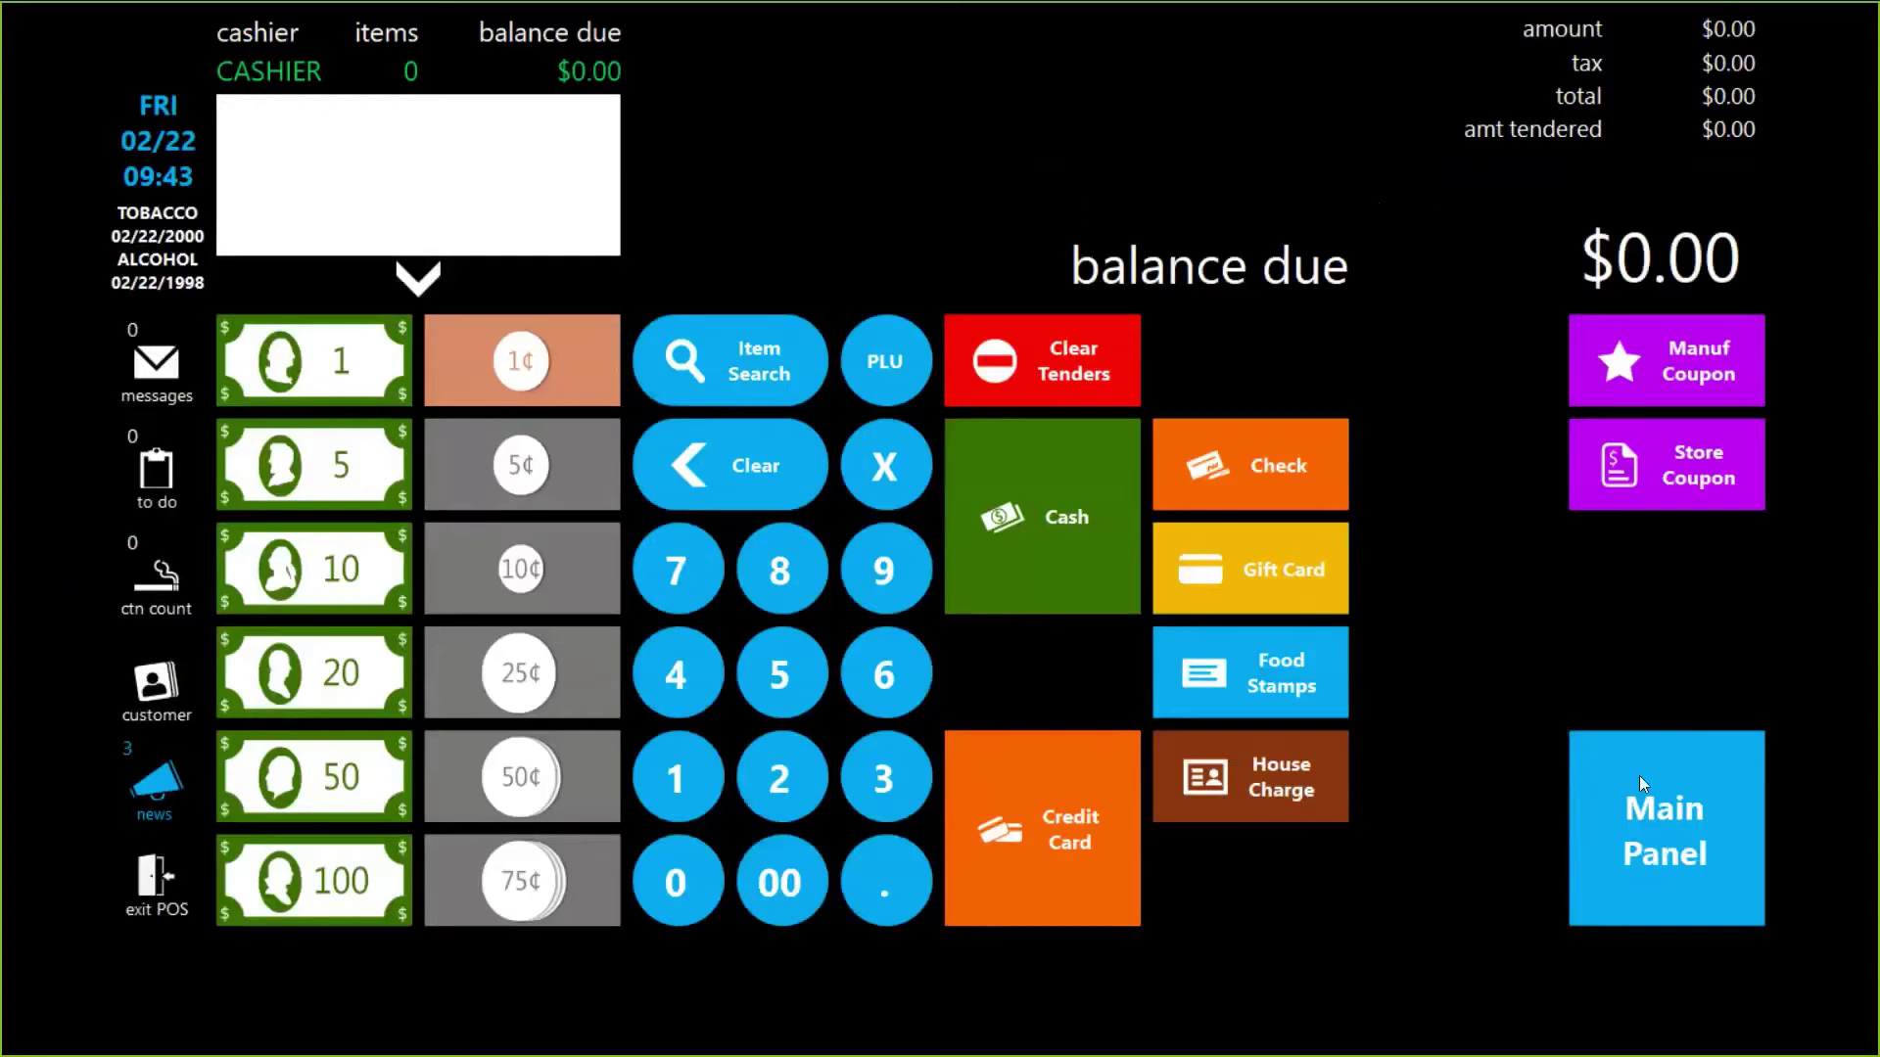
left_click(1639, 778)
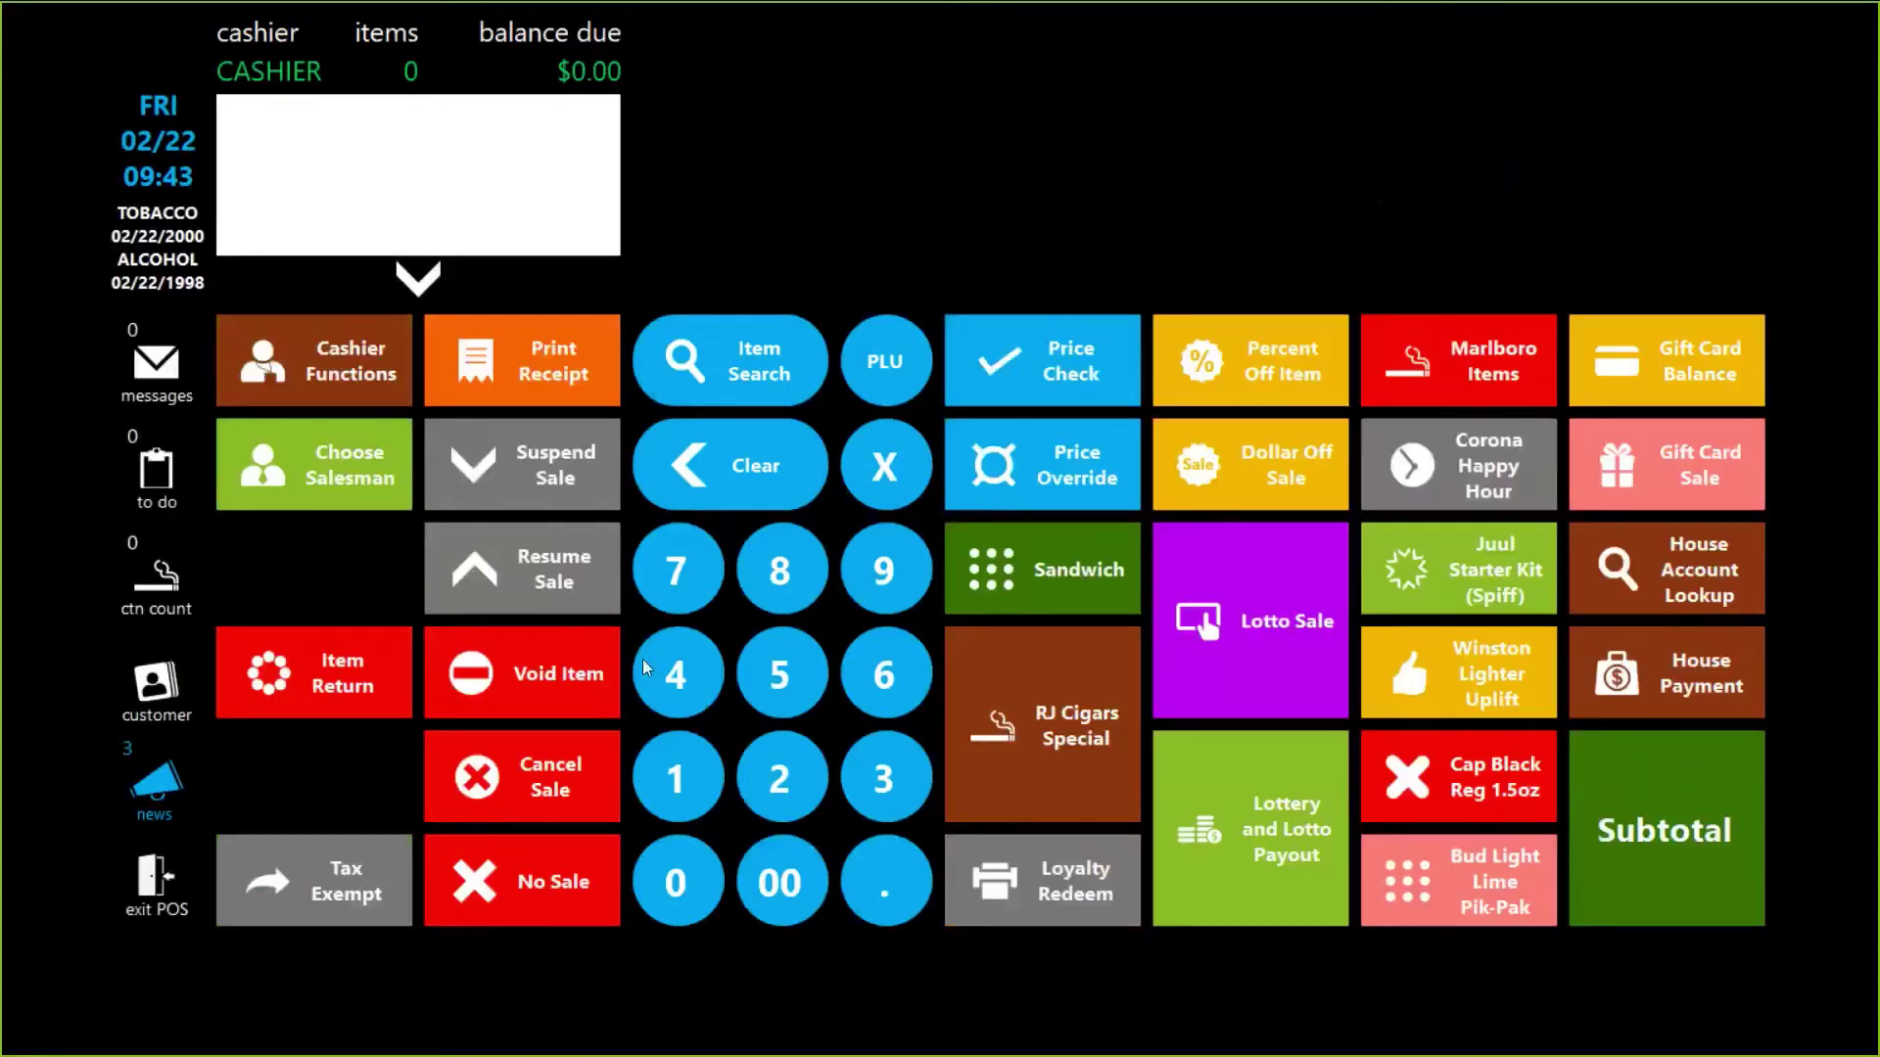
left_click(779, 866)
left_click(691, 881)
left_click(1682, 469)
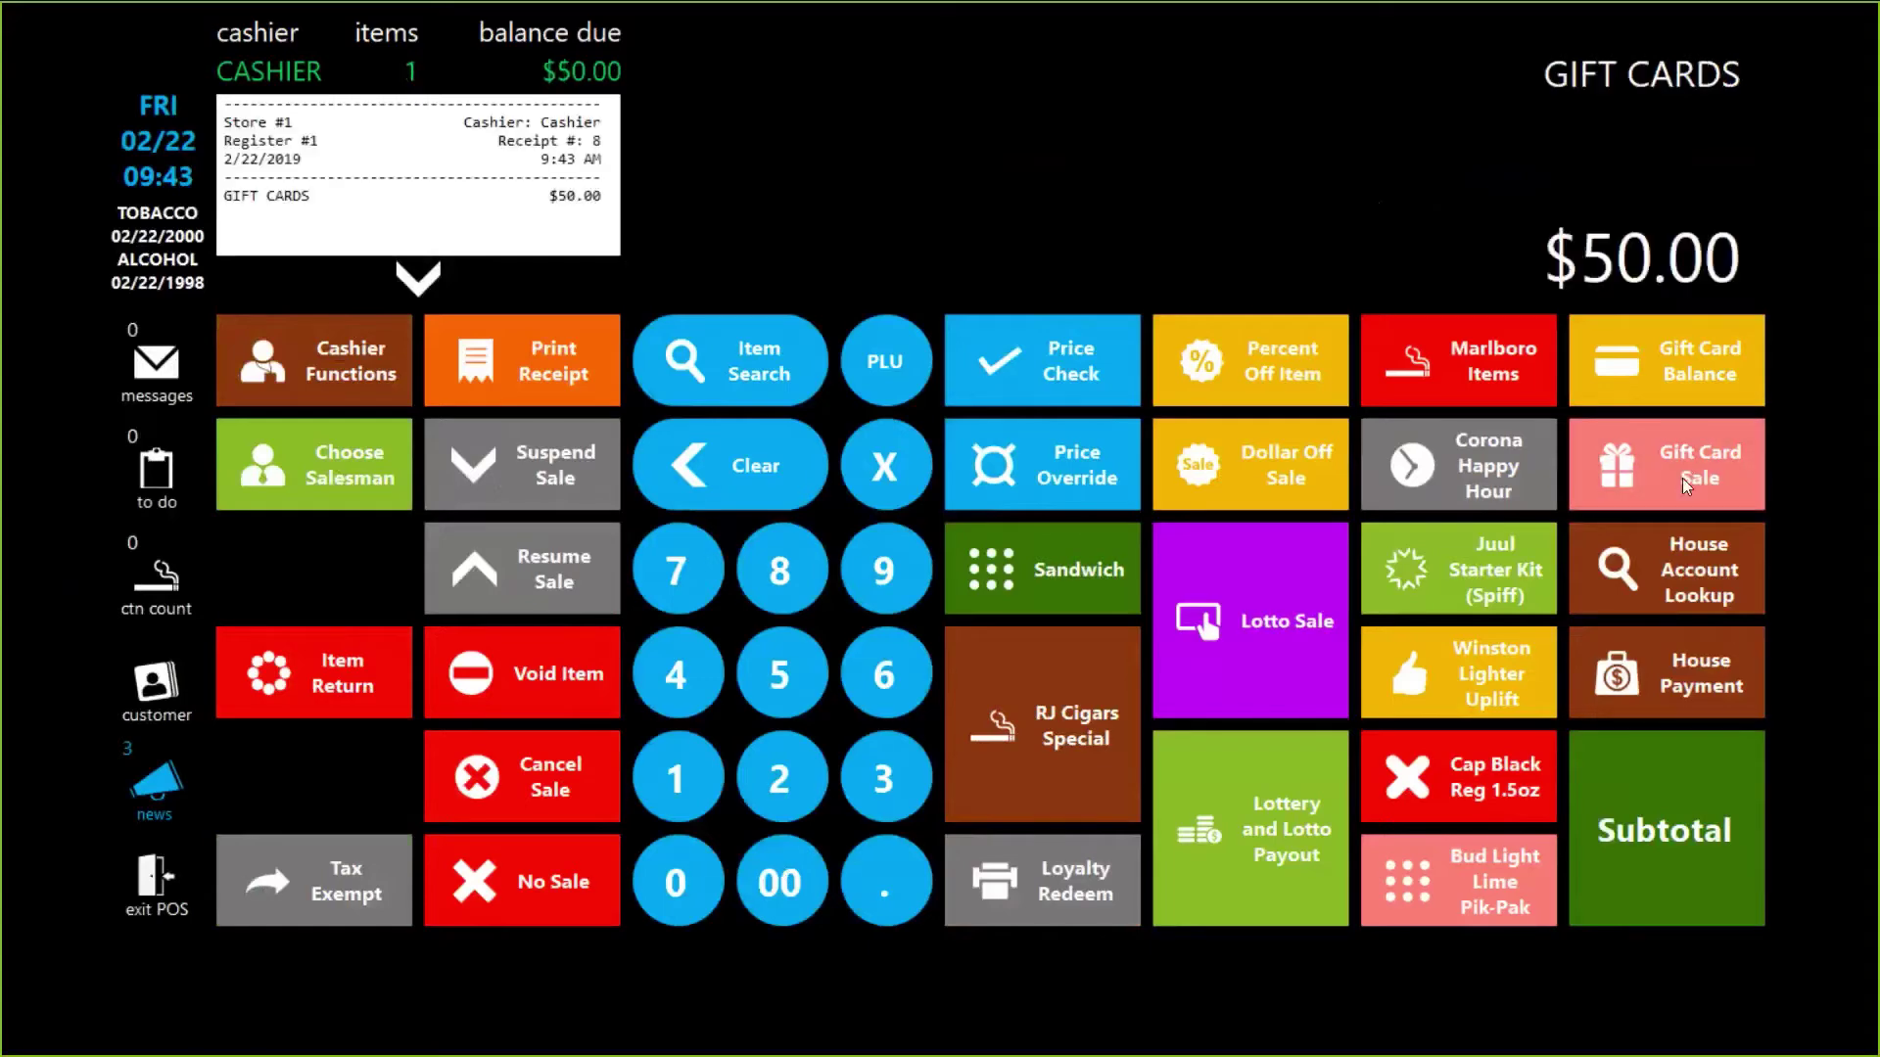
left_click(1659, 779)
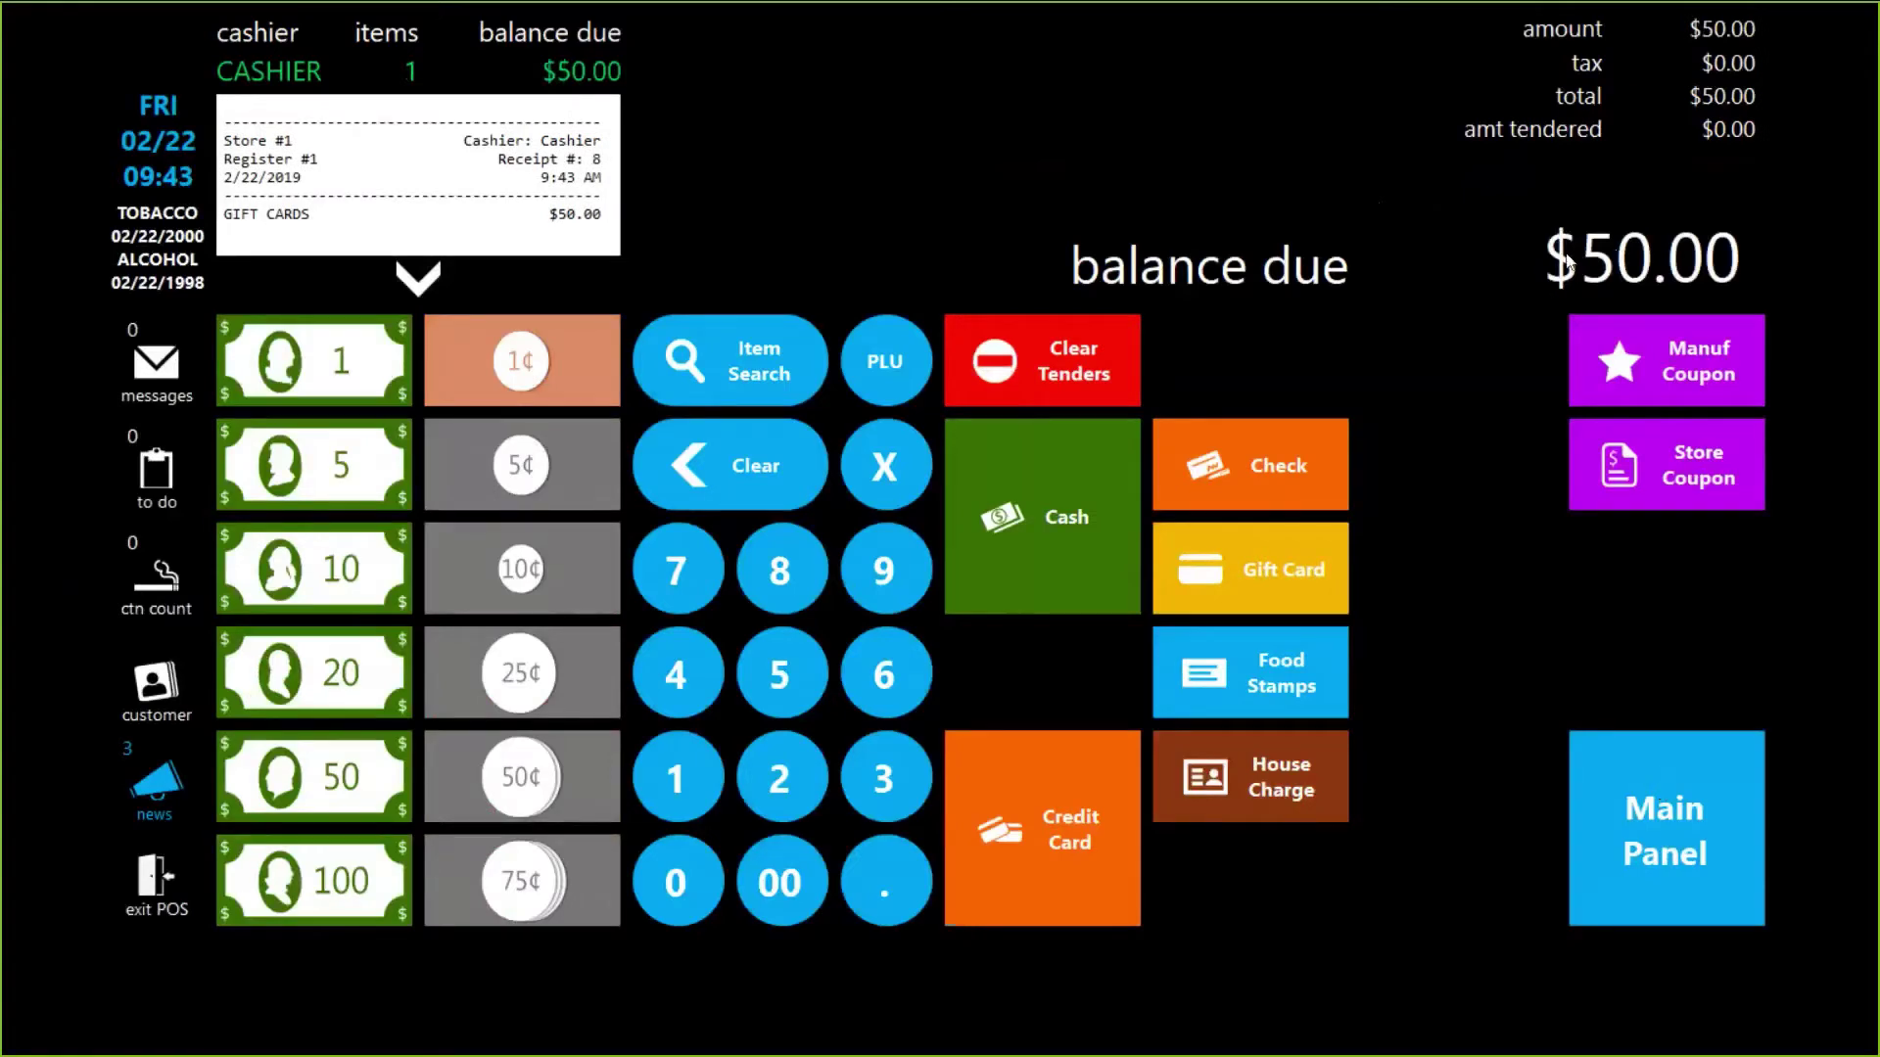
left_click(1064, 500)
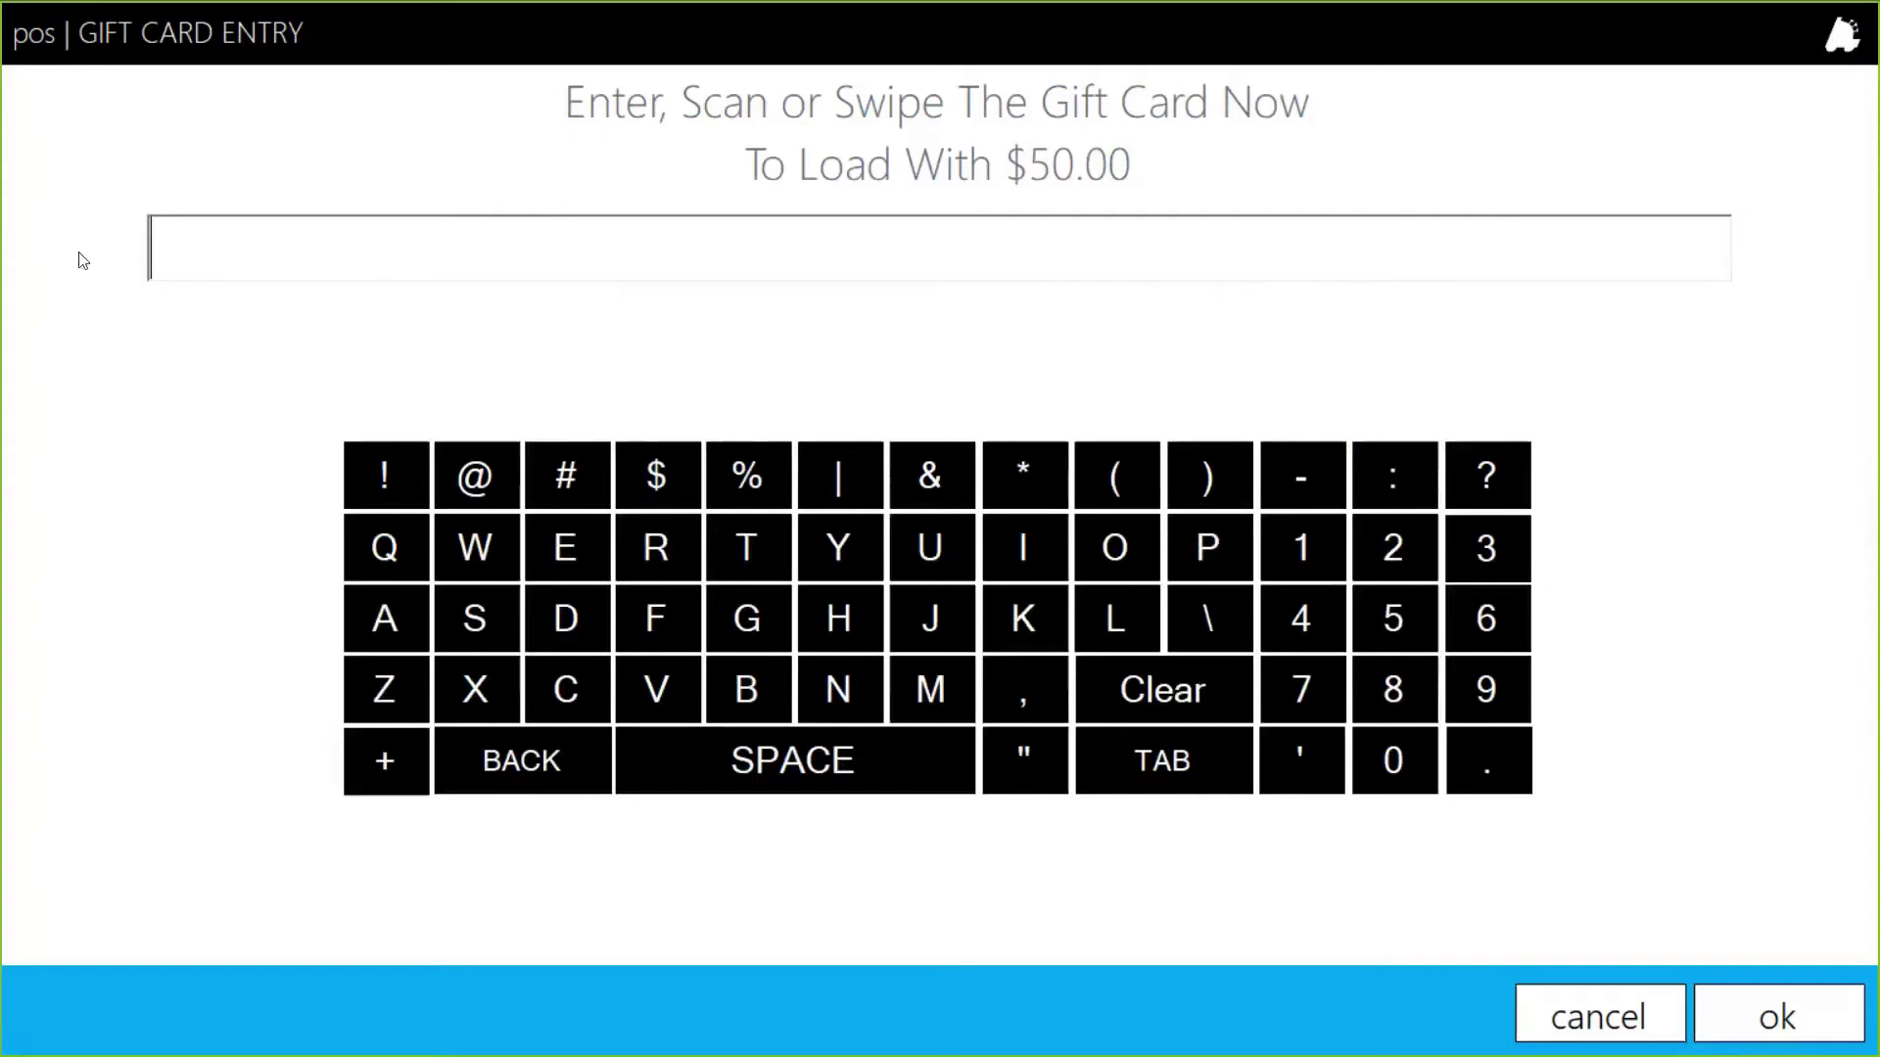
Step: Replace the mistyped 151651 with card number 774411 and confirm the $50.00 load
type("151651")
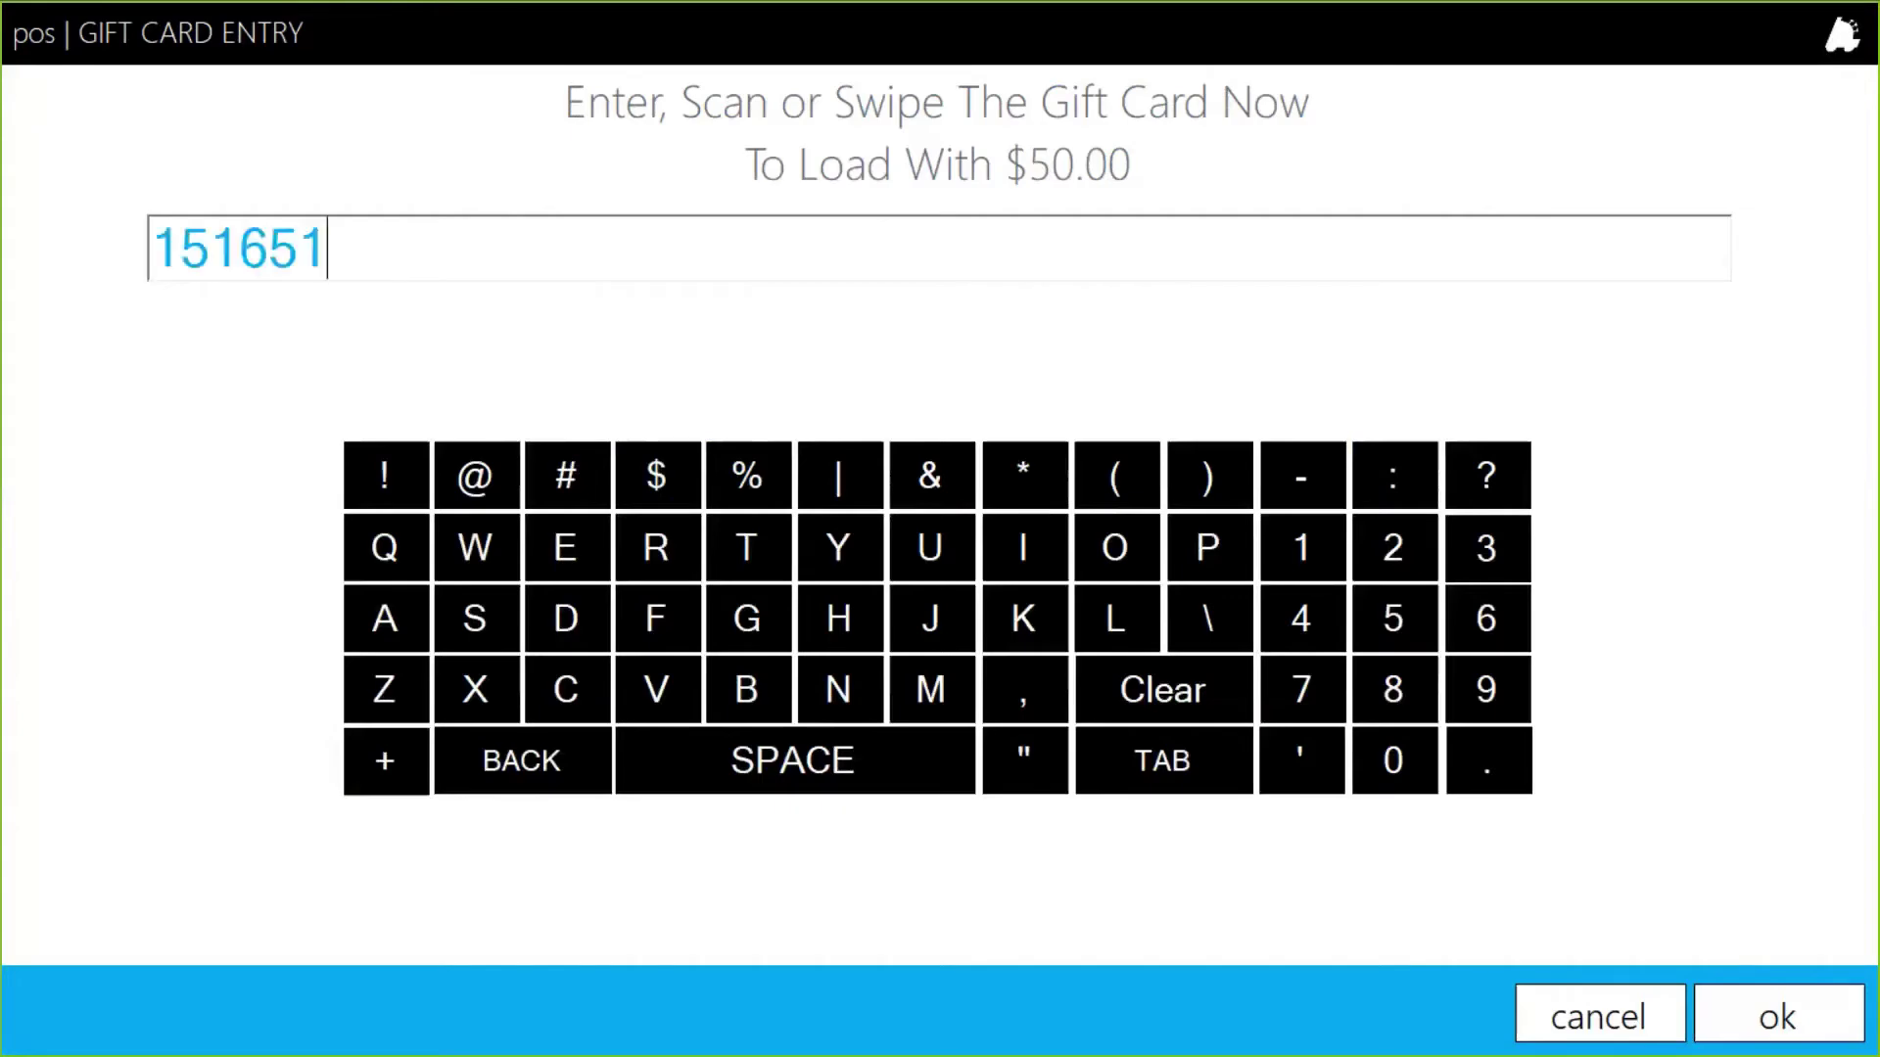
key("BackSpace")
key("BackSpace")
key("BackSpace")
key("BackSpace")
key("BackSpace")
key("BackSpace")
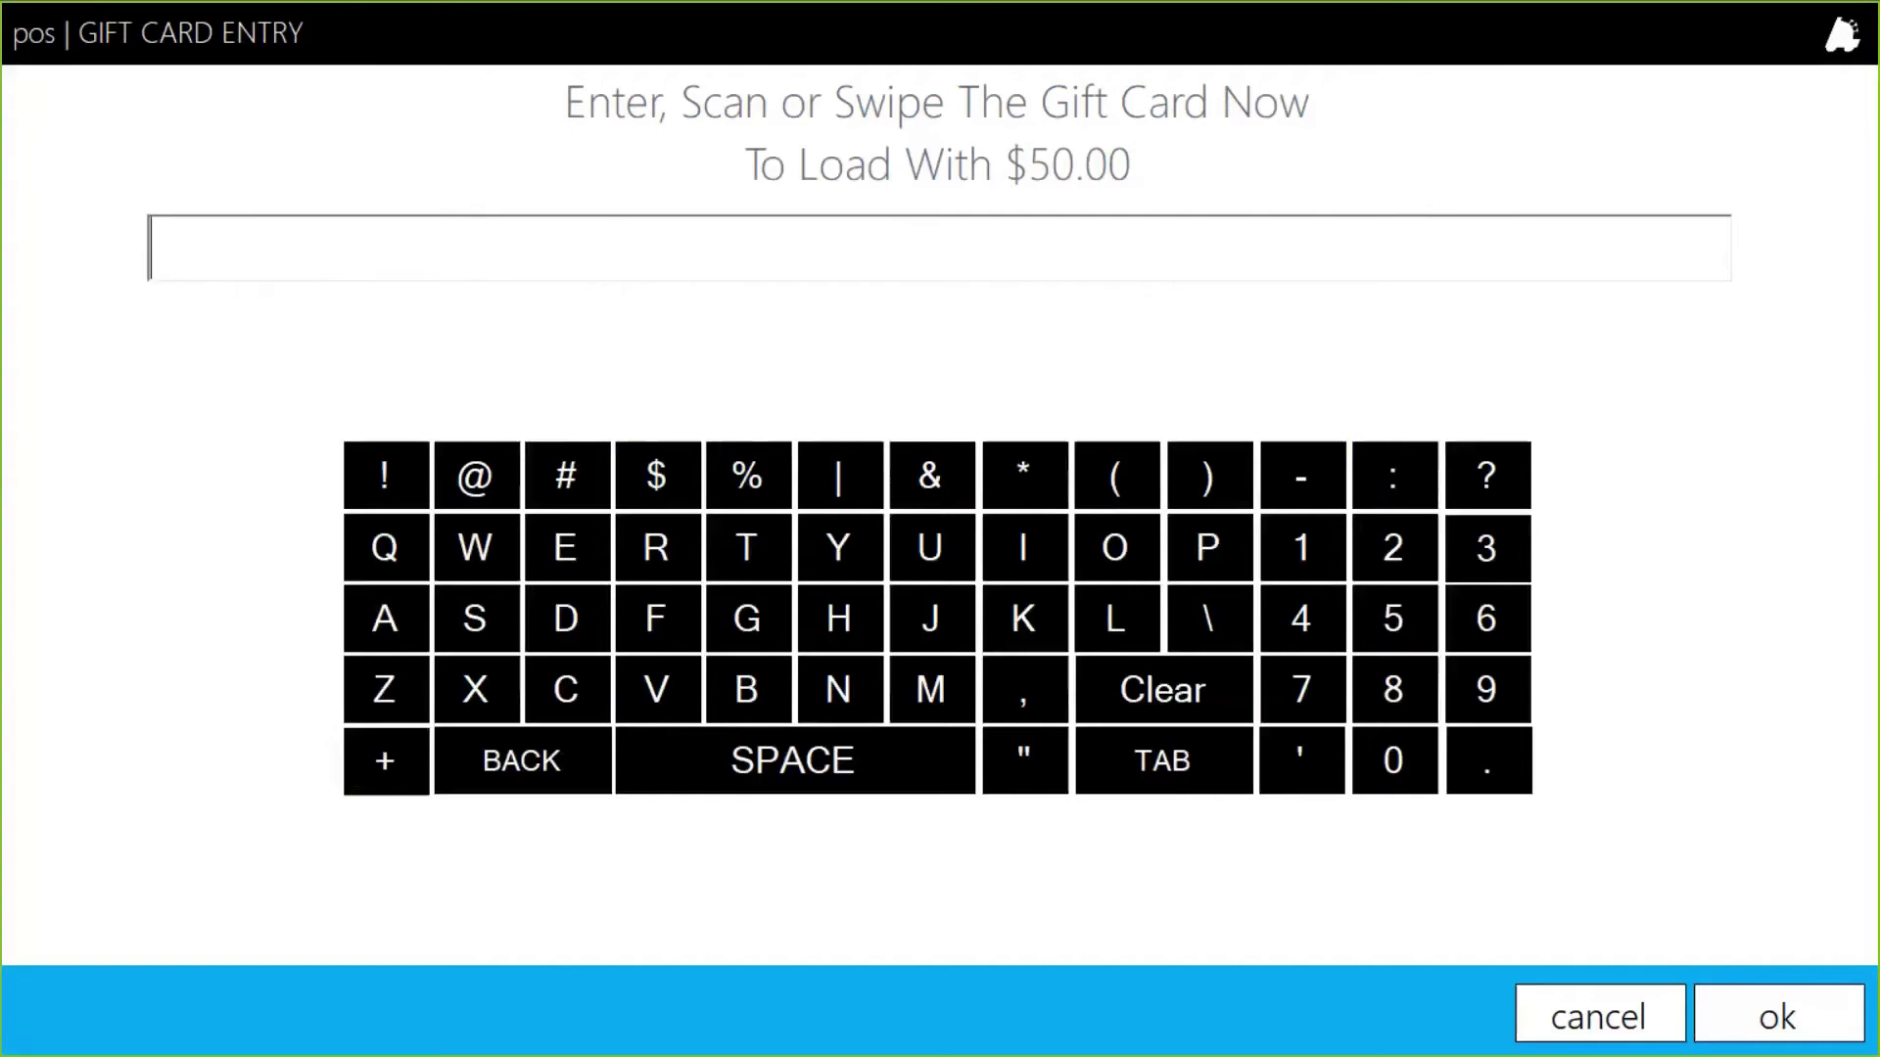
type("774411")
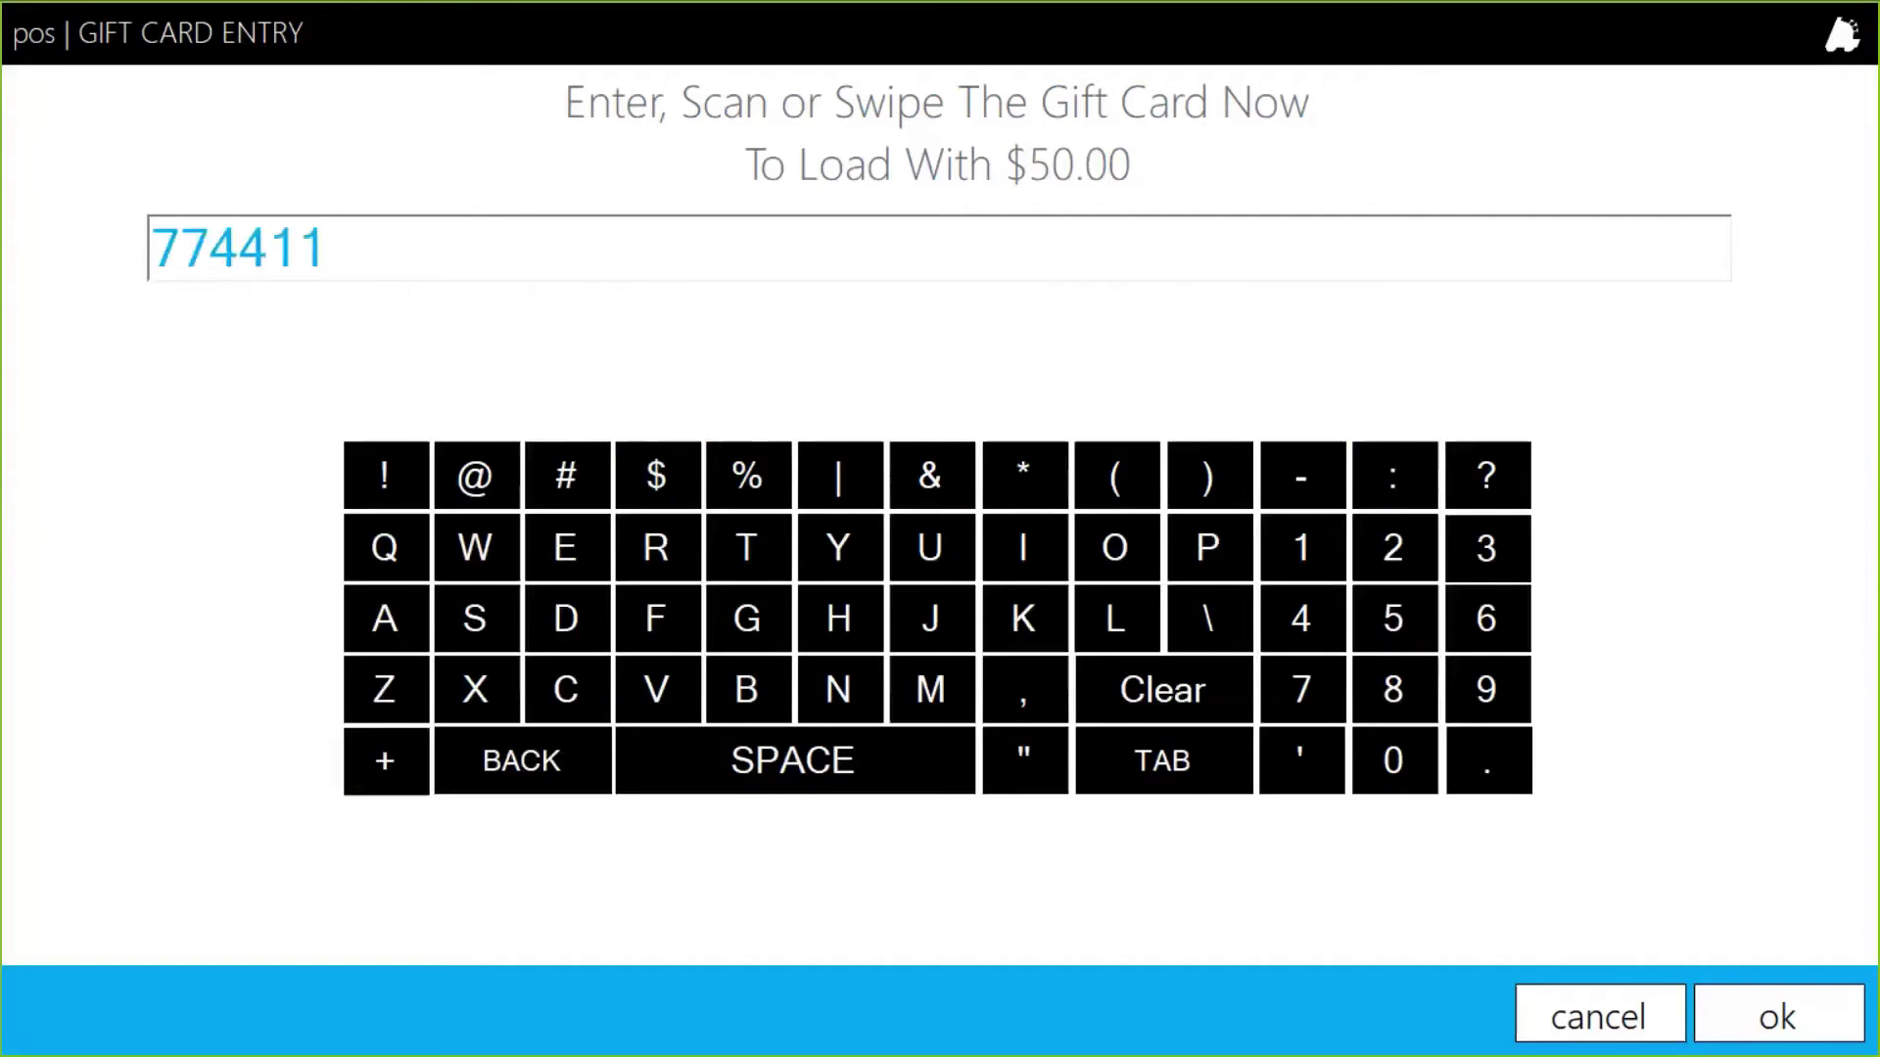
left_click(1780, 1019)
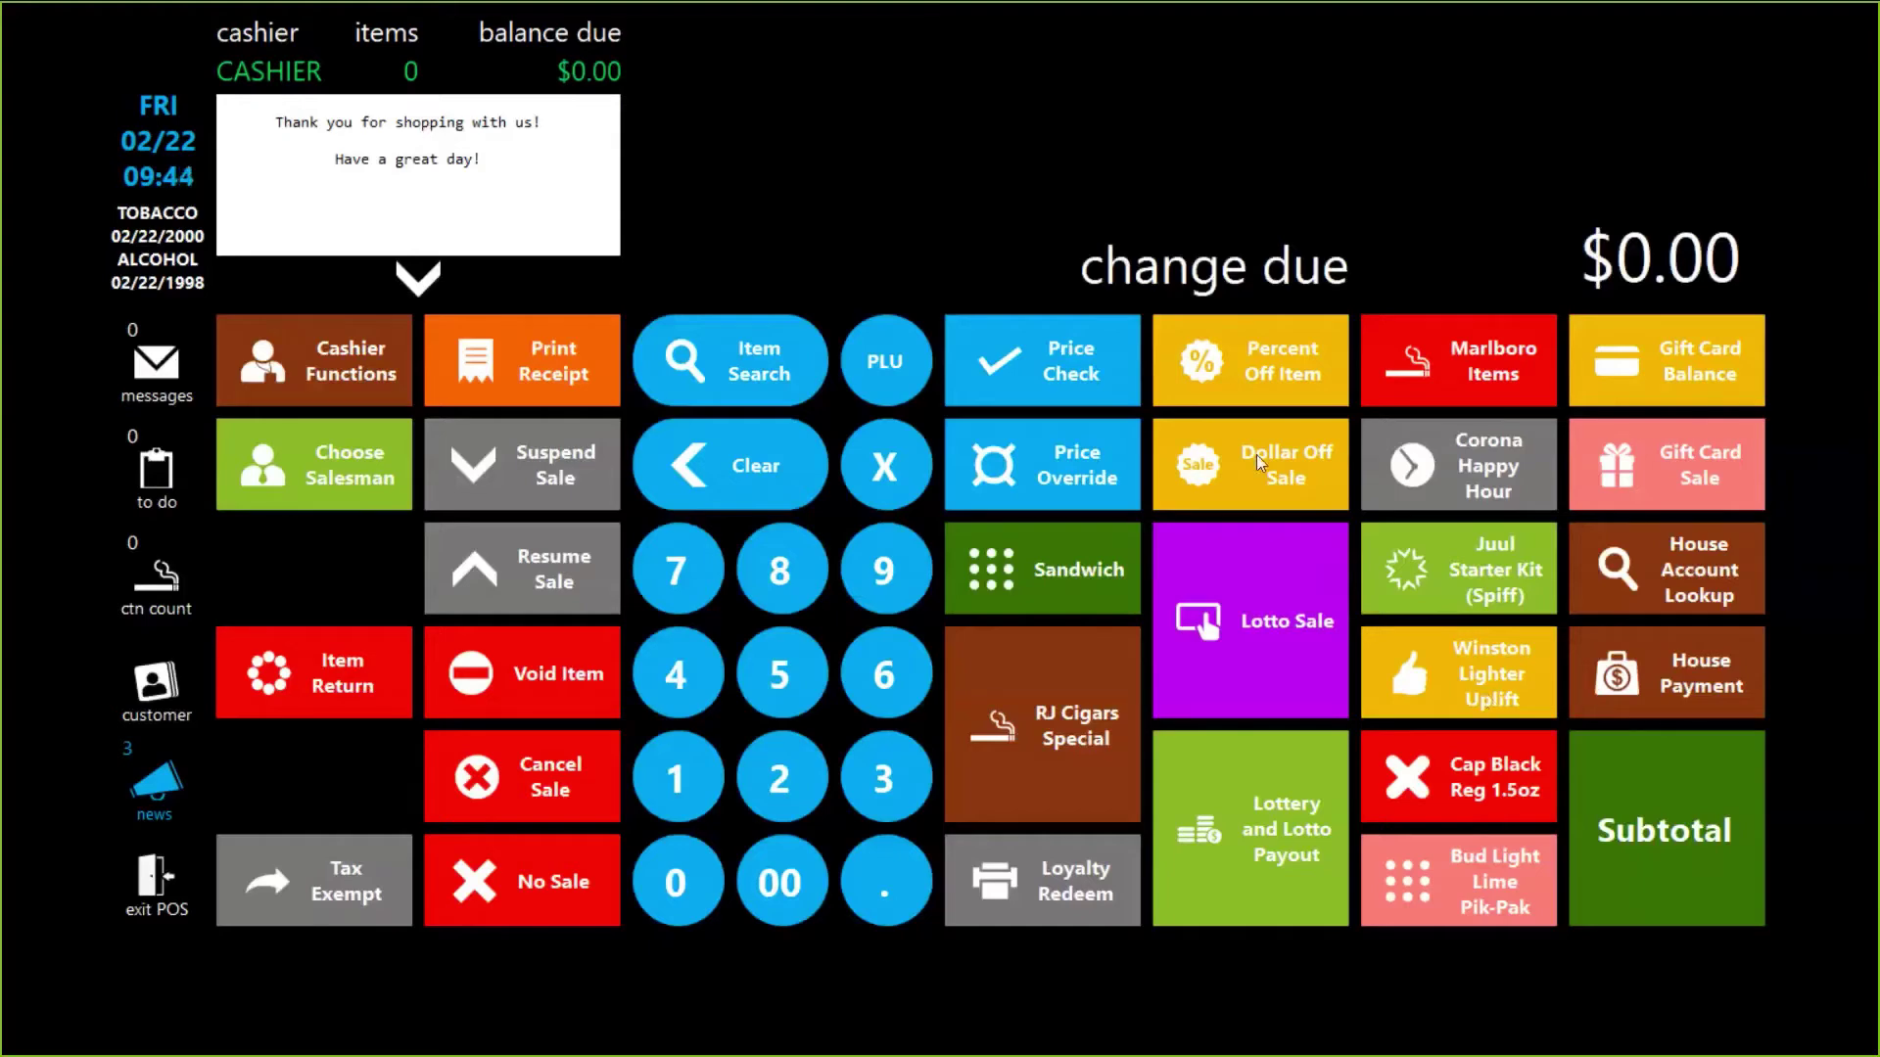
left_click(1715, 369)
type("7")
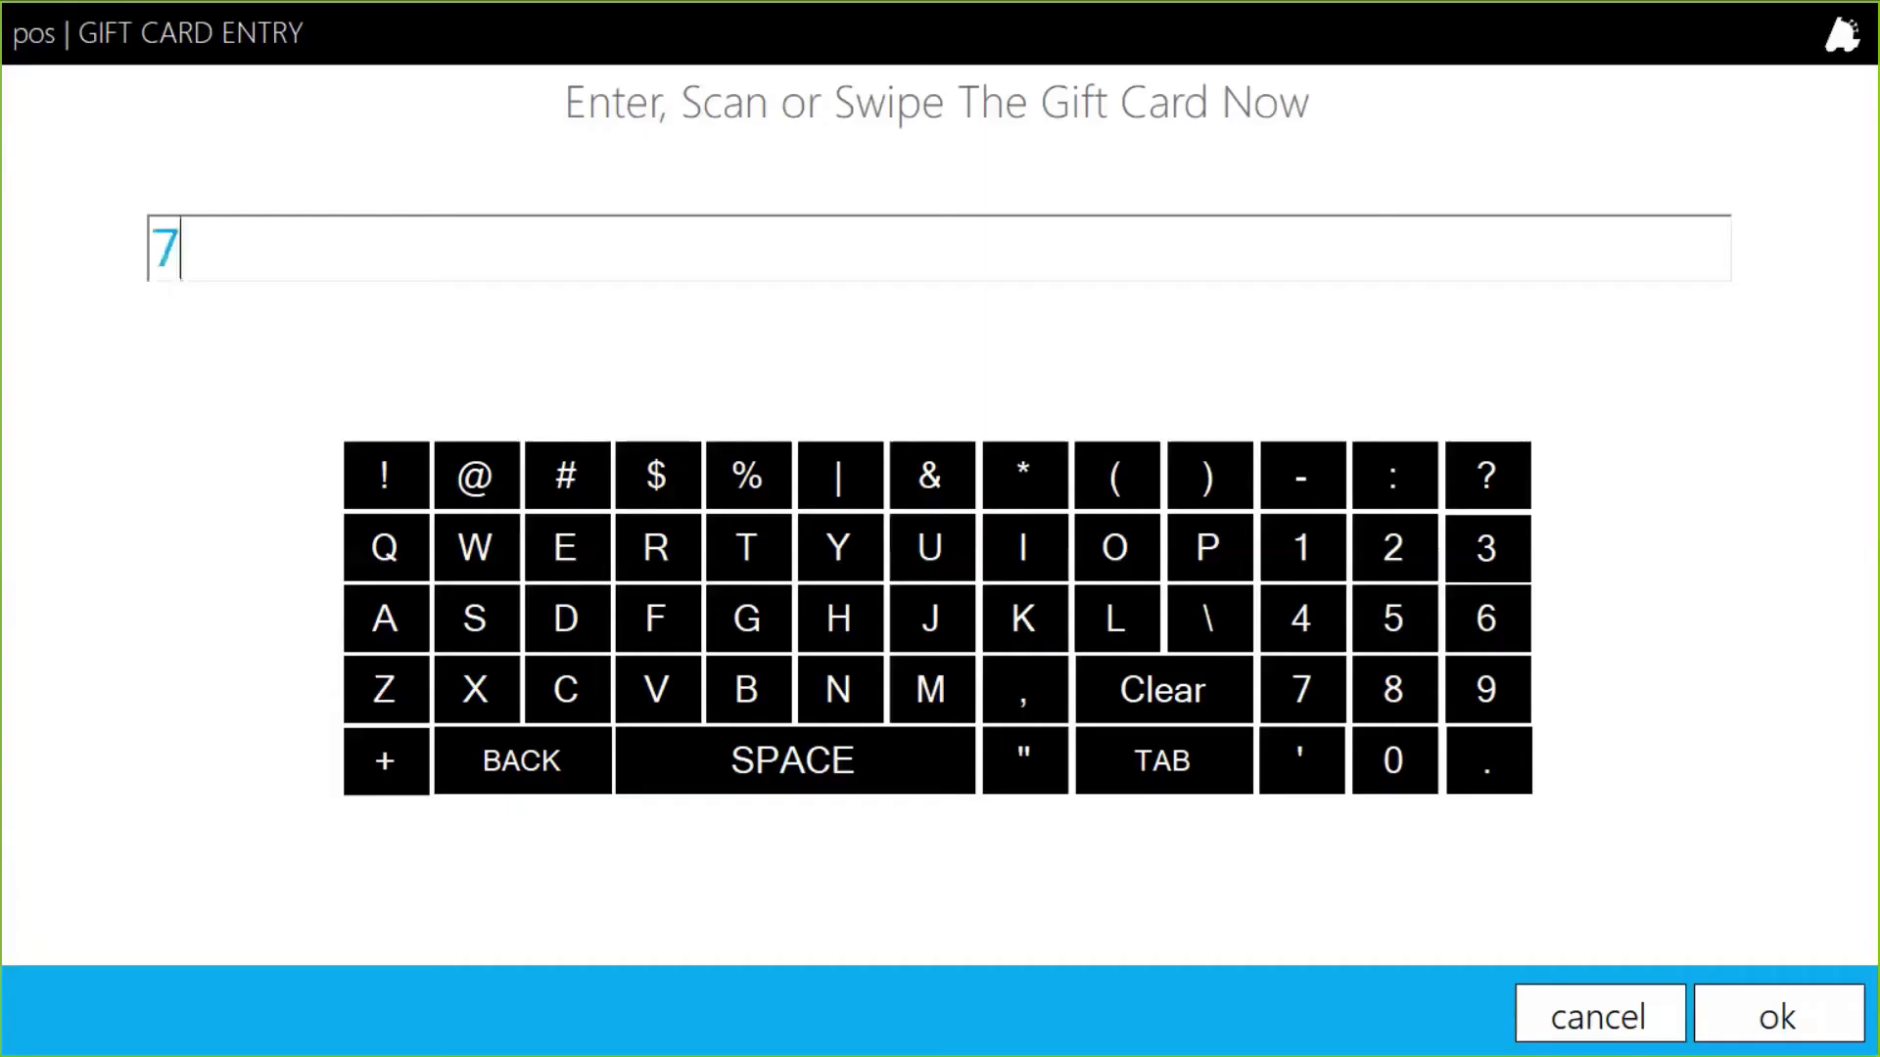
type("74411")
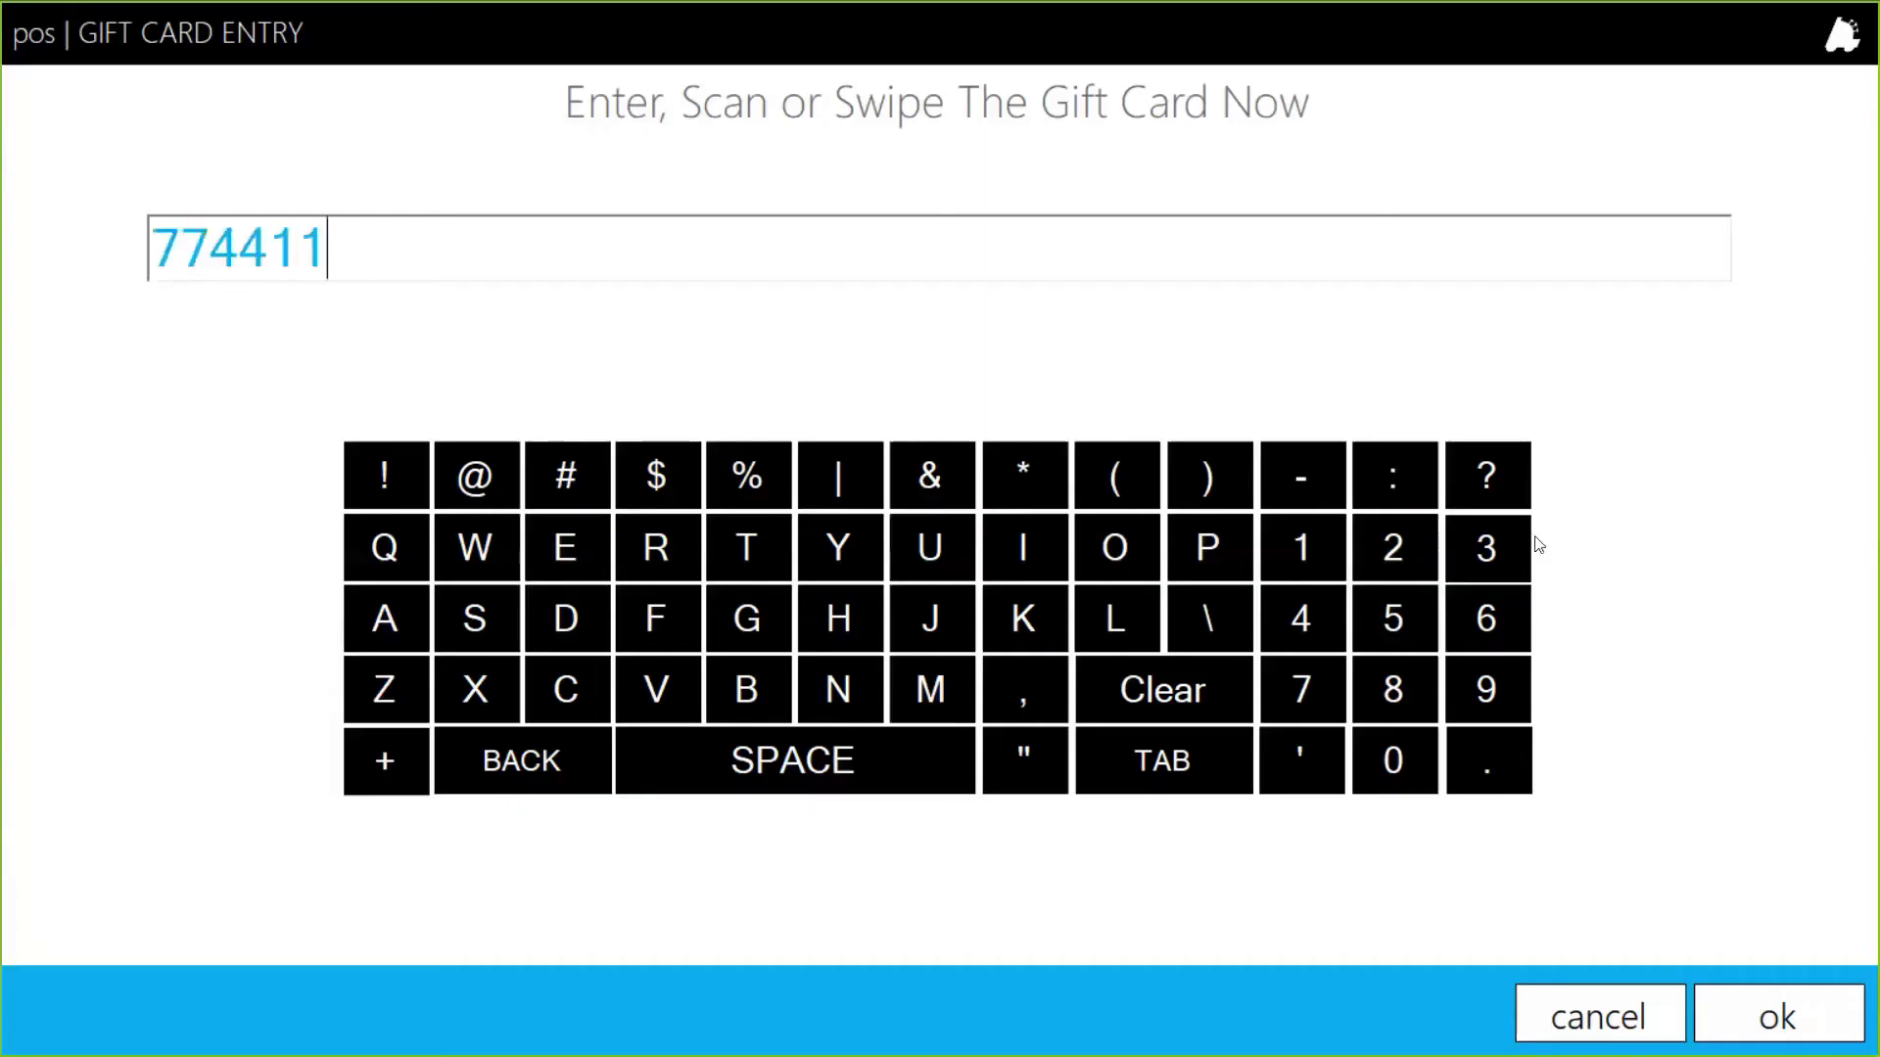
left_click(1783, 1005)
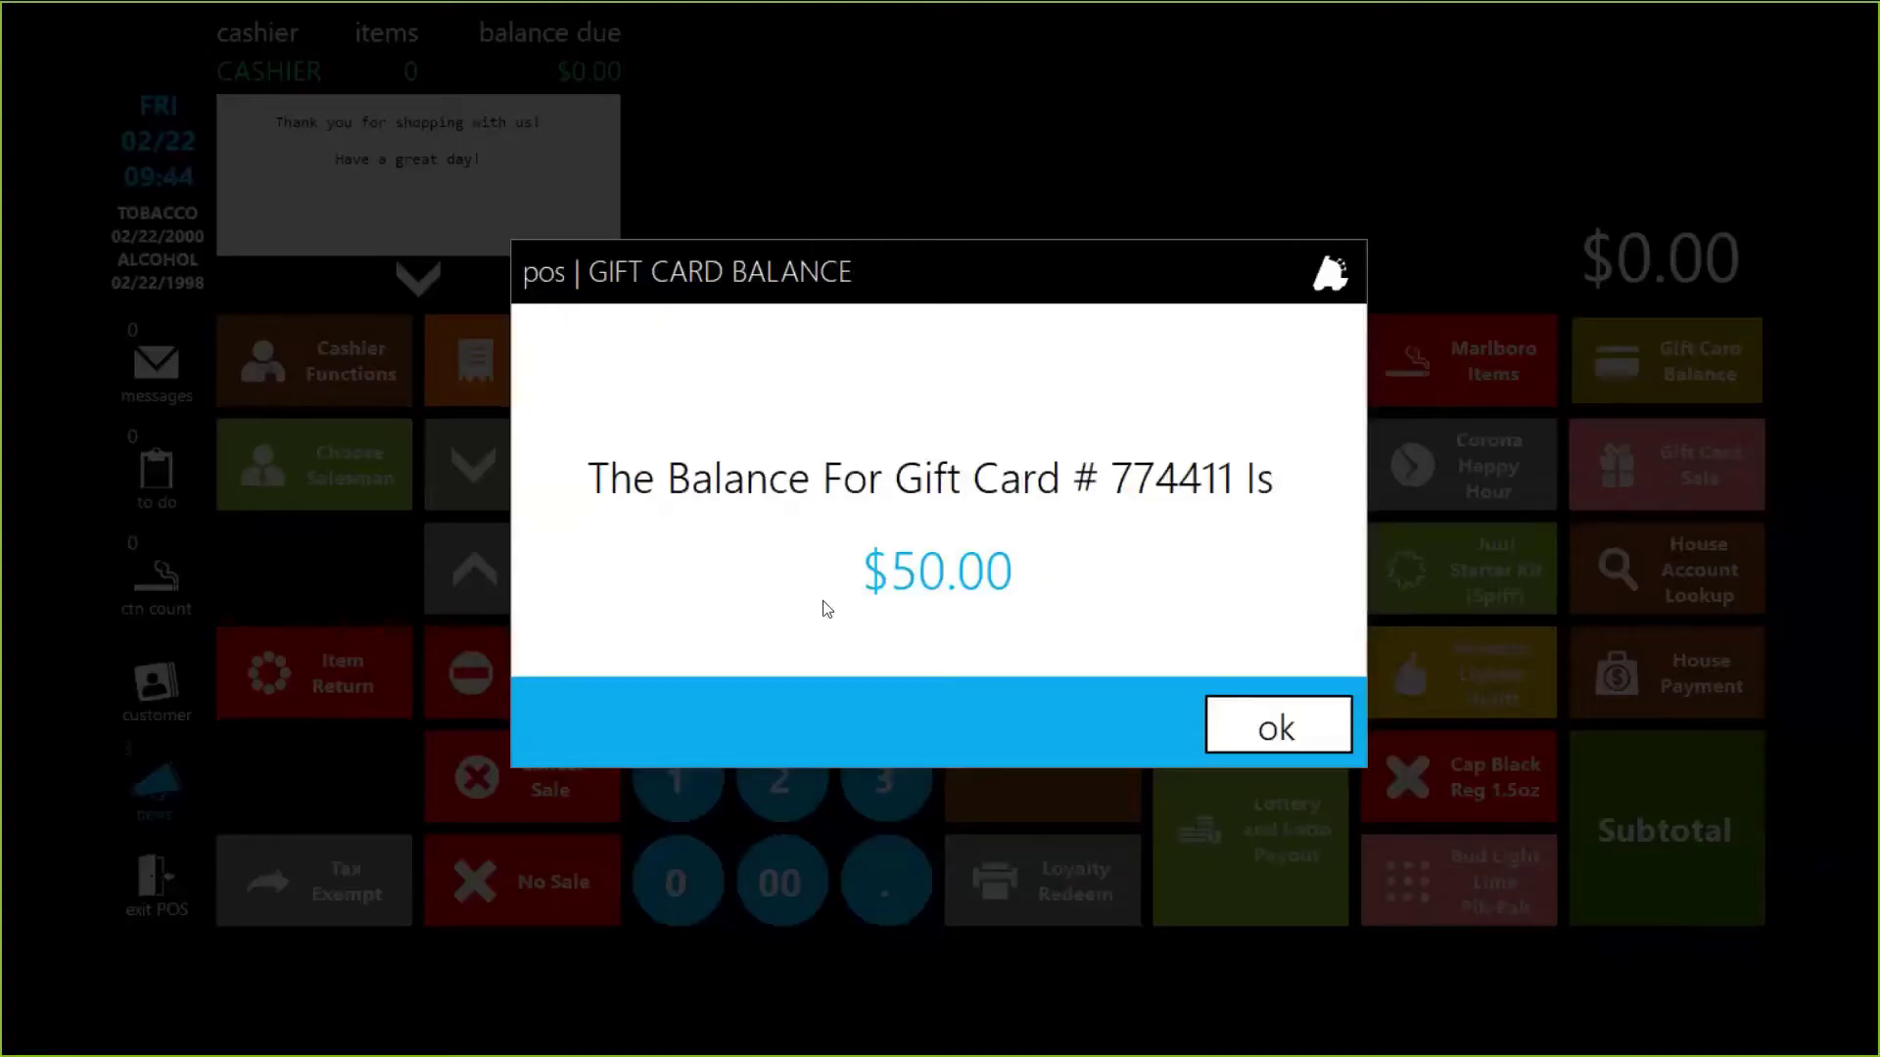
left_click(1275, 731)
key("super")
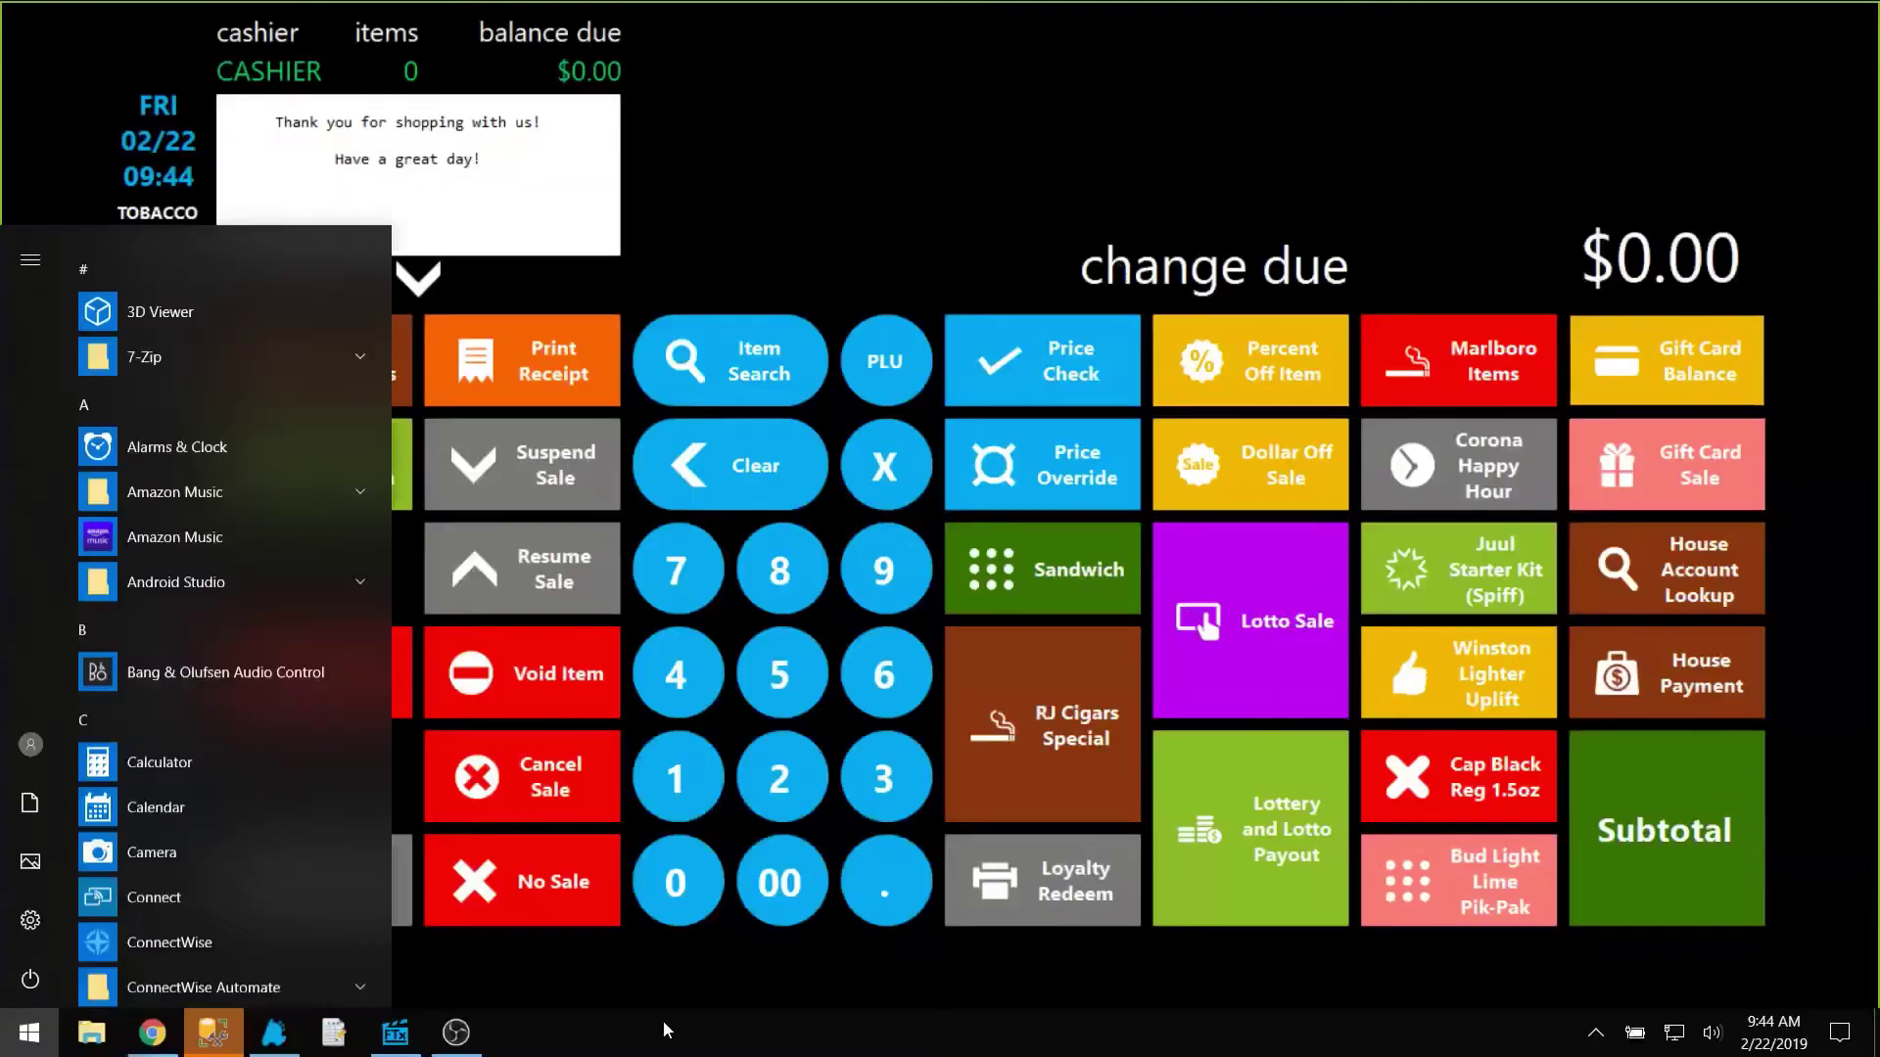
Step: In Director, open the gift card transaction history for card 774411 and preview its report
left_click(408, 1046)
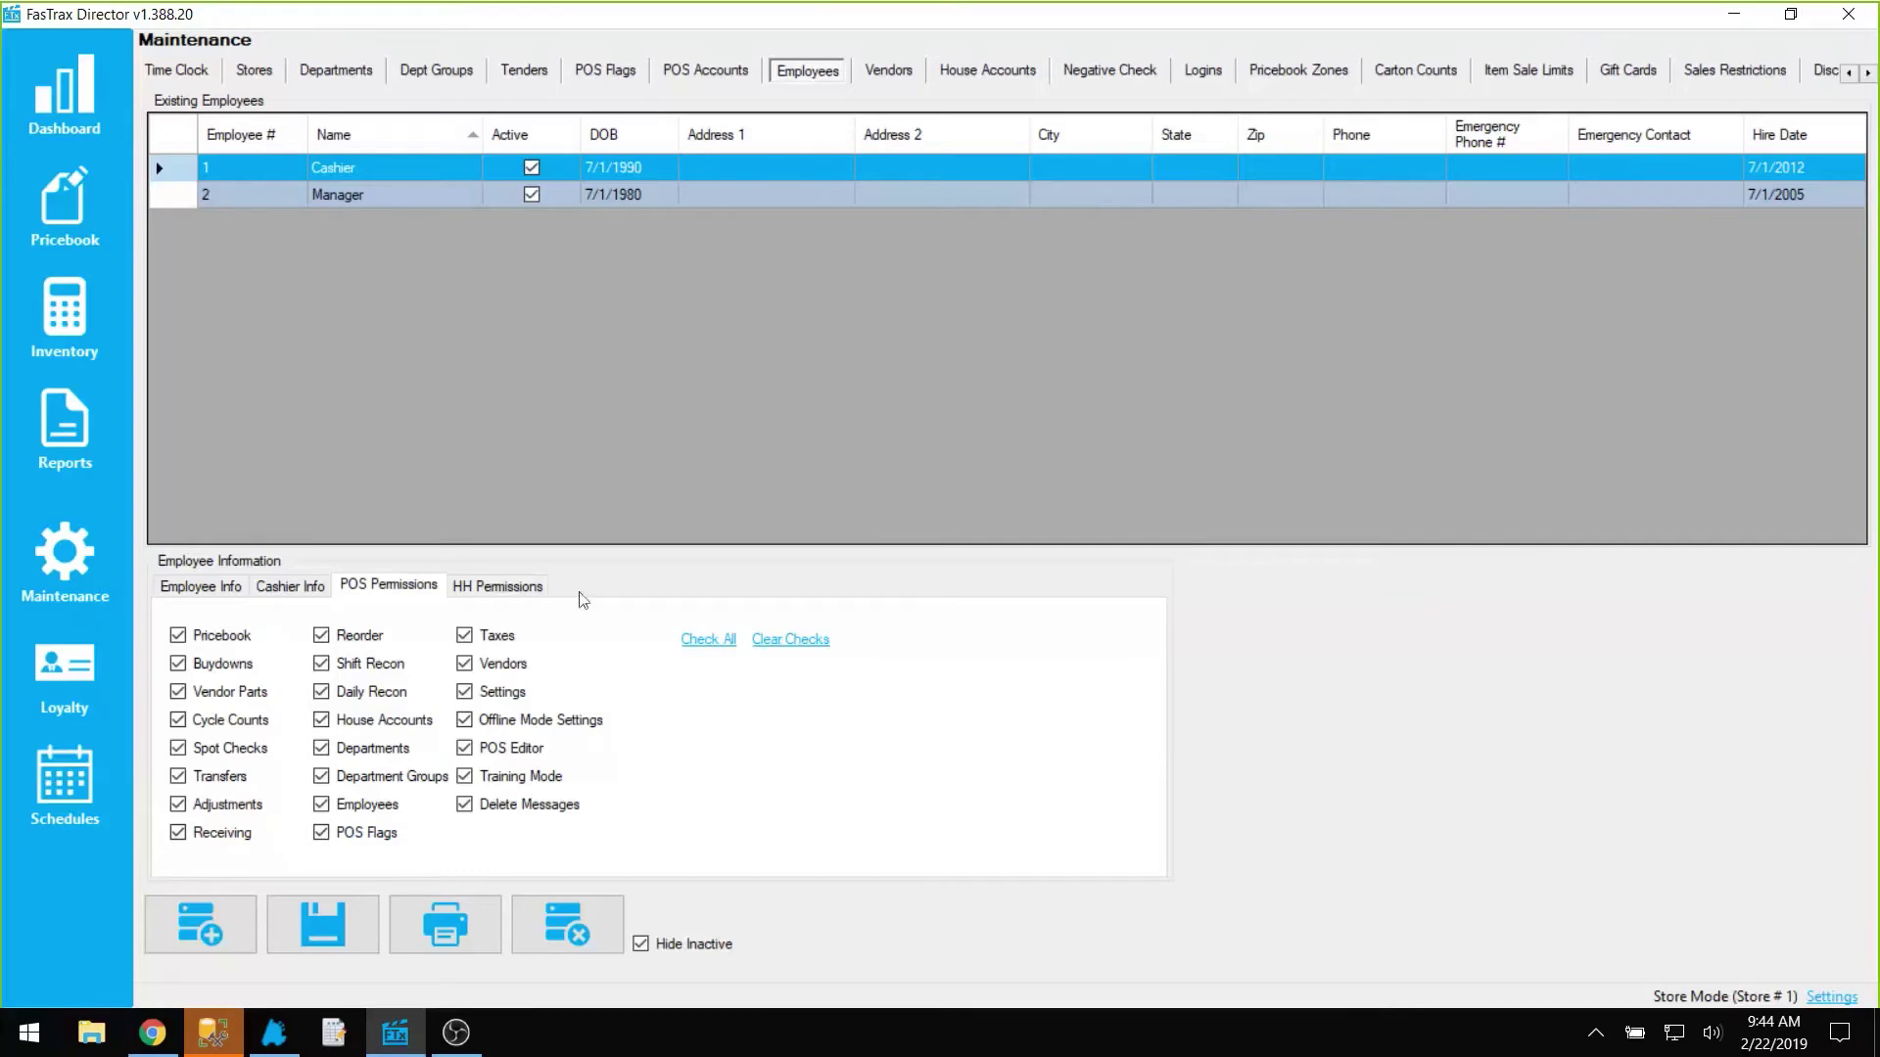
left_click(68, 562)
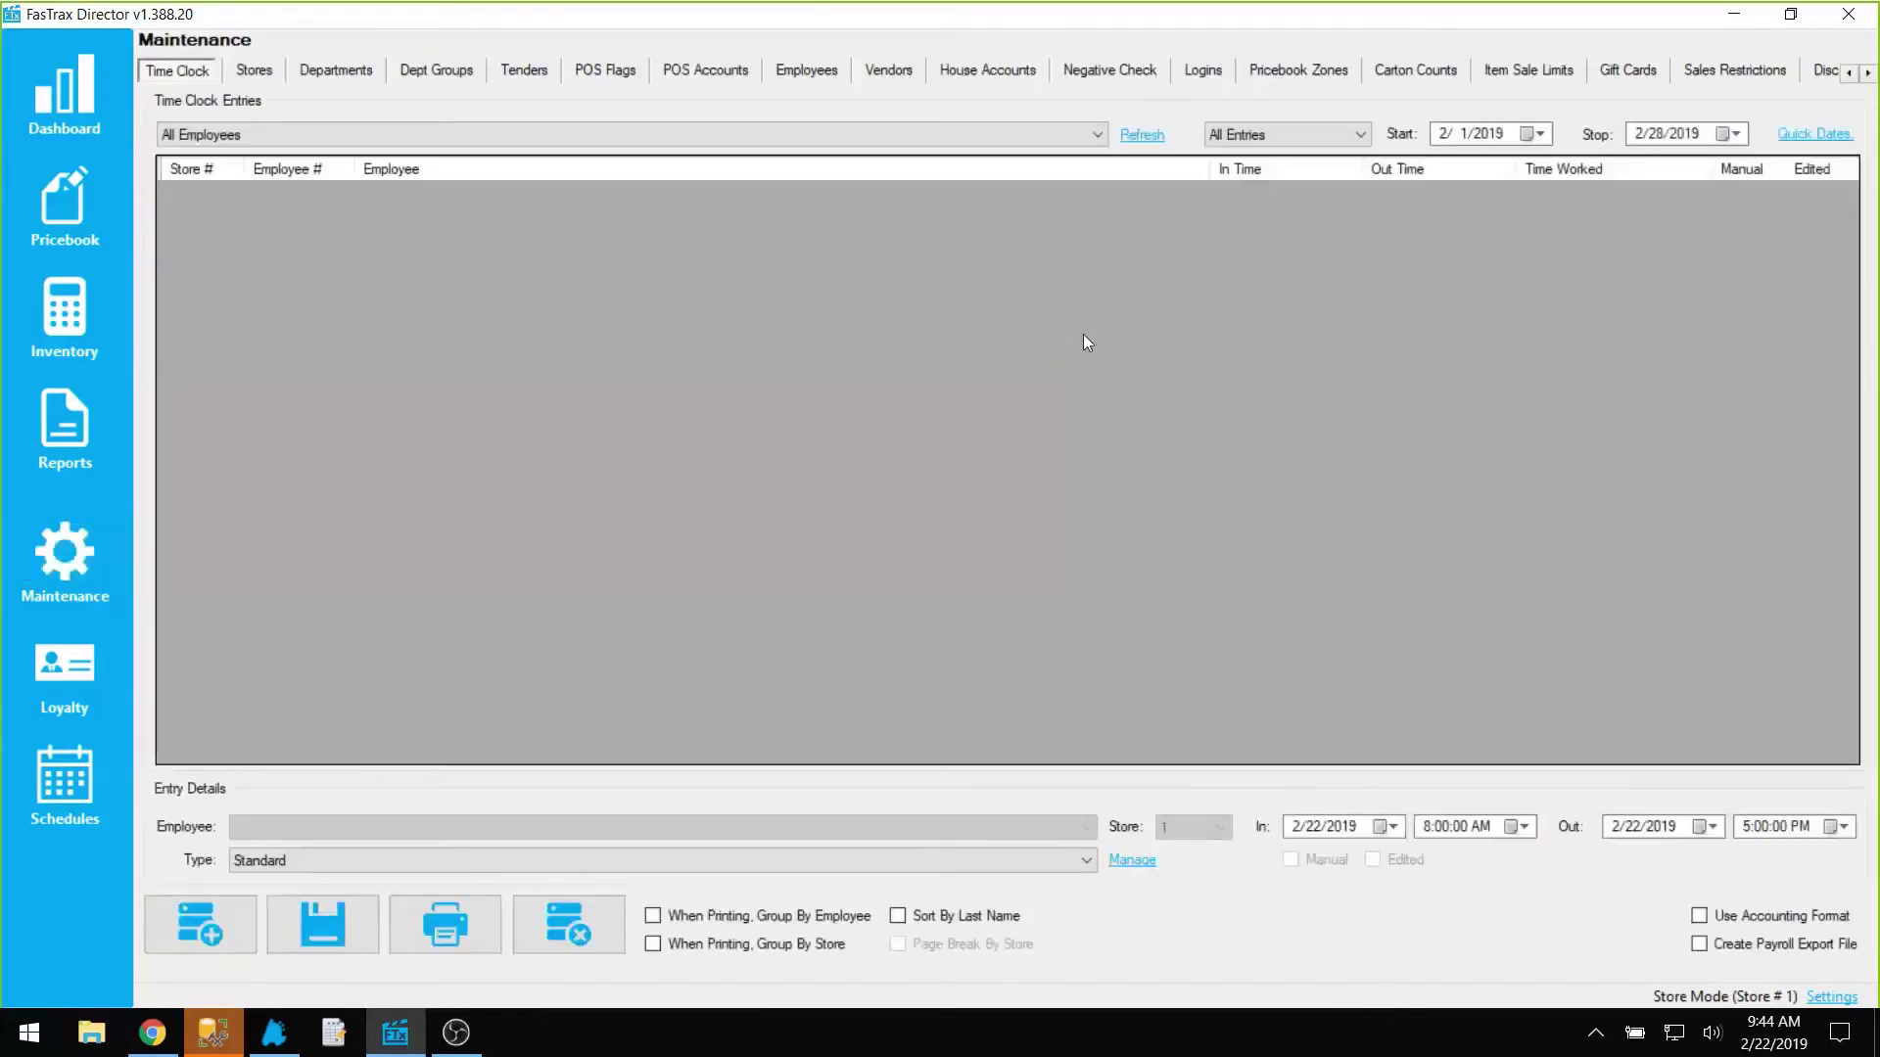
left_click(1637, 87)
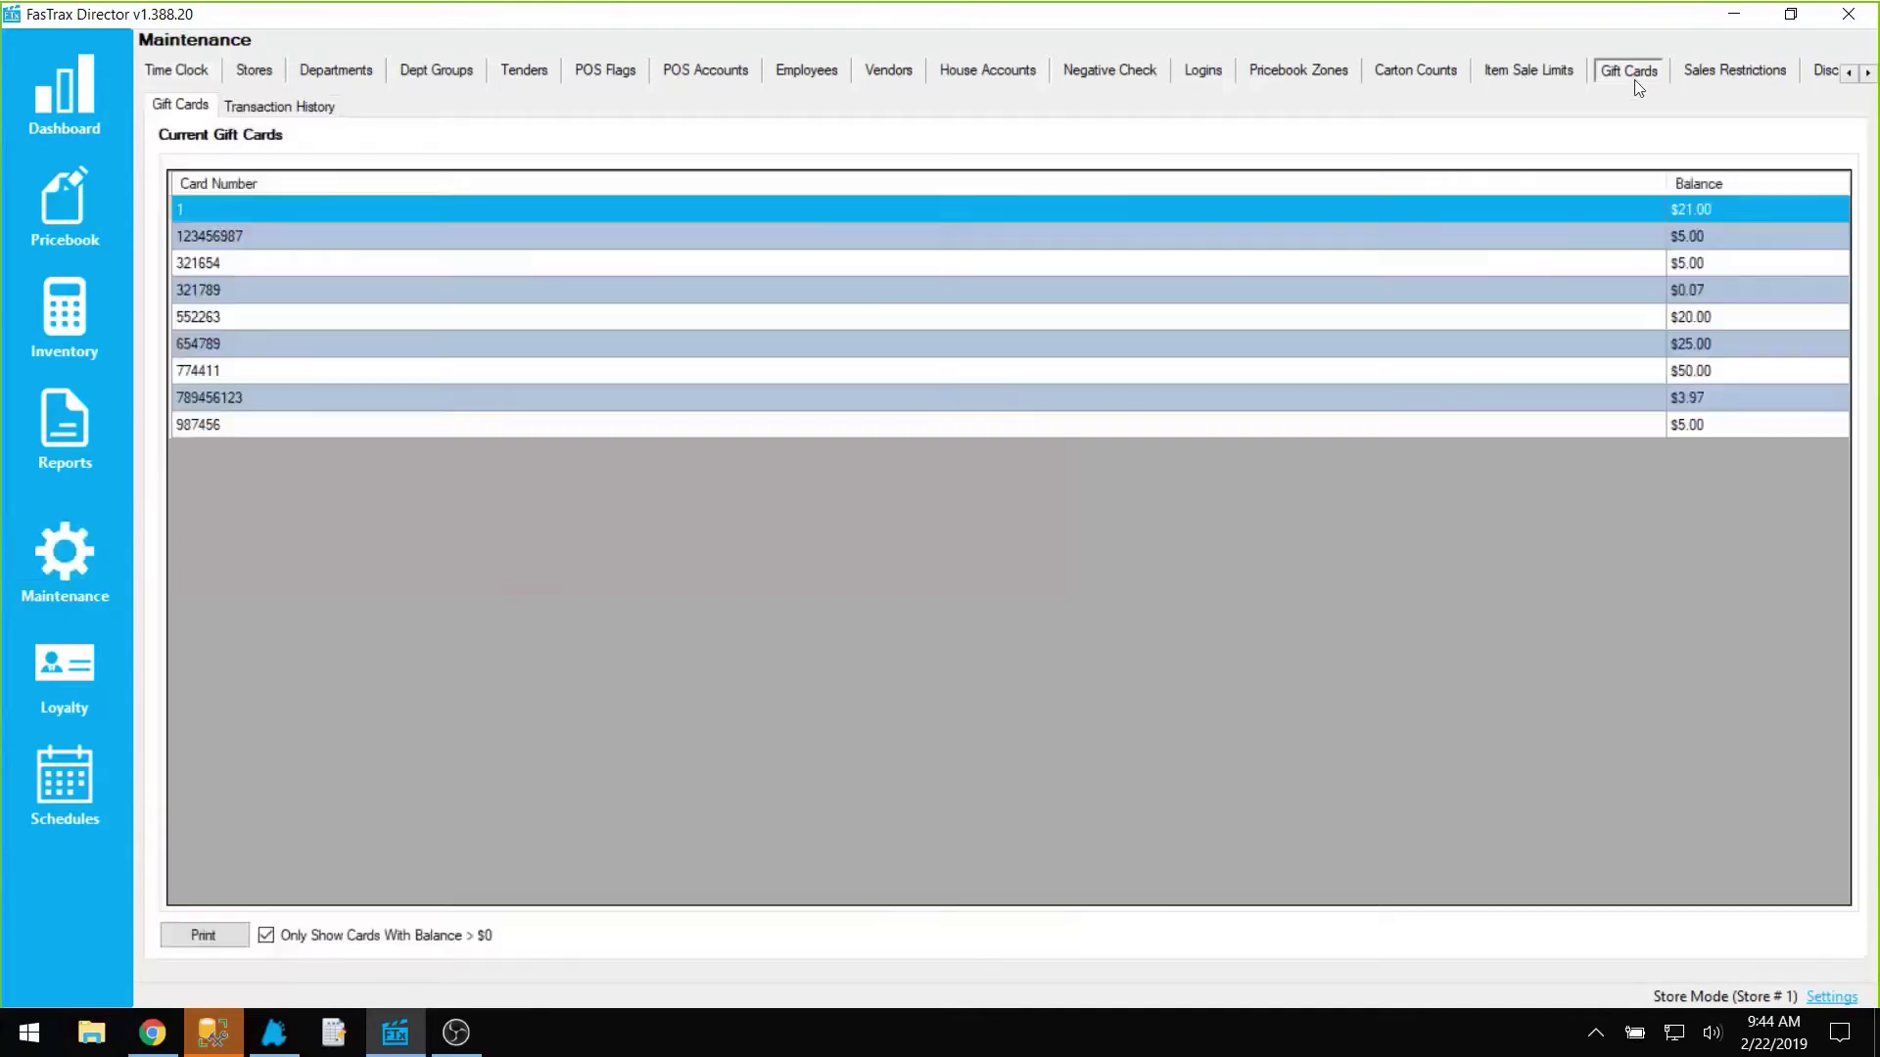
left_click(194, 375)
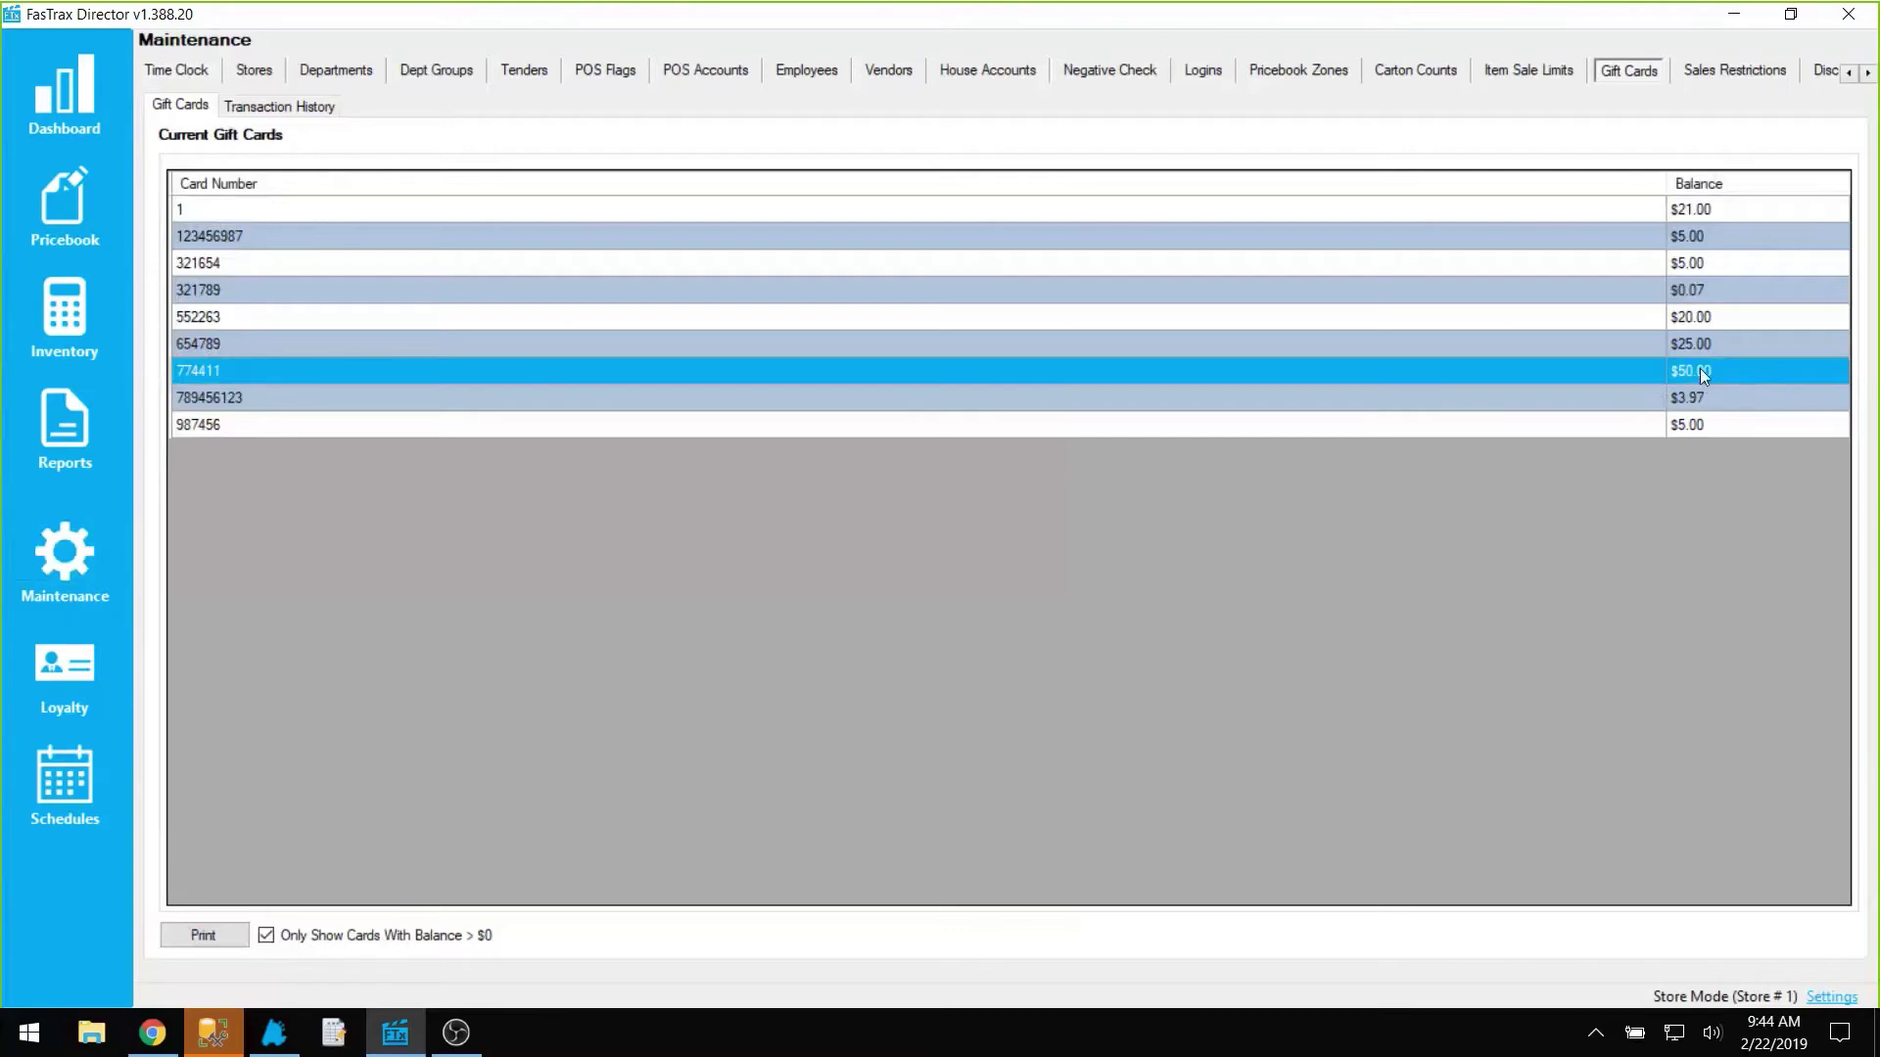
left_click(291, 104)
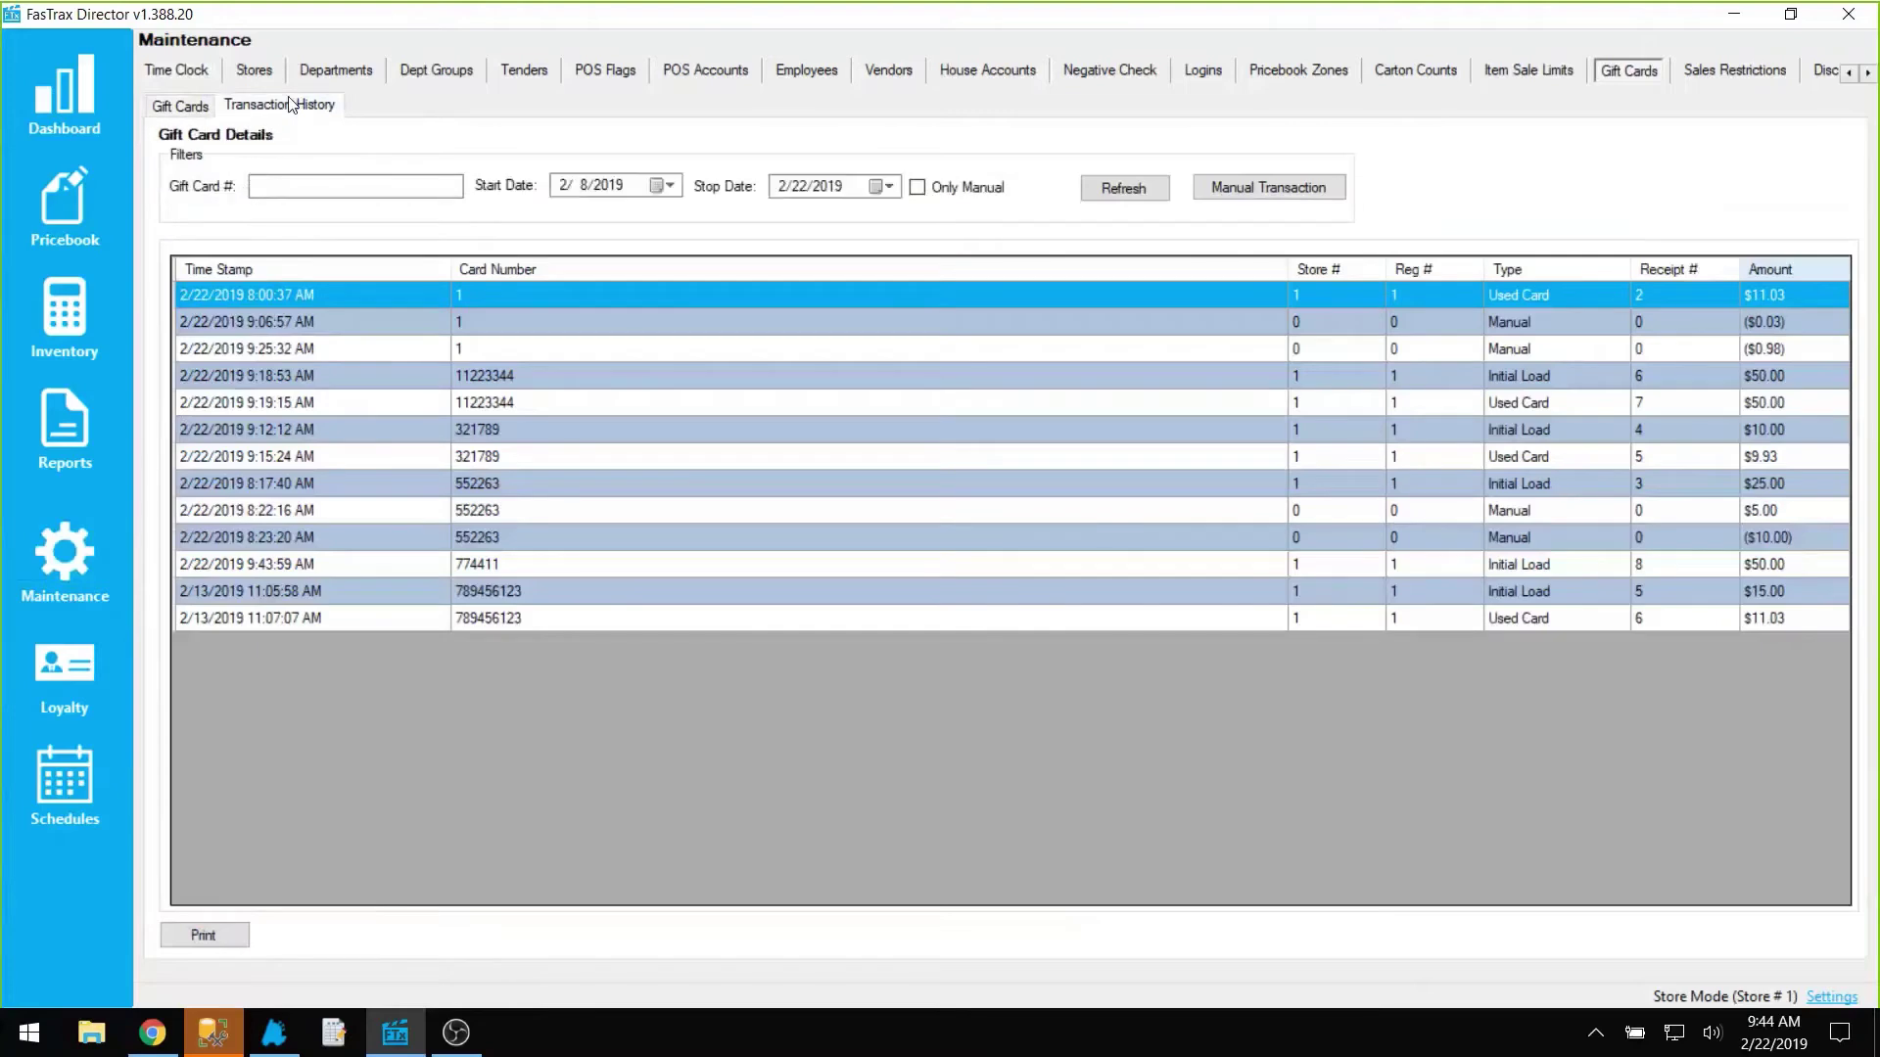
left_click(500, 565)
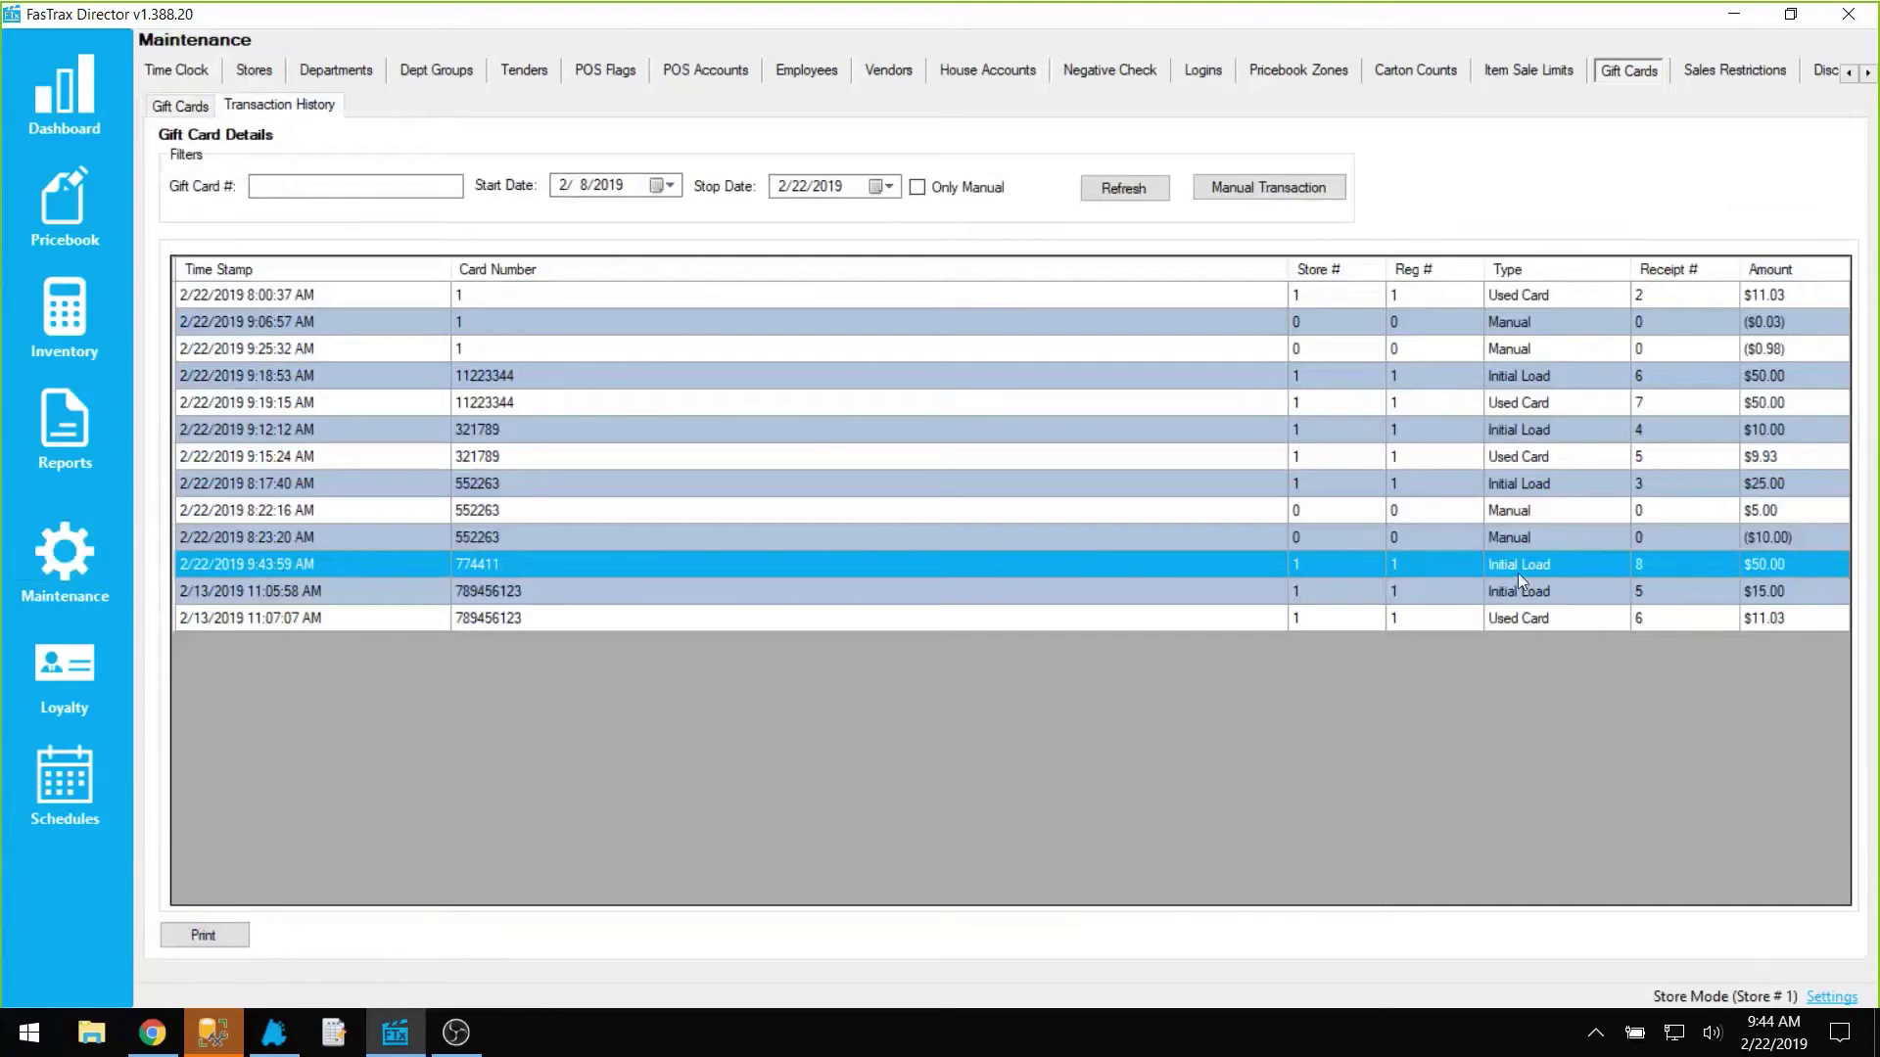
left_click(204, 936)
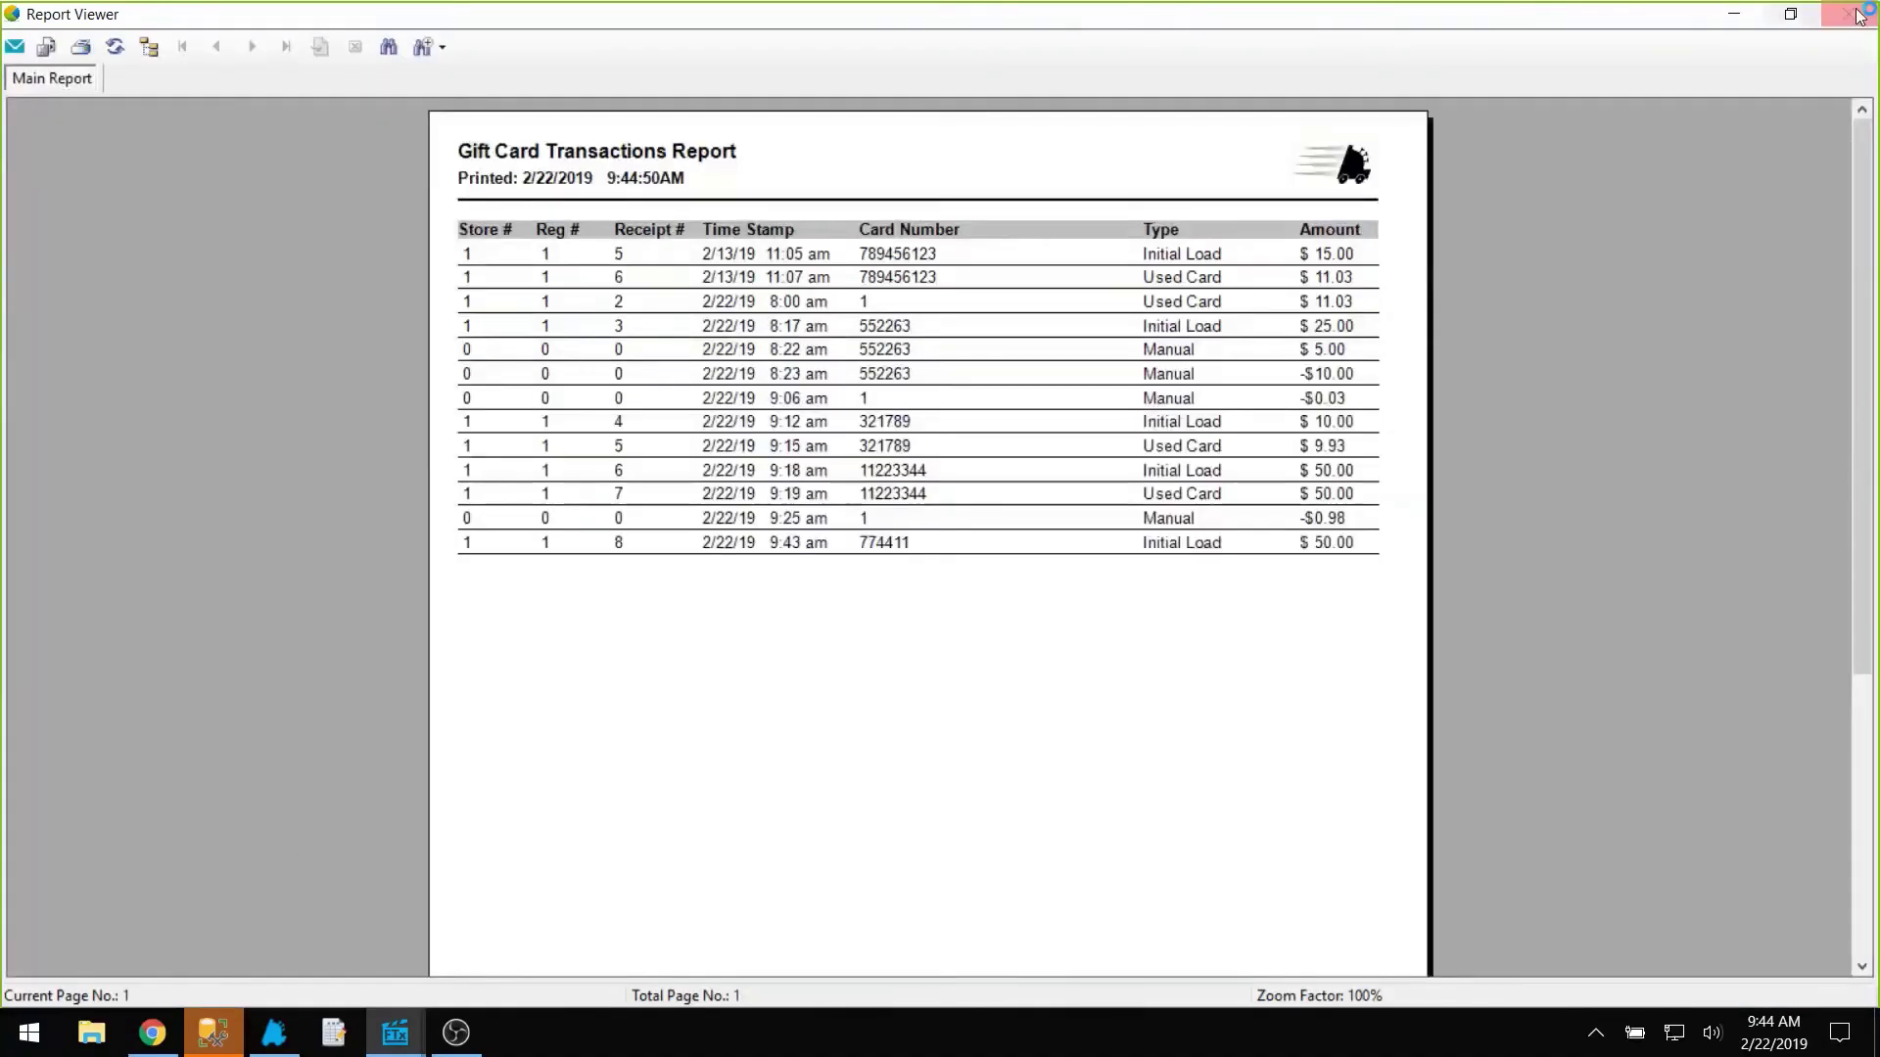
left_click(1716, 18)
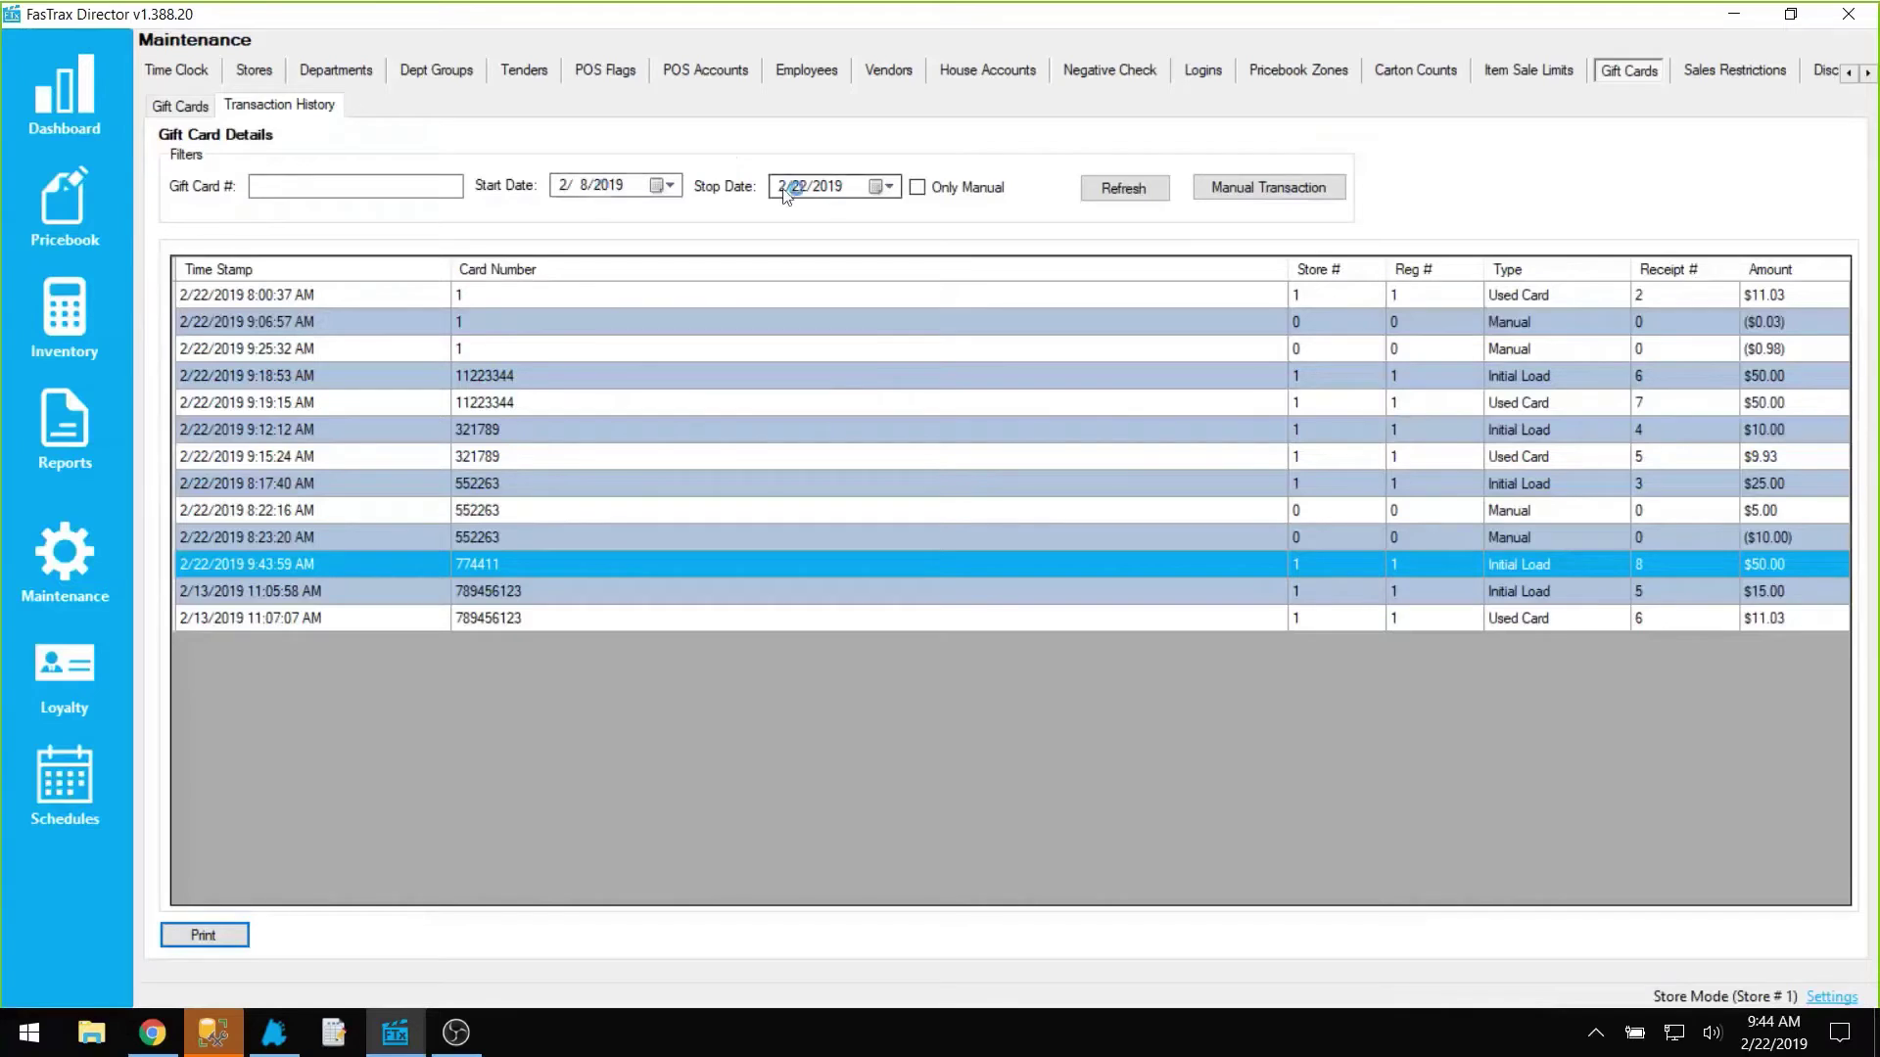
Step: Filter the history by Gift Card # 774411 to show the $50.00 load, then return to POS
left_click(377, 187)
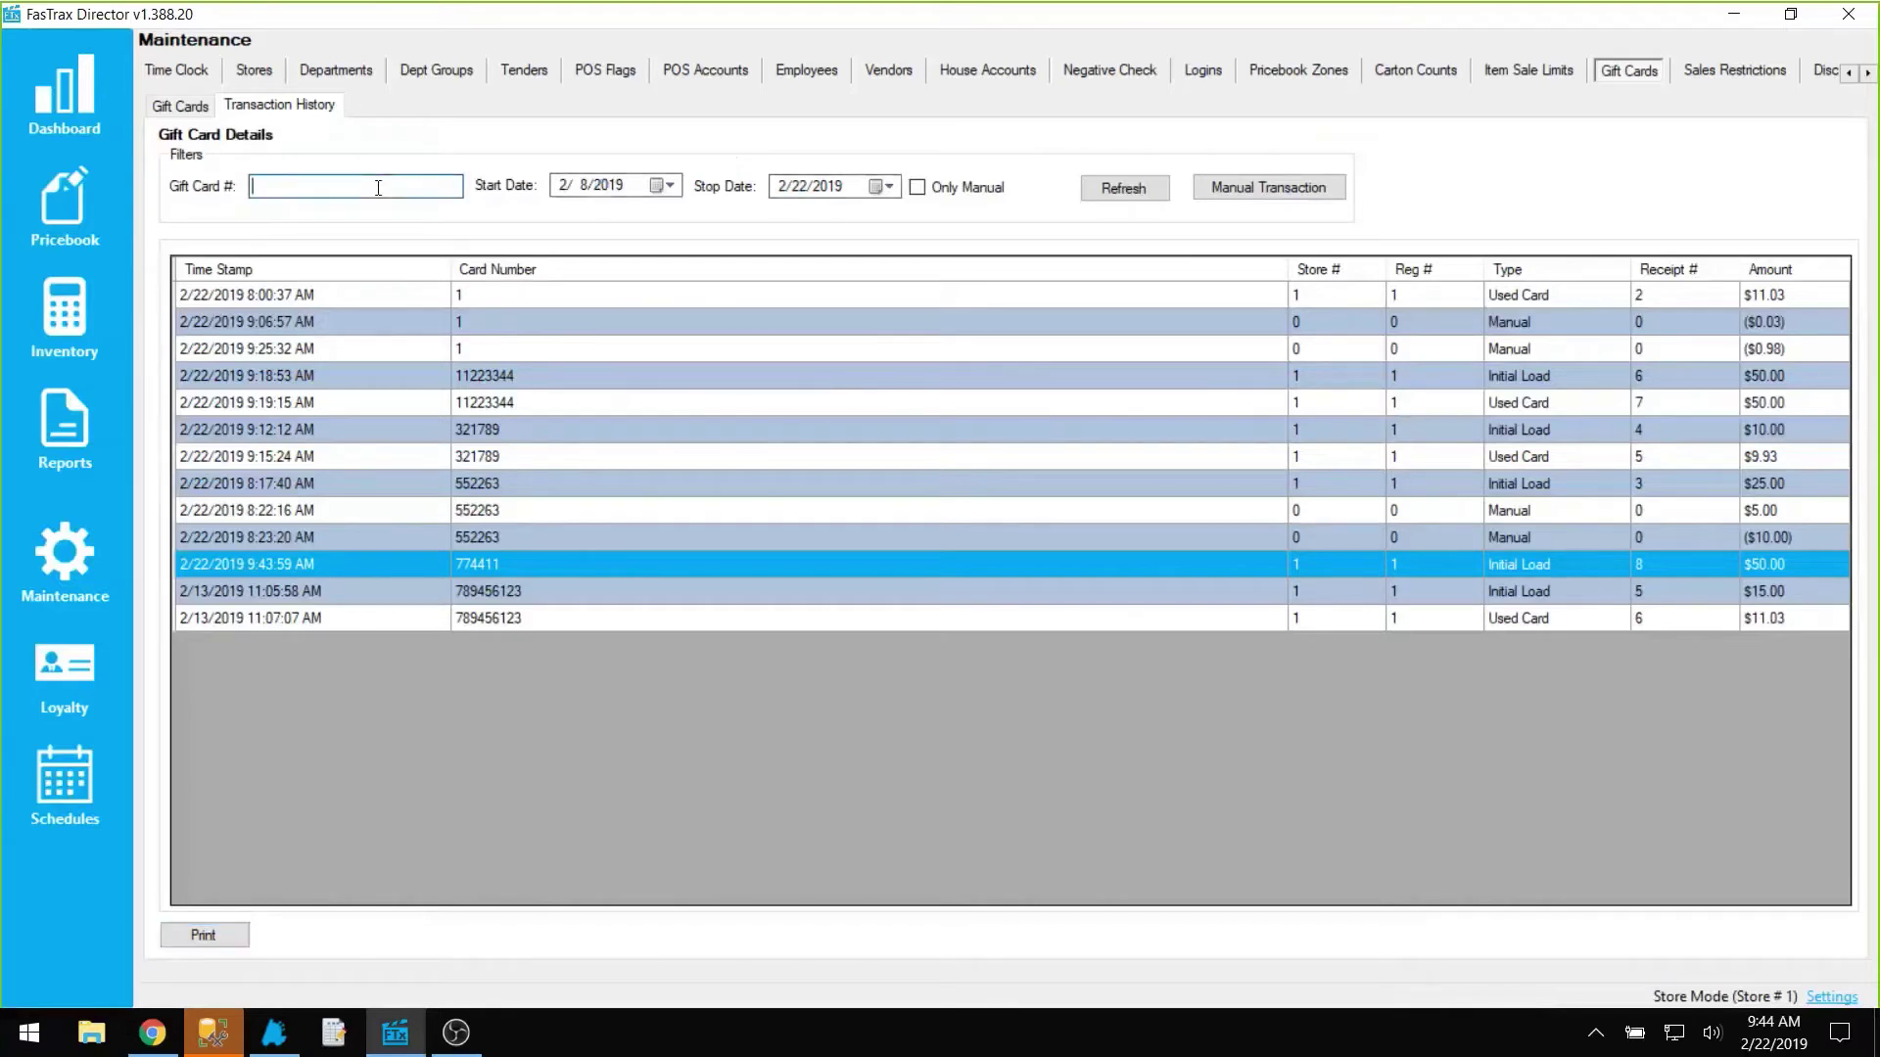
type("774411")
left_click(1123, 188)
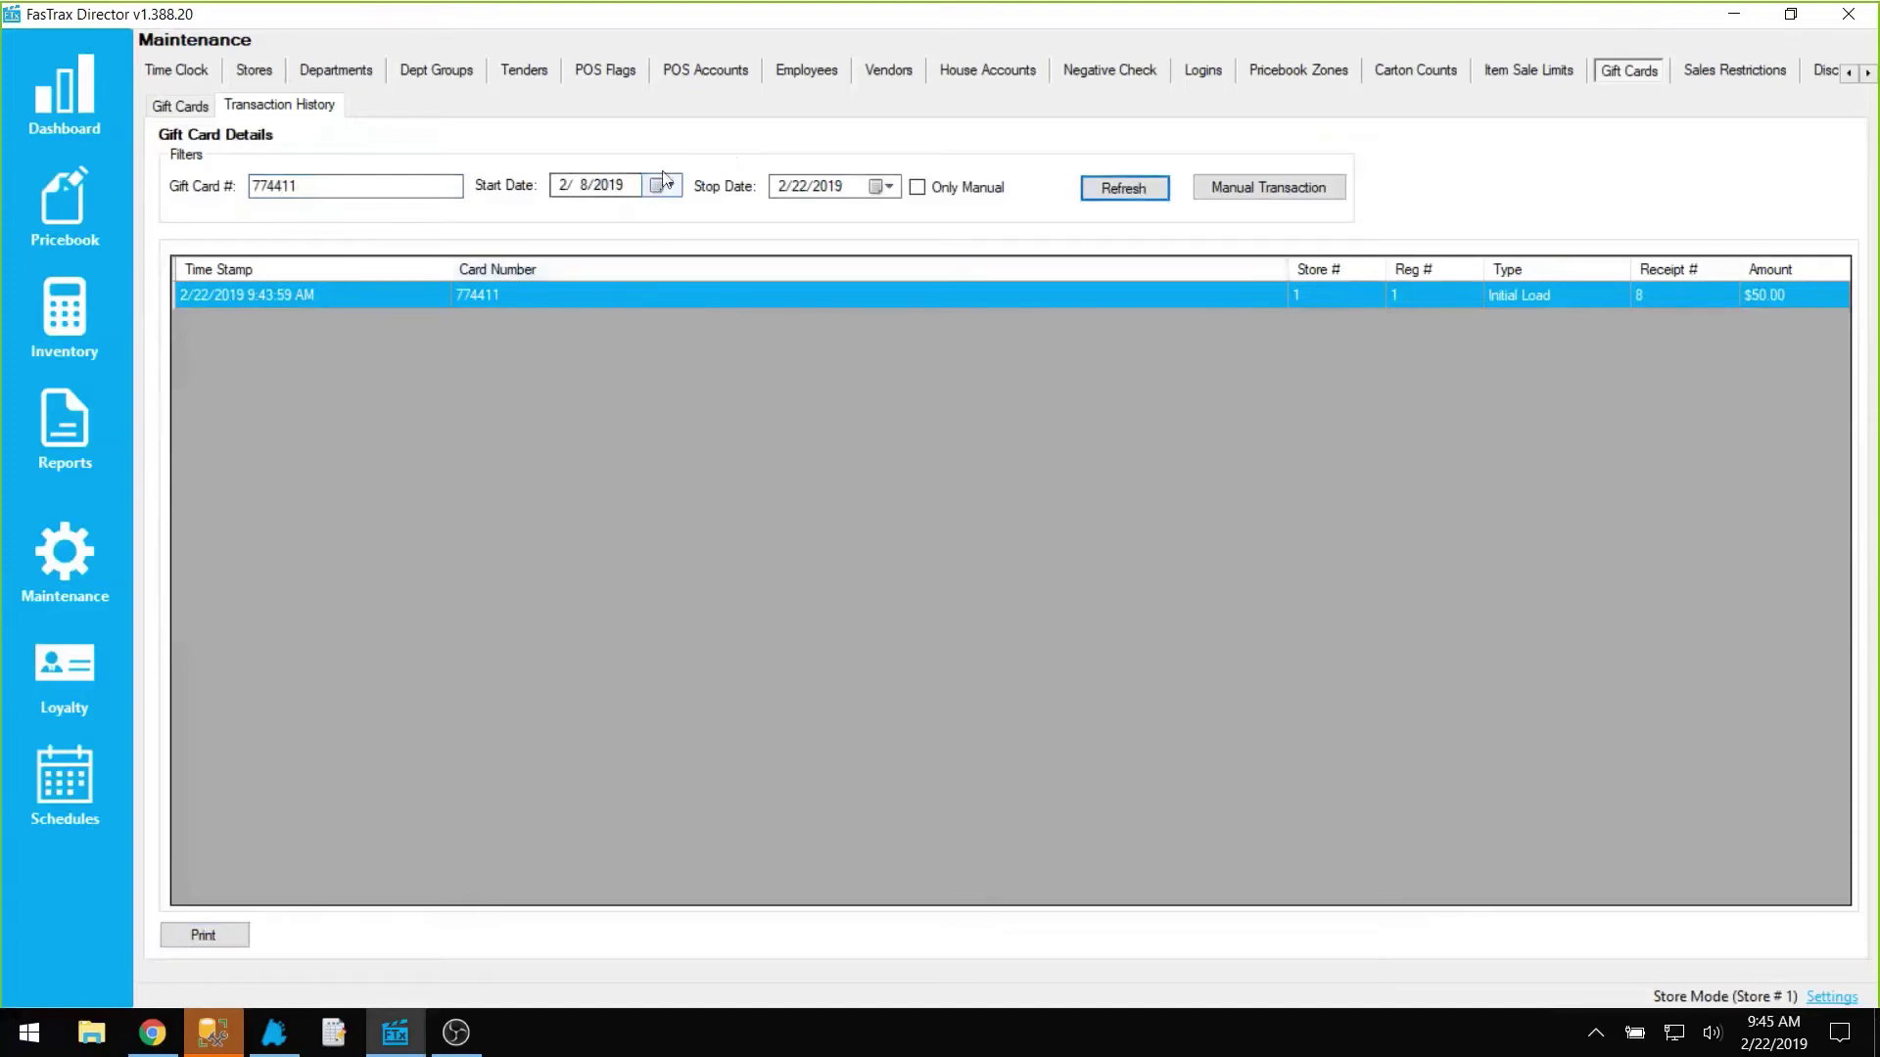
left_click(275, 1036)
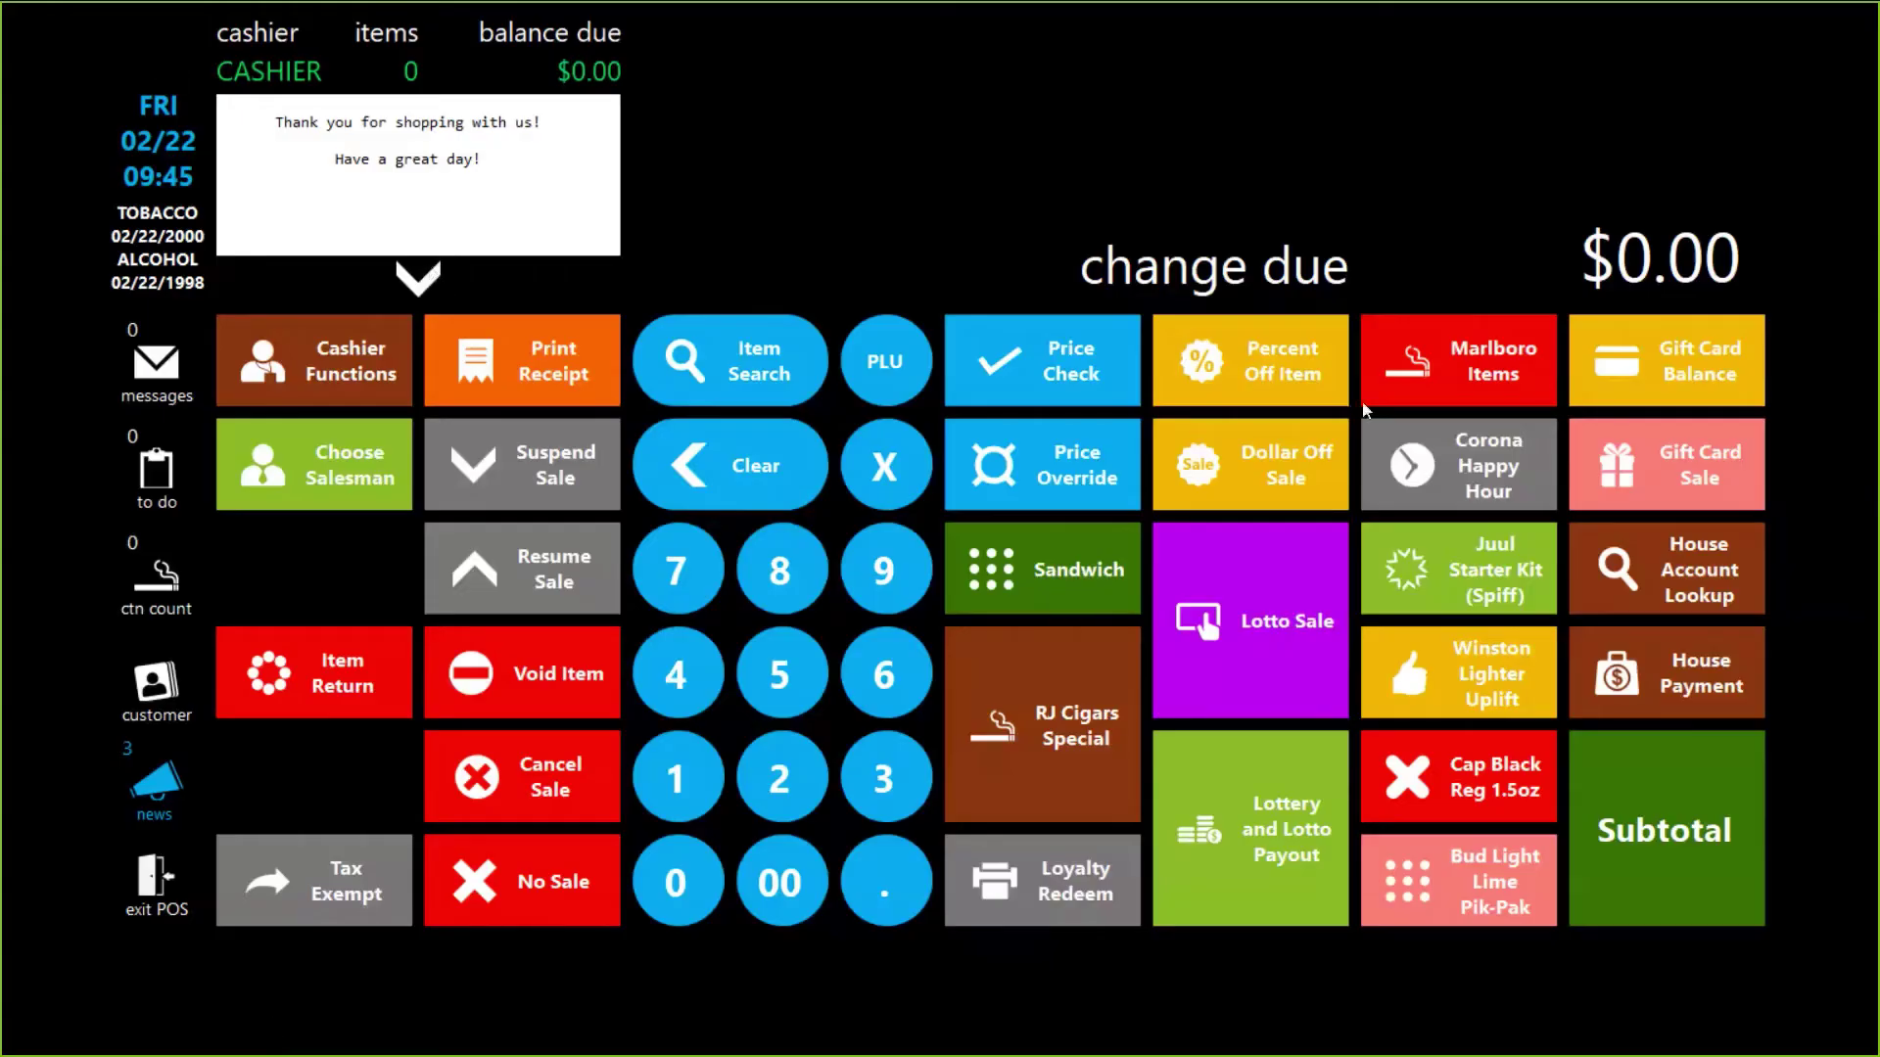
Step: Sell the $10.03 Marlboro pack after visual age check and pay $9.93 with gift card 774411
left_click(1421, 371)
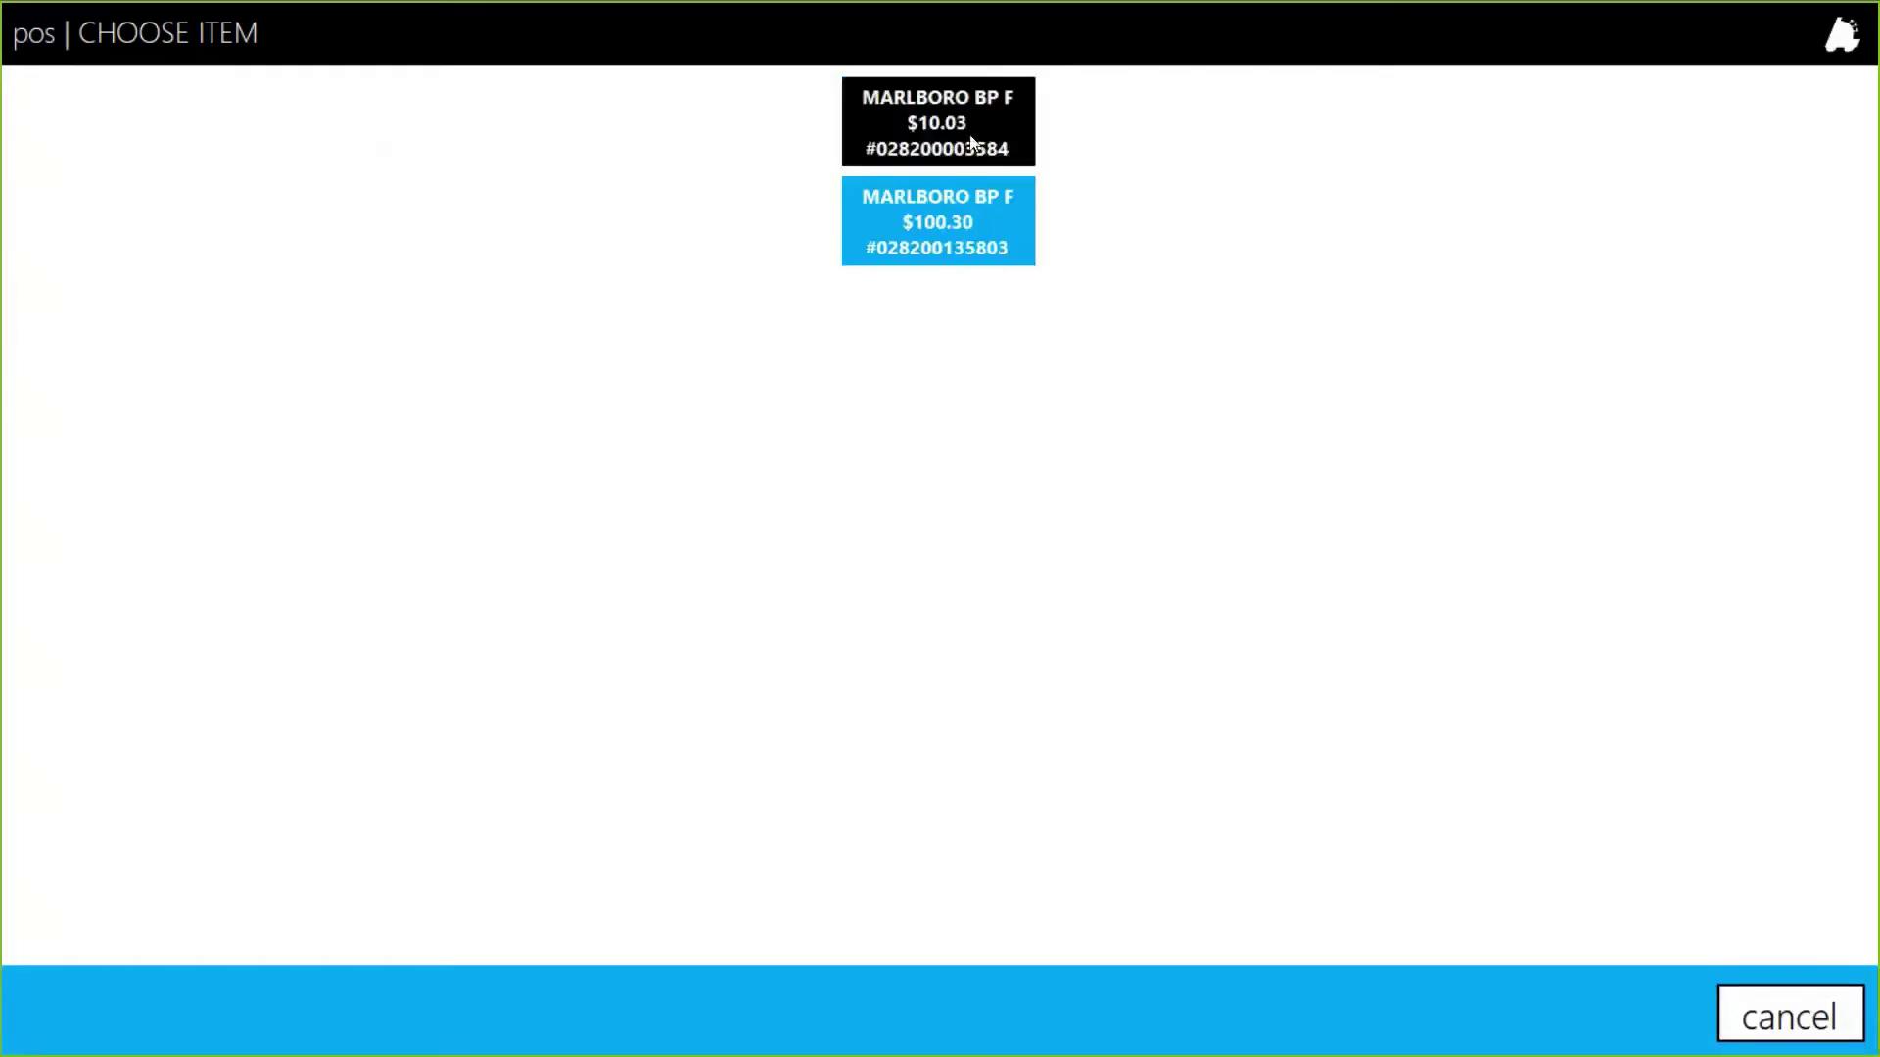
left_click(972, 143)
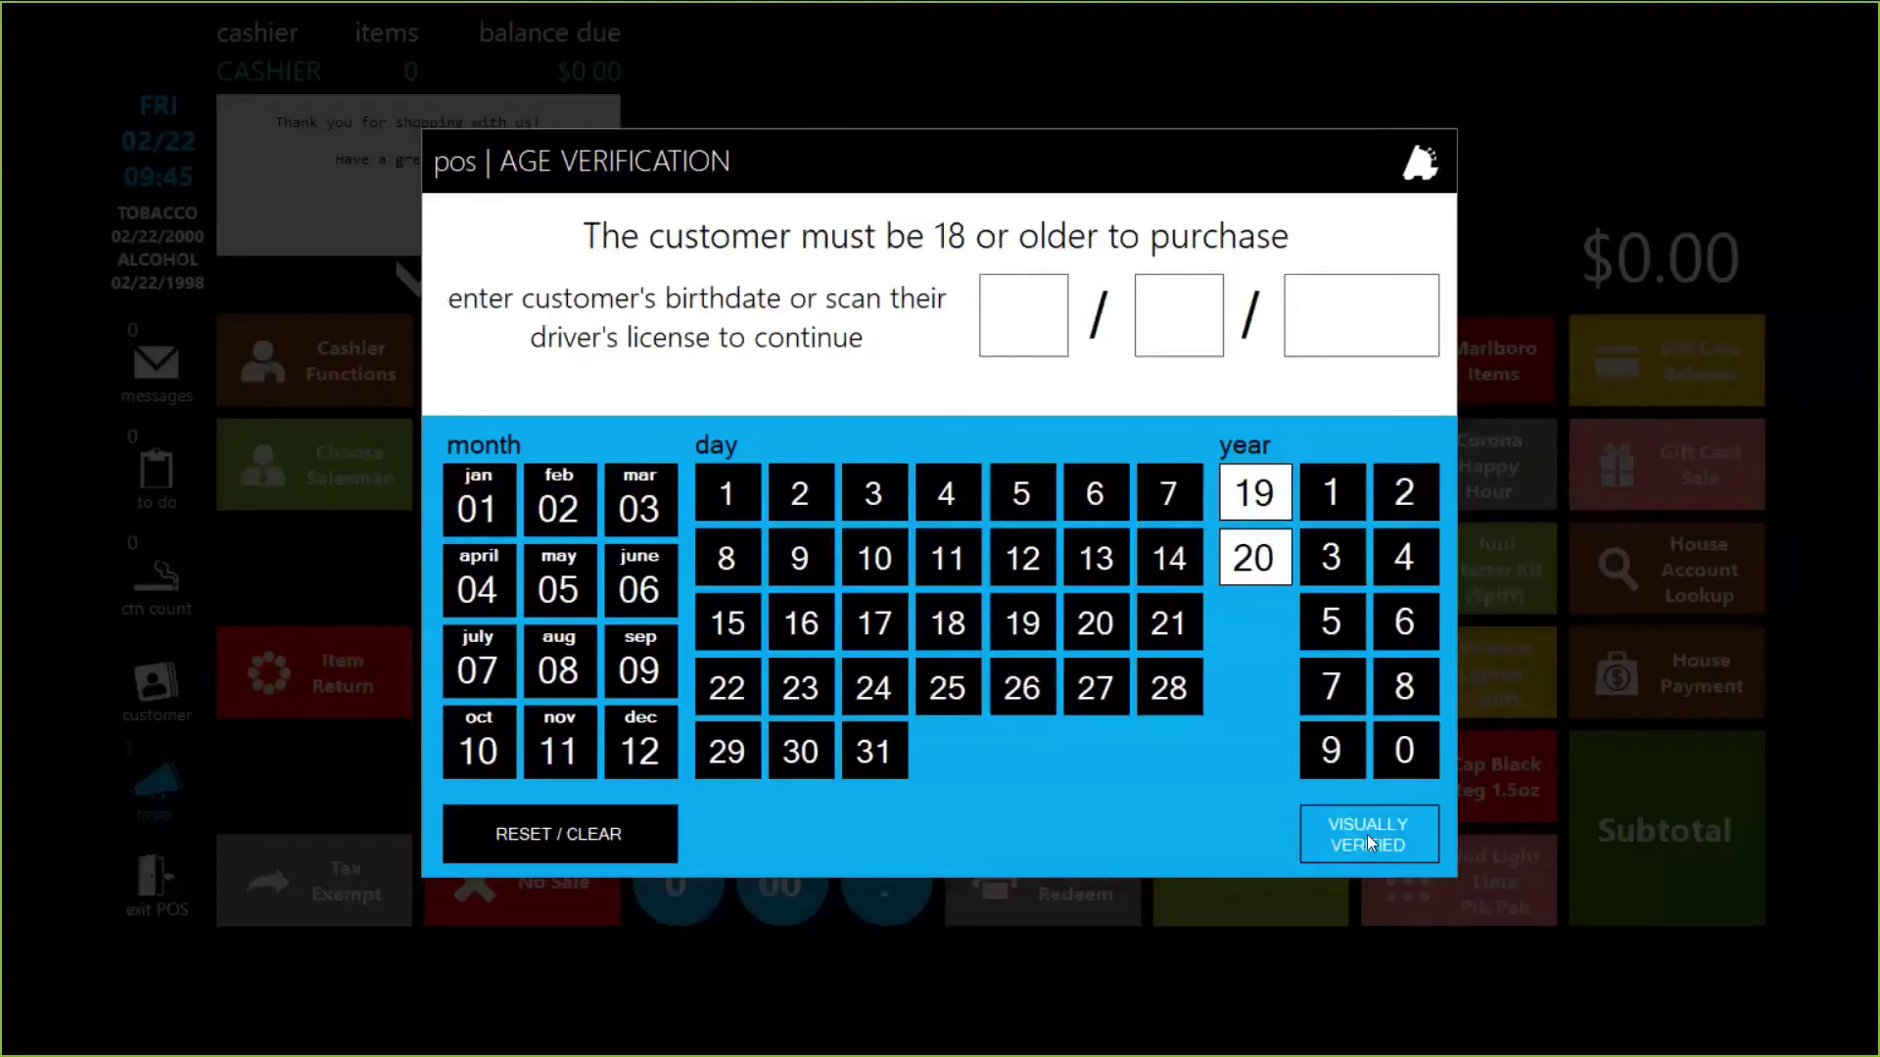
left_click(1367, 834)
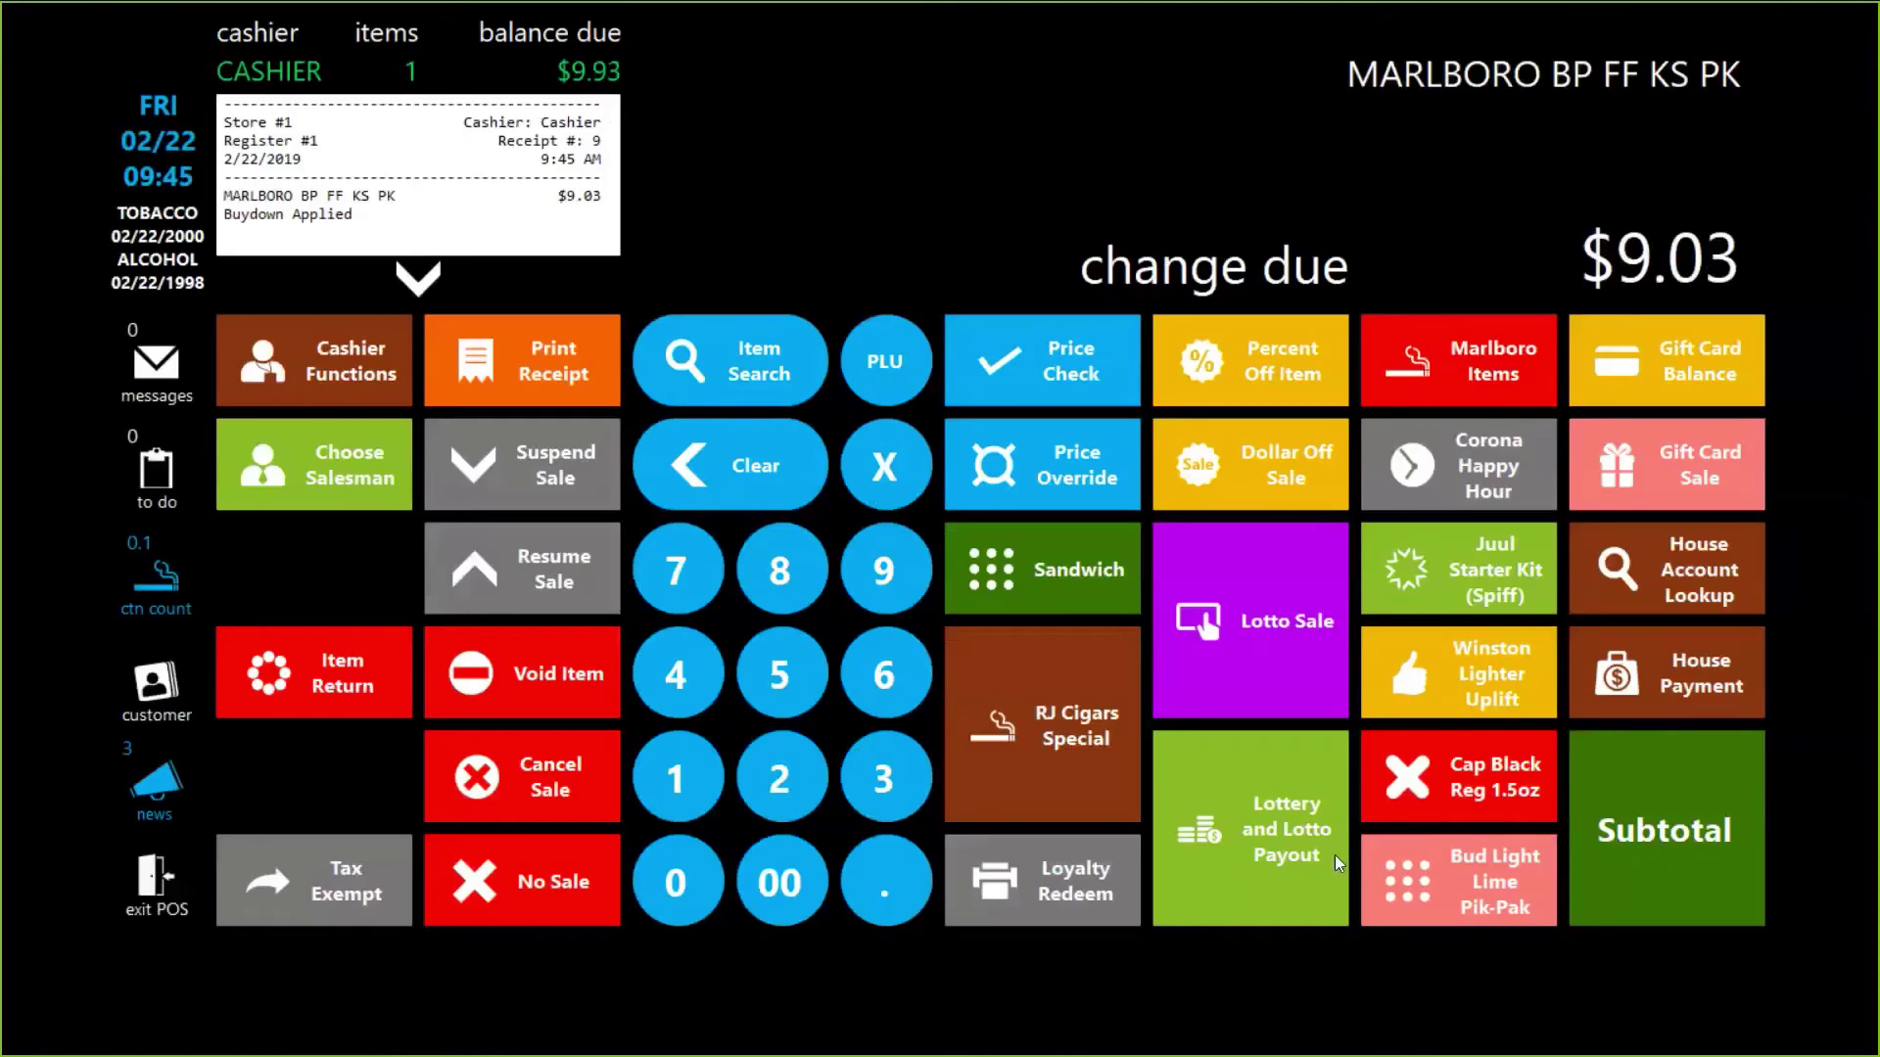
left_click(1689, 854)
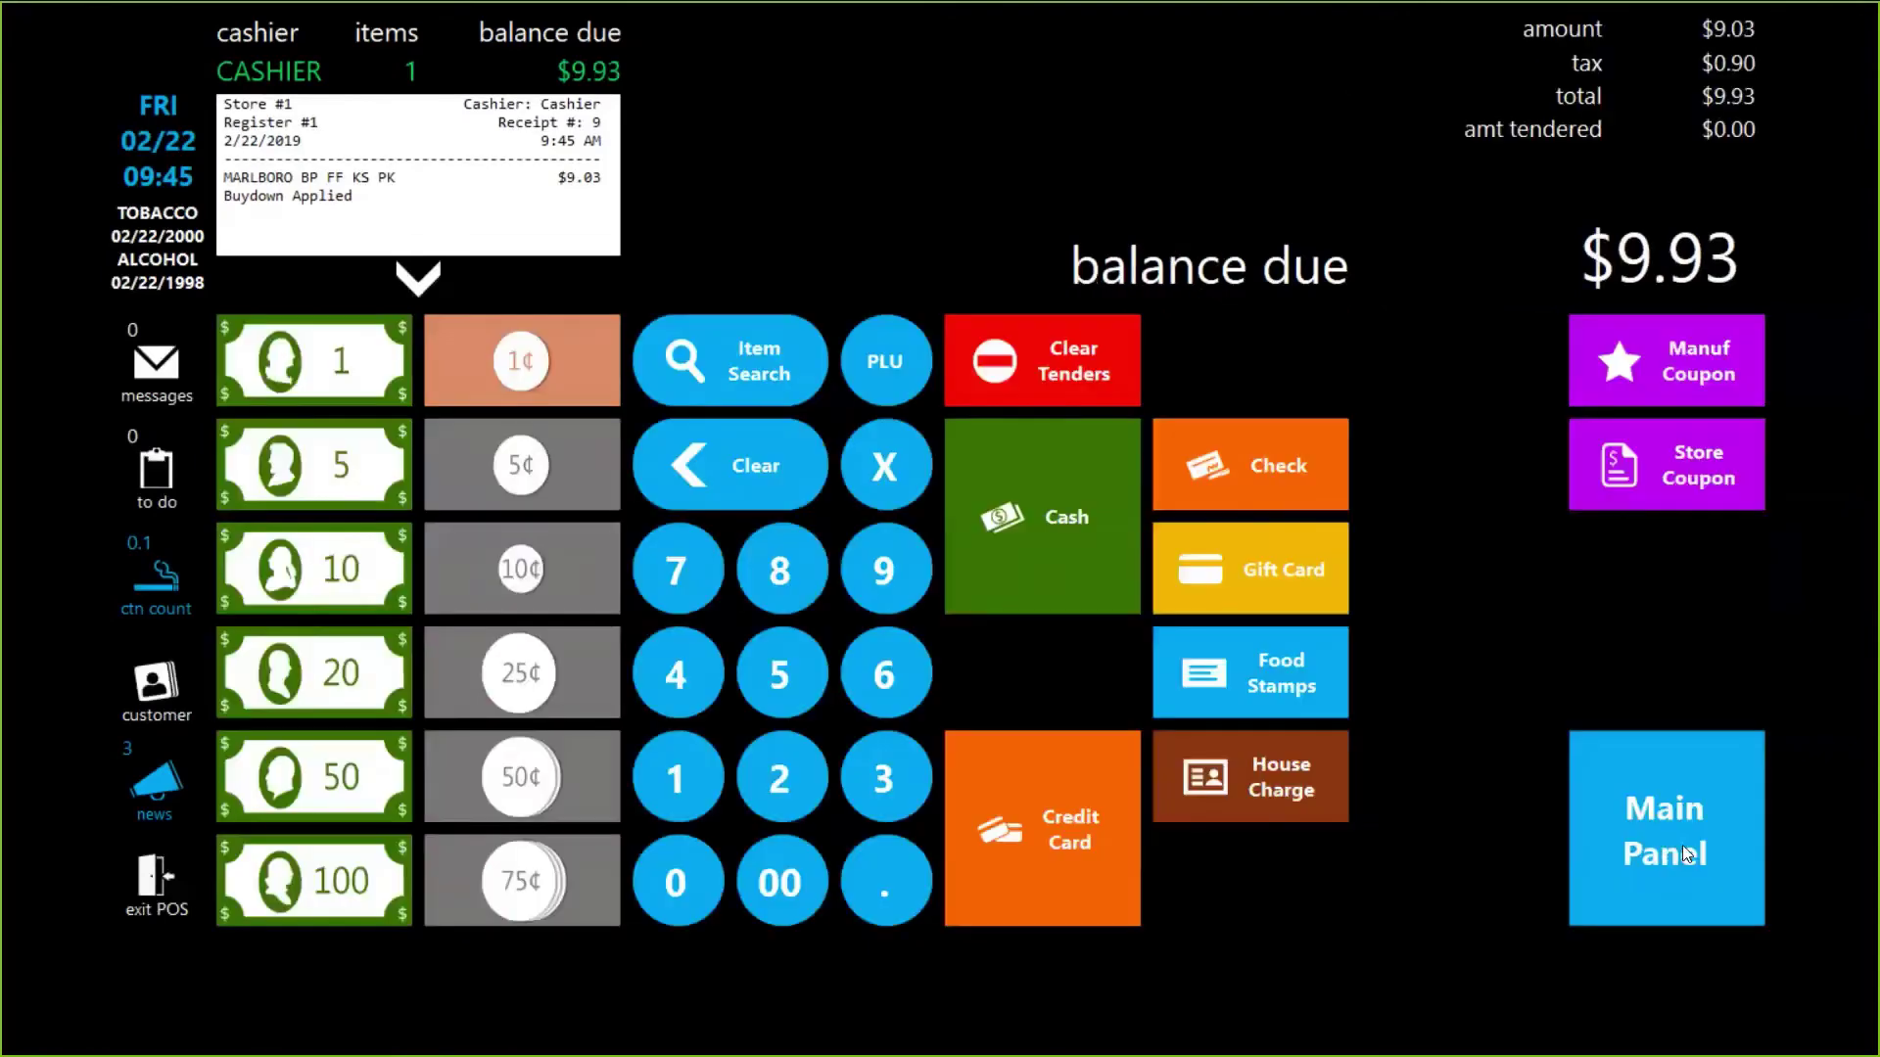
left_click(1216, 579)
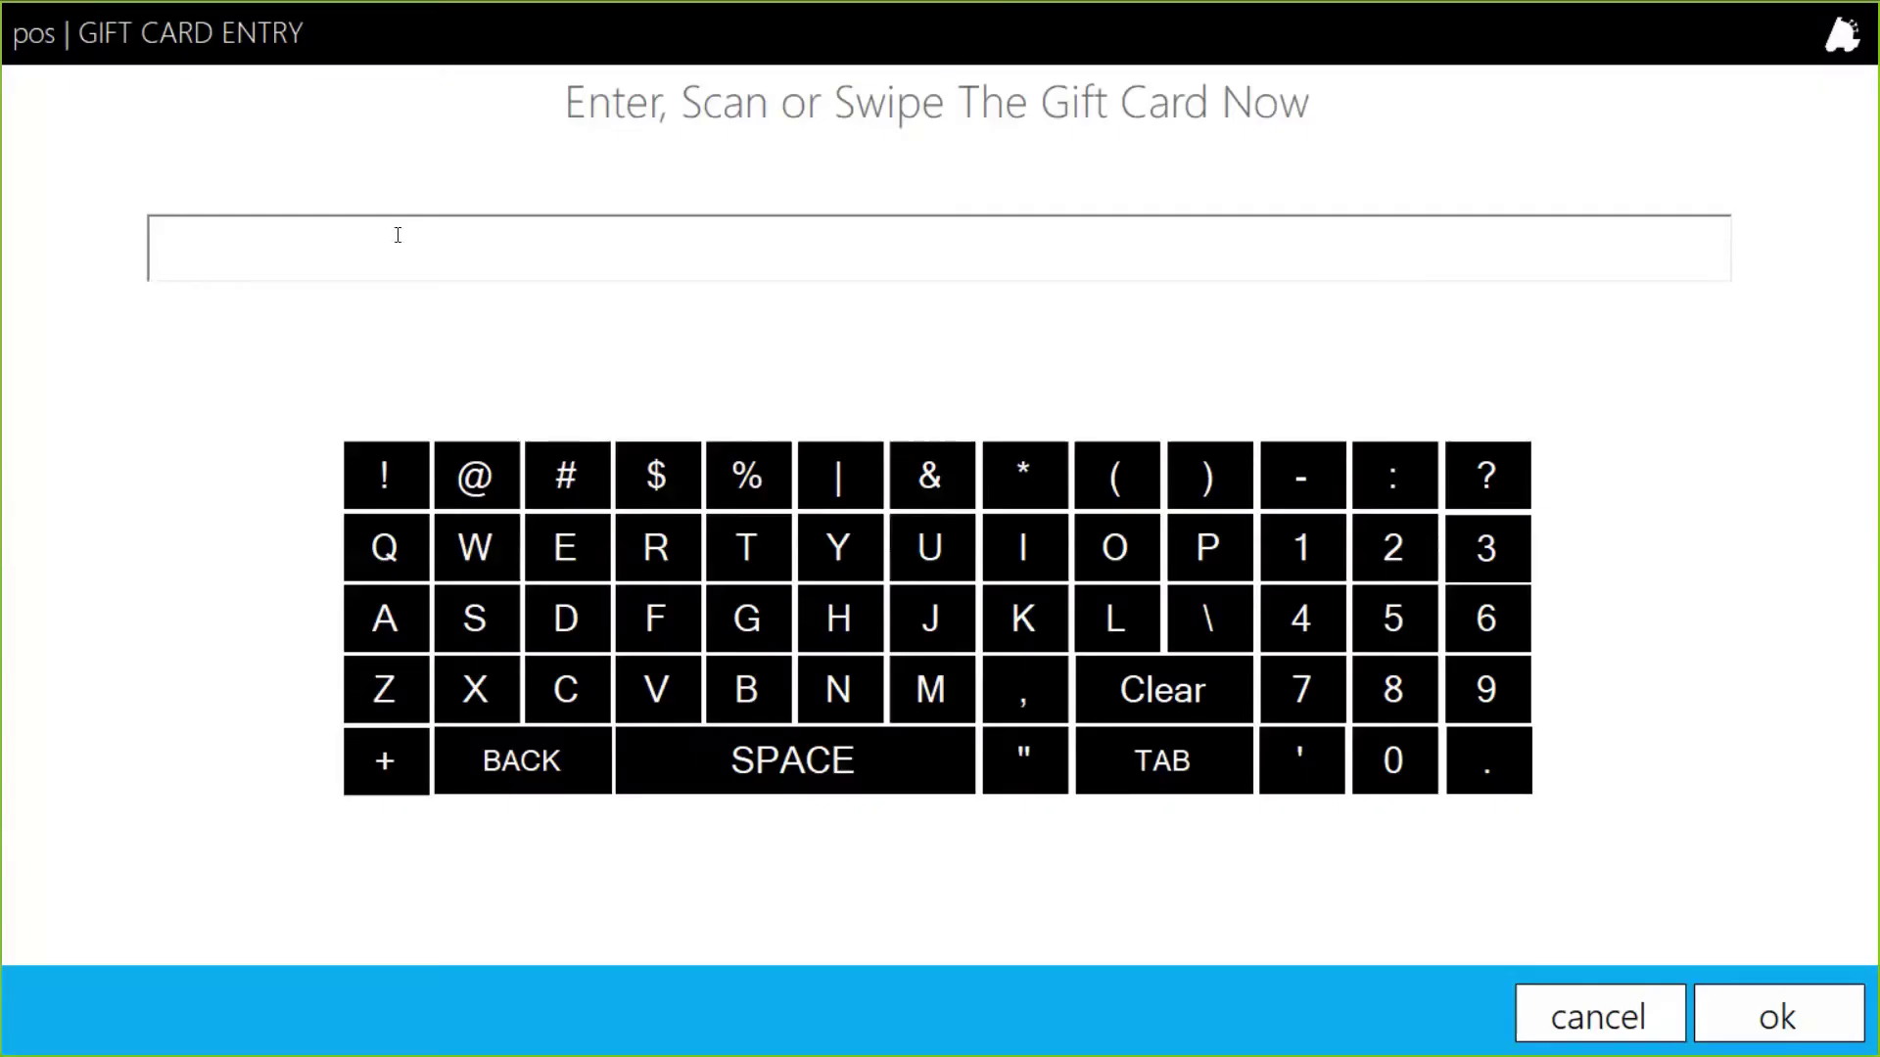
type("774411")
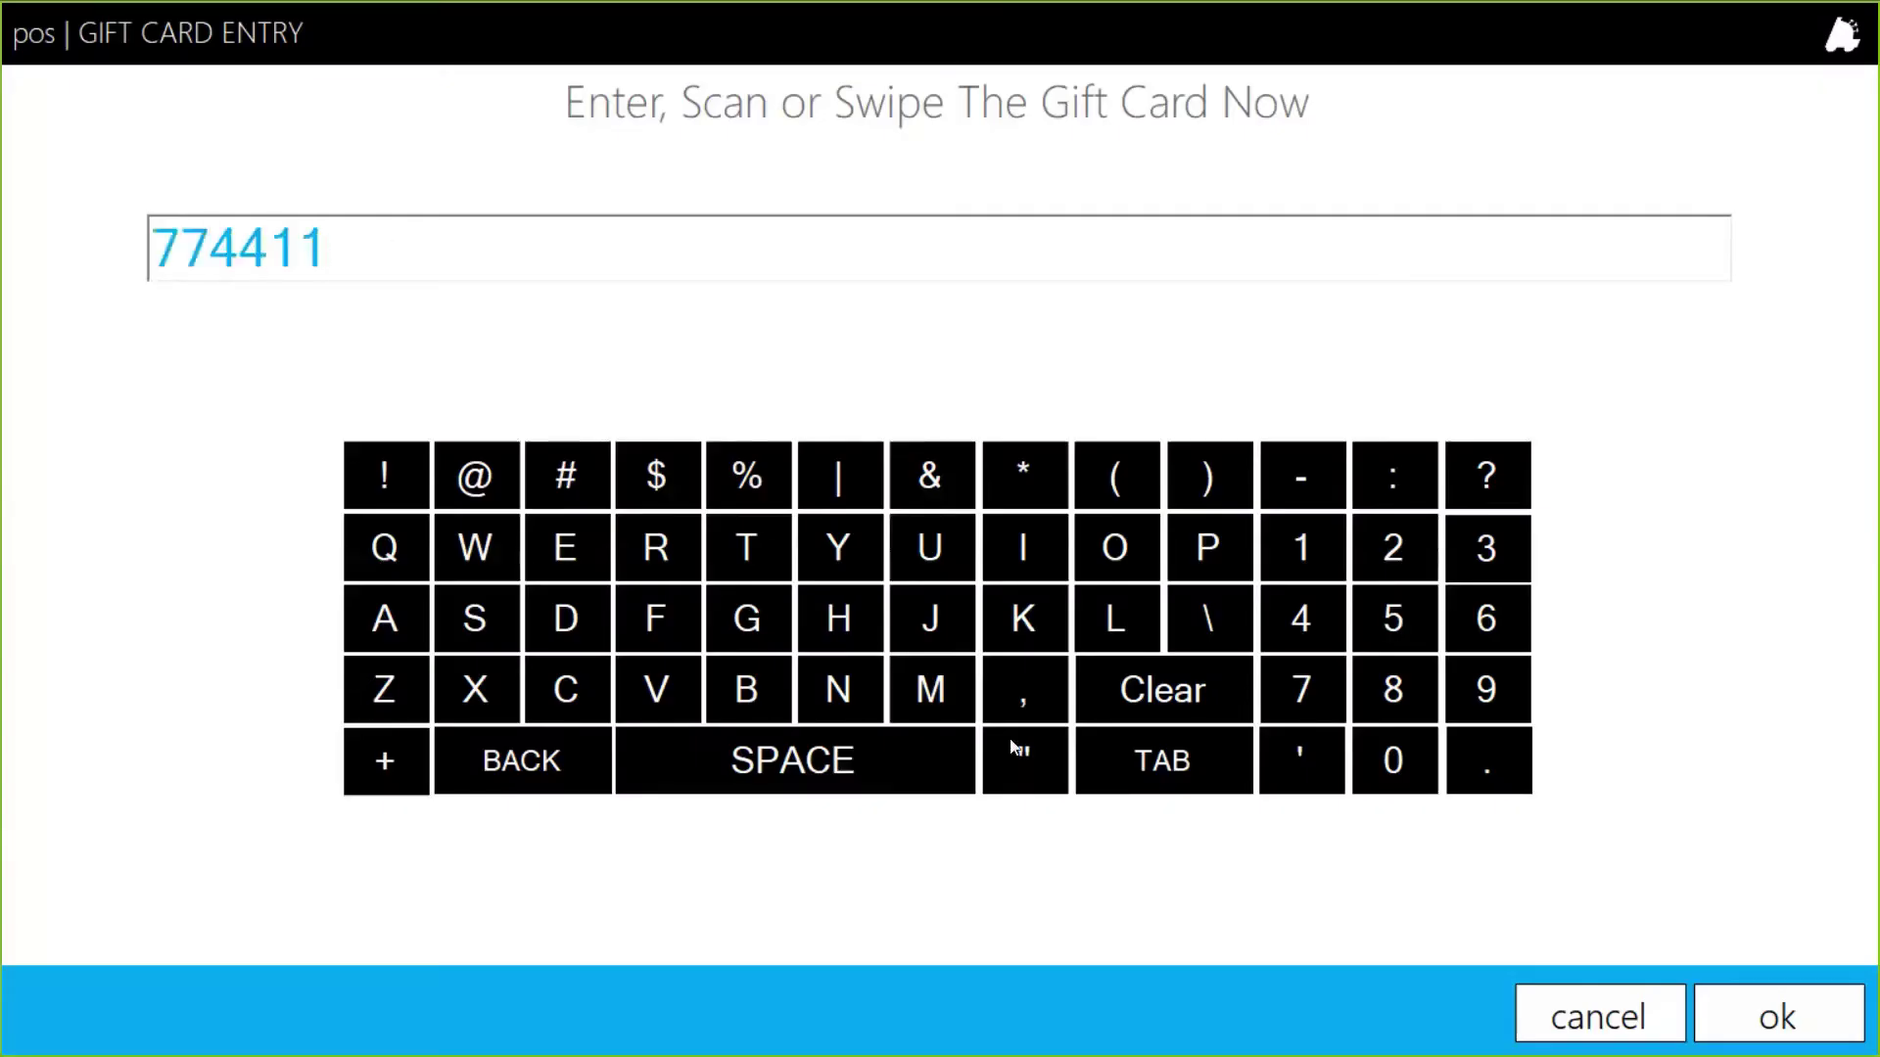
left_click(1817, 1020)
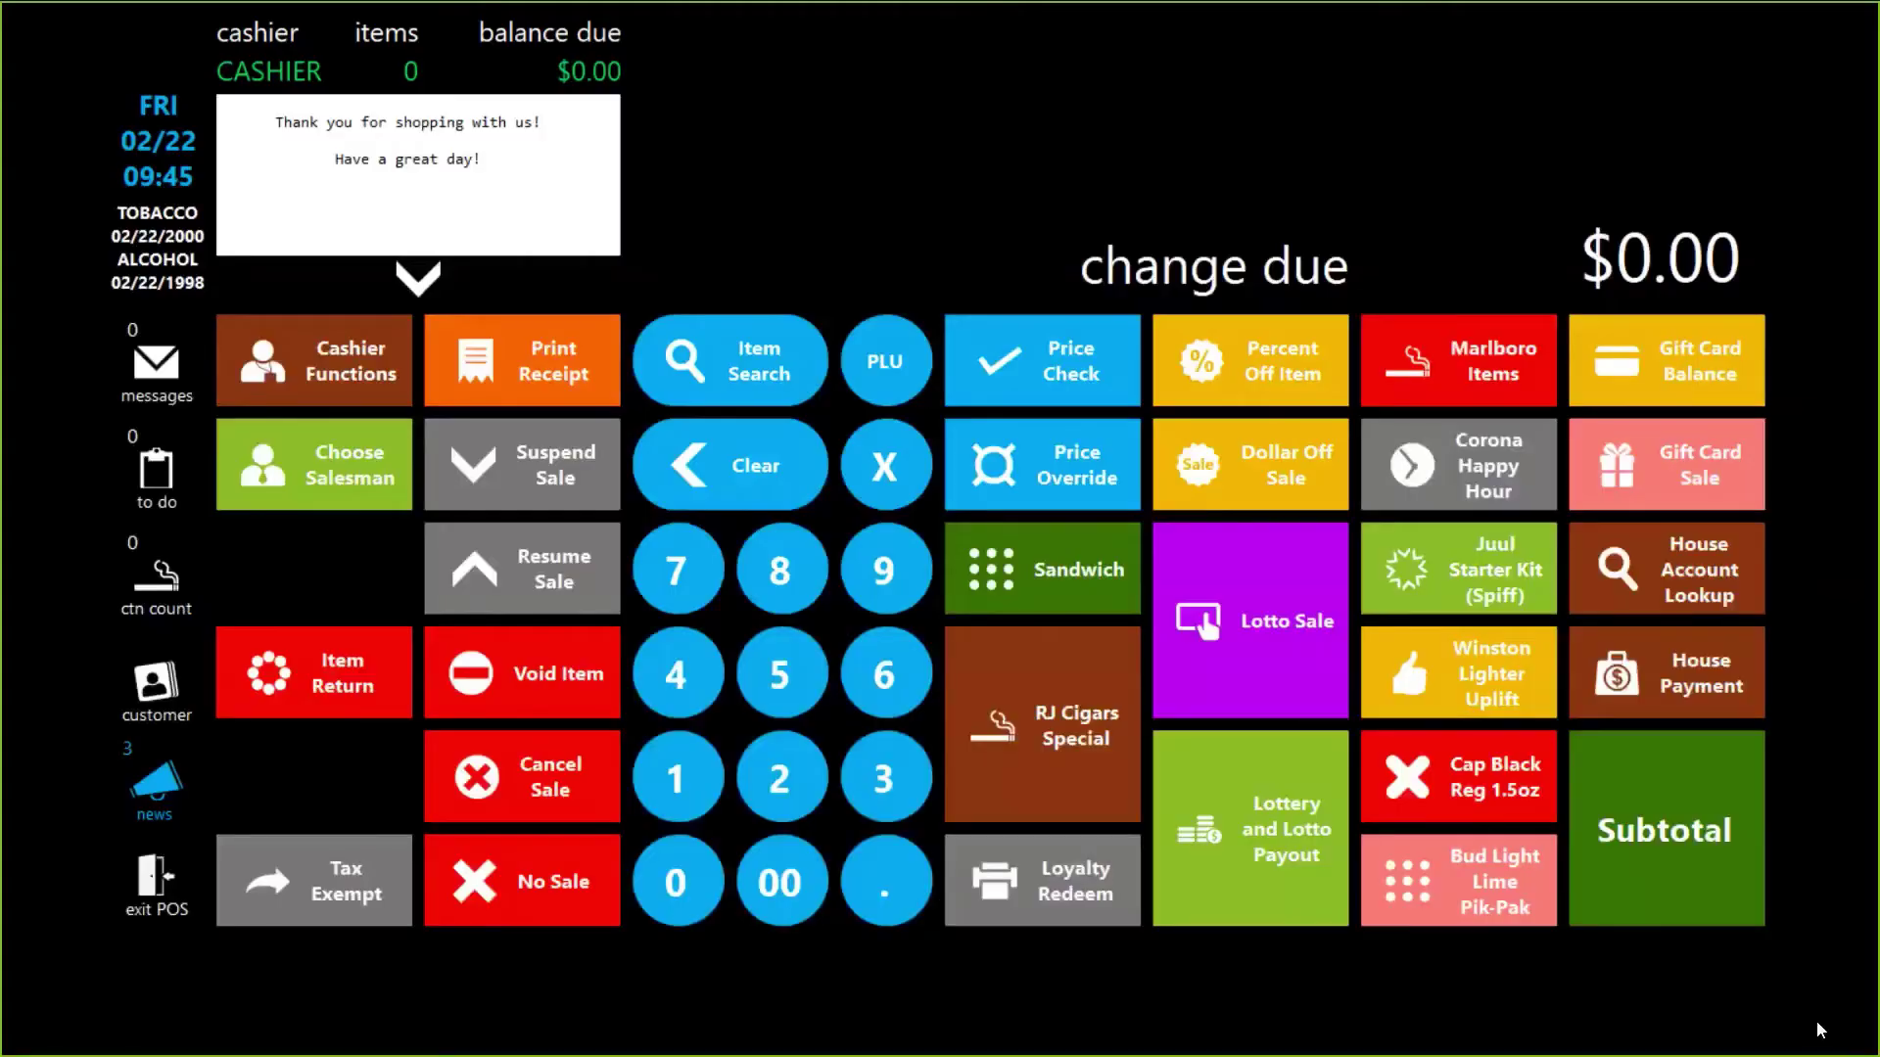
Step: Review the past receipt showing the $9.93 Gift Card Tender and $40.07 remaining, then dismiss it
left_click(568, 370)
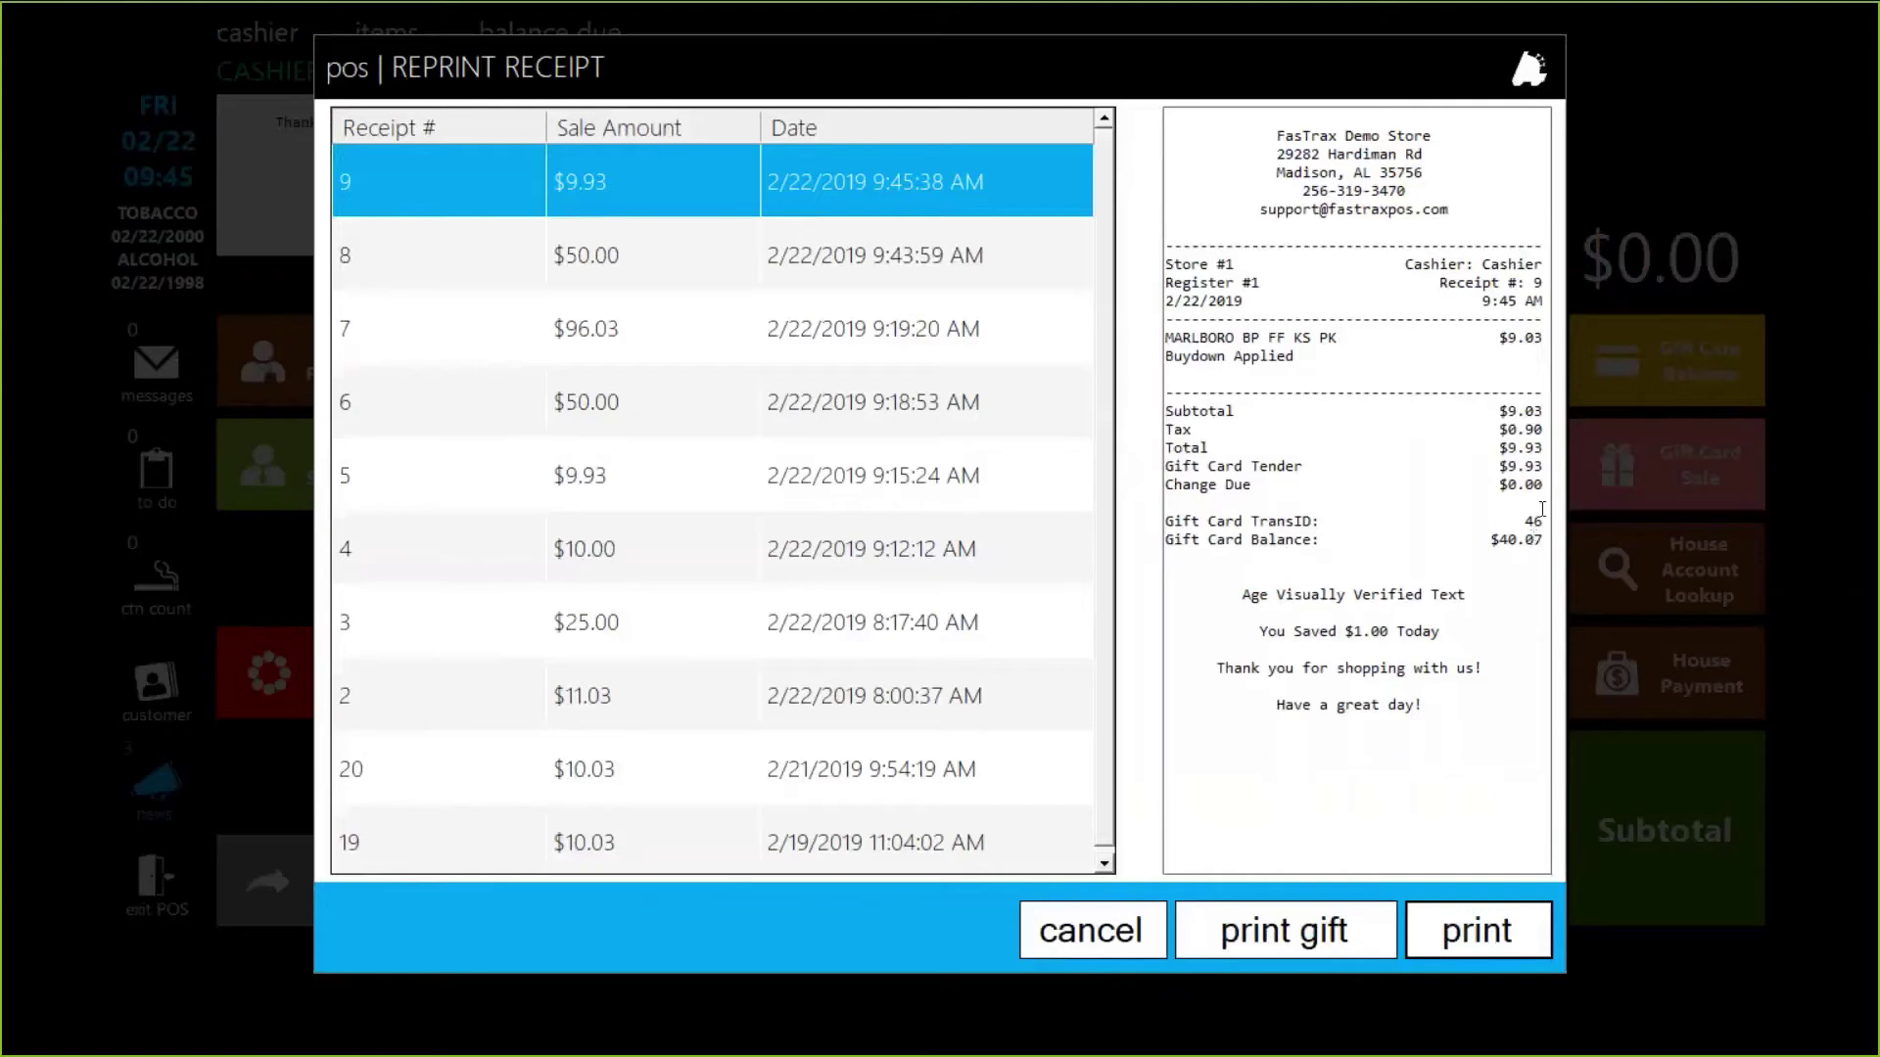
left_click_drag(1543, 544, 1502, 548)
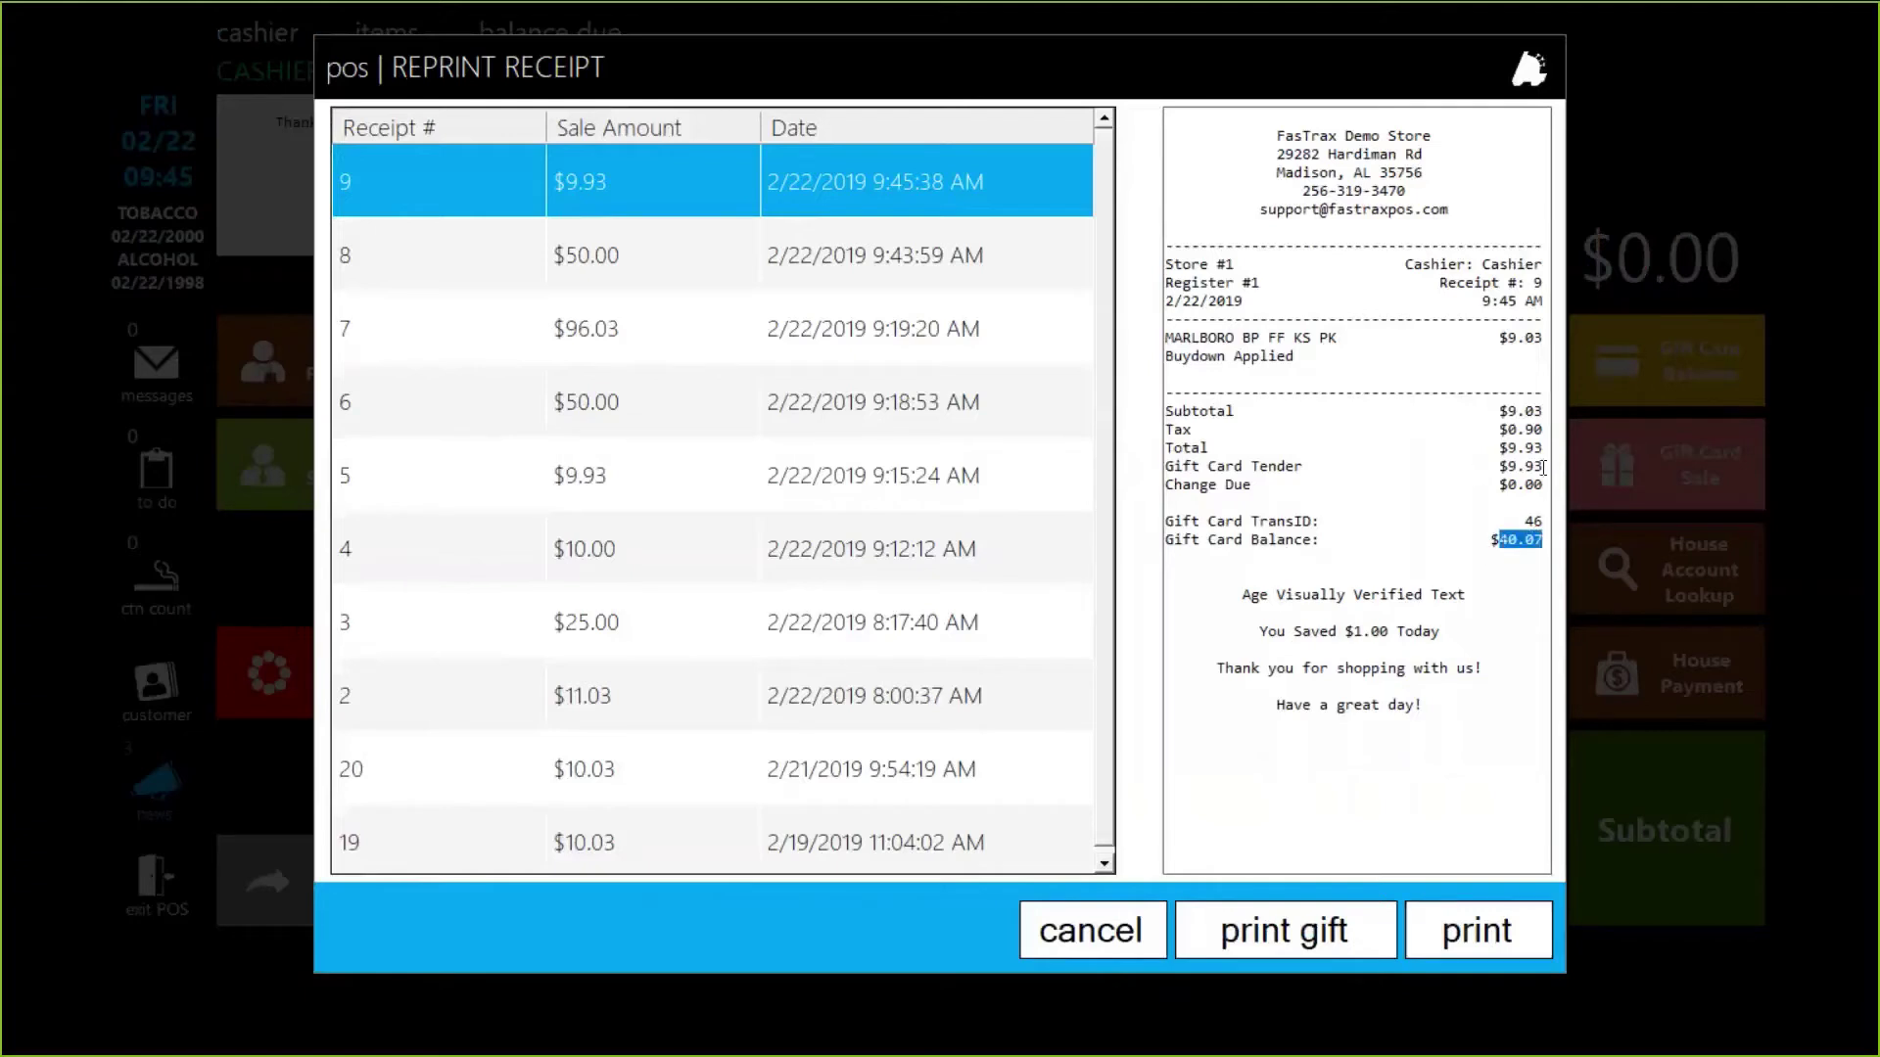
left_click_drag(1544, 468, 1187, 467)
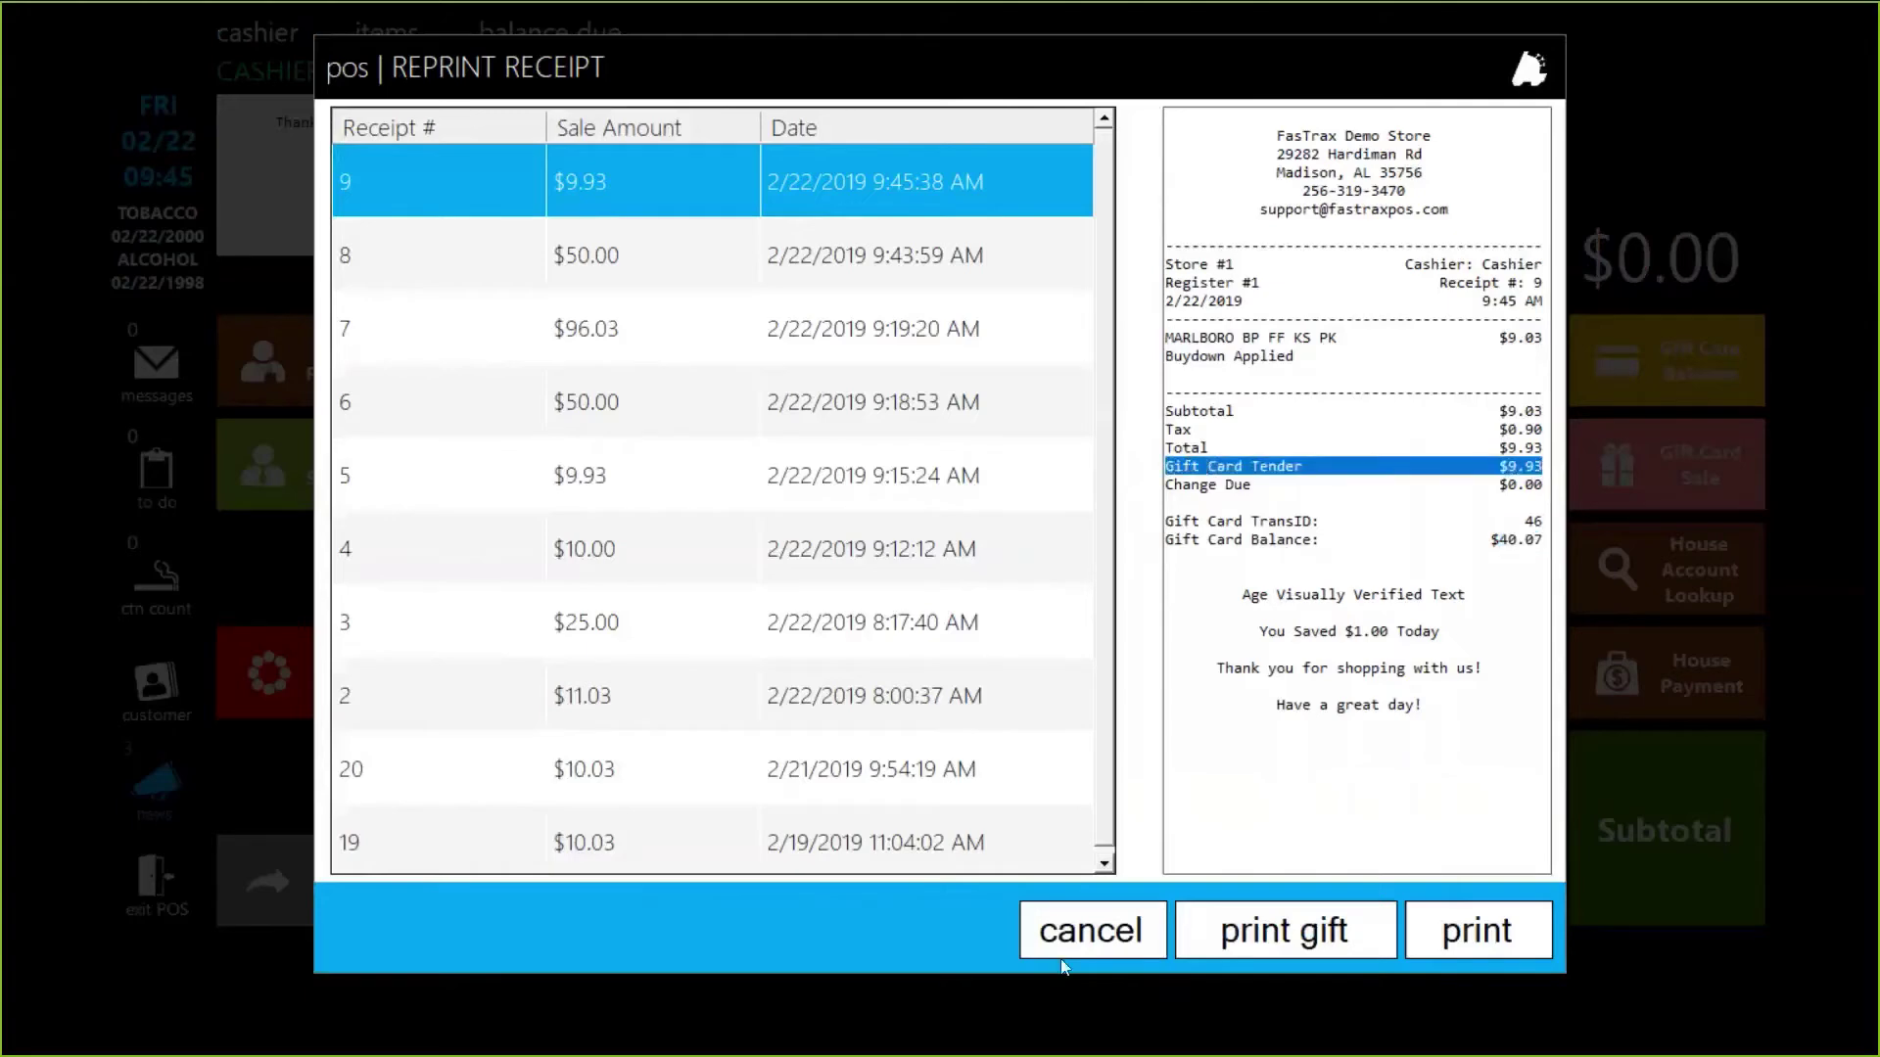
left_click(1082, 938)
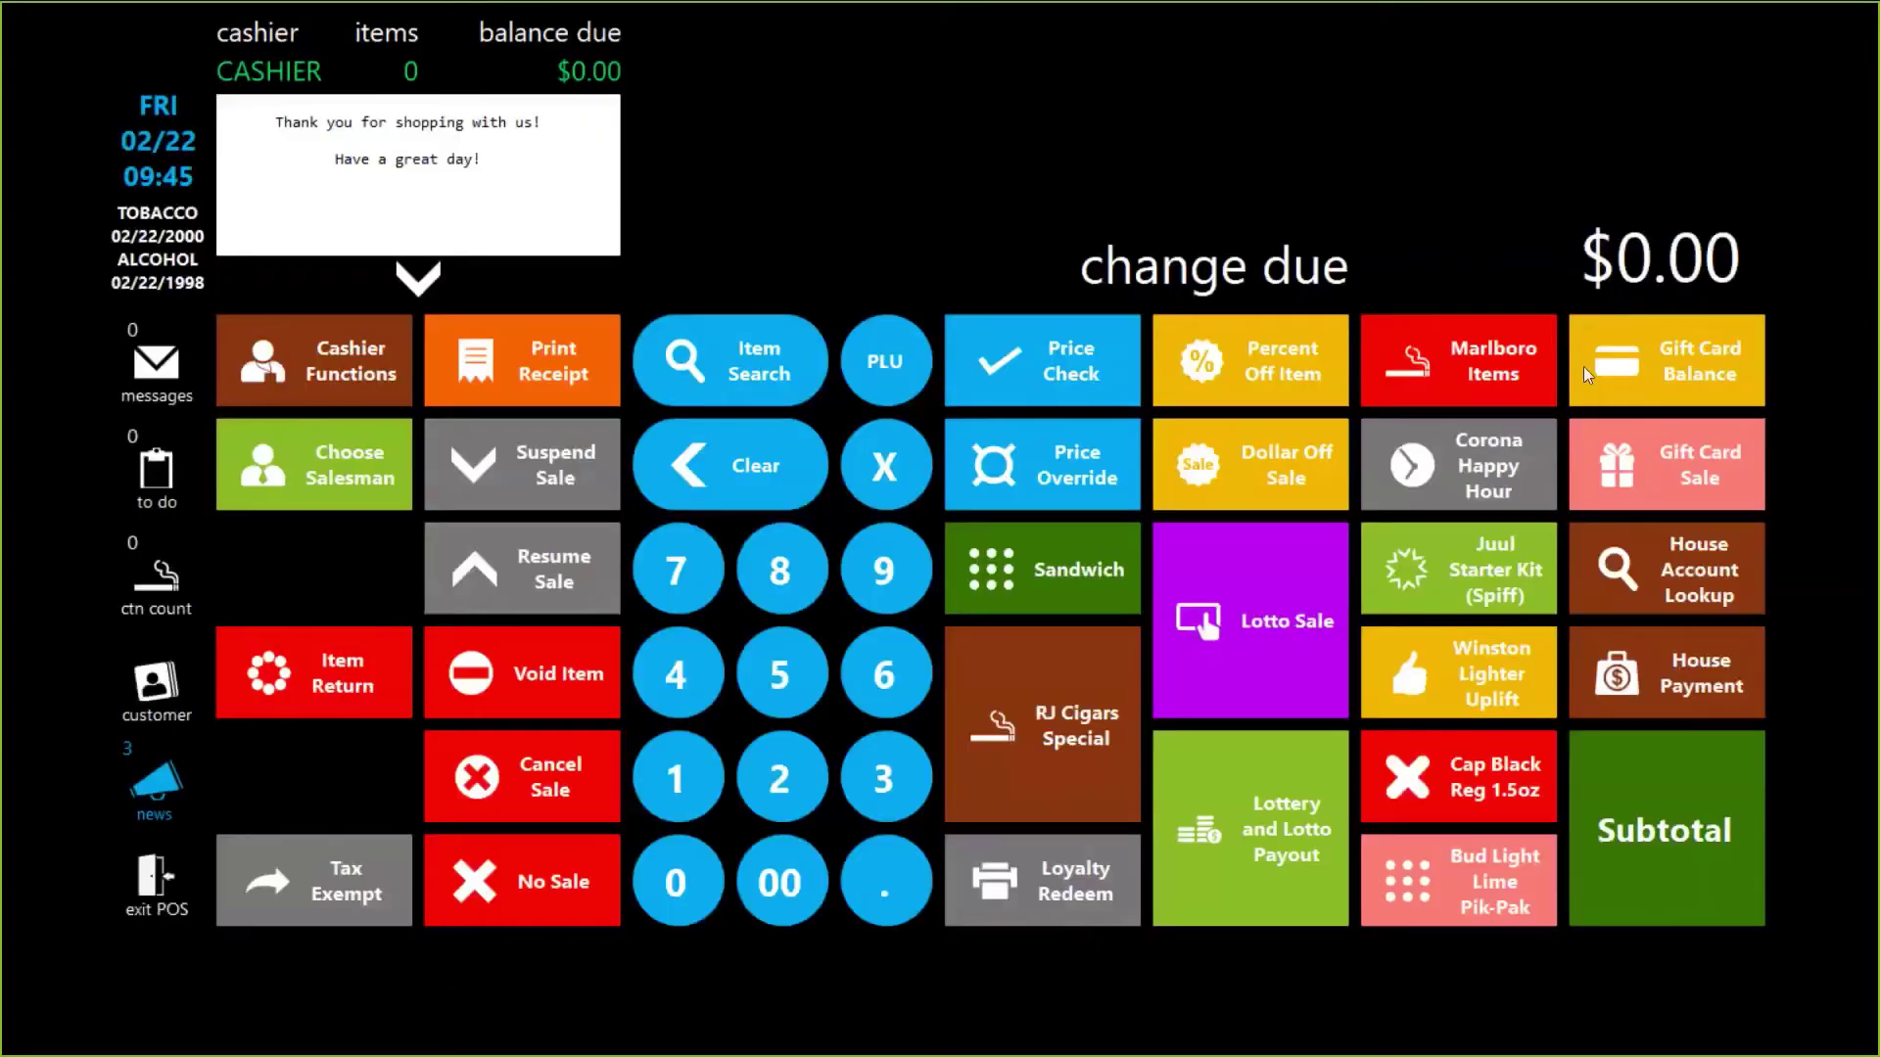
Step: Run a Gift Card Balance check on 774411, confirm $40.07, and switch to Director
left_click(1682, 349)
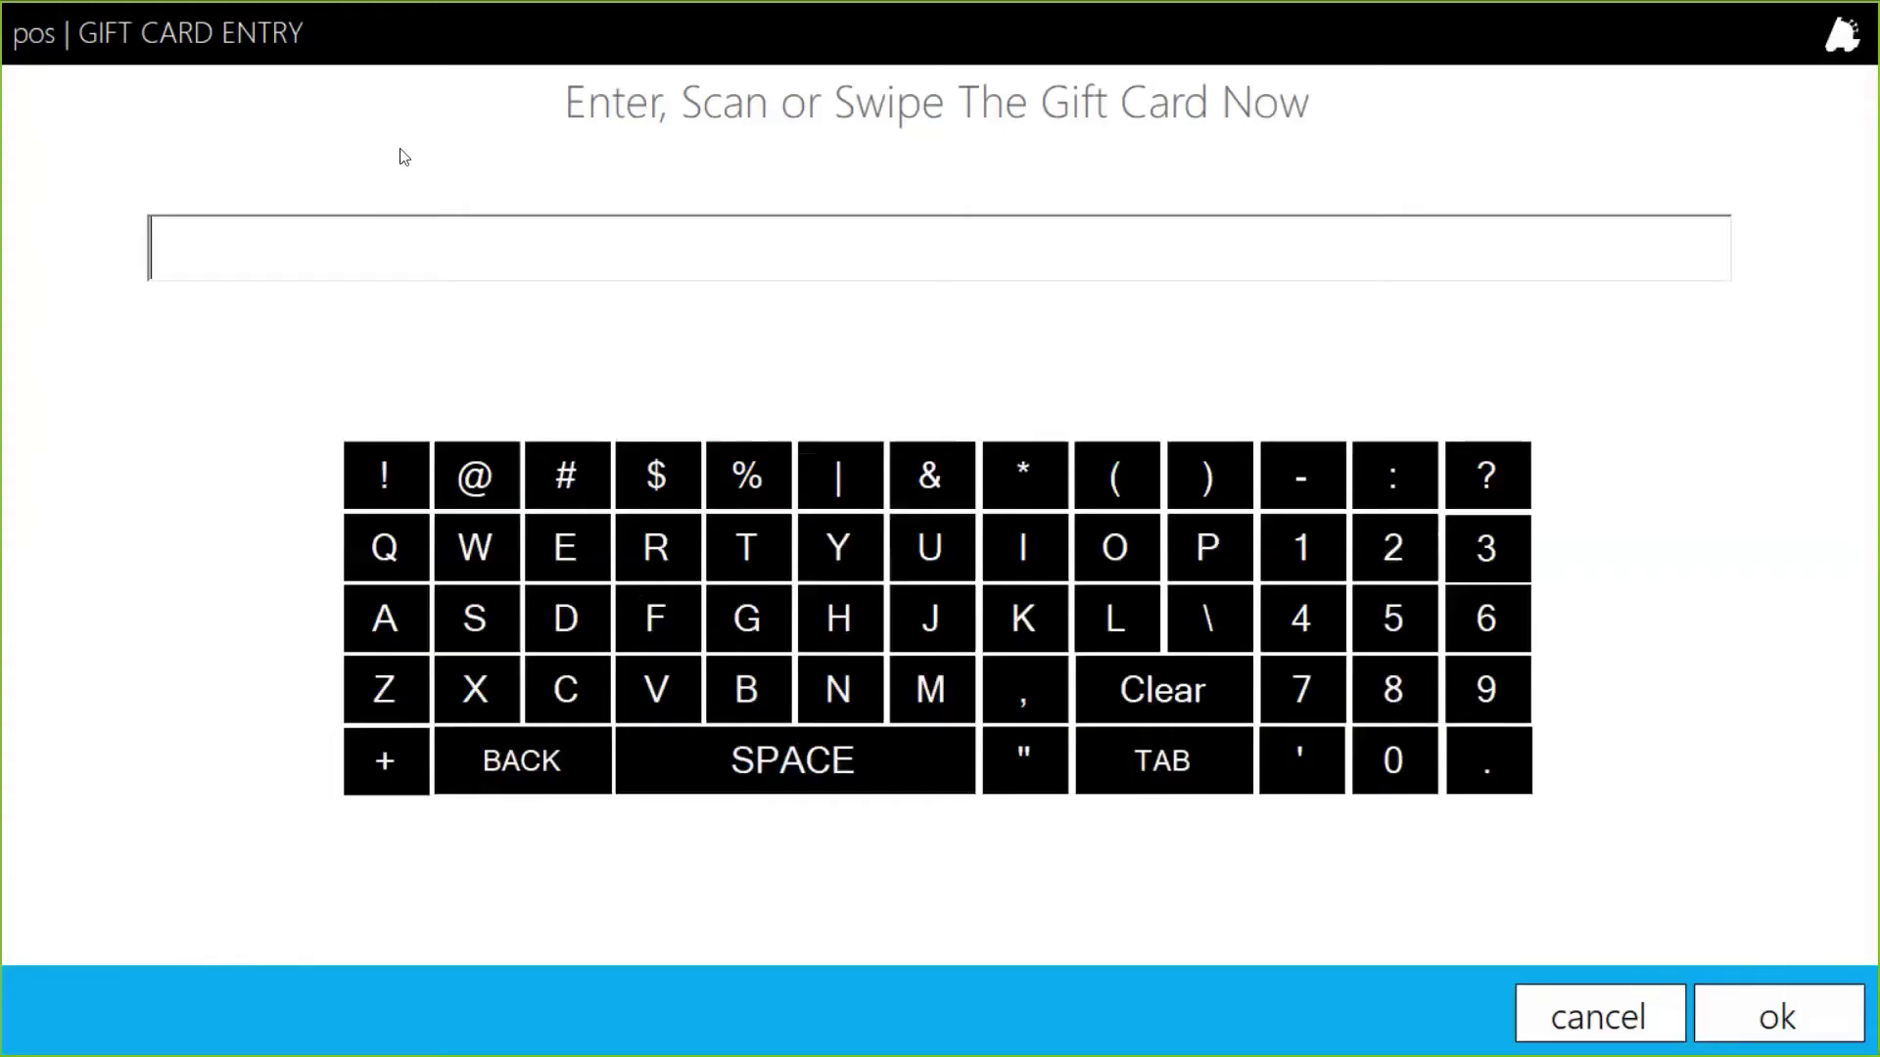
type("774411")
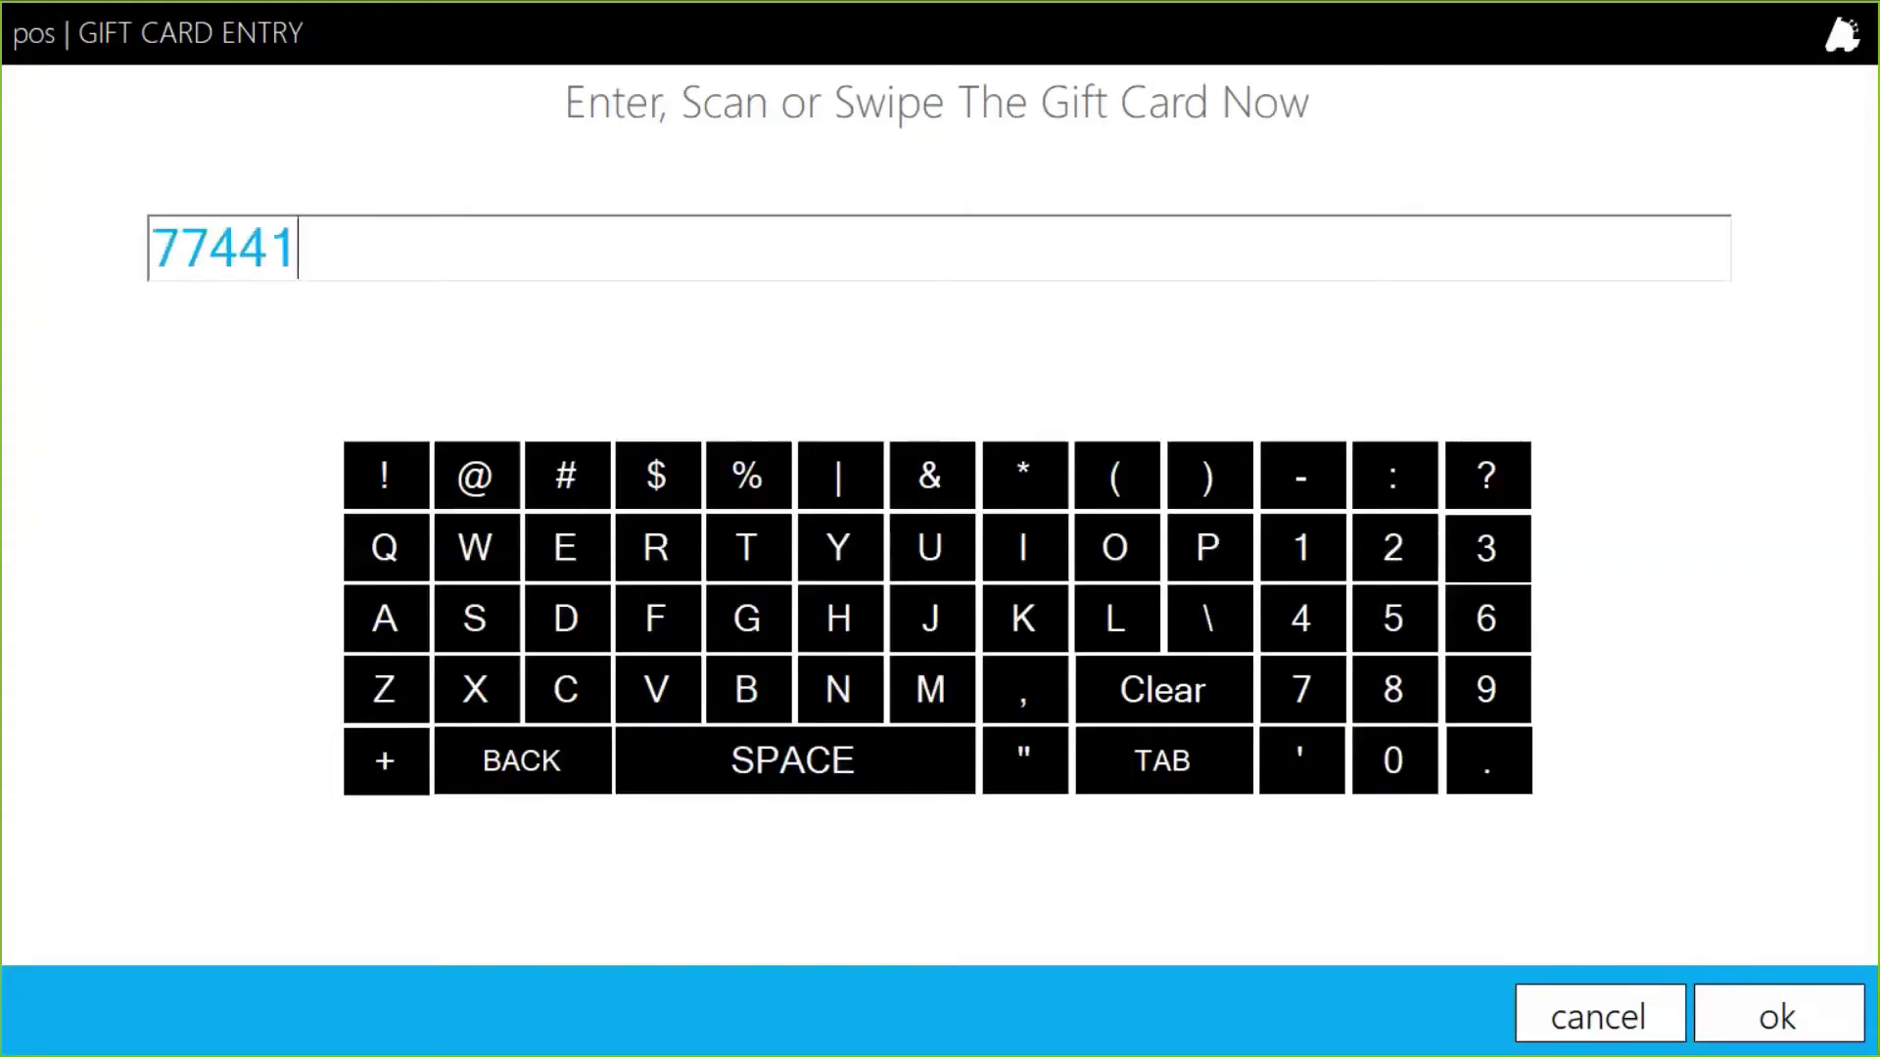
left_click(1806, 1021)
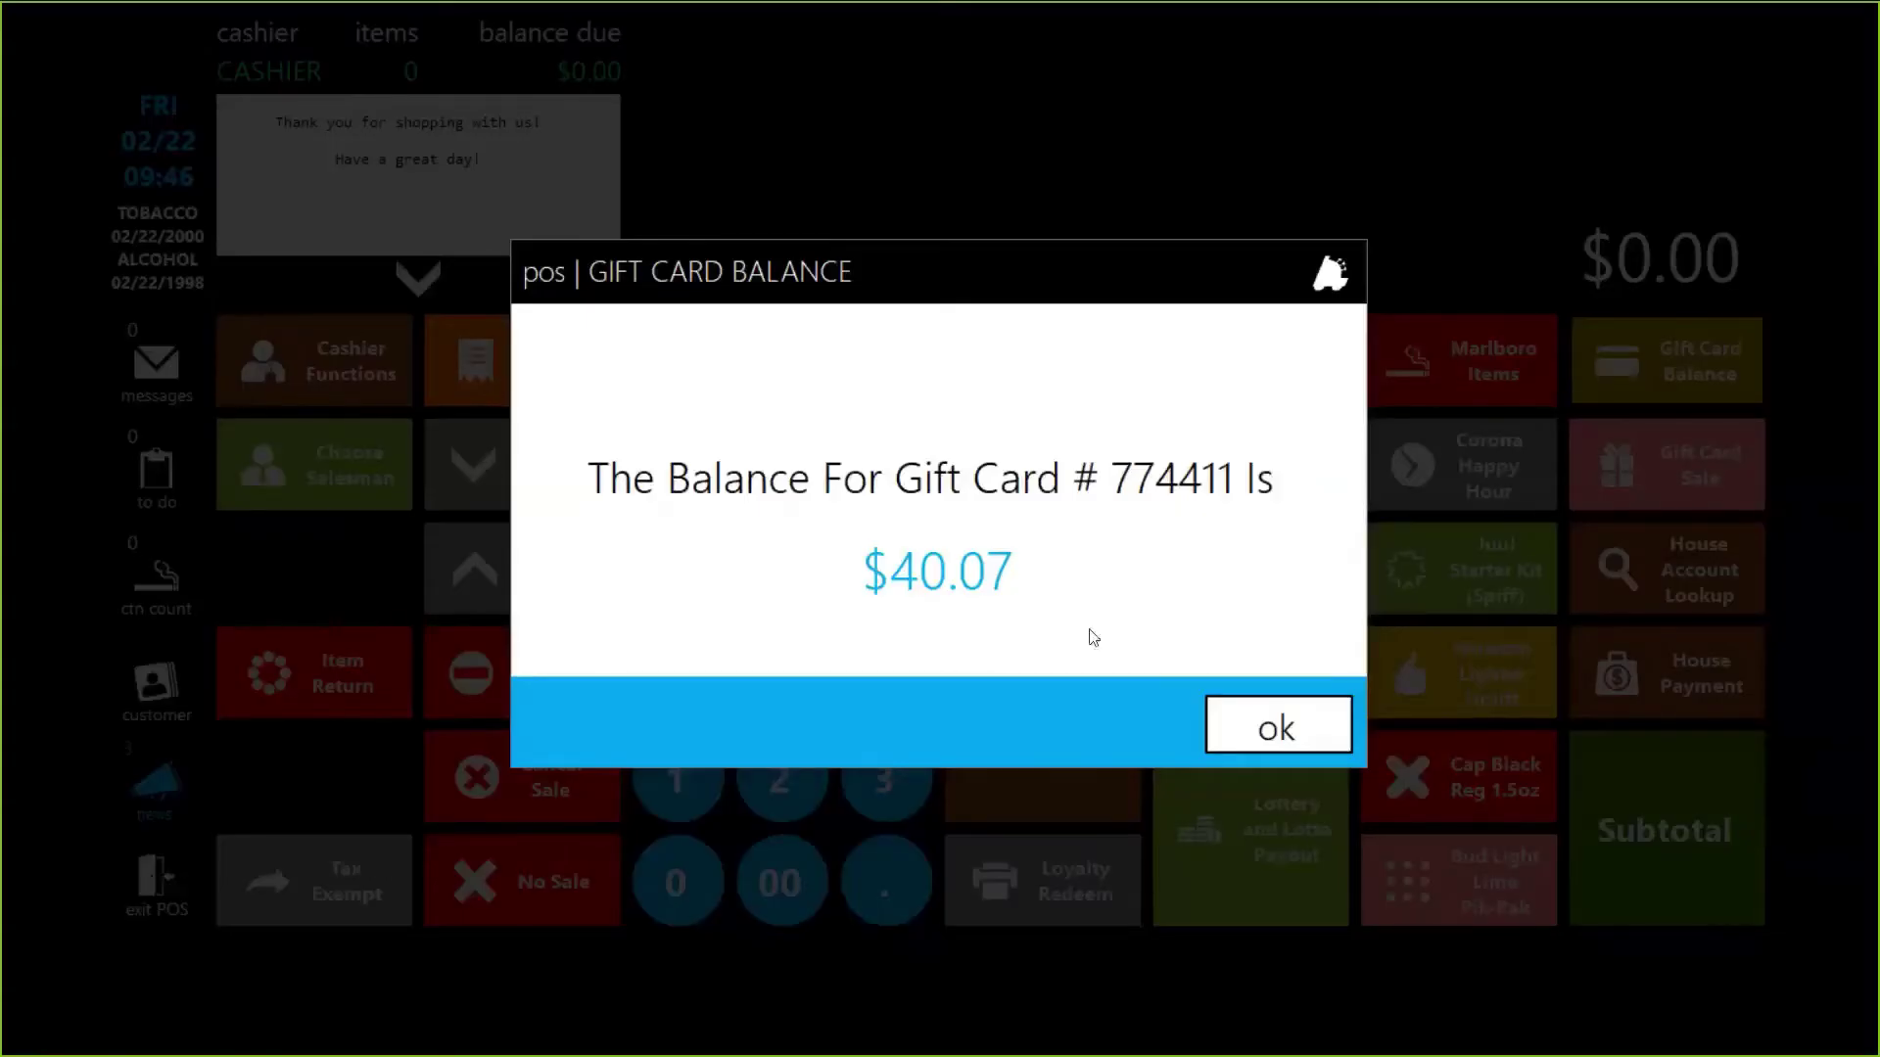
left_click(1278, 730)
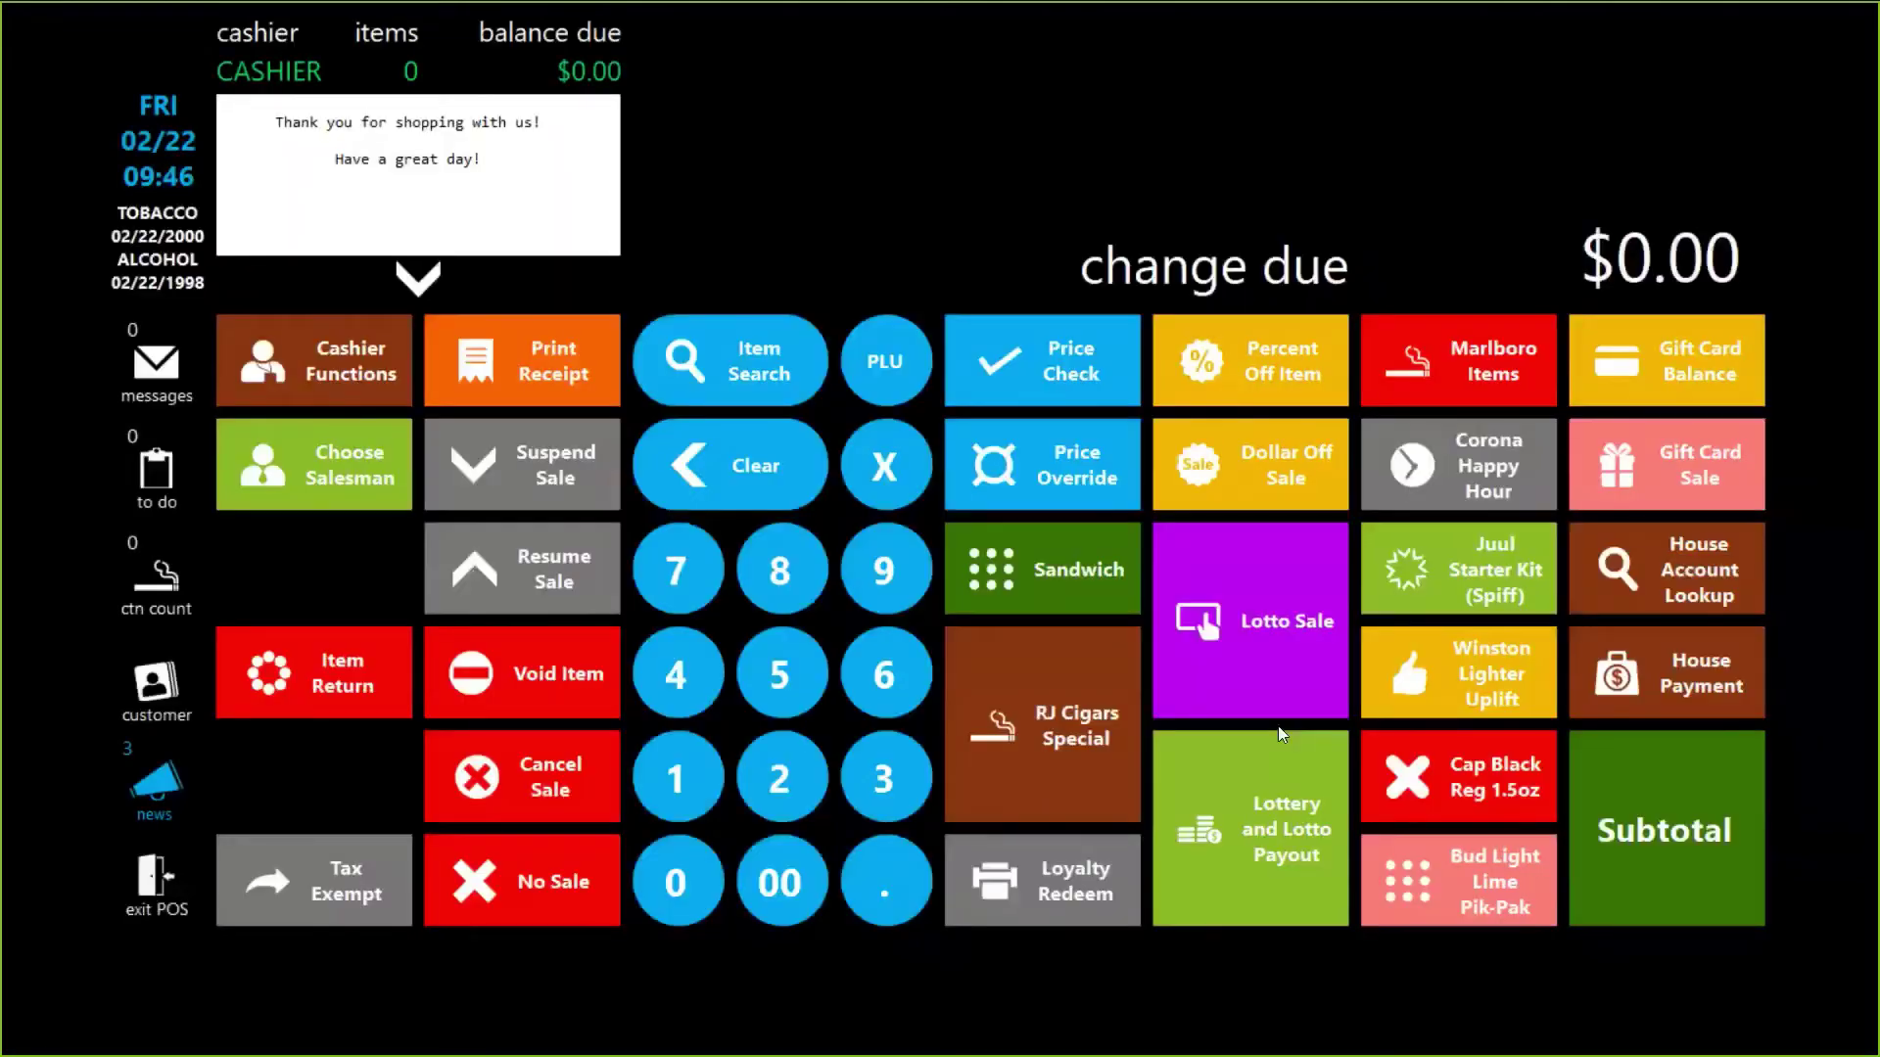
key("alt+Tab")
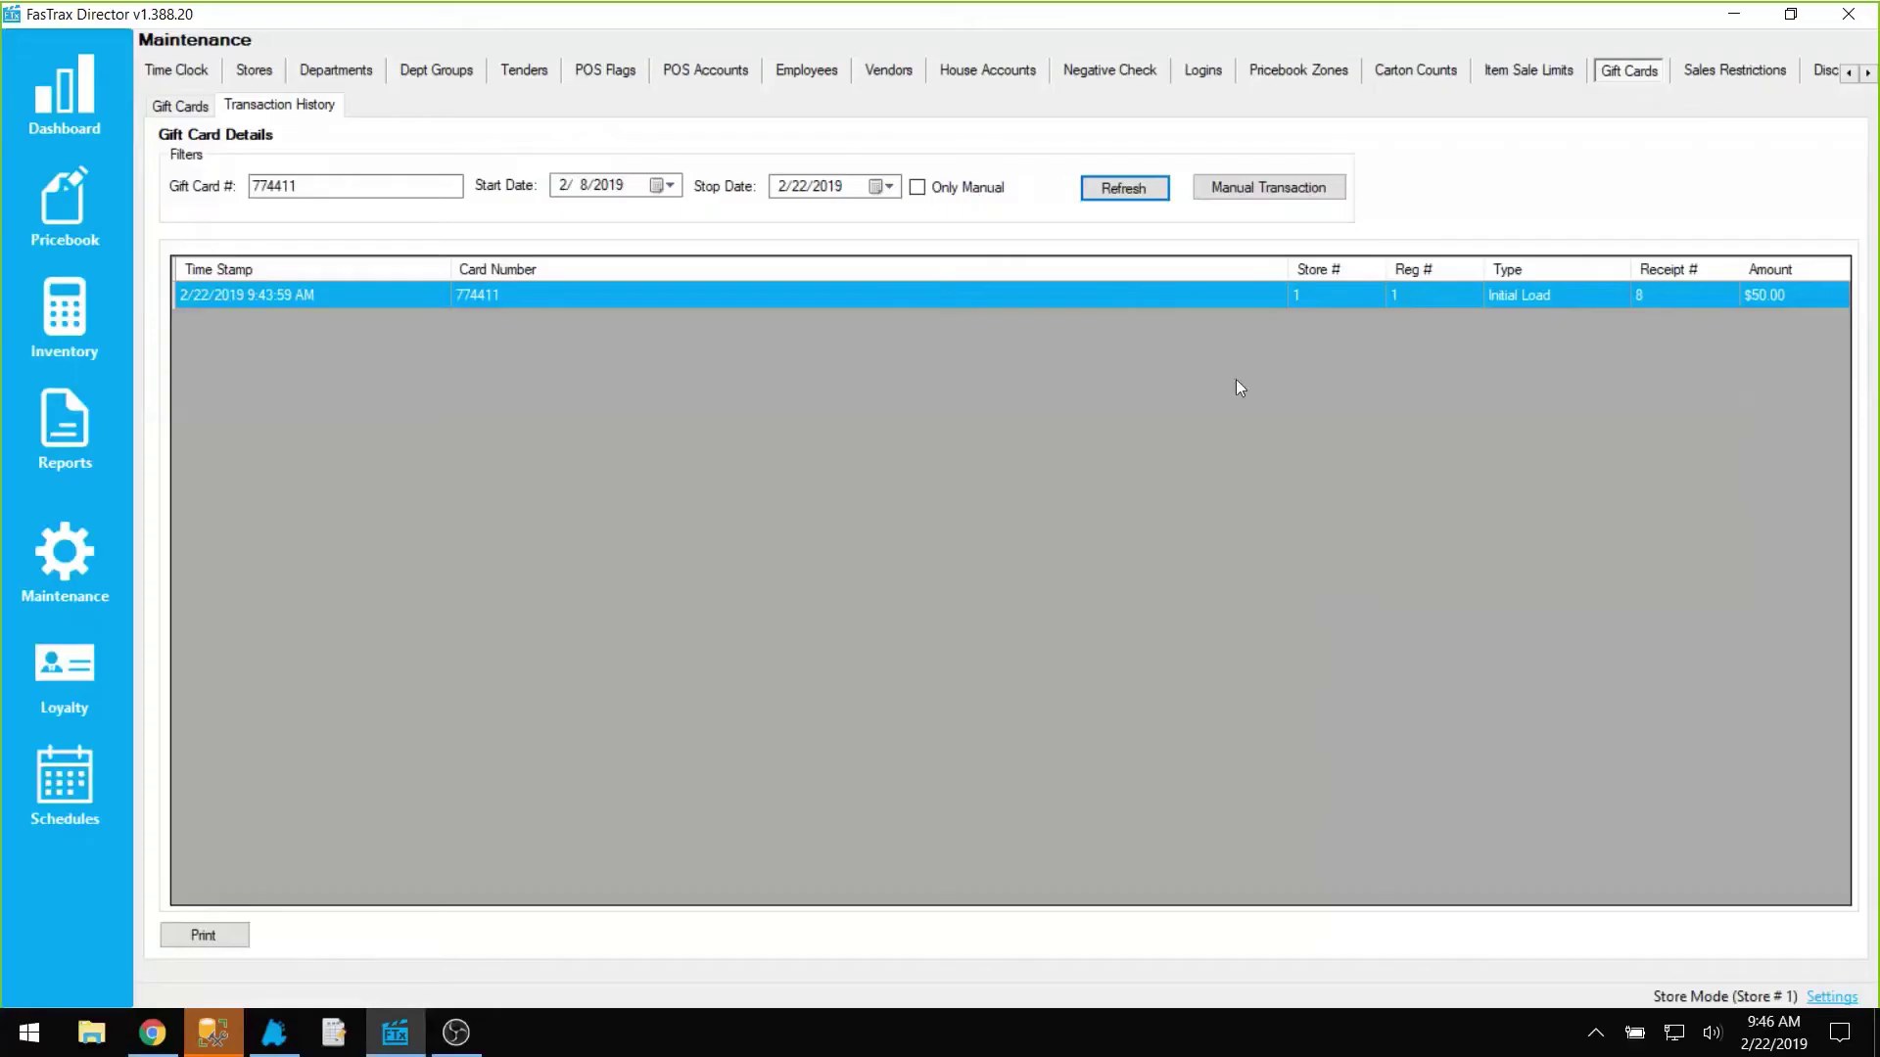
Step: Refresh card 774411's history to see the $9.93 Used Card entry, then check its $40.07 balance
left_click(1128, 192)
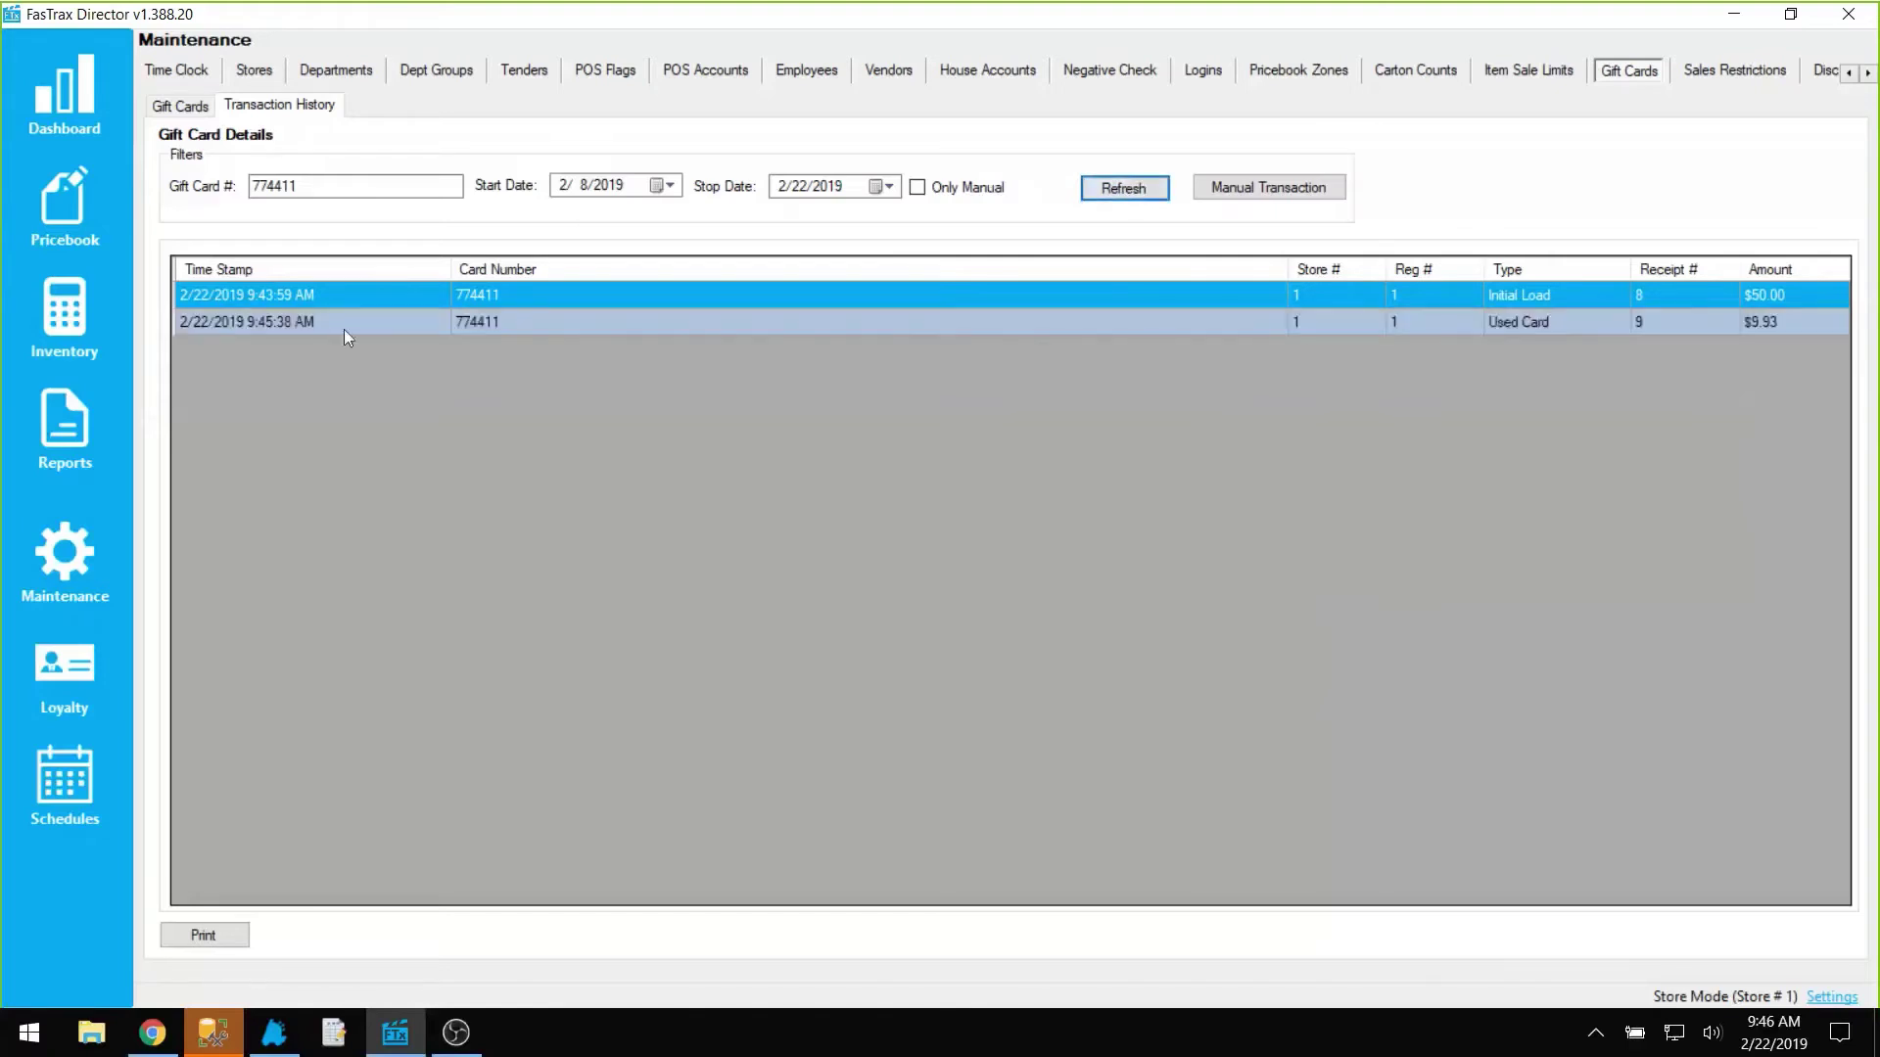
left_click(604, 326)
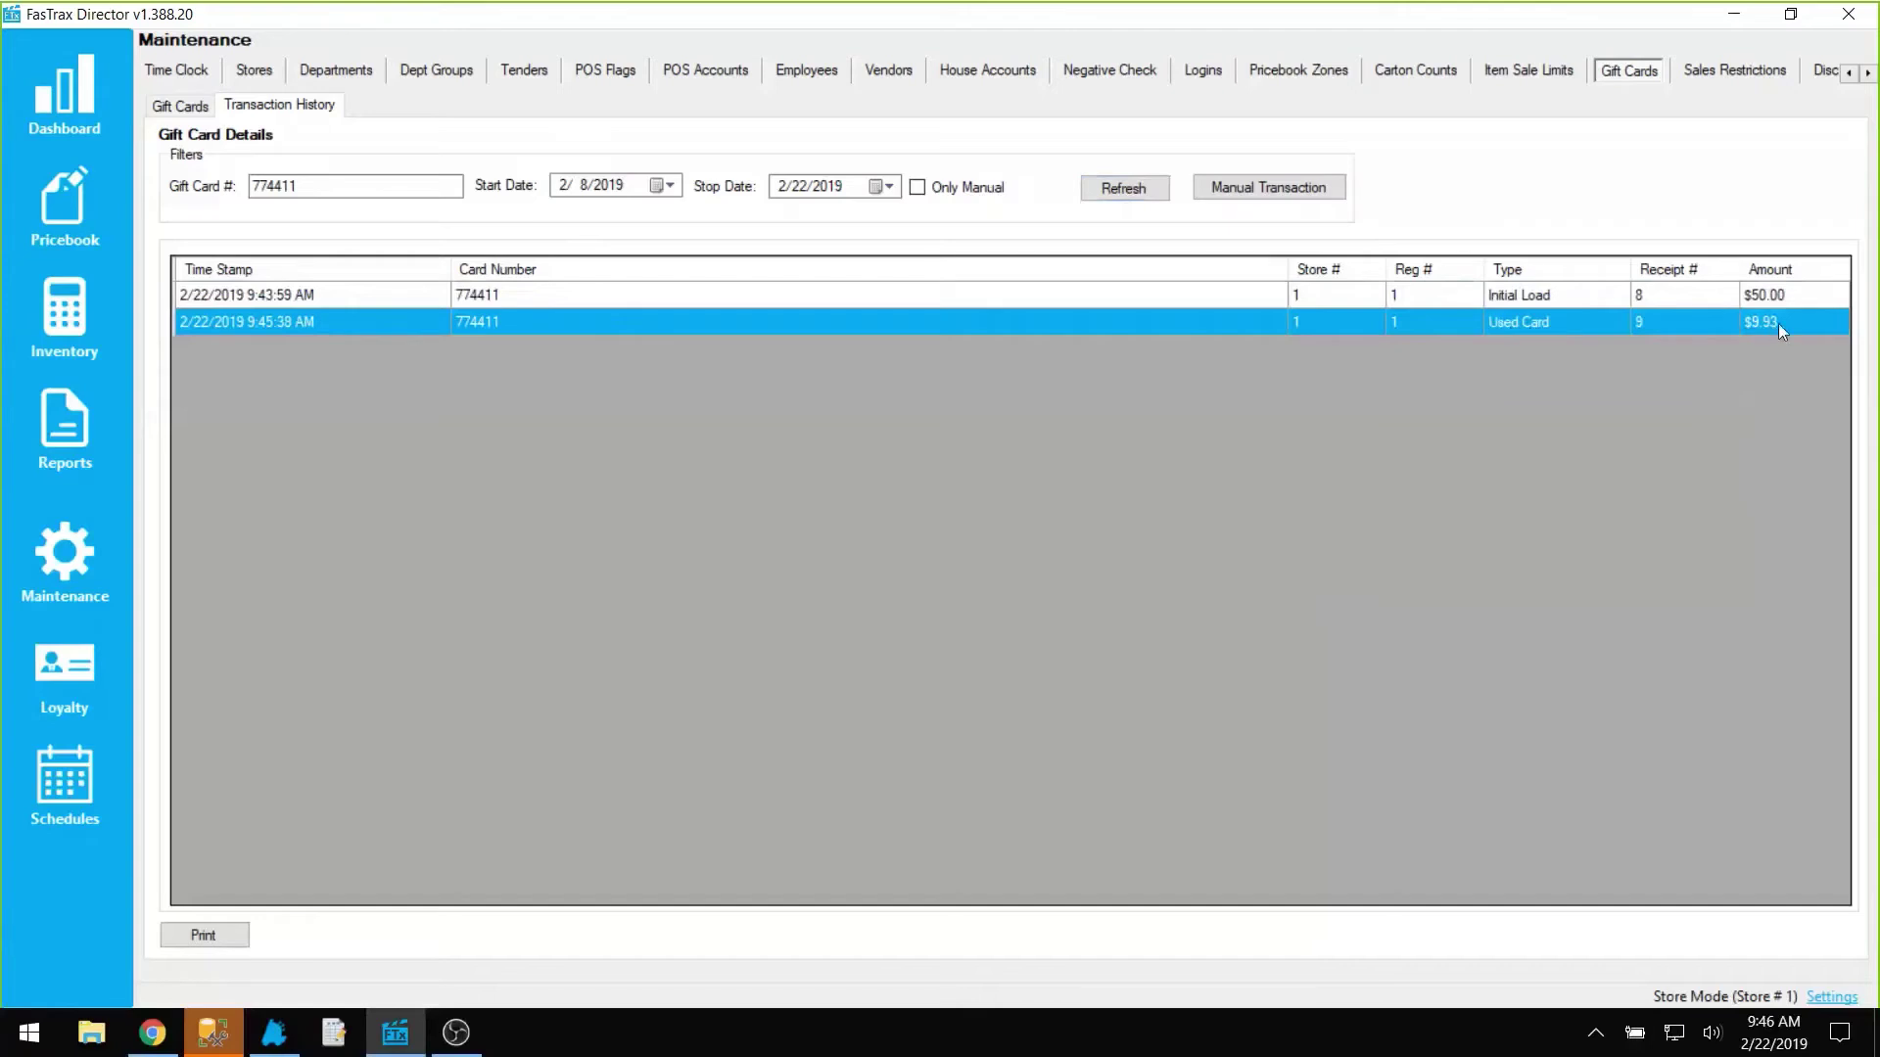
left_click(70, 571)
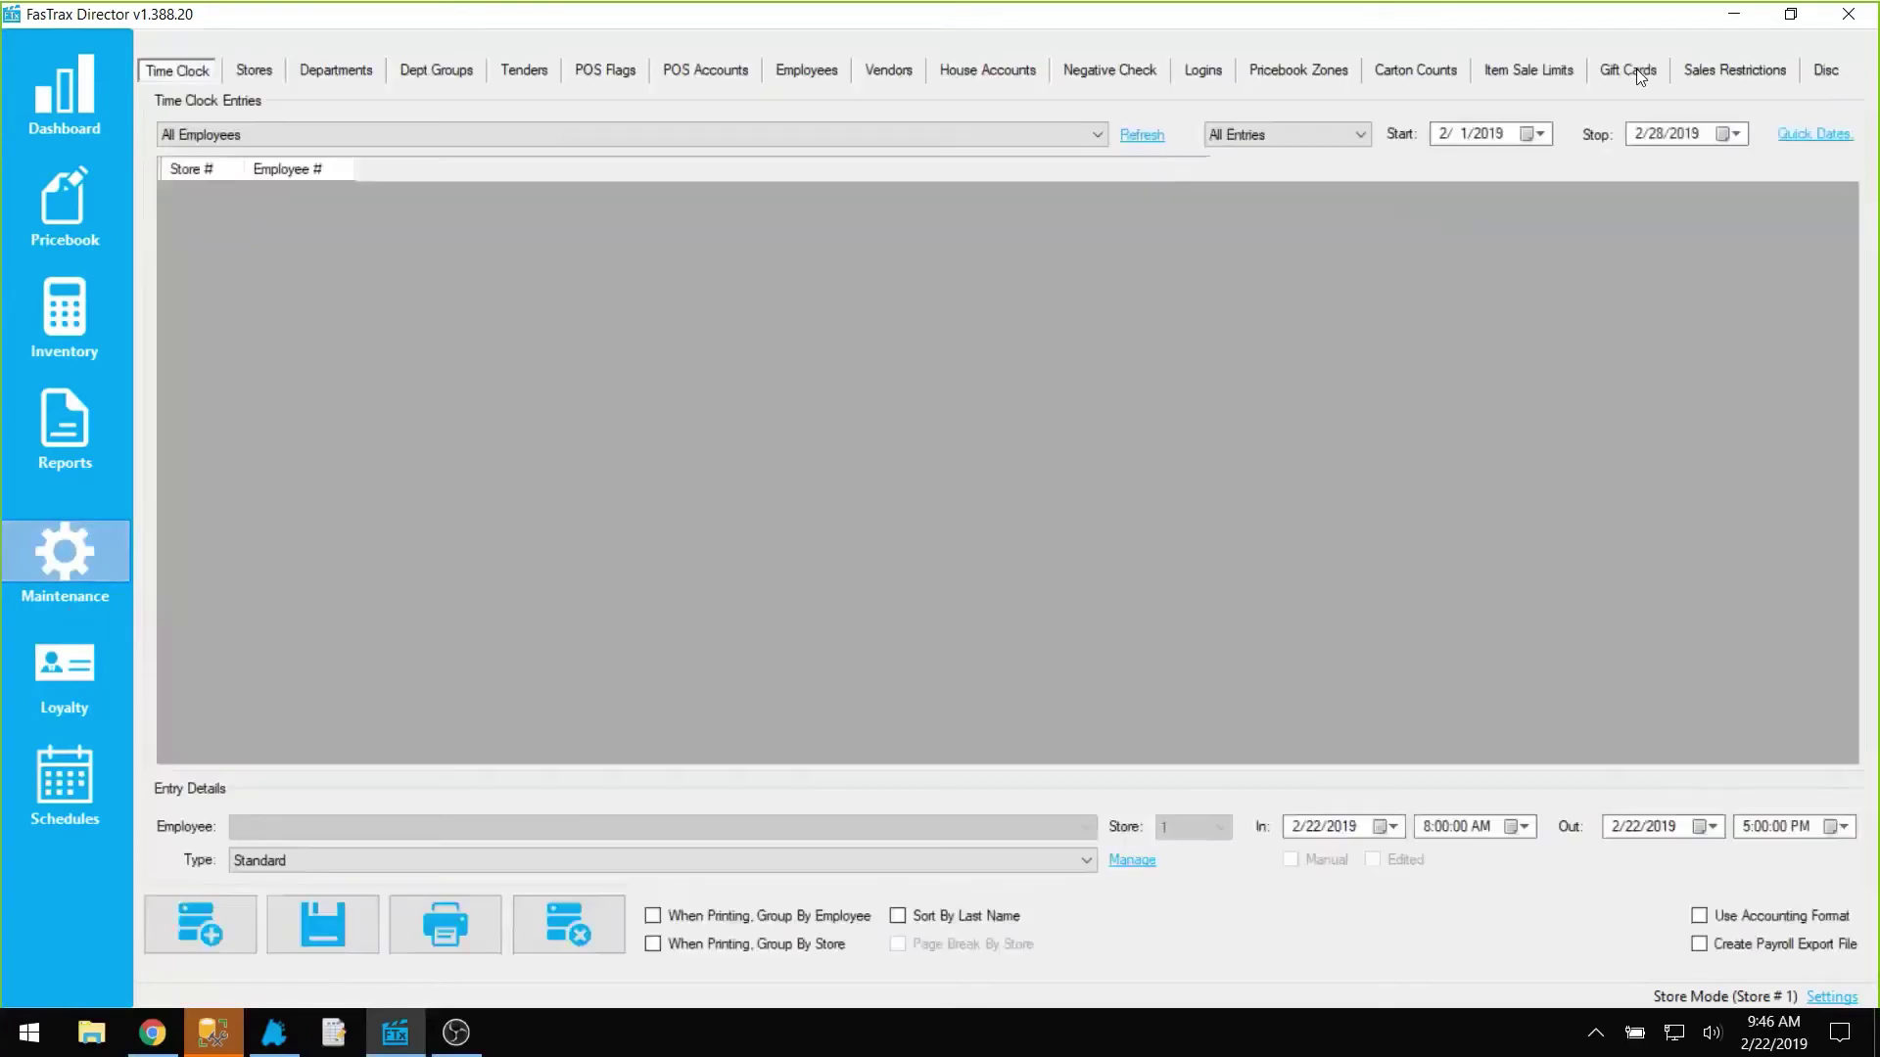
left_click(1636, 70)
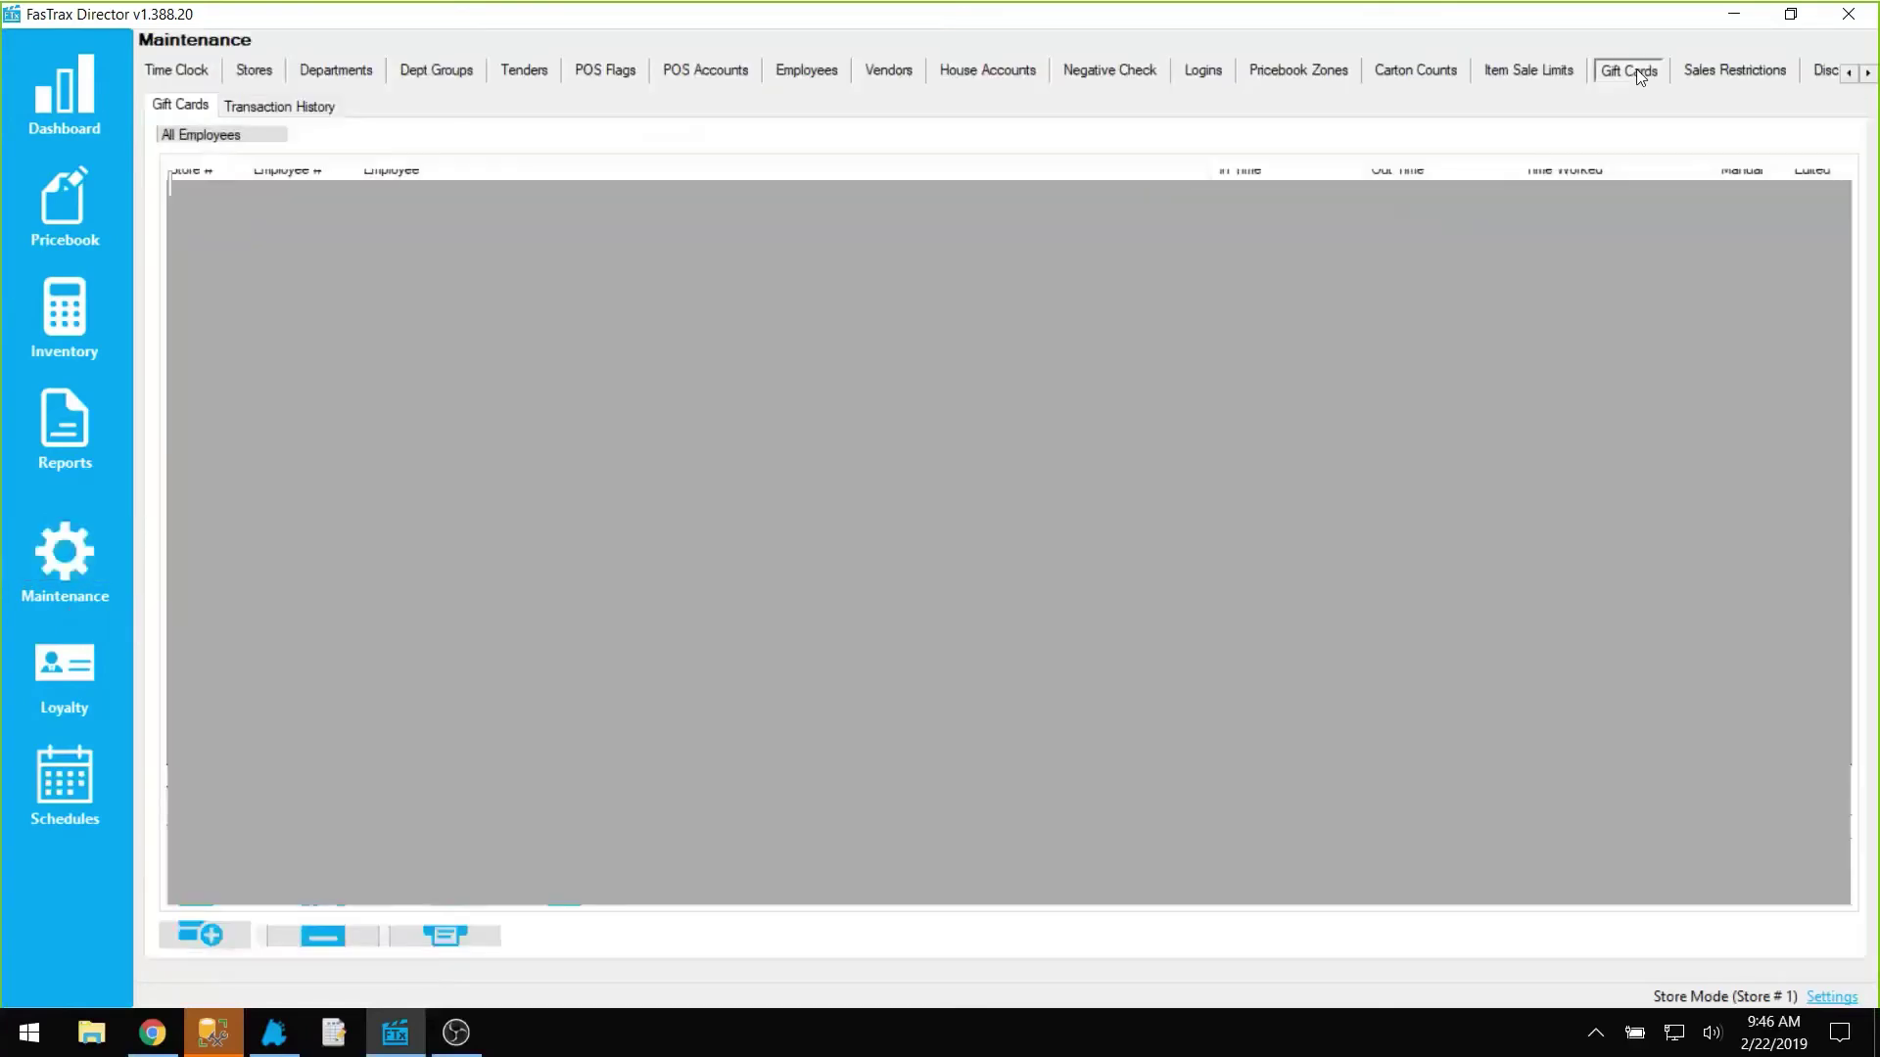
left_click(232, 372)
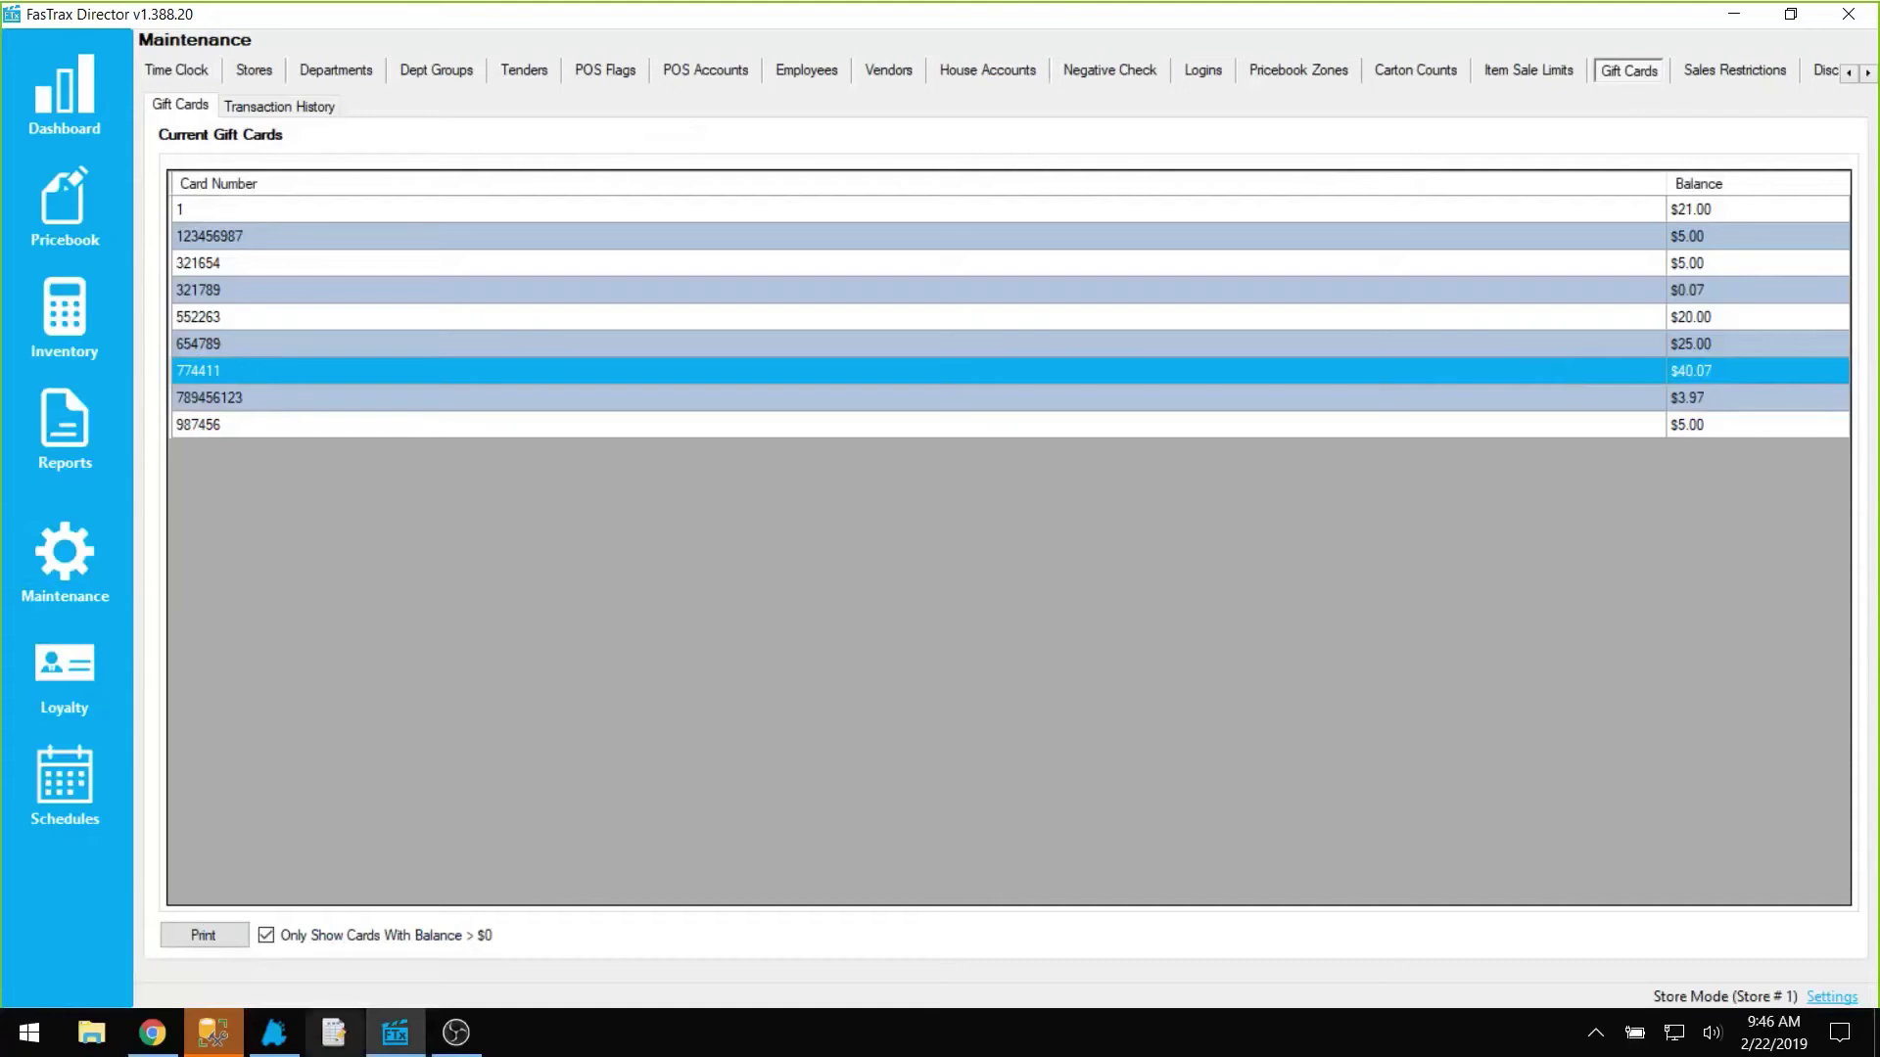
Step: Ring up the $100.30 Marlboro carton with a visual age check and subtotal the sale
left_click(291, 1037)
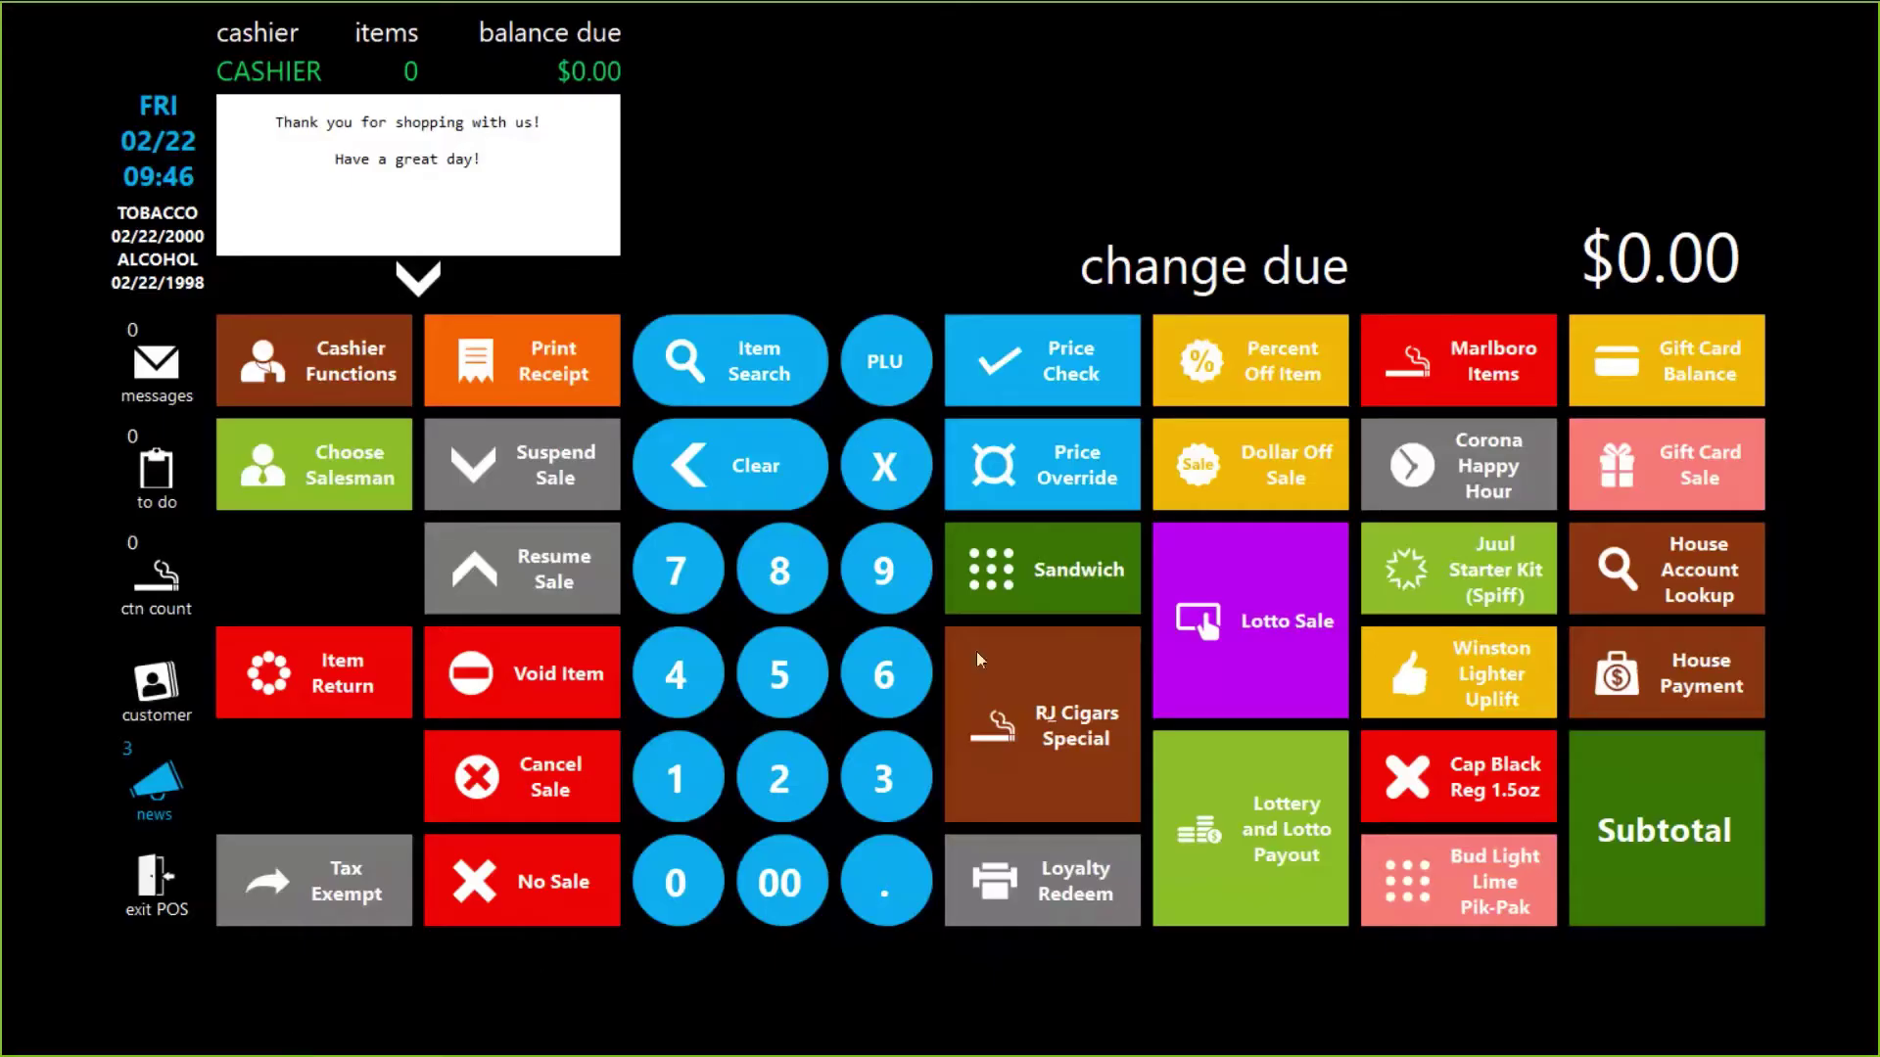
left_click(1466, 360)
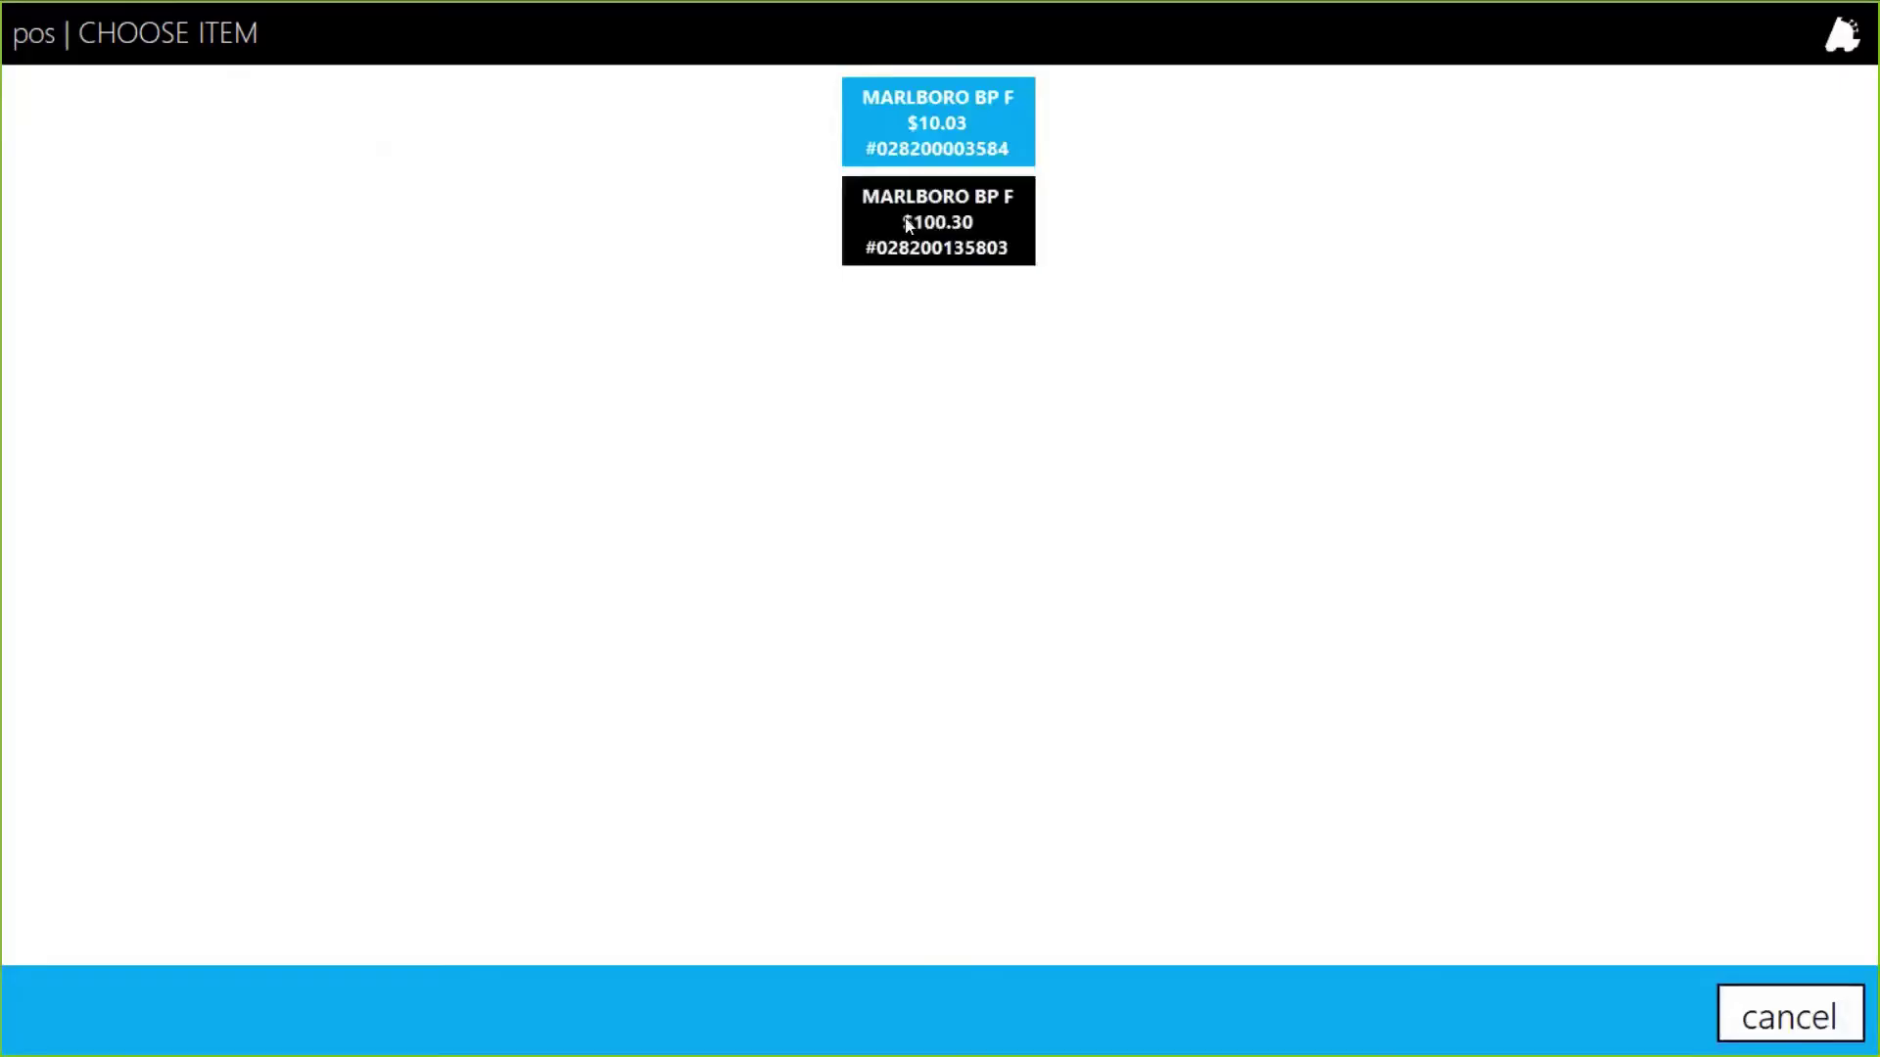
left_click(908, 223)
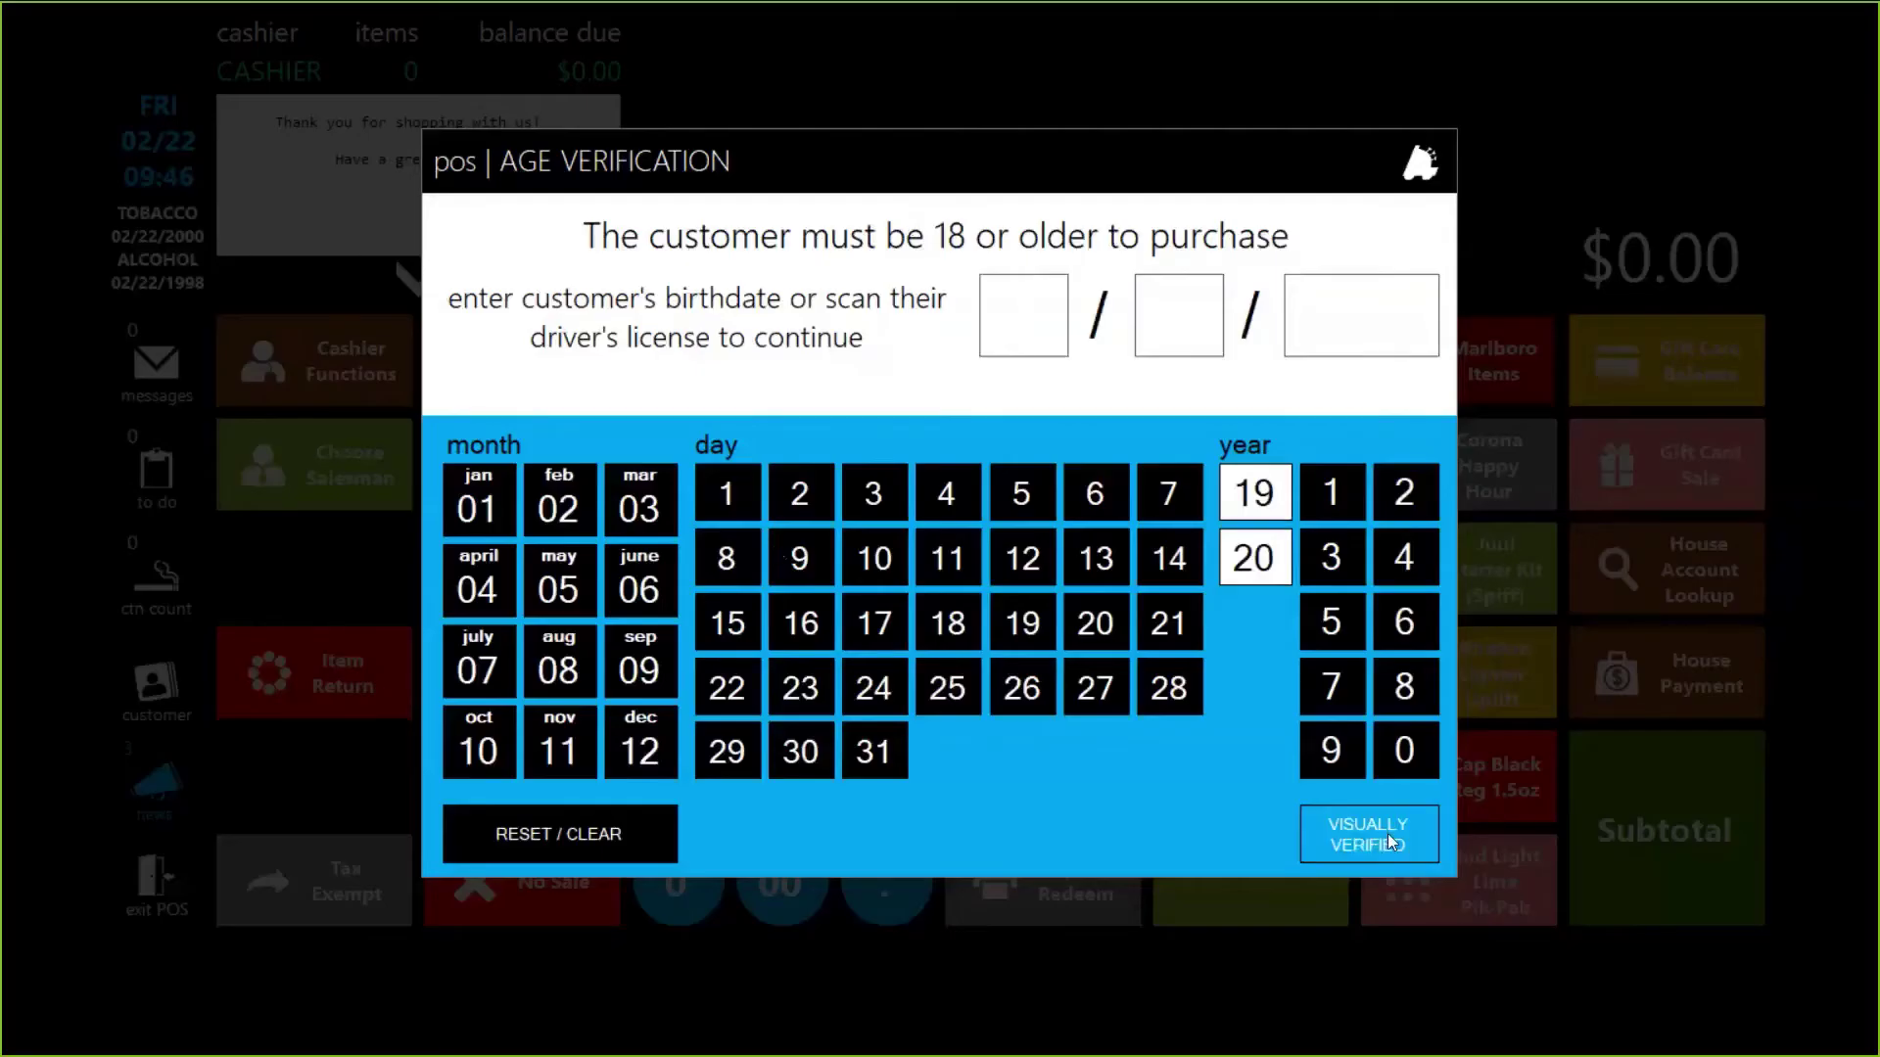
left_click(1389, 832)
left_click(1661, 791)
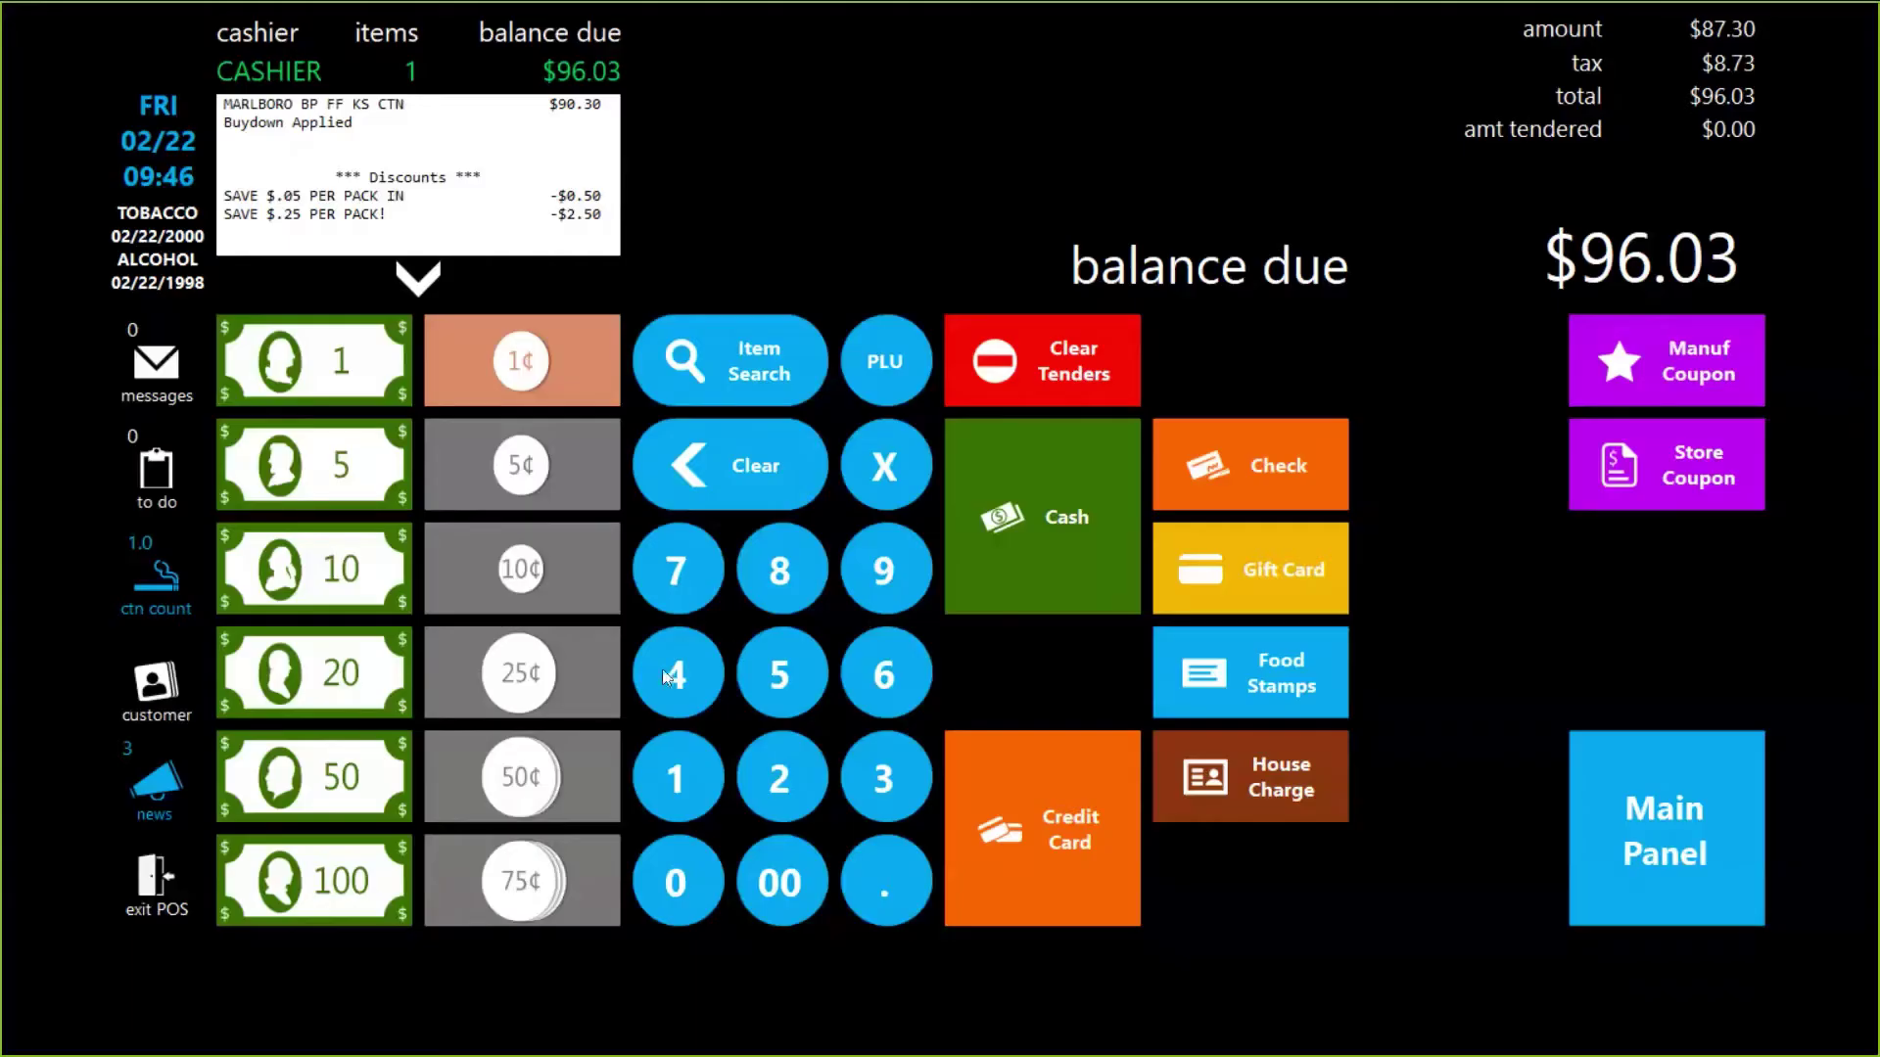
Step: Pay $40.07 from gift card 774411 and the remaining $55.96 in cash
left_click(662, 668)
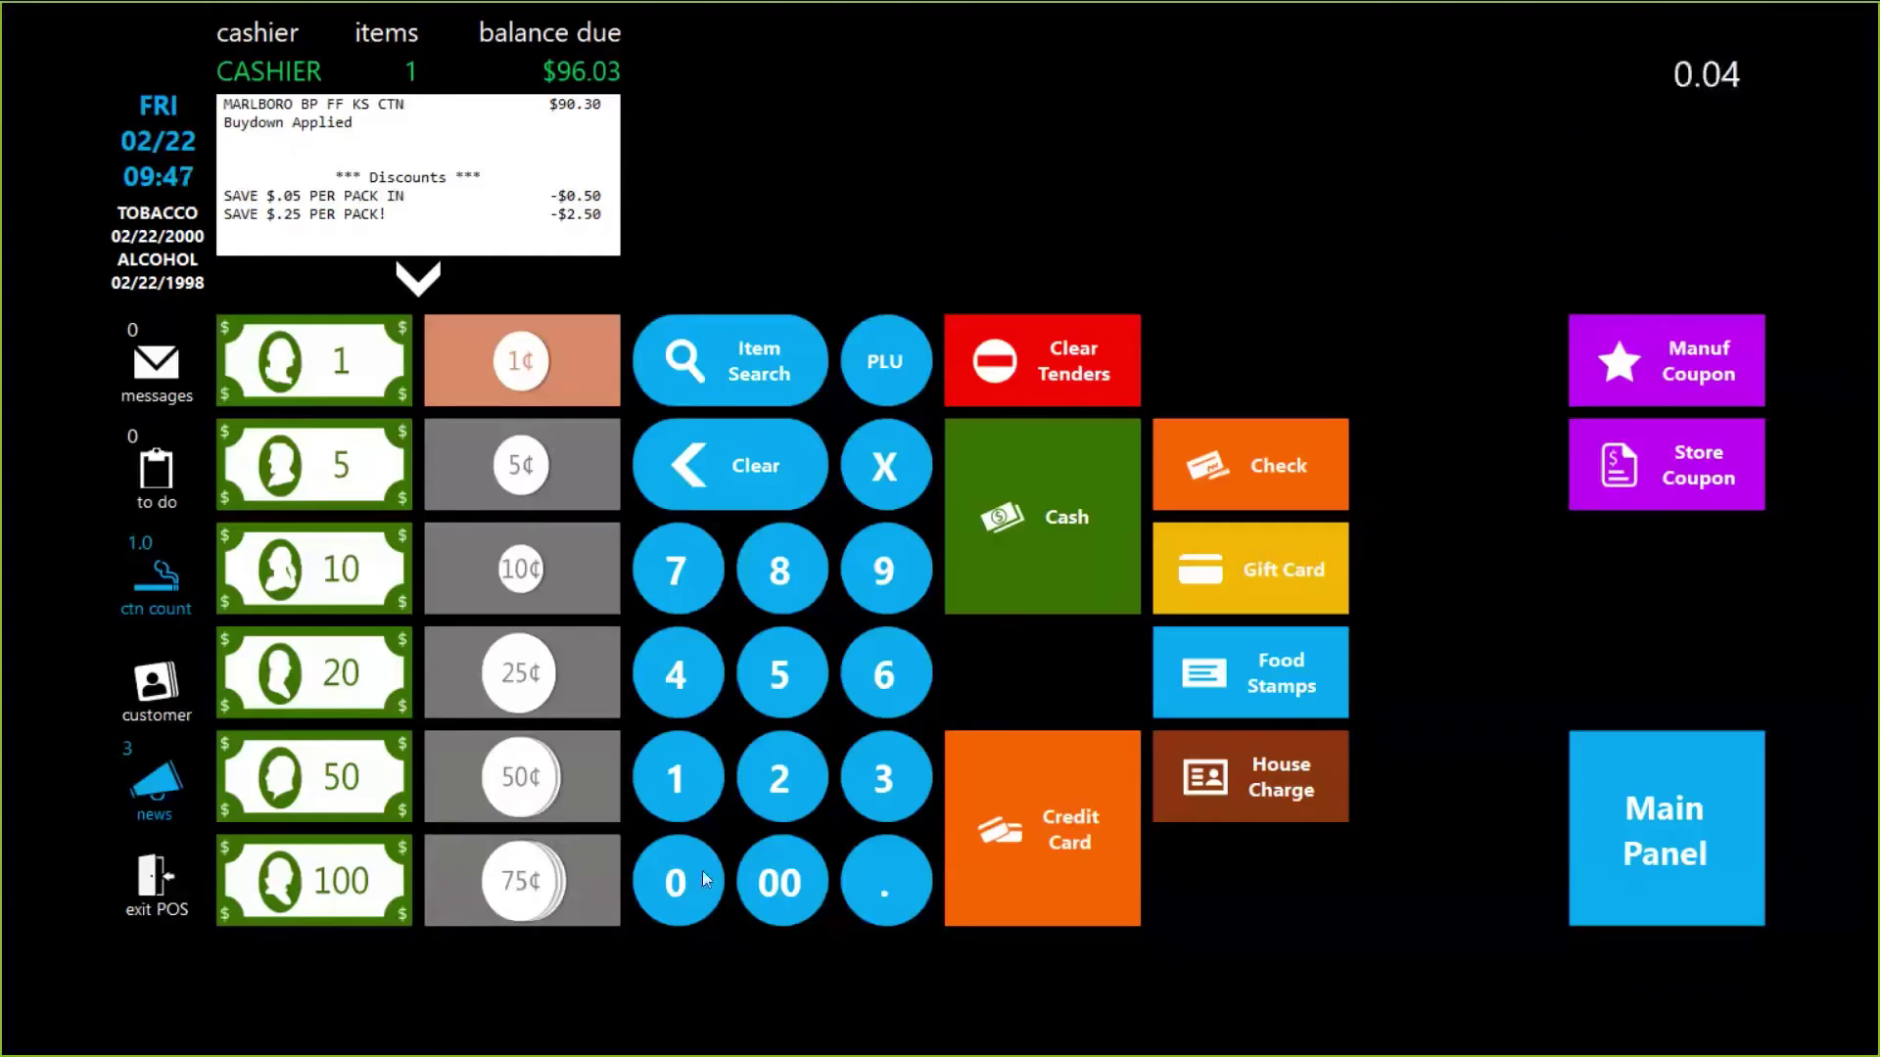
double_click(702, 871)
left_click(678, 579)
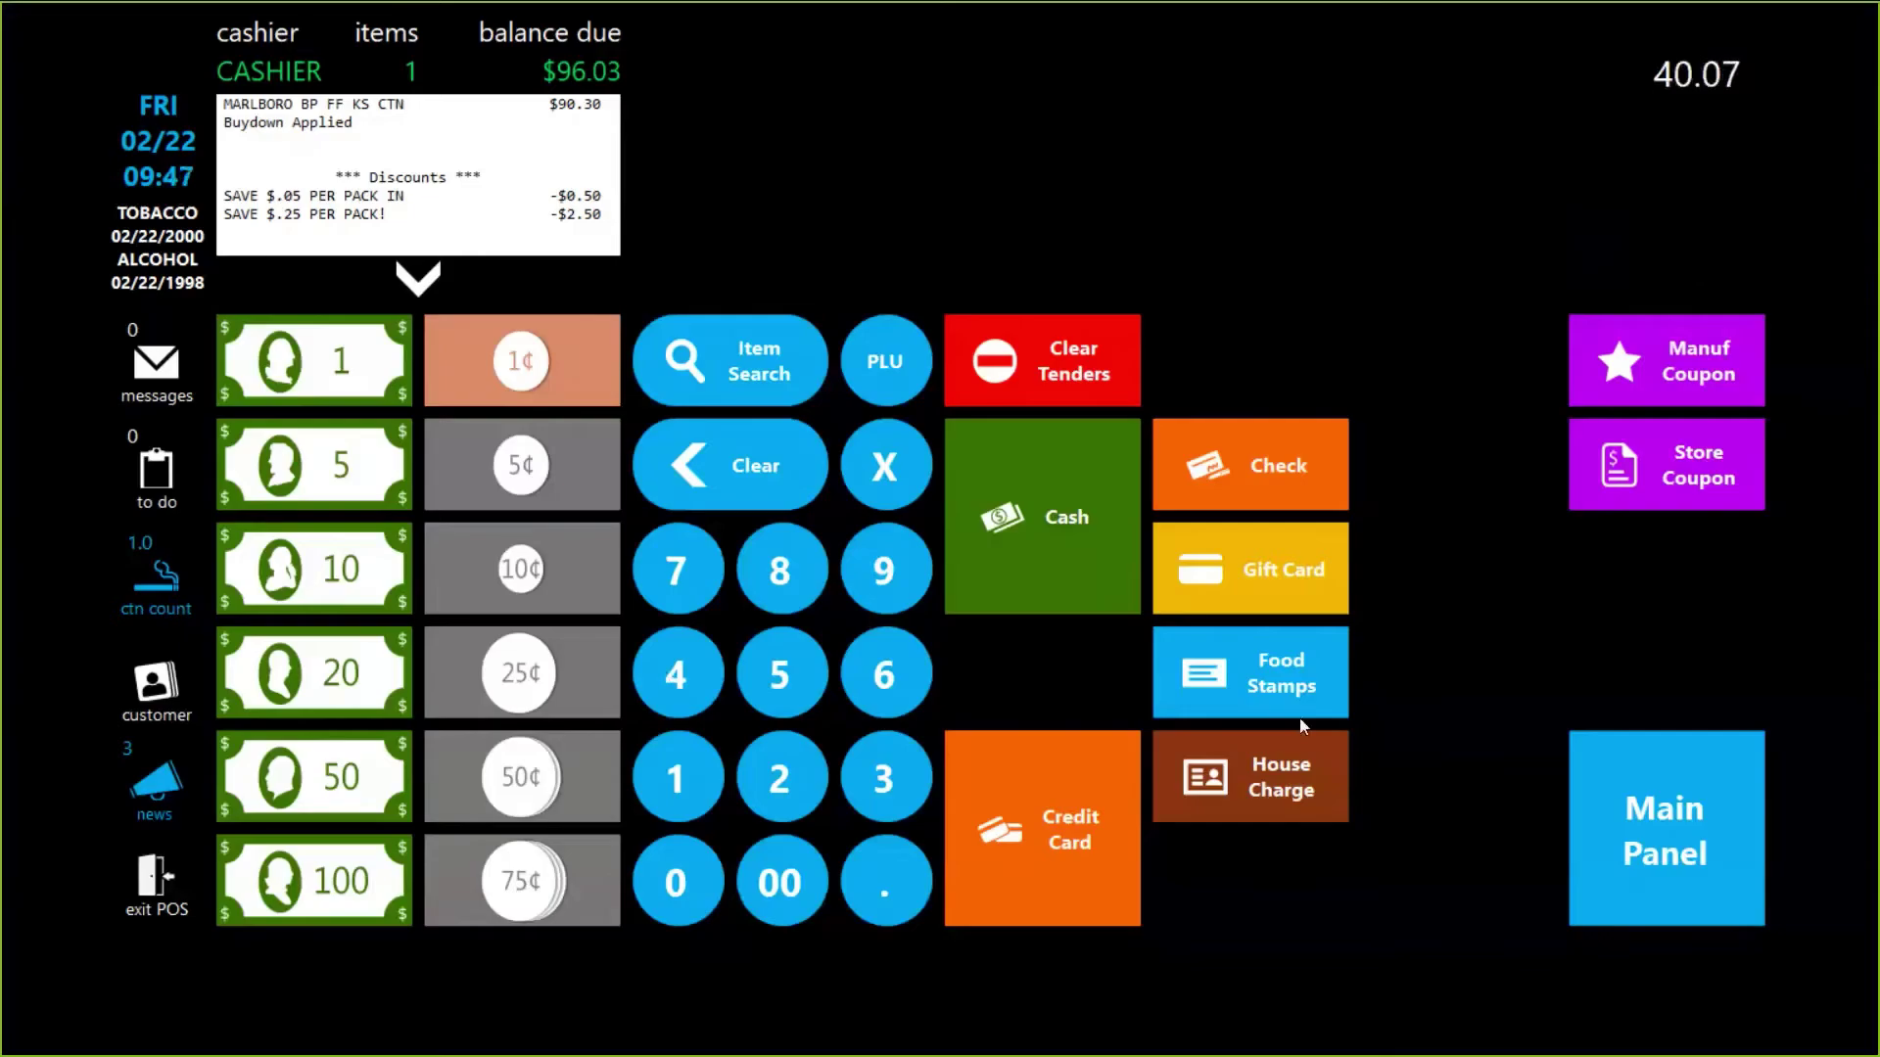
left_click(1284, 568)
type("7")
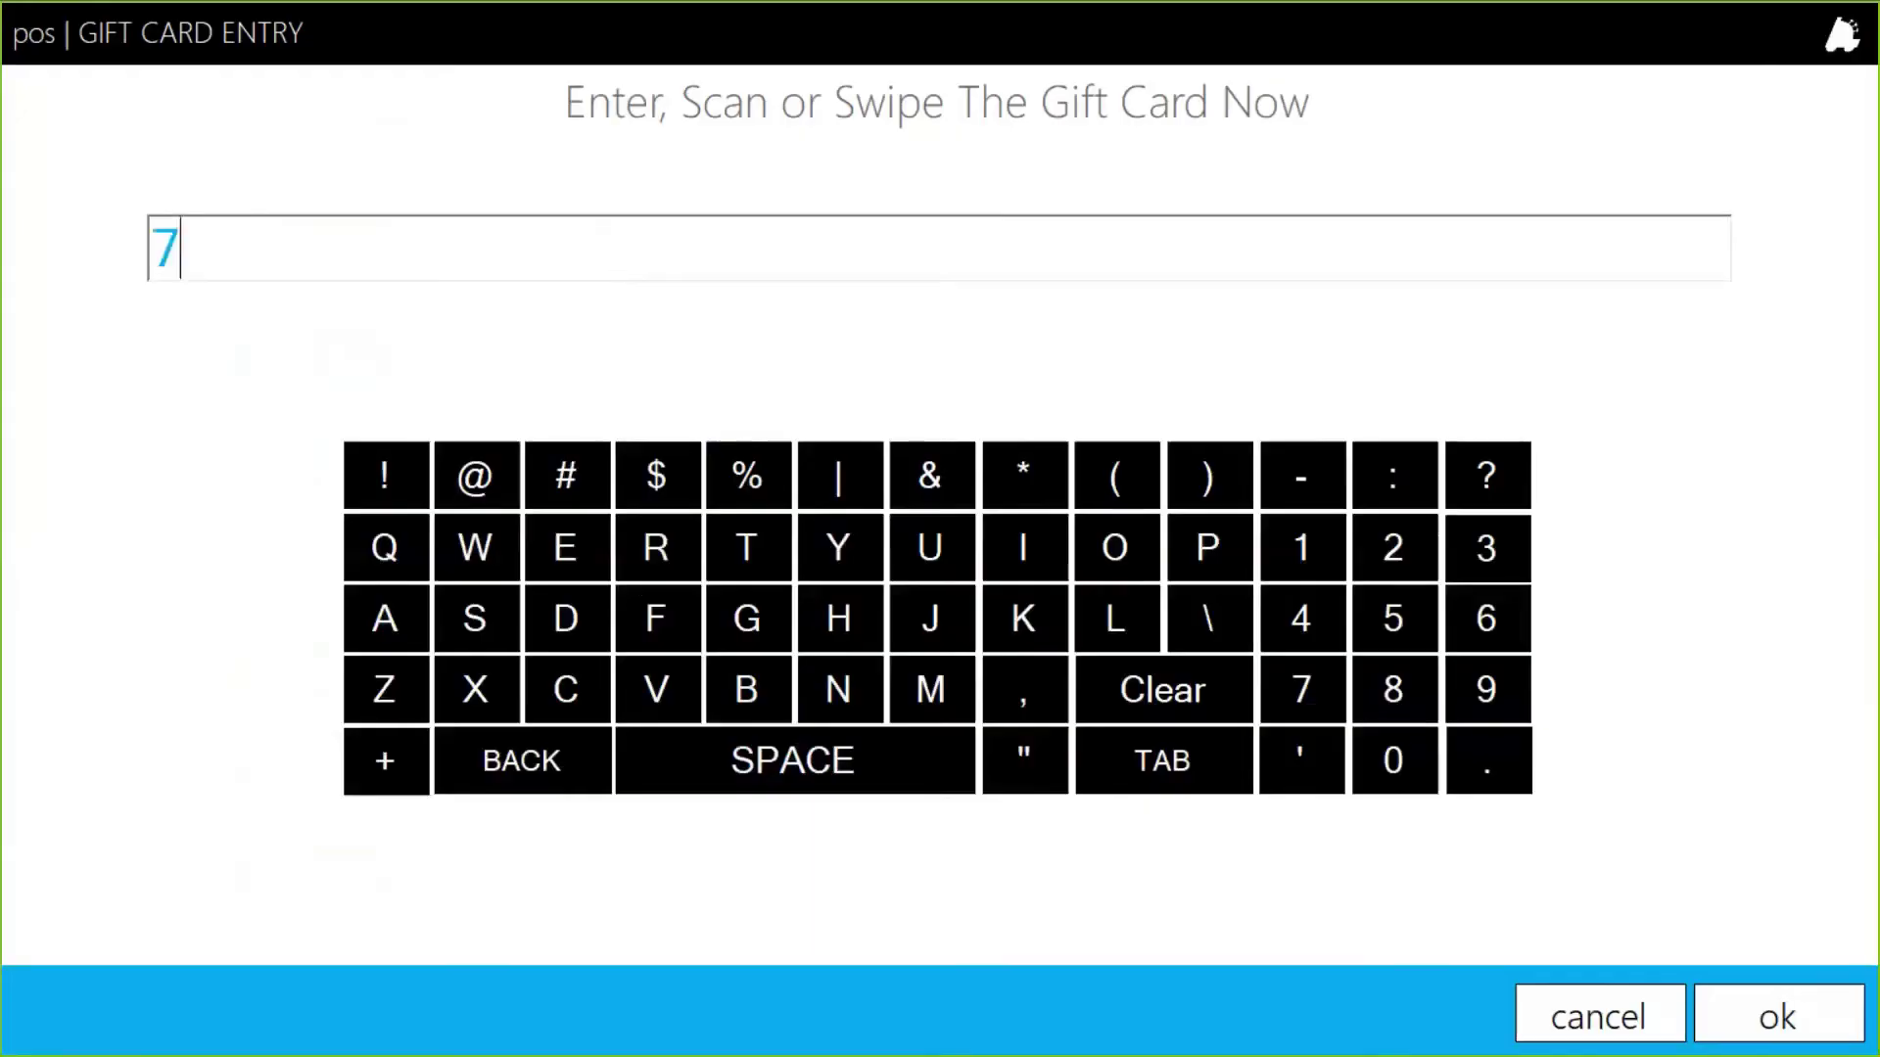
type("74411")
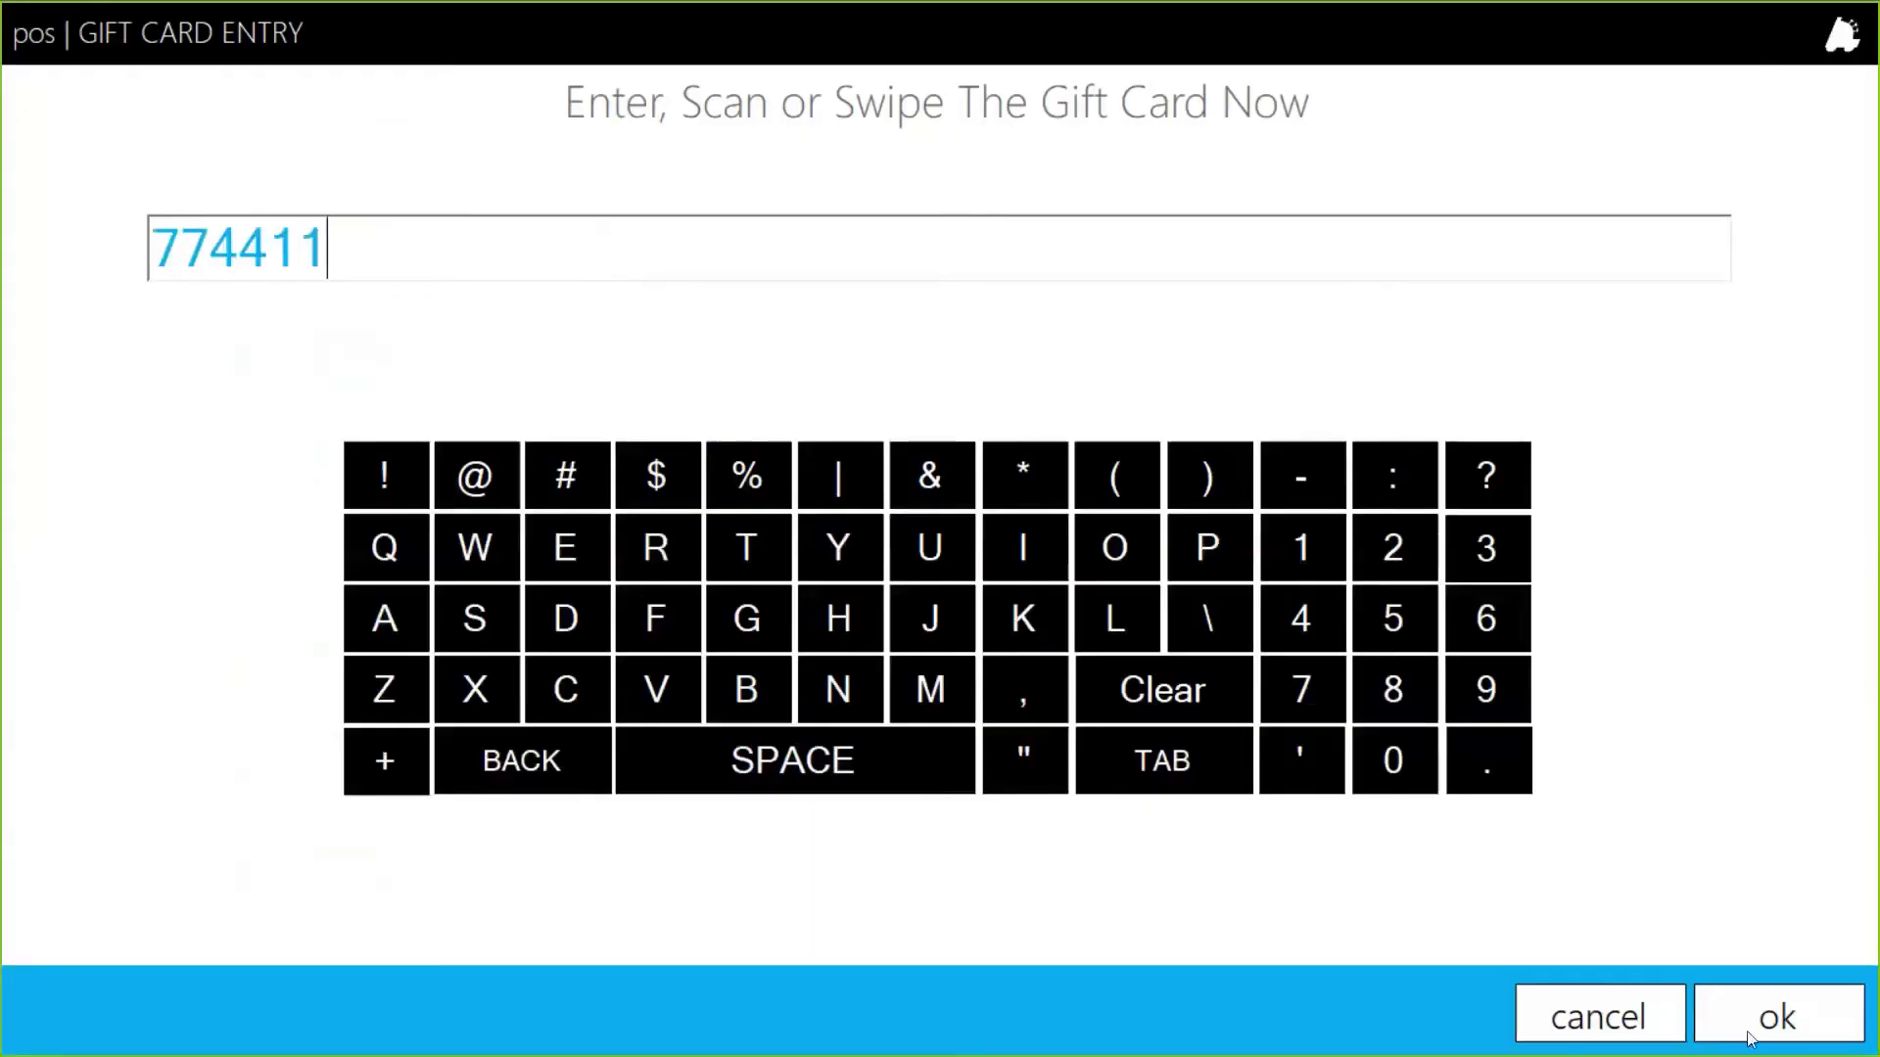
left_click(1749, 1036)
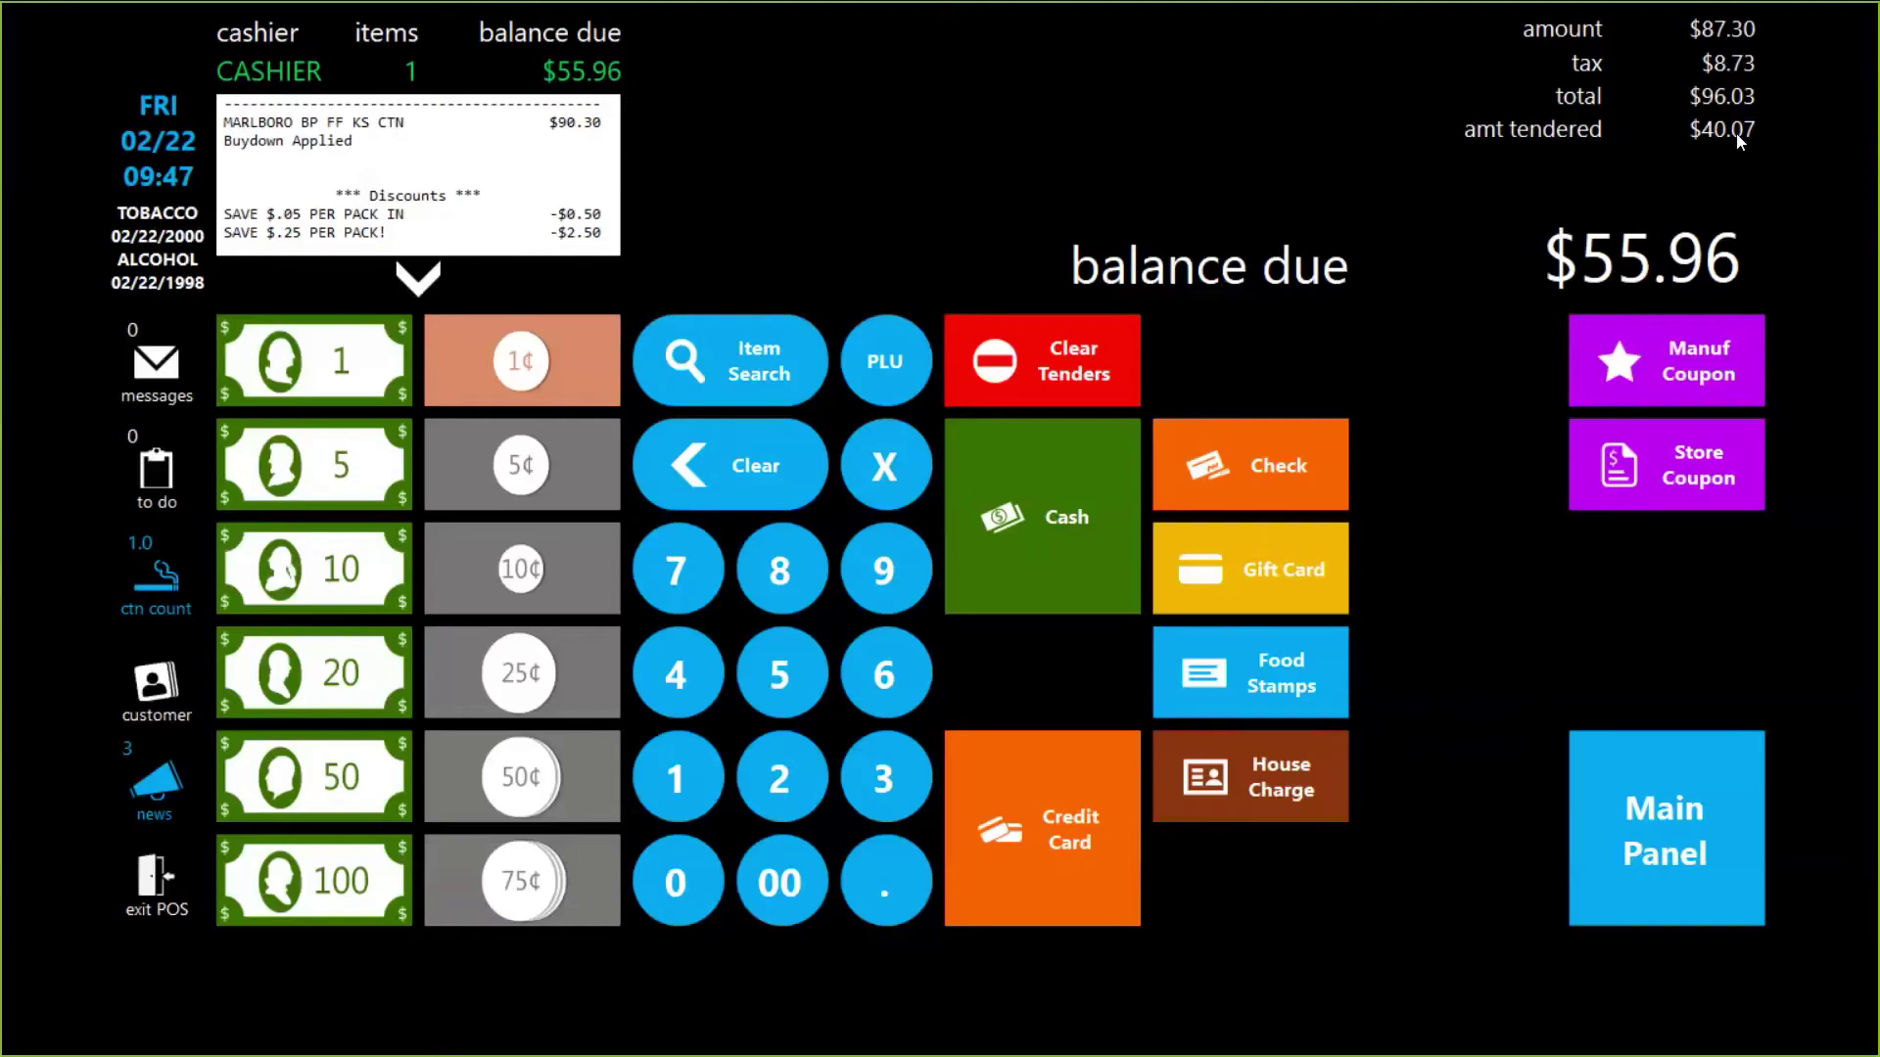
left_click(1136, 424)
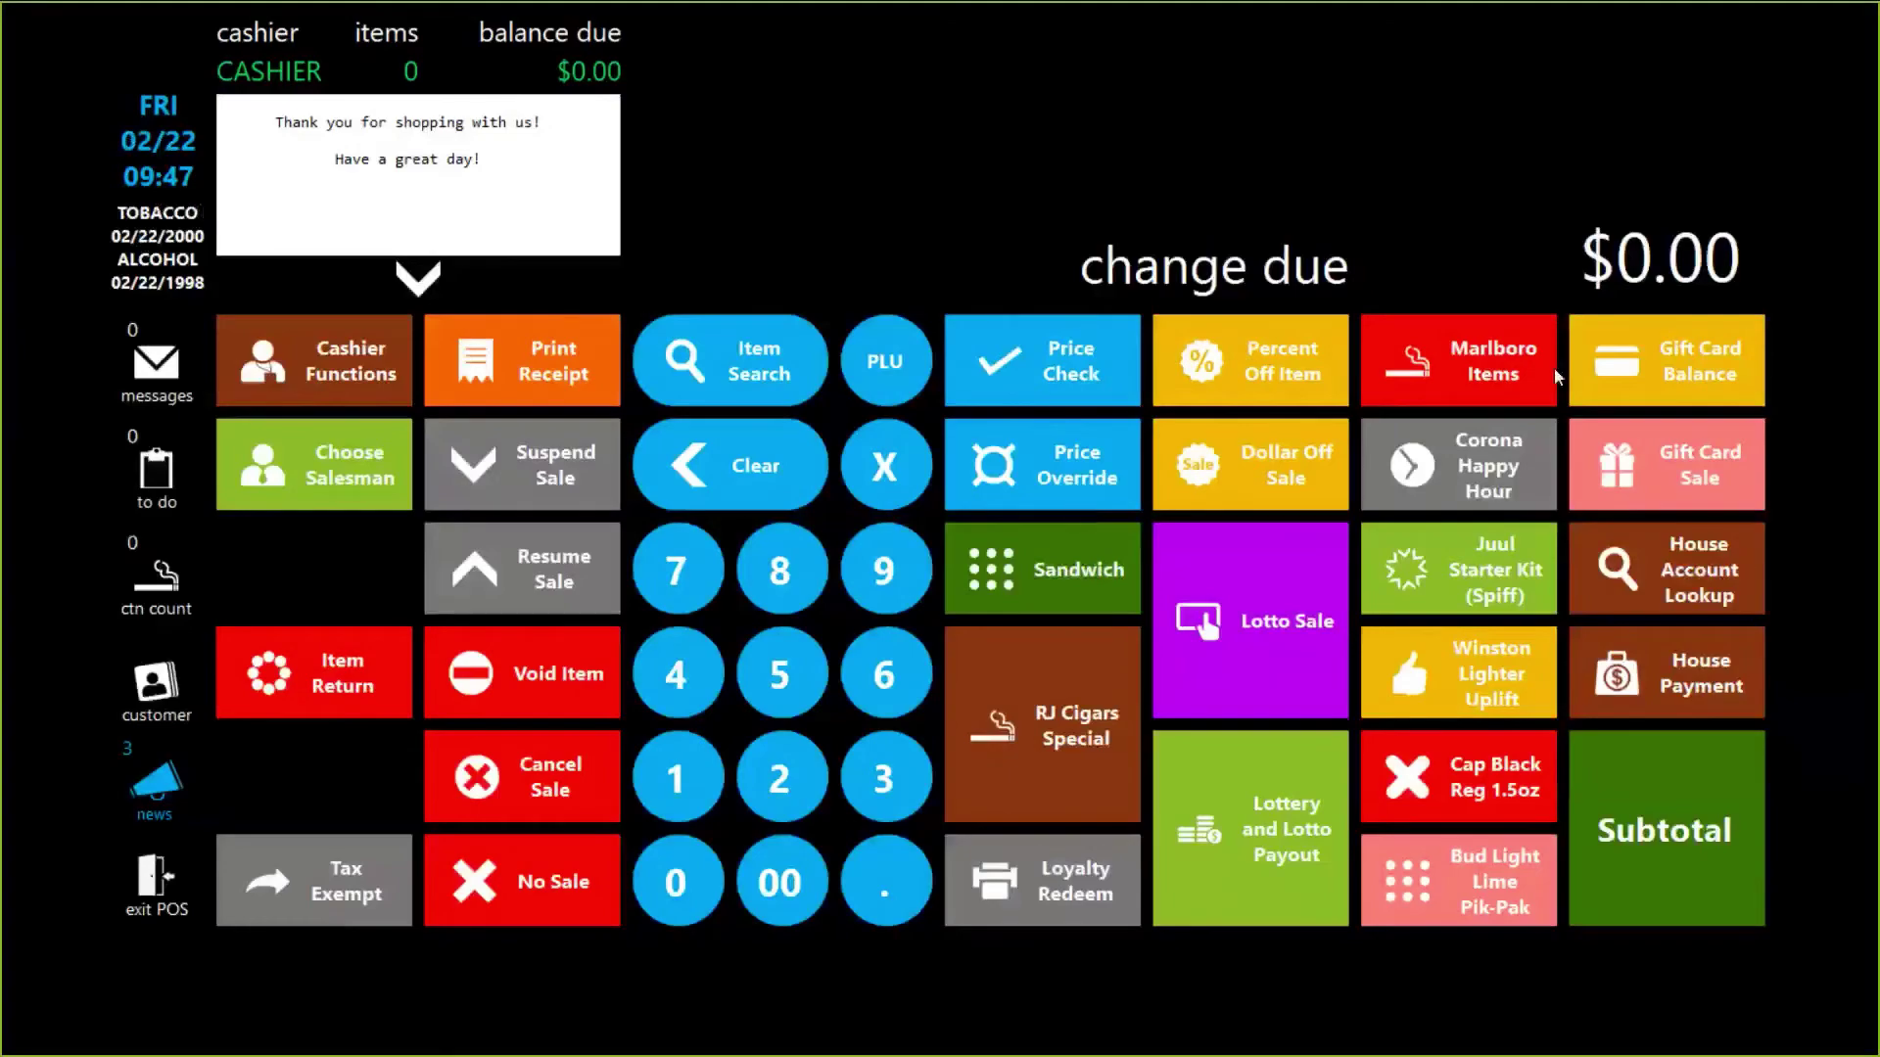
Step: Check gift card 774411's balance, which now reads $0.00
left_click(1662, 356)
type("774411")
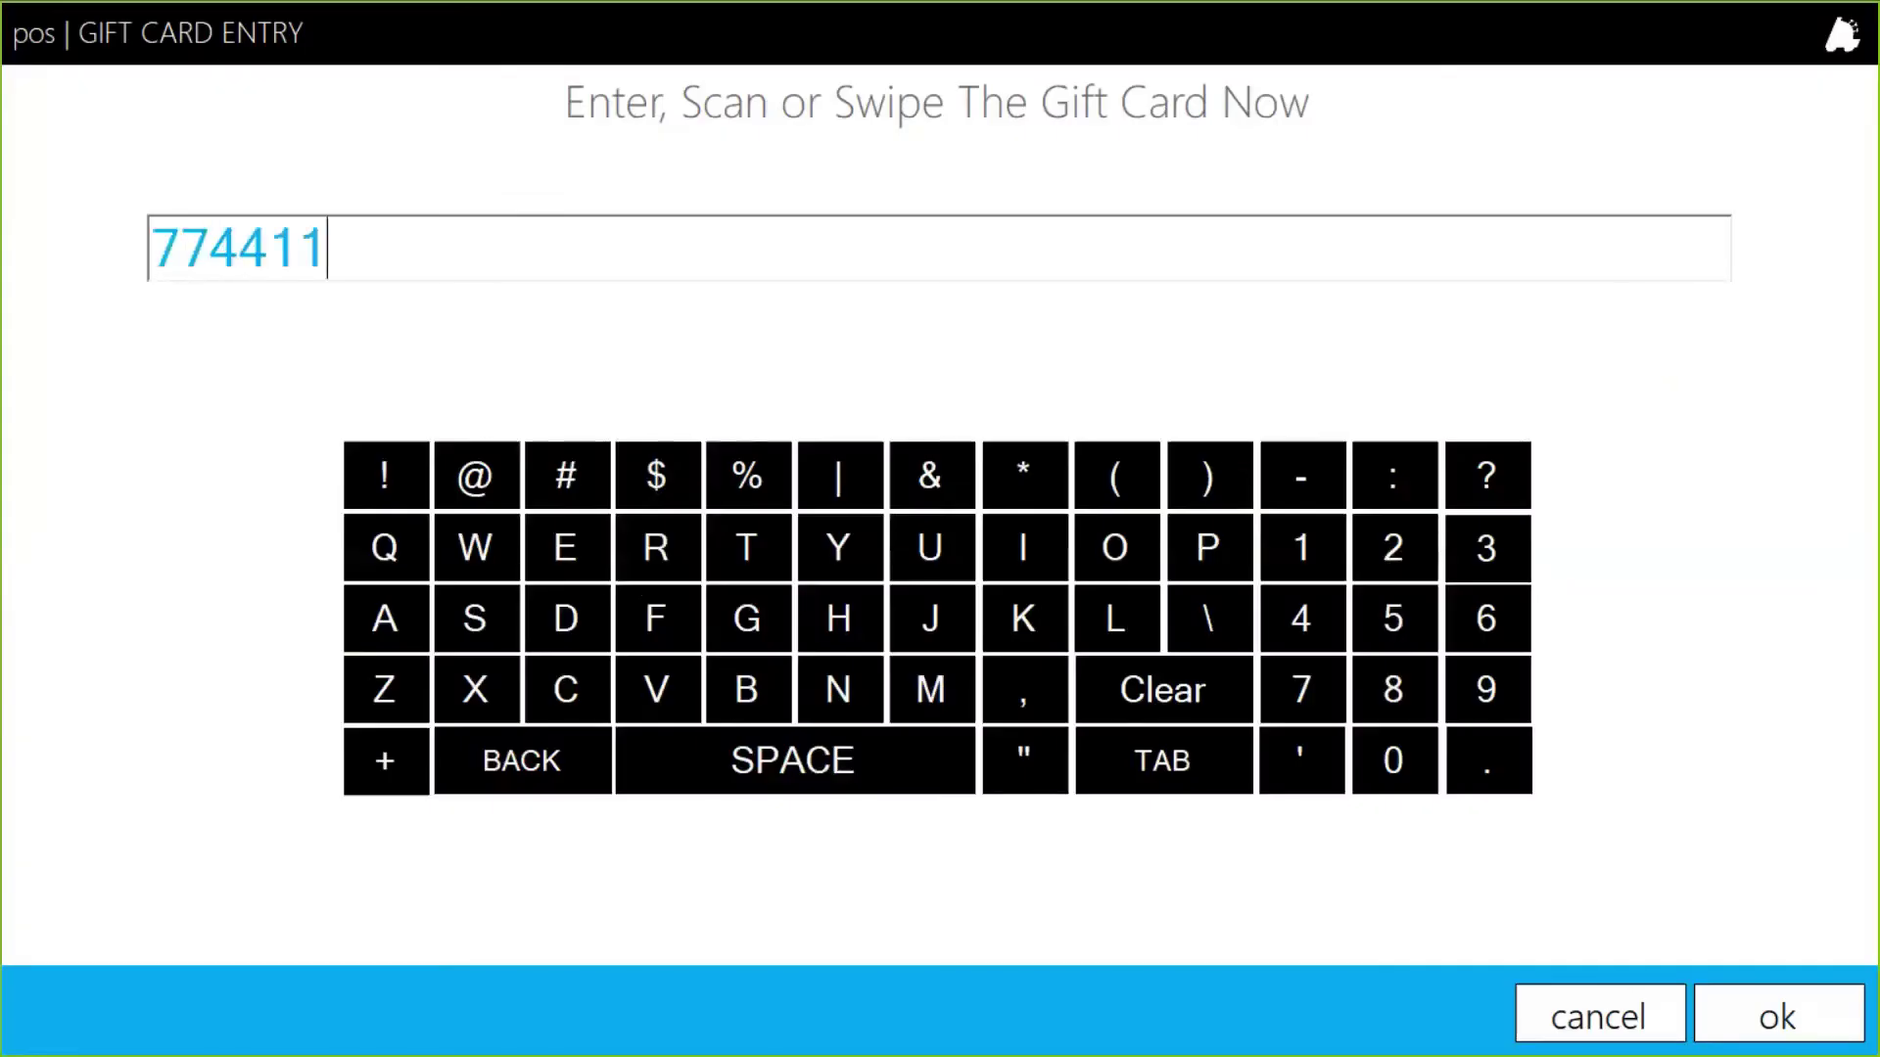
left_click(1754, 1016)
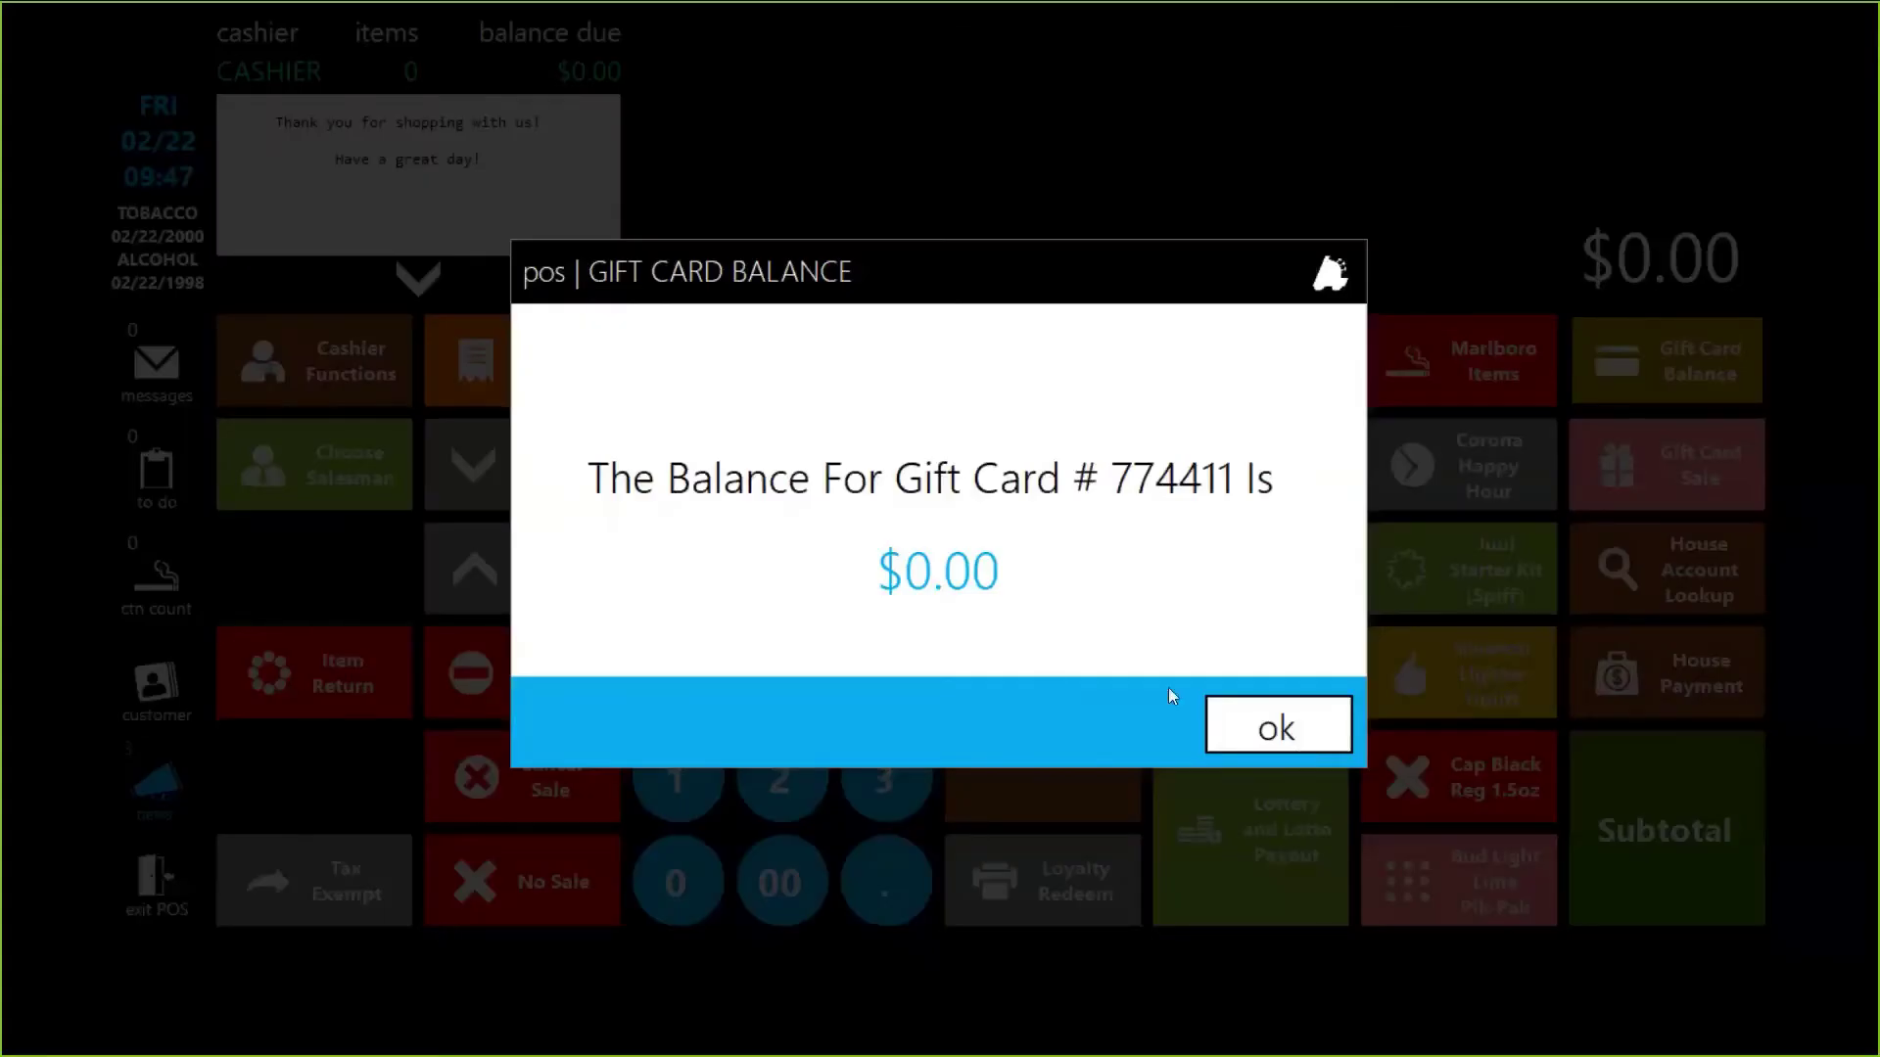
left_click(1262, 719)
key("alt+Tab")
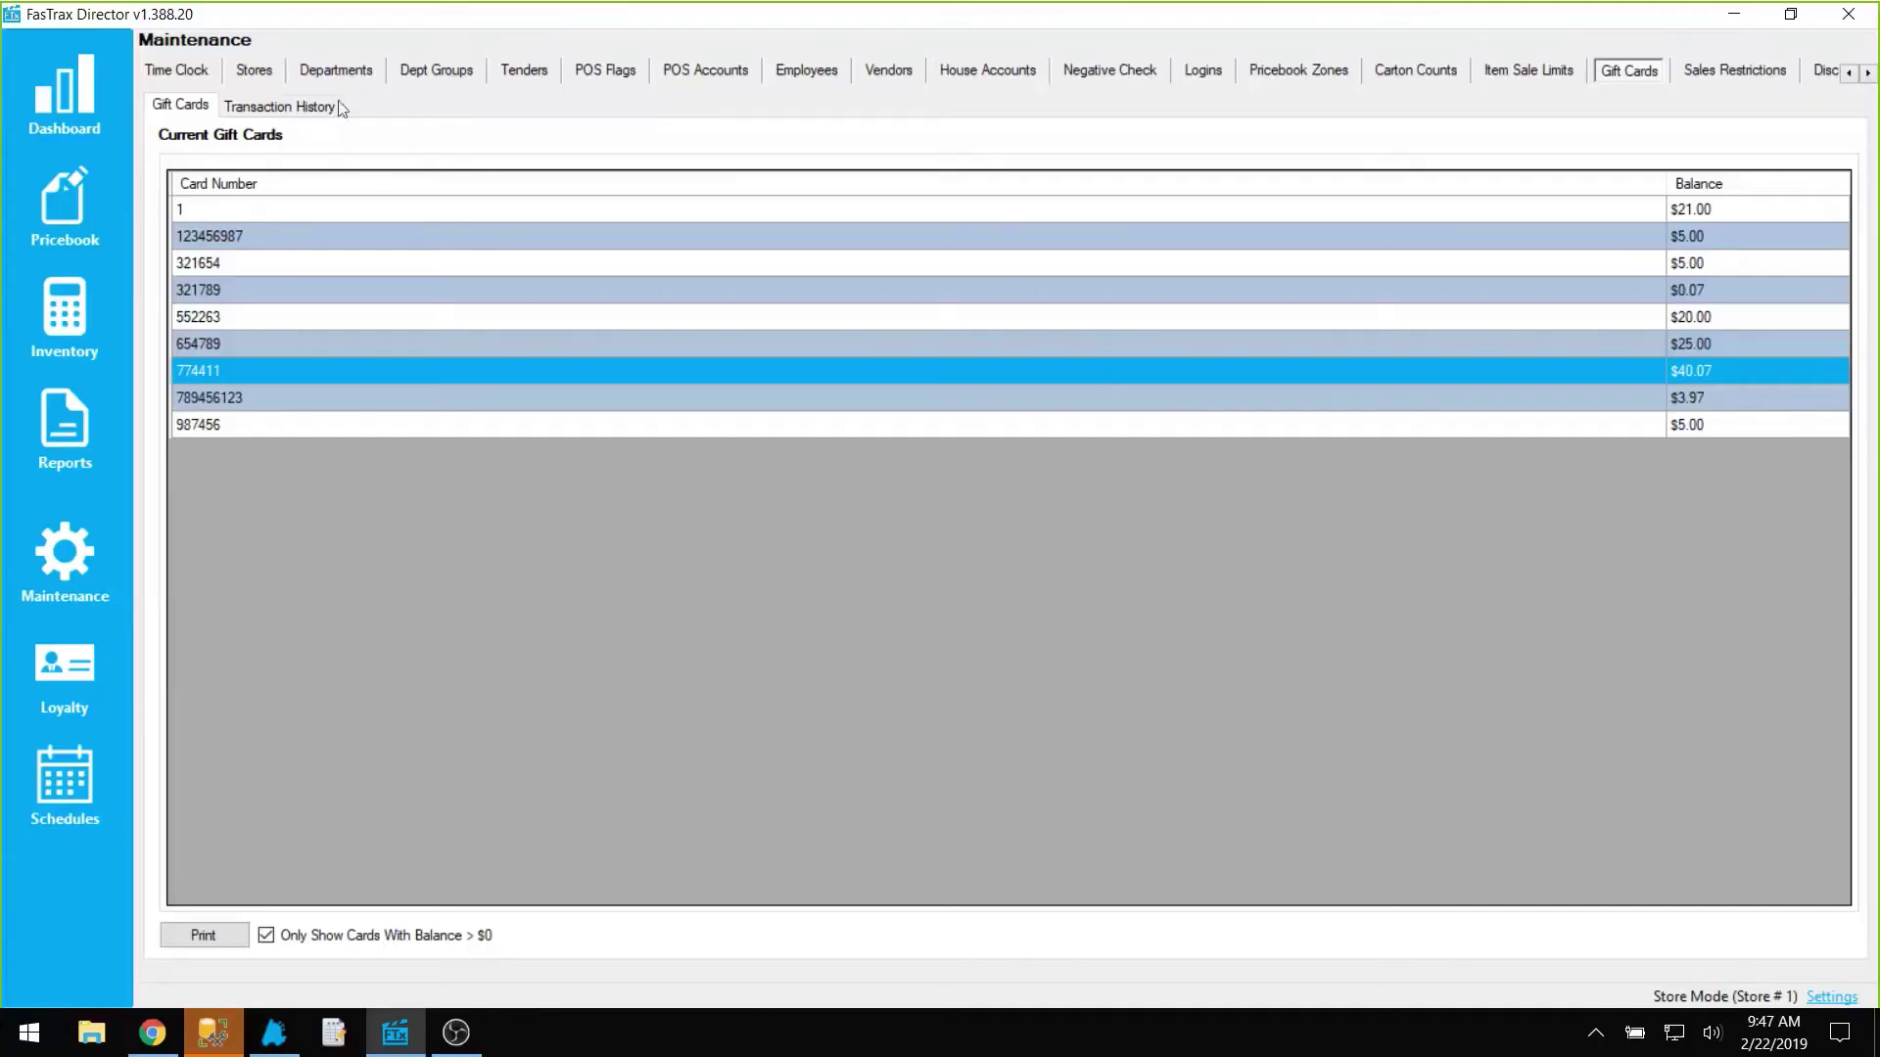
Step: Filter history to card 774411, review its $50.00 load and $9.93 and $40.07 charges, then list current gift cards
left_click(281, 111)
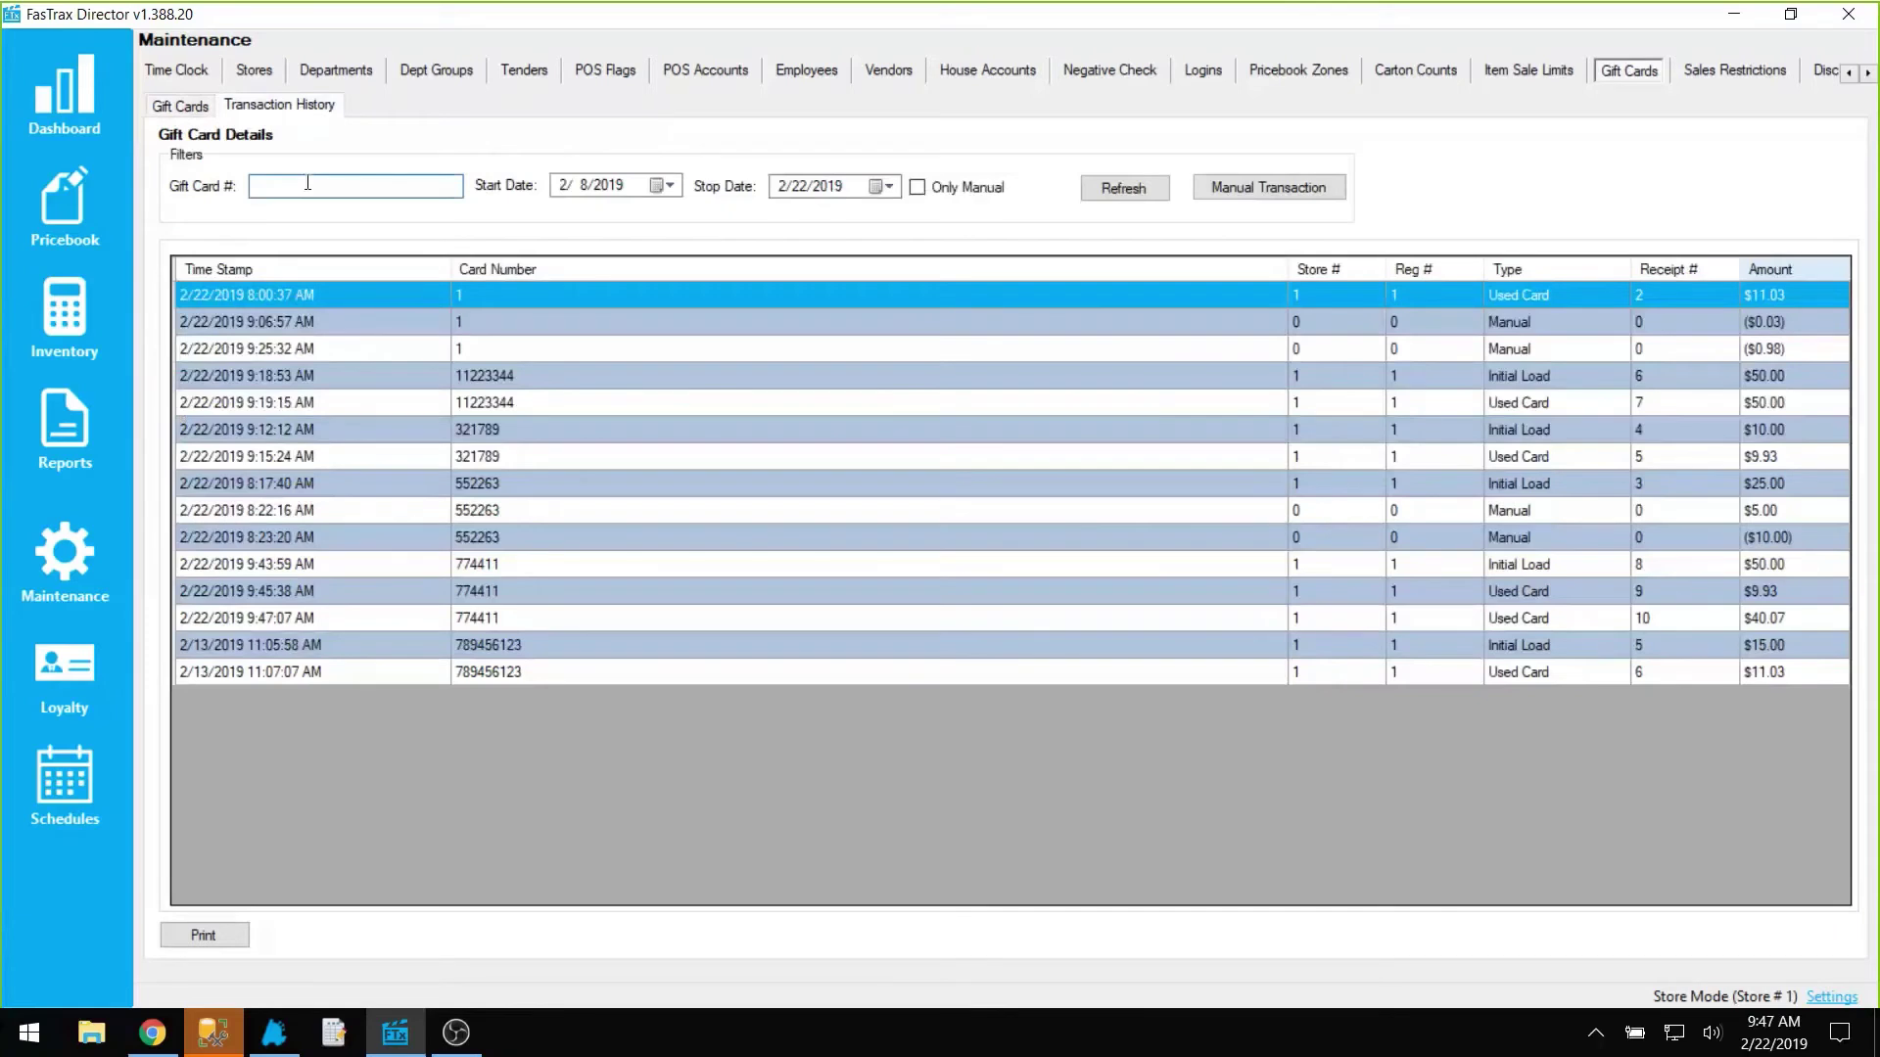
type("774411")
left_click(1125, 188)
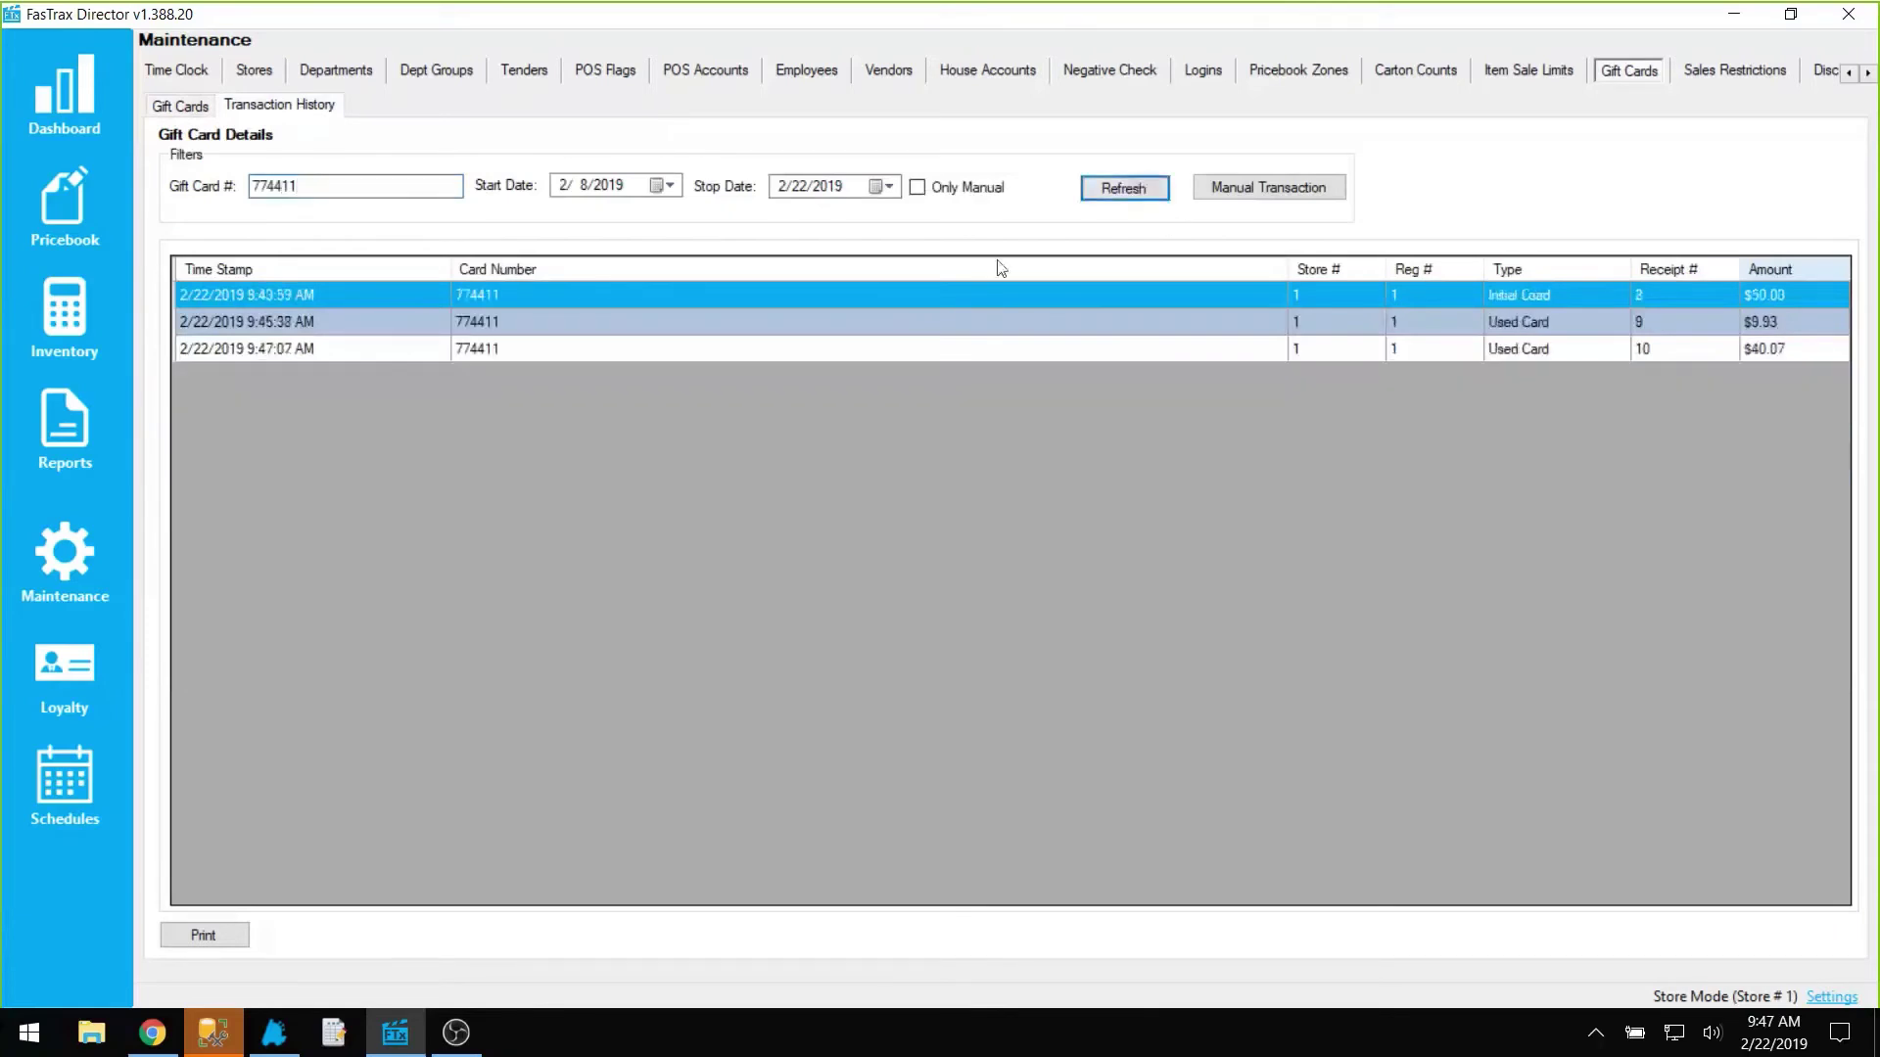
left_click(892, 348)
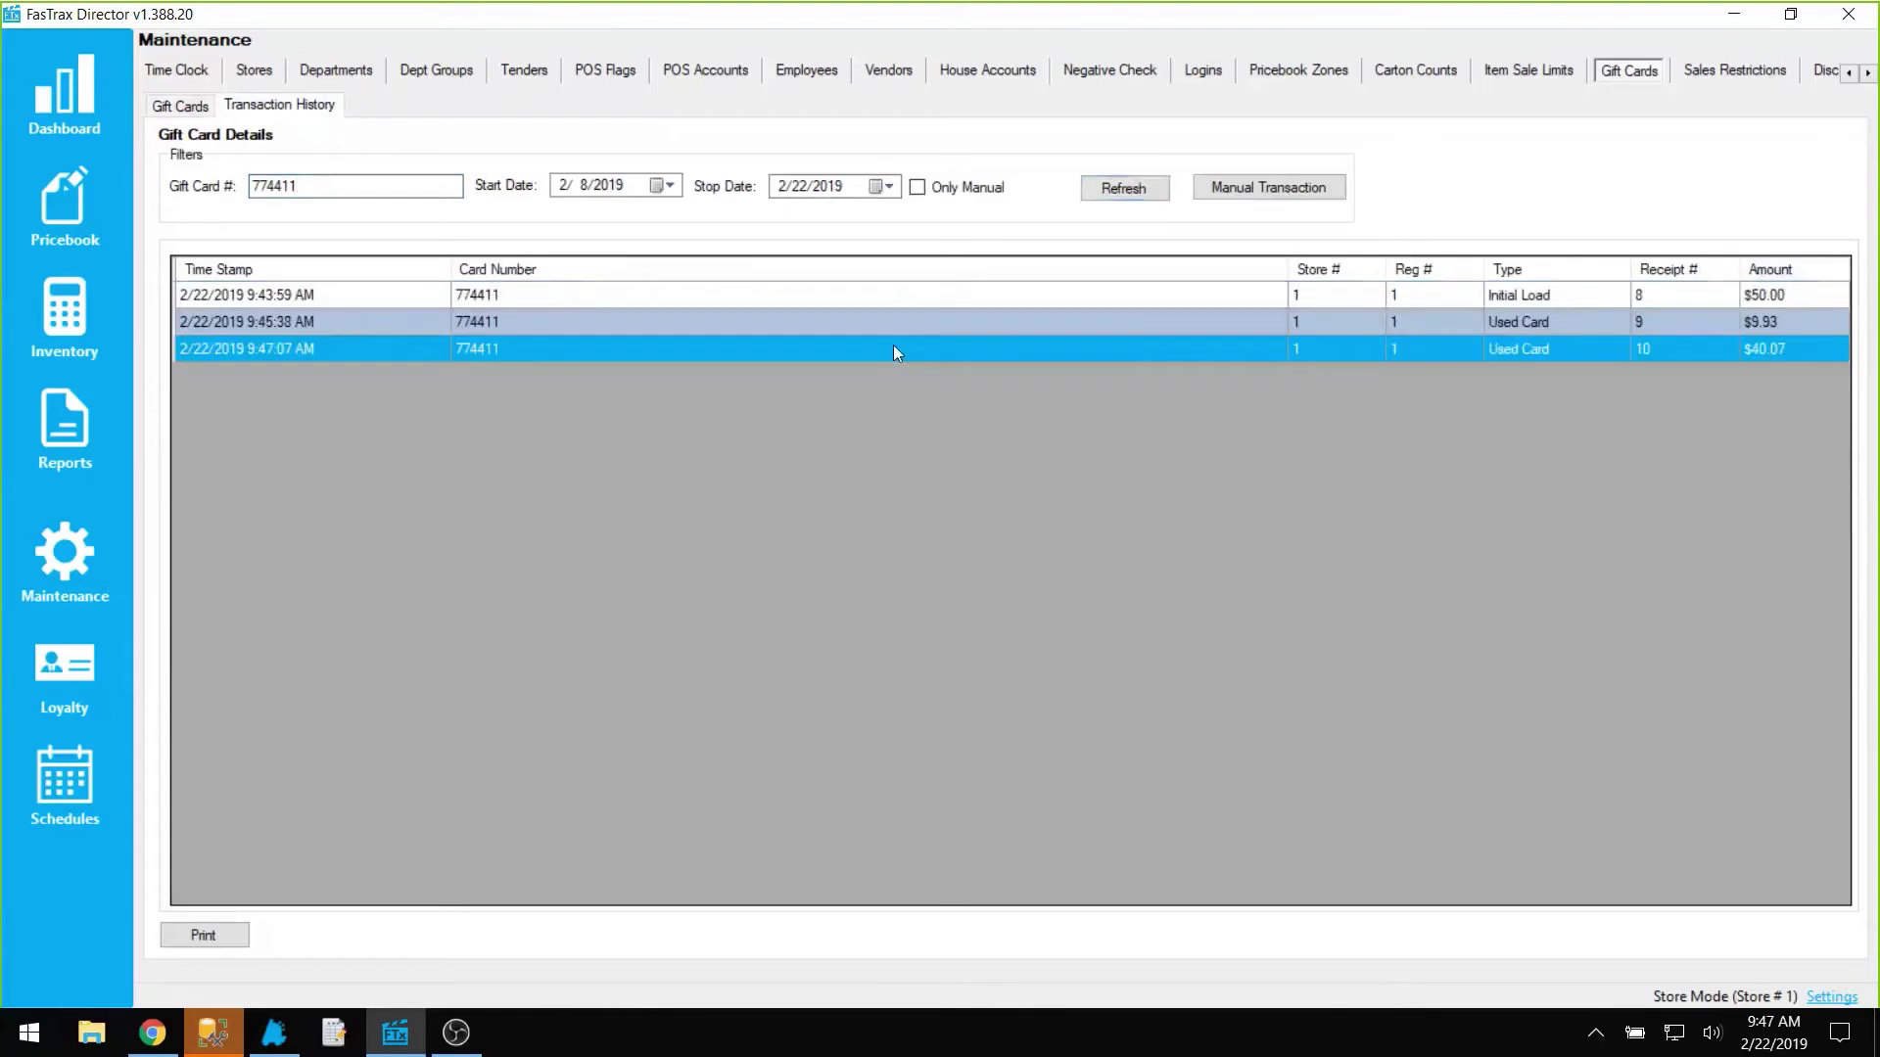
left_click(1777, 292)
left_click(1790, 322)
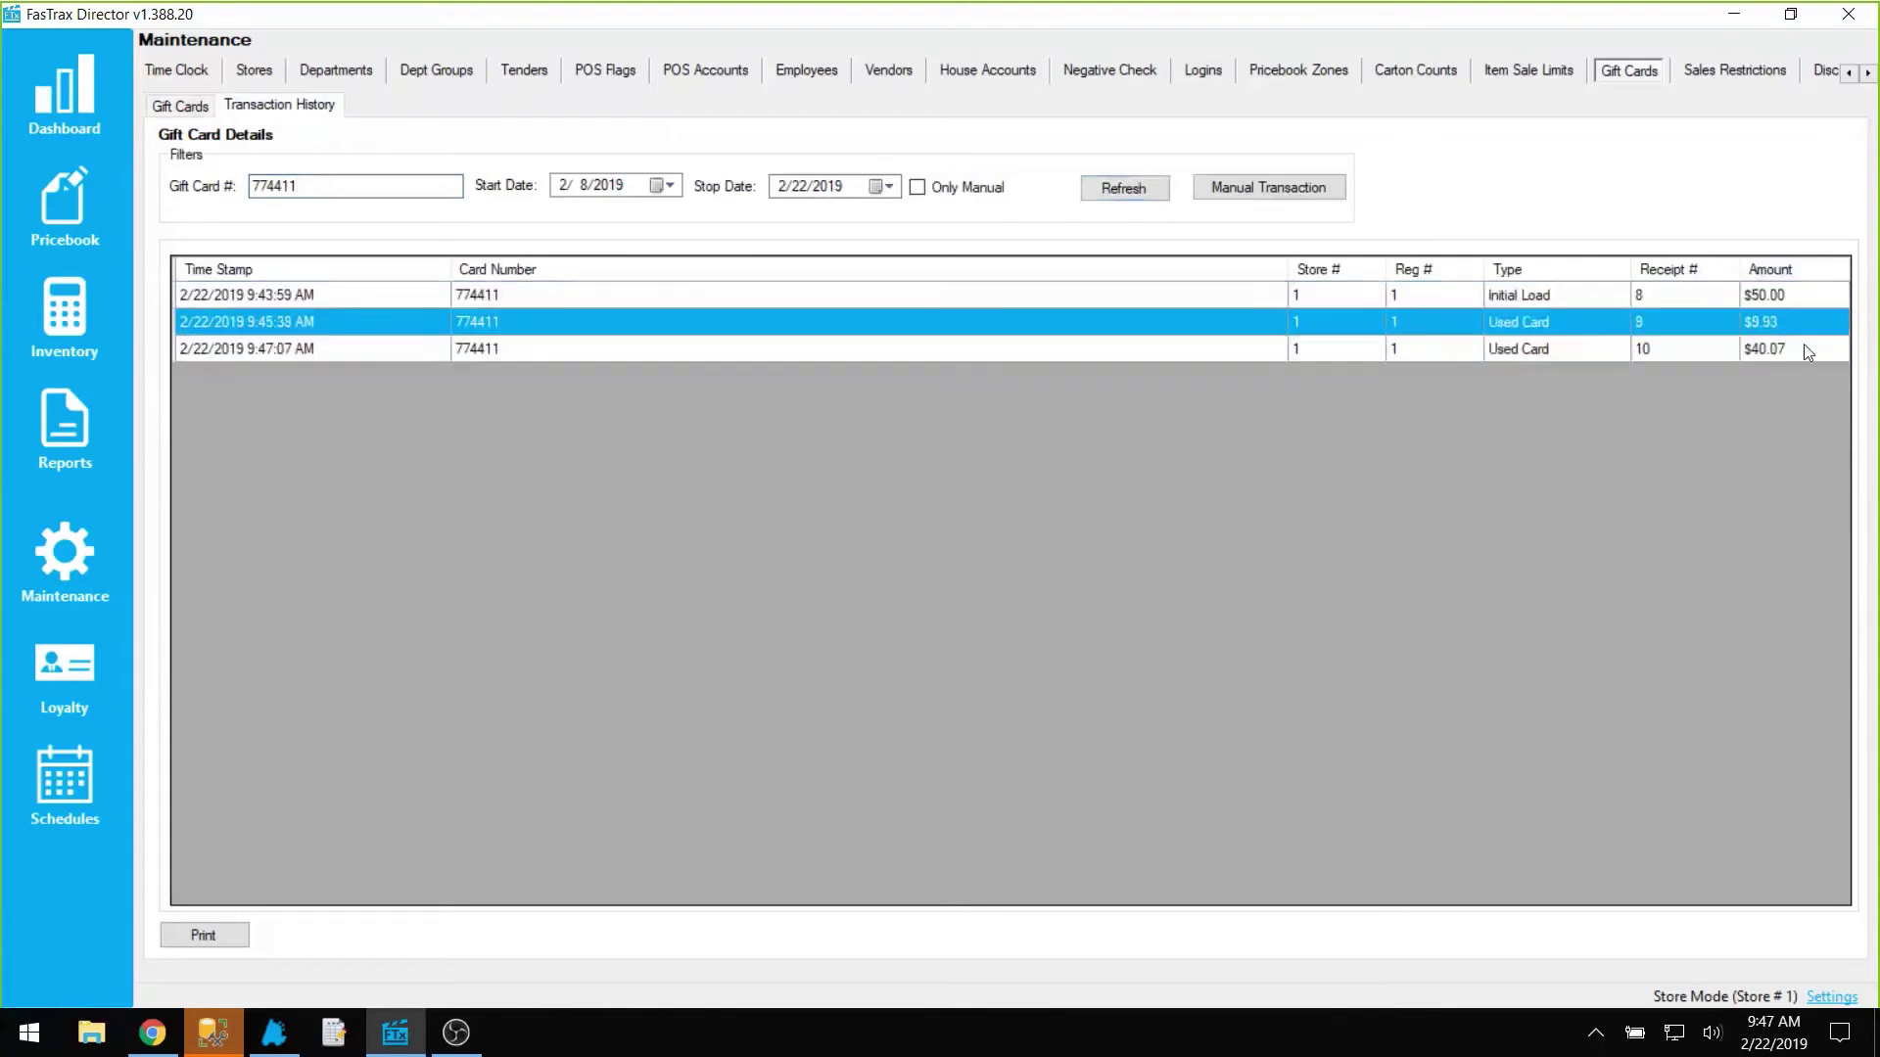
left_click(1806, 351)
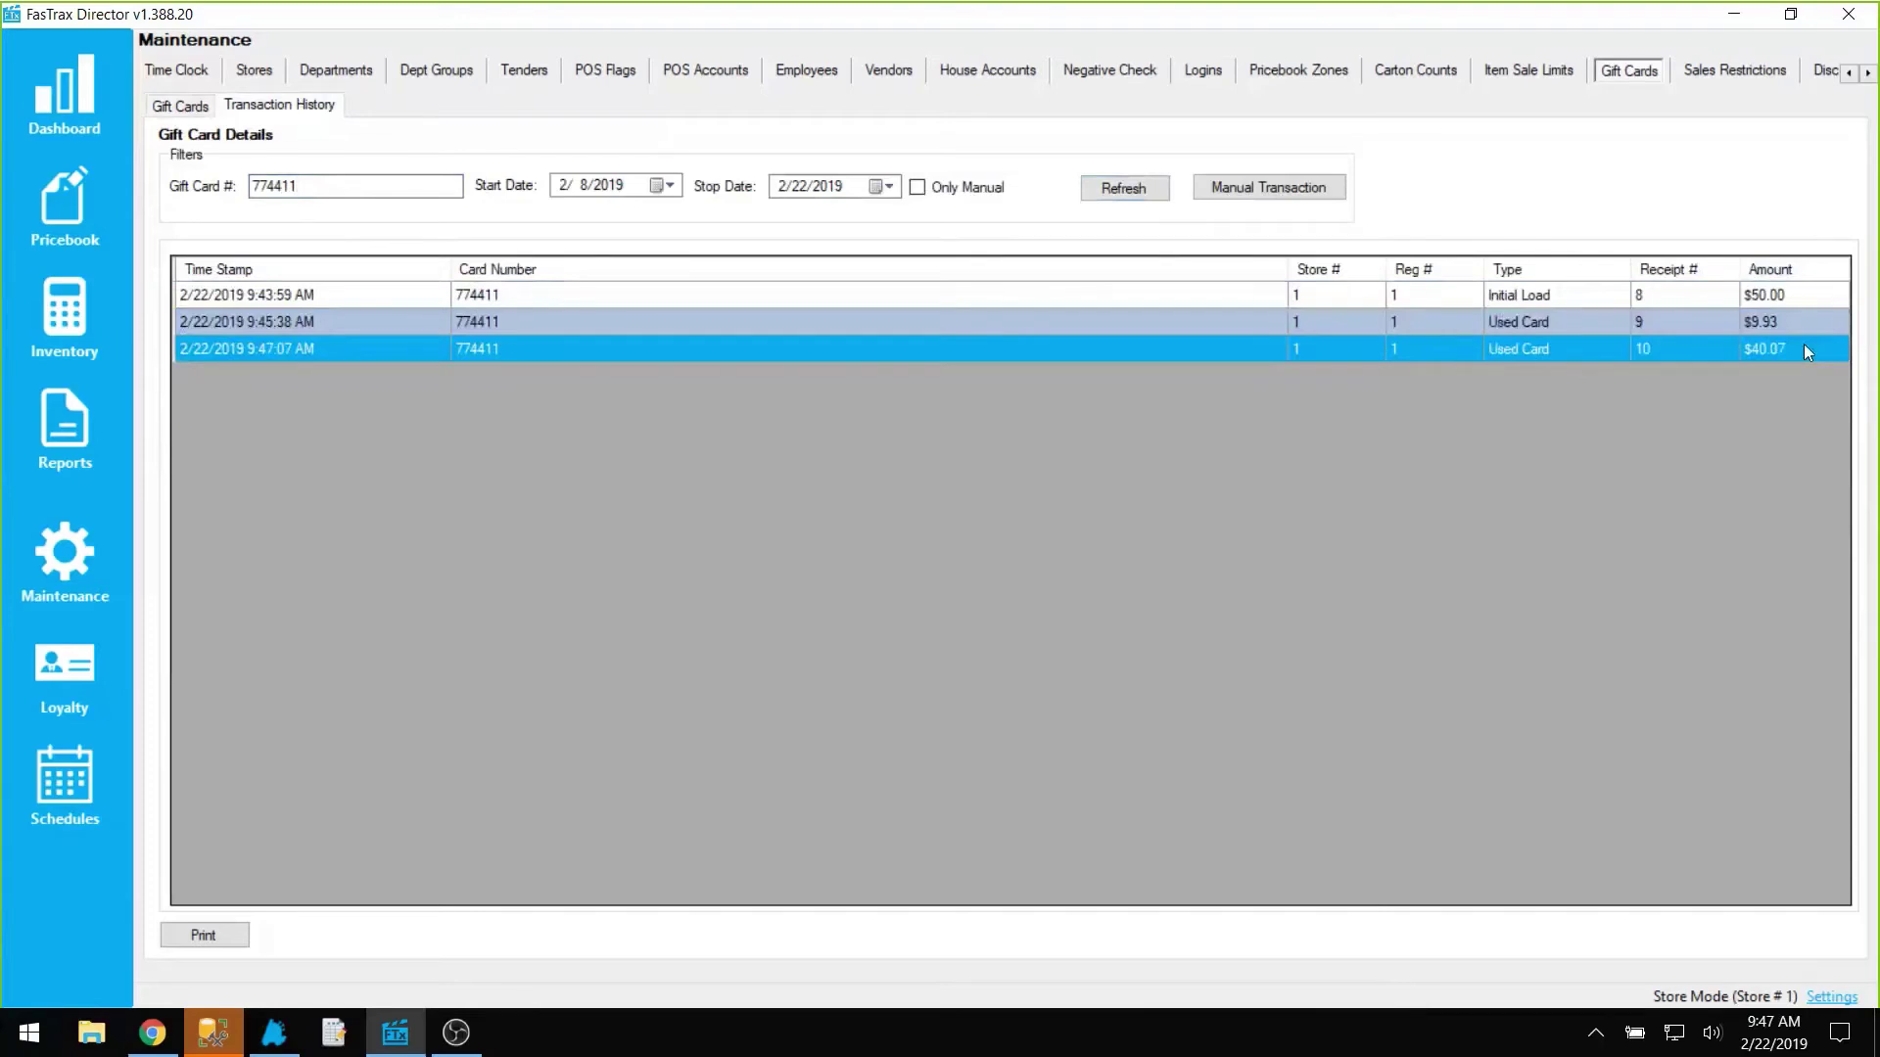
left_click(96, 533)
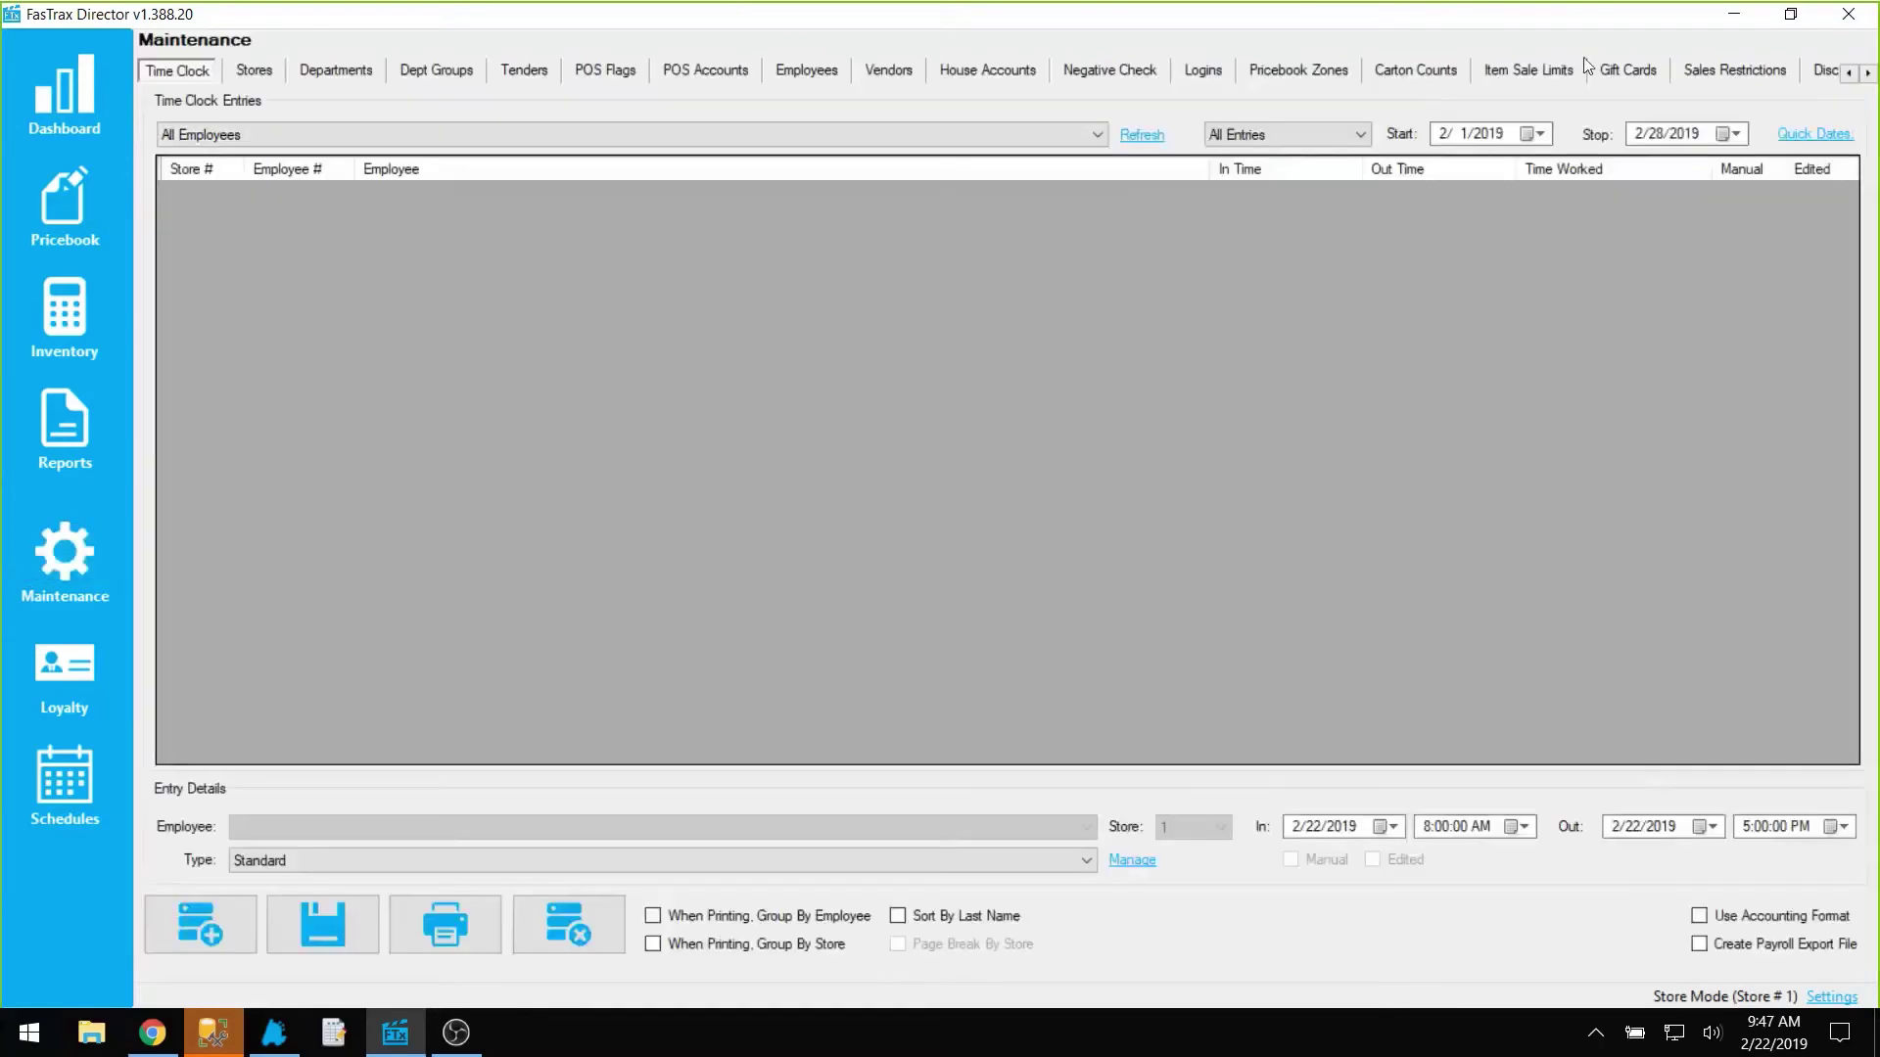
left_click(1616, 71)
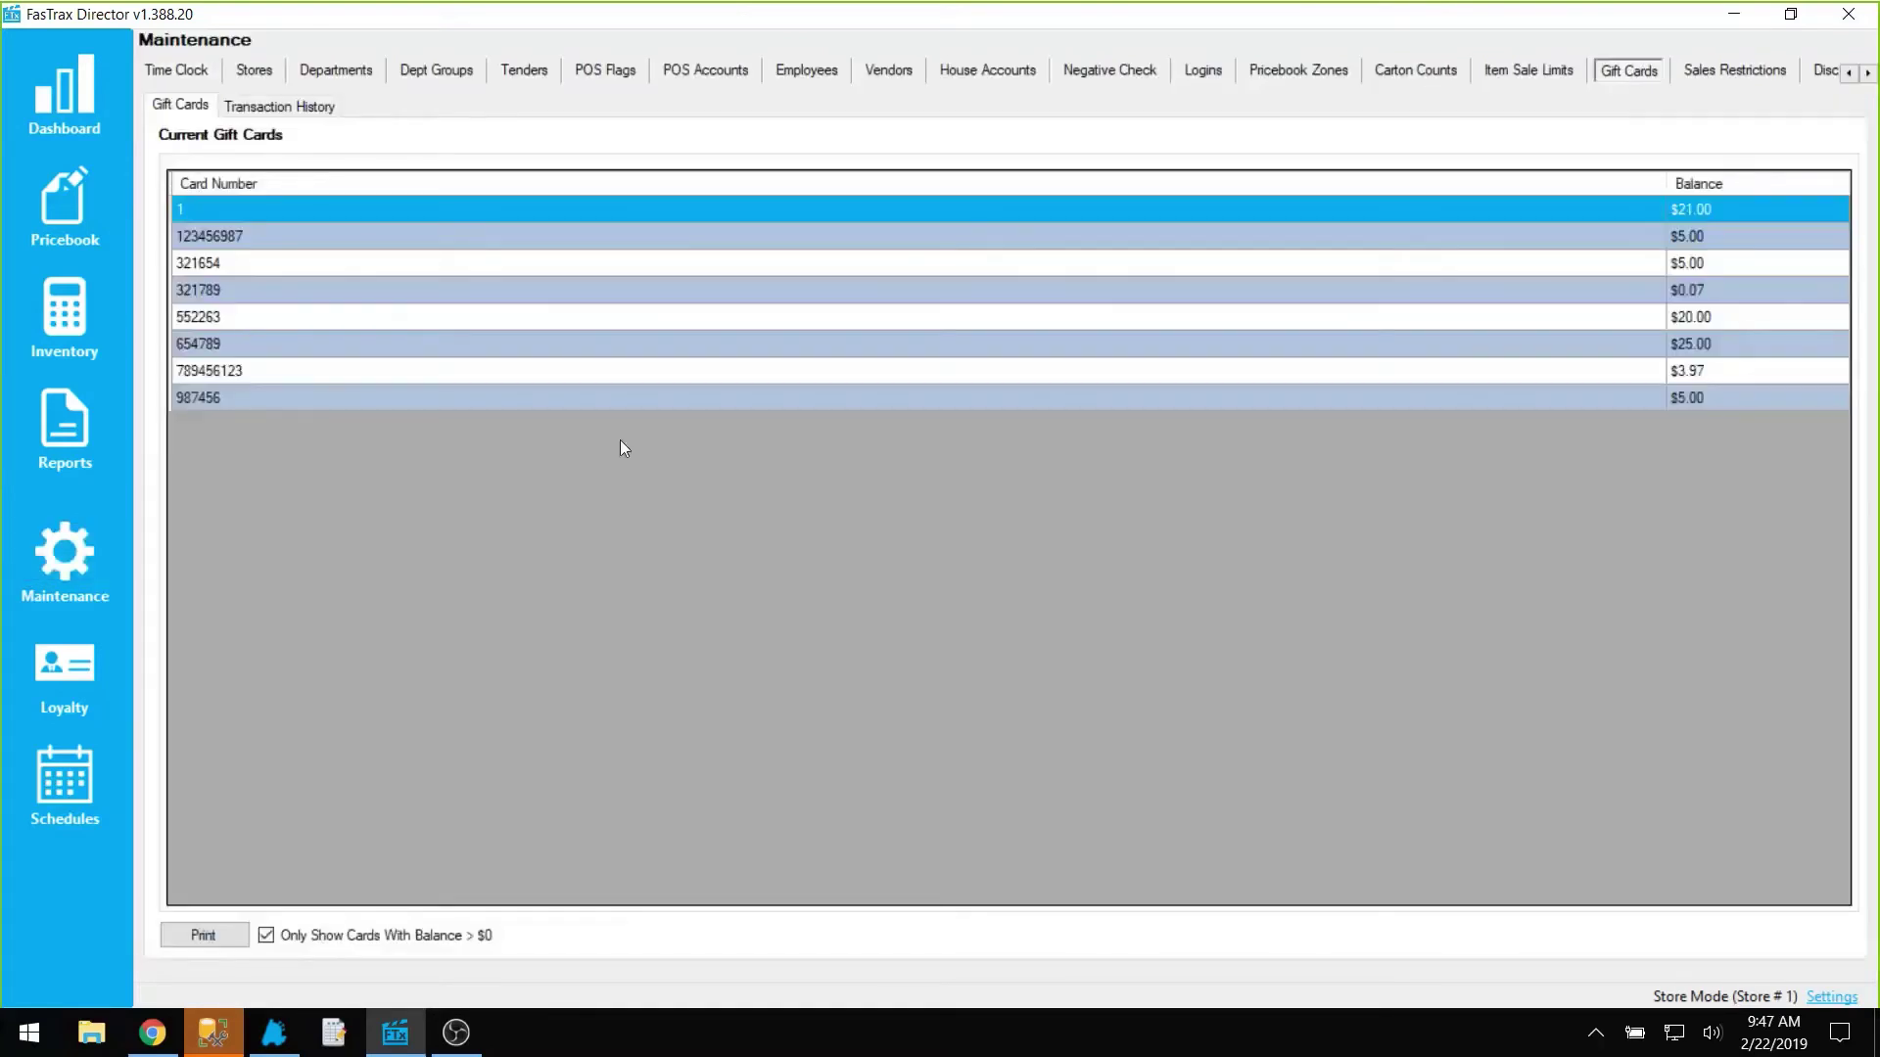
Step: Include zero-balance cards in the gift card list and select card 774411 at $0.00
left_click_drag(255, 236, 253, 321)
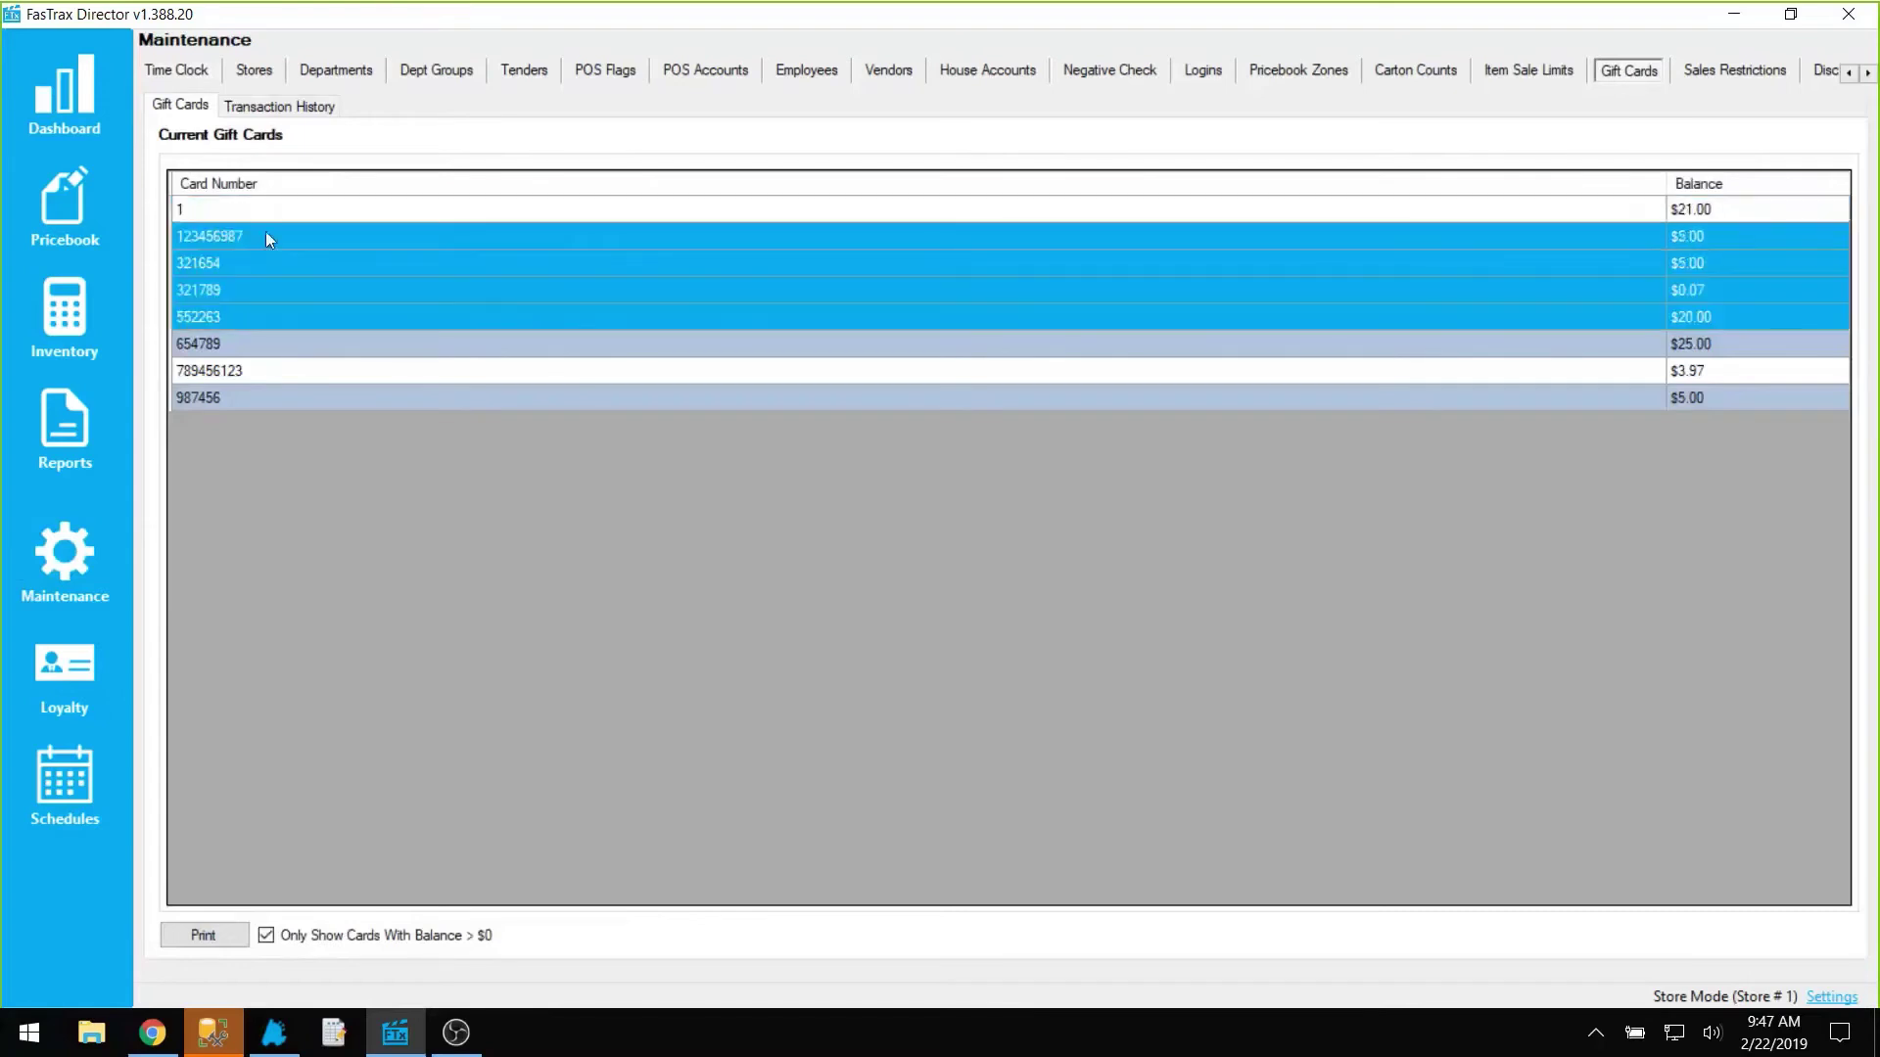
left_click(391, 405)
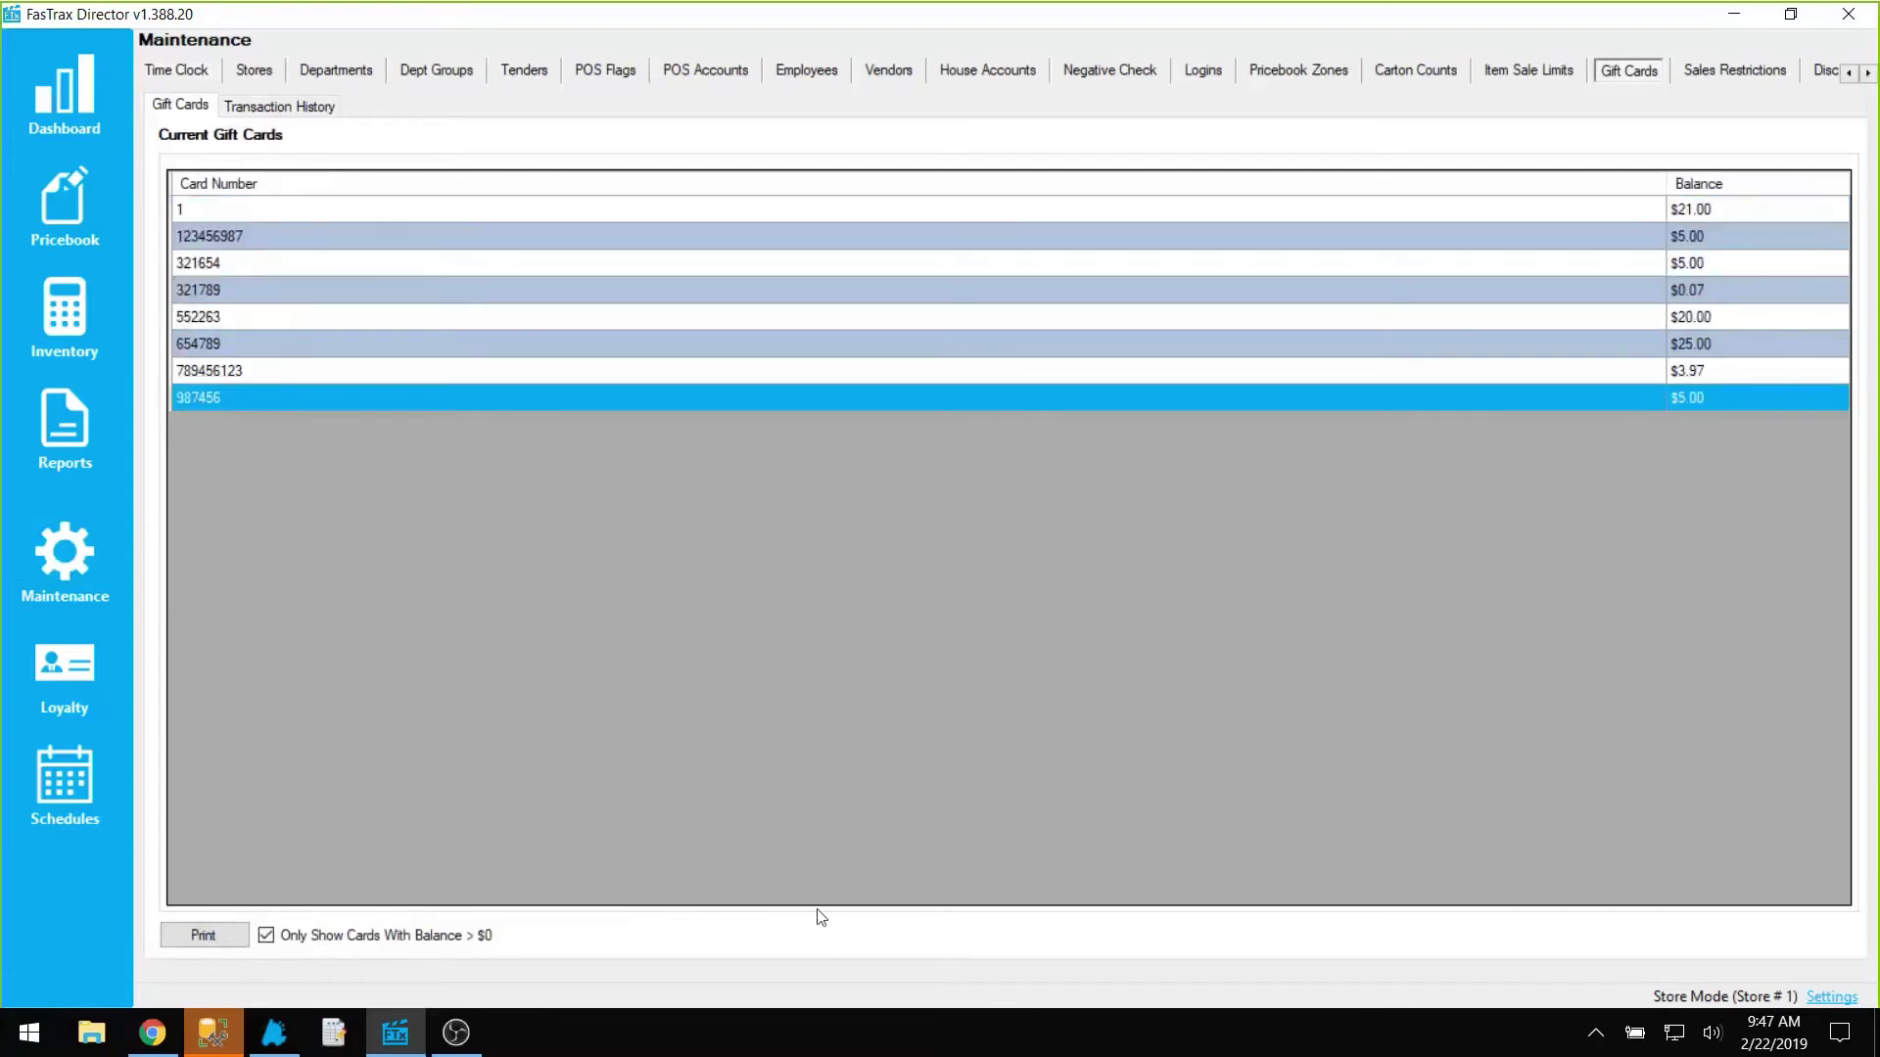
left_click(393, 938)
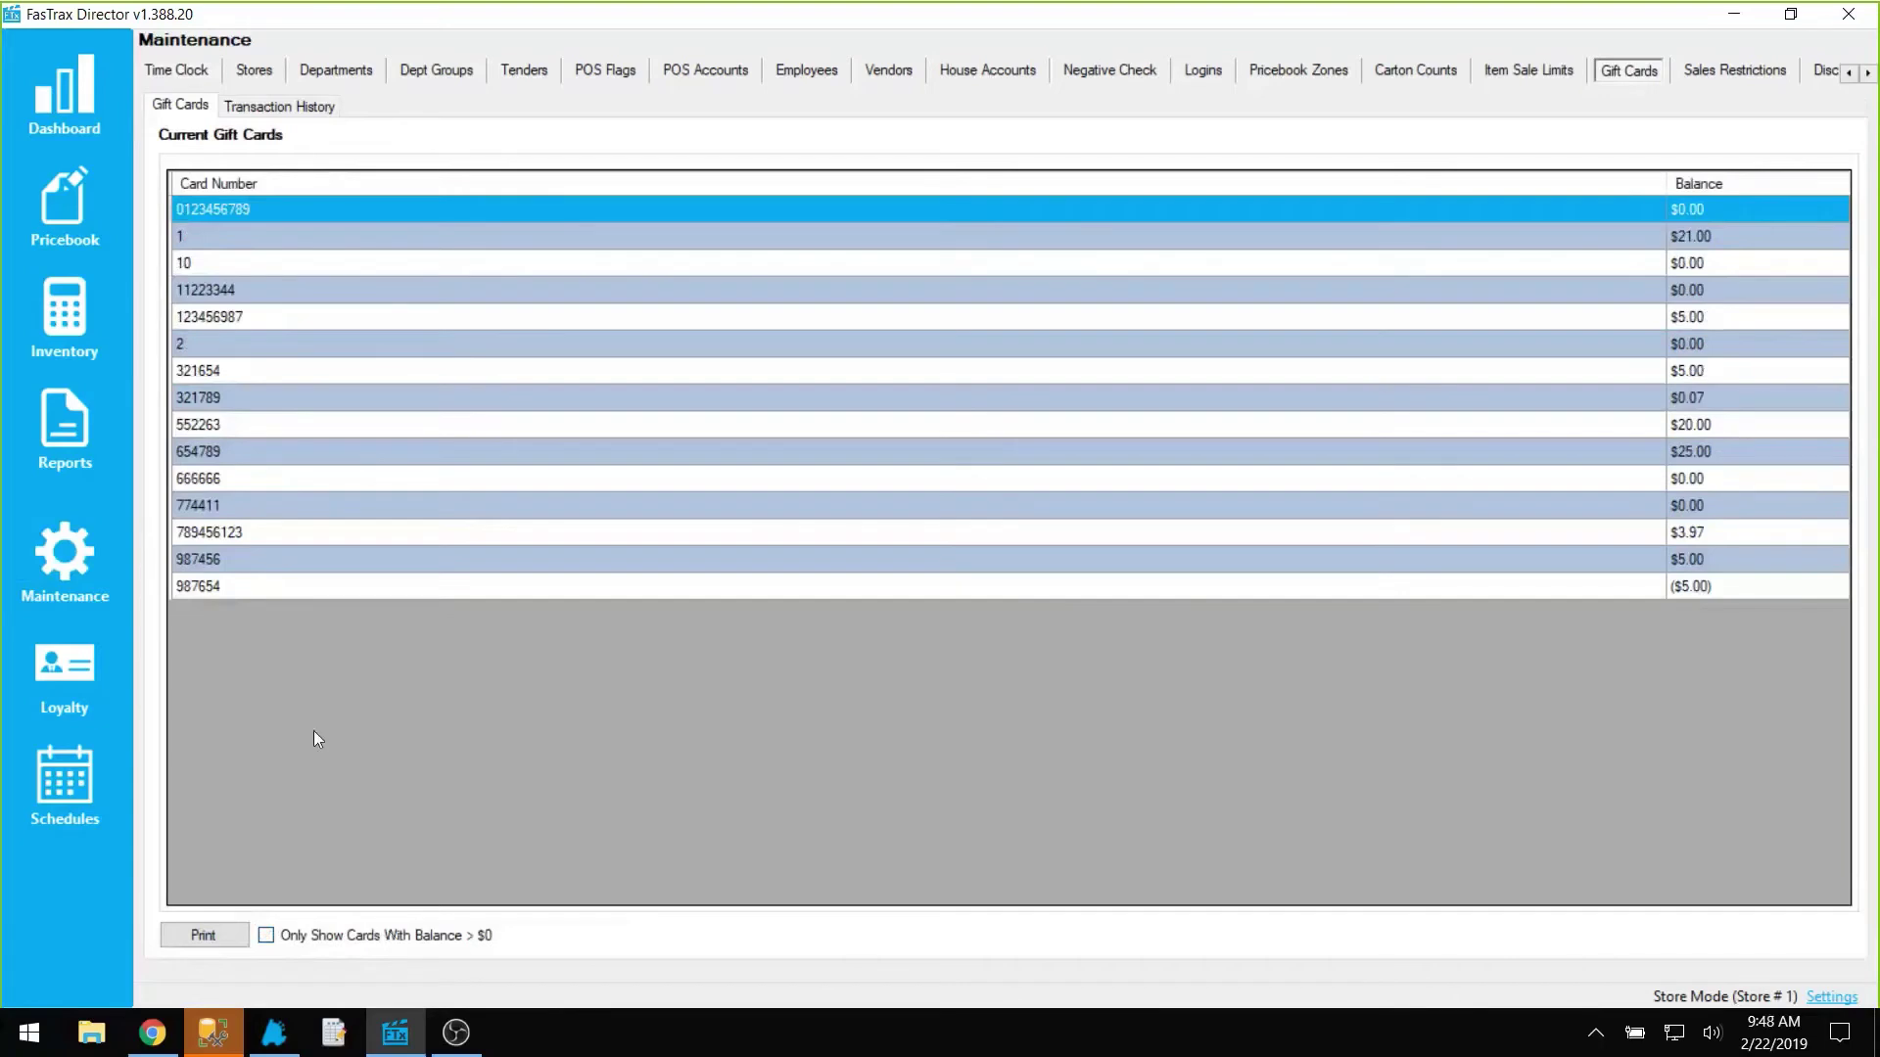
left_click(210, 507)
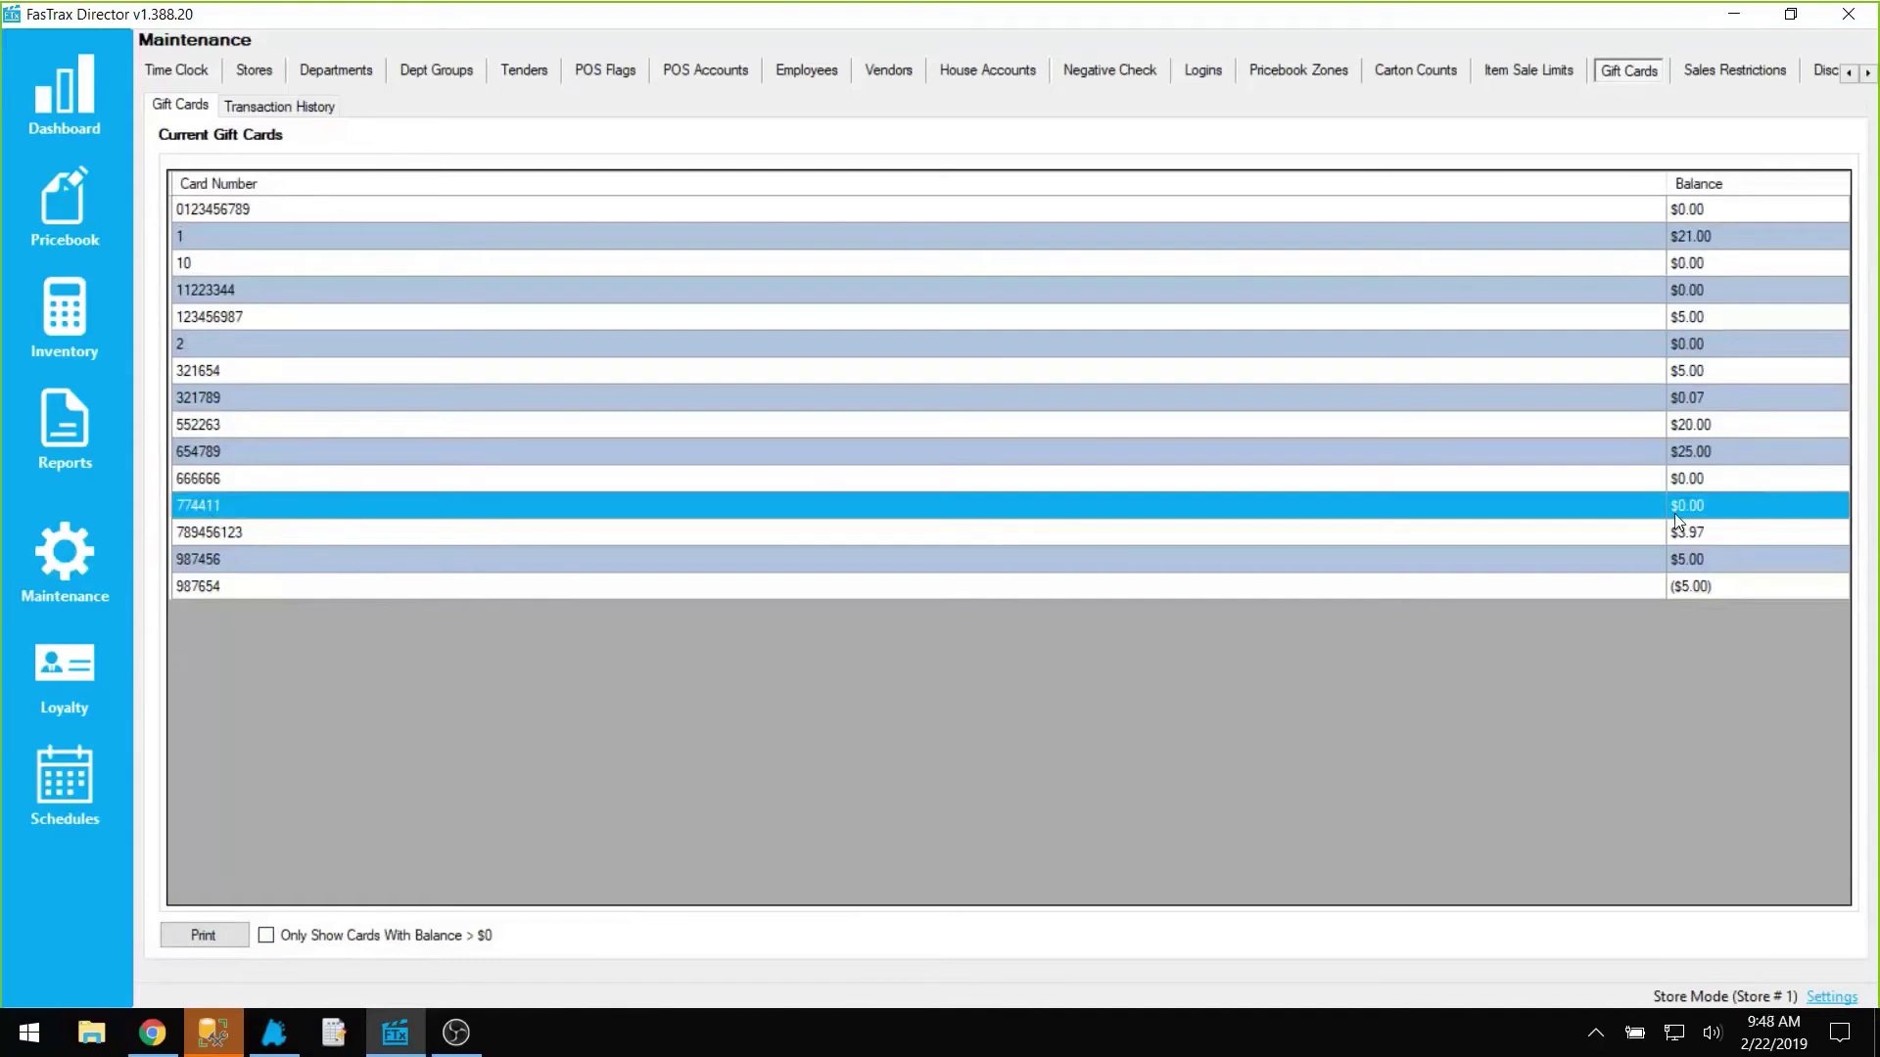
left_click(275, 1033)
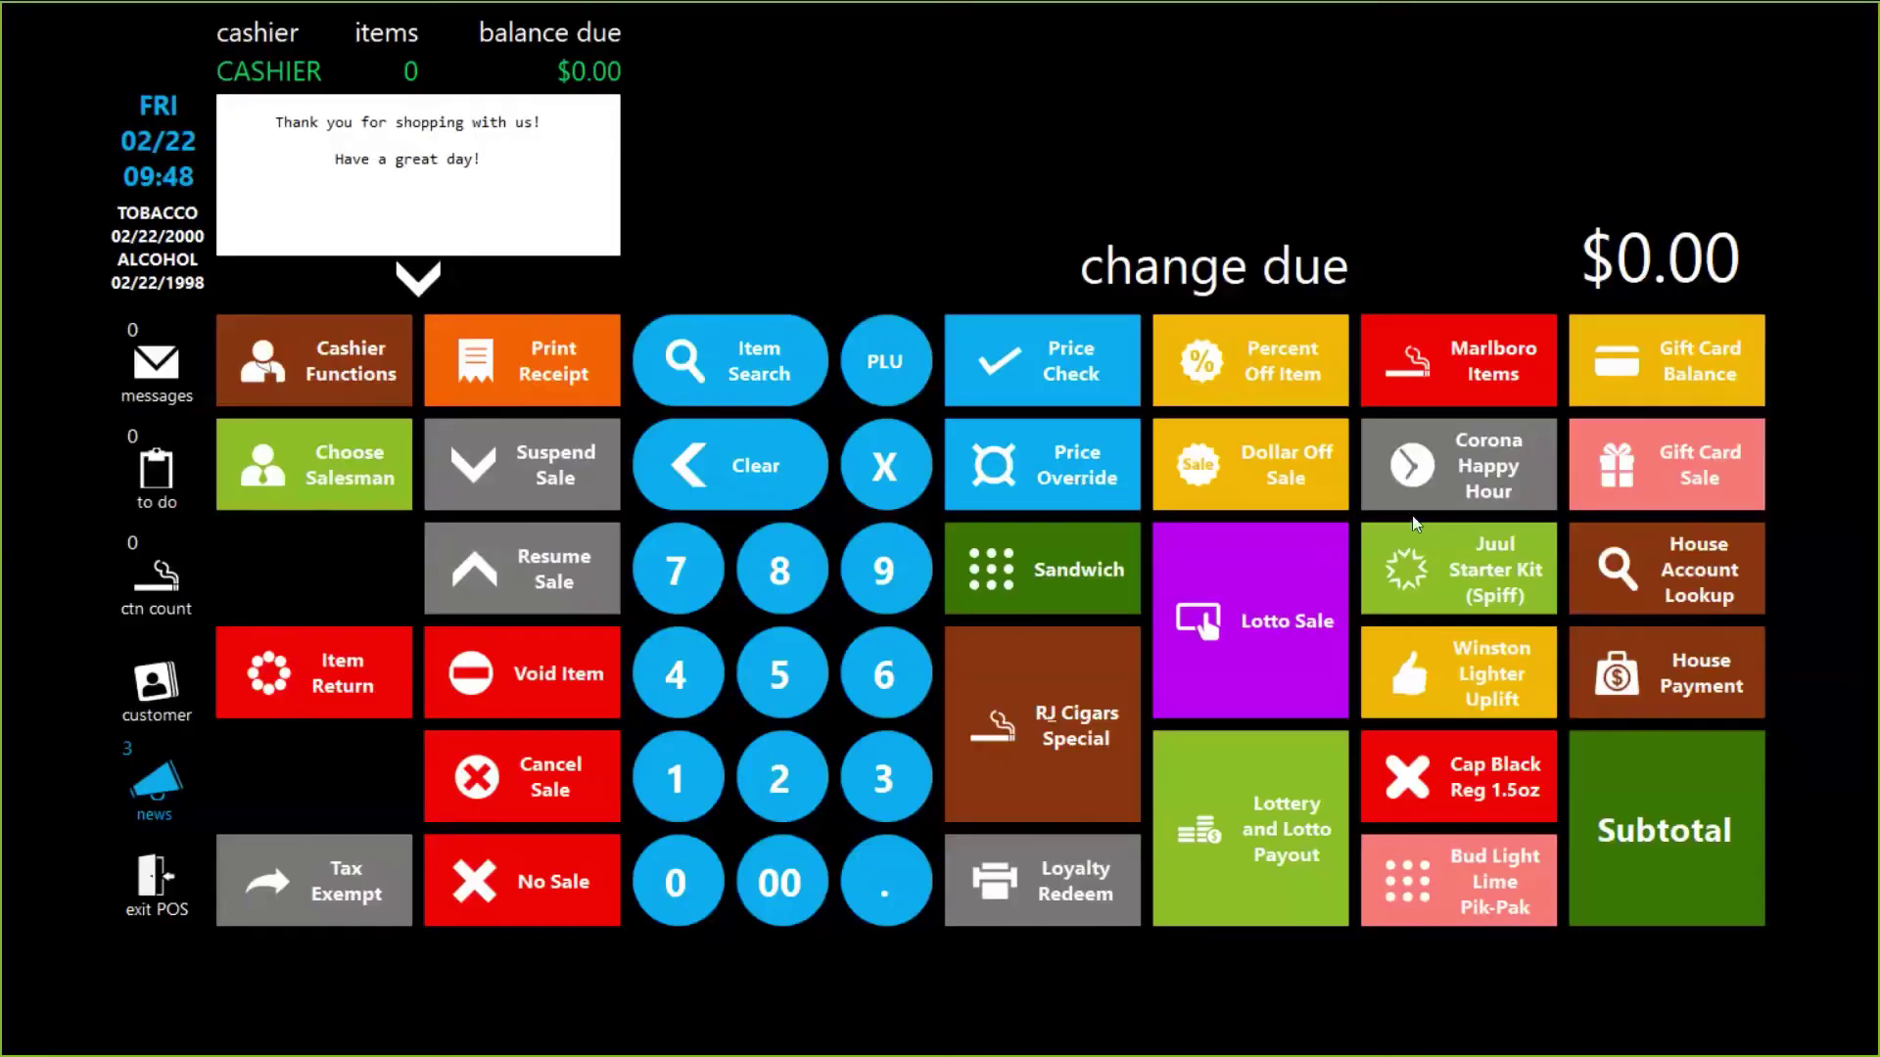
Step: Sell a $25.00 gift card load onto card 774411, paid in cash
left_click(788, 754)
left_click(793, 720)
left_click(779, 883)
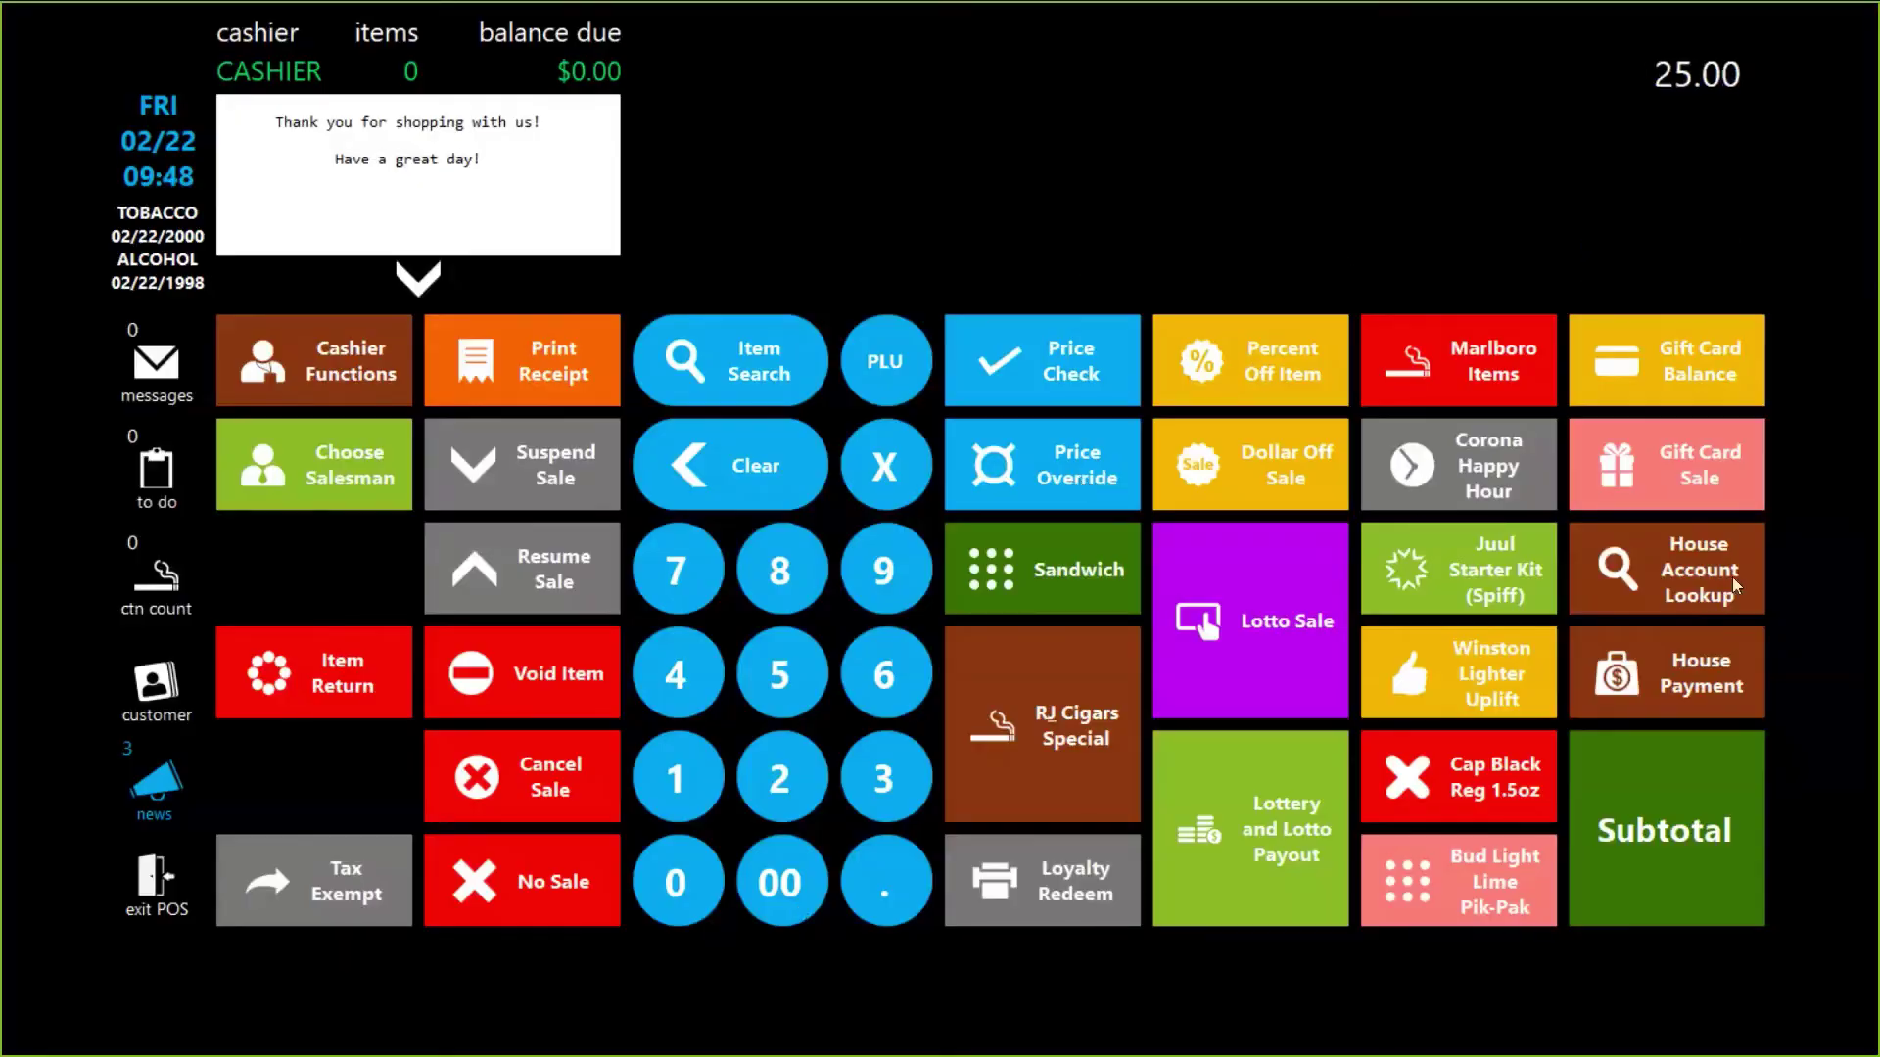
left_click(1701, 475)
left_click(1600, 795)
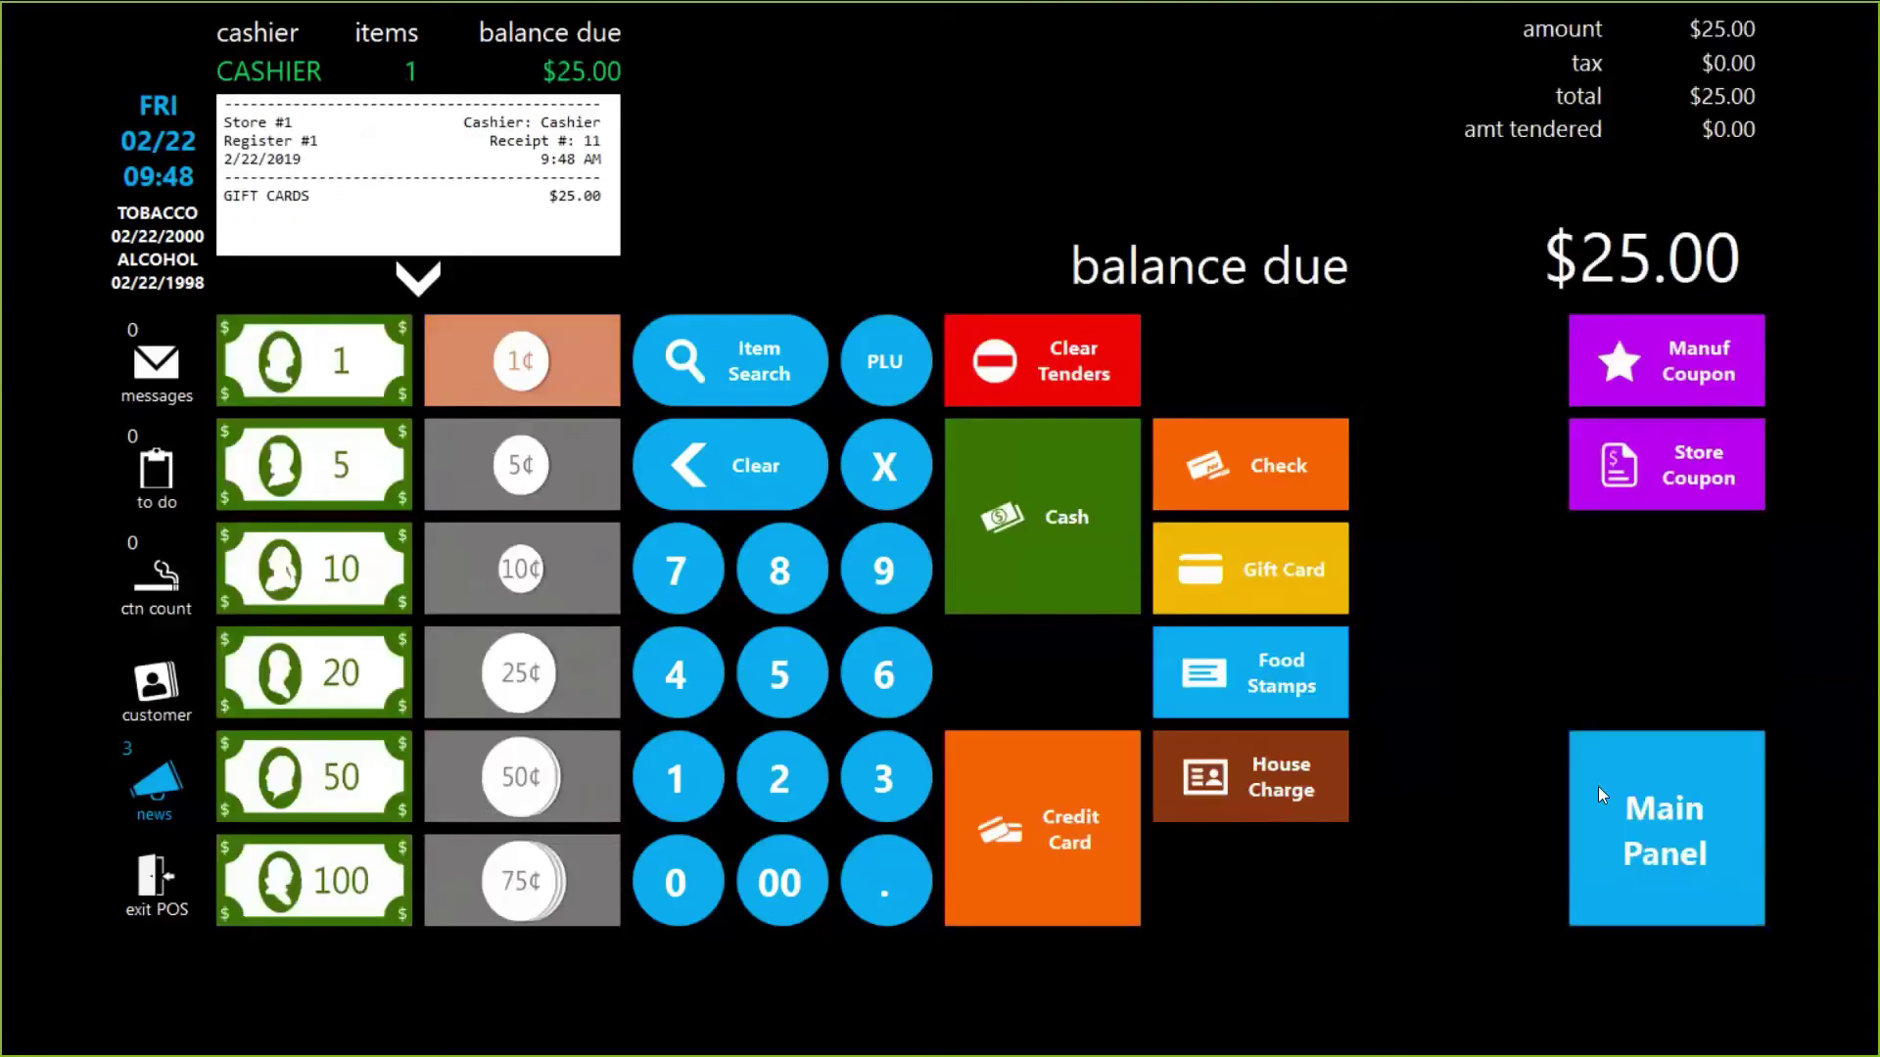
left_click(1038, 533)
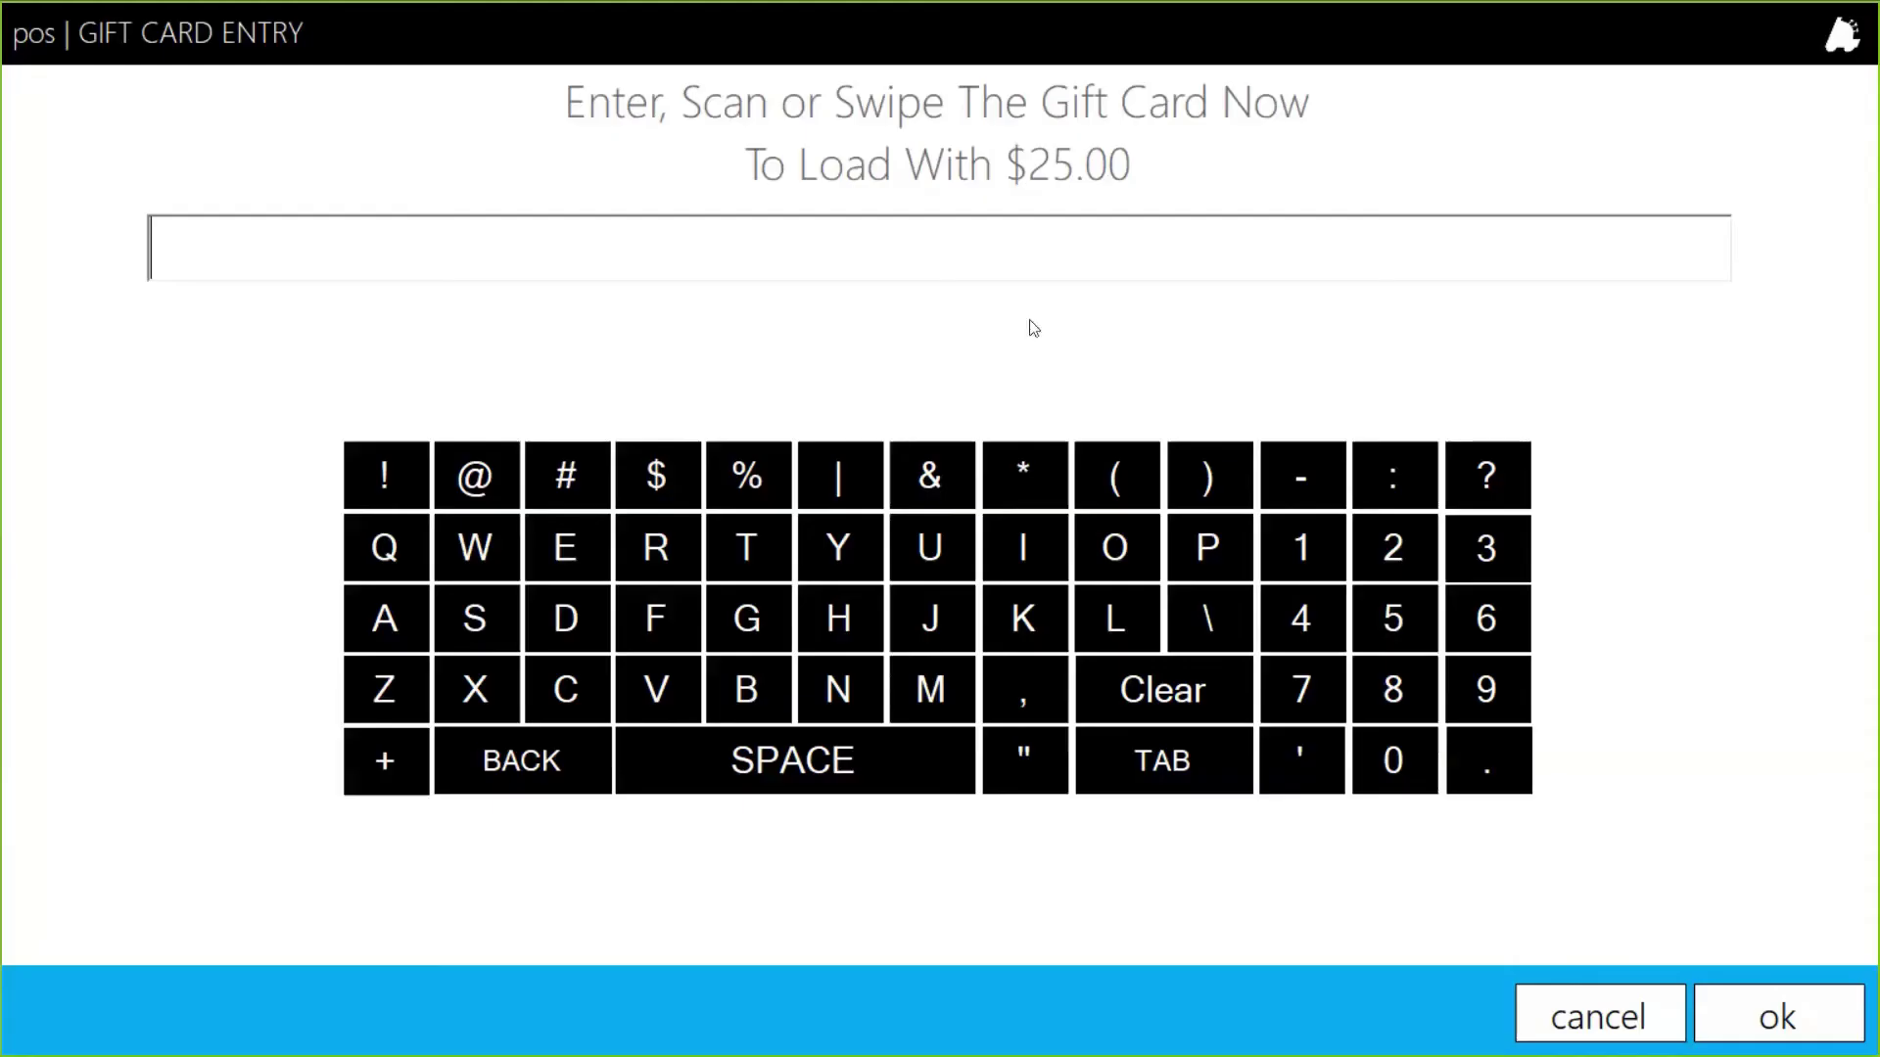
type("774411")
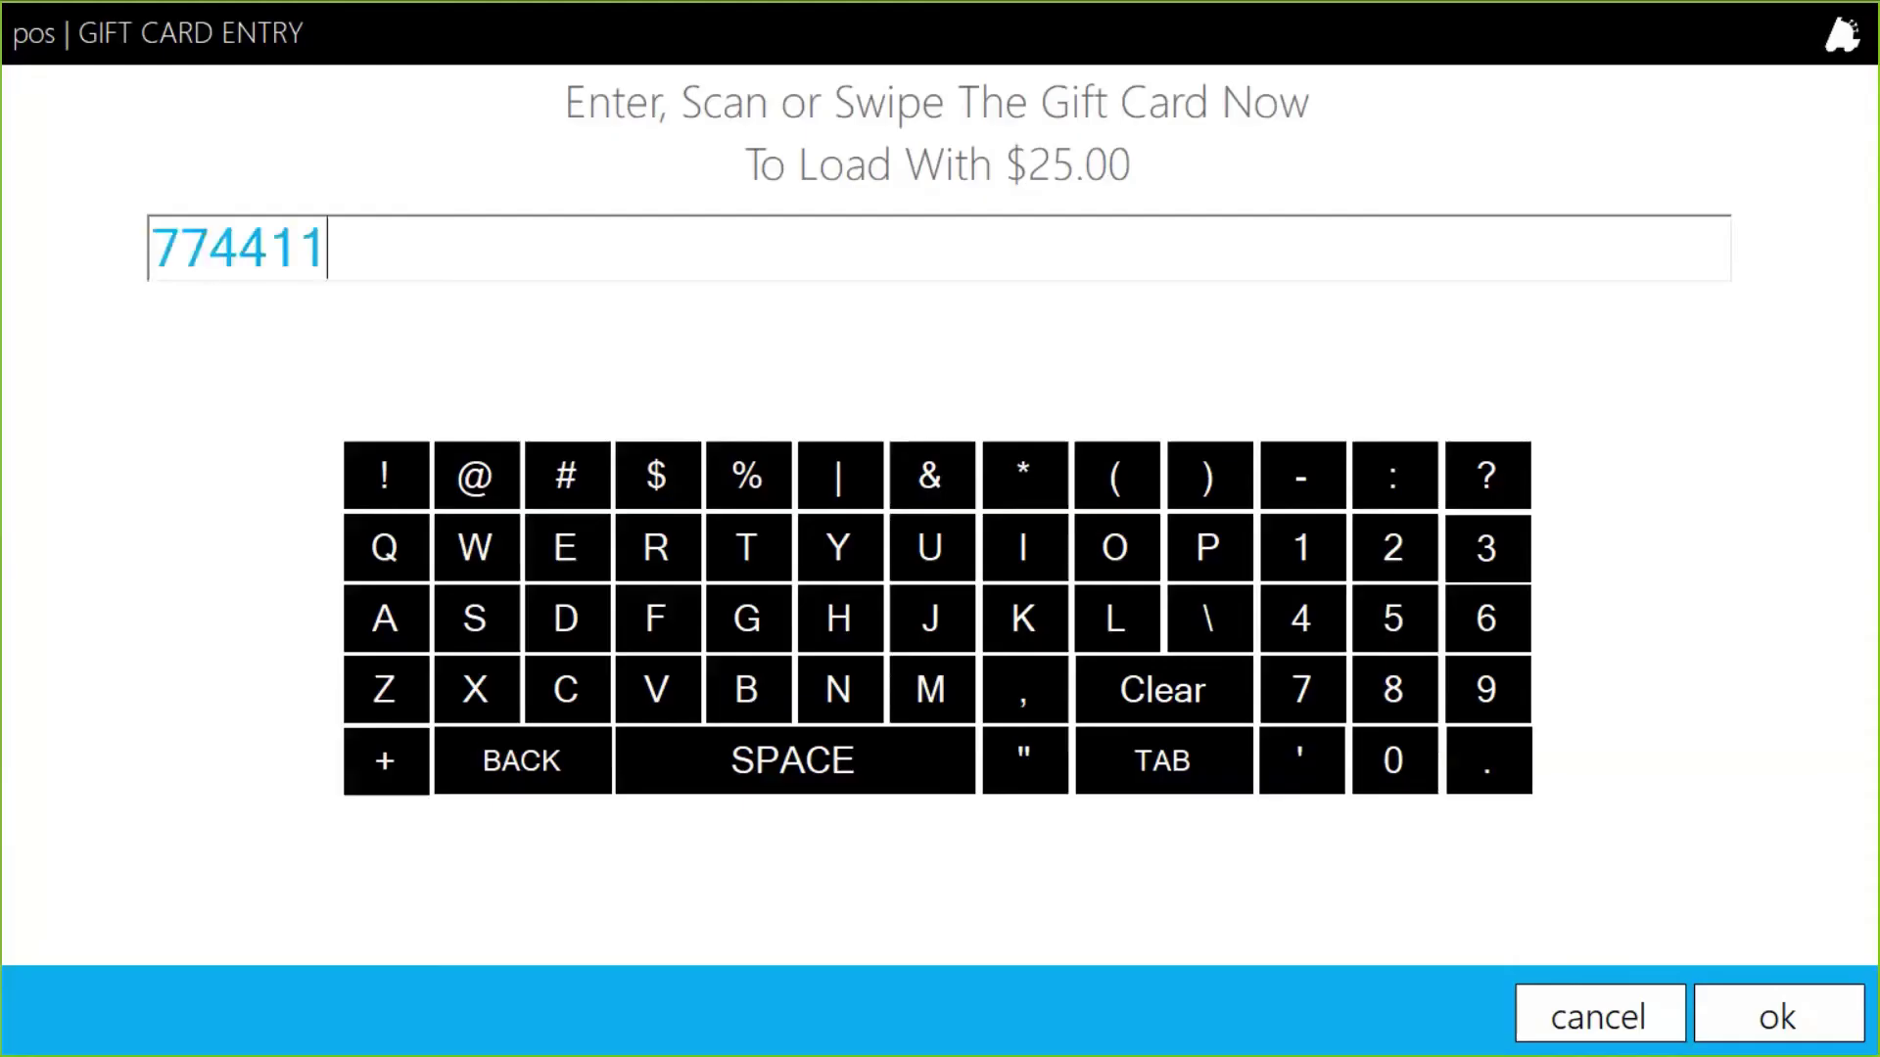
left_click(1791, 1018)
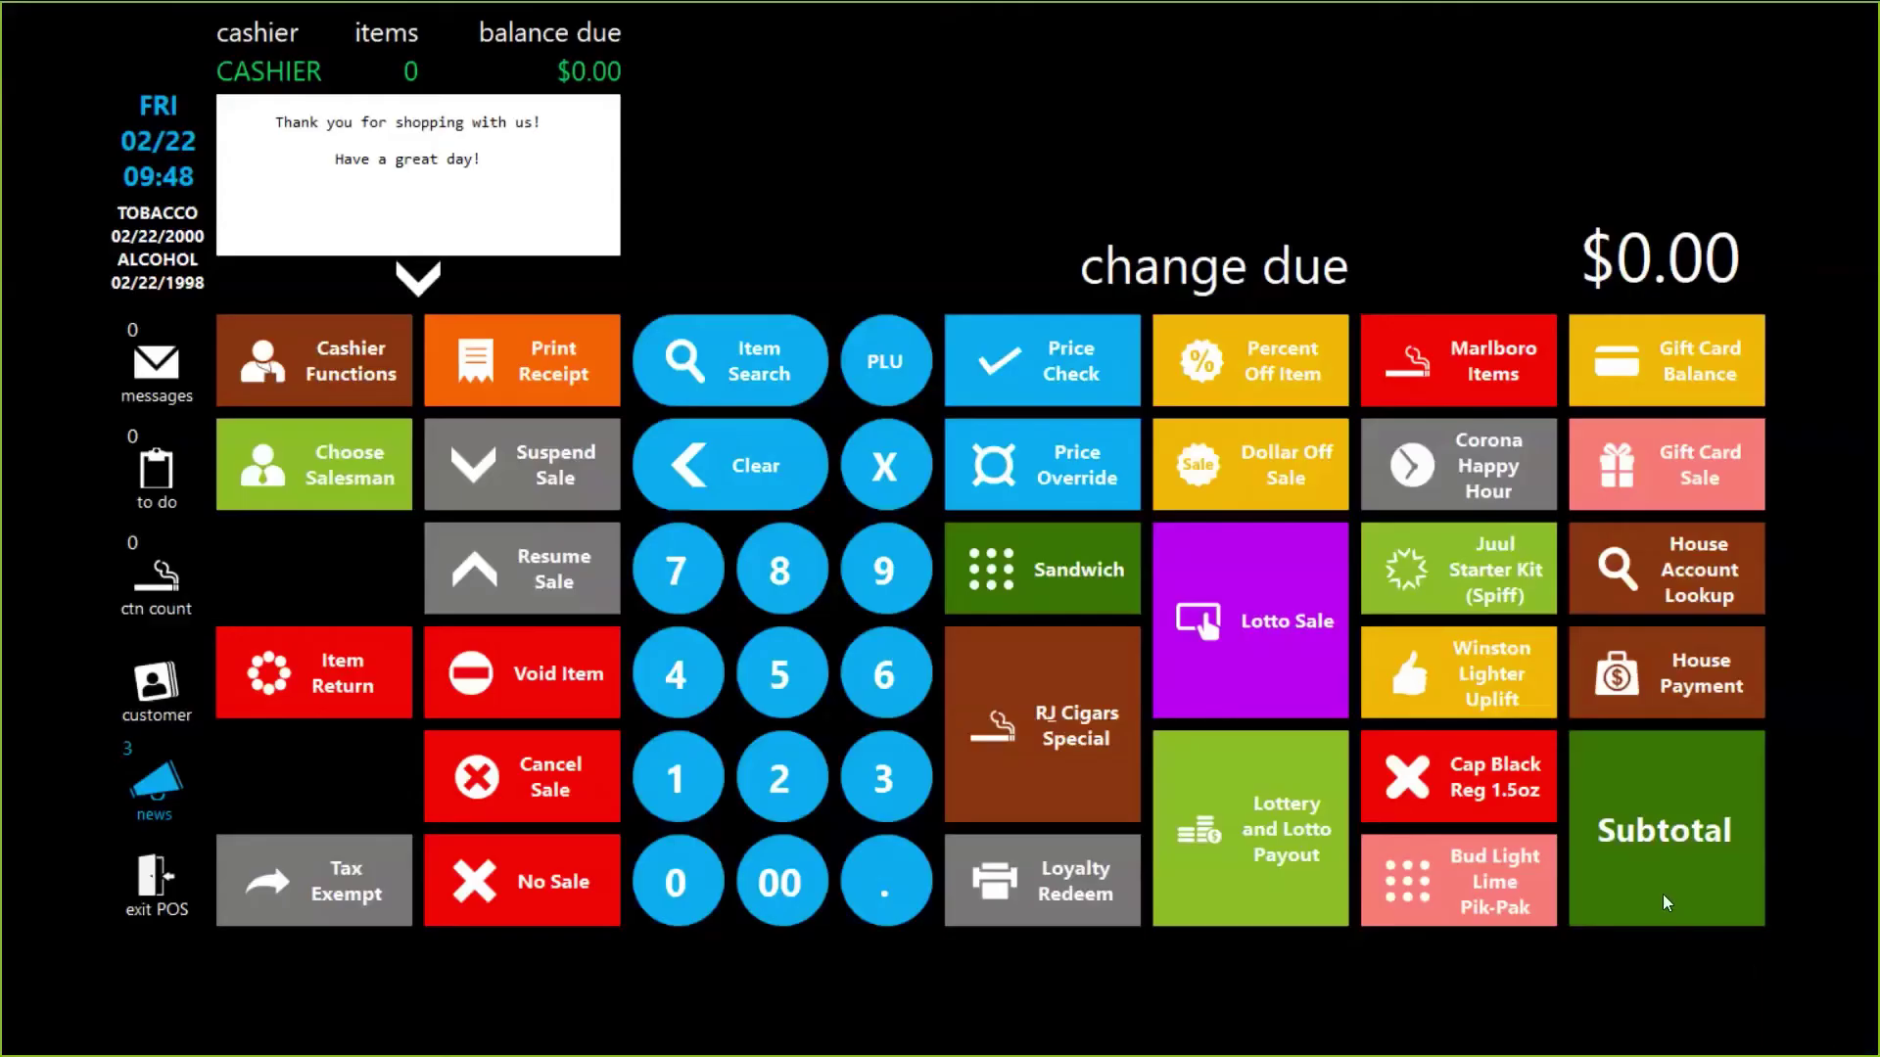
Step: Check card 774411's balance, which now reads $25.00
left_click(1671, 343)
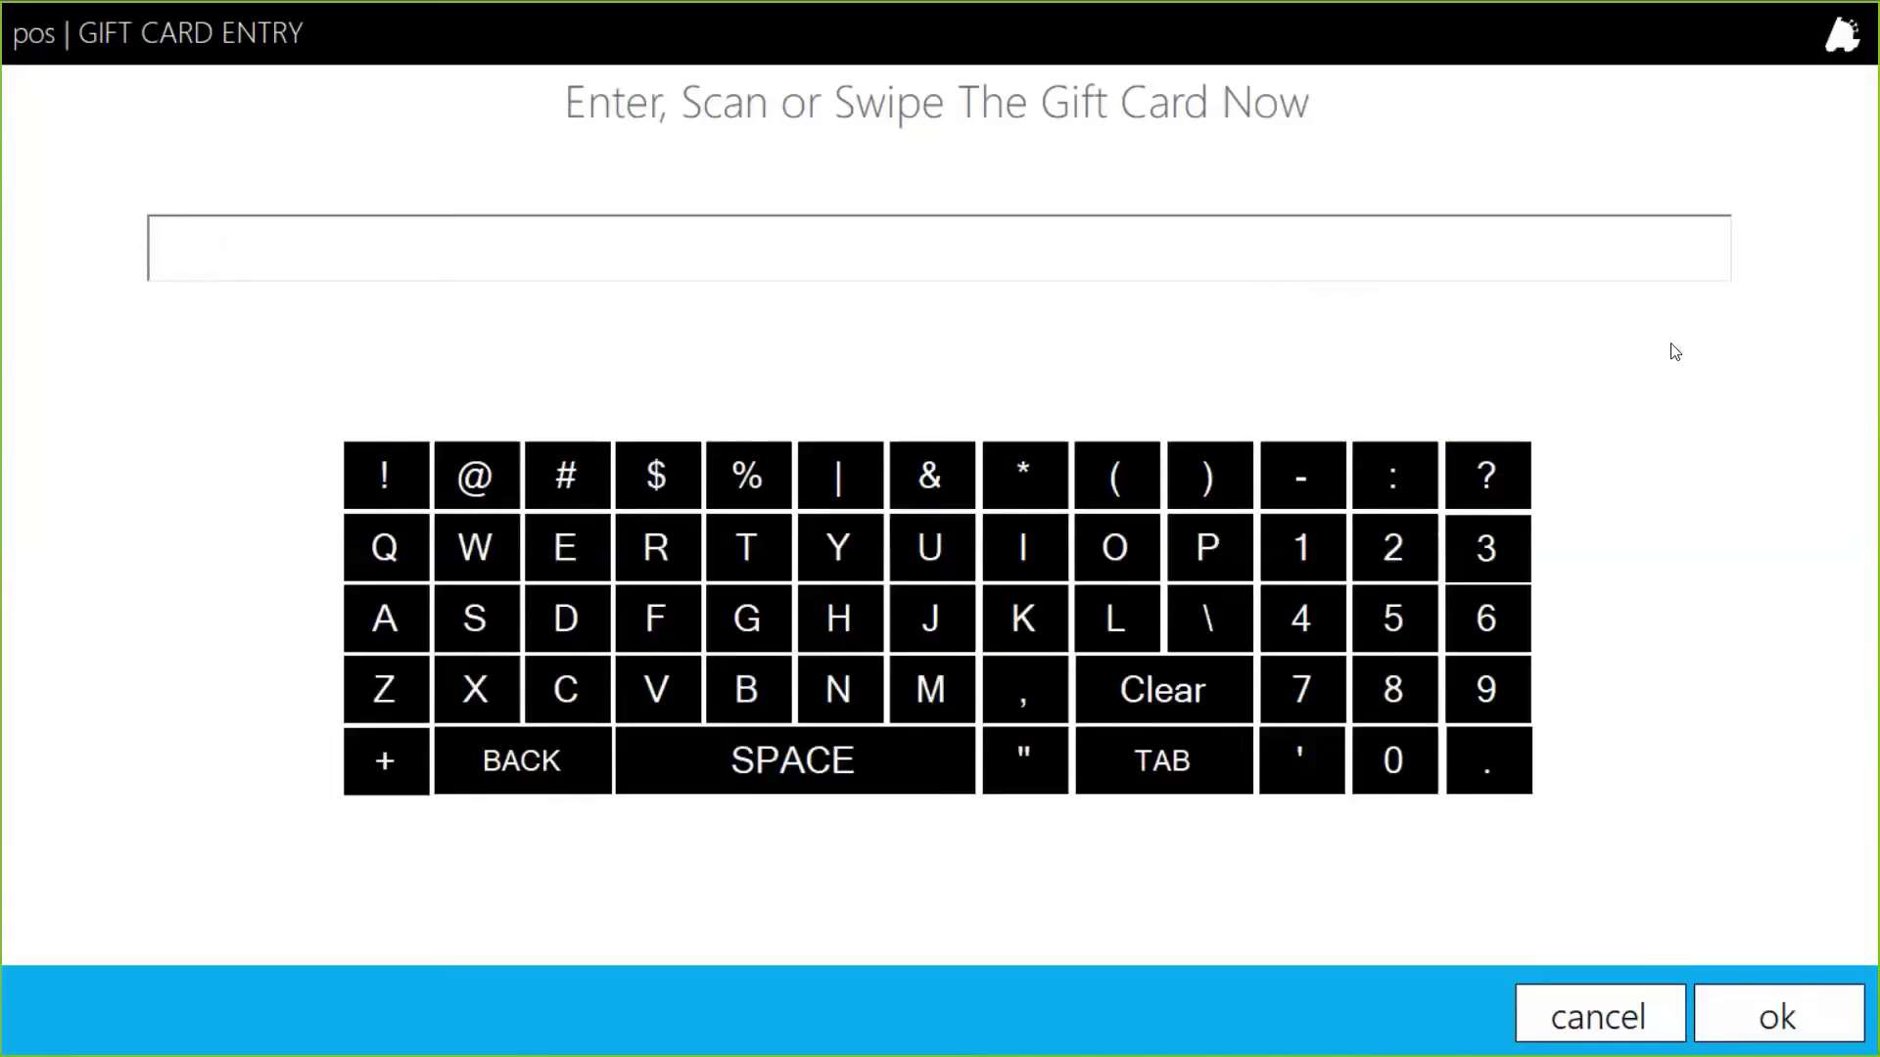
type("774411")
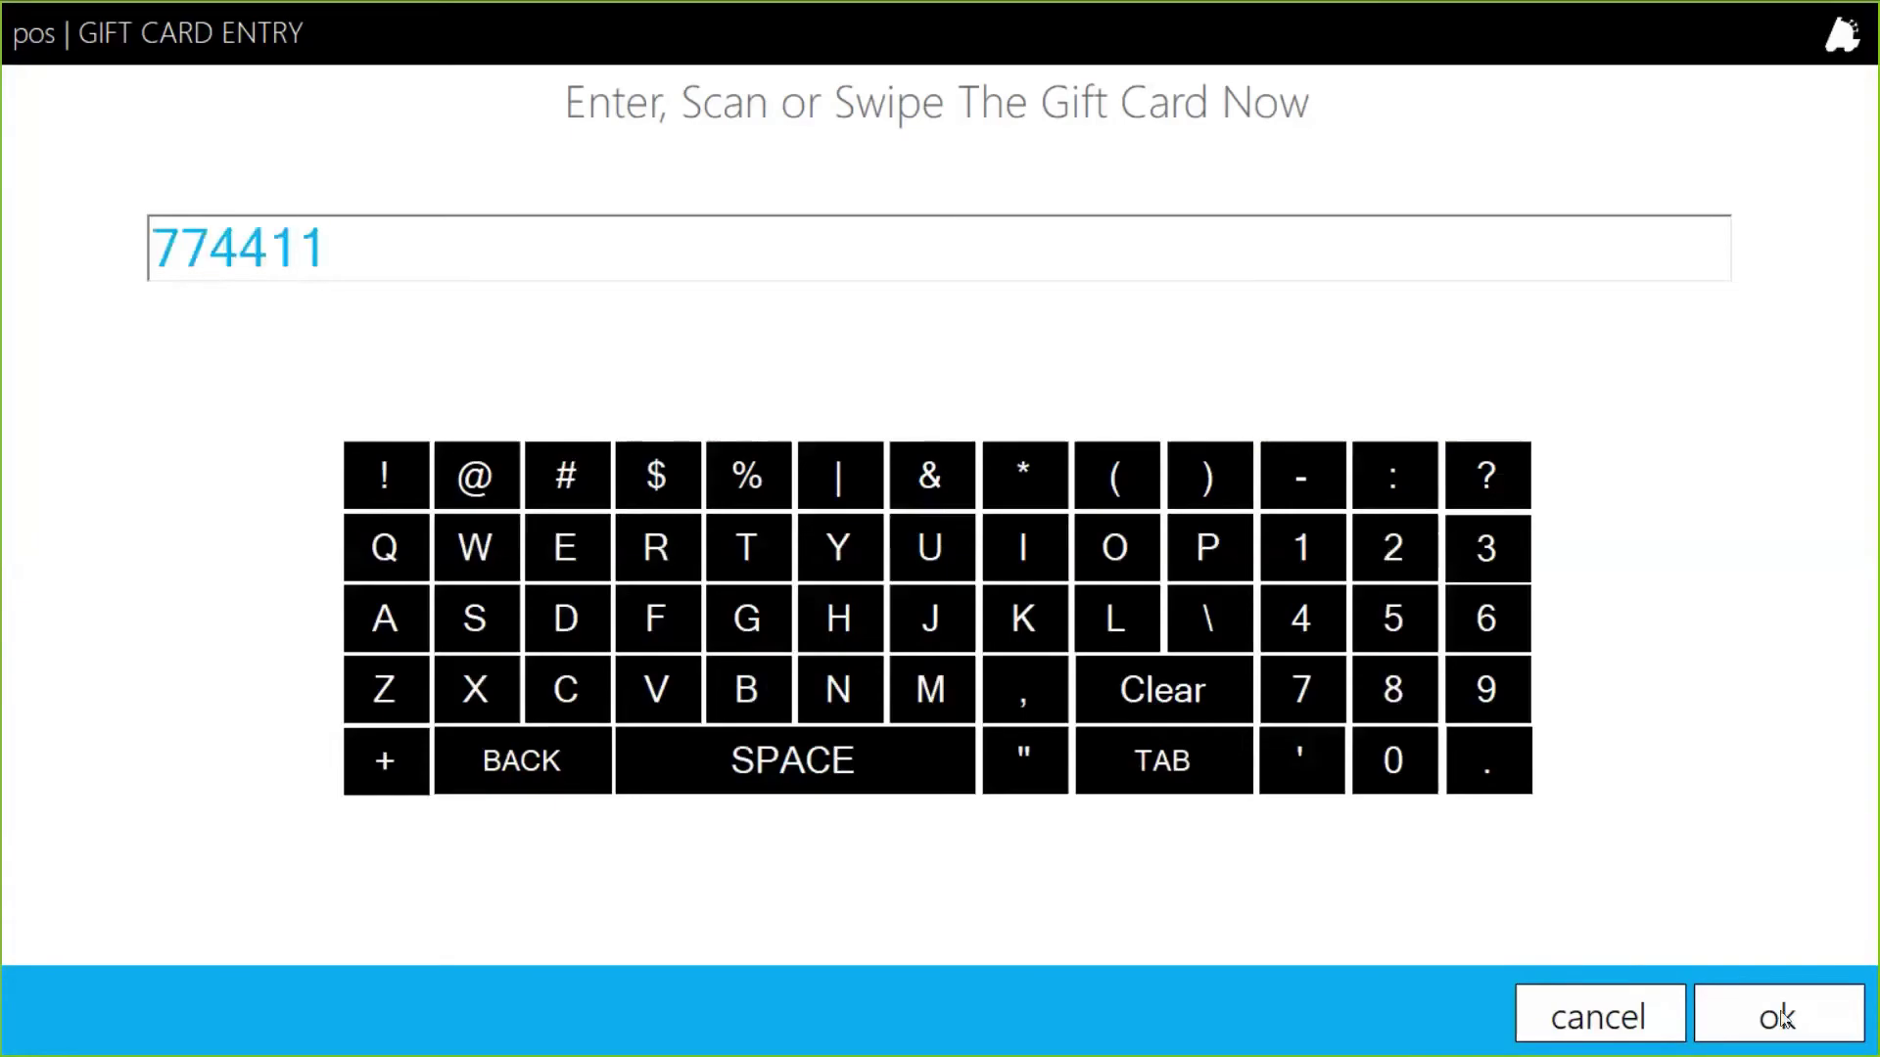
left_click(1762, 1003)
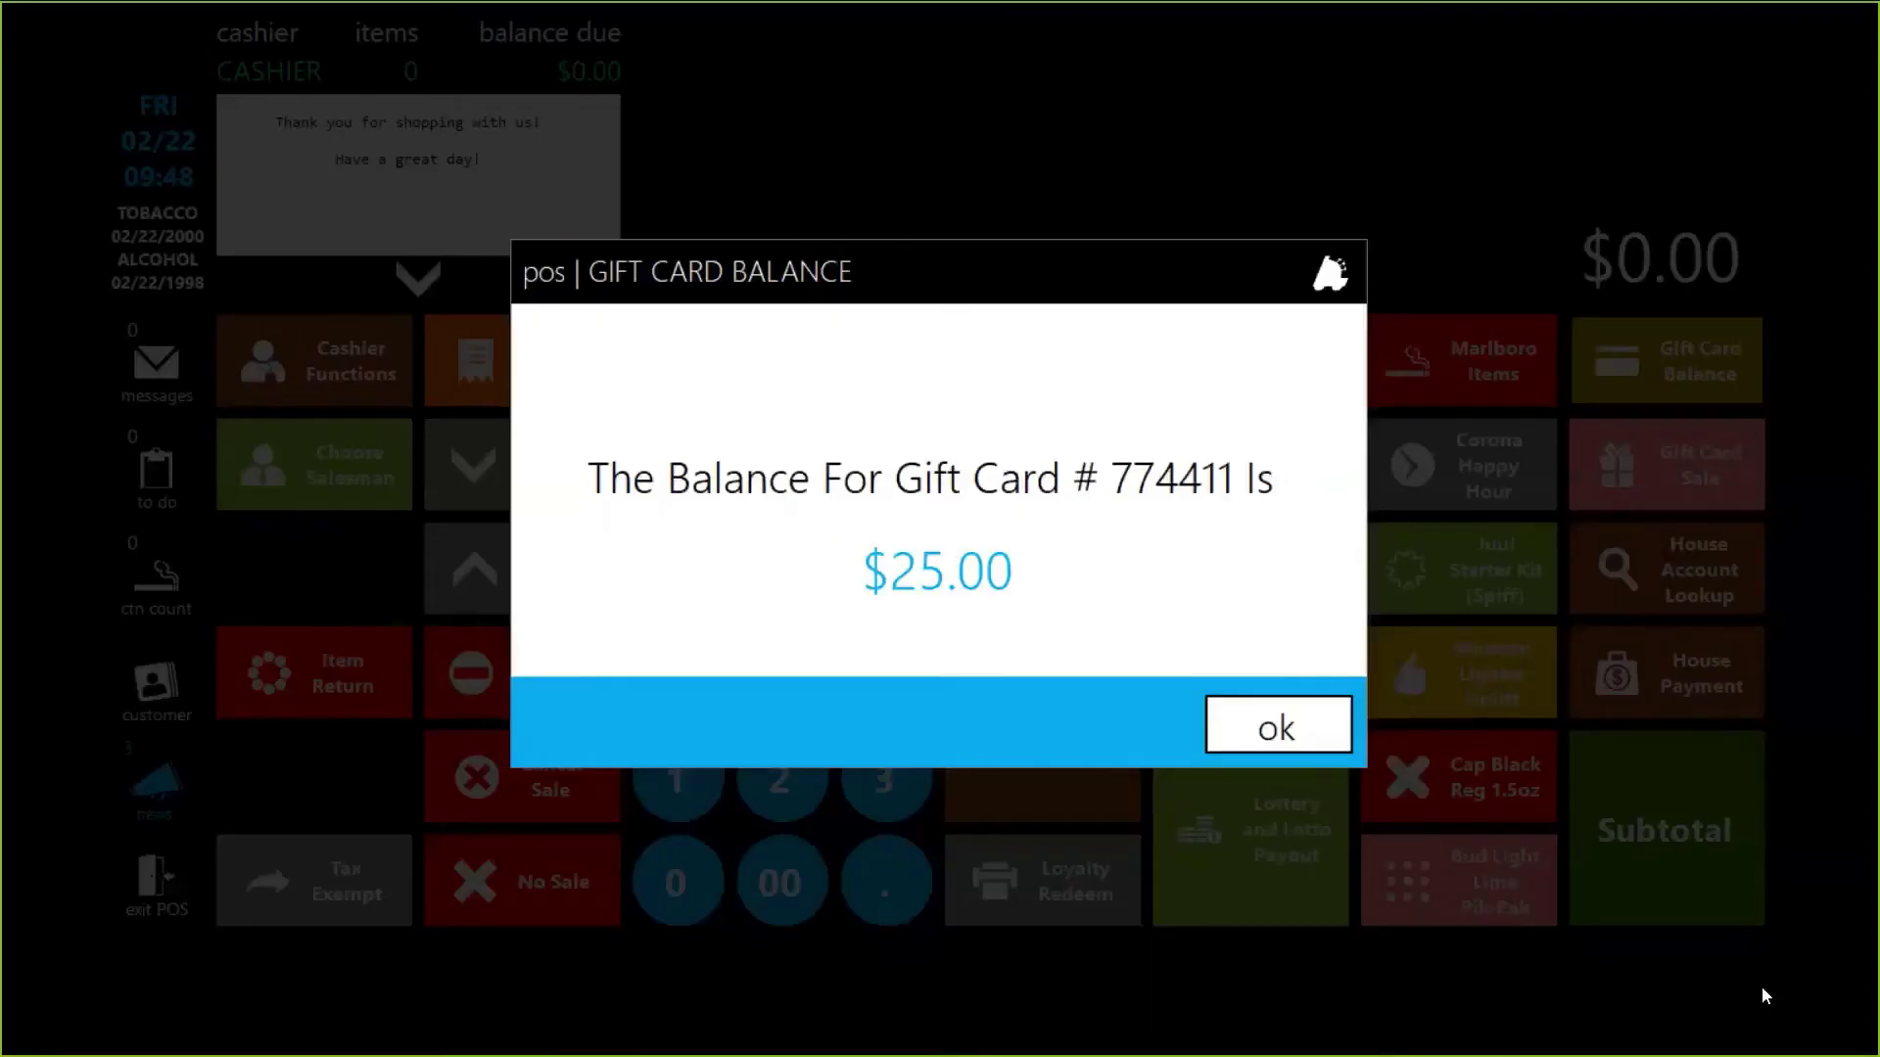
left_click(1306, 732)
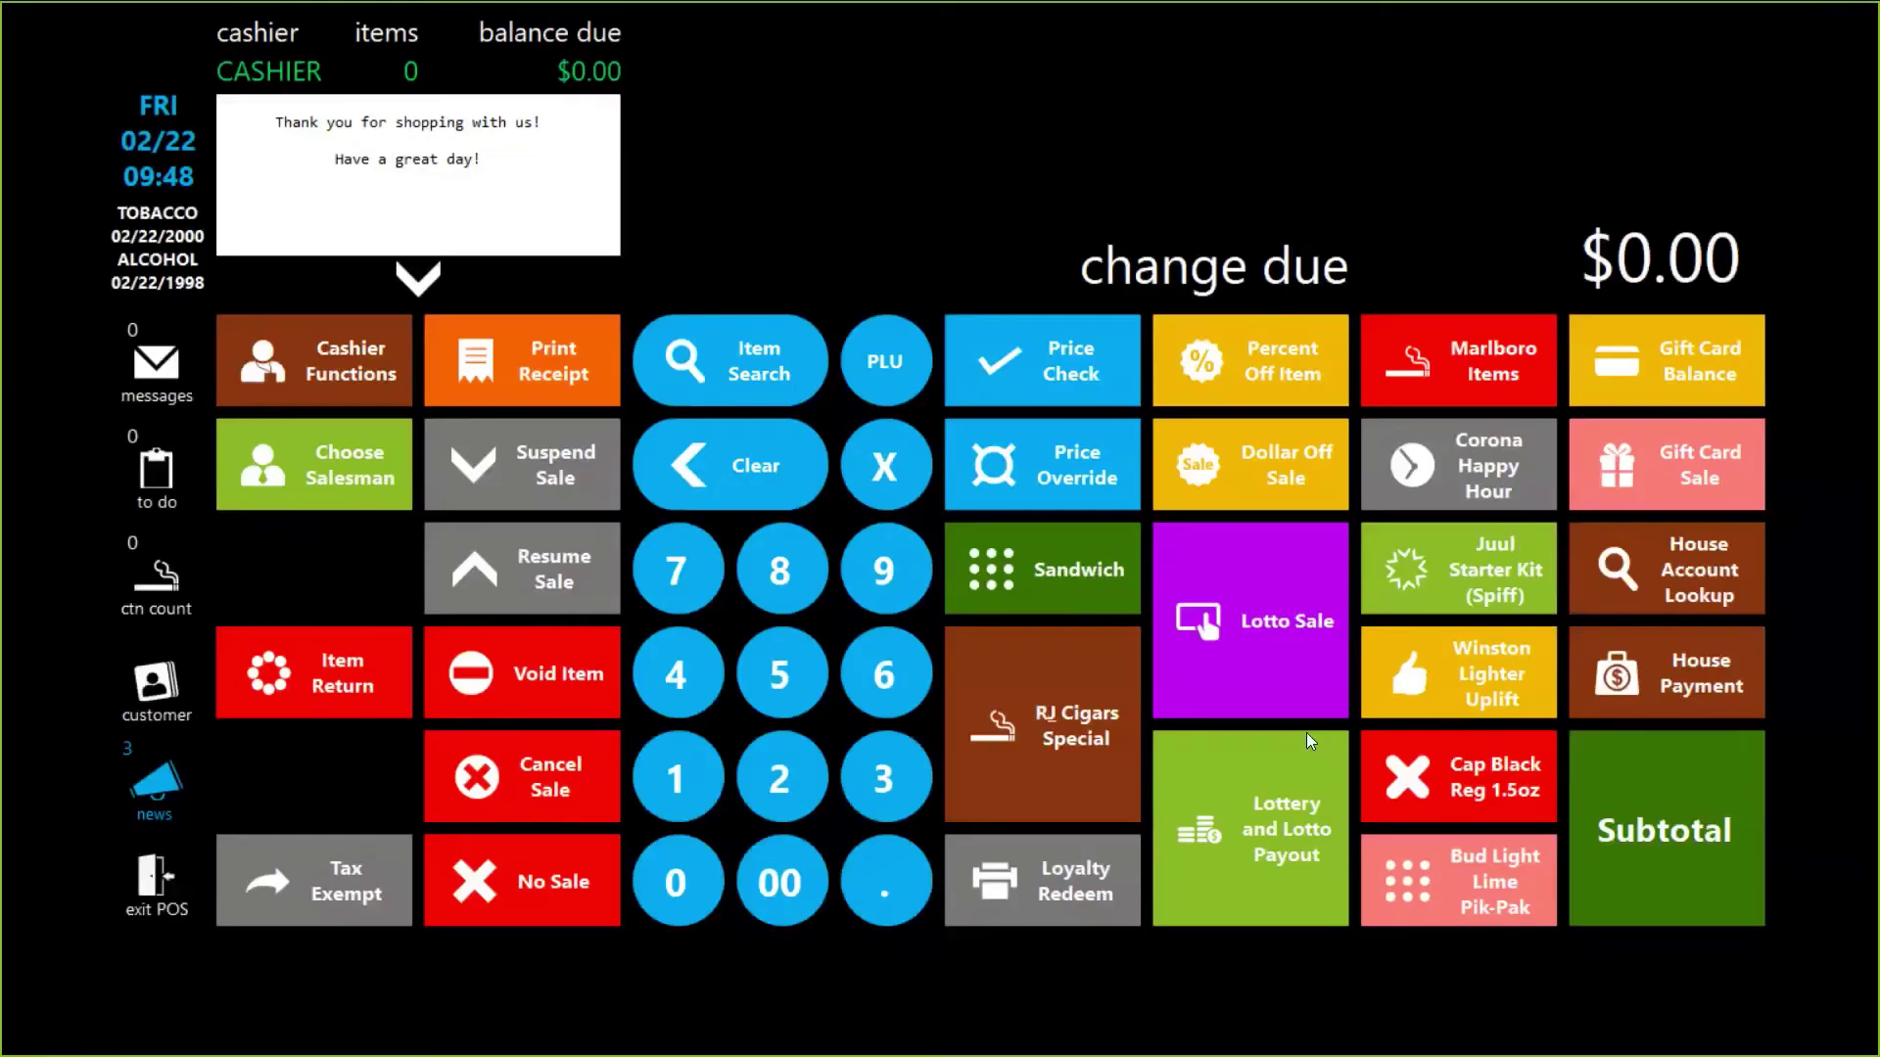
key("alt+Tab")
Step: Filter history to card 774411 to find the $25.00 Add To Card entry, then launch a second Director instance
left_click(311, 107)
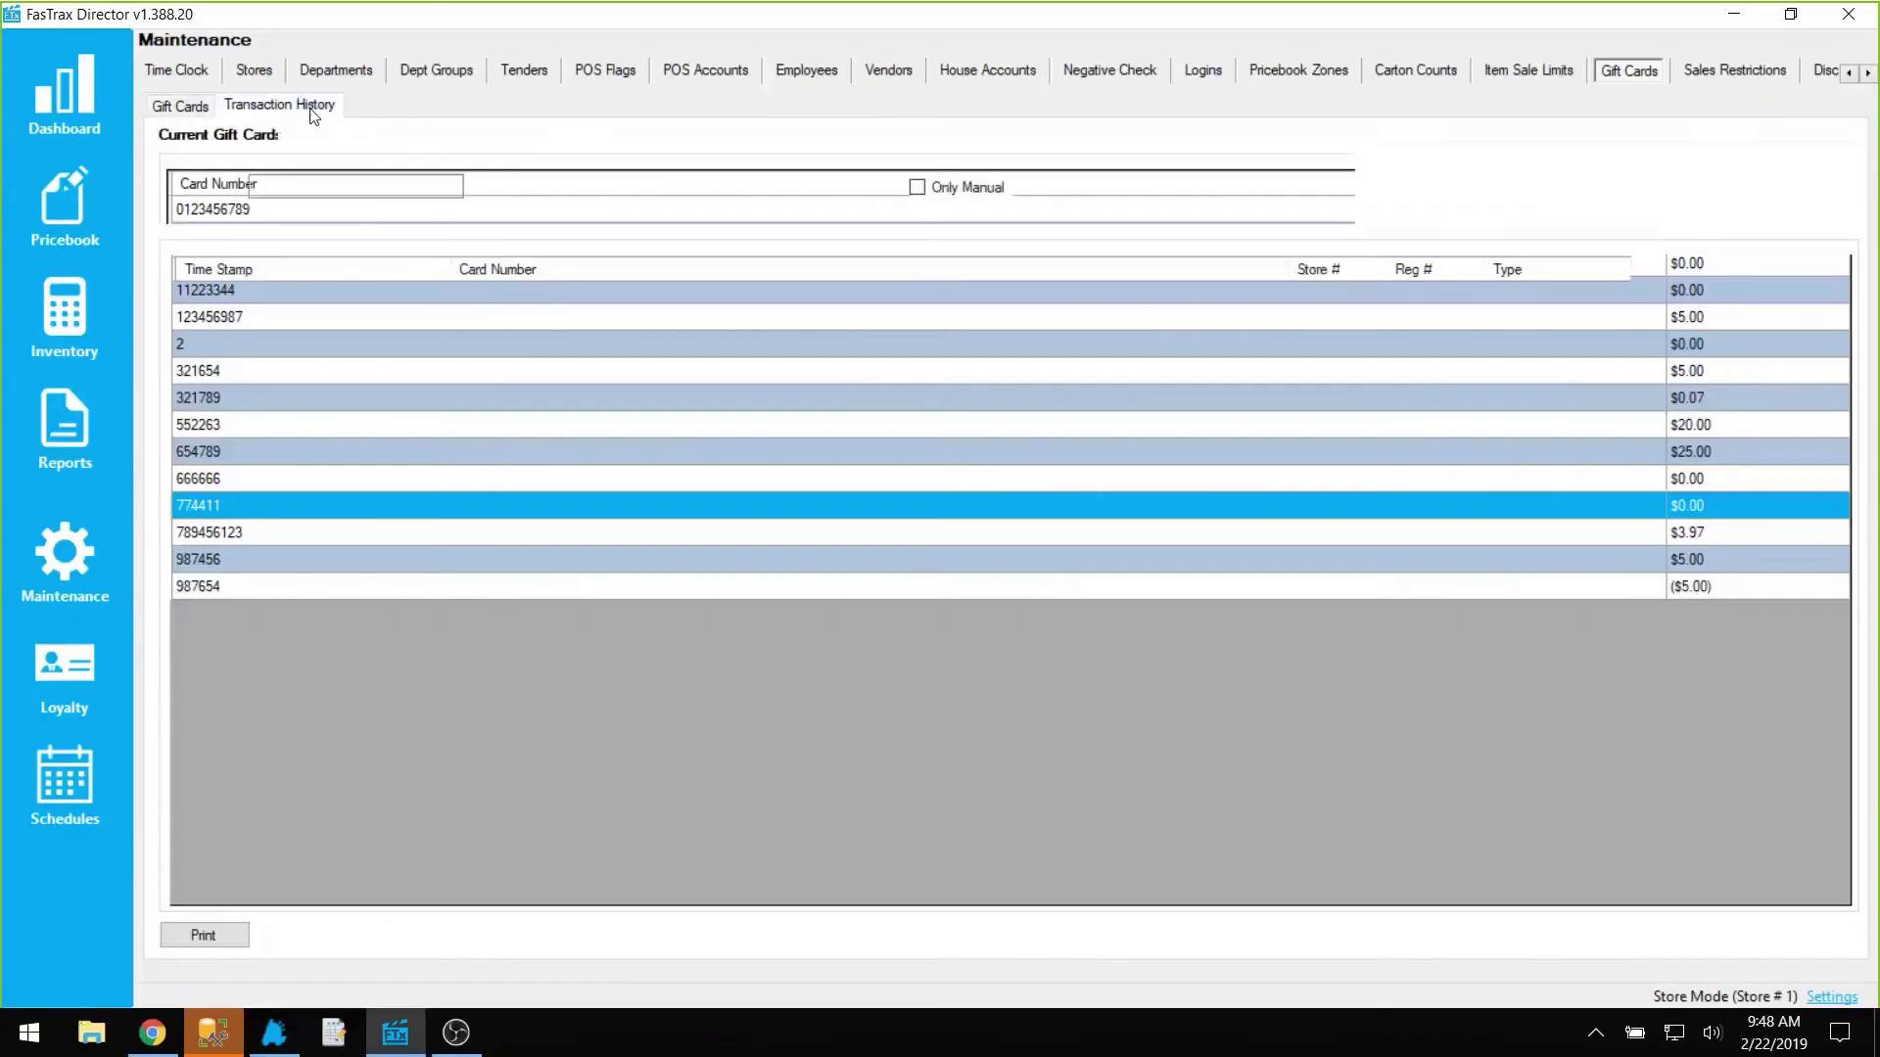
left_click(323, 186)
type("7")
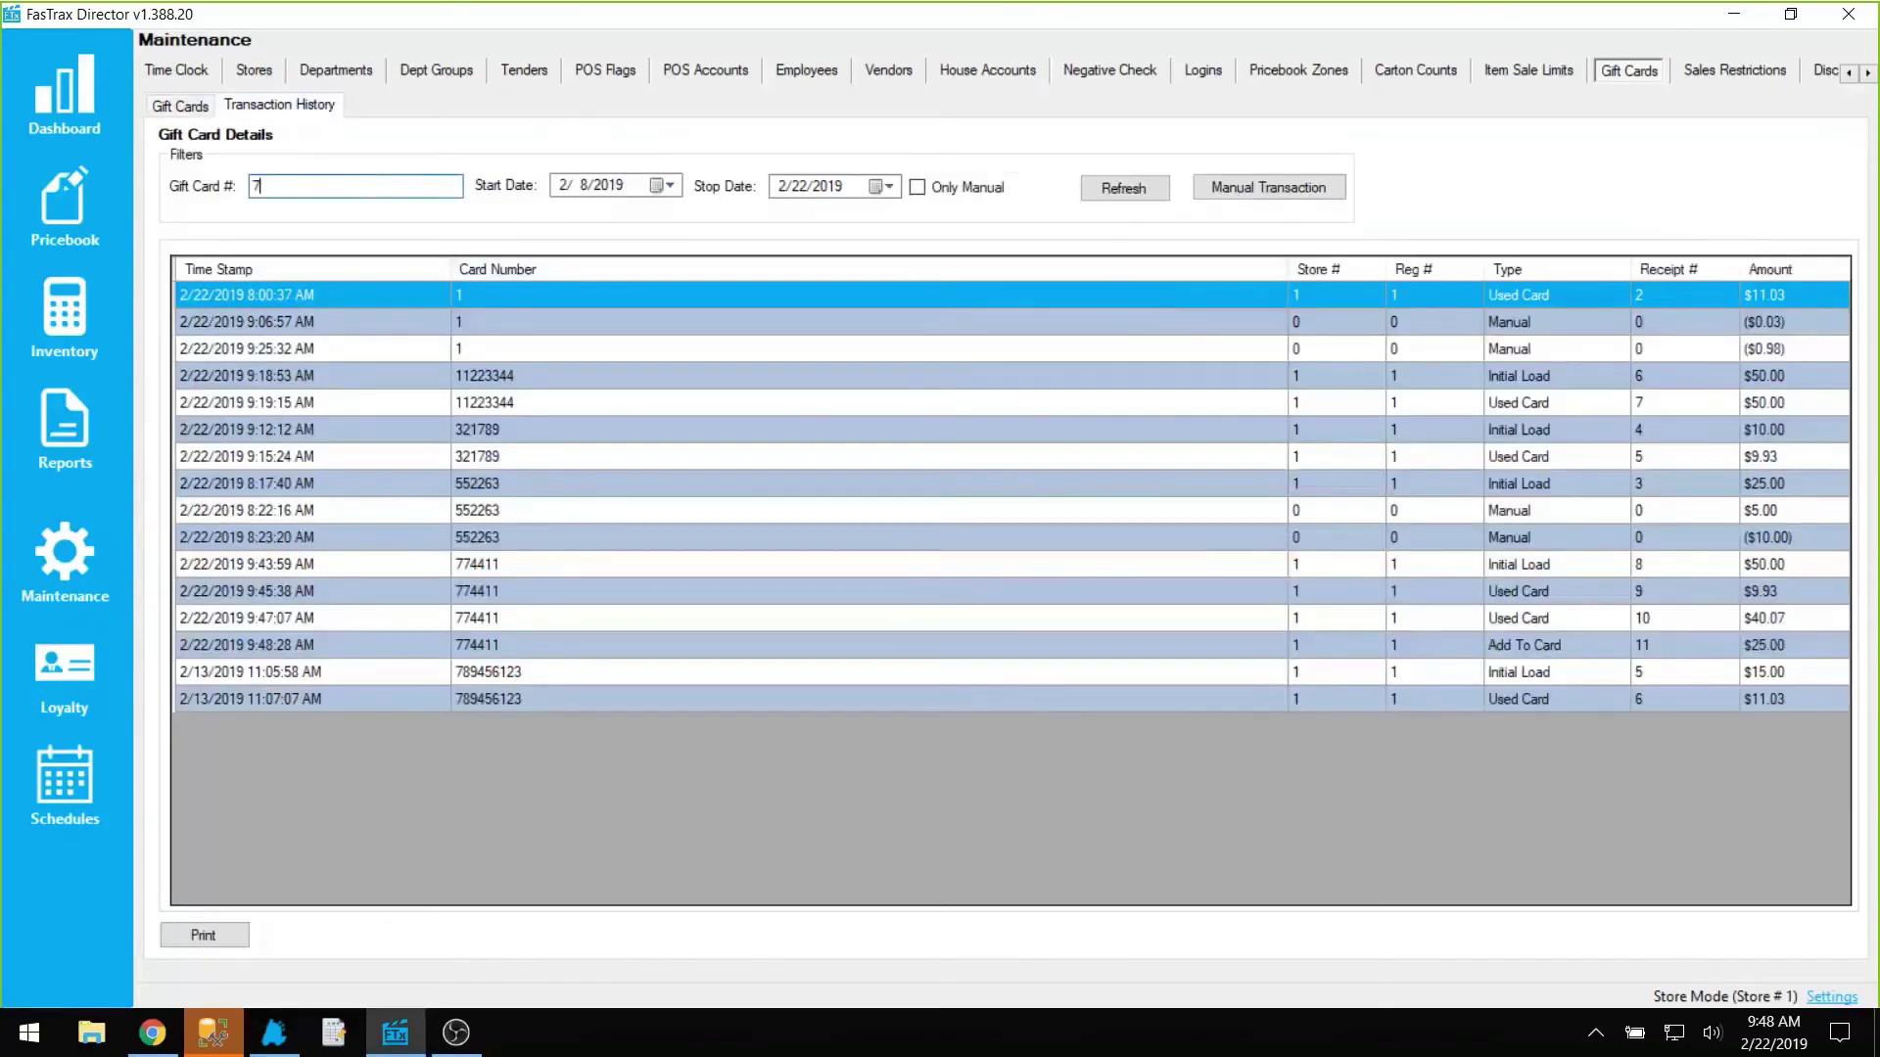
type("74411")
left_click(1131, 201)
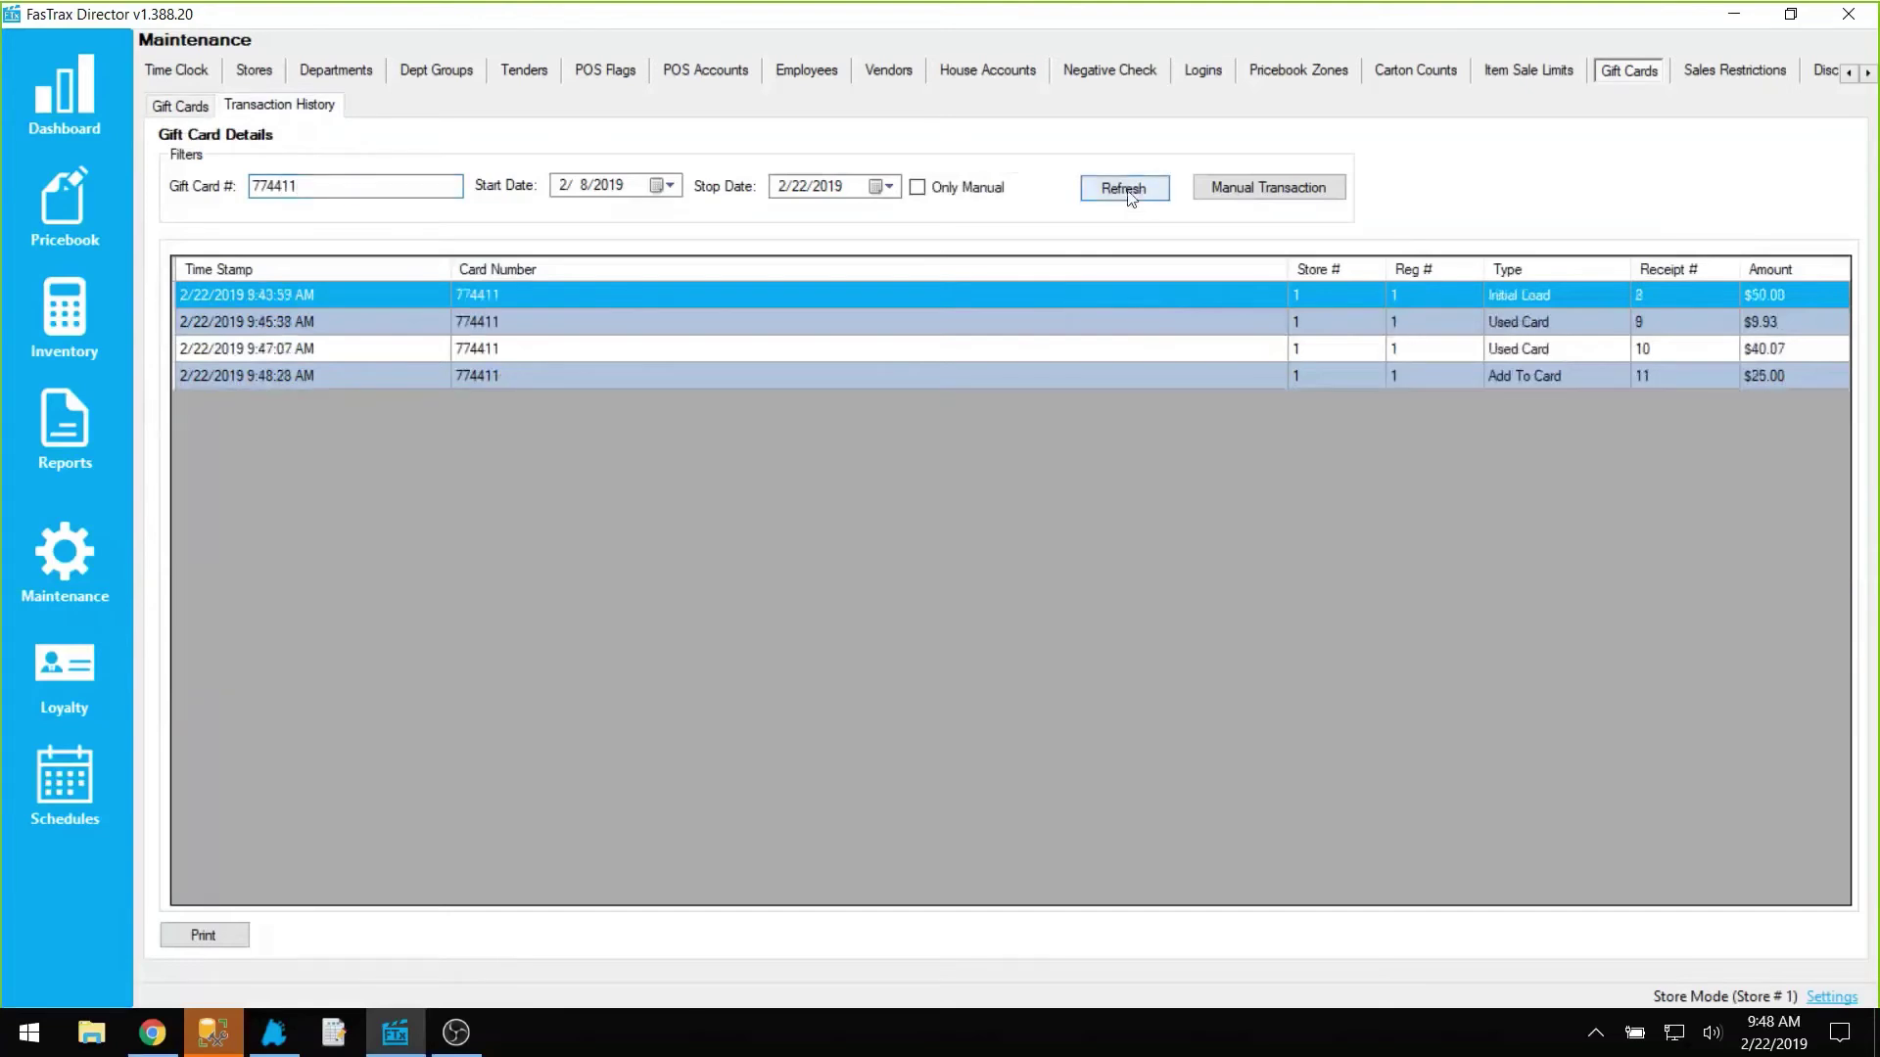
left_click(815, 387)
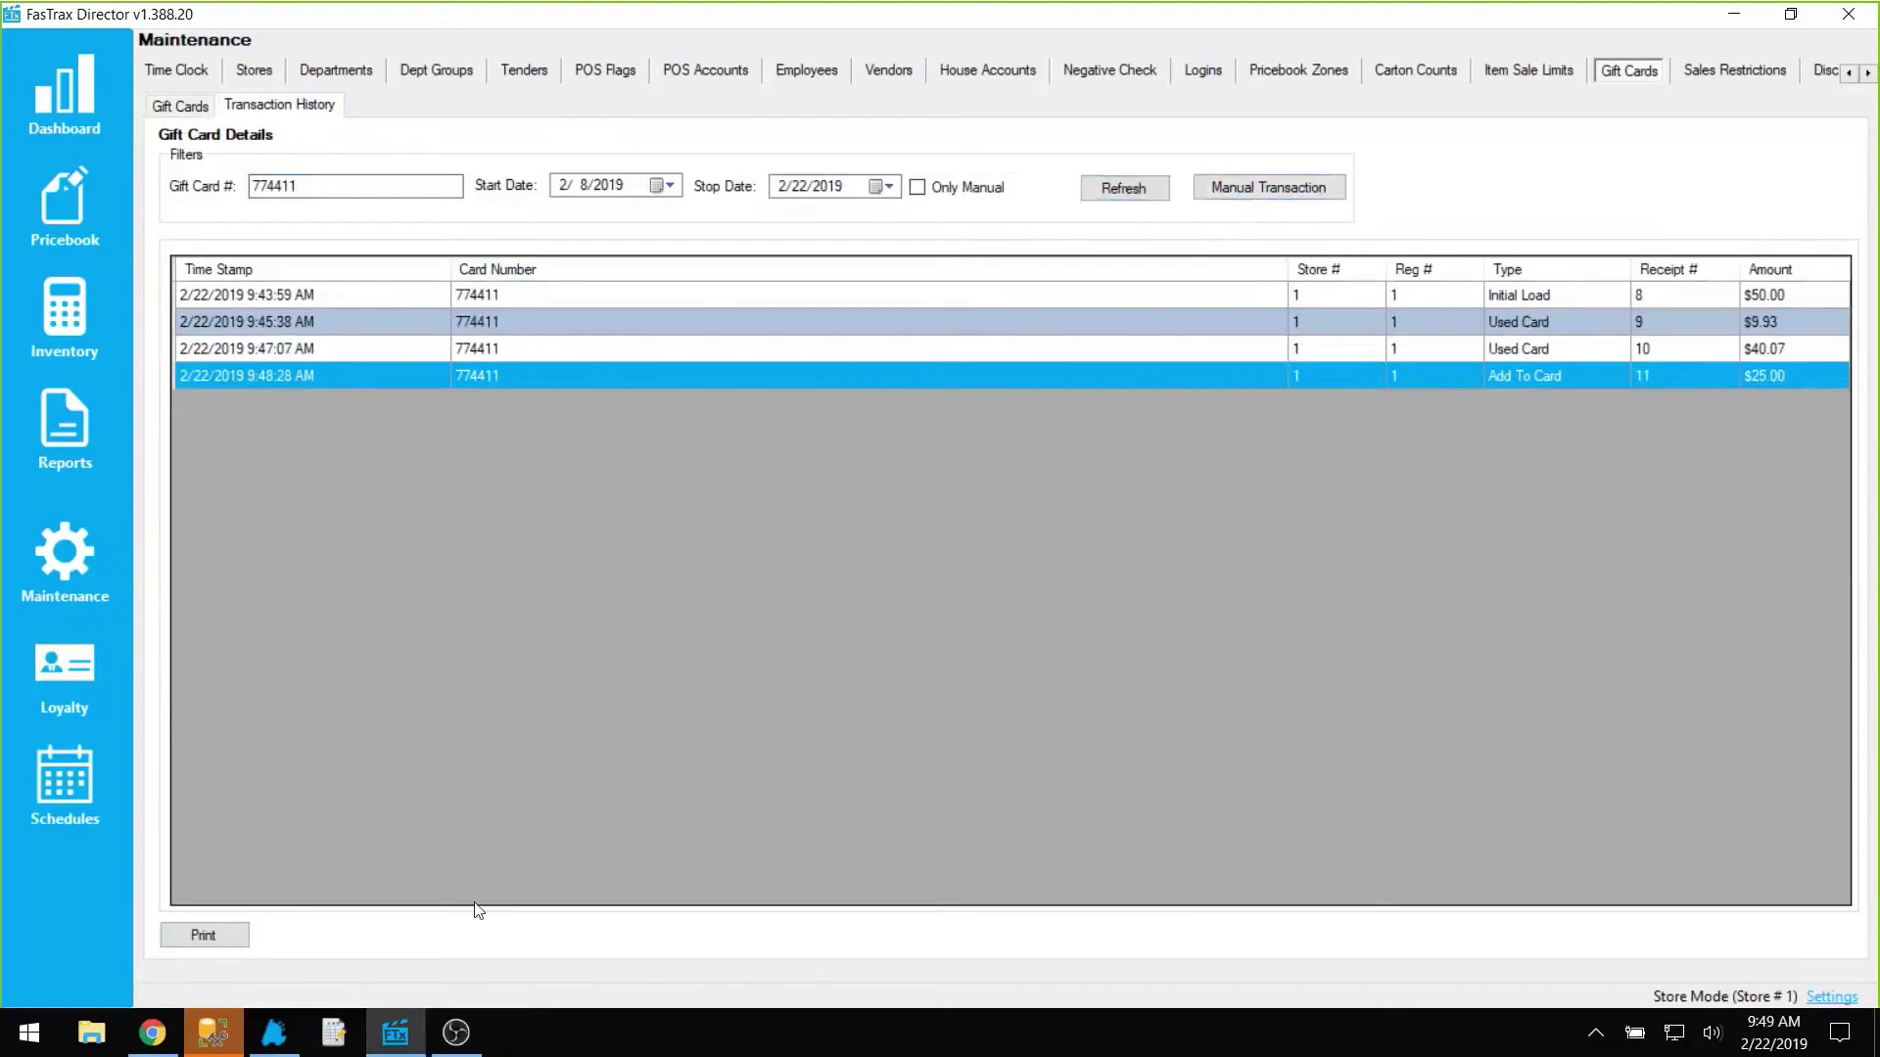
right_click(394, 1033)
left_click(394, 916)
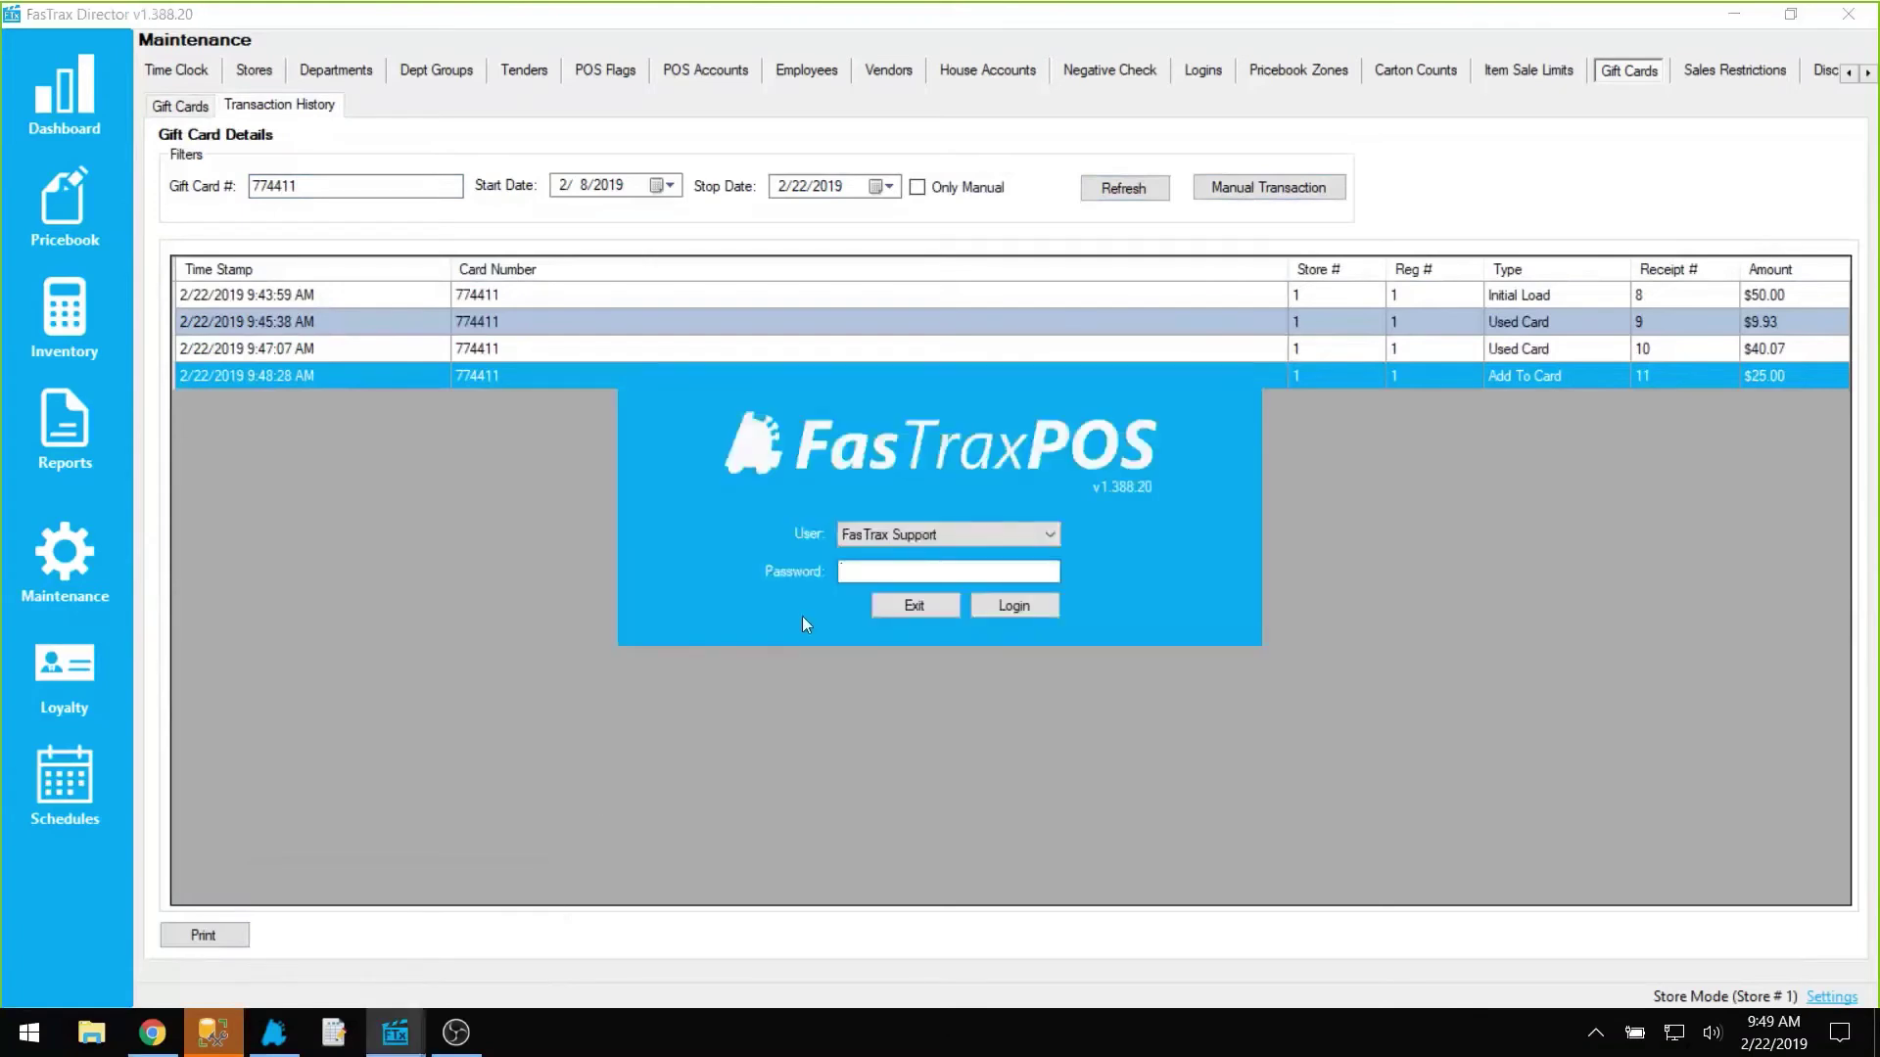
Step: Log in to the new Director window as the default user
left_click(870, 538)
left_click(862, 556)
left_click(964, 569)
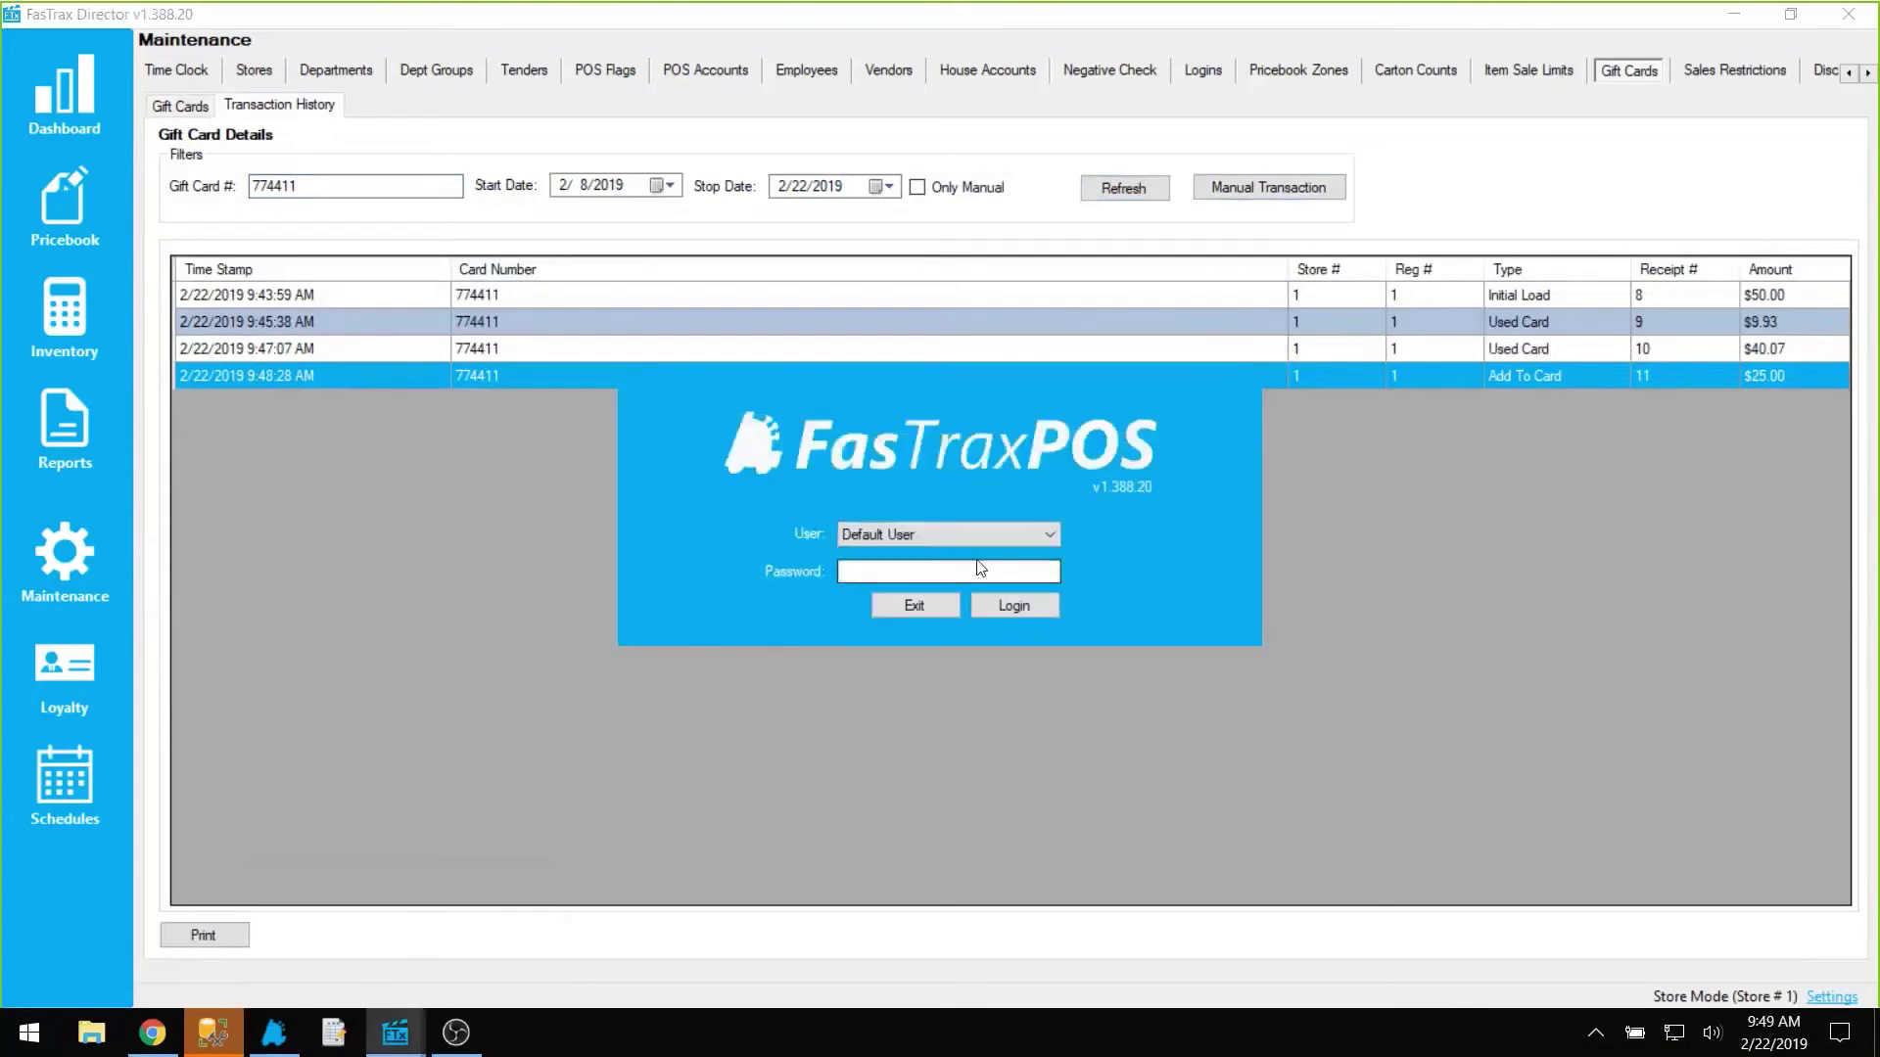
key("Return")
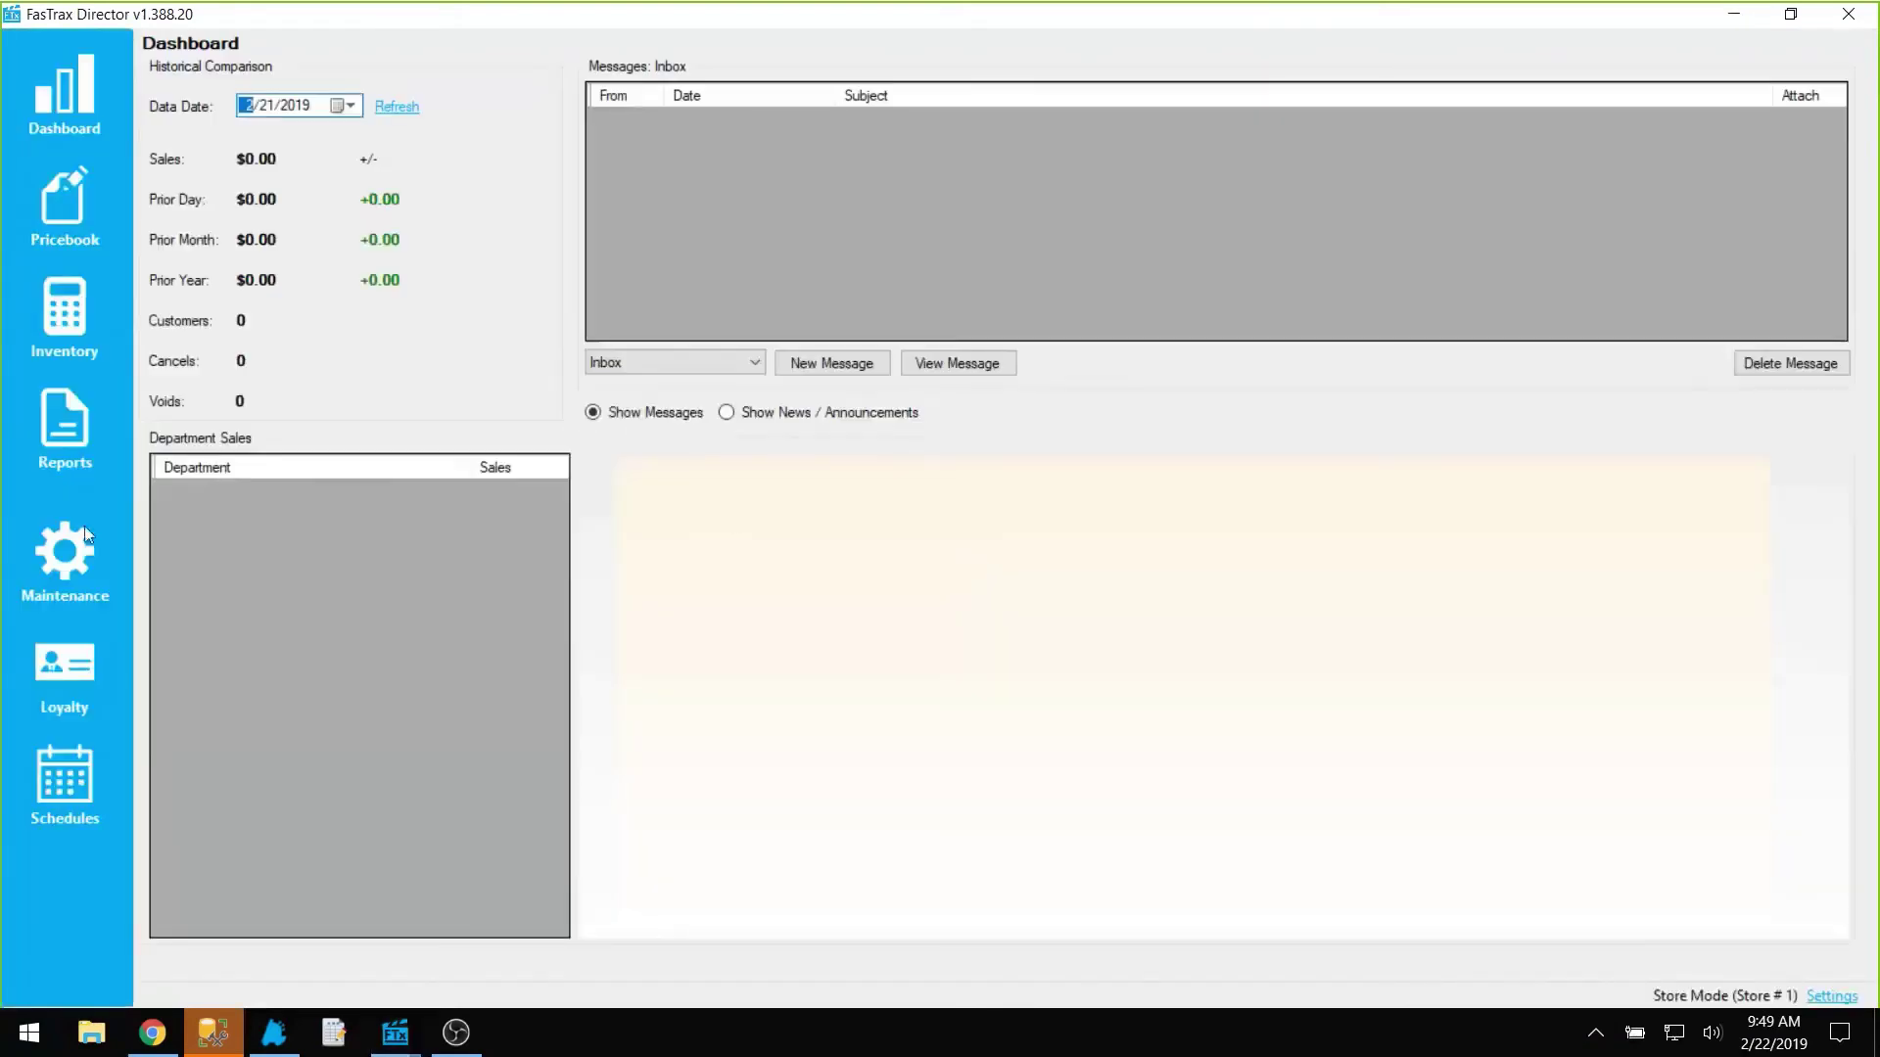
Step: Compare the default and support logins' permissions, noting Allow Manual Gift Card is off
left_click(67, 550)
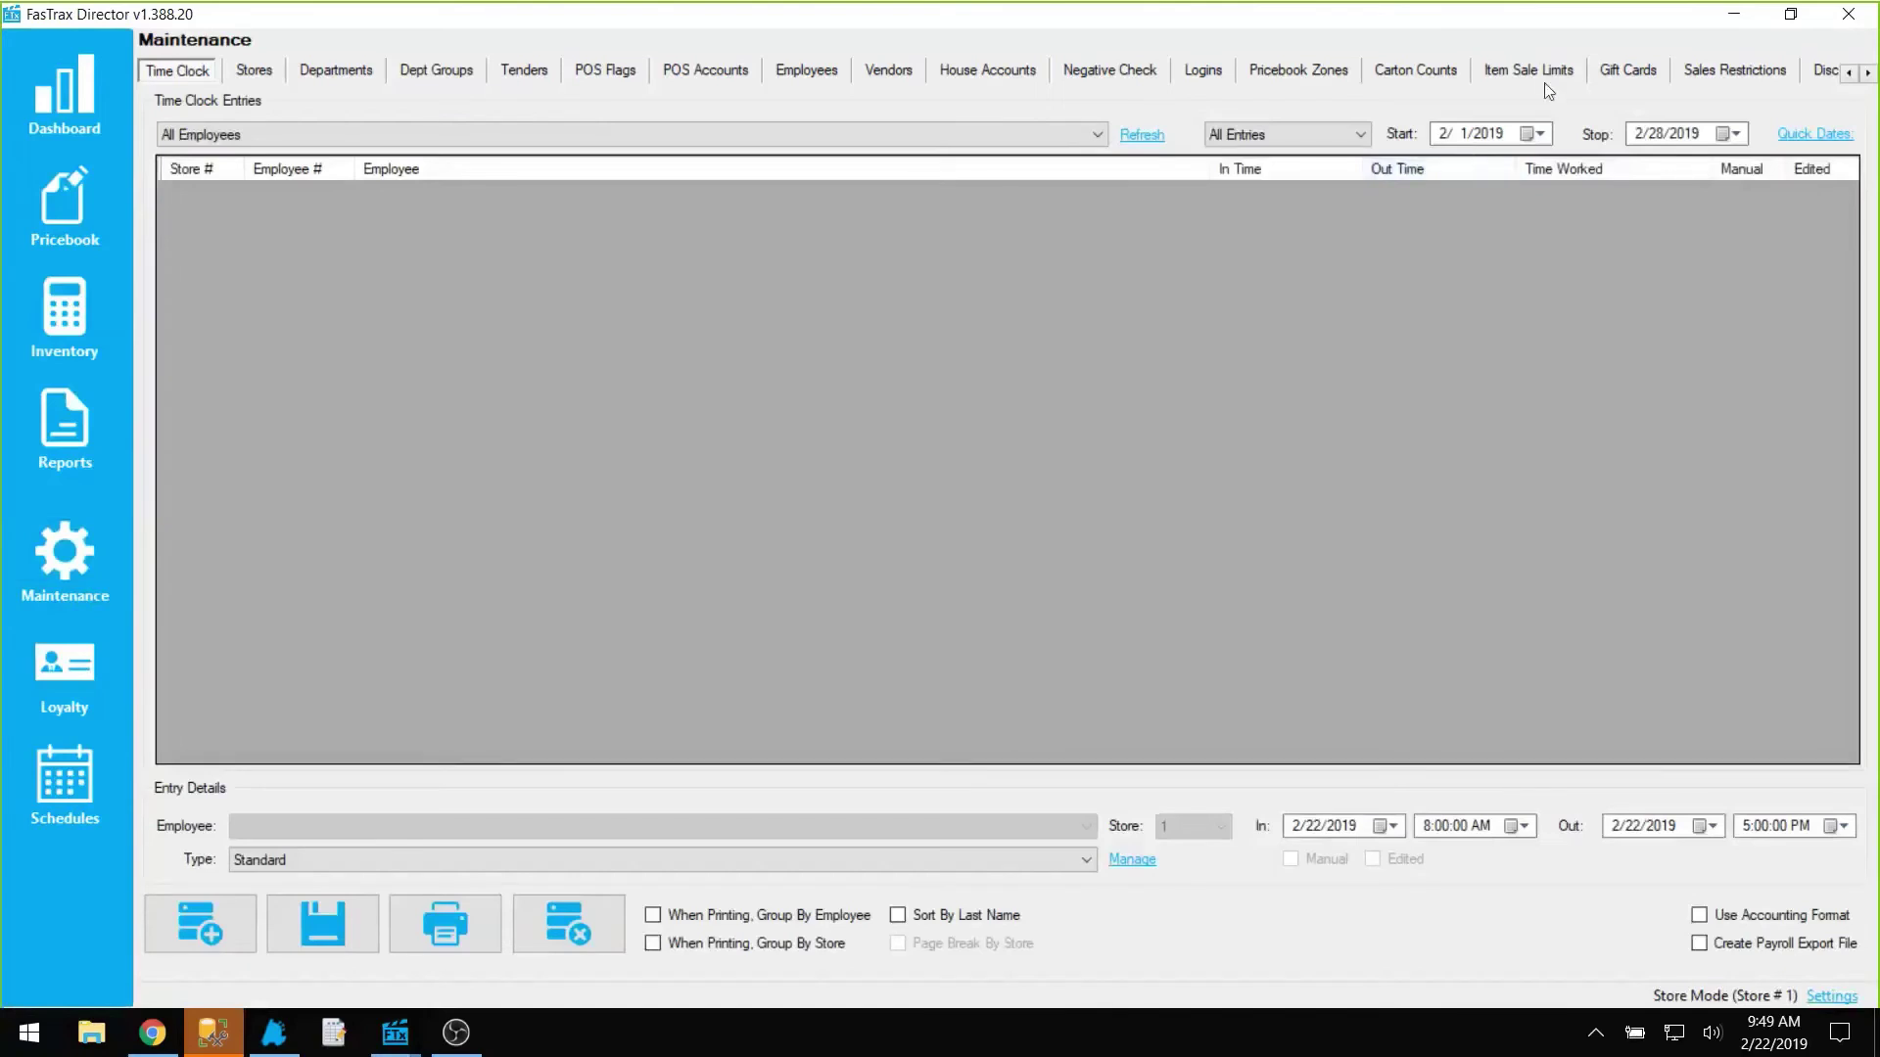
left_click(1631, 76)
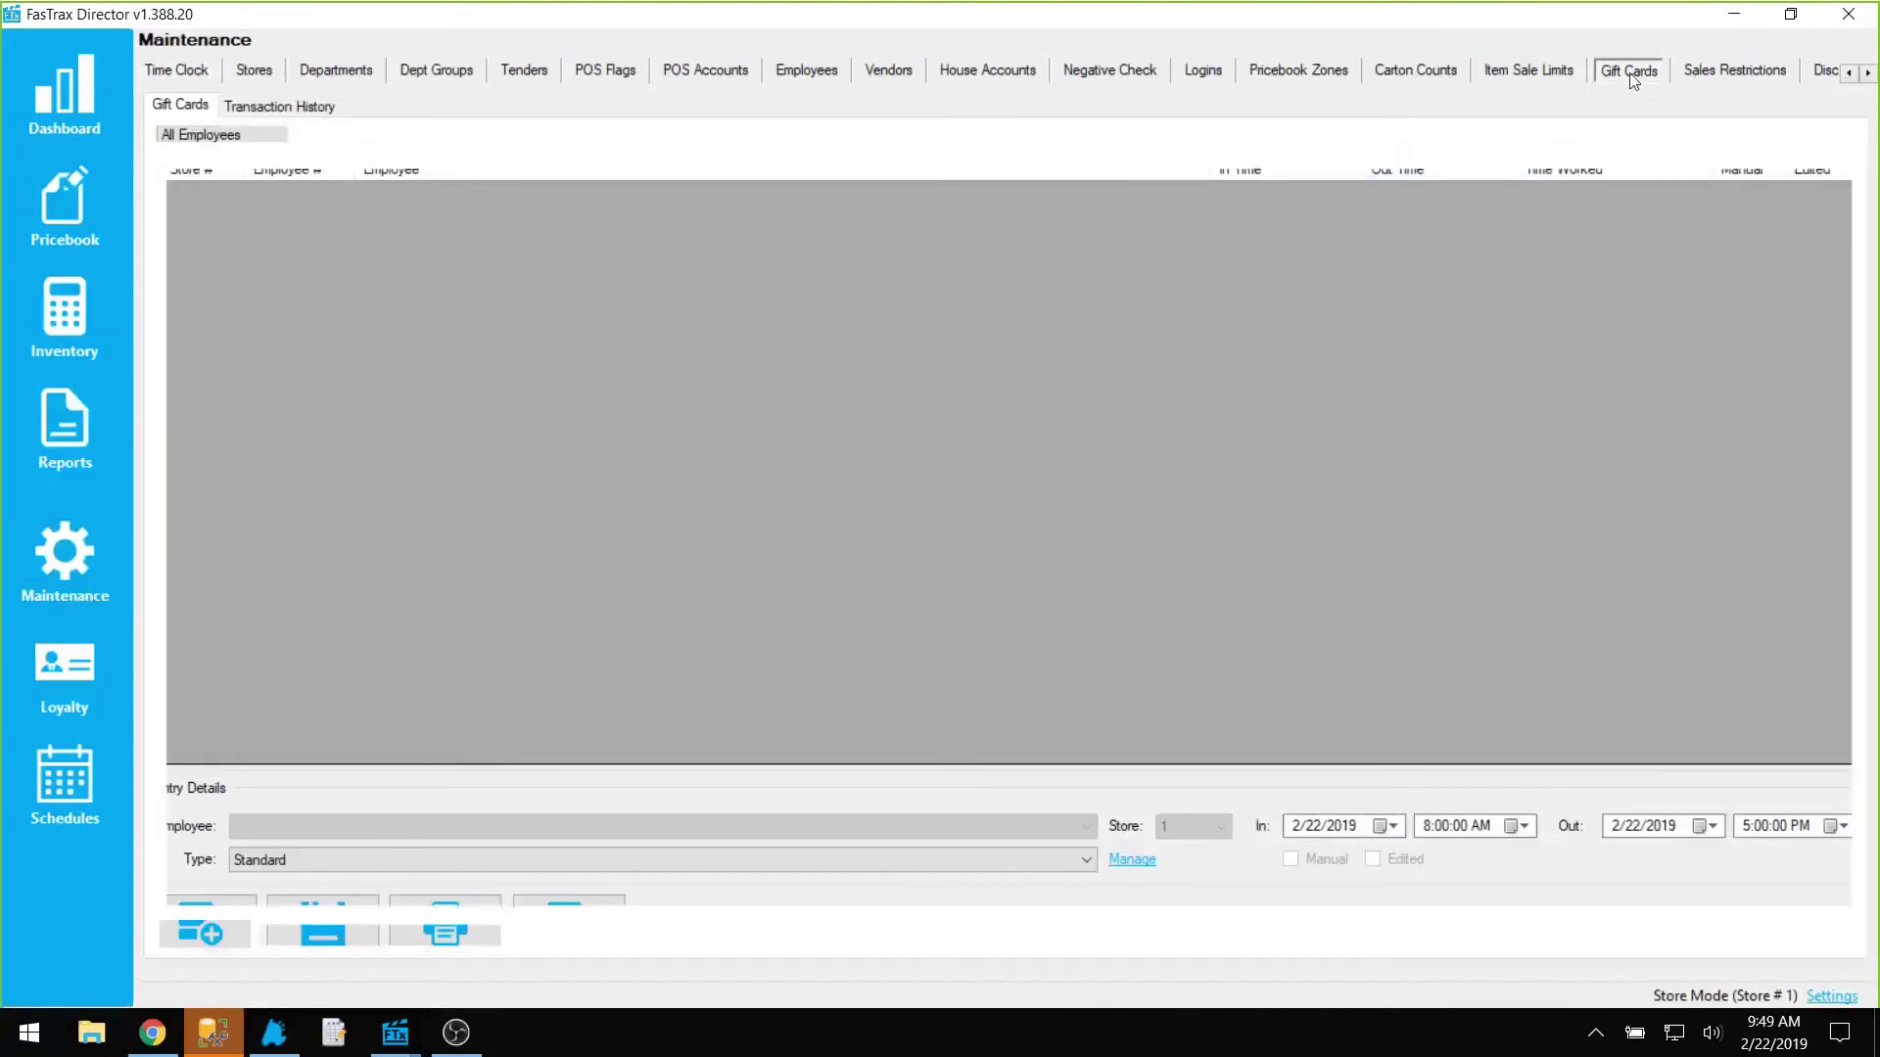
left_click(278, 105)
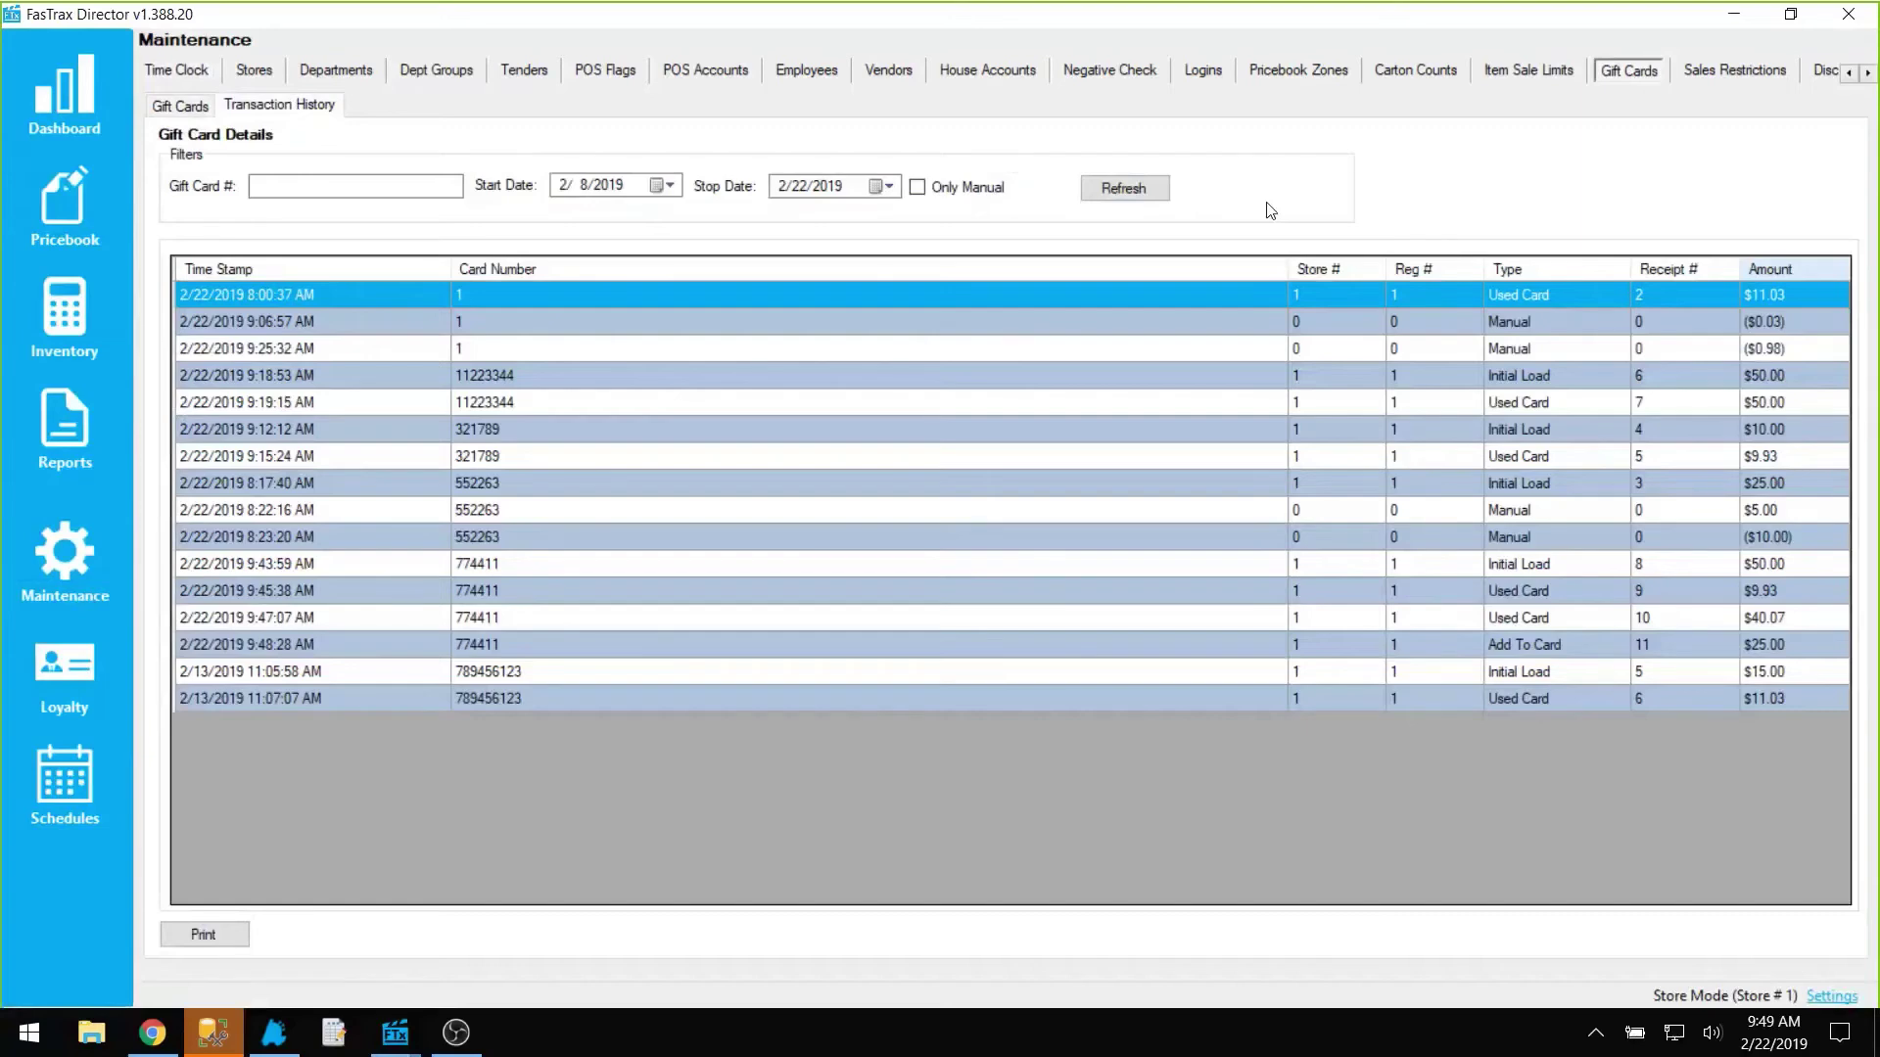
left_click(1210, 73)
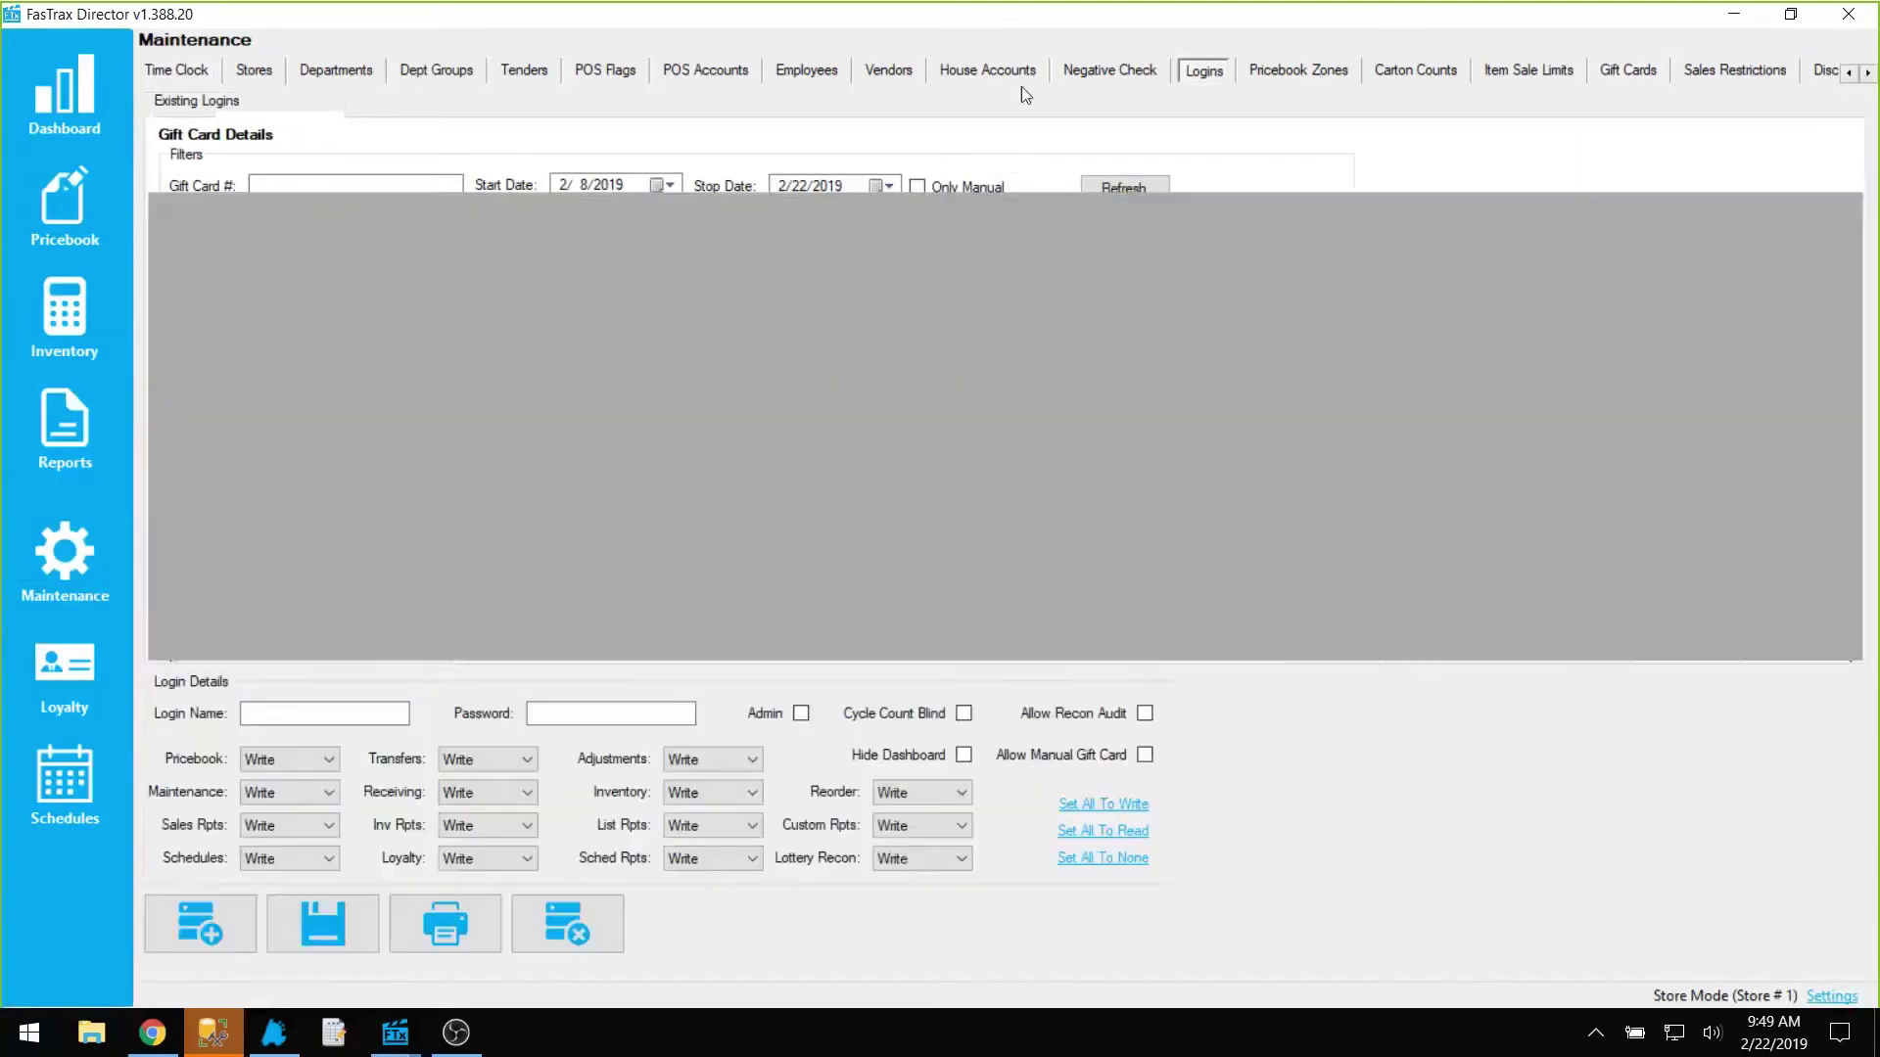
left_click(221, 159)
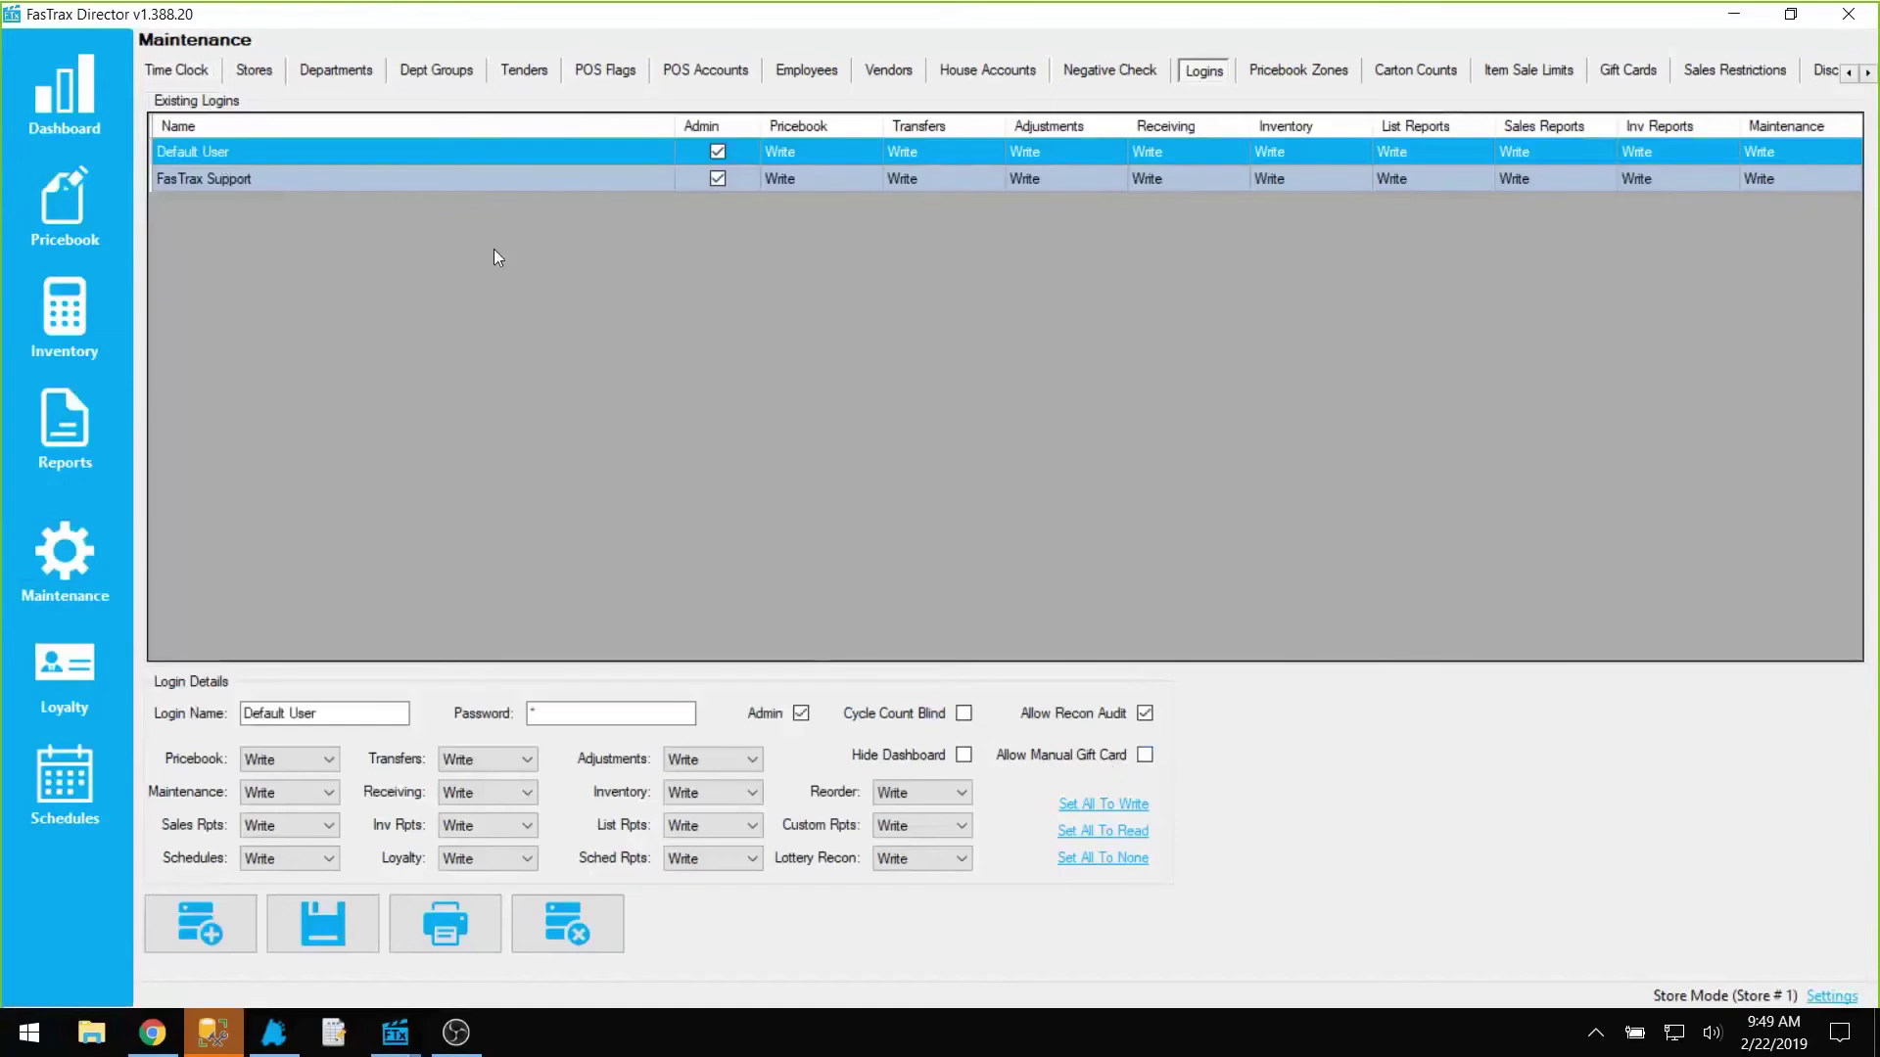
left_click(426, 185)
left_click(409, 152)
left_click(334, 175)
left_click(339, 154)
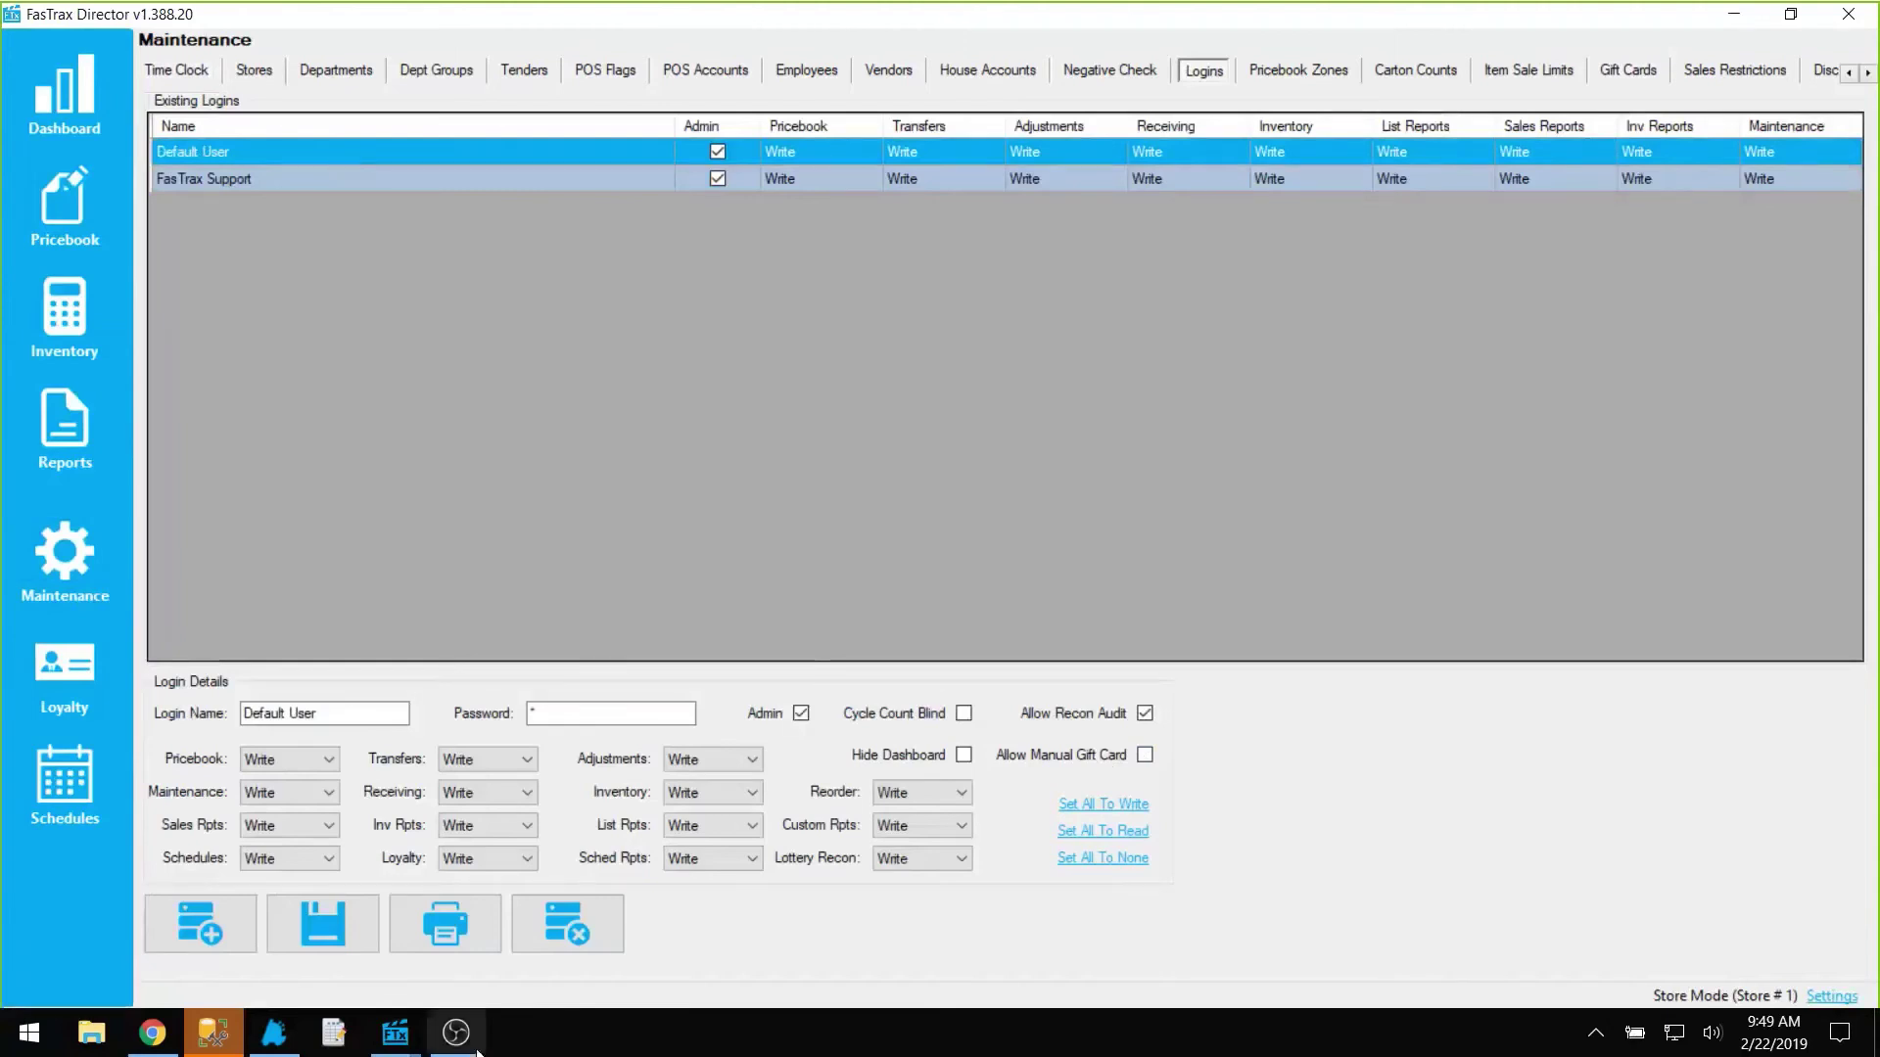
left_click(754, 900)
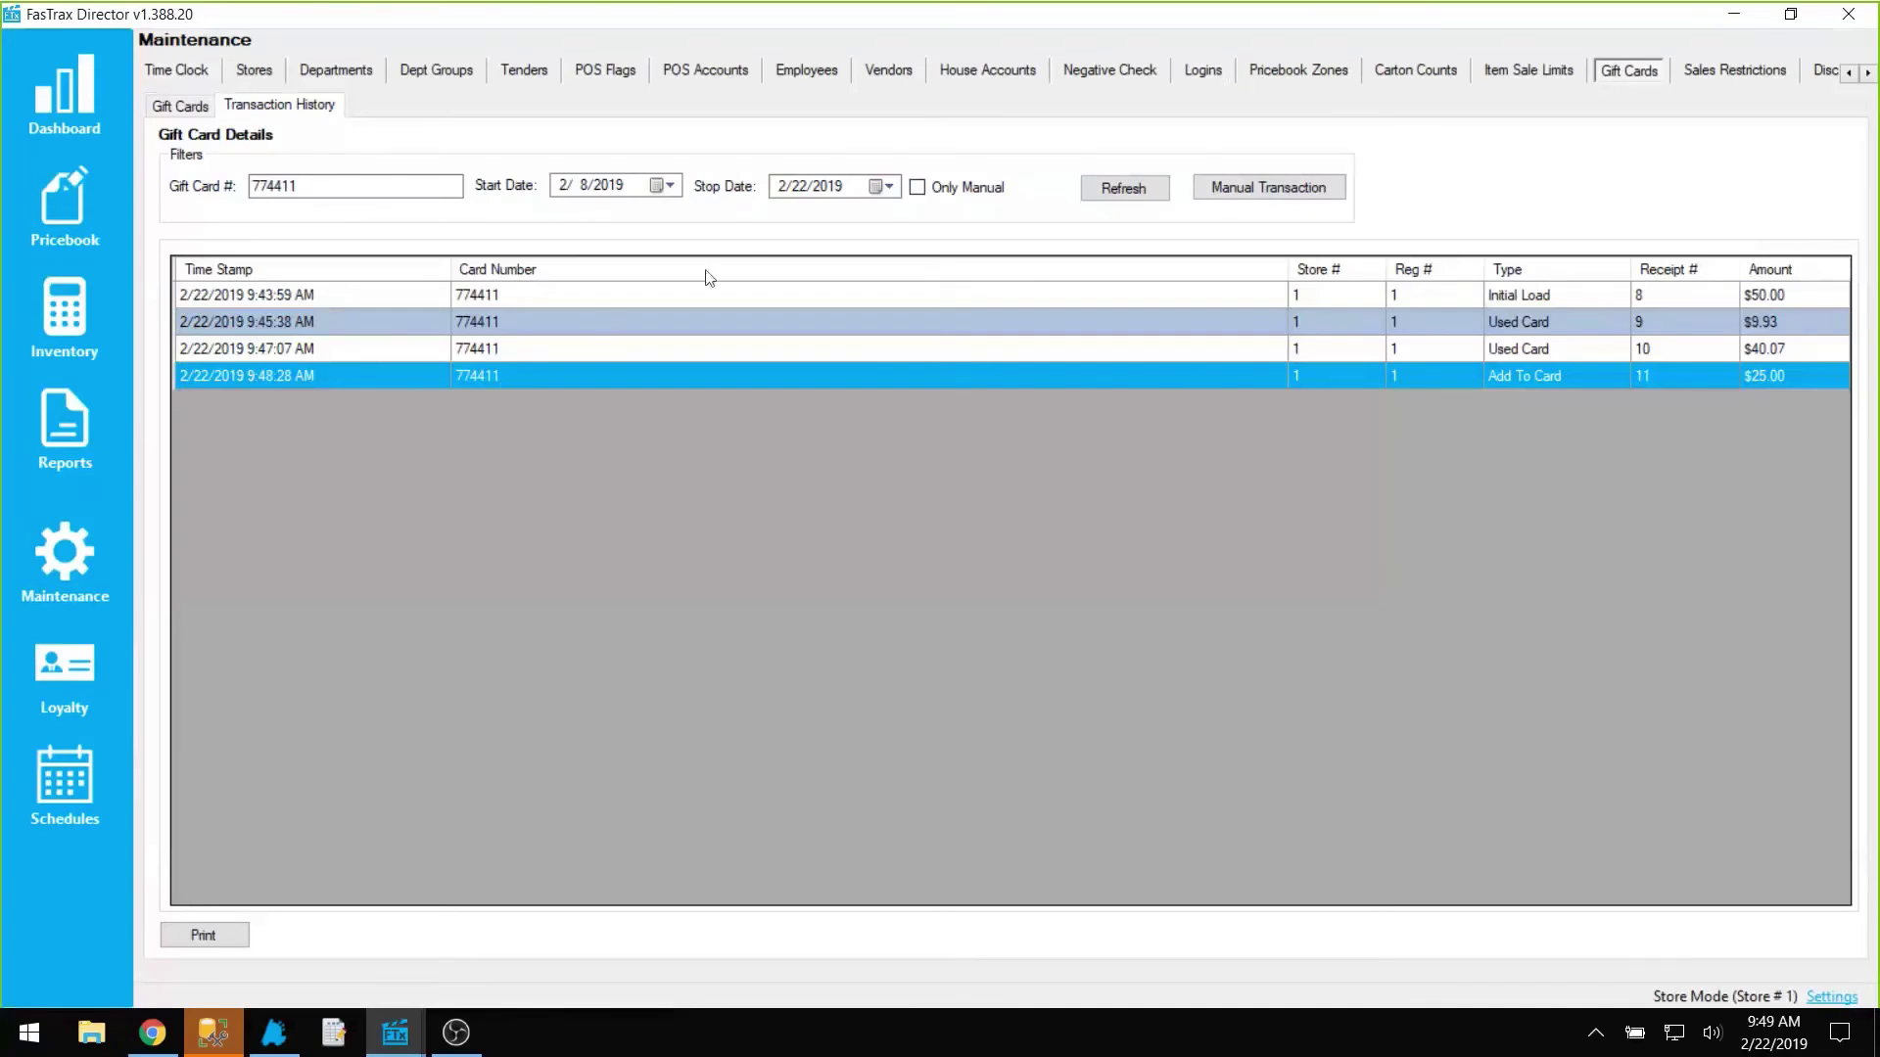
Step: Add a $5.00 manual adjustment to gift card 774411
left_click(1262, 189)
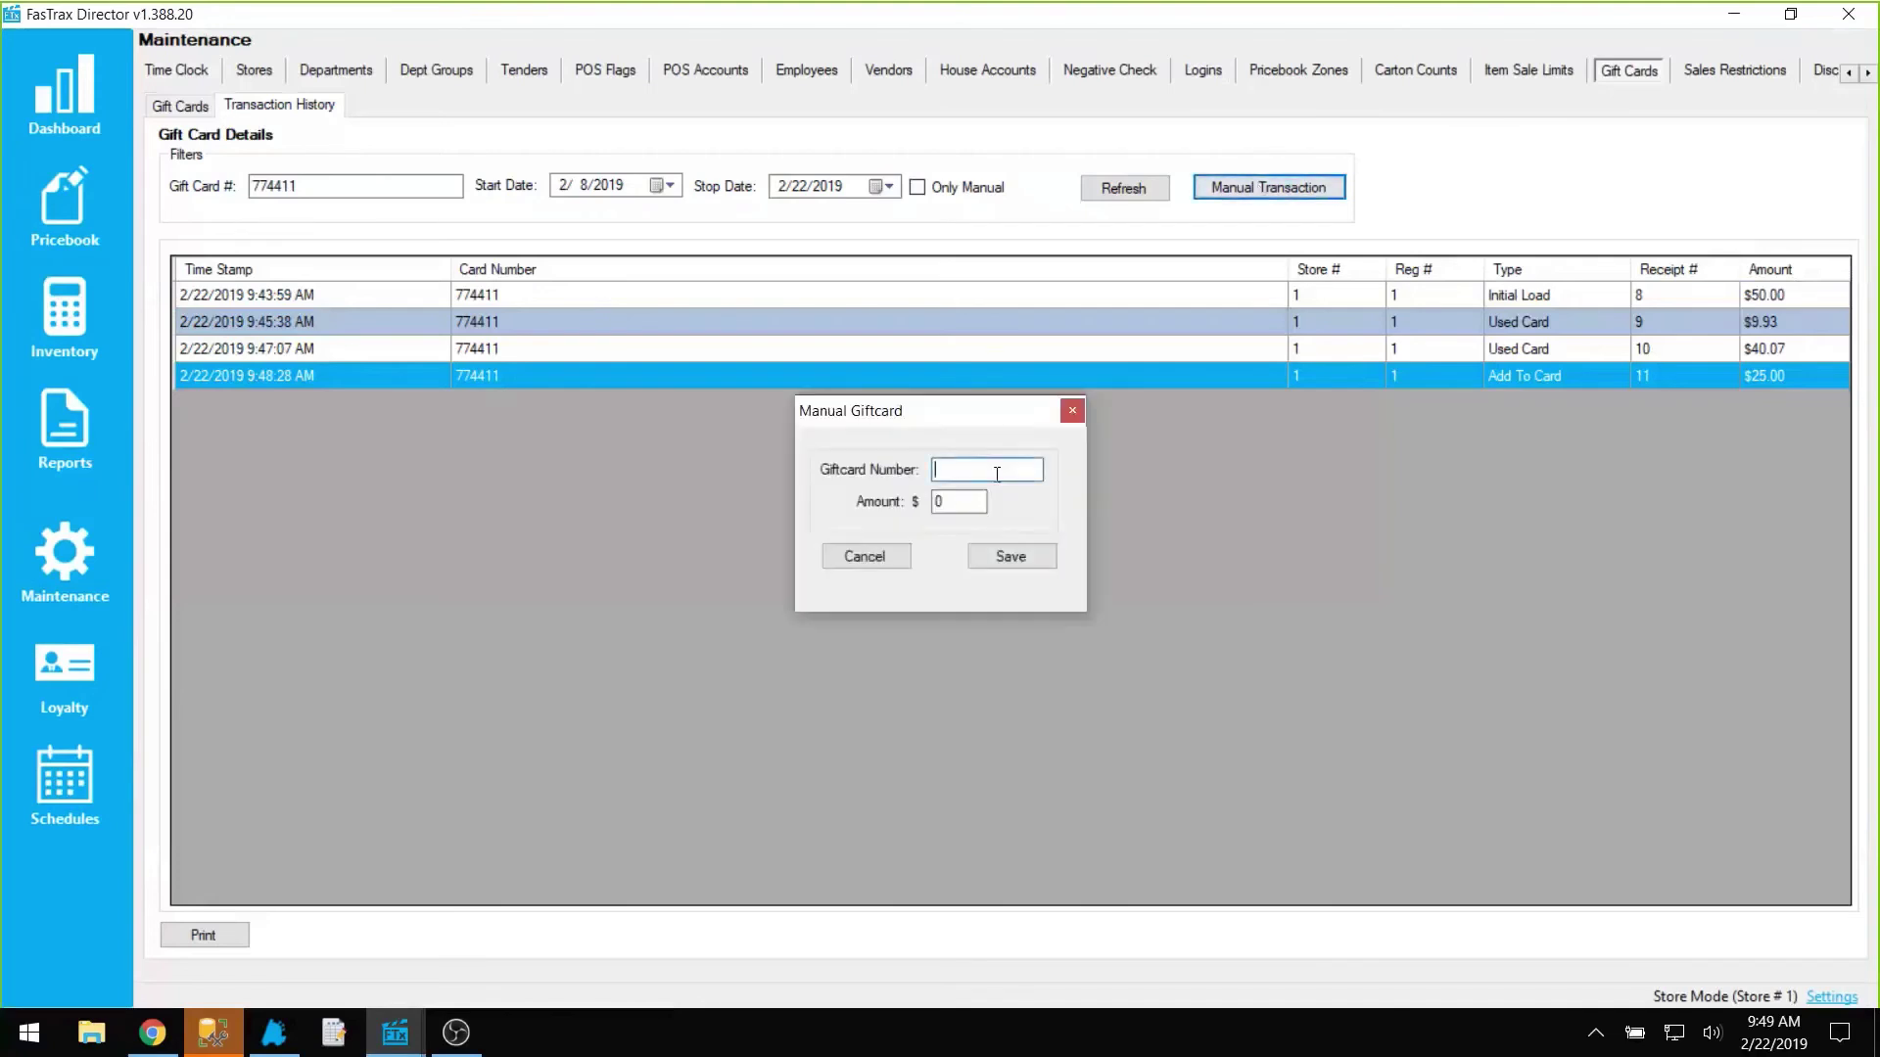
type("774411")
key("Tab")
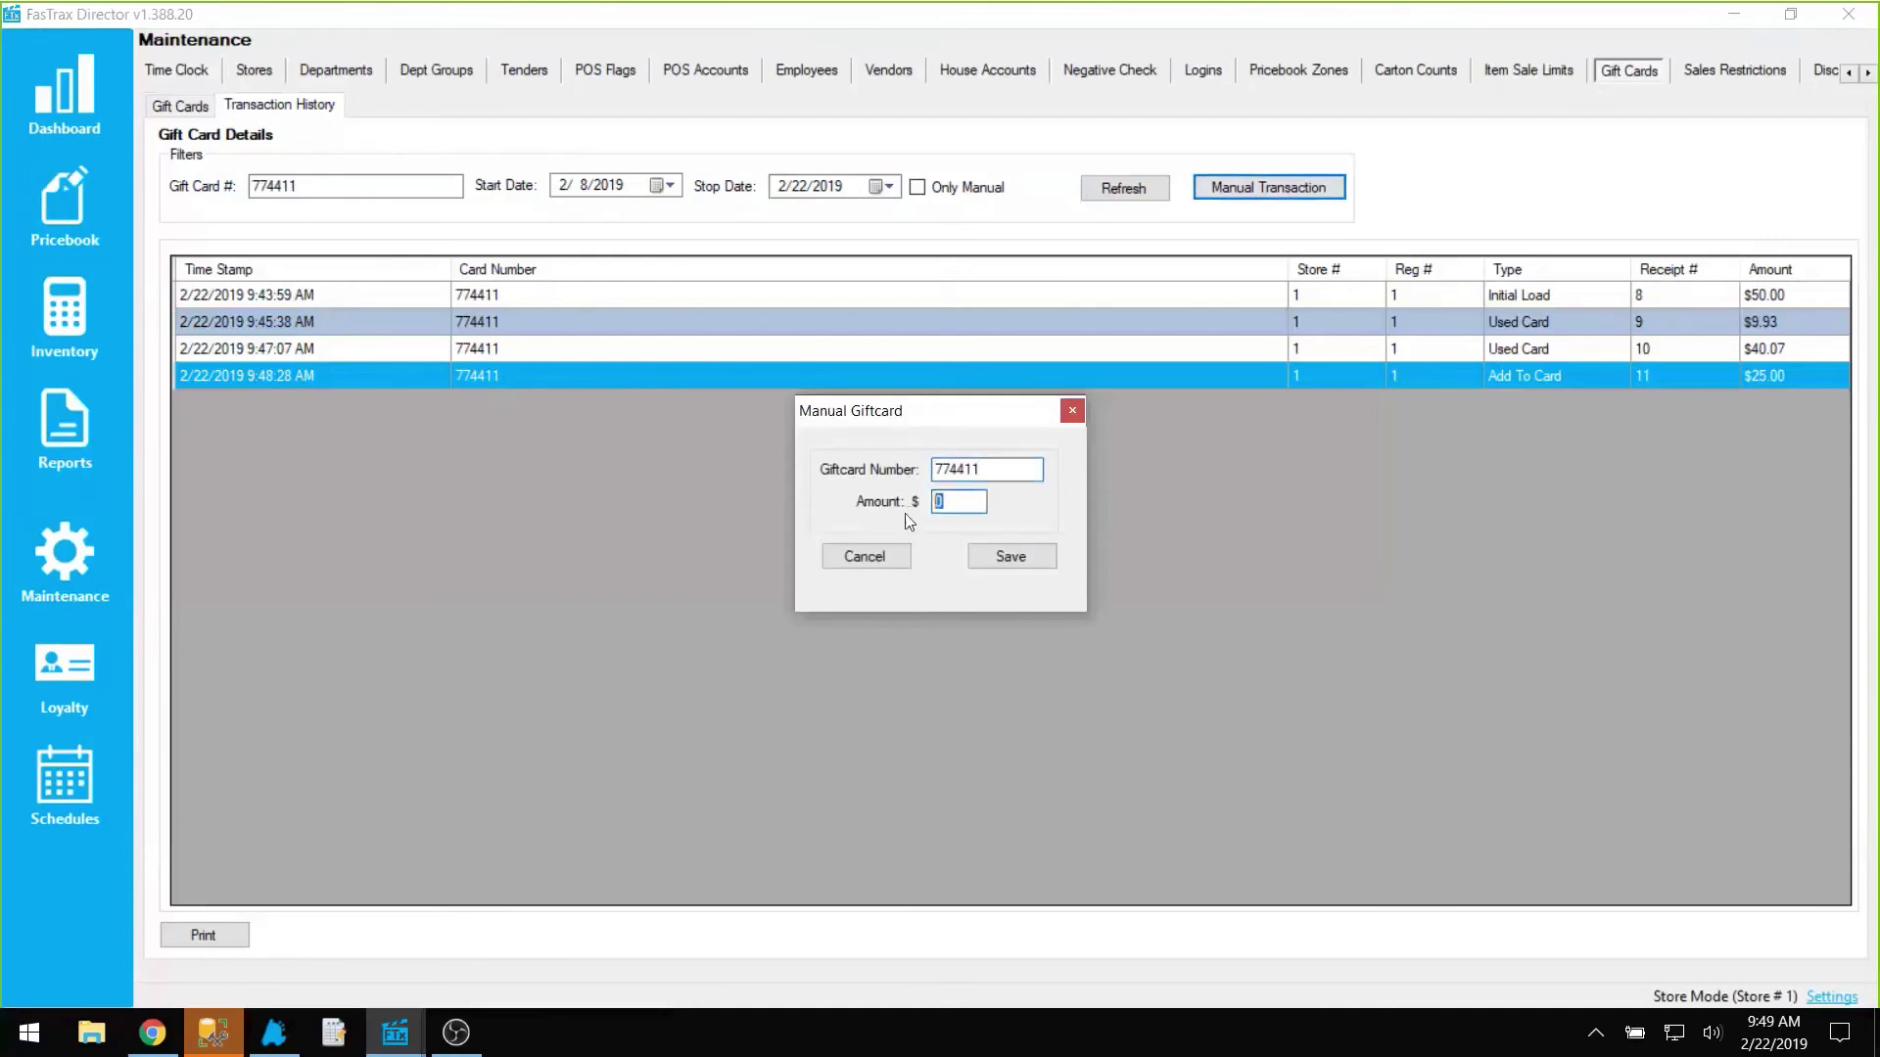
type("5.00")
left_click(1010, 556)
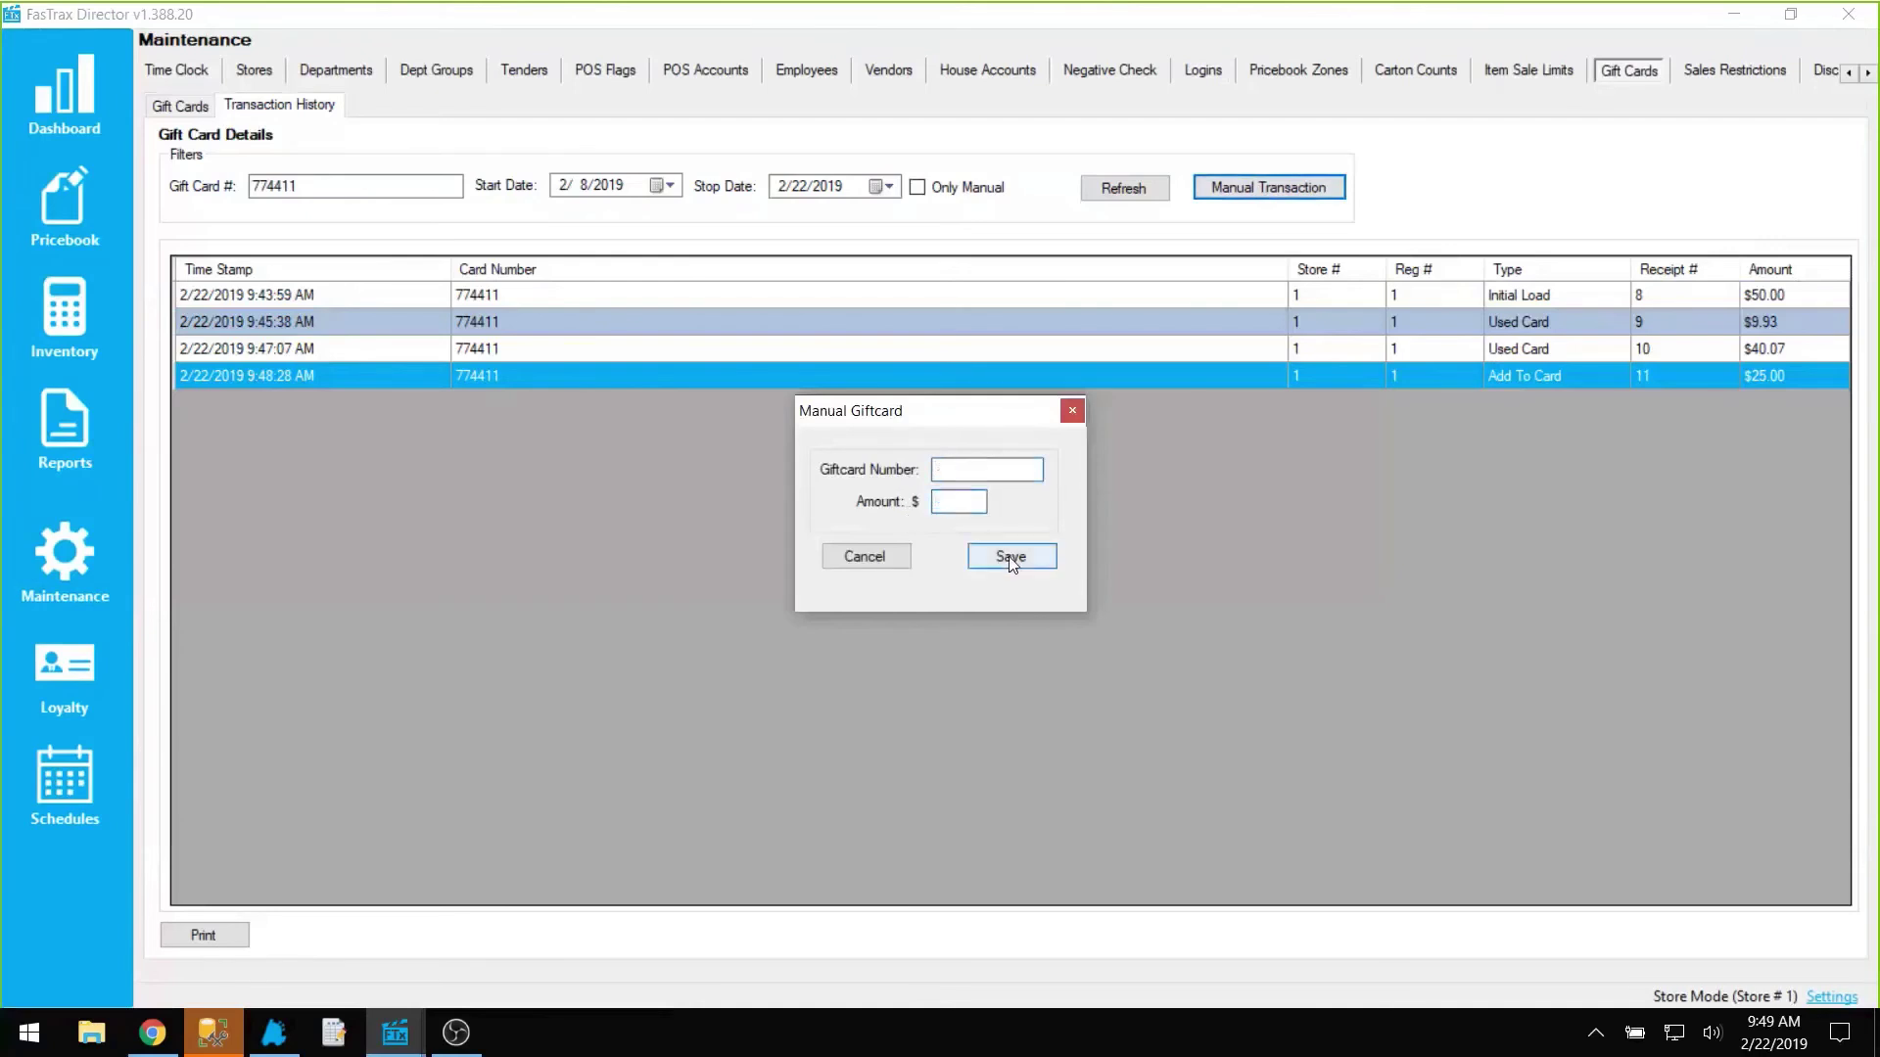
left_click(863, 562)
Step: Refresh to see the Manual $5.00 entry and confirm card 774411's $30.00 balance
left_click(1123, 188)
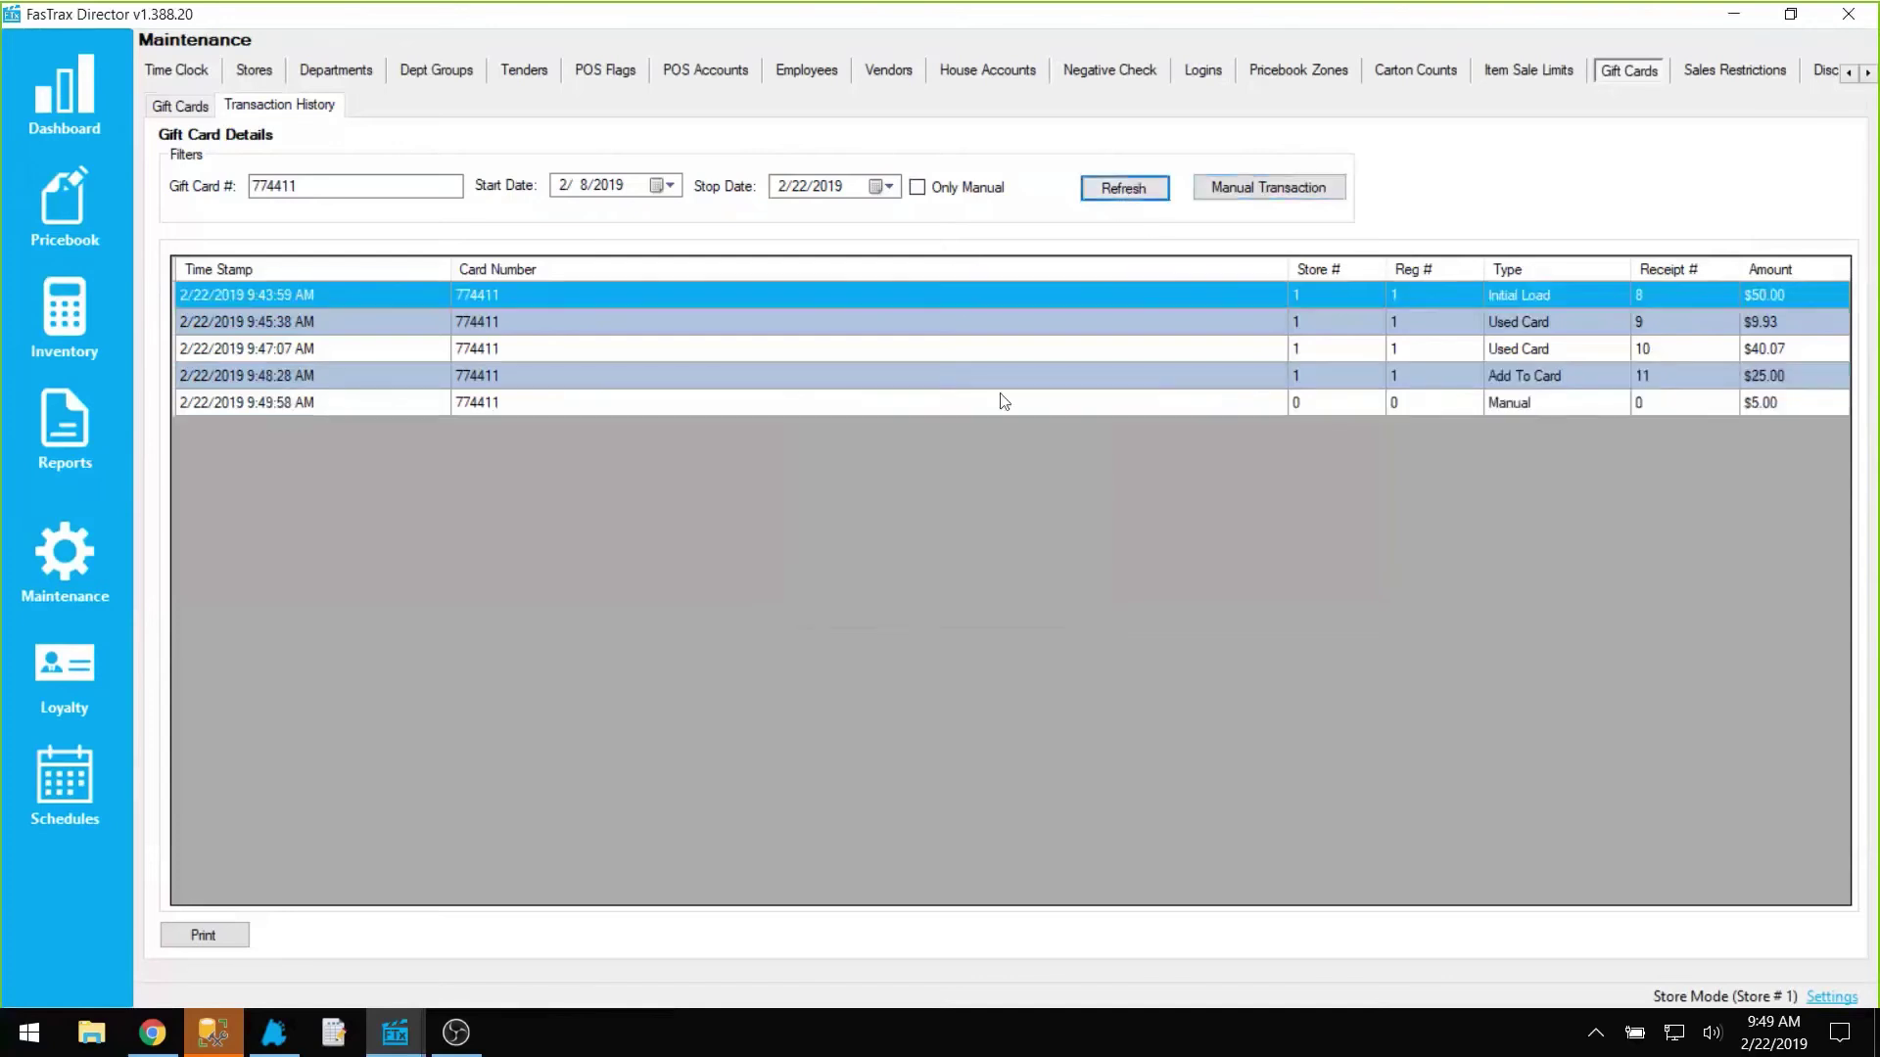
left_click(1525, 406)
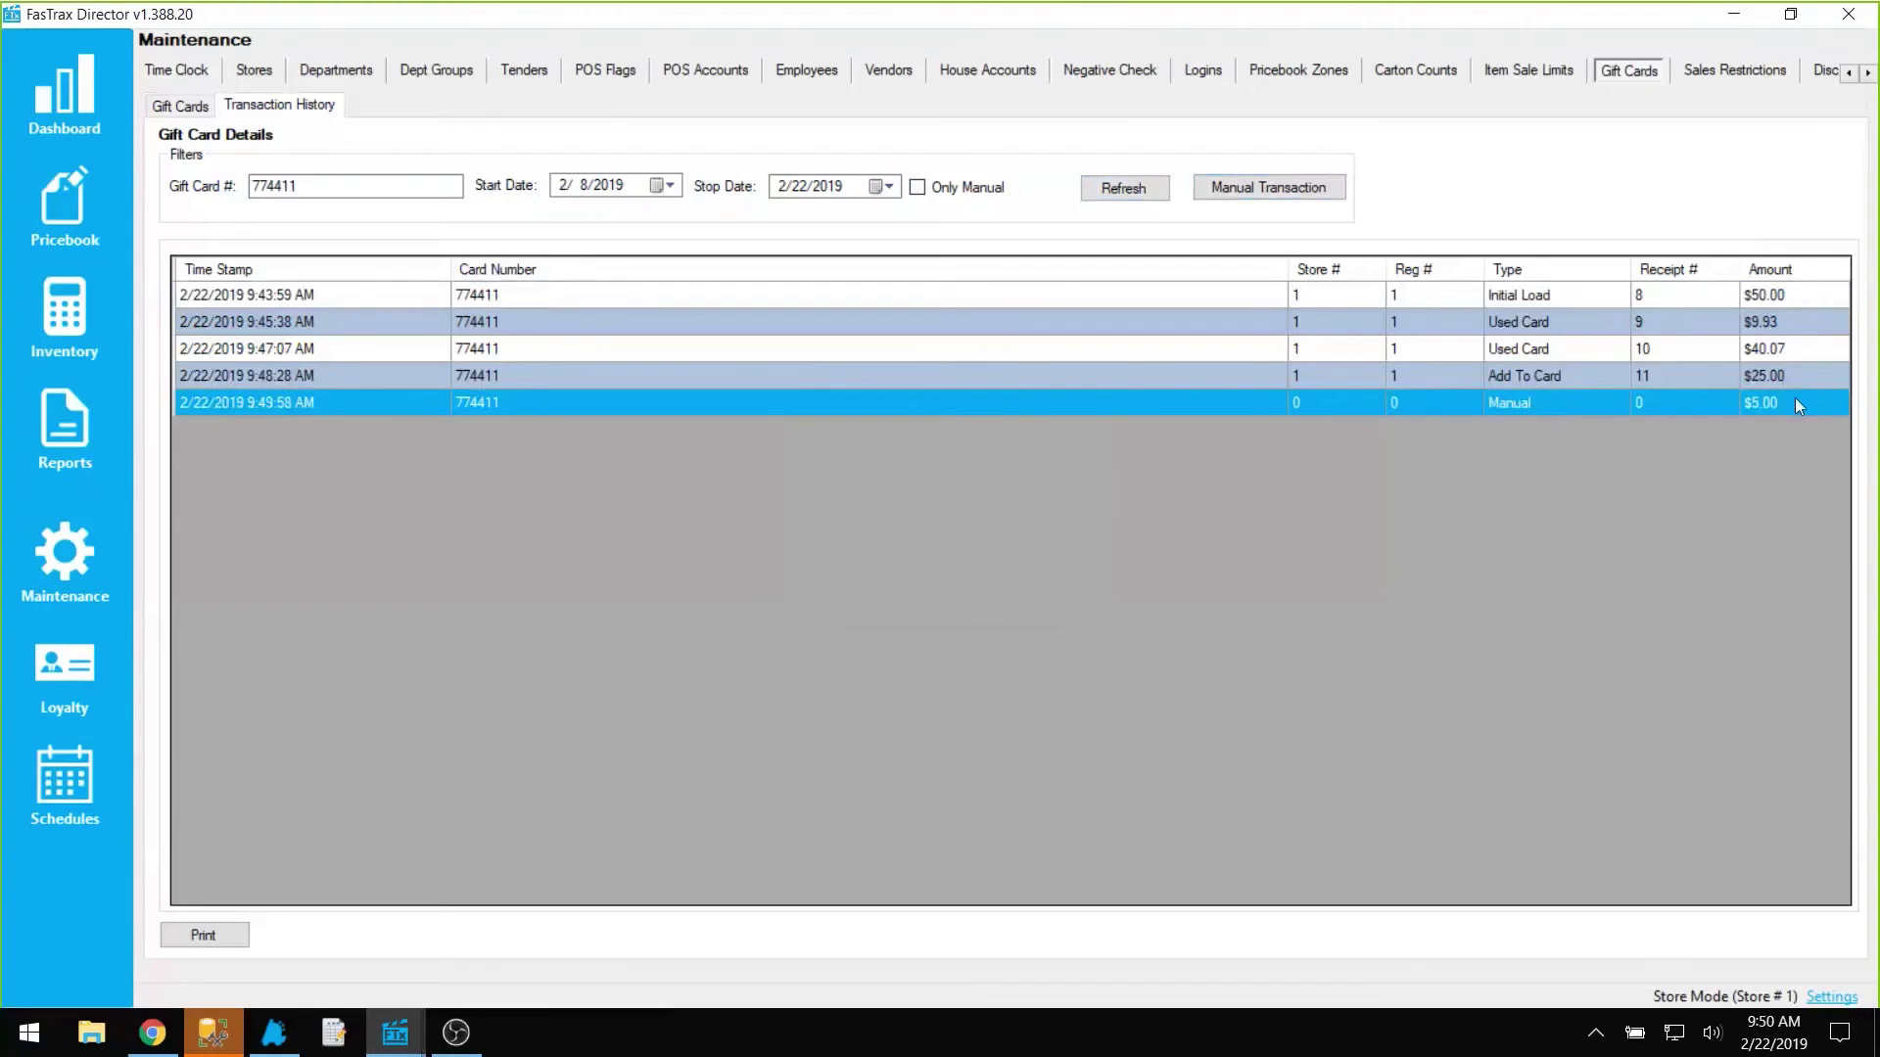
left_click(71, 568)
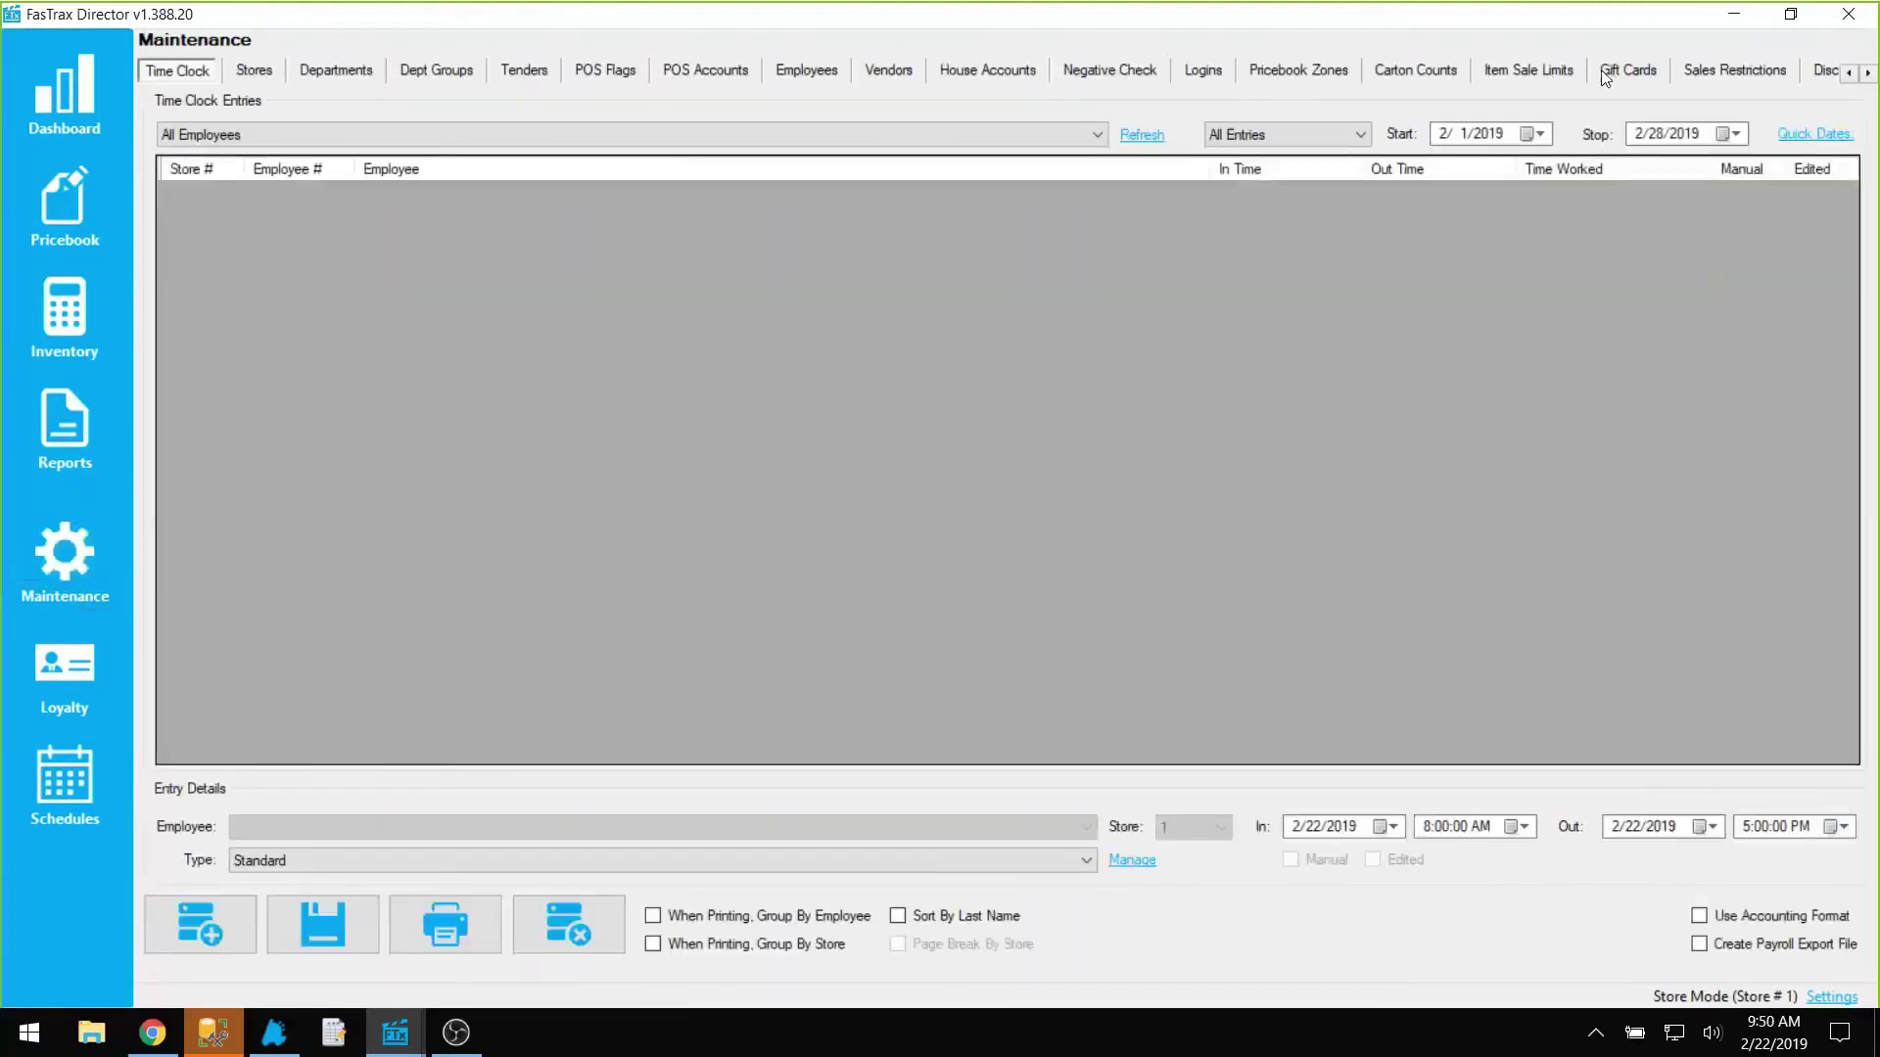
left_click(1605, 76)
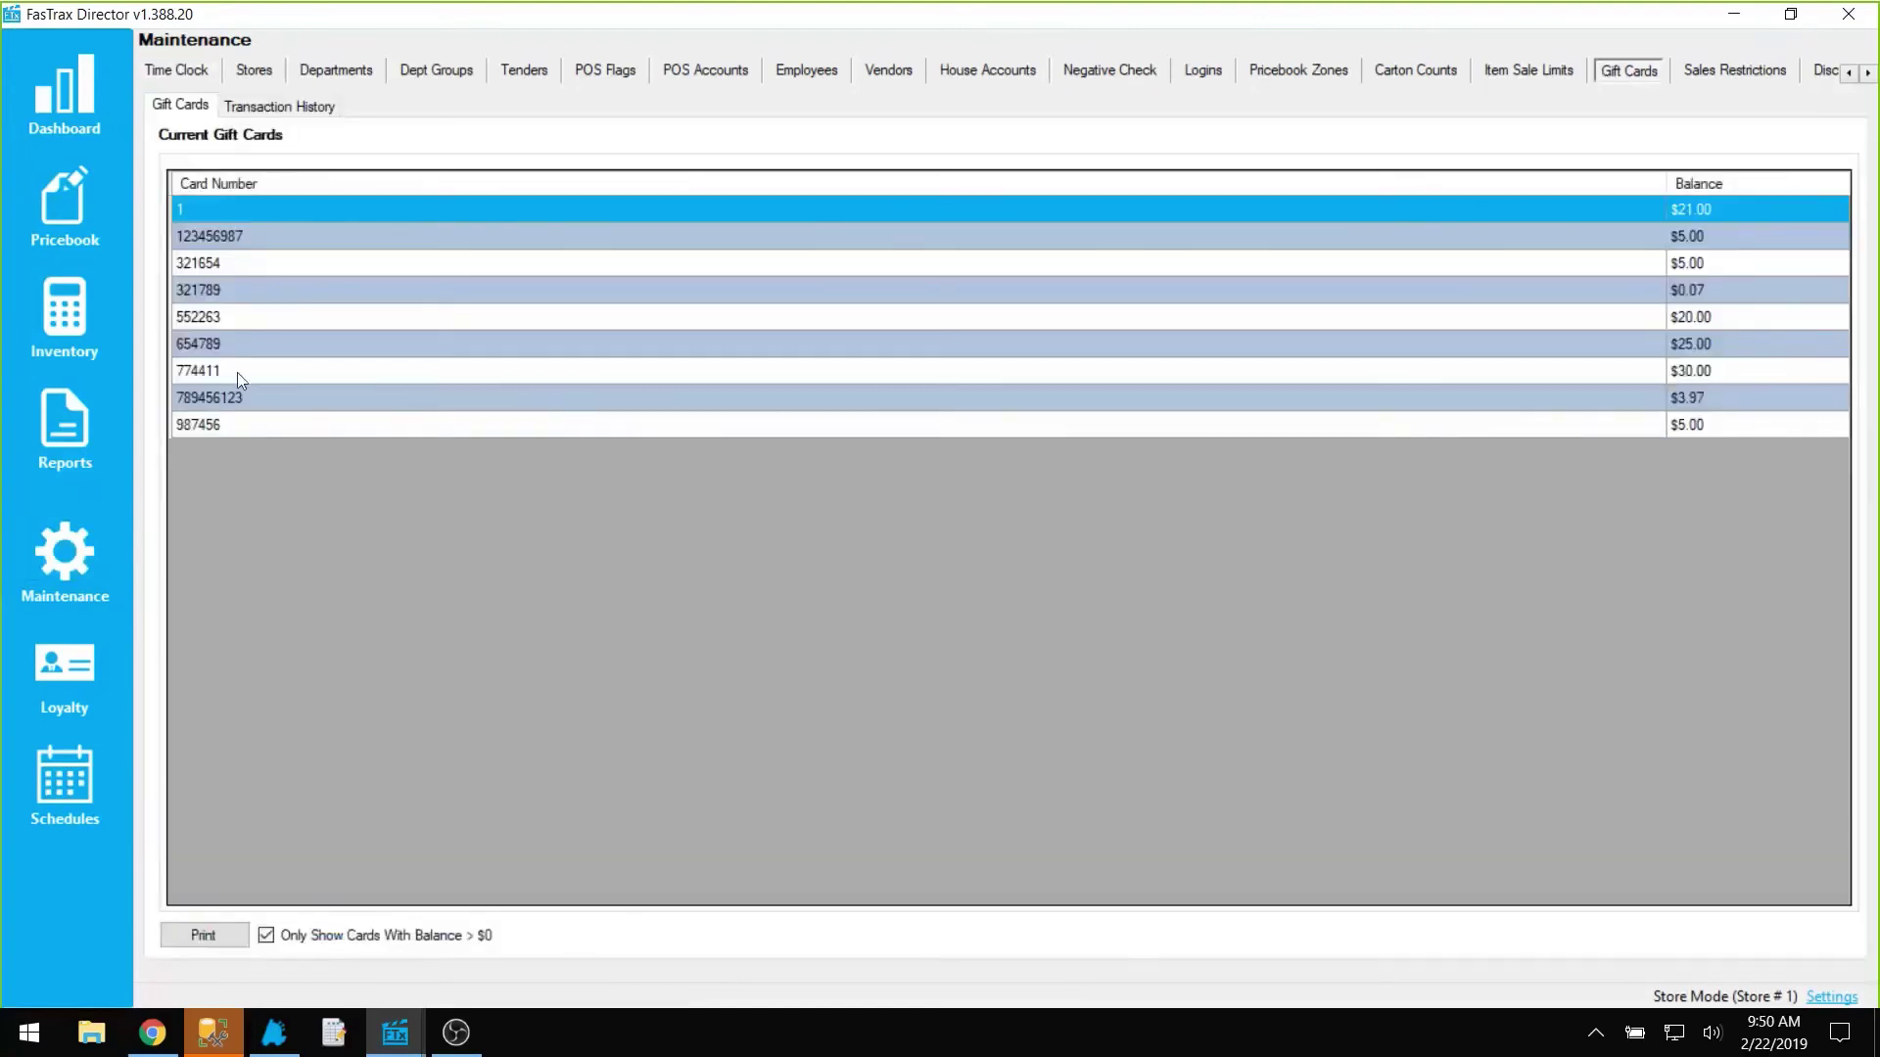
left_click(1574, 375)
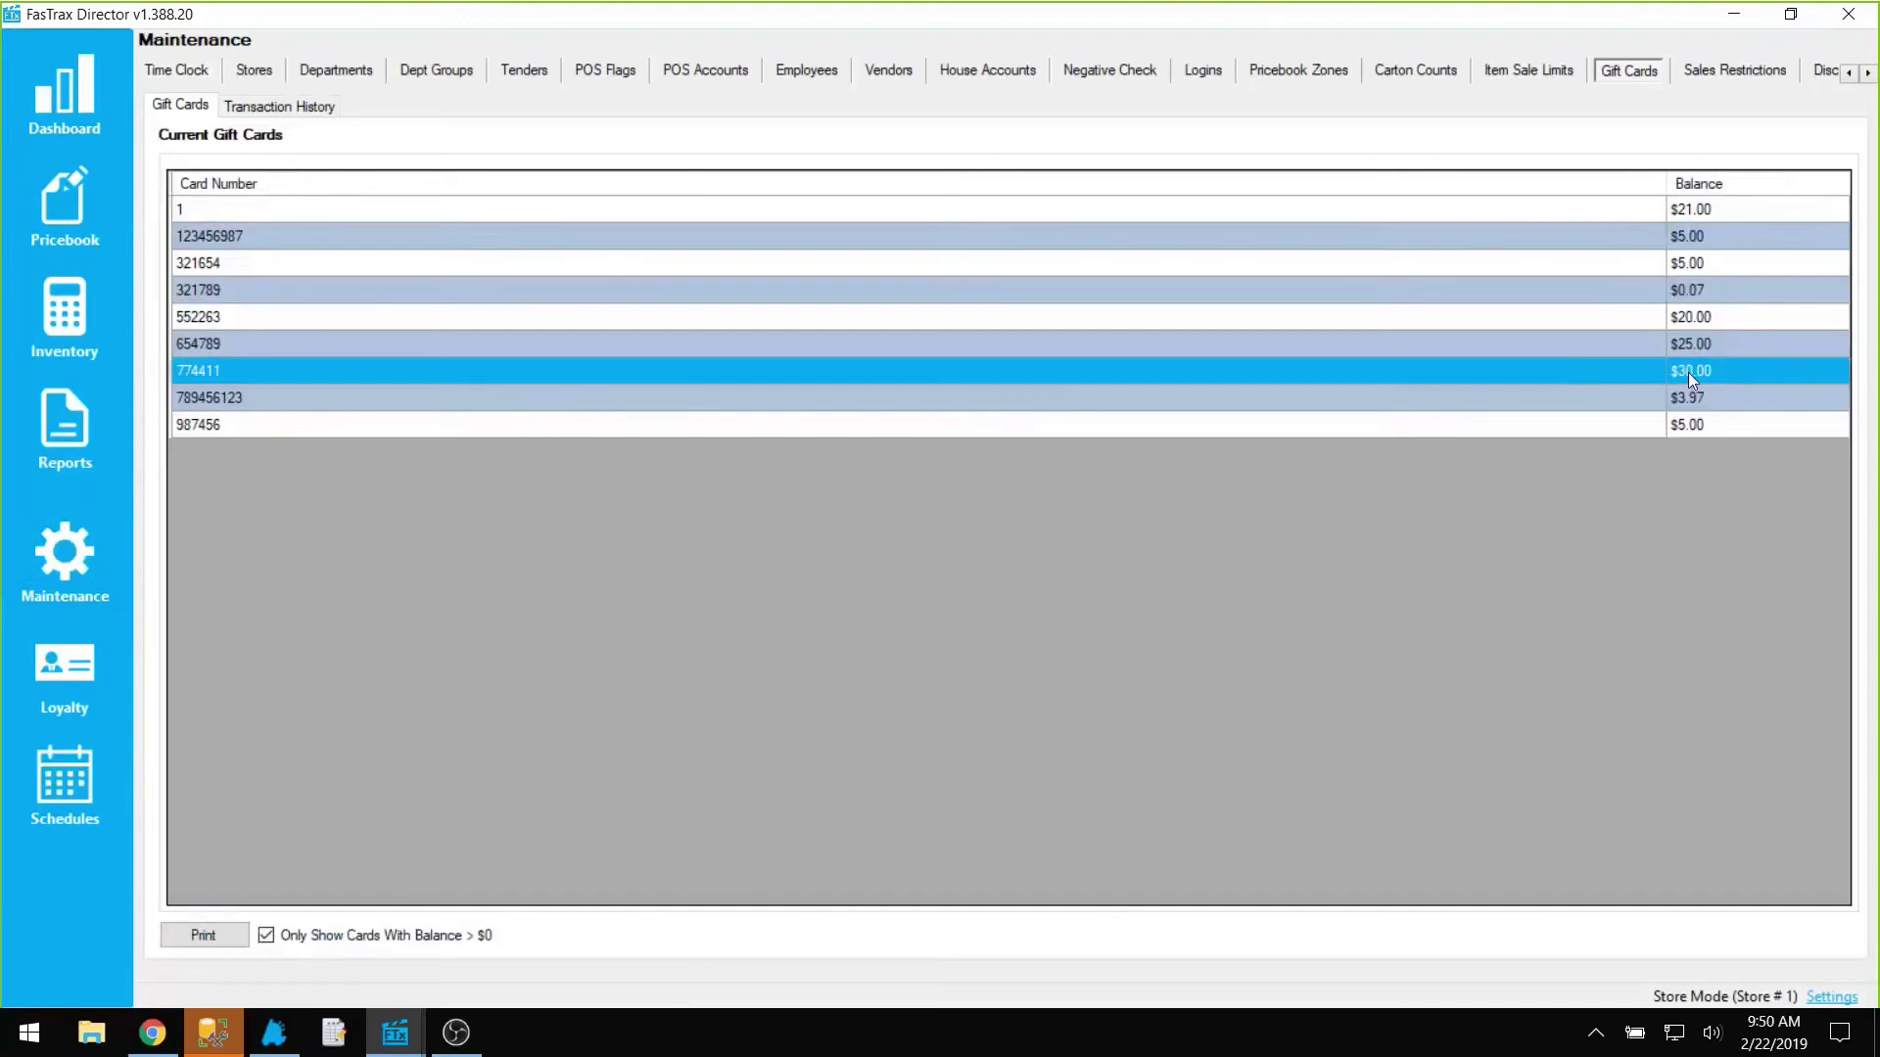
left_click(280, 112)
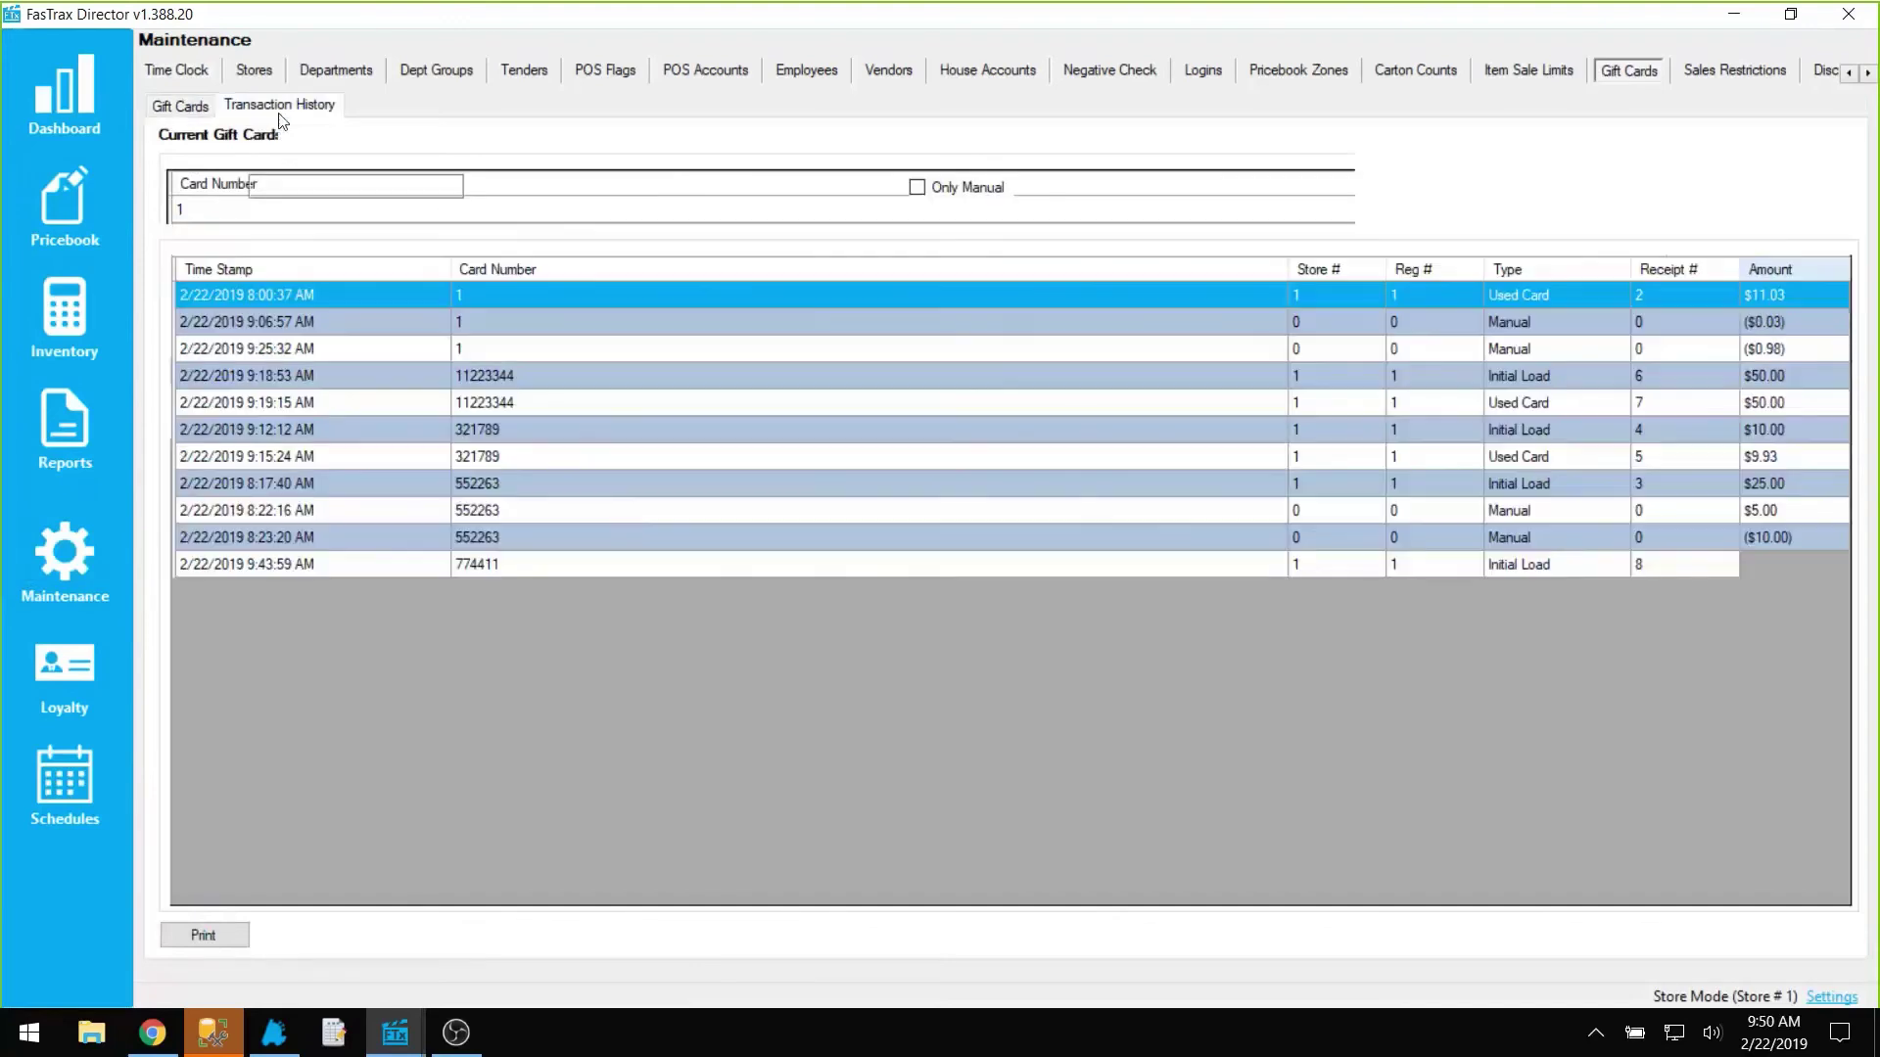
Step: Enter a -5.00 manual adjustment for gift card 774411
left_click(1276, 192)
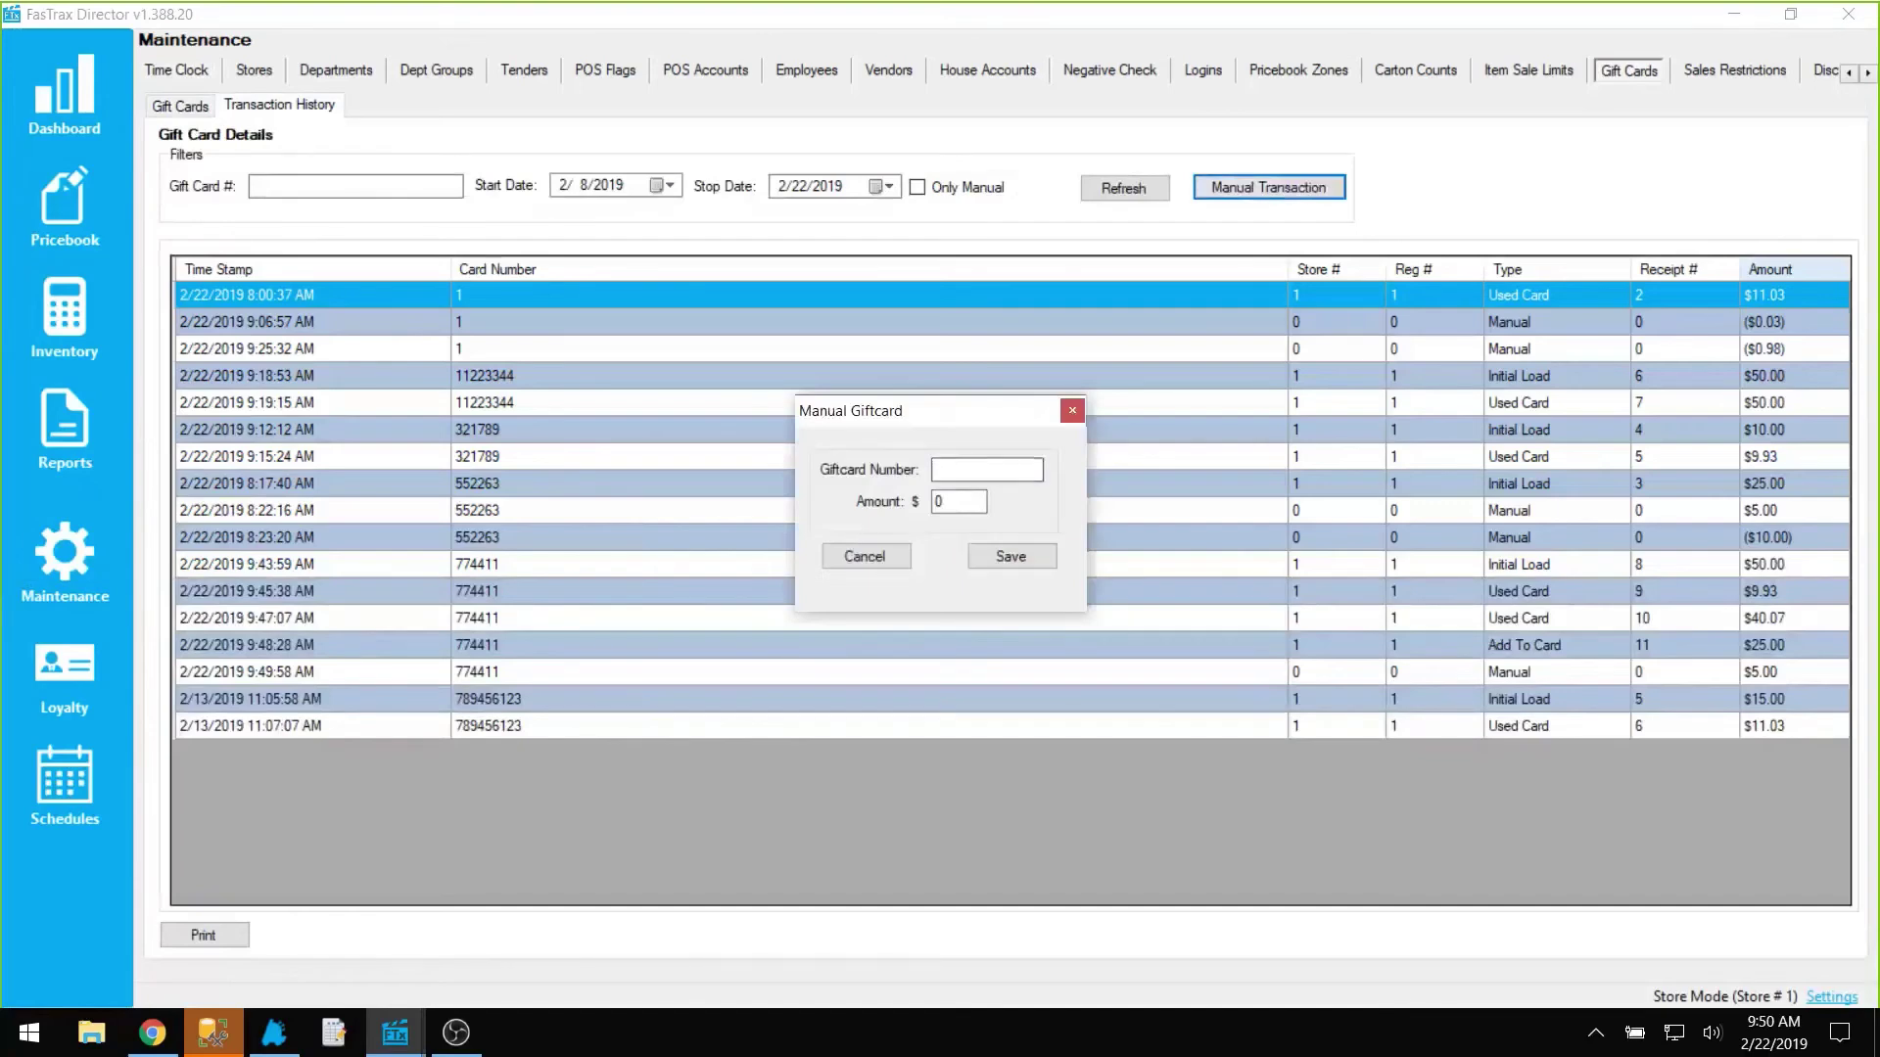
type("774411")
key("Tab")
type("-5.00")
left_click(1013, 557)
left_click(882, 556)
Step: Filter the history to card 774411 to show the new ($5.00) Manual row
left_click(294, 186)
type("7")
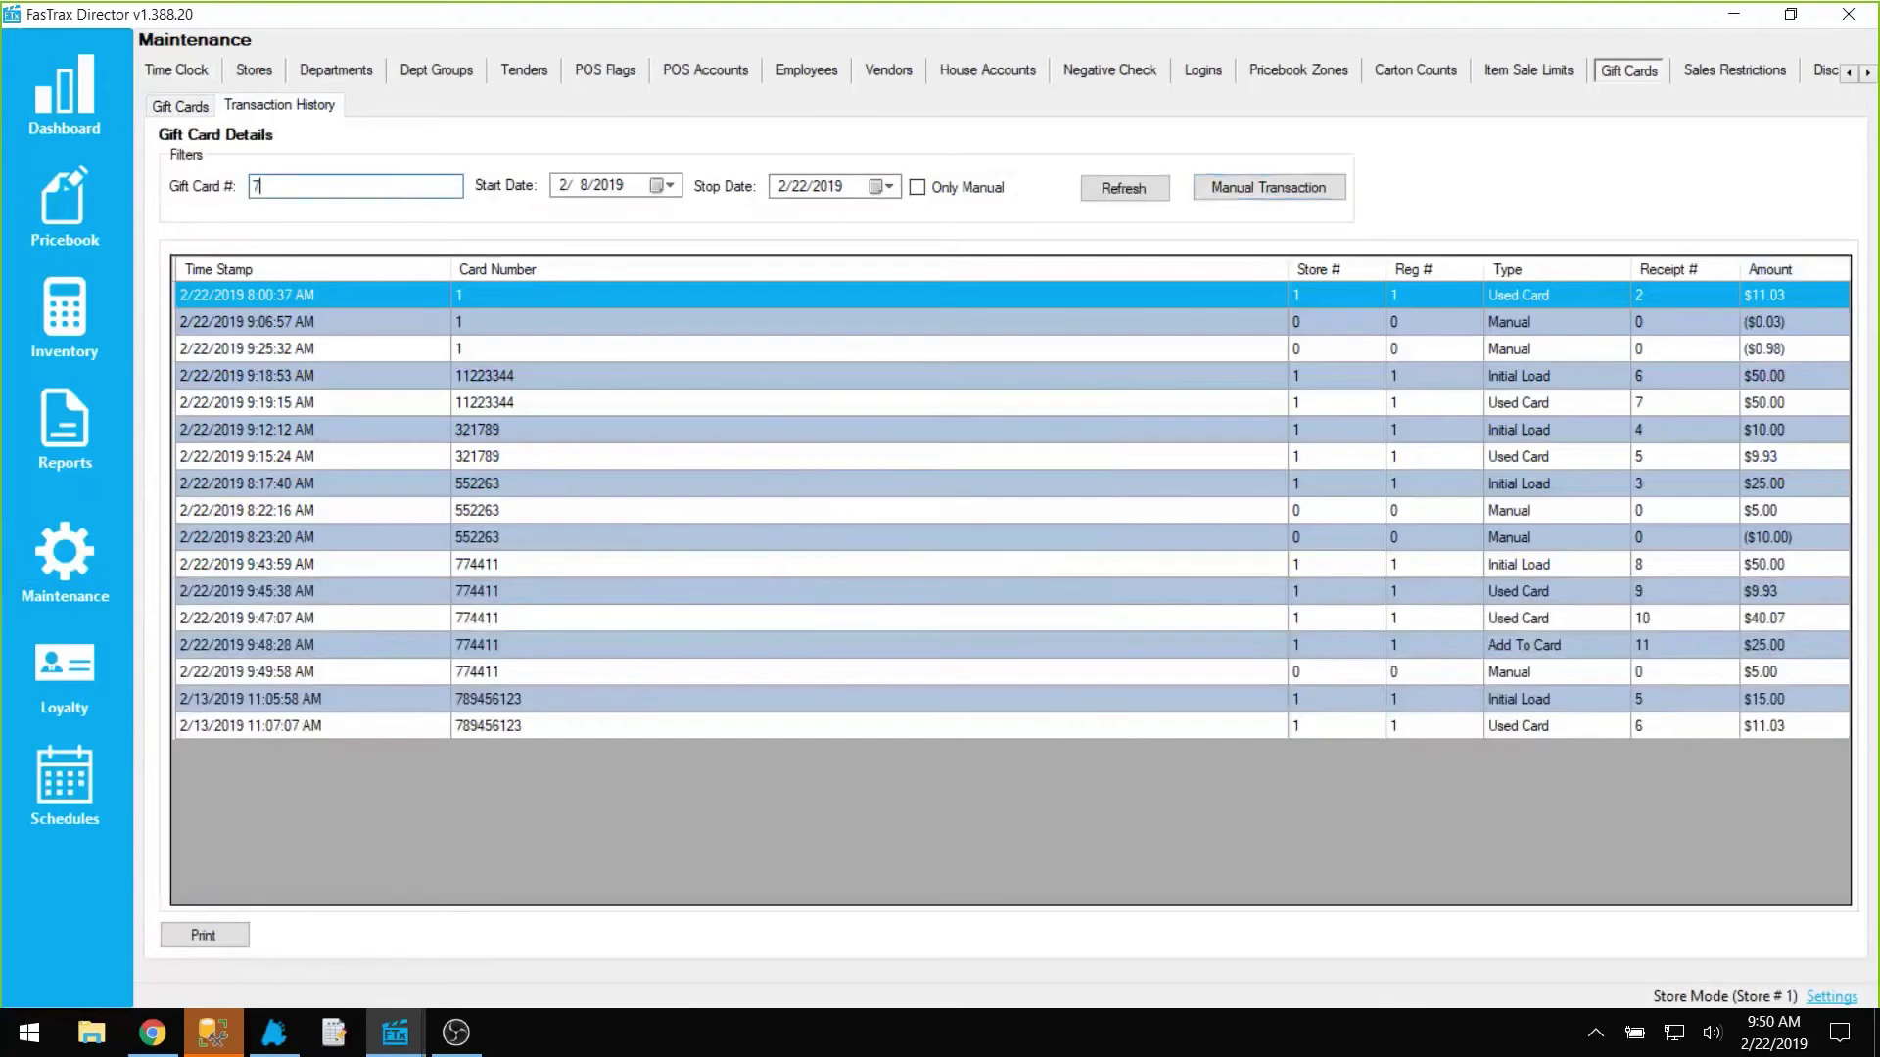
type("74411")
left_click(1122, 192)
left_click(1789, 430)
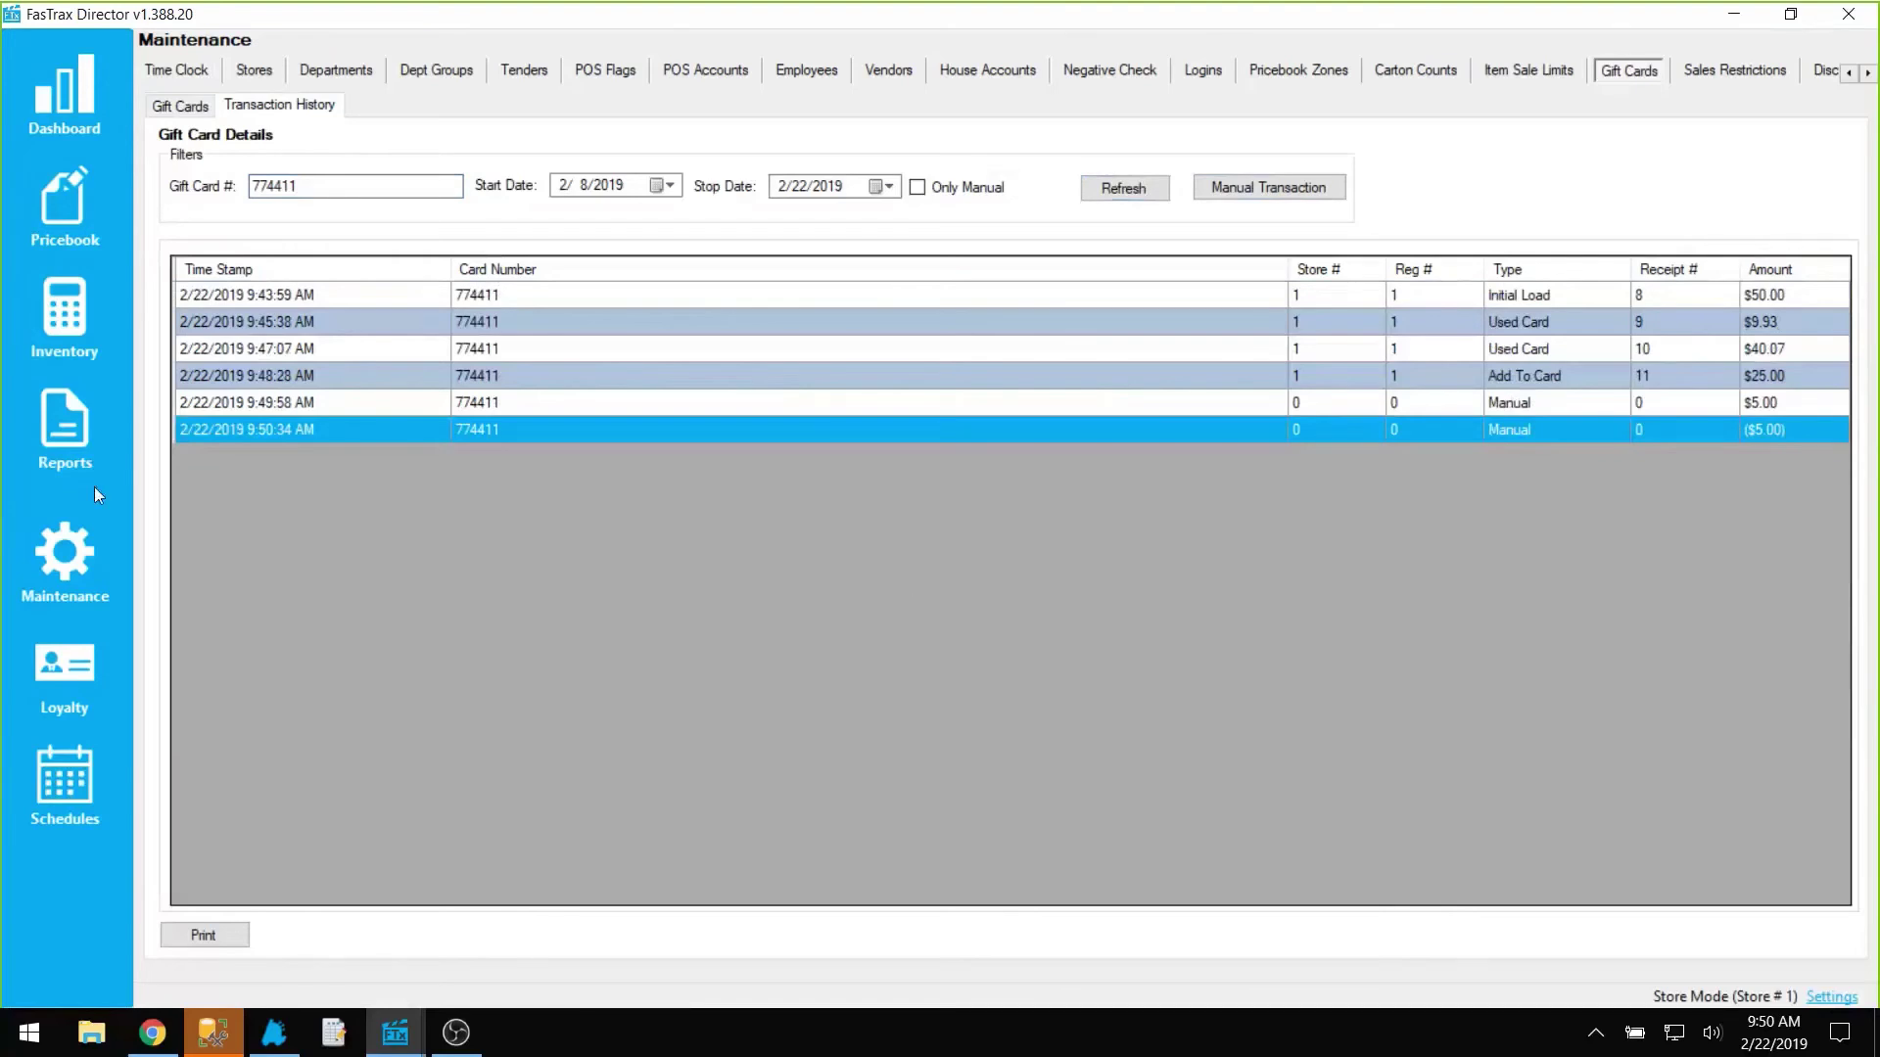
left_click(88, 550)
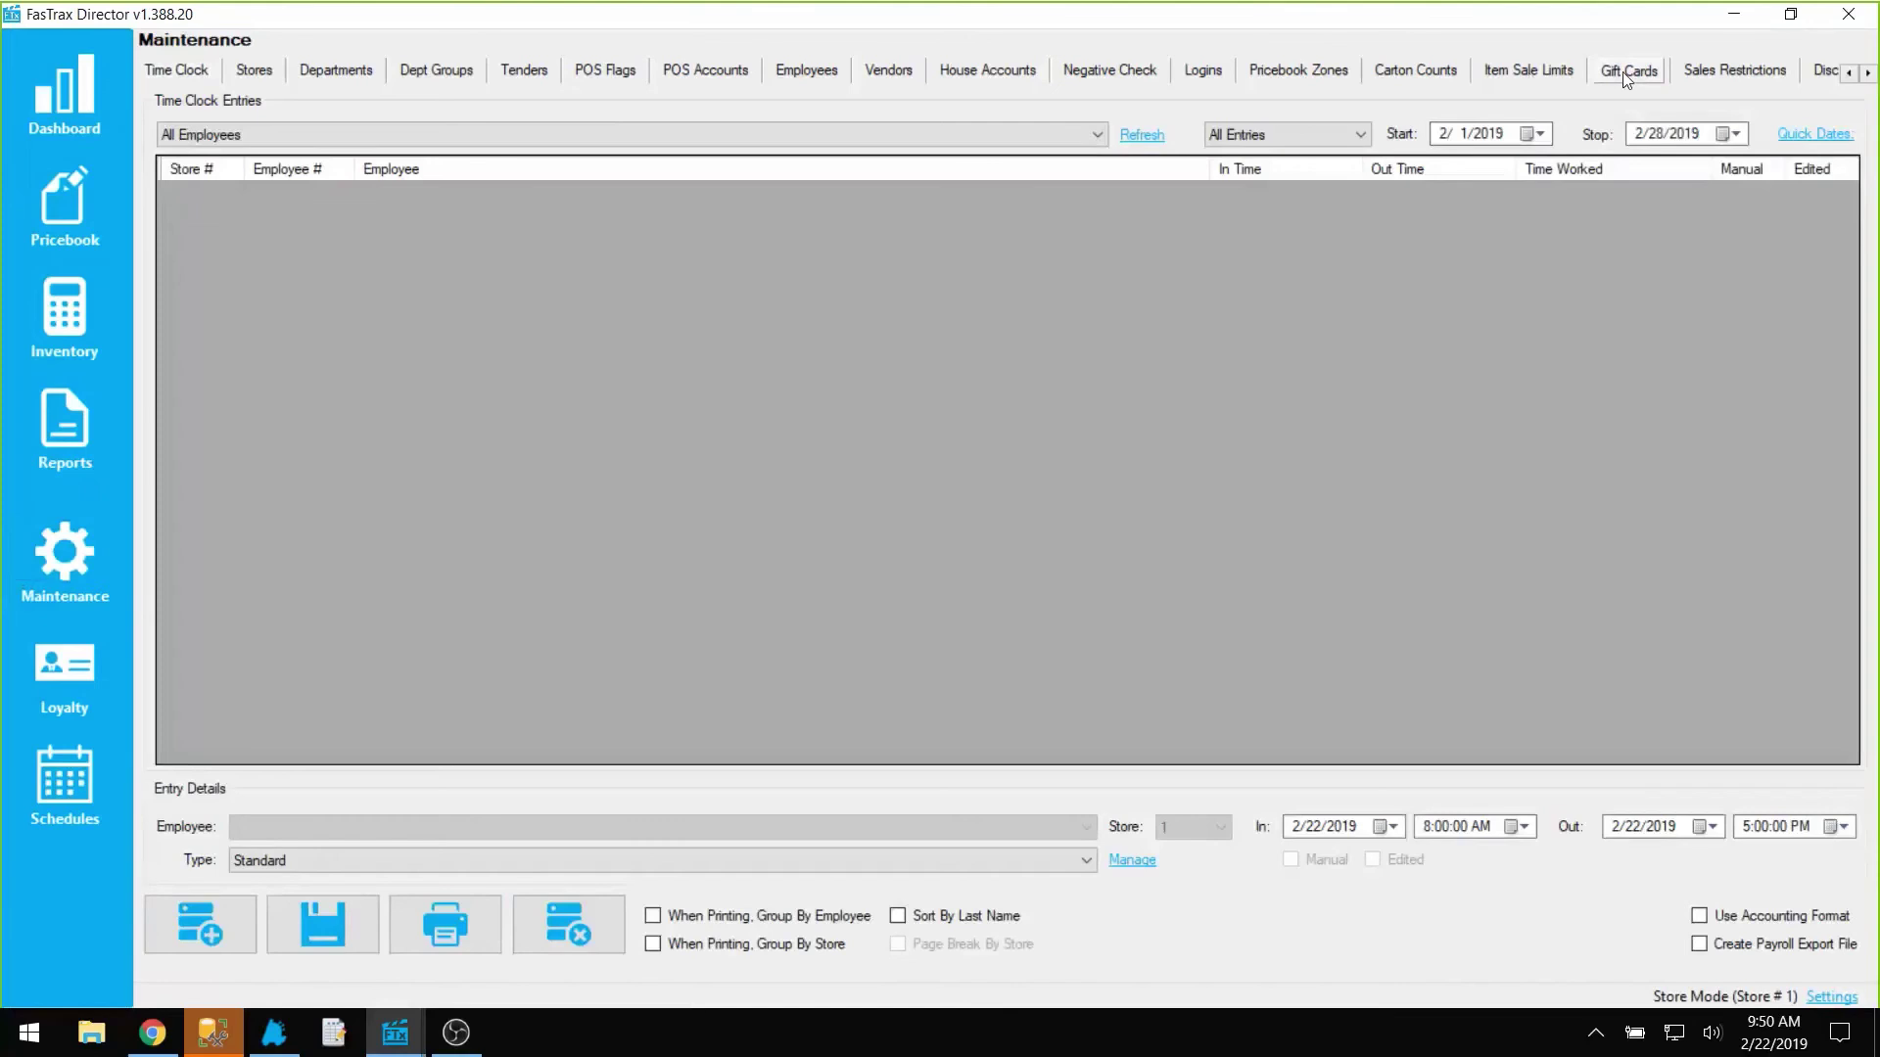
Step: Select card 774411 in the Current Gift Cards list to see its $25.00 balance
left_click(1625, 73)
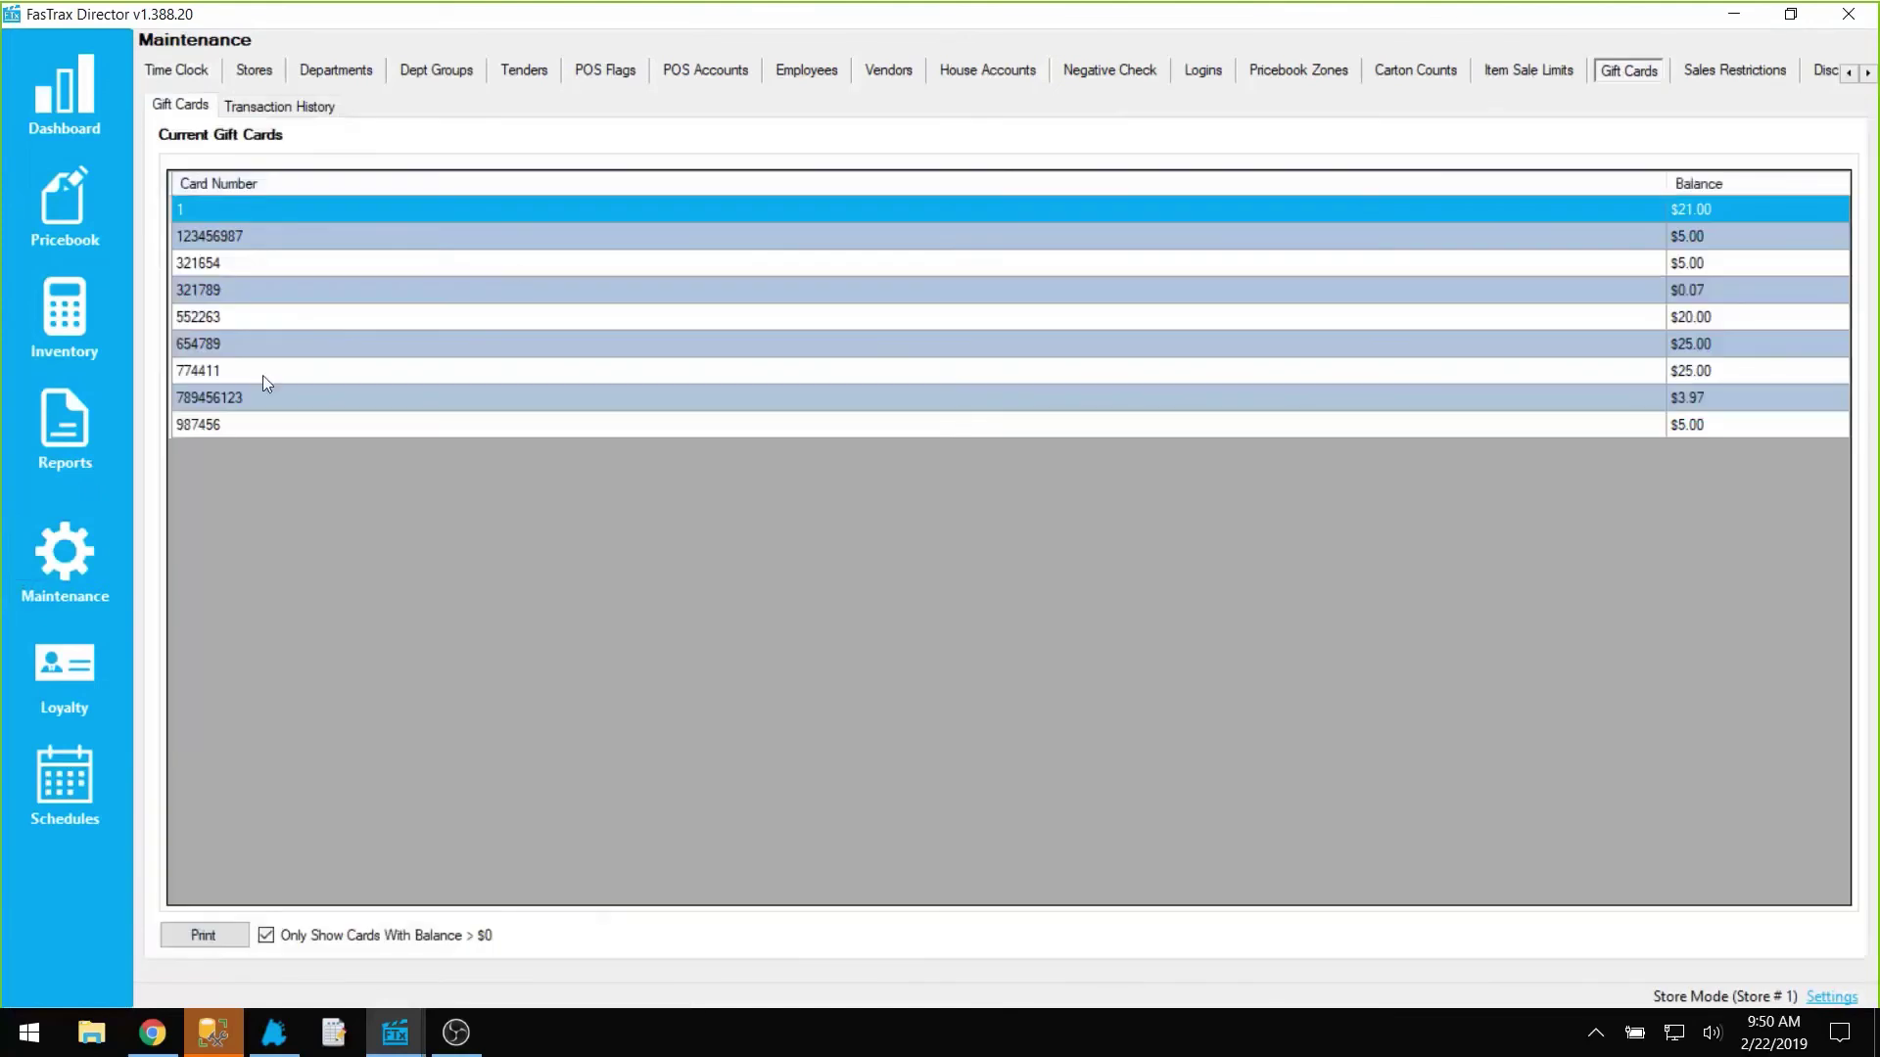
left_click(263, 372)
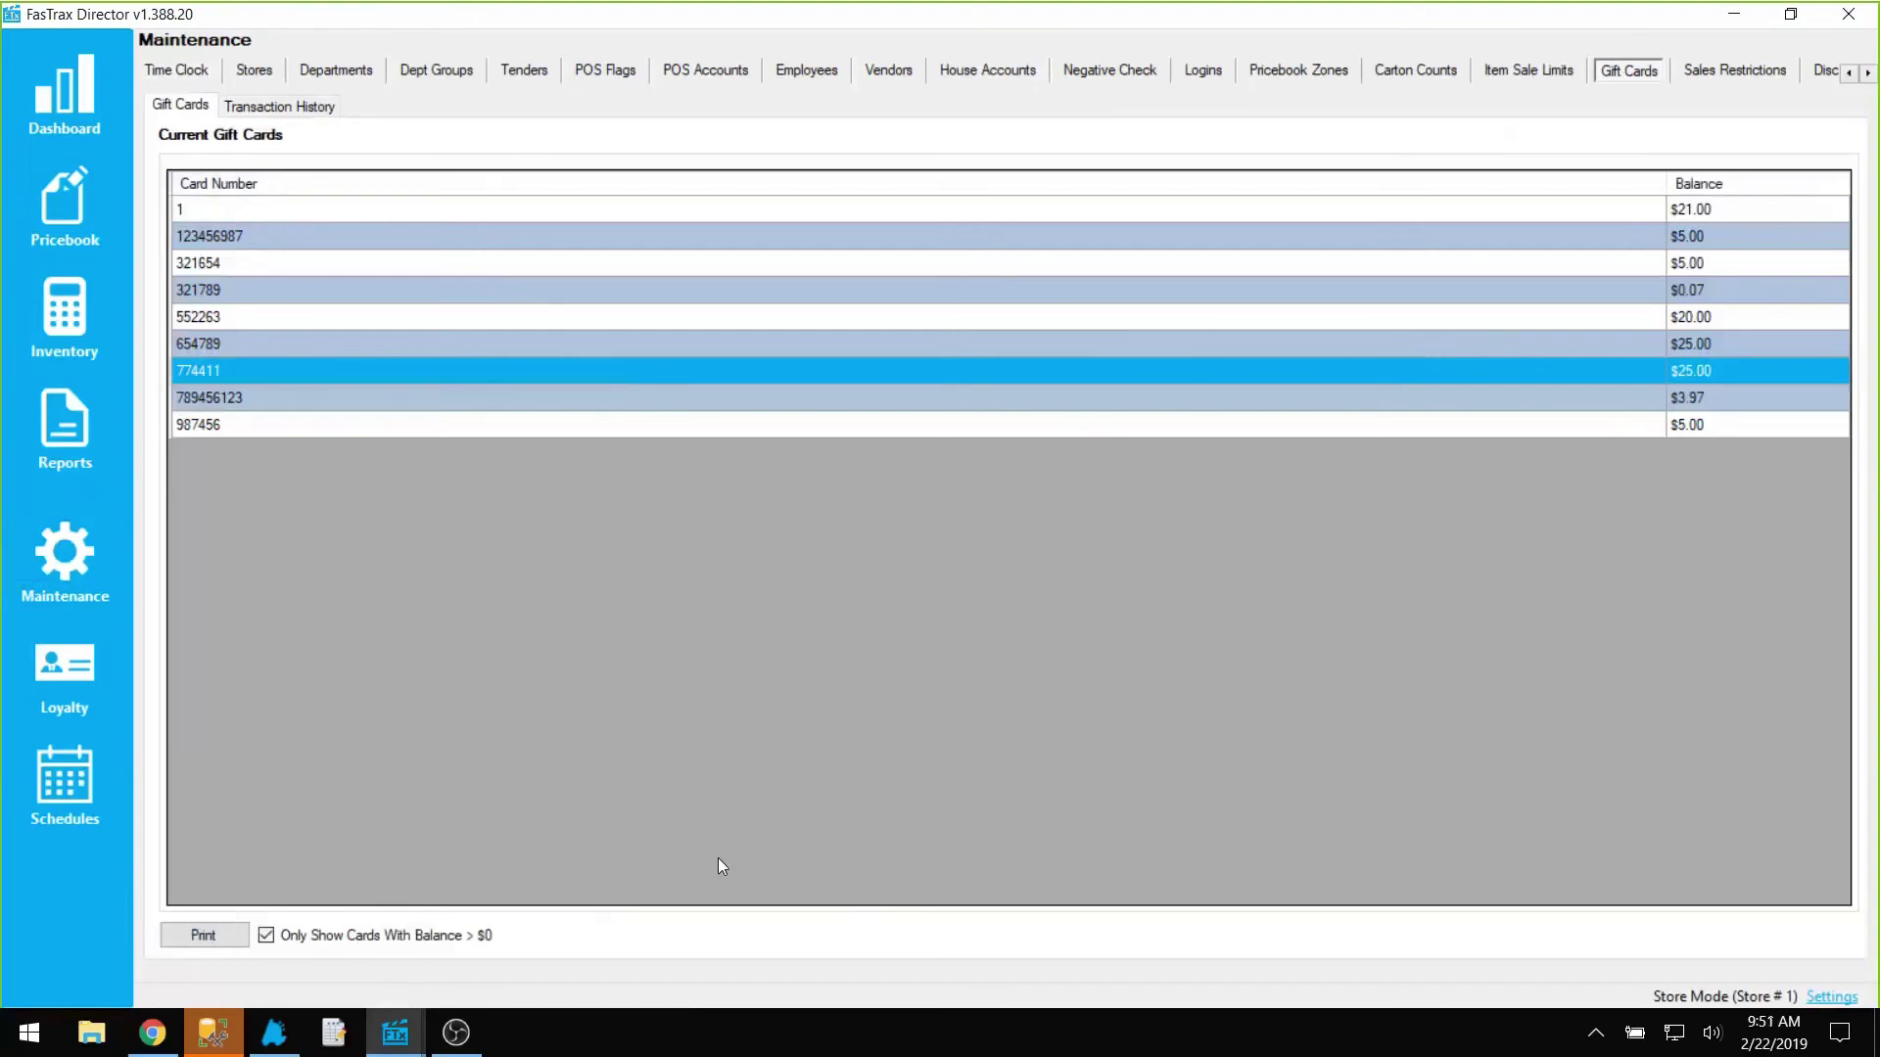
Step: Filter the gift card transaction history to card 774411
left_click(277, 107)
left_click(293, 186)
type("7744")
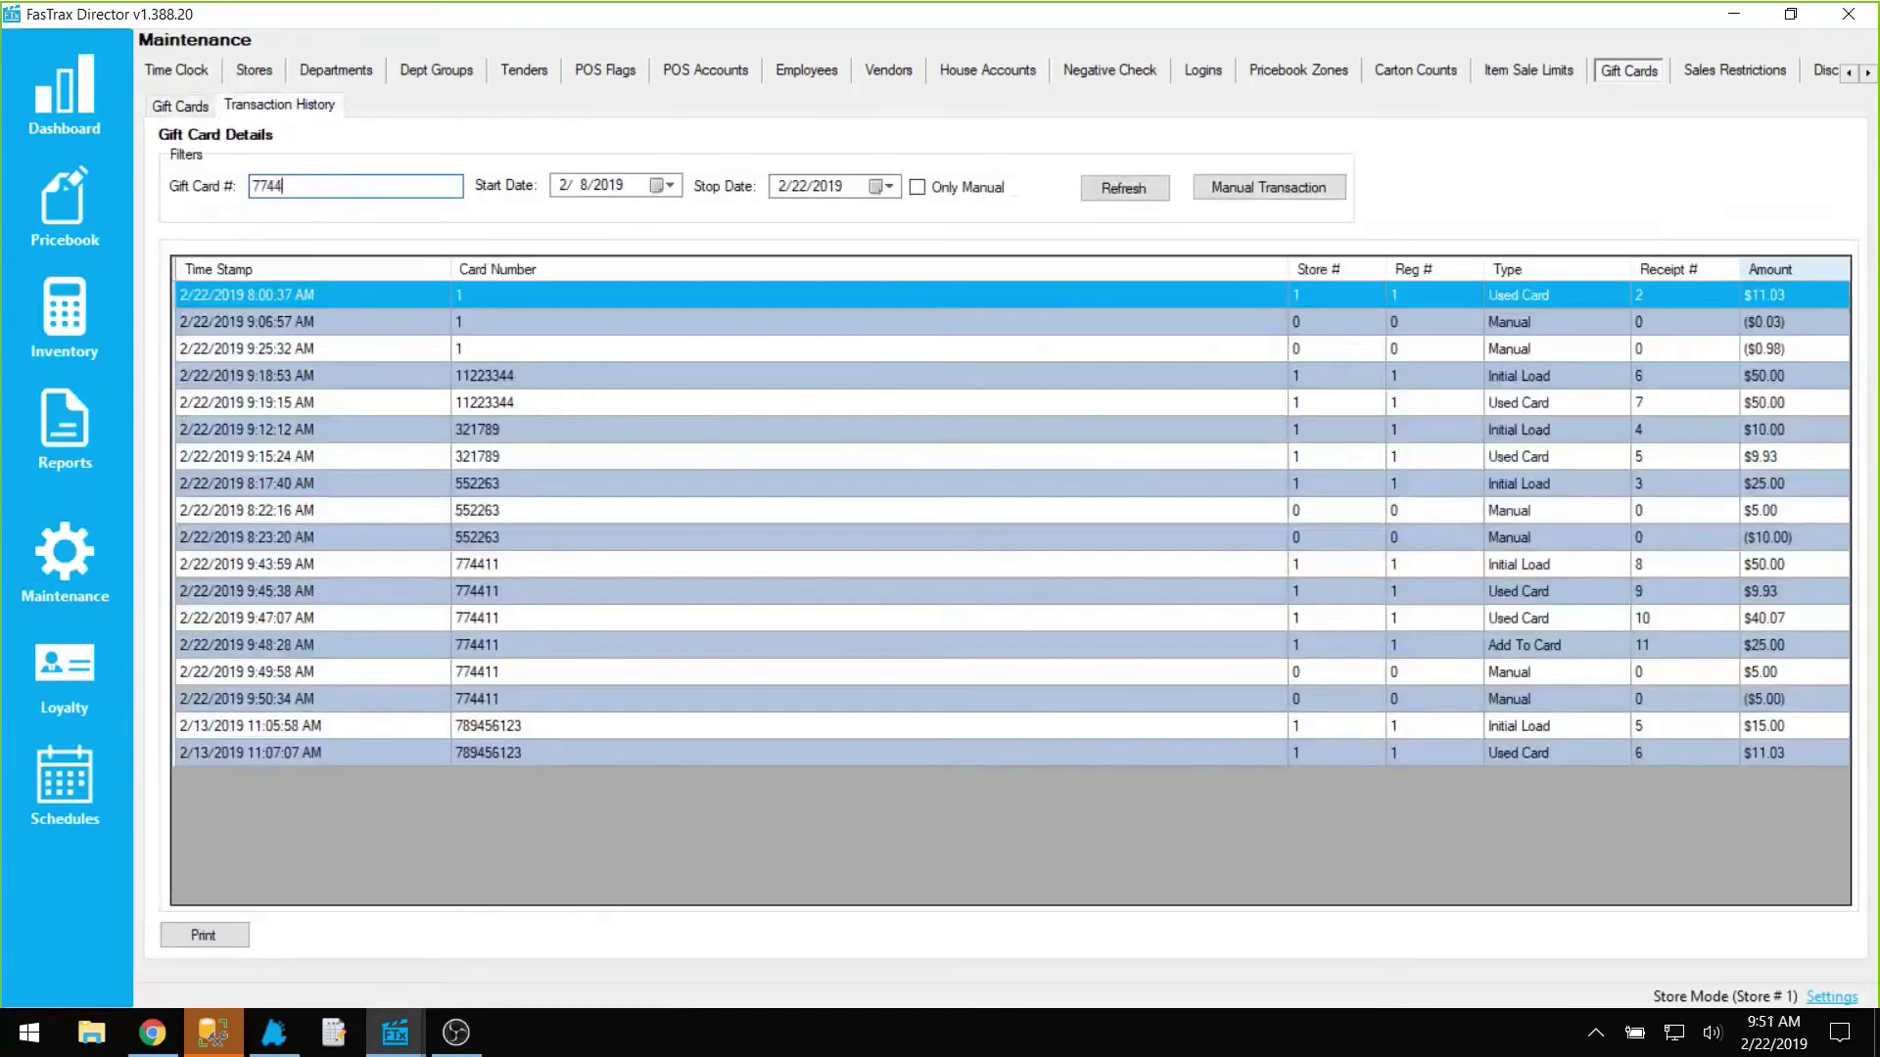
type("11")
left_click(1123, 199)
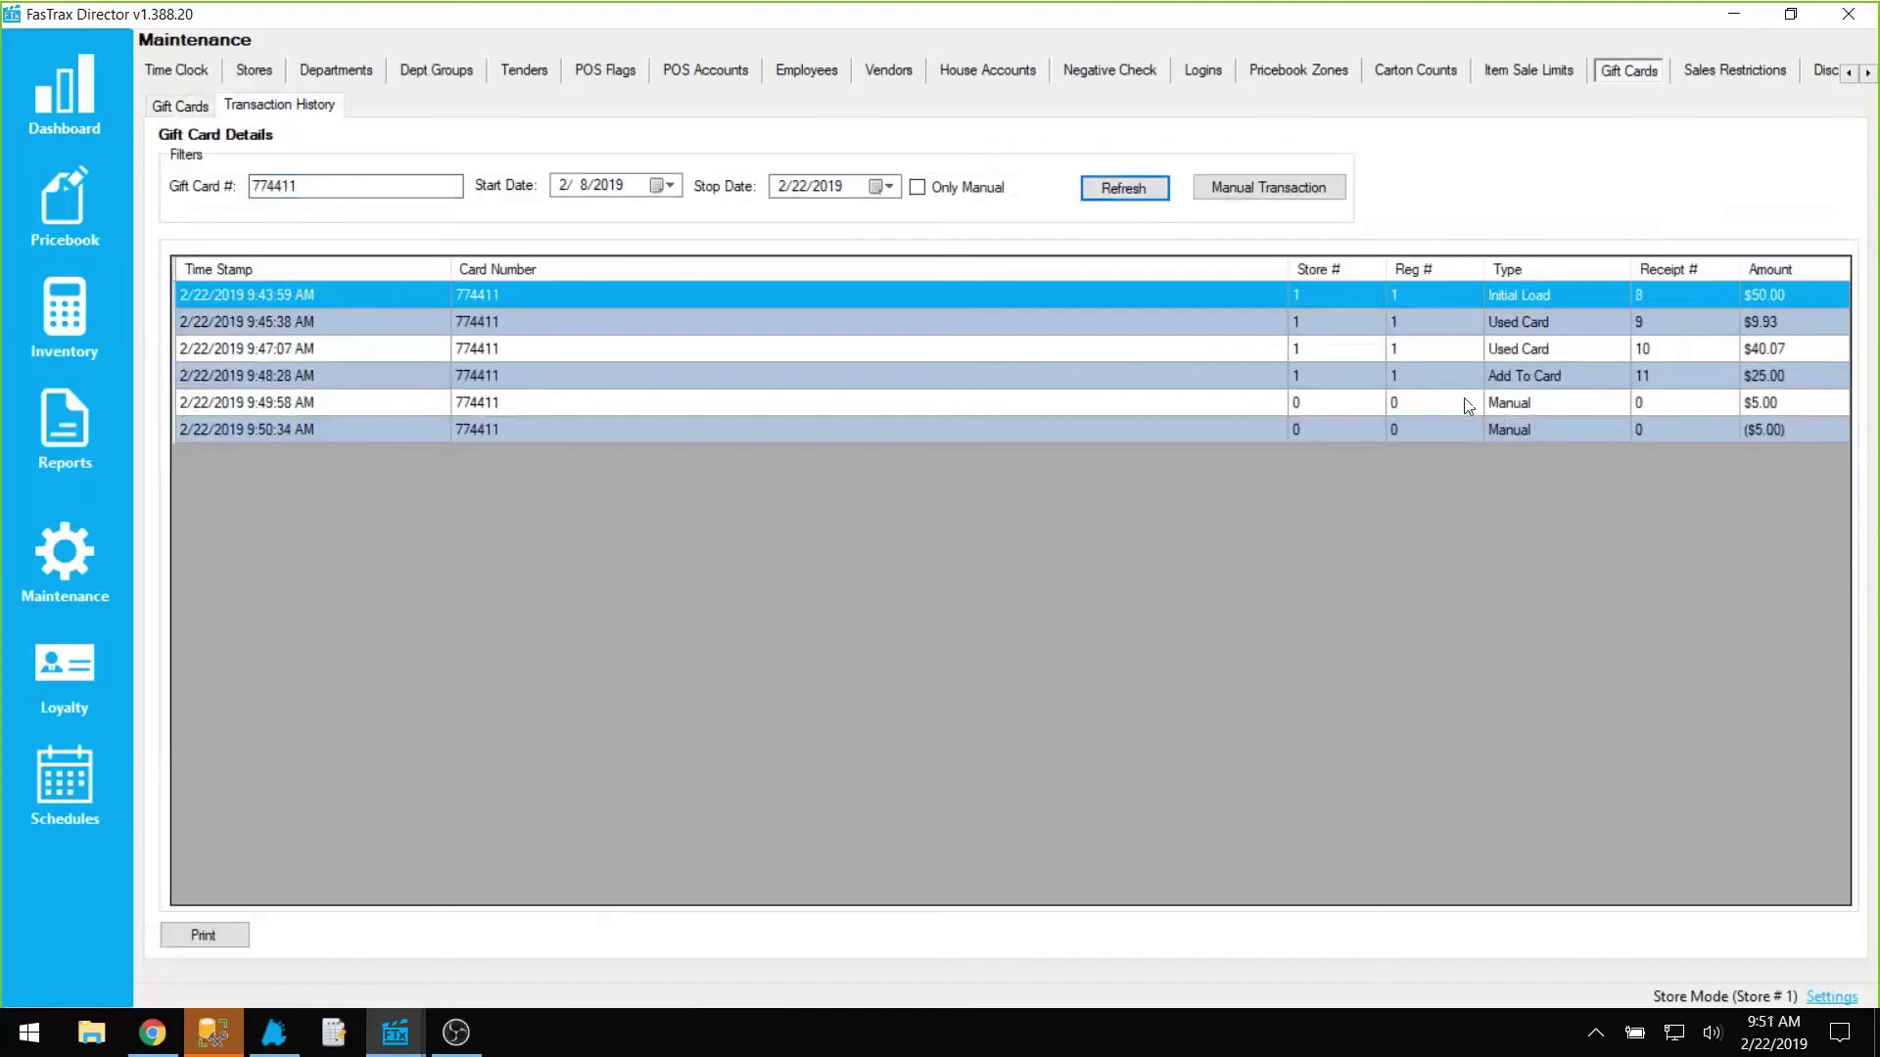
Step: Show only manual transactions, first for card 774411, then for all cards, and switch to POS
left_click(961, 190)
left_click(1104, 194)
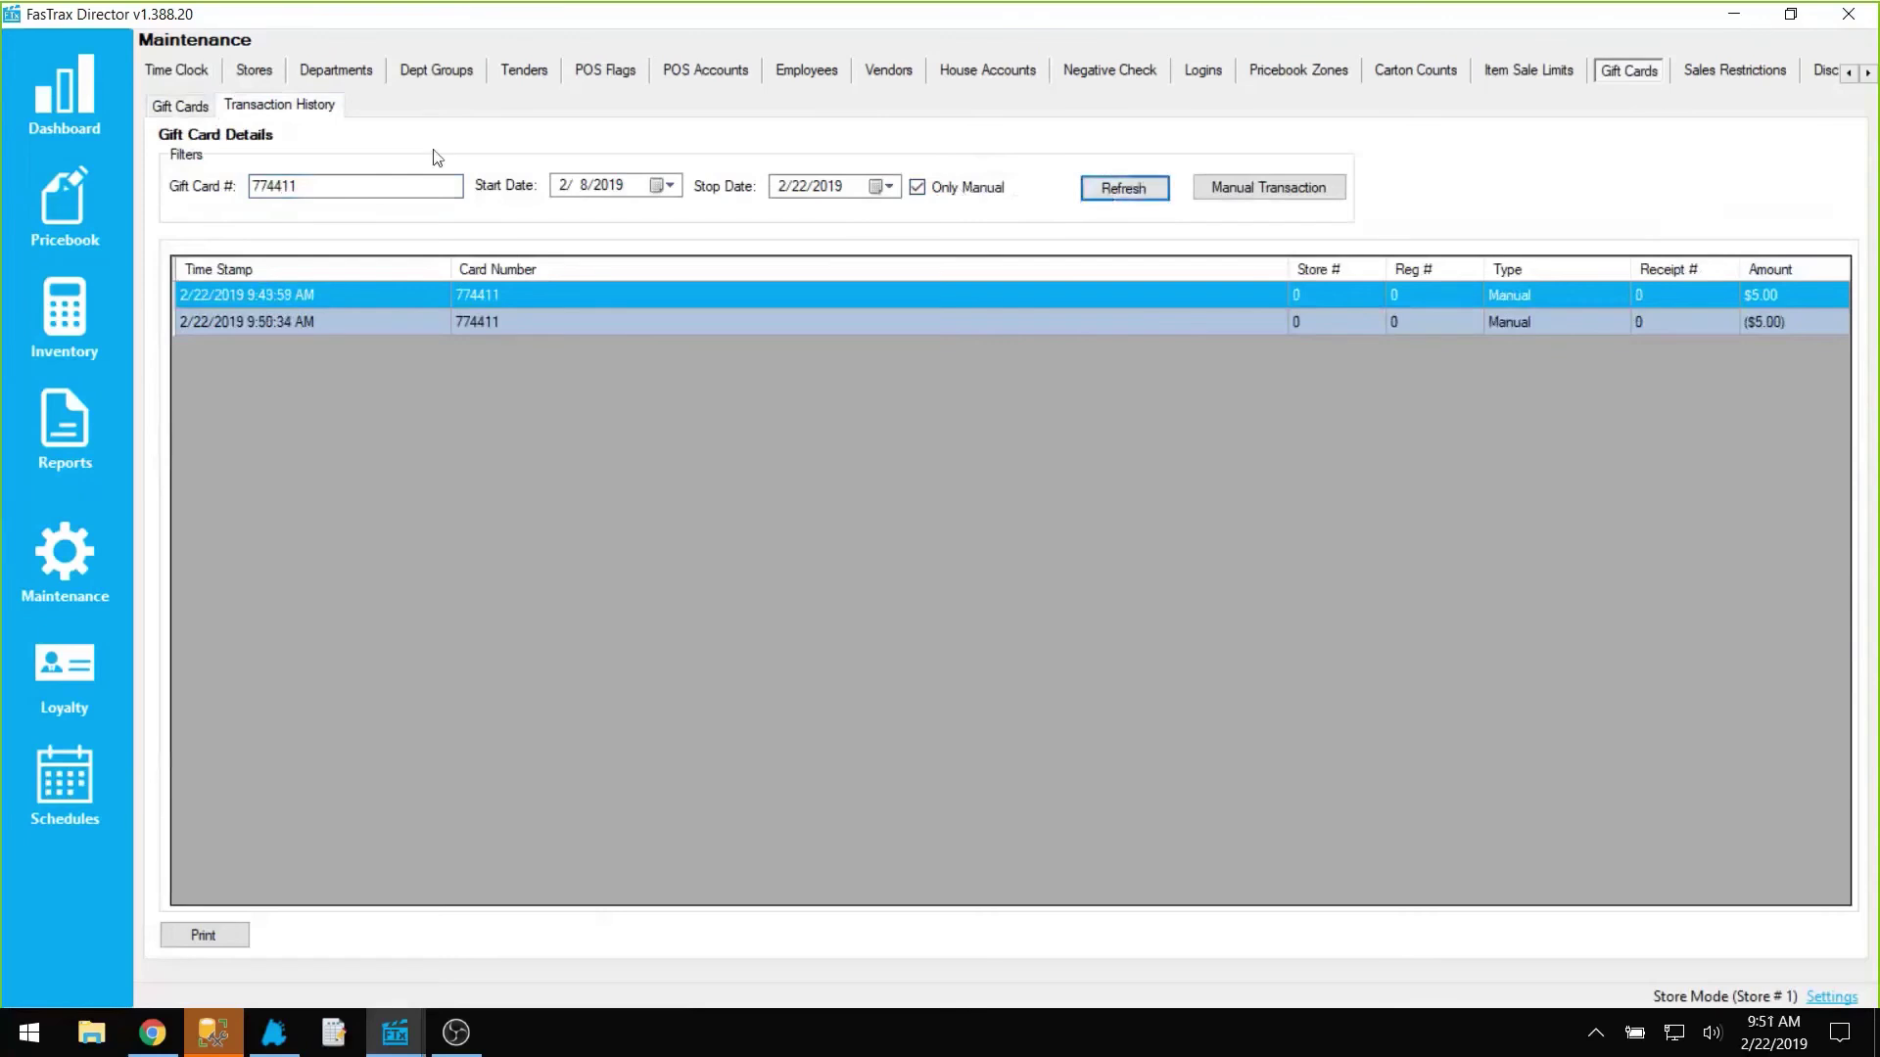
double_click(372, 185)
key("BackSpace")
left_click(1115, 189)
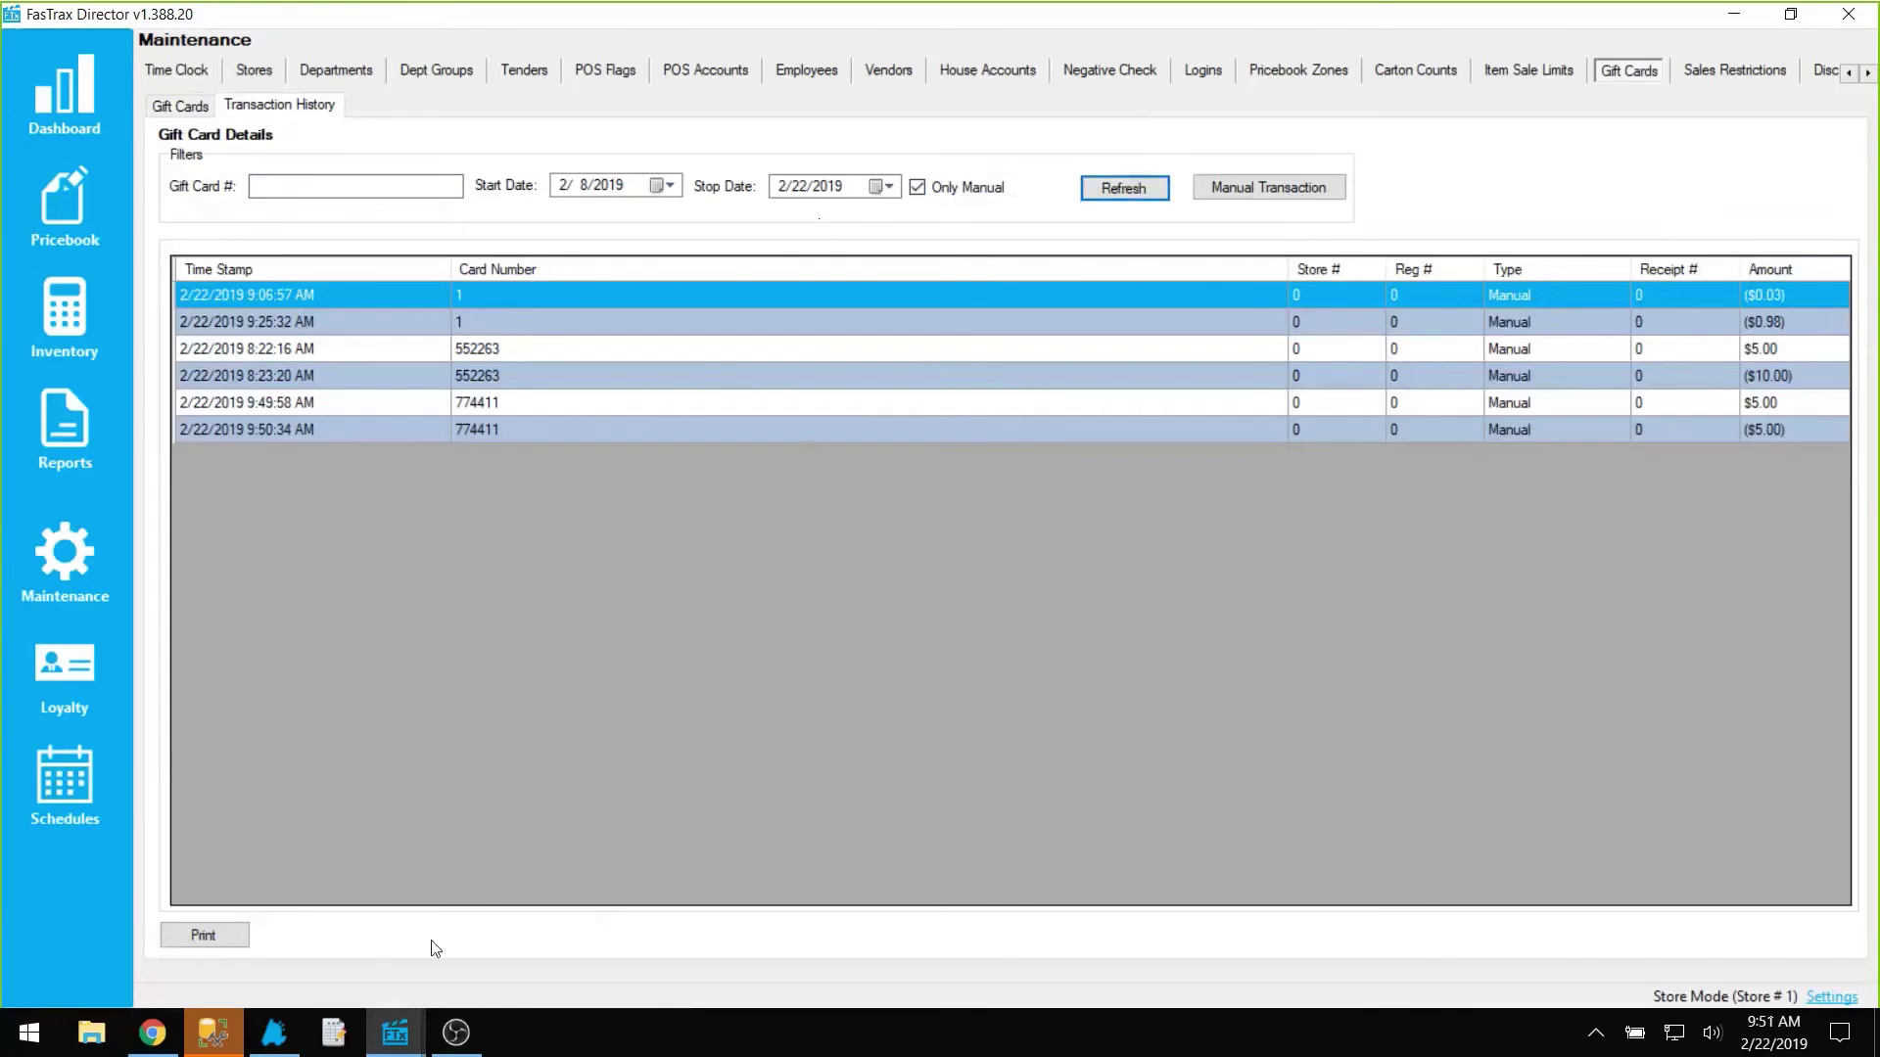
left_click(291, 1047)
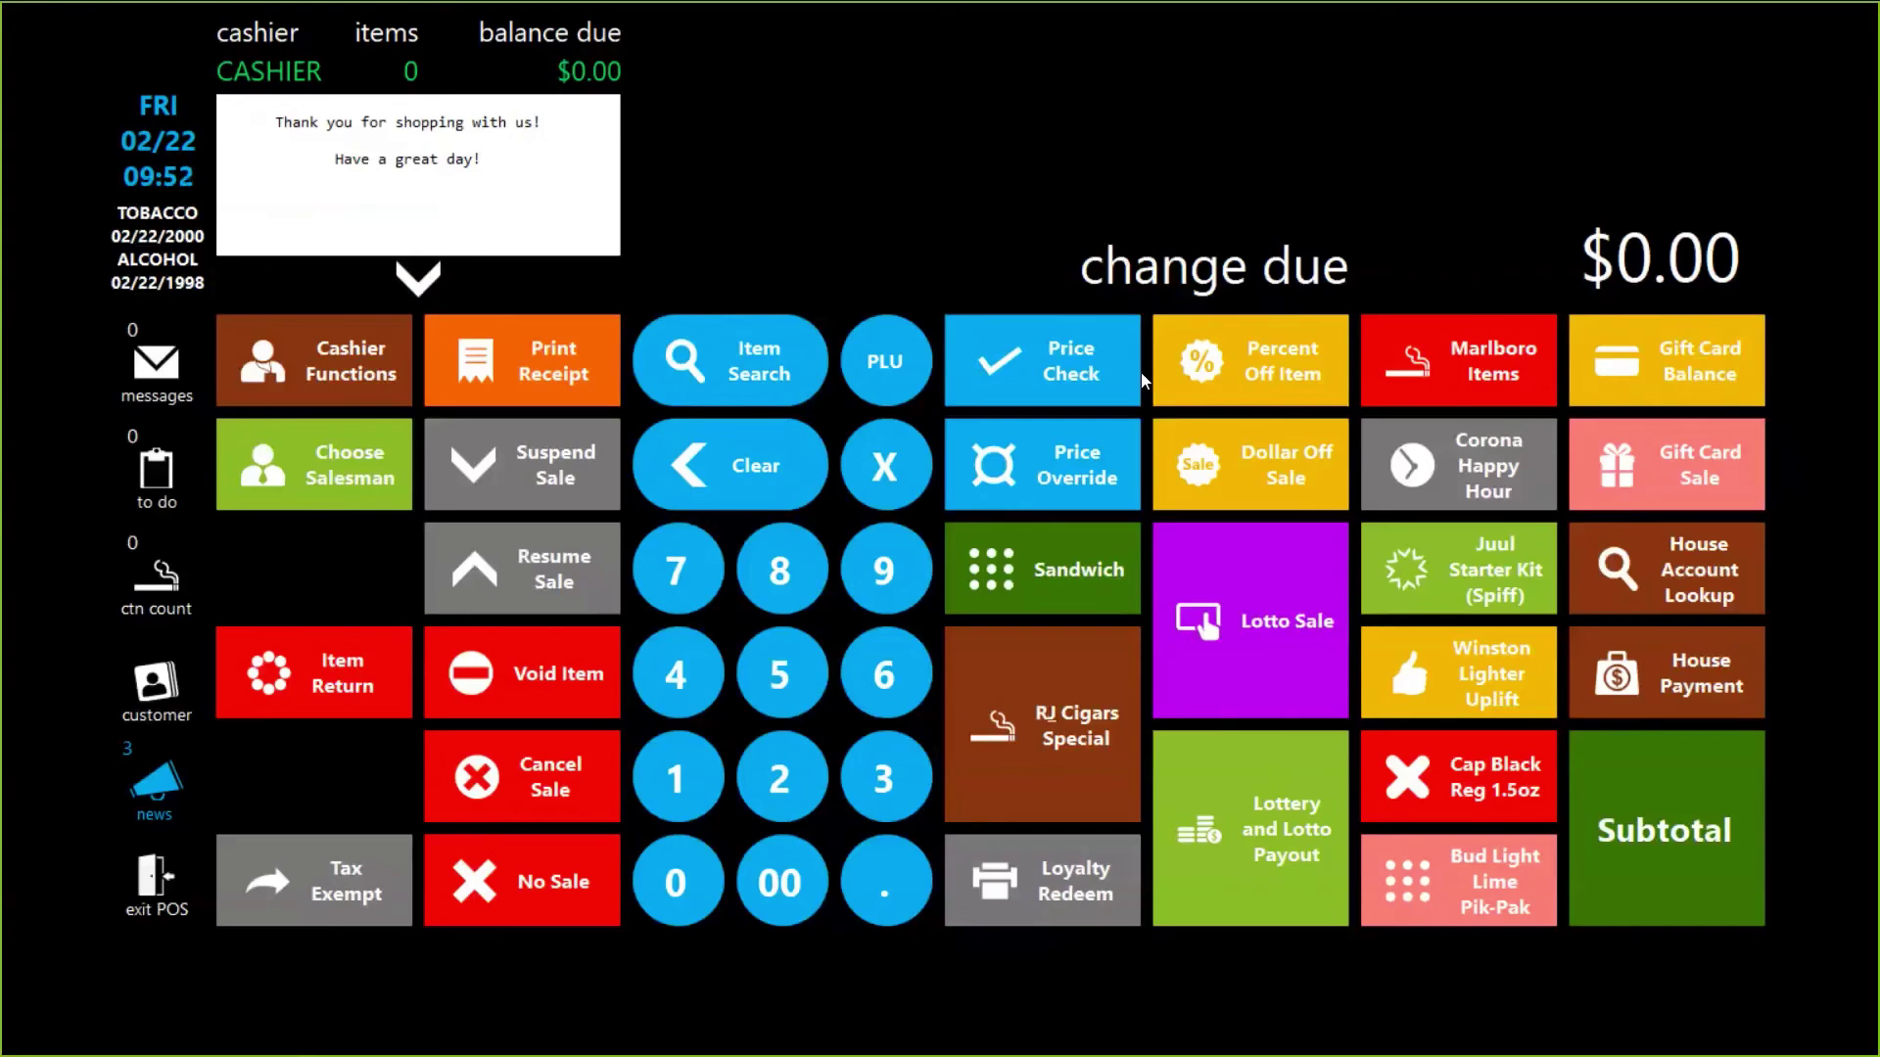
Step: Ring up a receipt-less return of one Winston FF KS BX PK pack, age visually verified
left_click(316, 693)
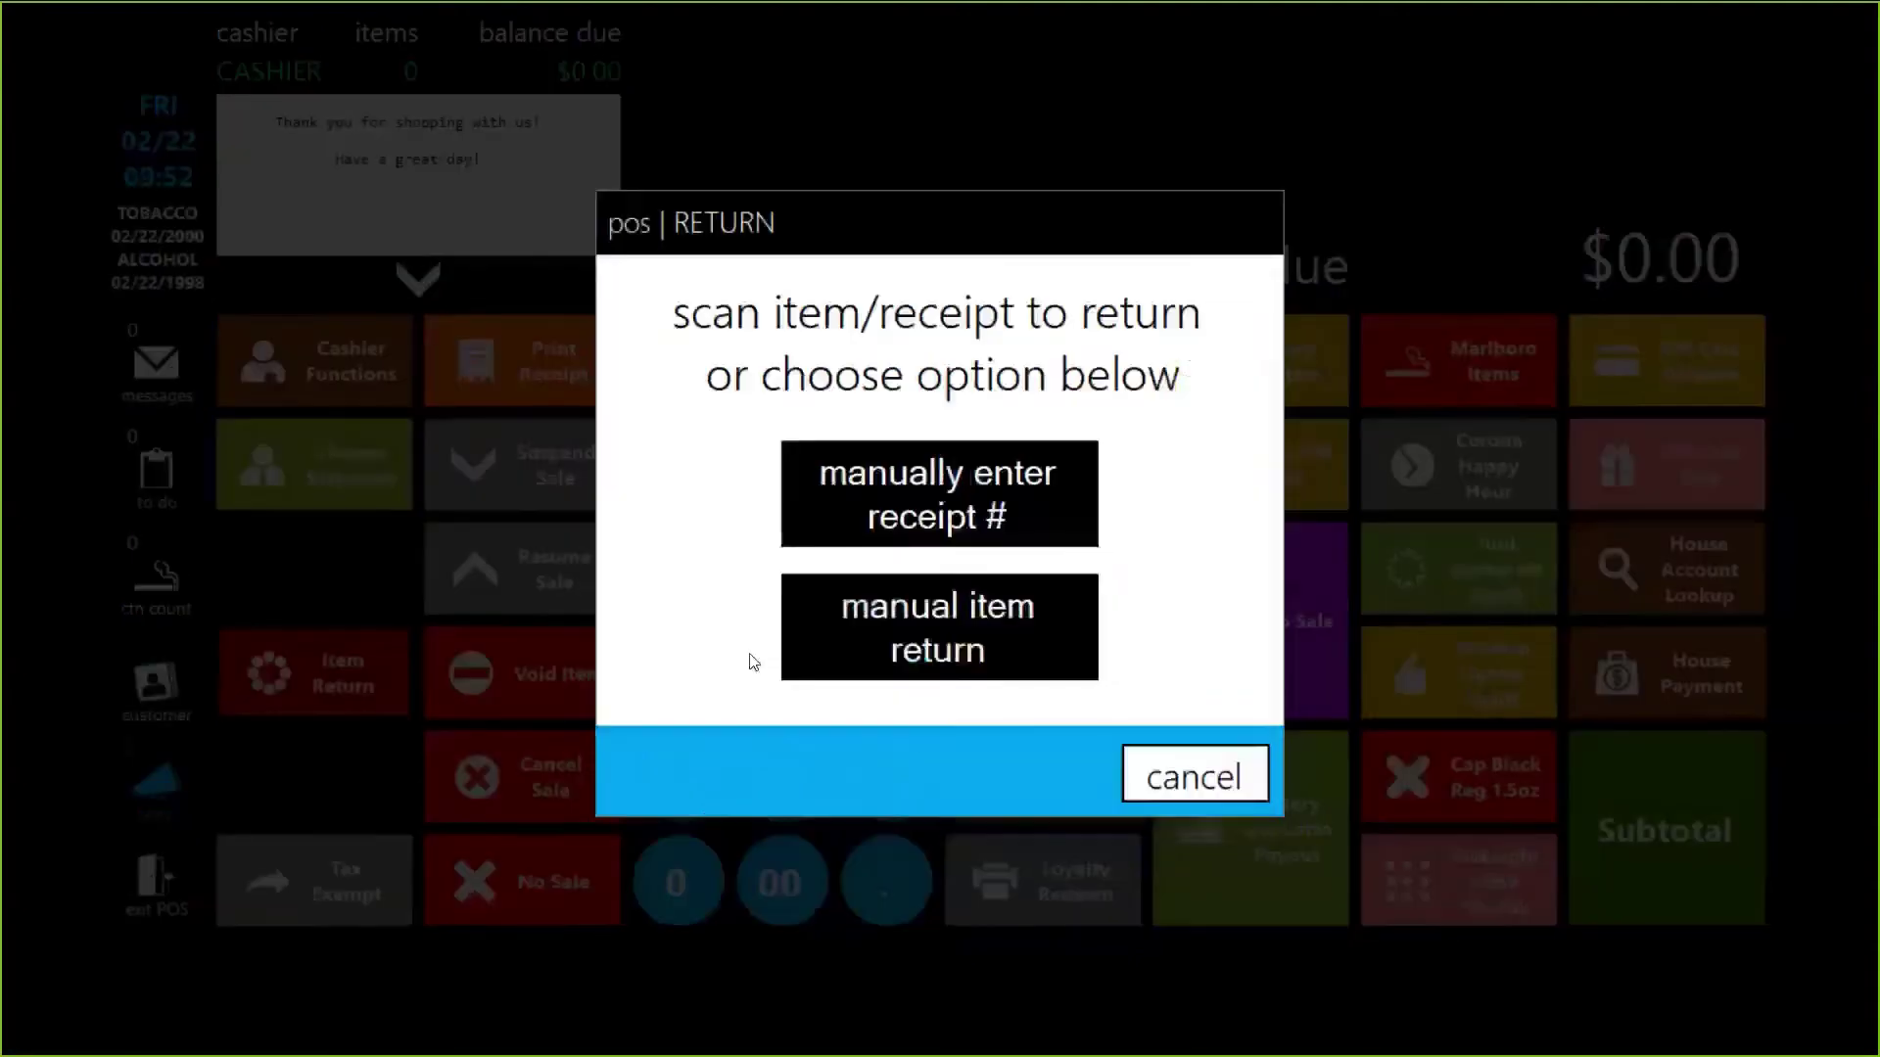
left_click(969, 672)
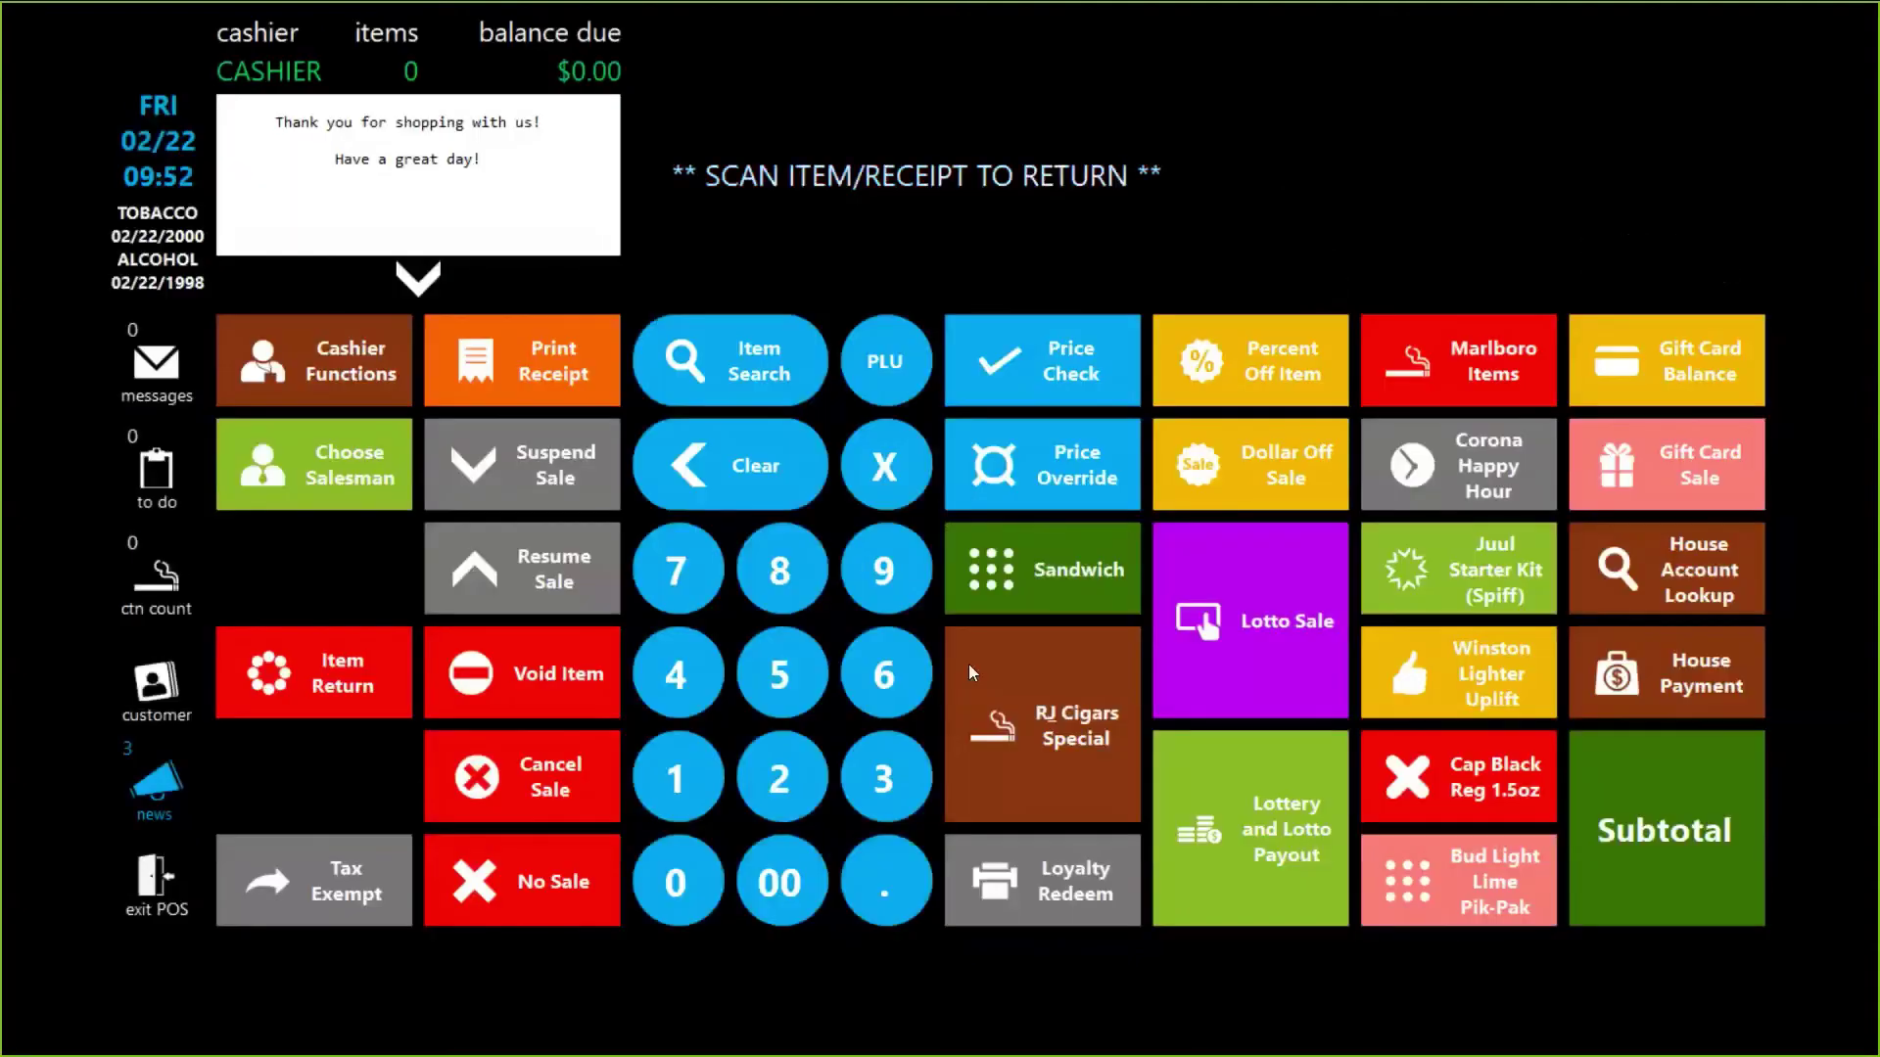
left_click(967, 664)
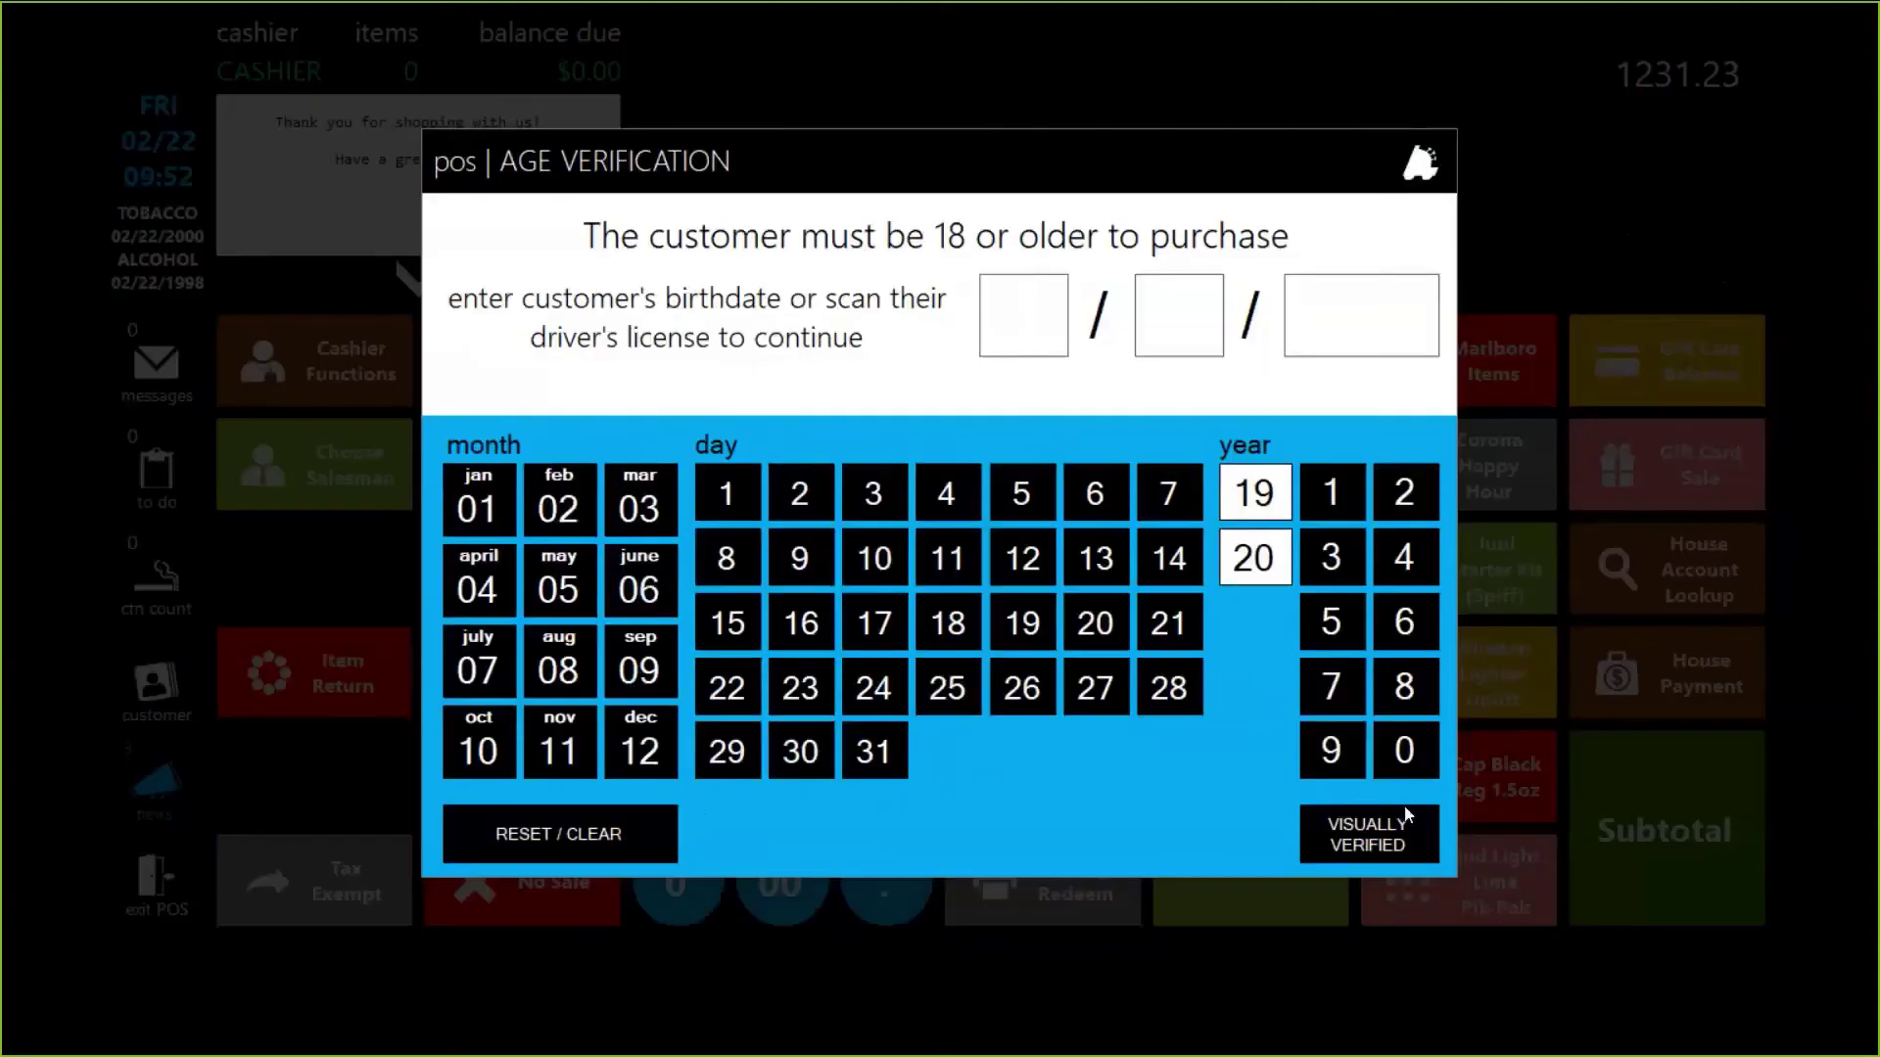
left_click(1410, 817)
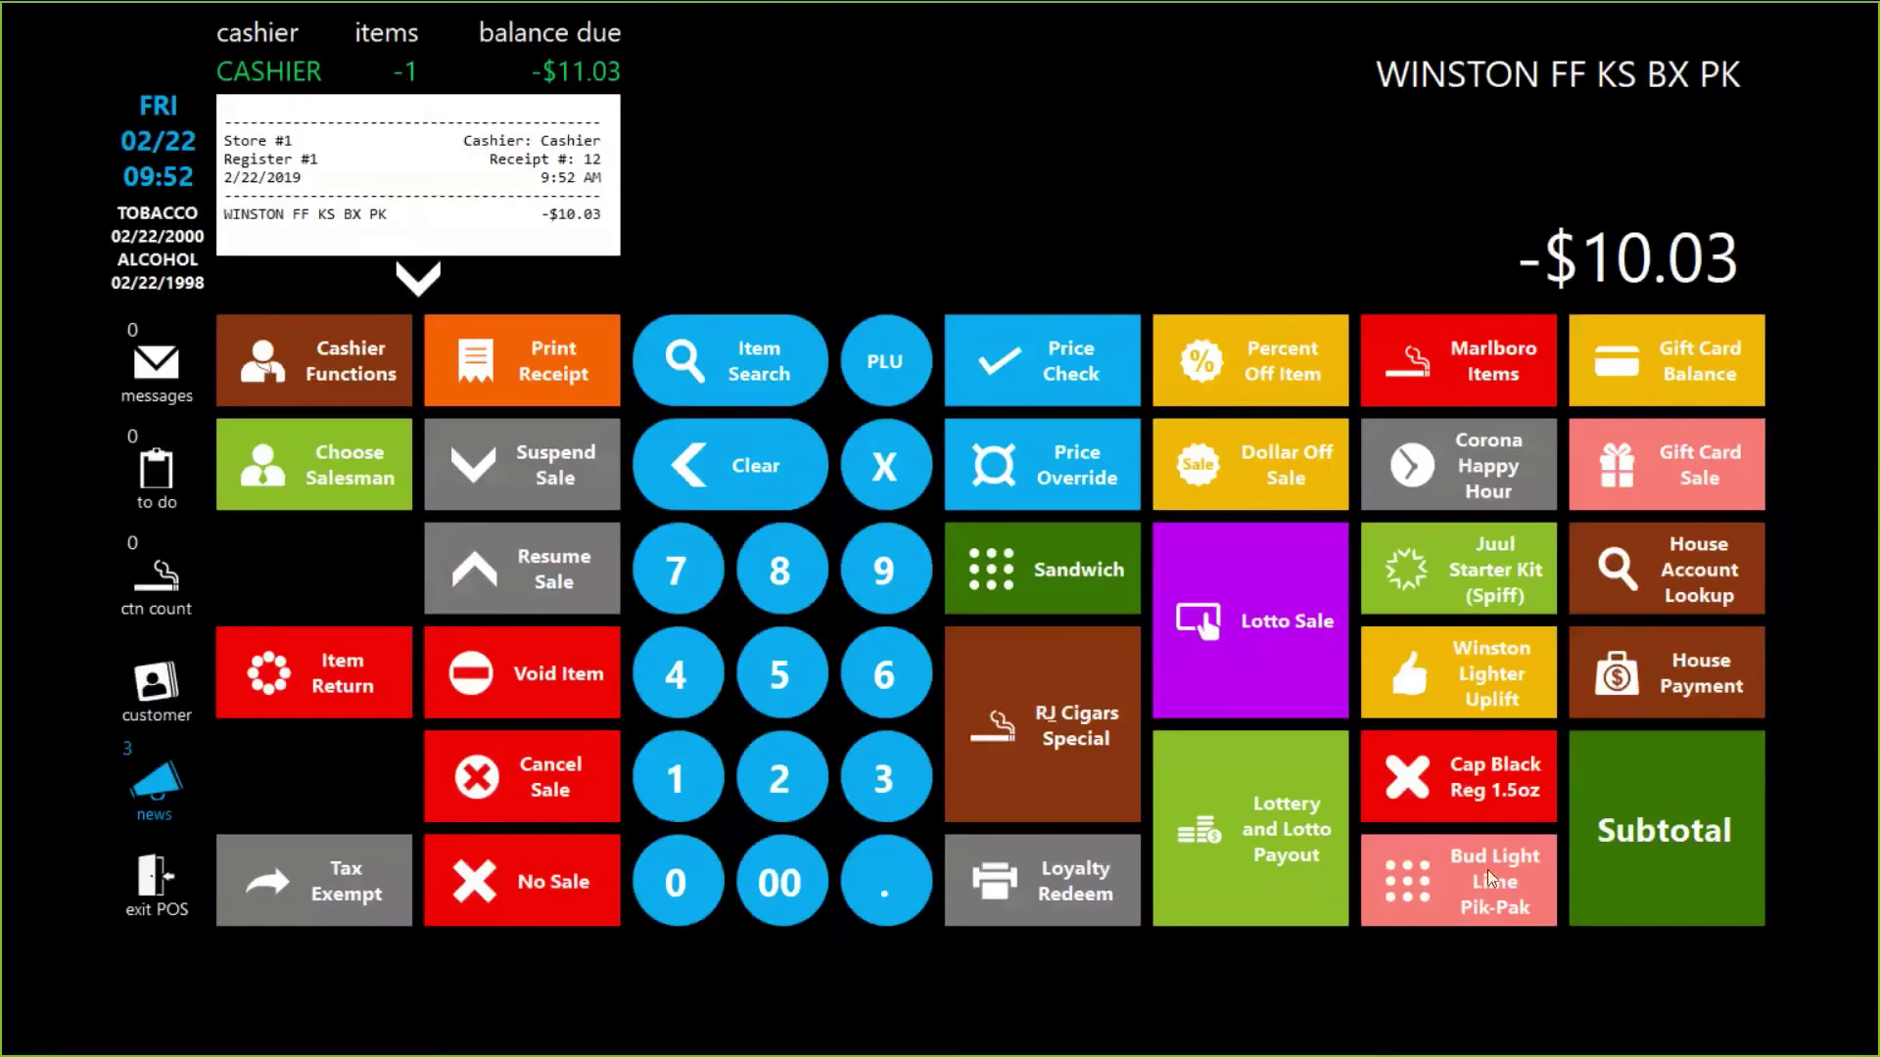
left_click(1678, 829)
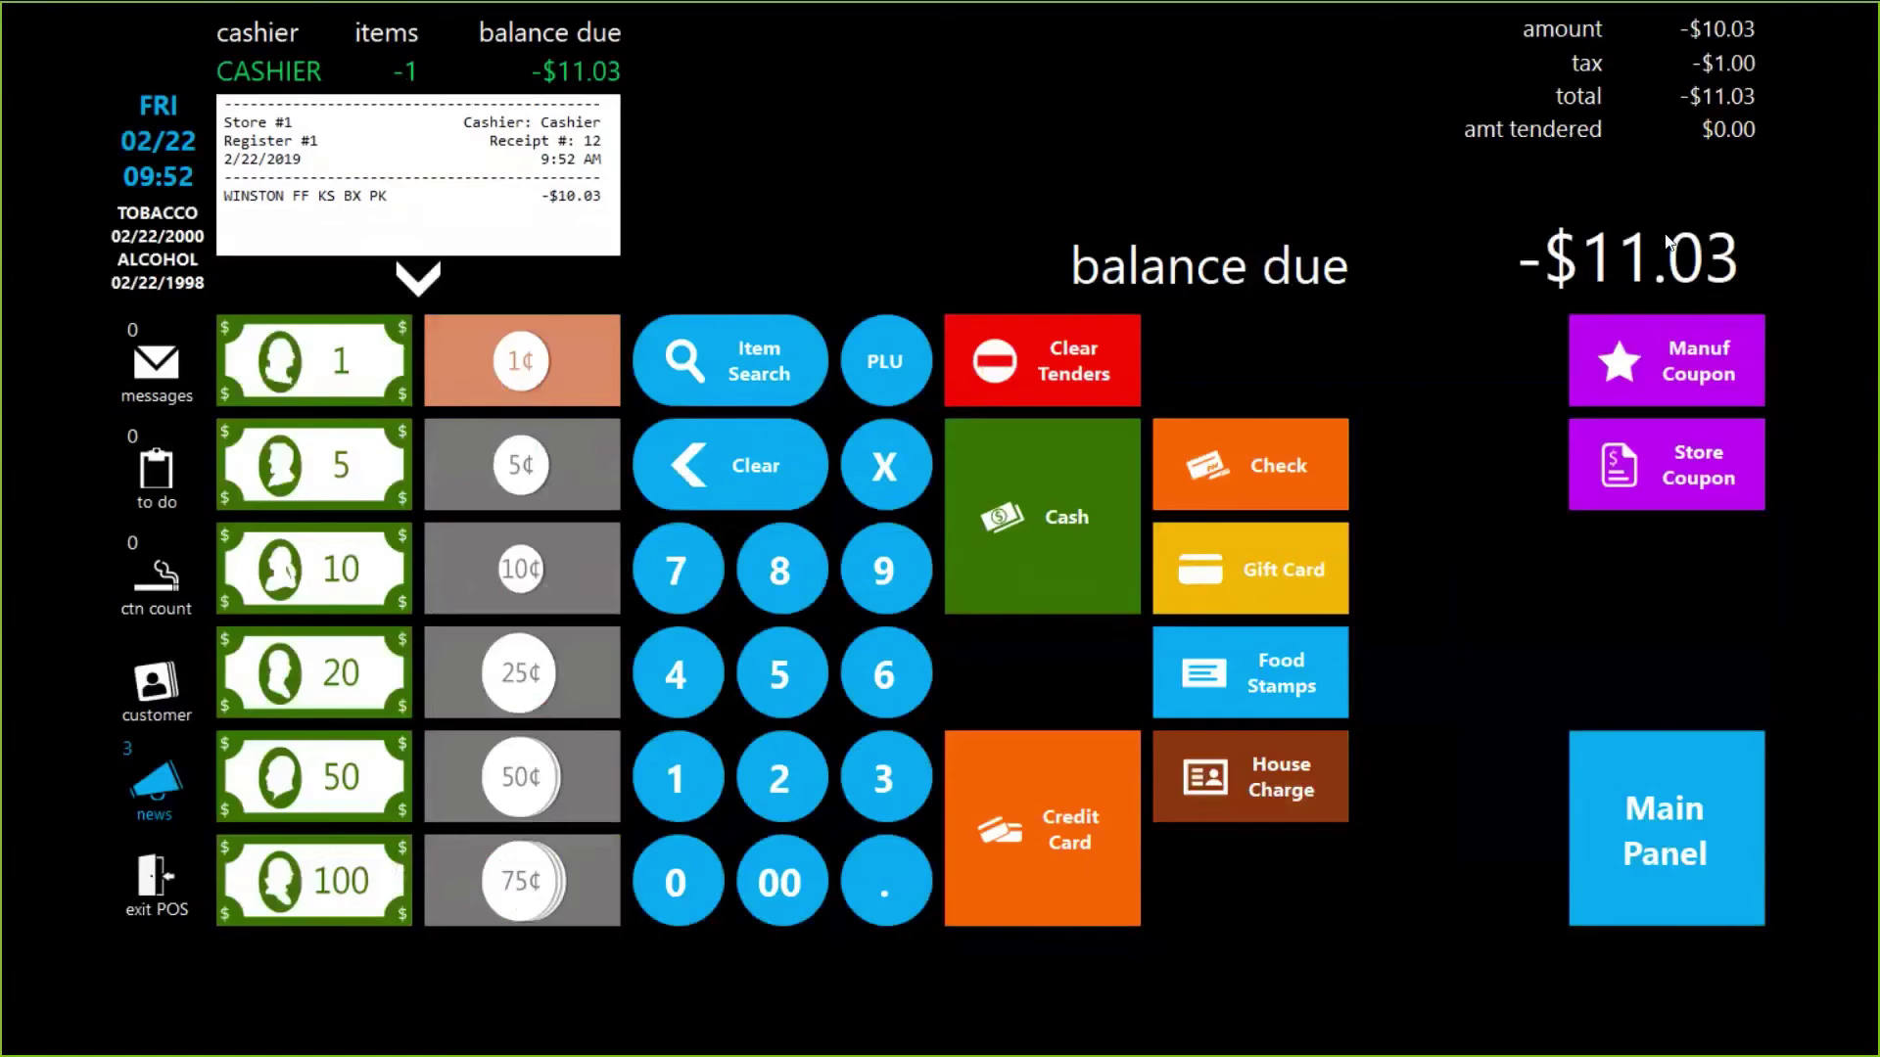
left_click(1741, 755)
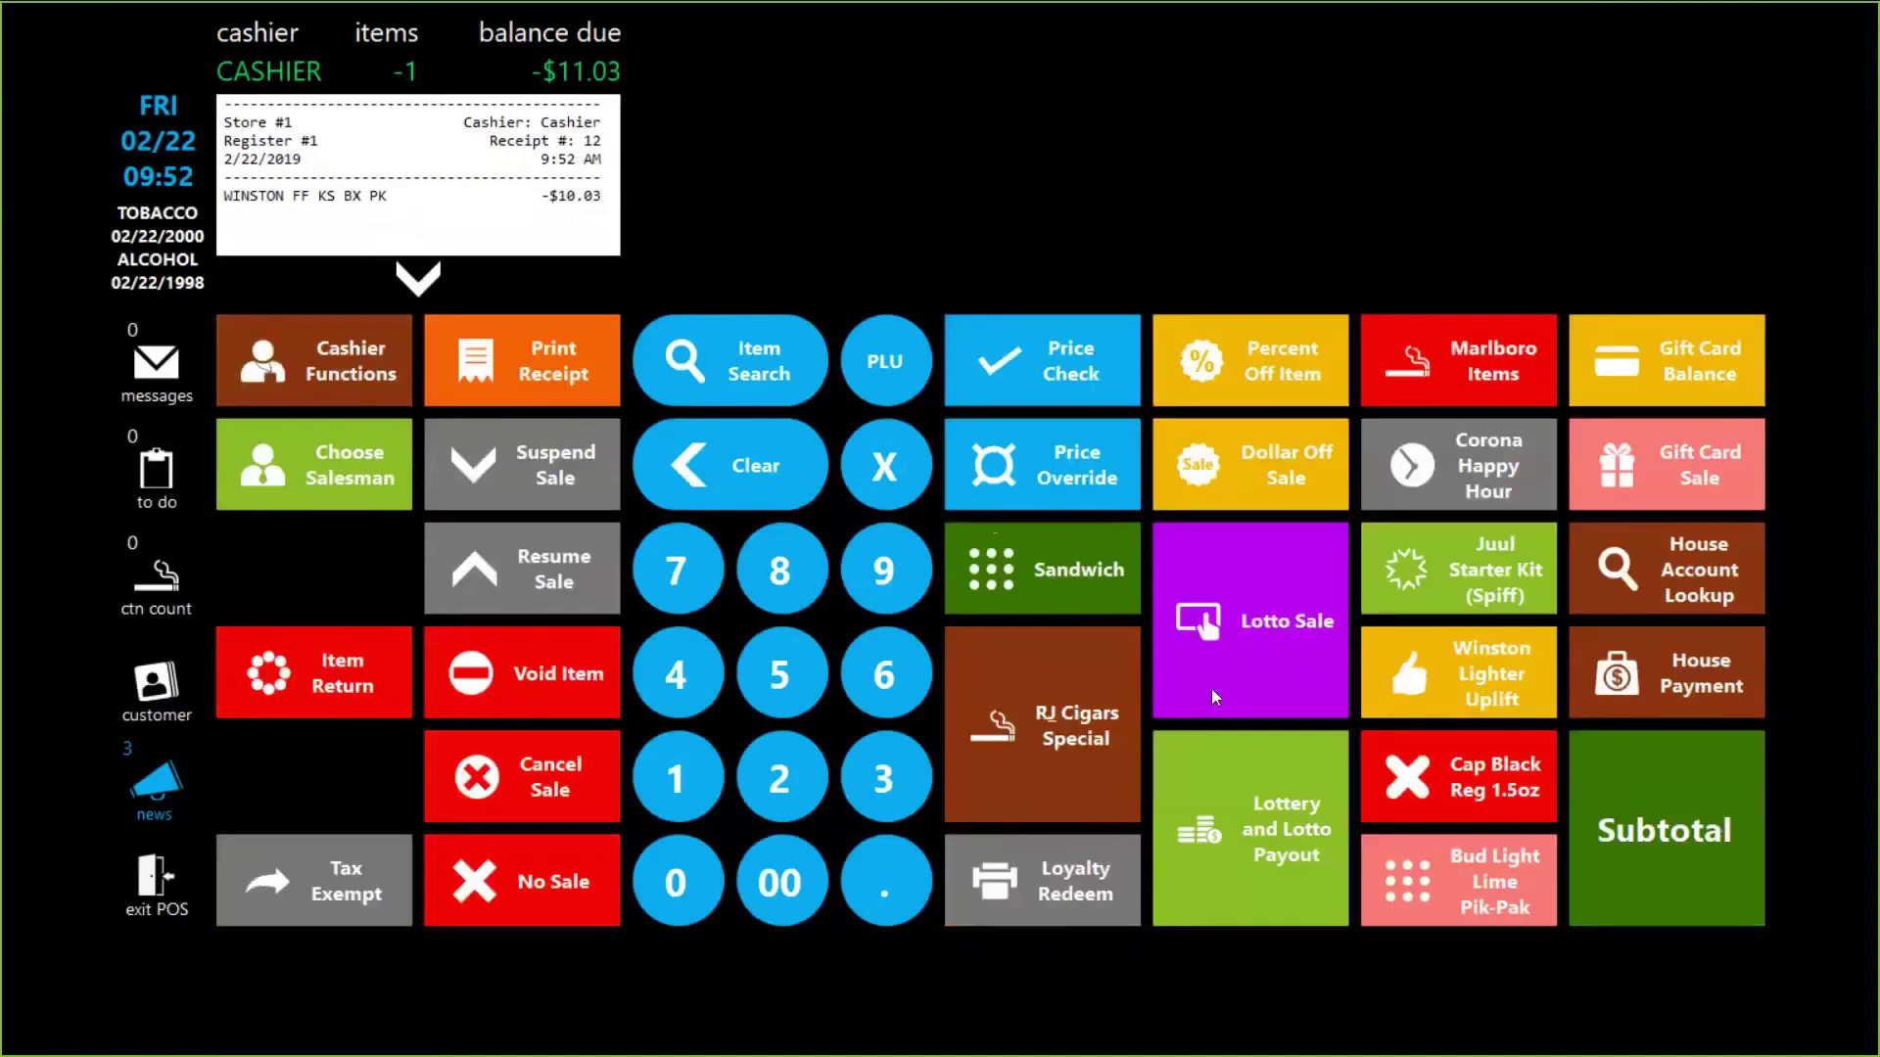
Step: Add an $11.03 Gift Card Sale, settle with Cash, and load it onto card 774411
left_click(674, 796)
left_click(686, 783)
left_click(683, 874)
left_click(874, 790)
left_click(1654, 464)
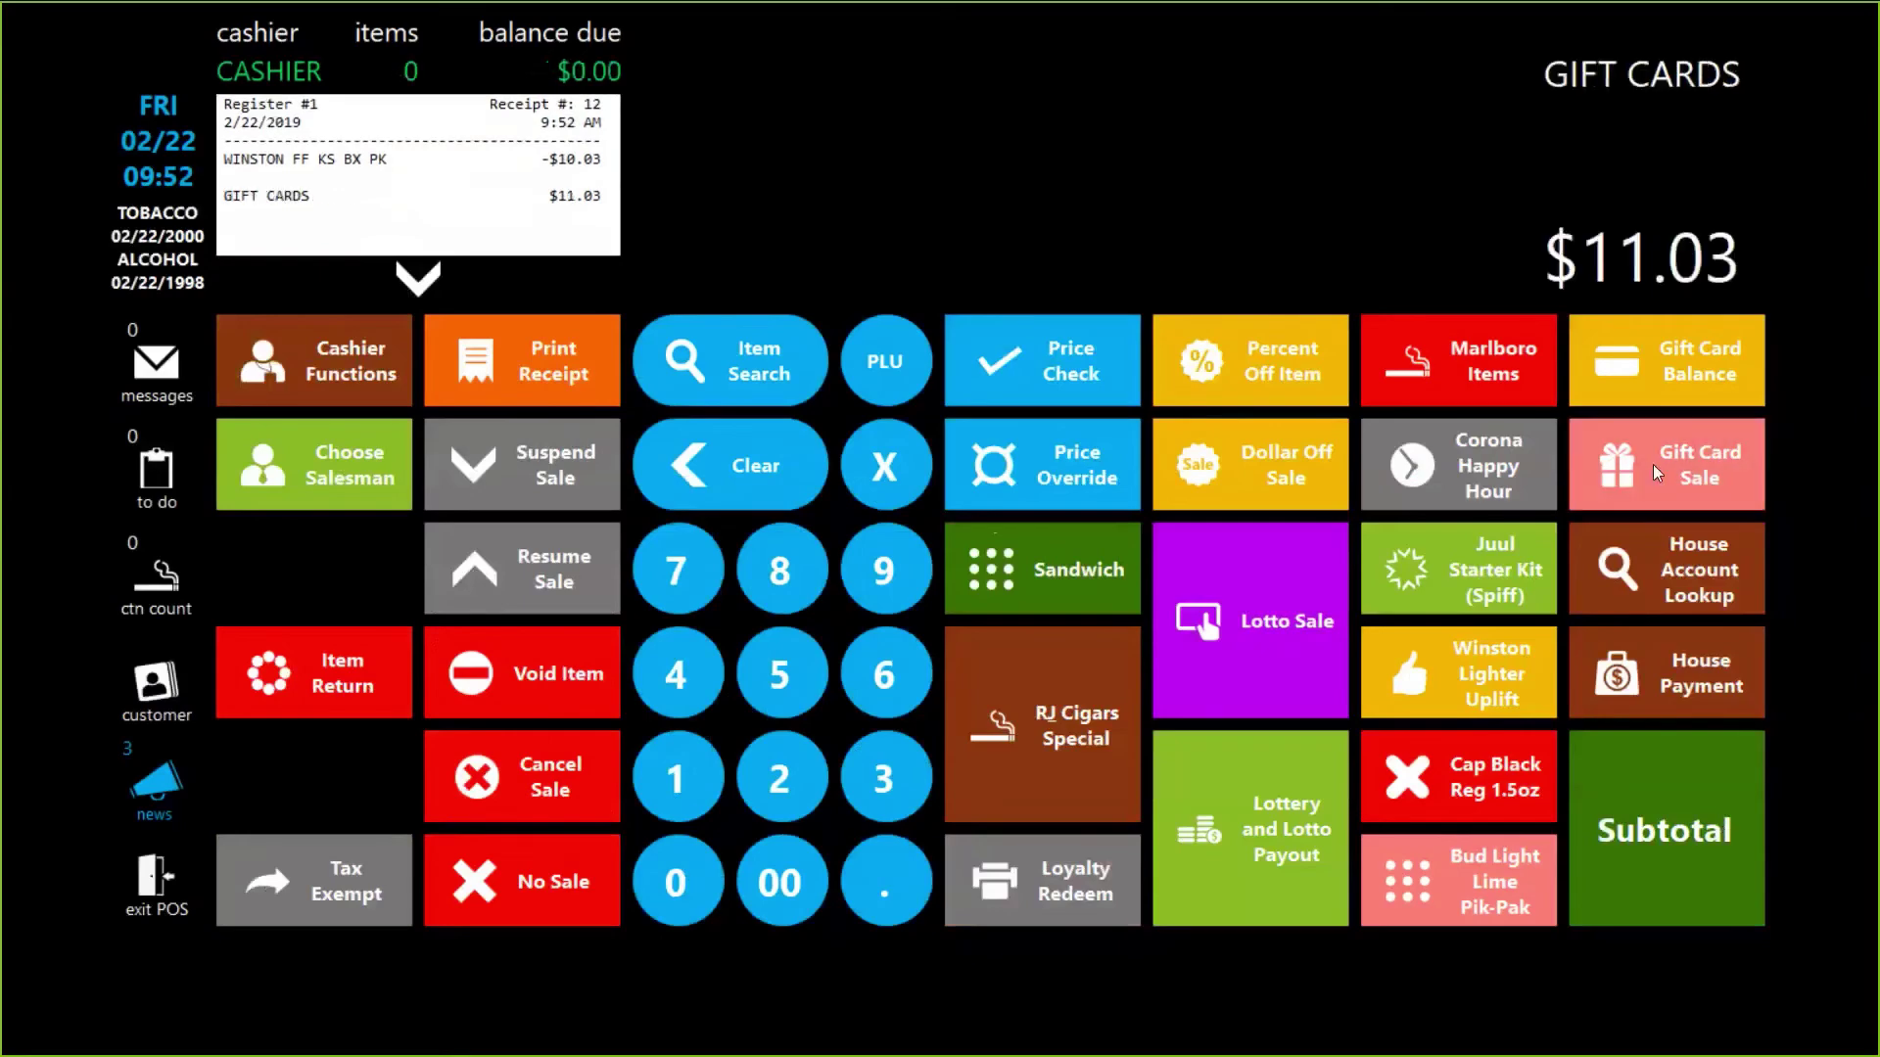
left_click(1682, 795)
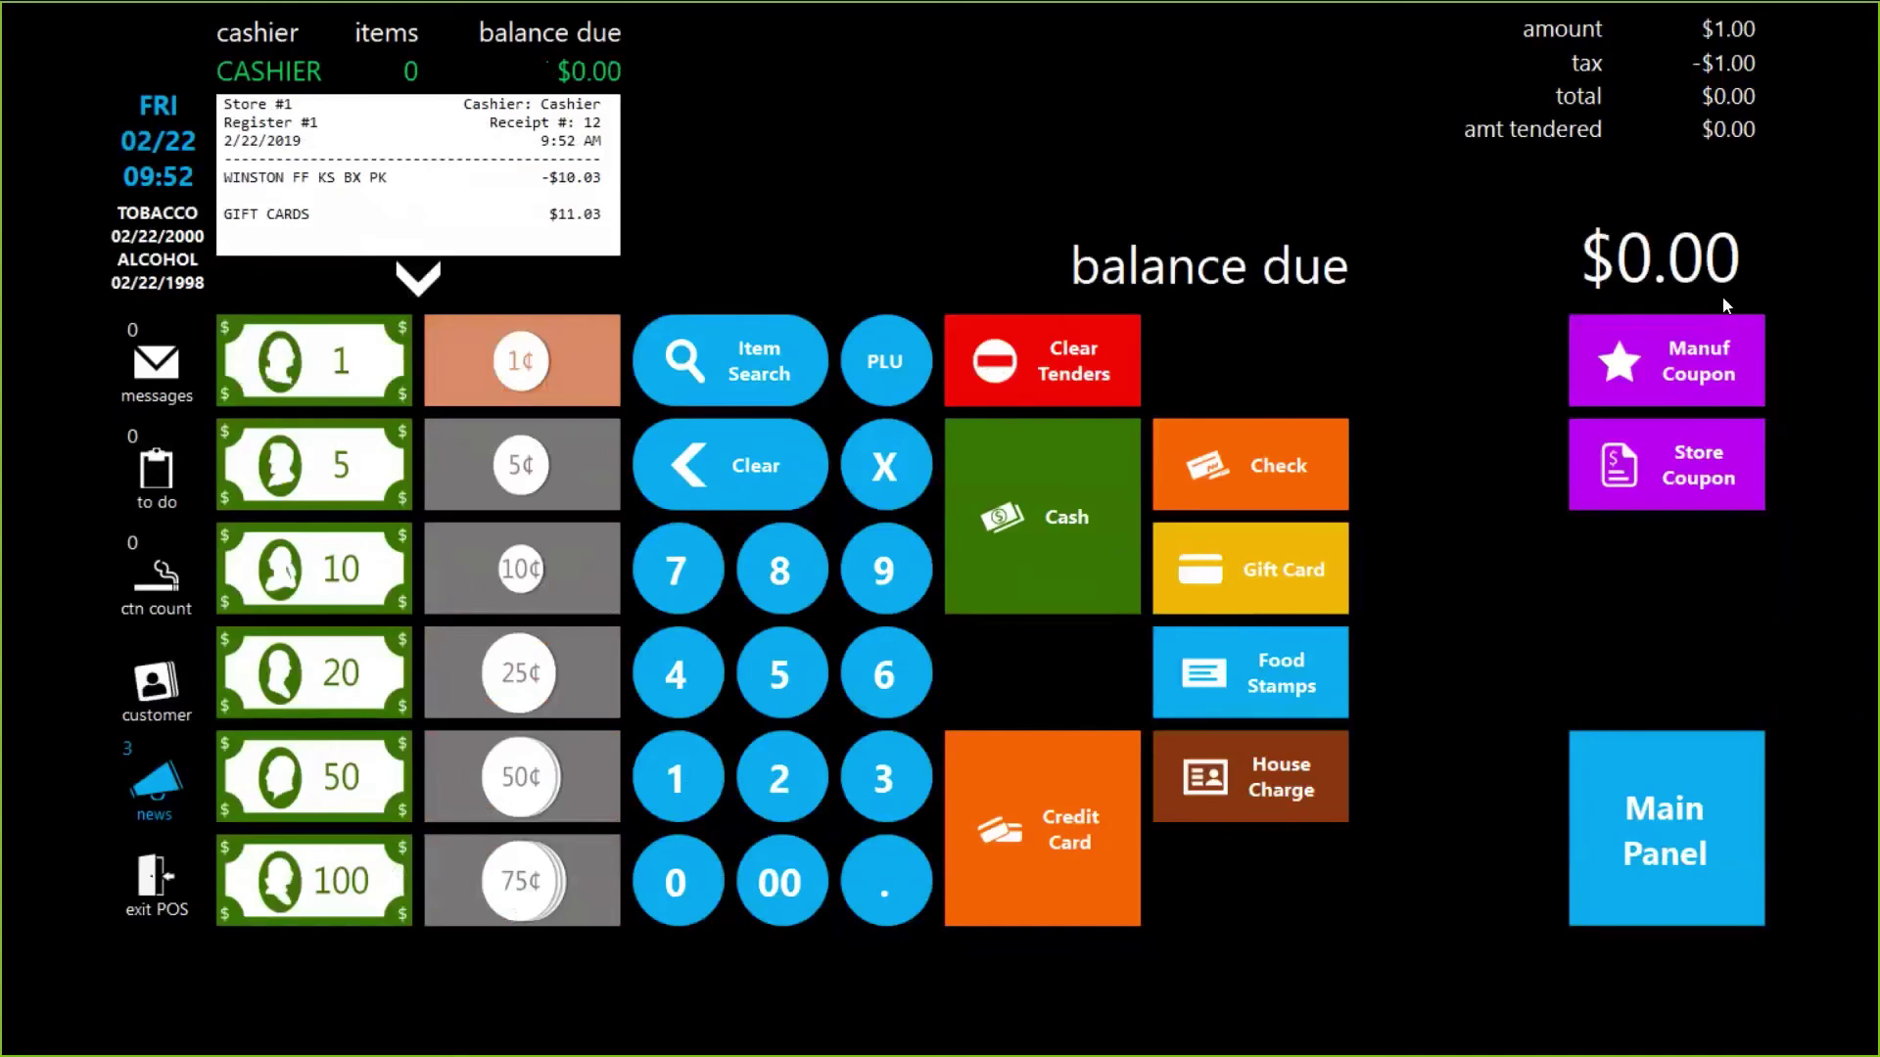
left_click(1030, 501)
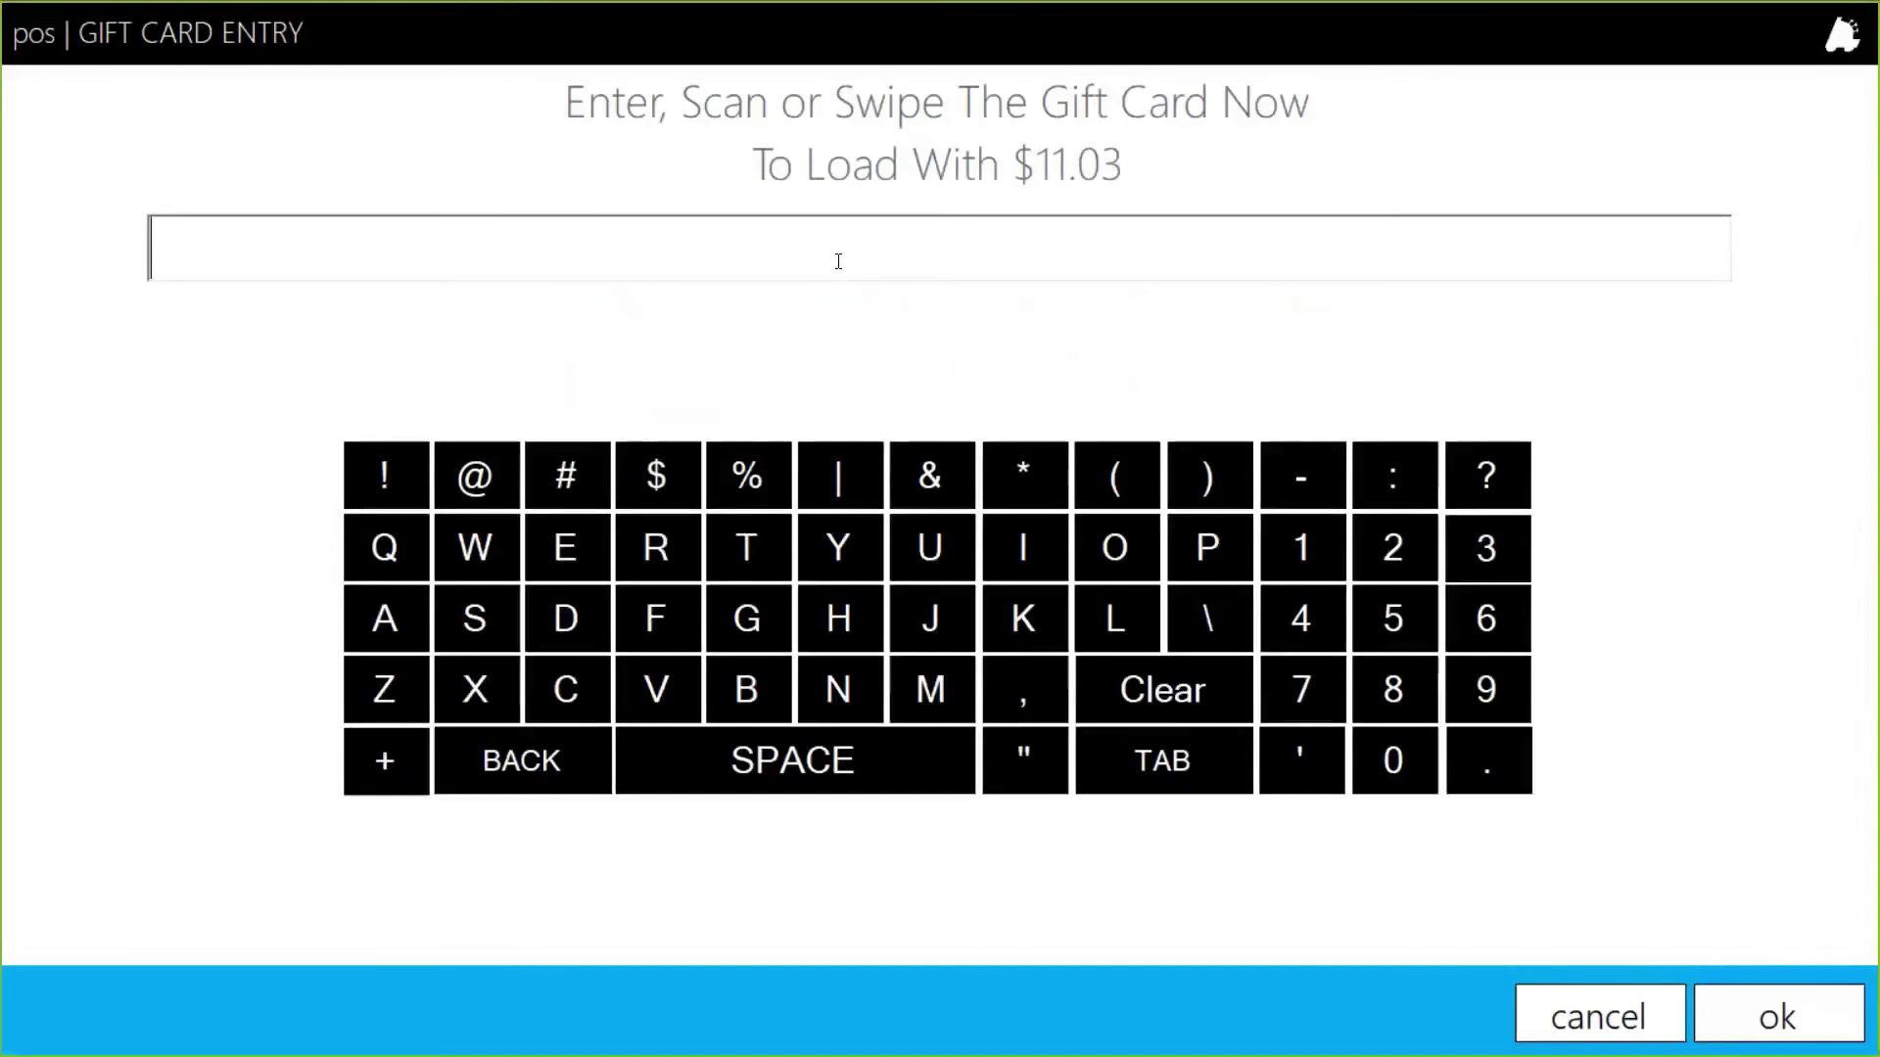
type("774411")
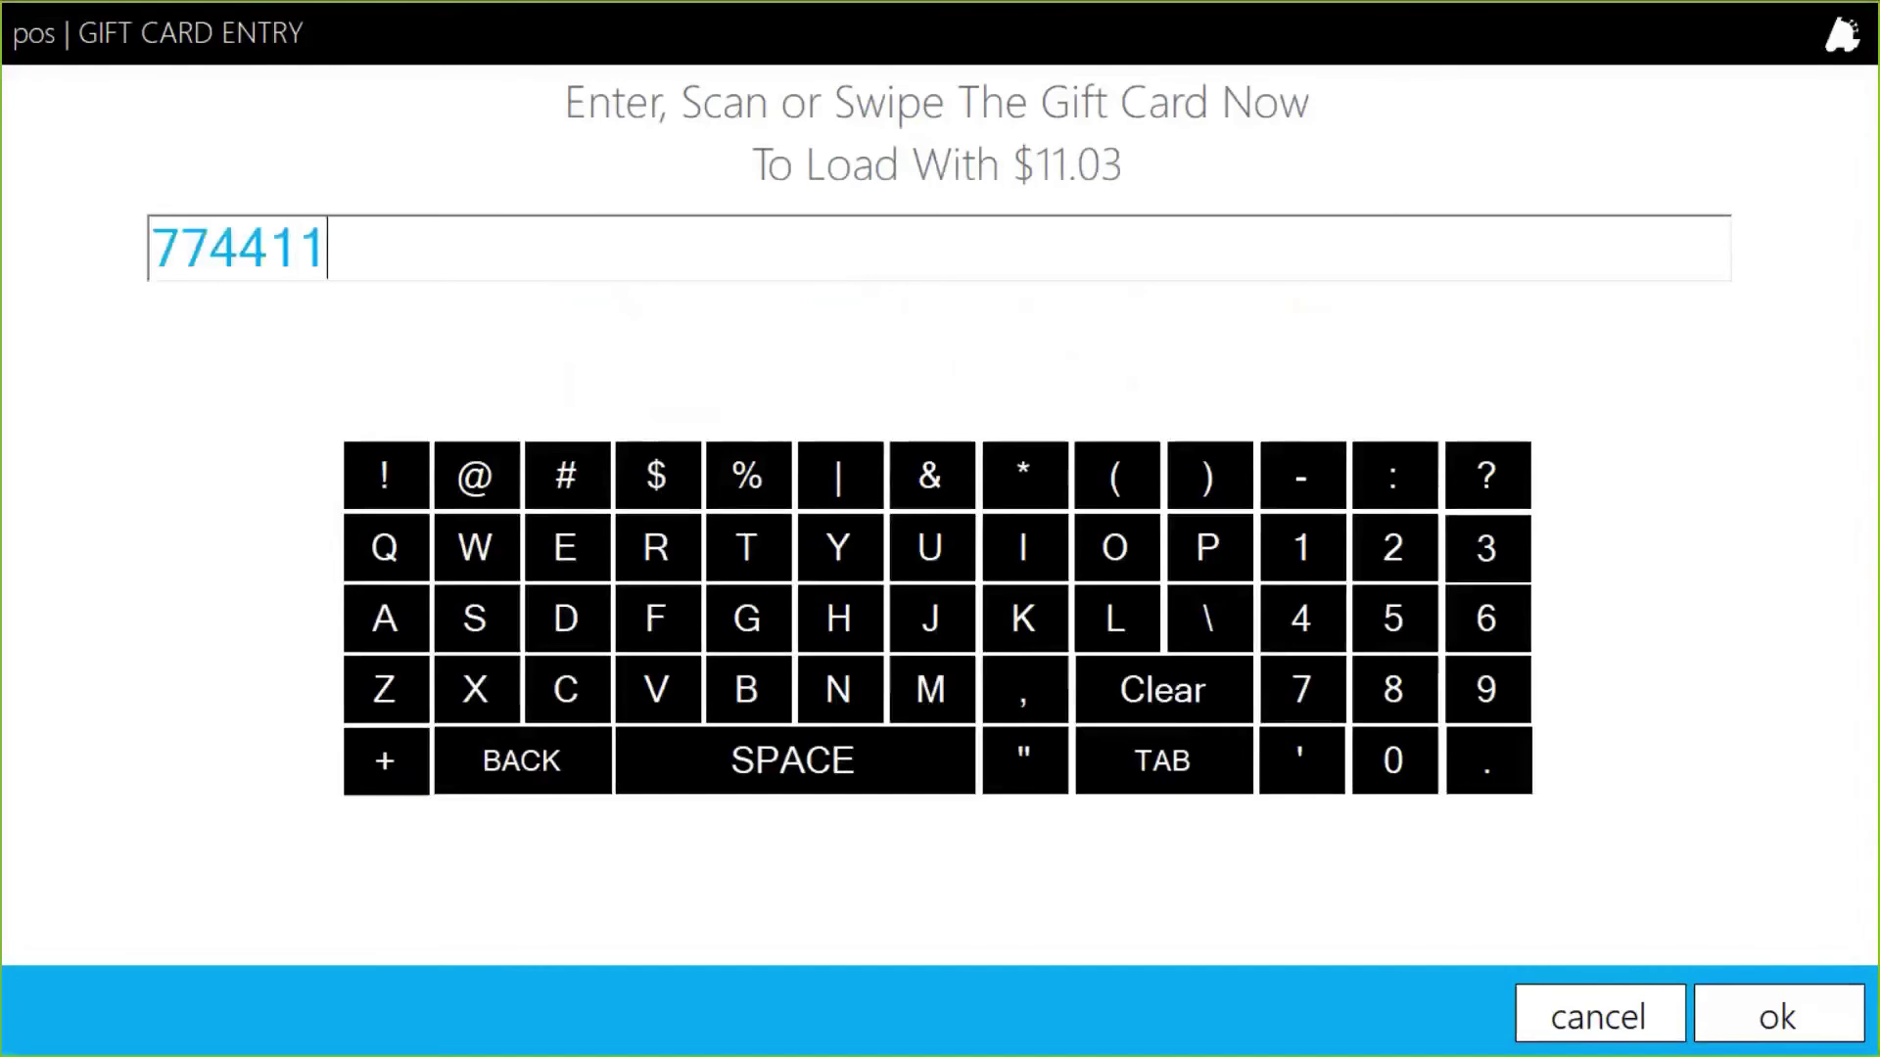
left_click(1704, 1010)
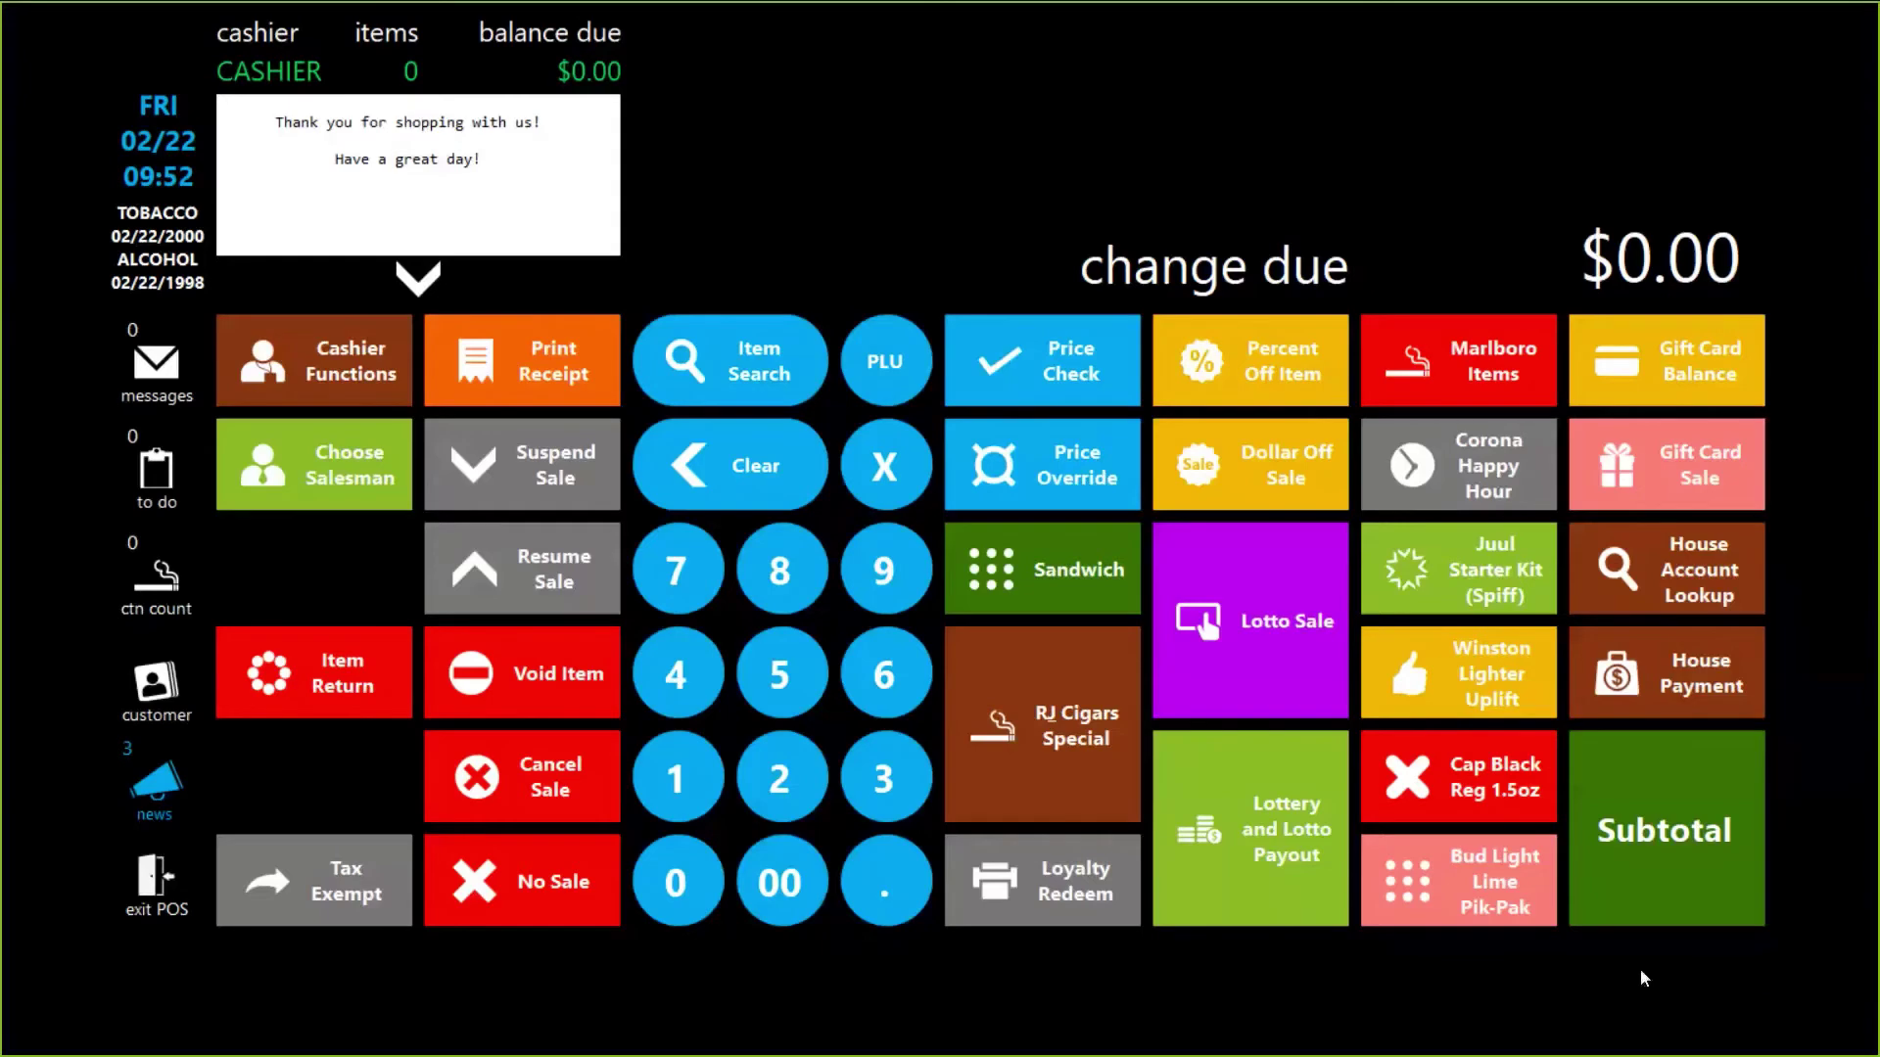
left_click(1714, 352)
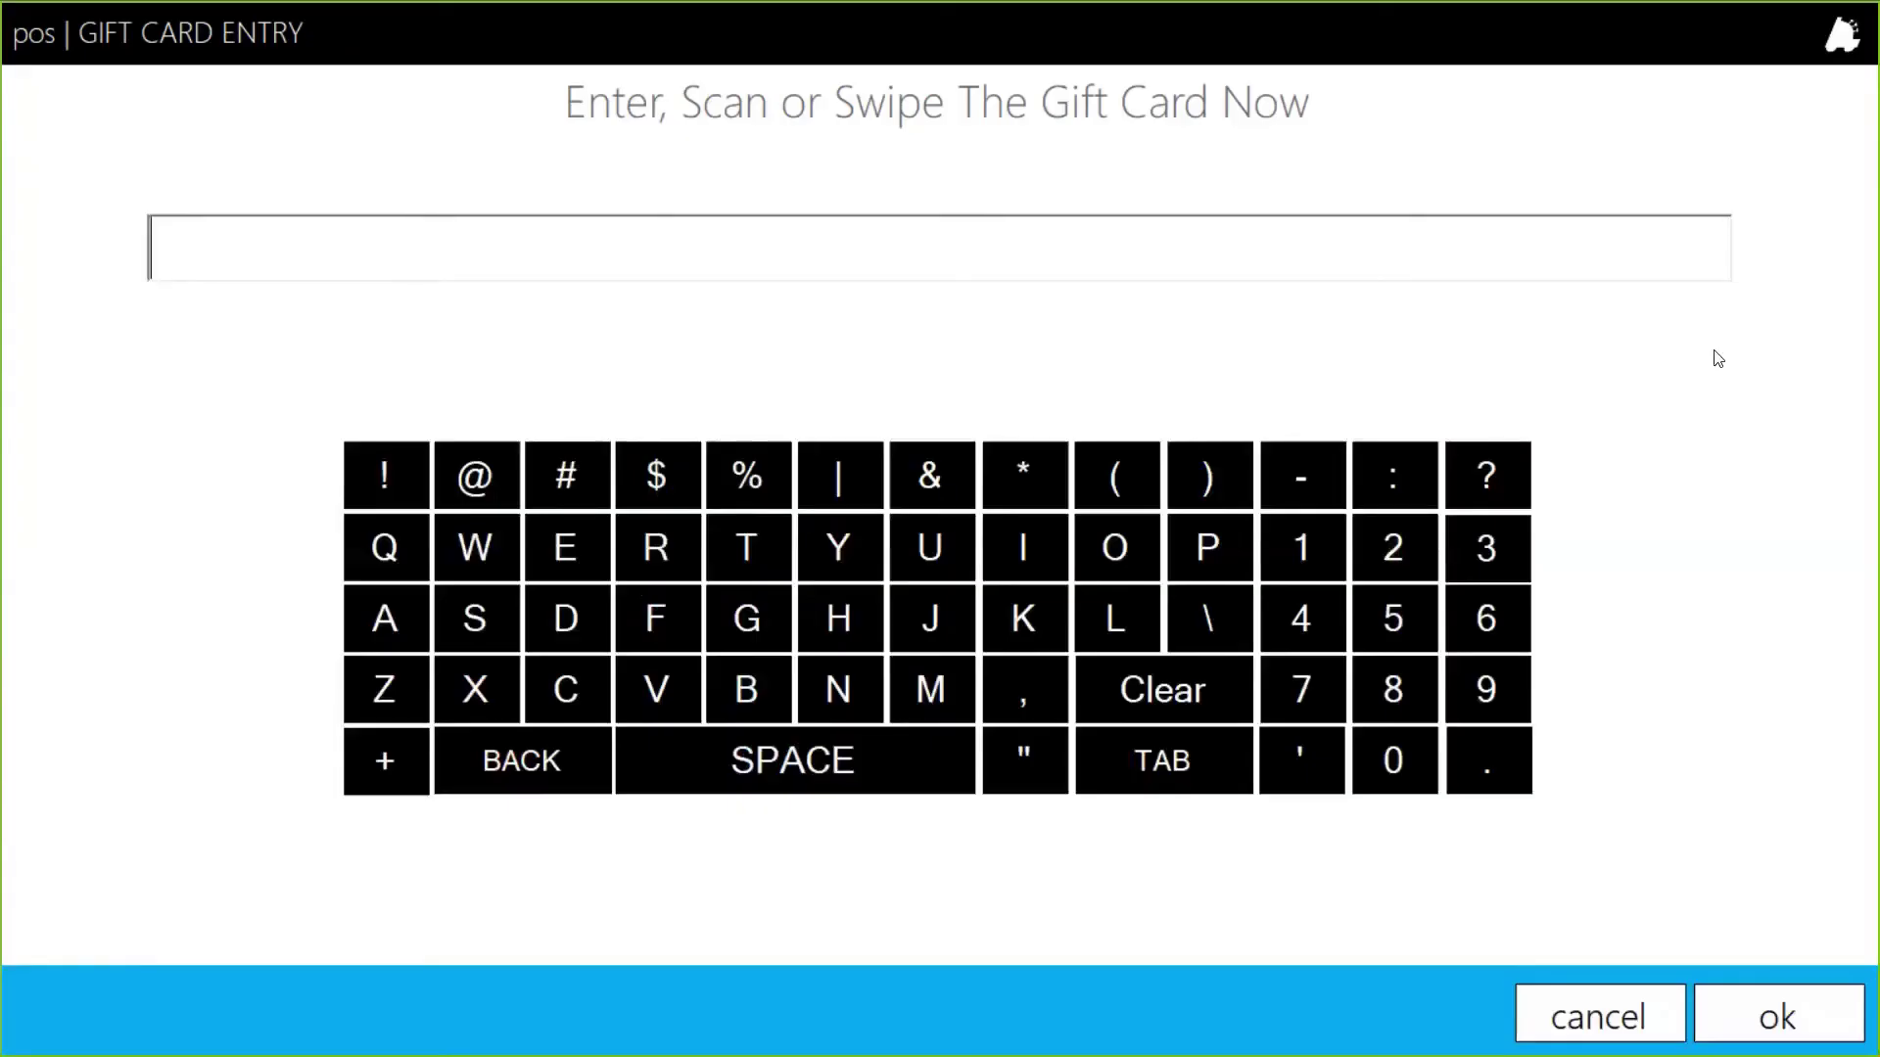
type("774411")
left_click(1818, 994)
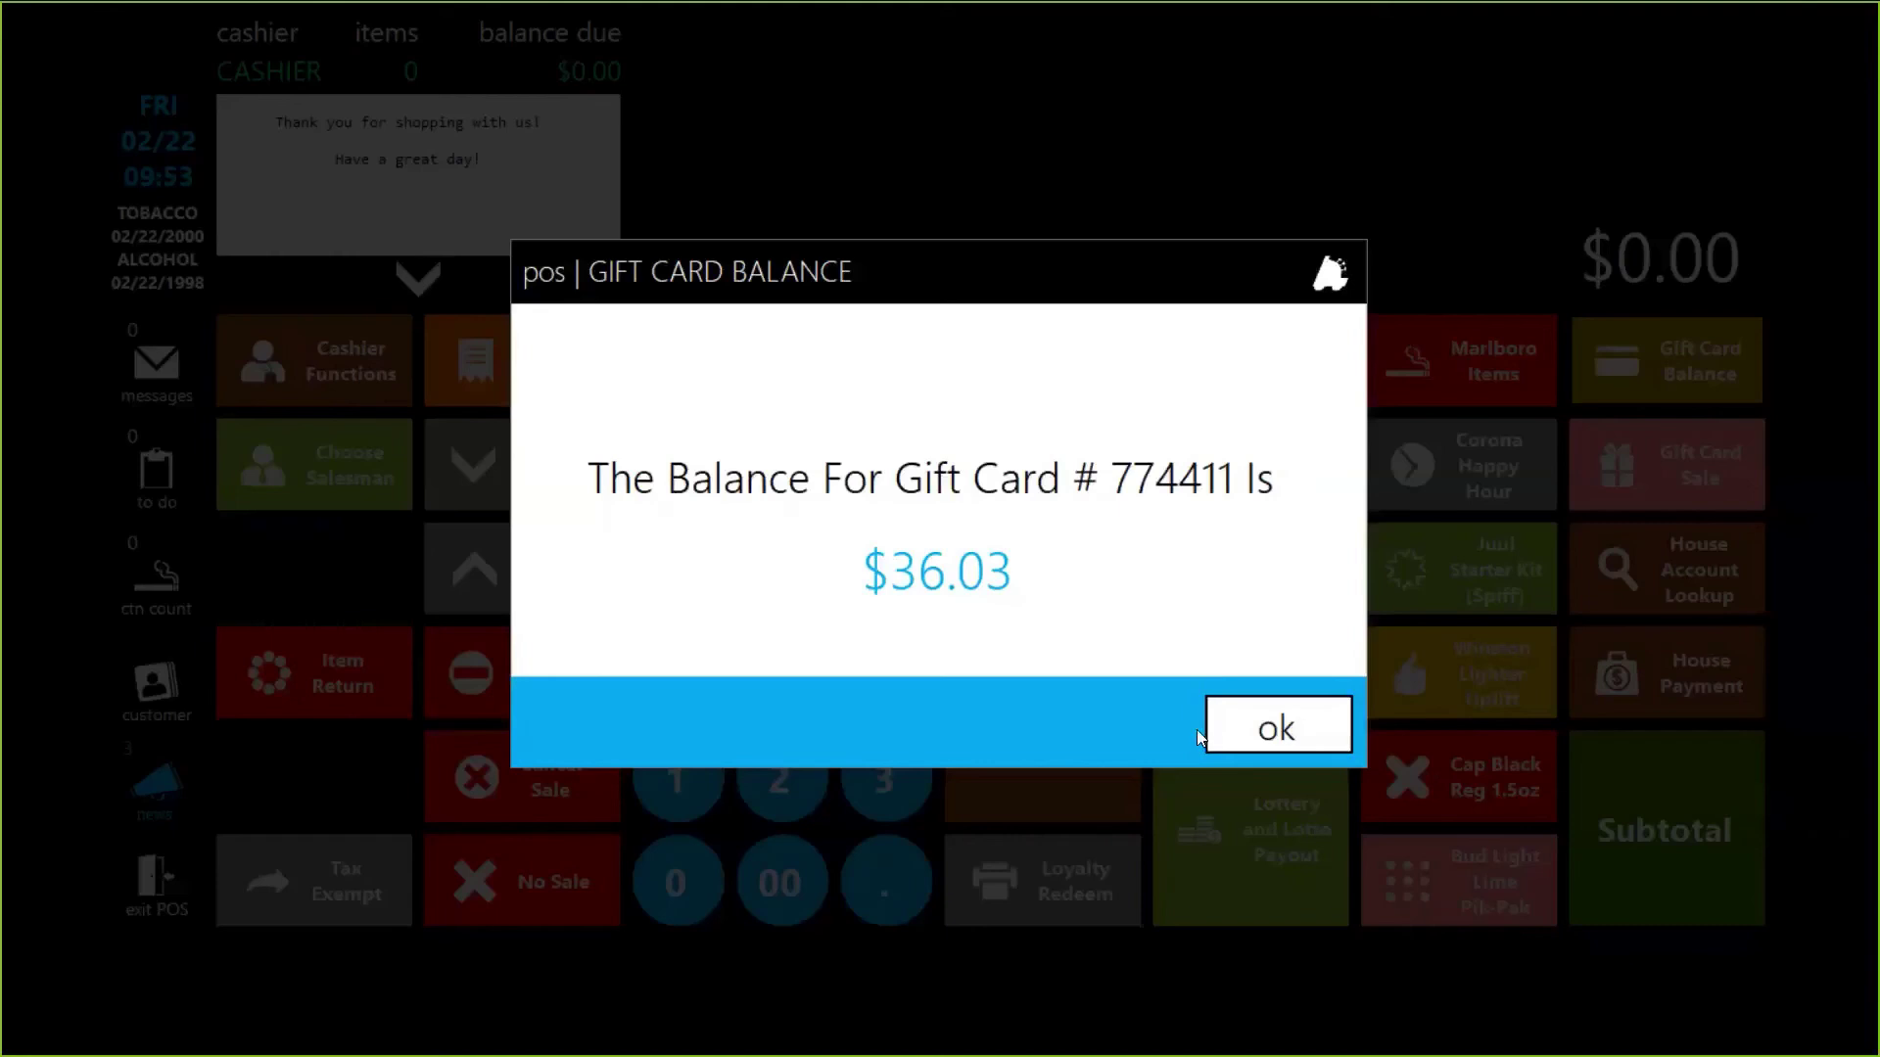
left_click(1218, 735)
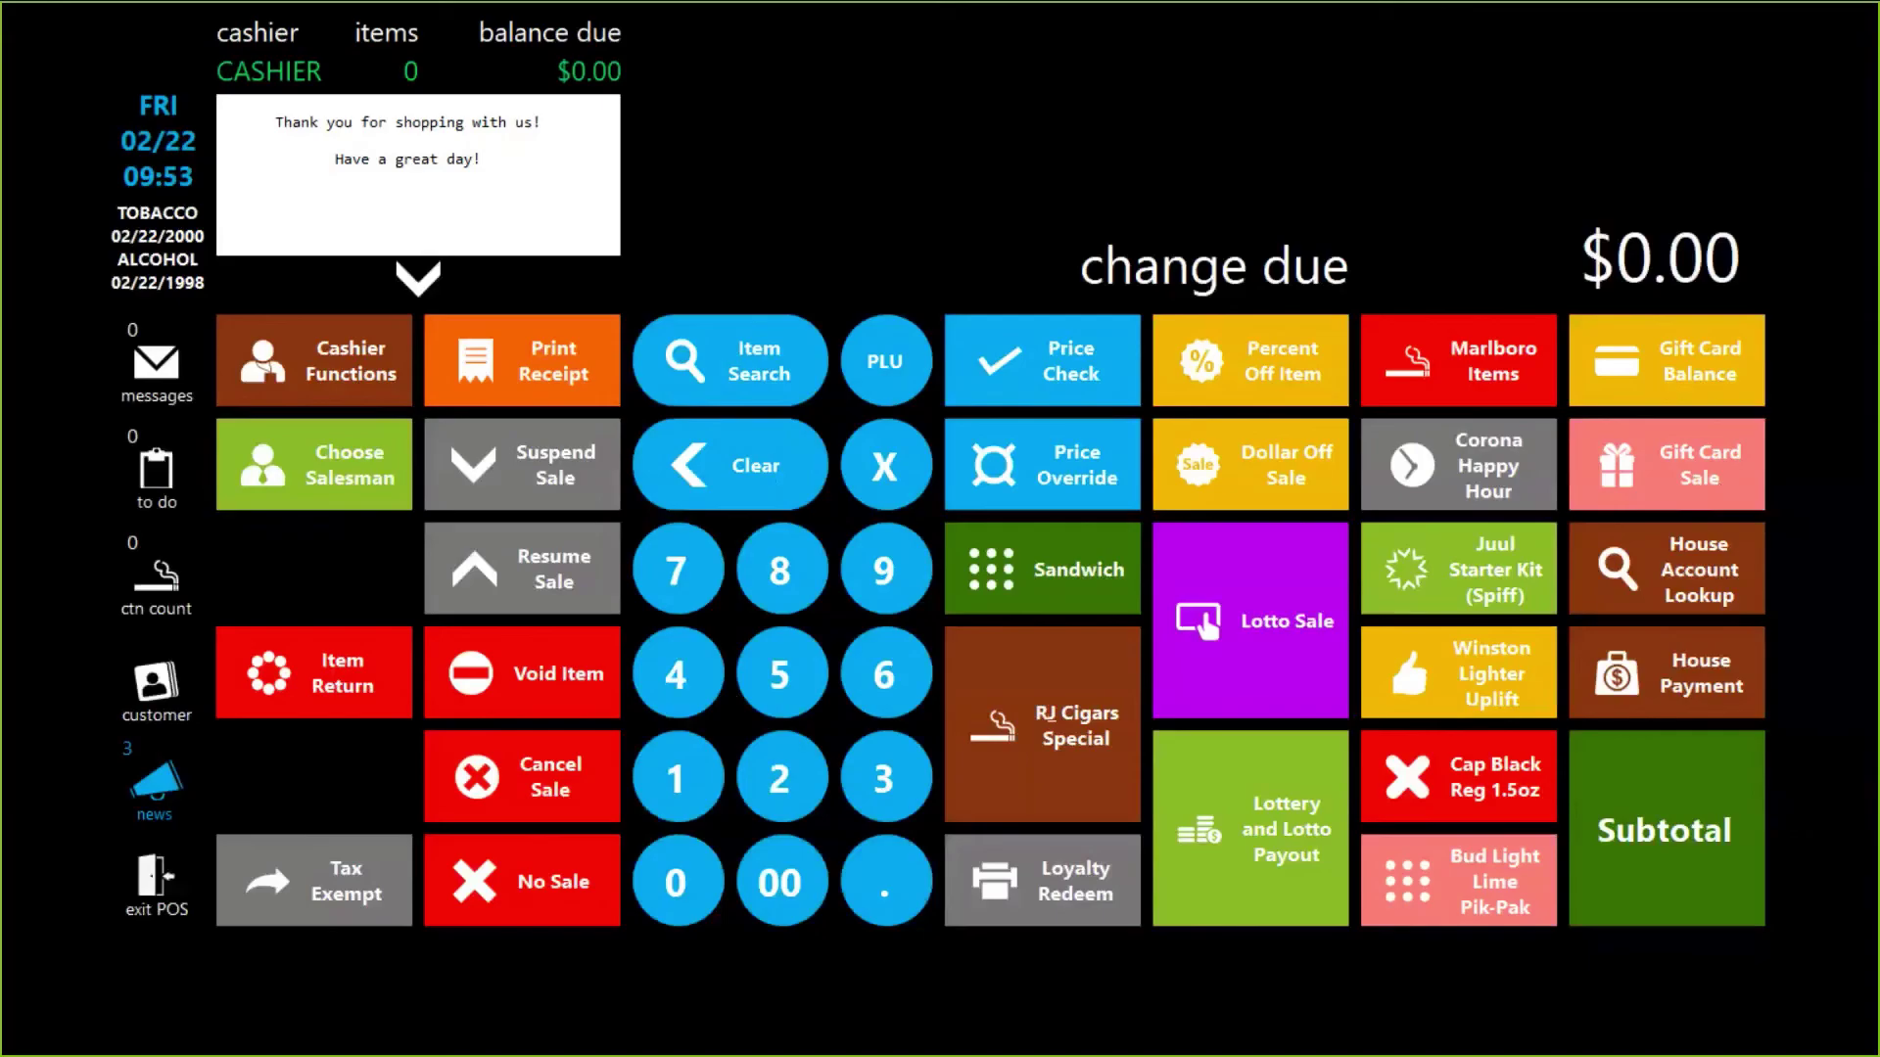
key("alt+Tab")
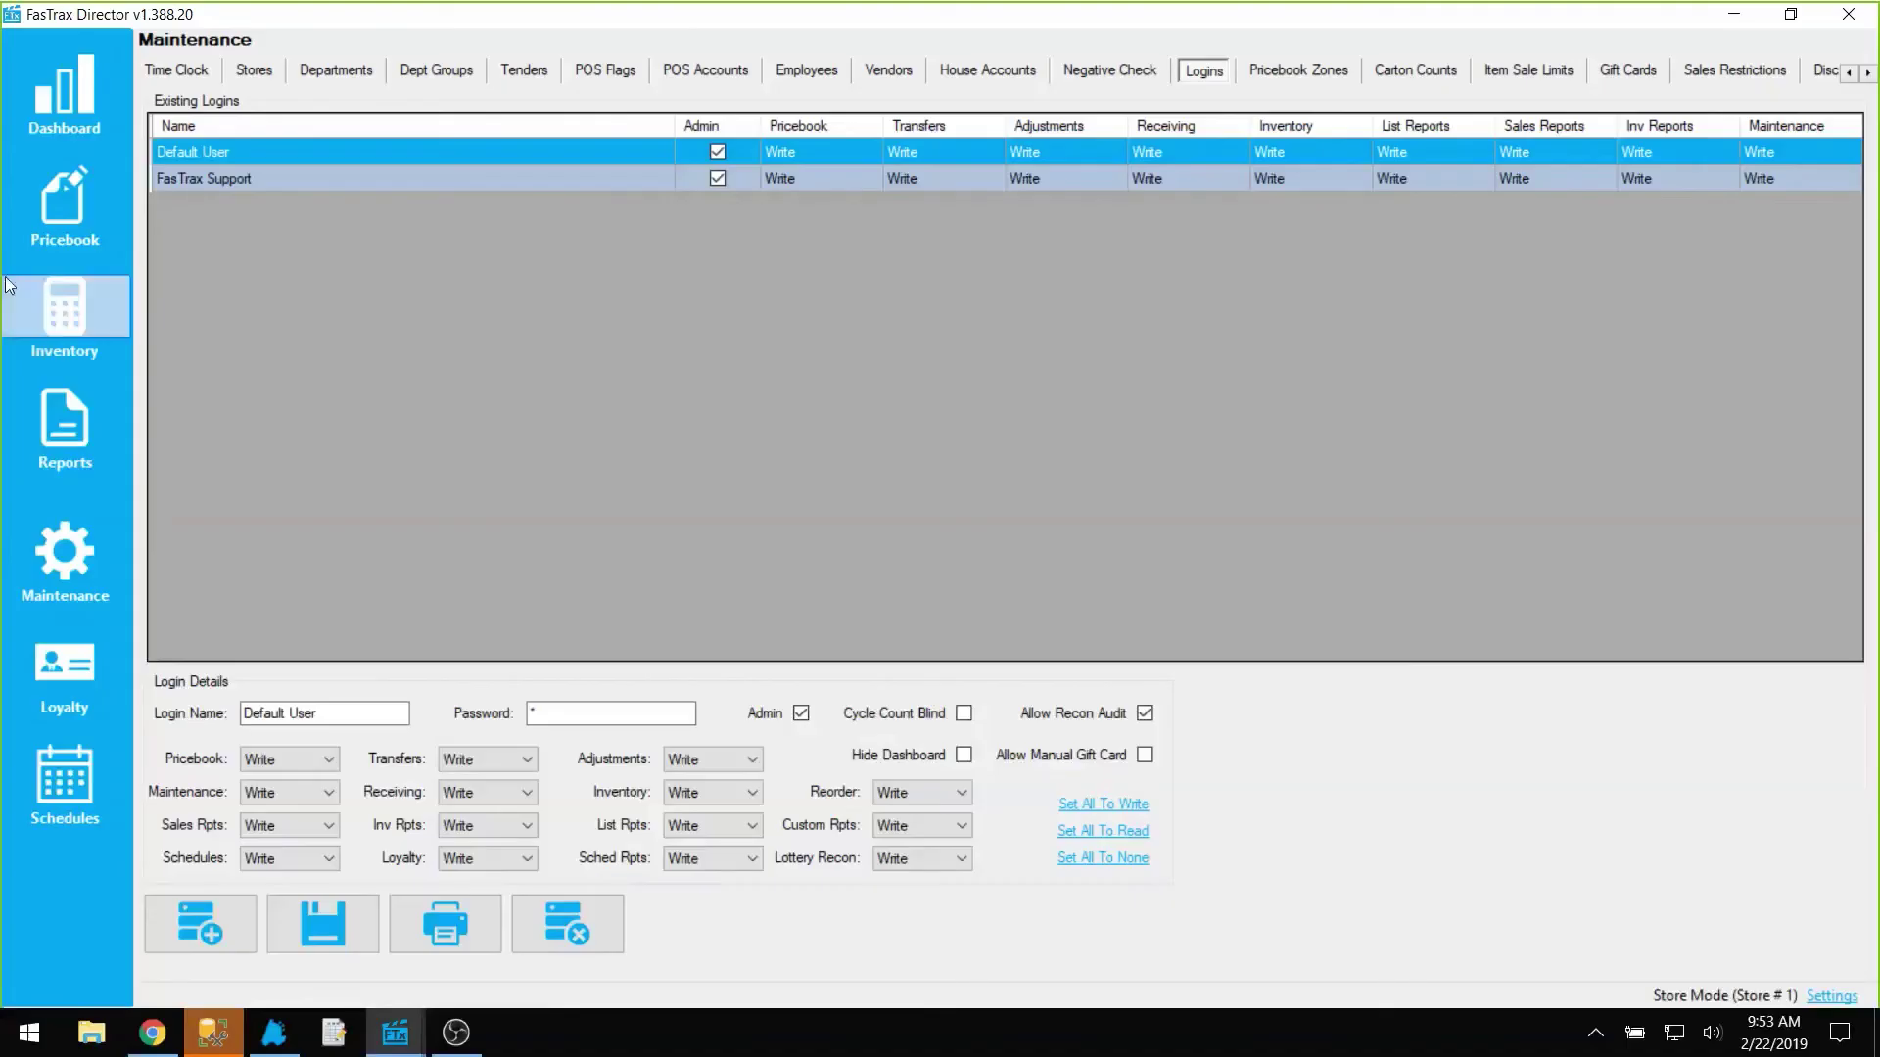
left_click(336, 69)
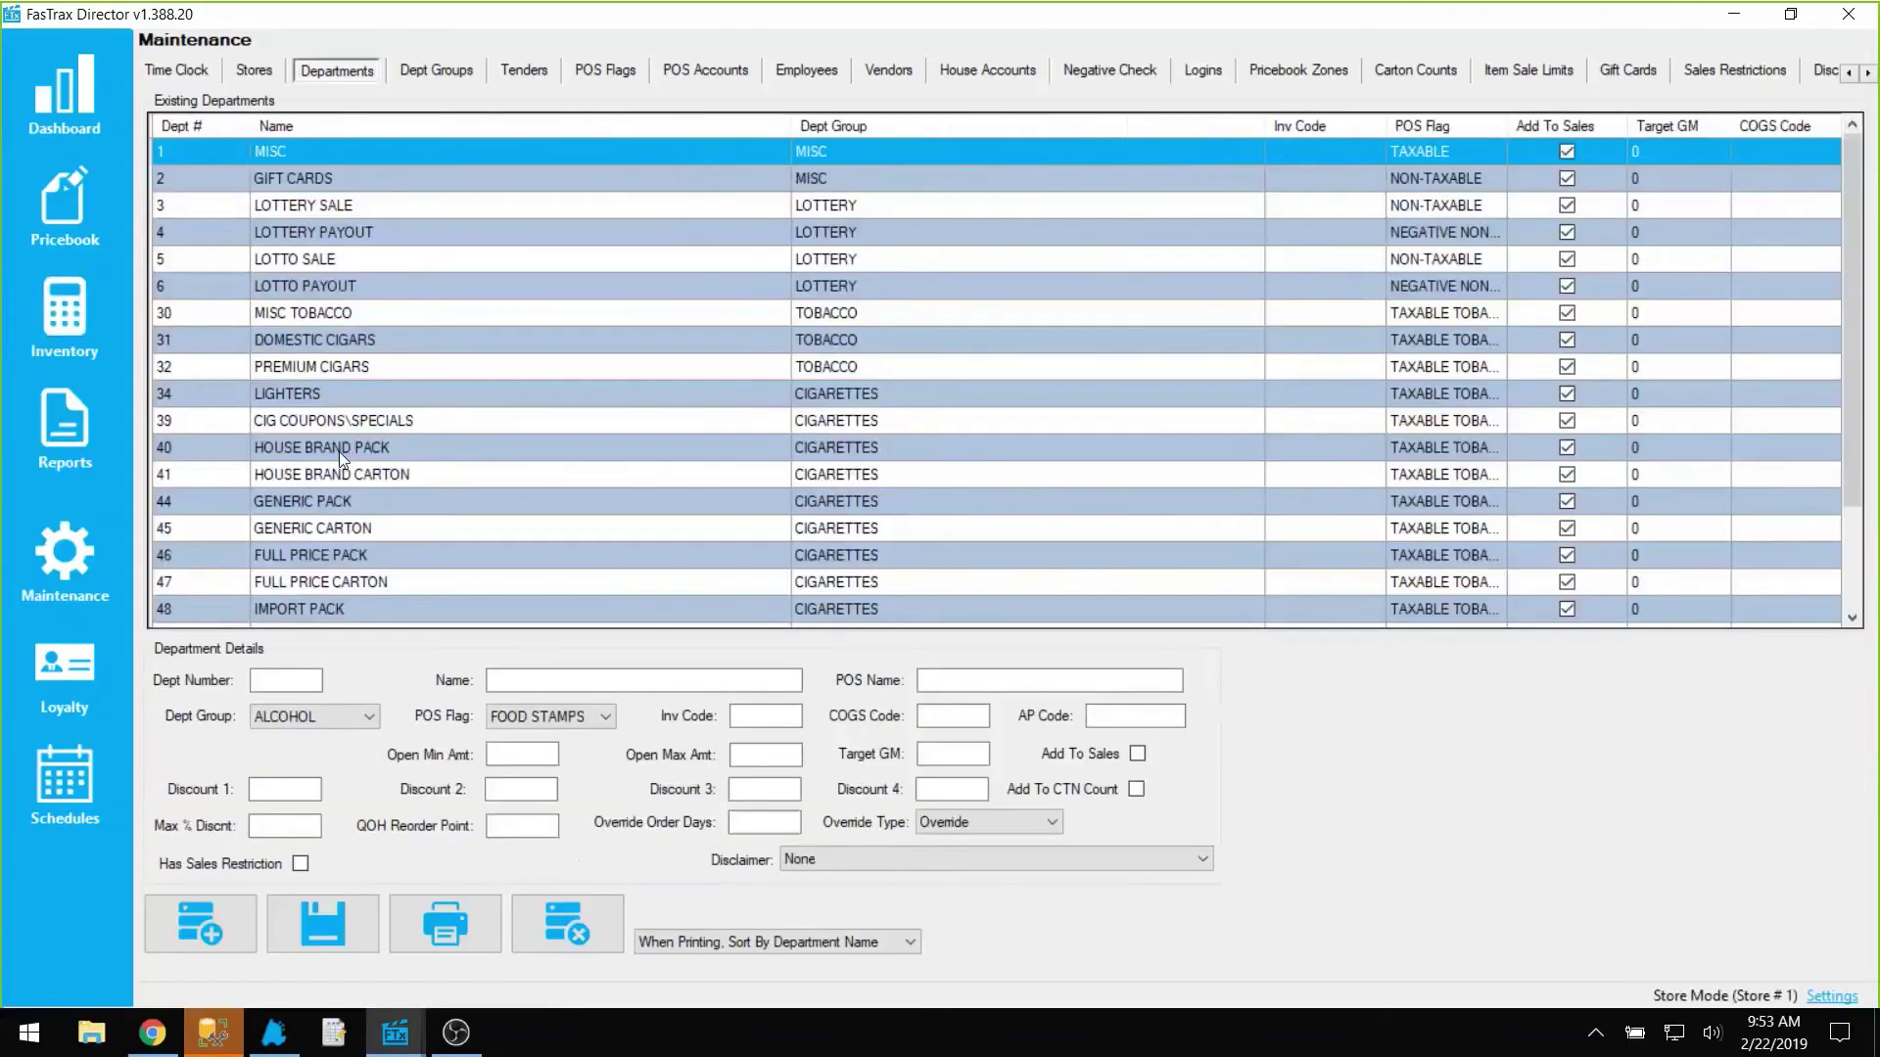
scroll(339, 451, "down", 2)
scroll(306, 587, "up", 2)
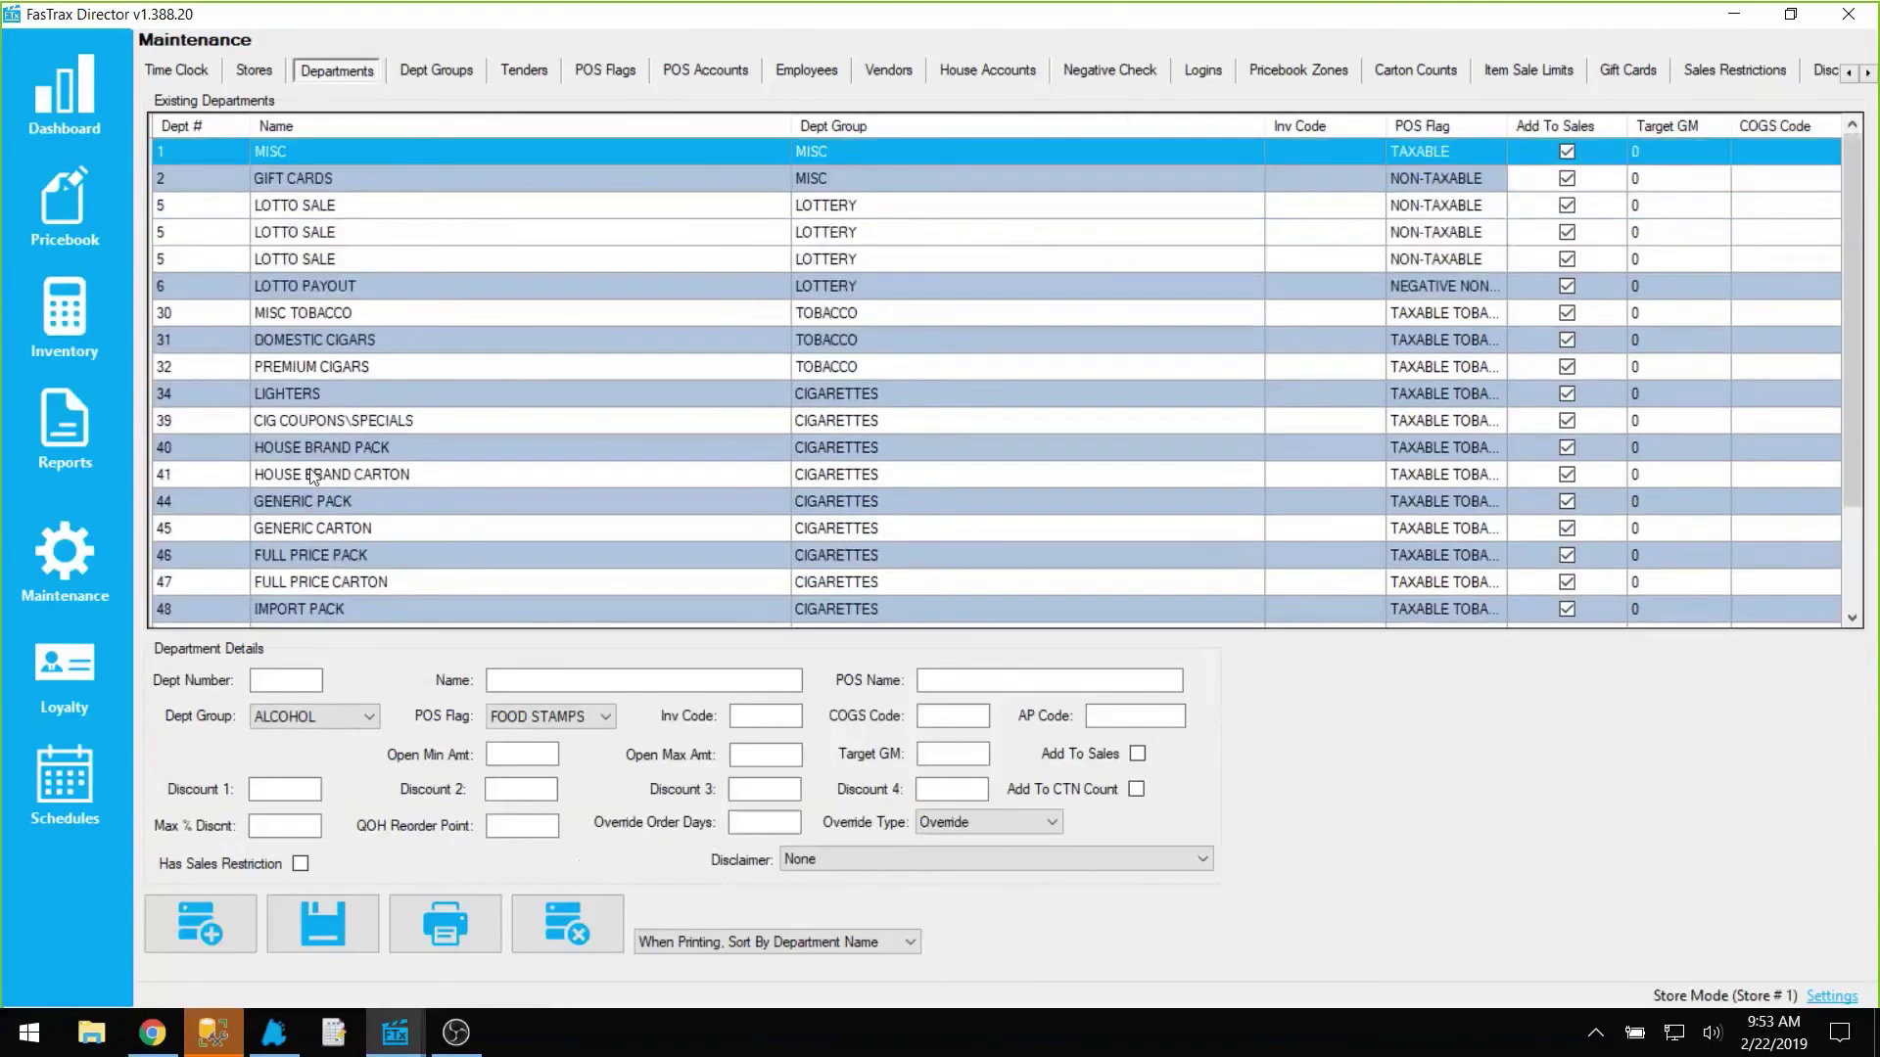
left_click(401, 178)
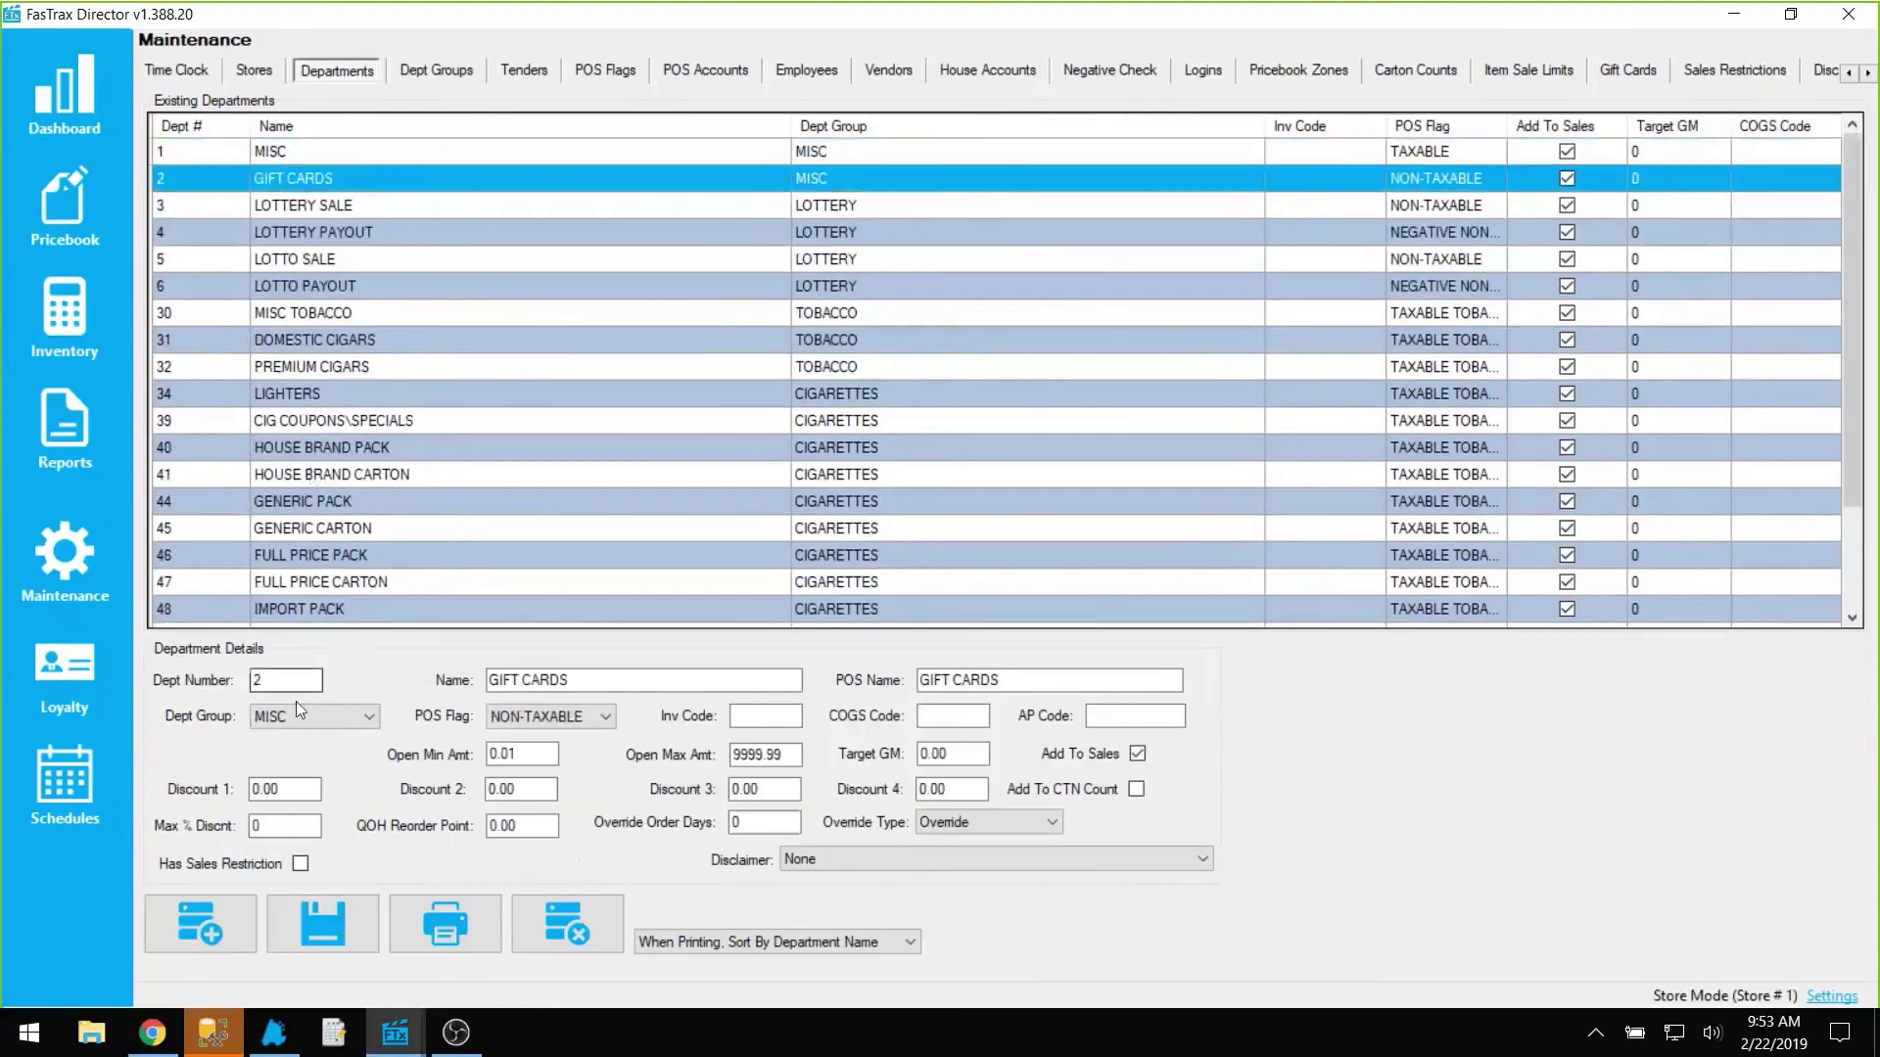
left_click_drag(497, 680, 927, 671)
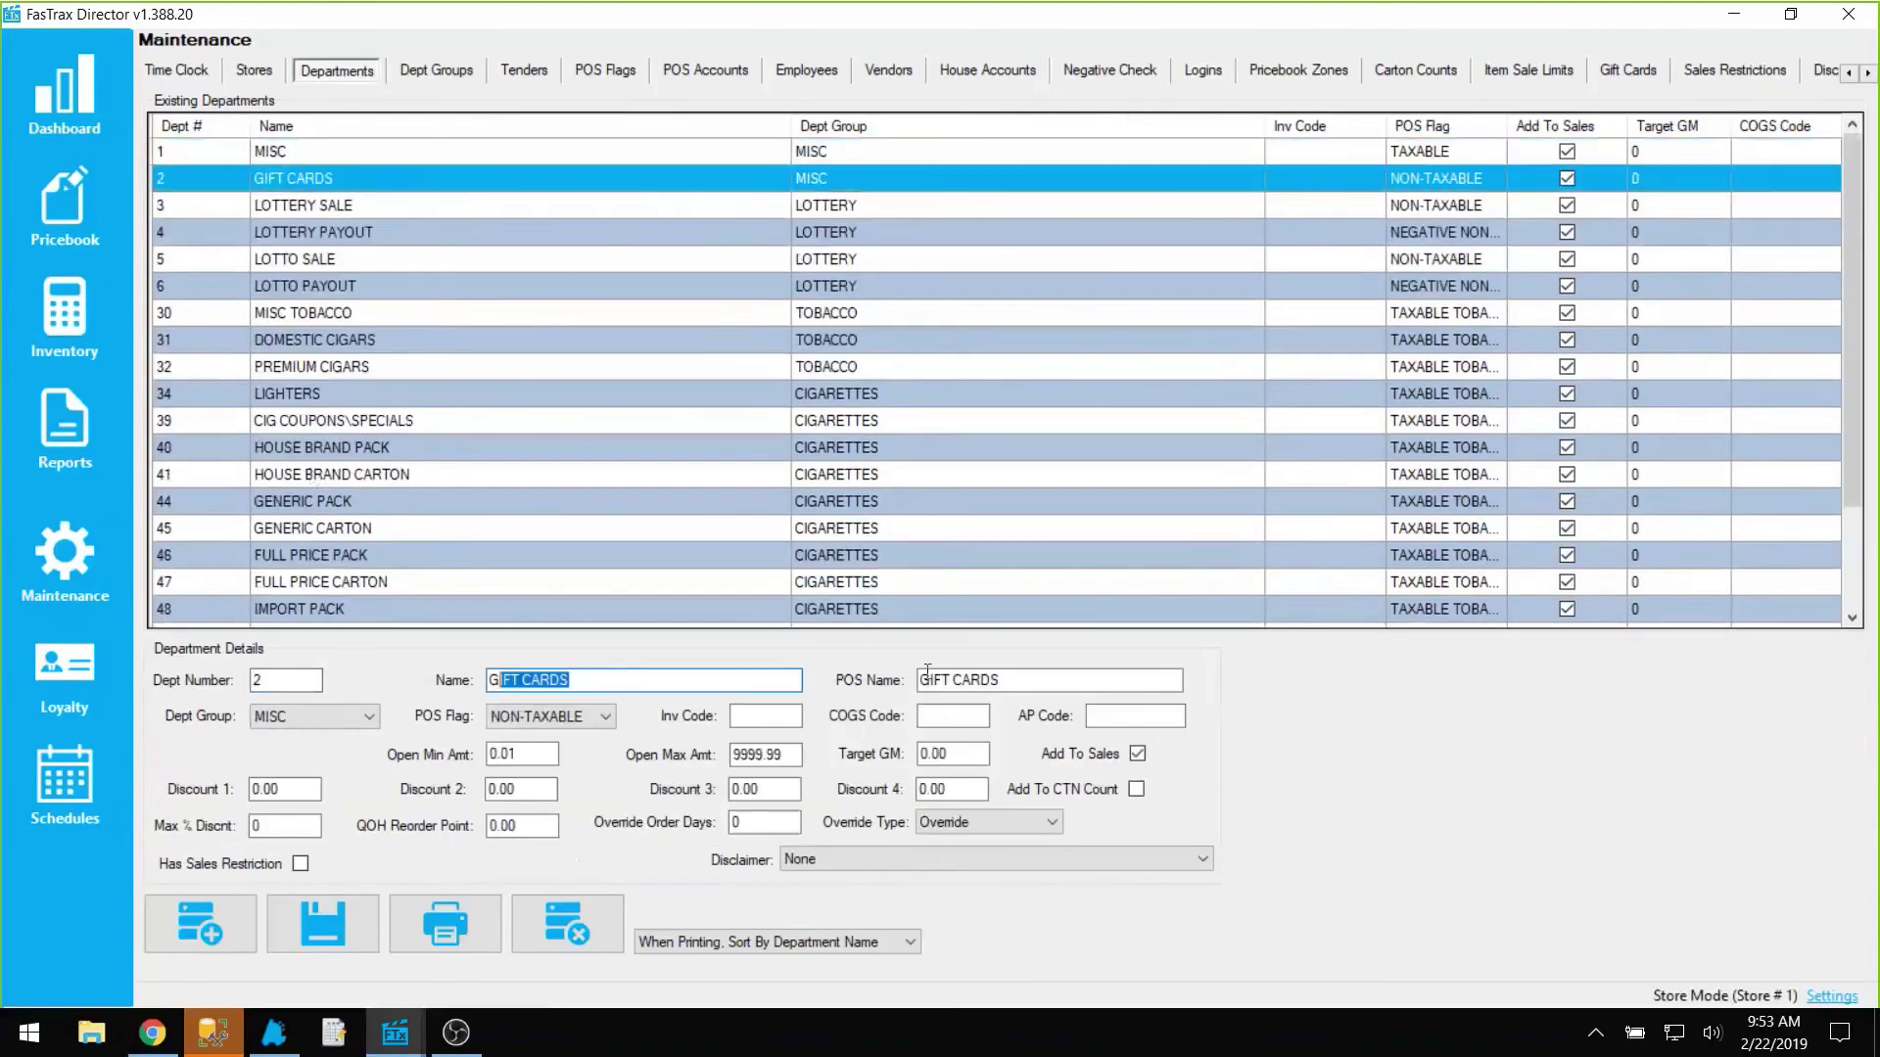
left_click(927, 679)
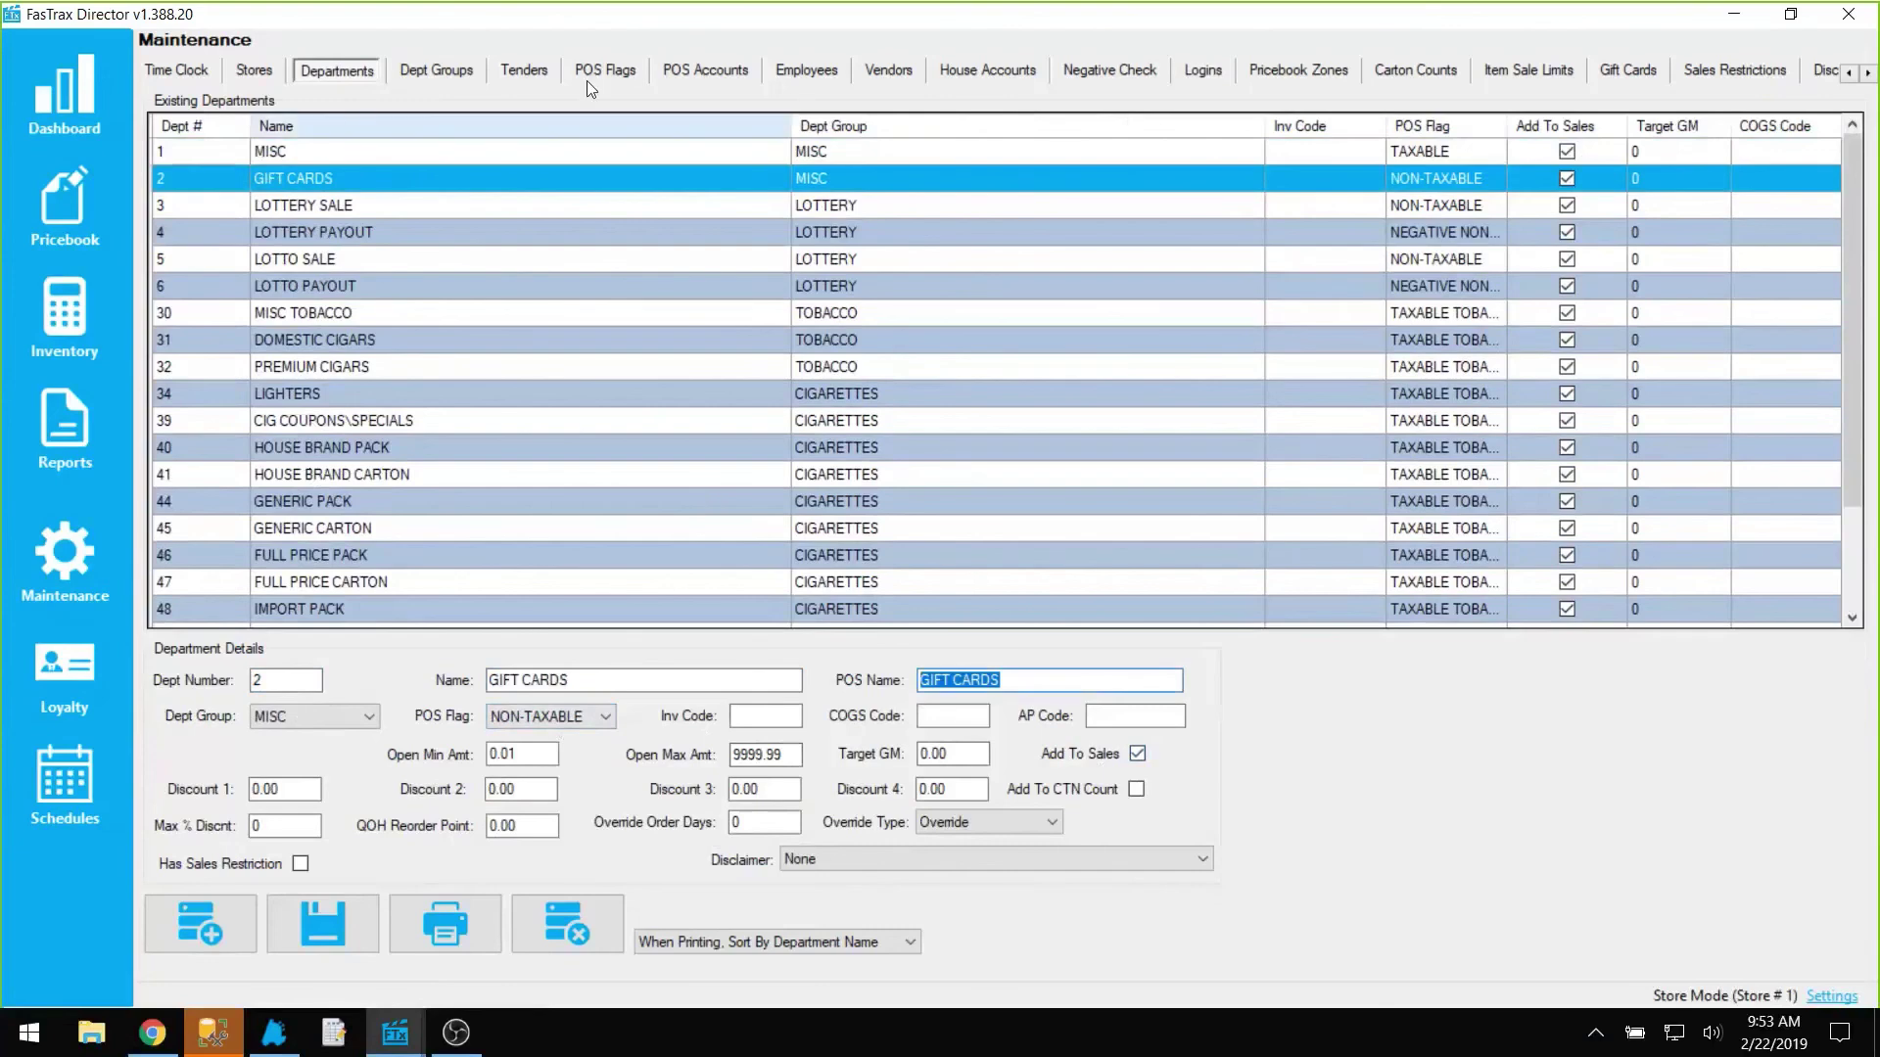
left_click(549, 75)
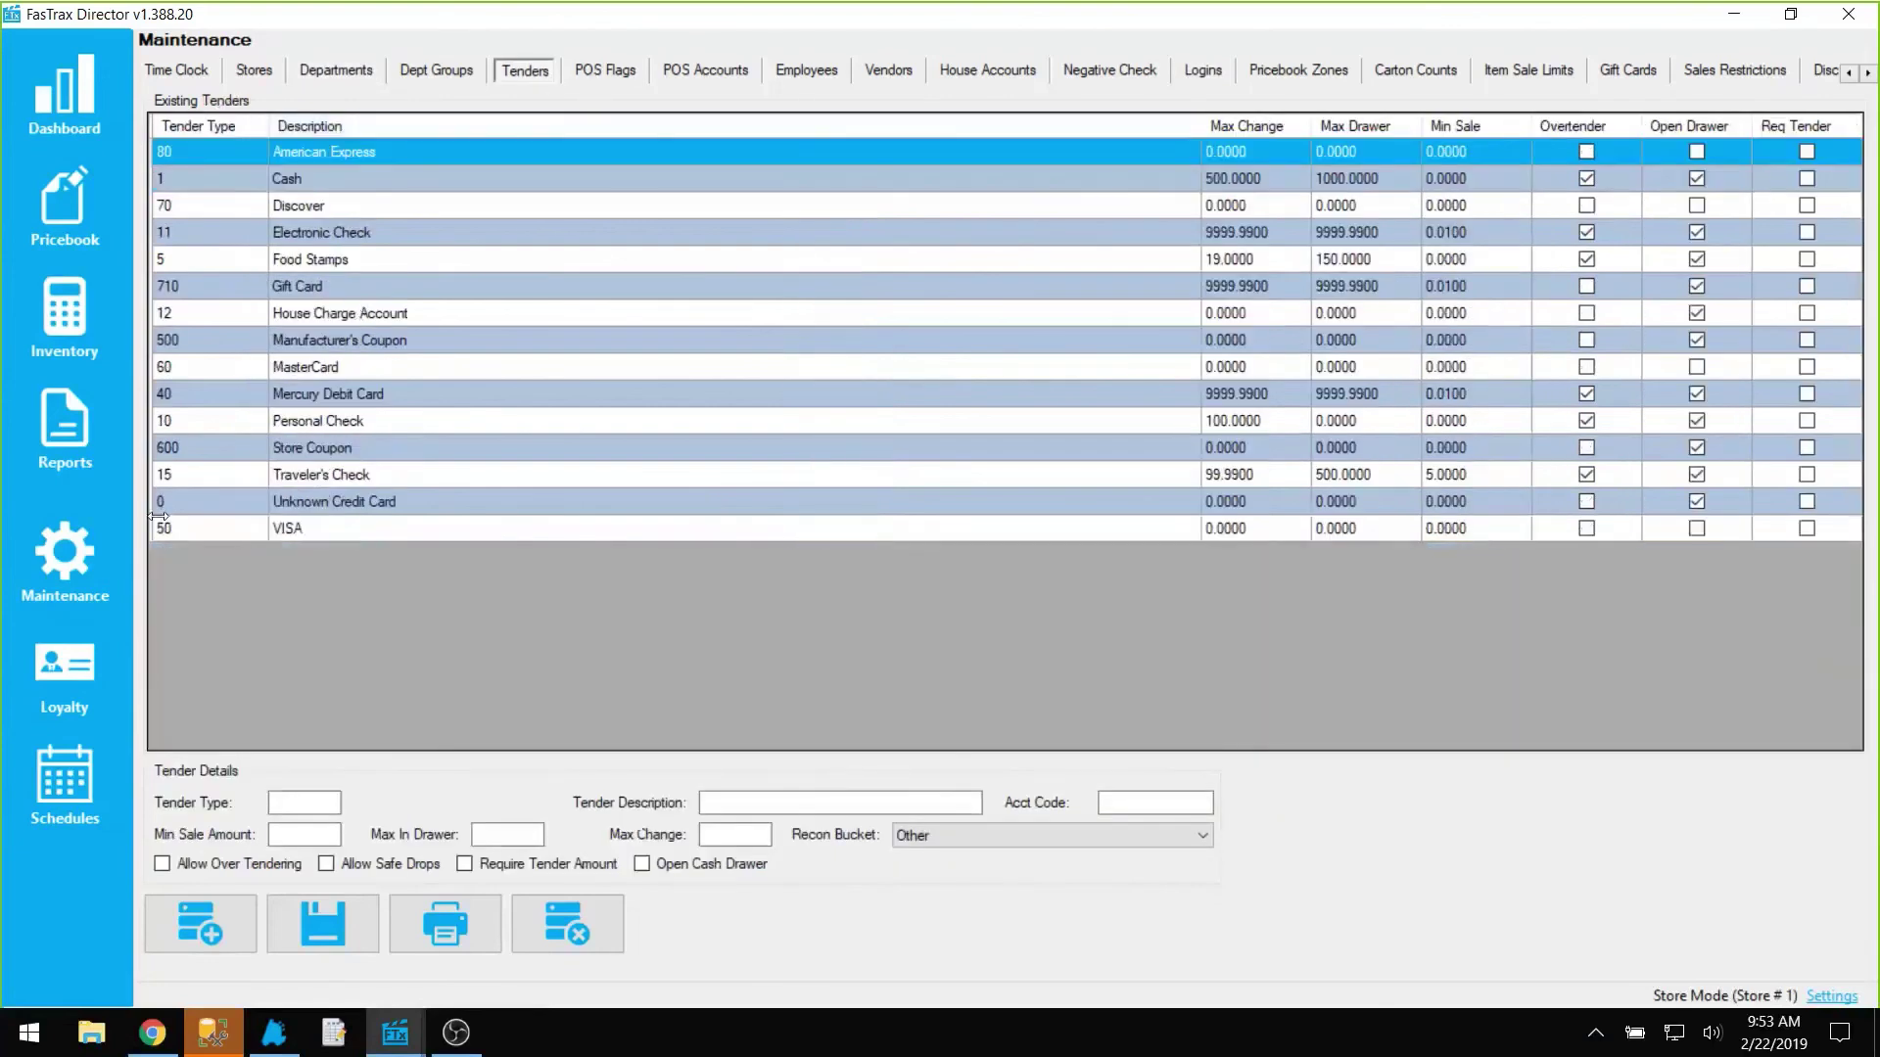
left_click(211, 294)
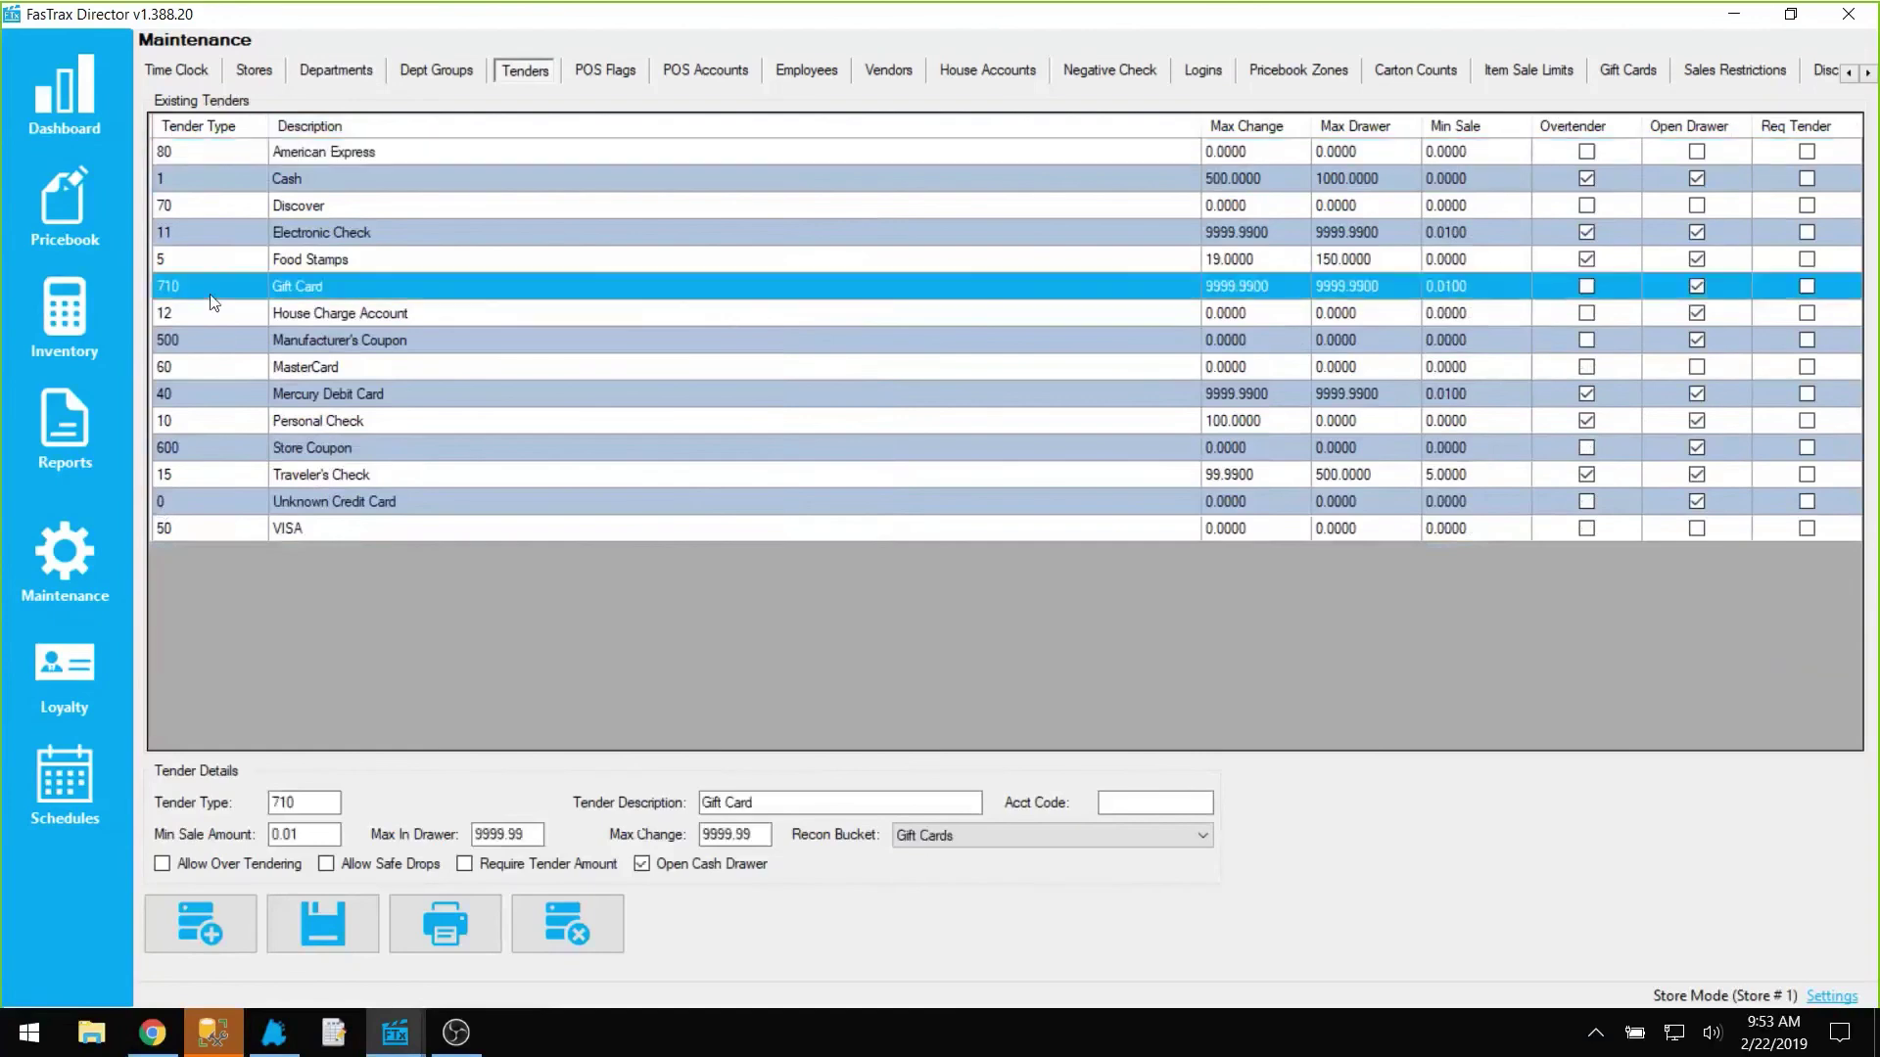
left_click_drag(296, 802, 262, 805)
left_click(1213, 74)
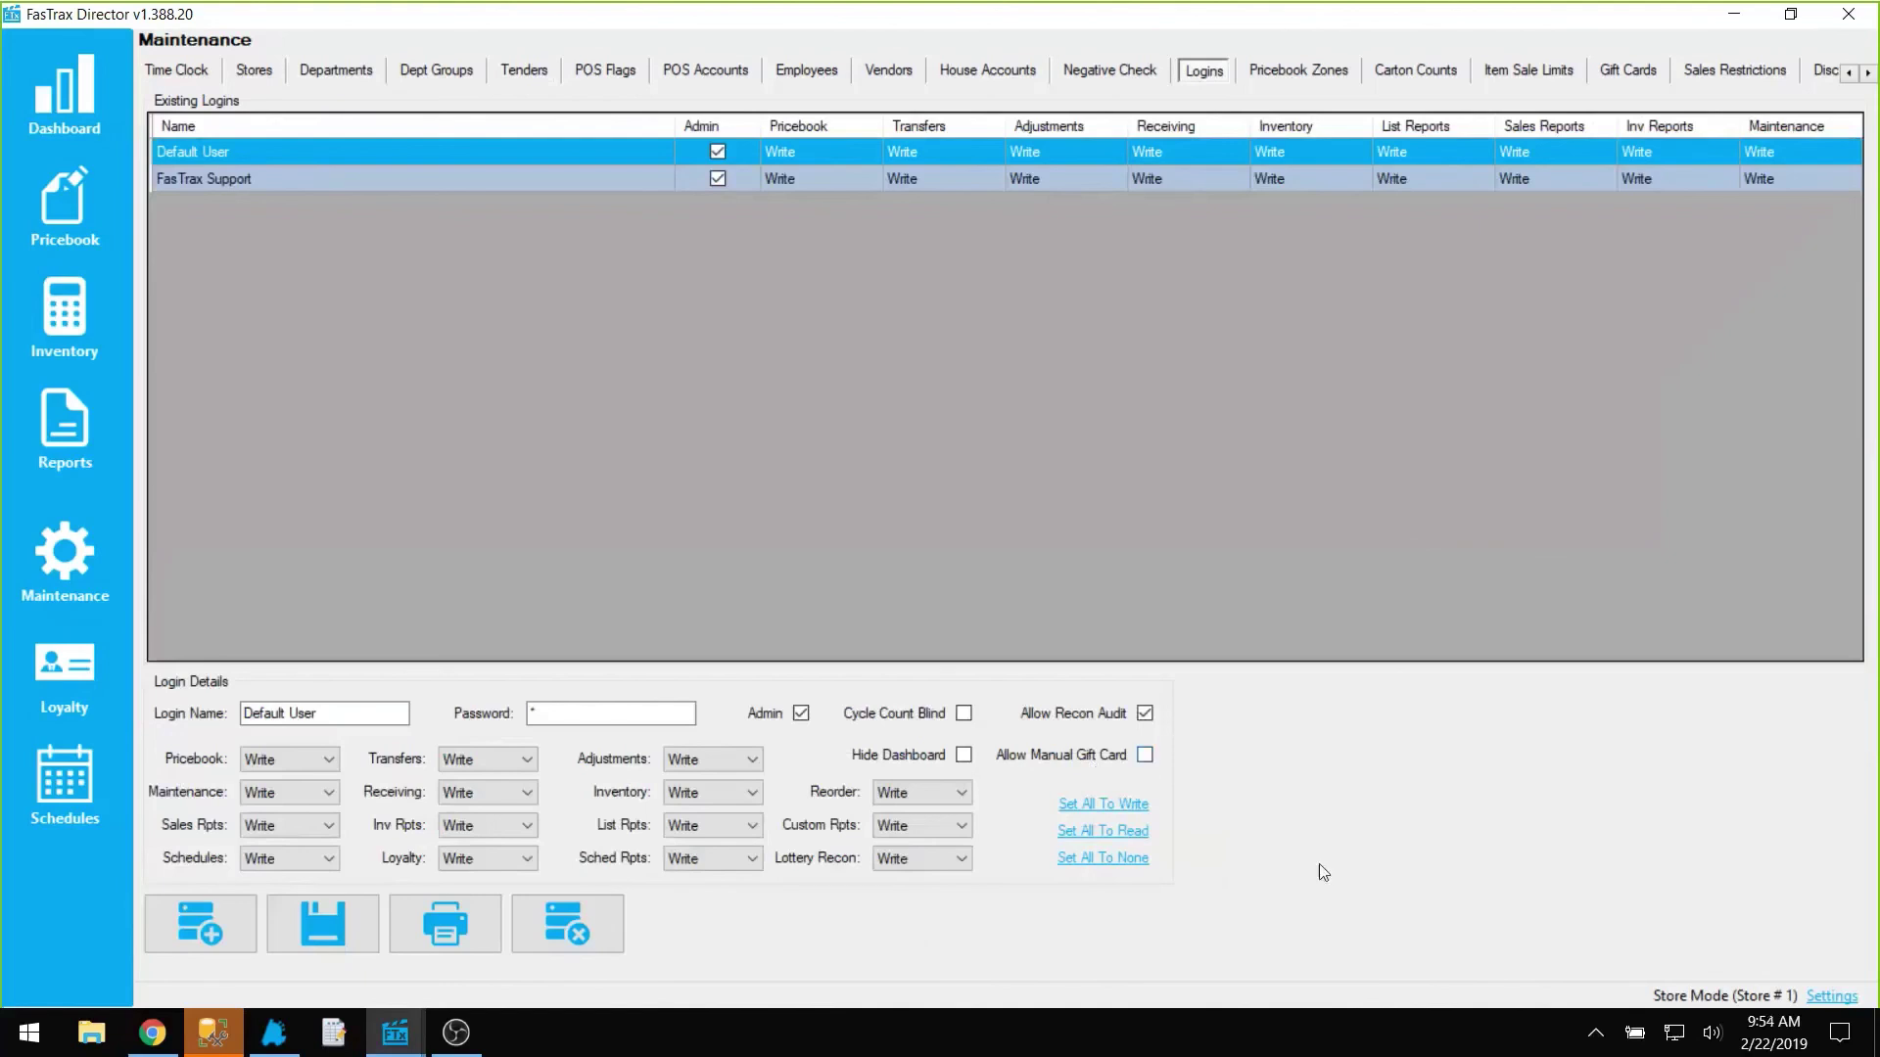
left_click(1831, 998)
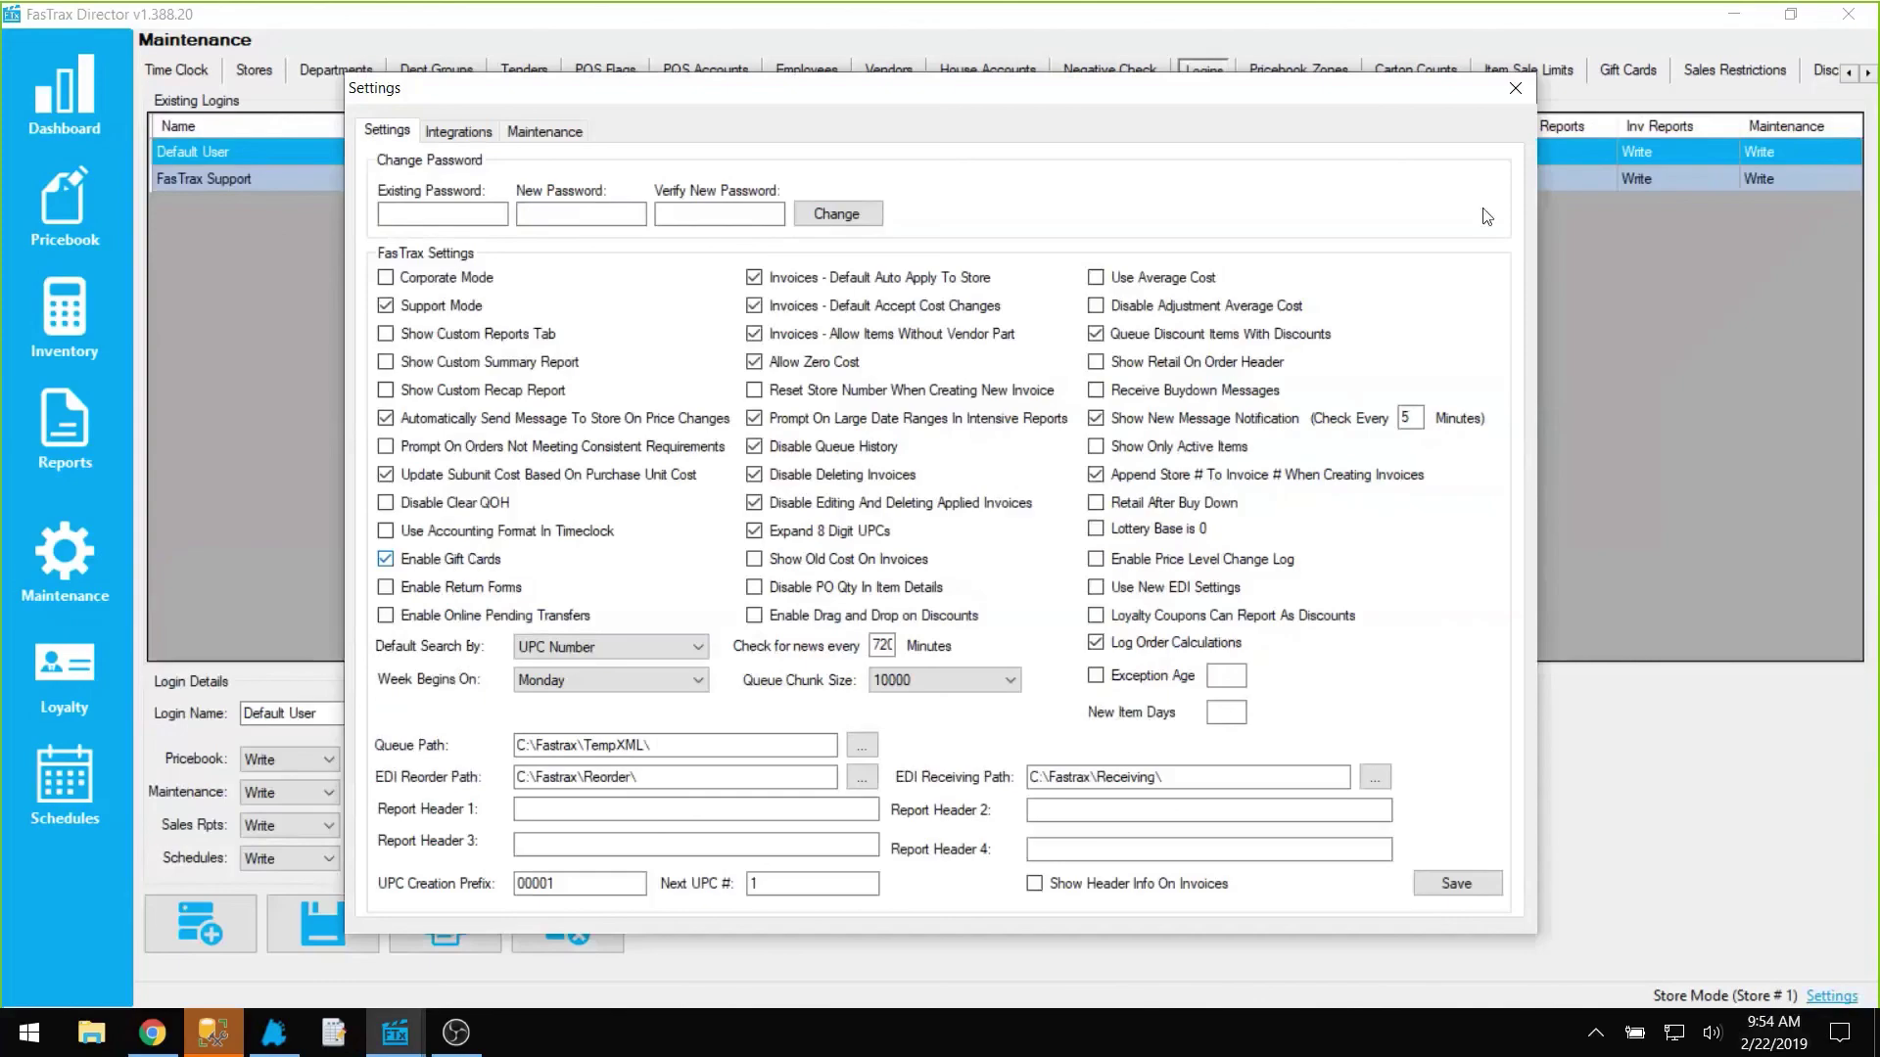
left_click(1517, 93)
left_click(332, 1033)
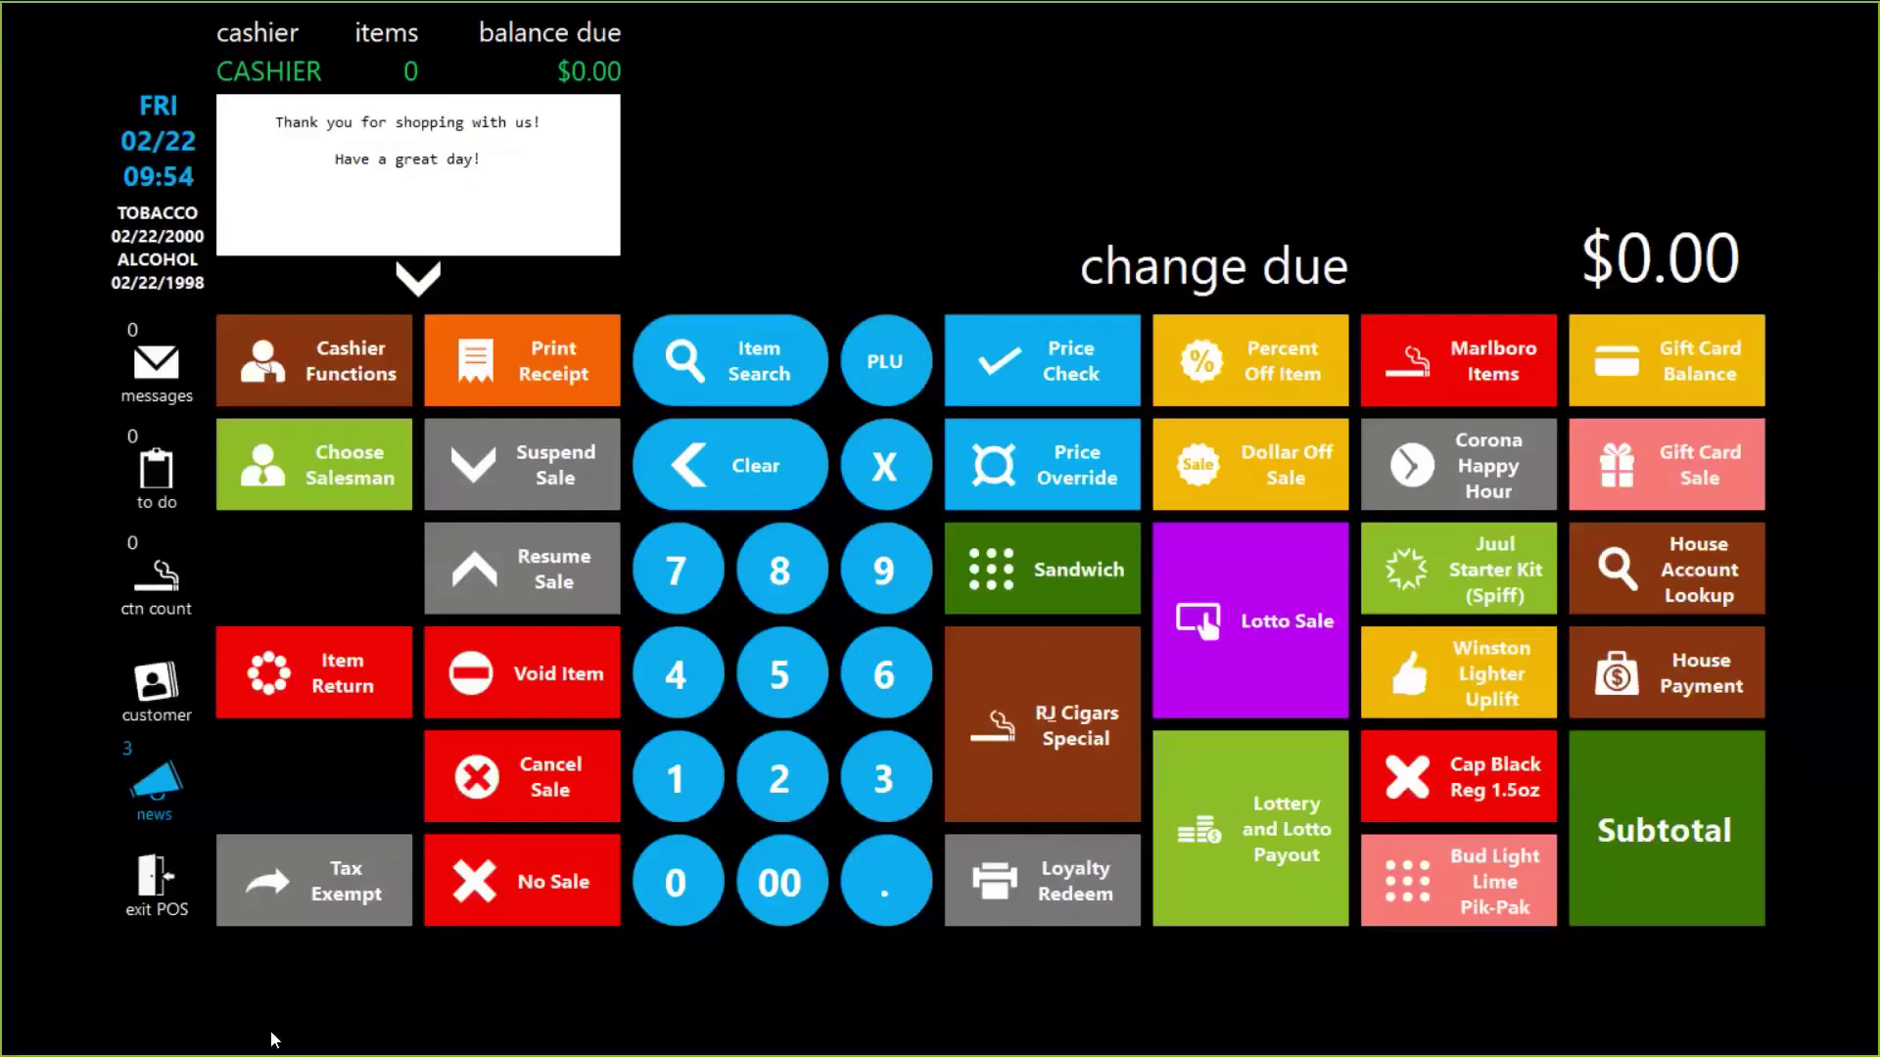
Step: Exit the register and review the gift card server address under POS Other Settings
left_click(137, 898)
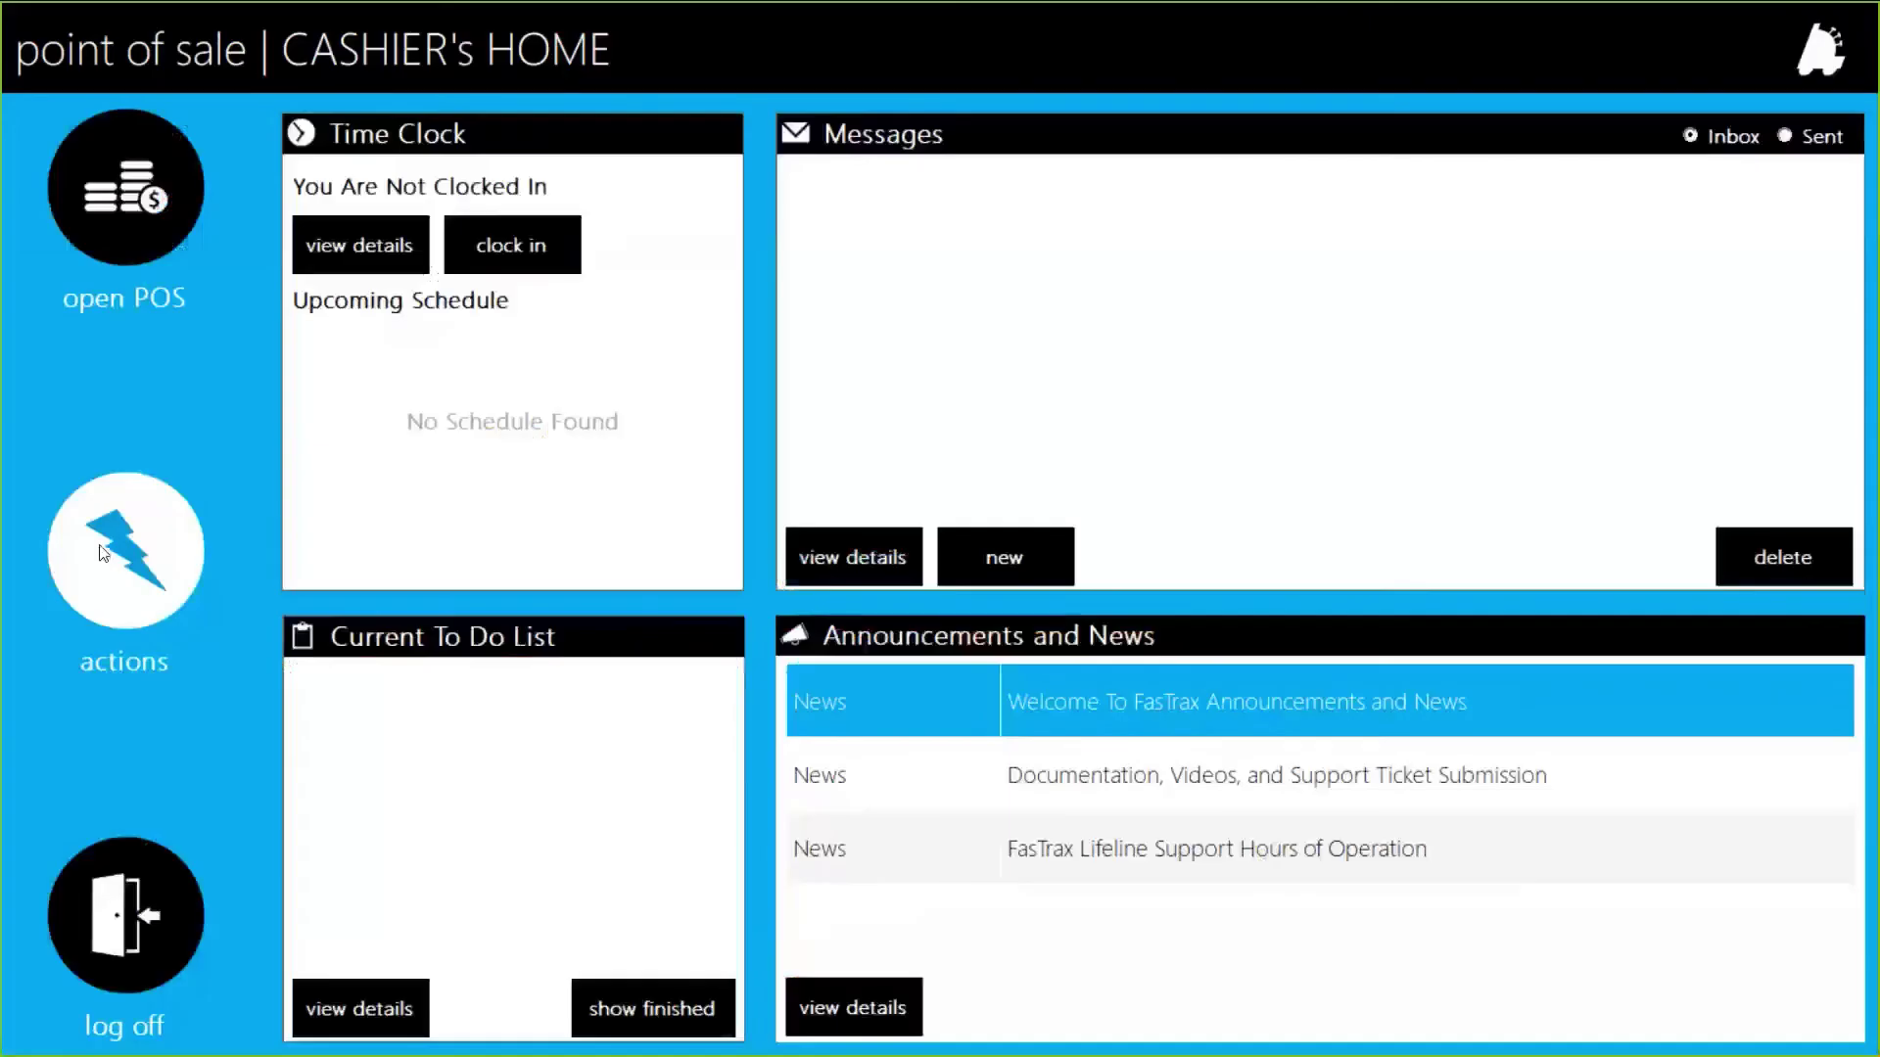
left_click(106, 555)
left_click(1792, 231)
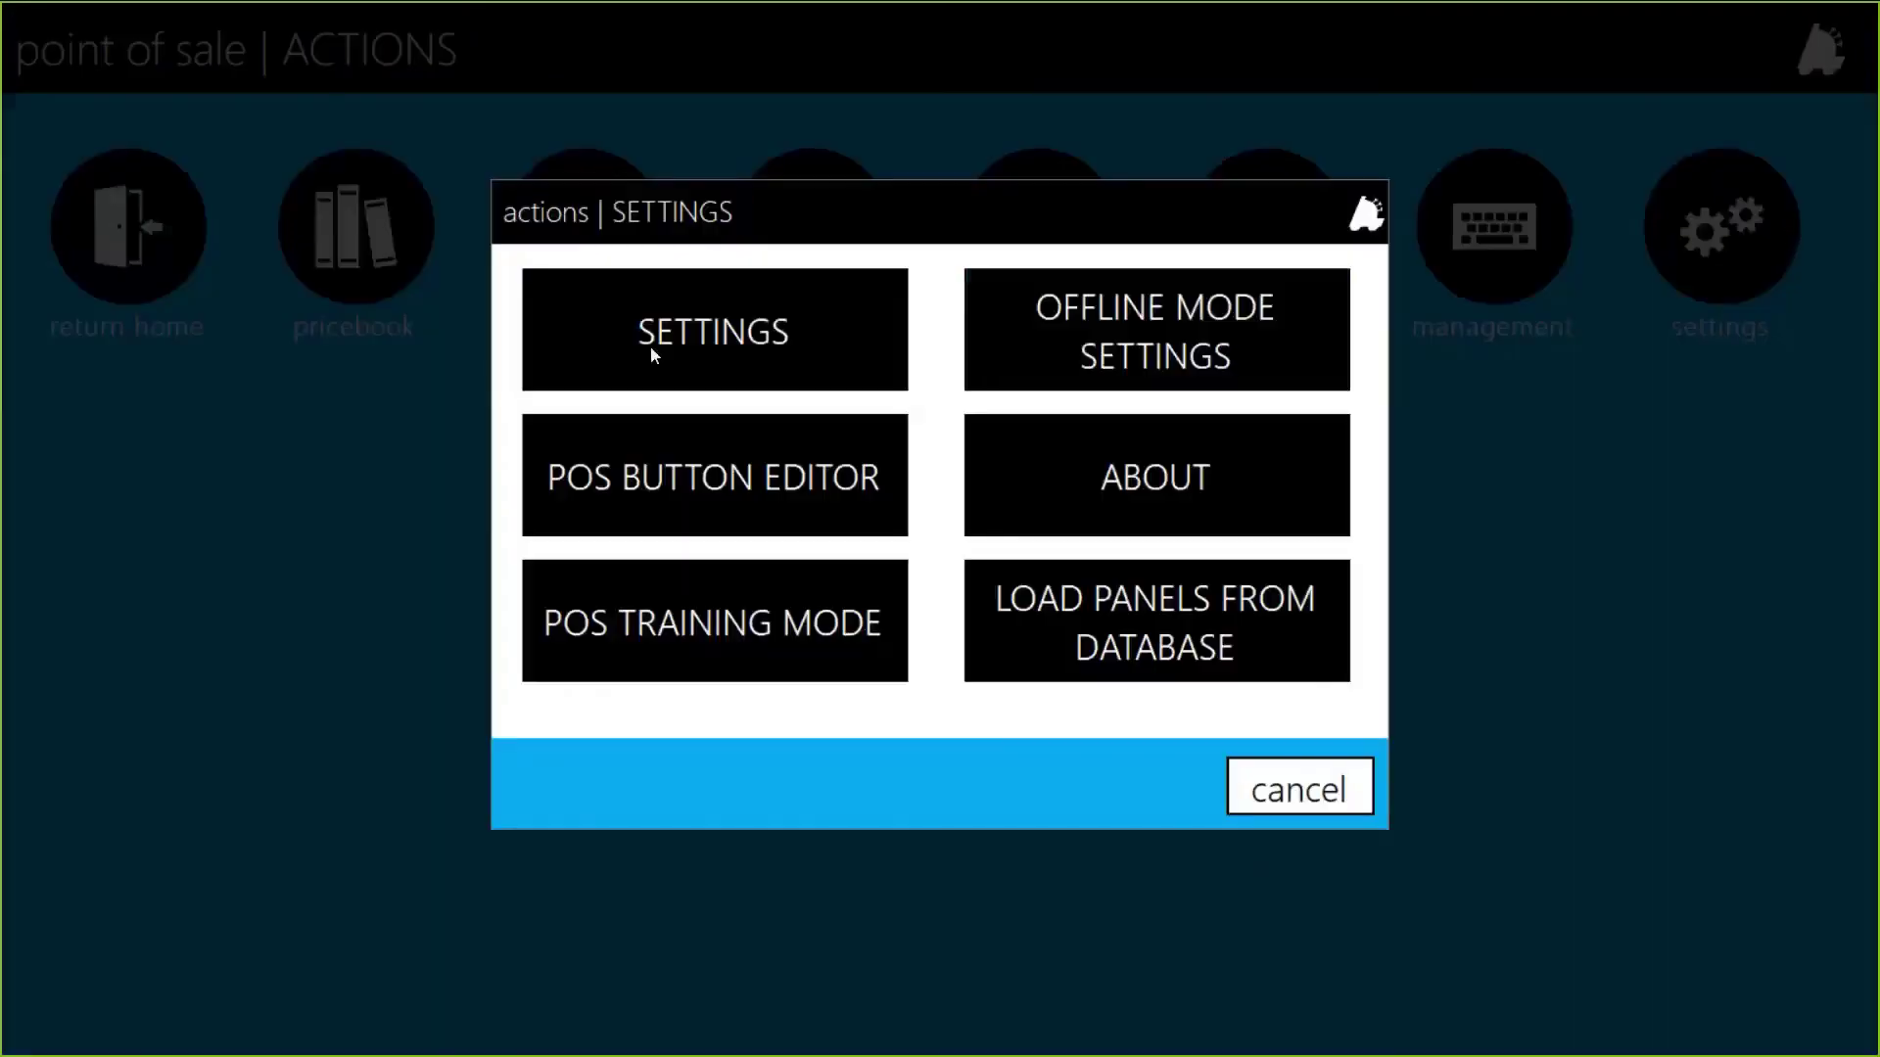
left_click(650, 345)
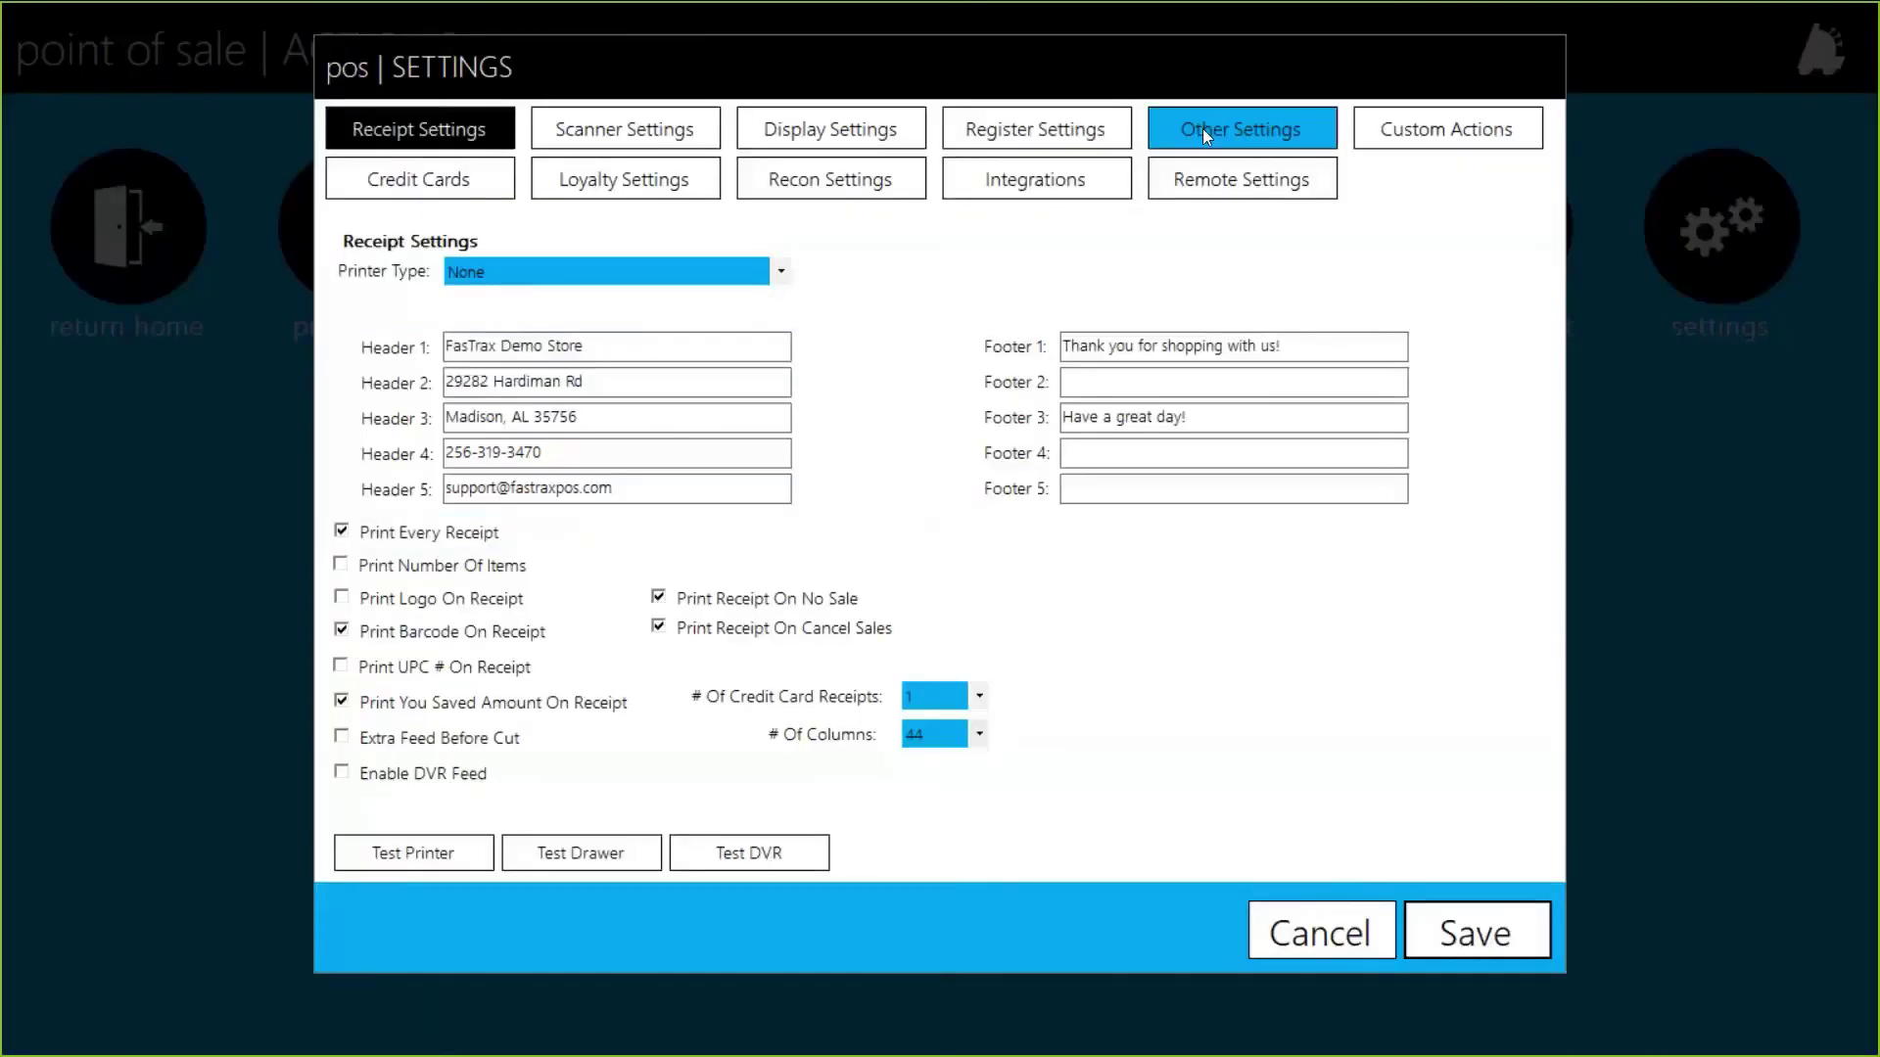
left_click(1202, 127)
left_click(1269, 544)
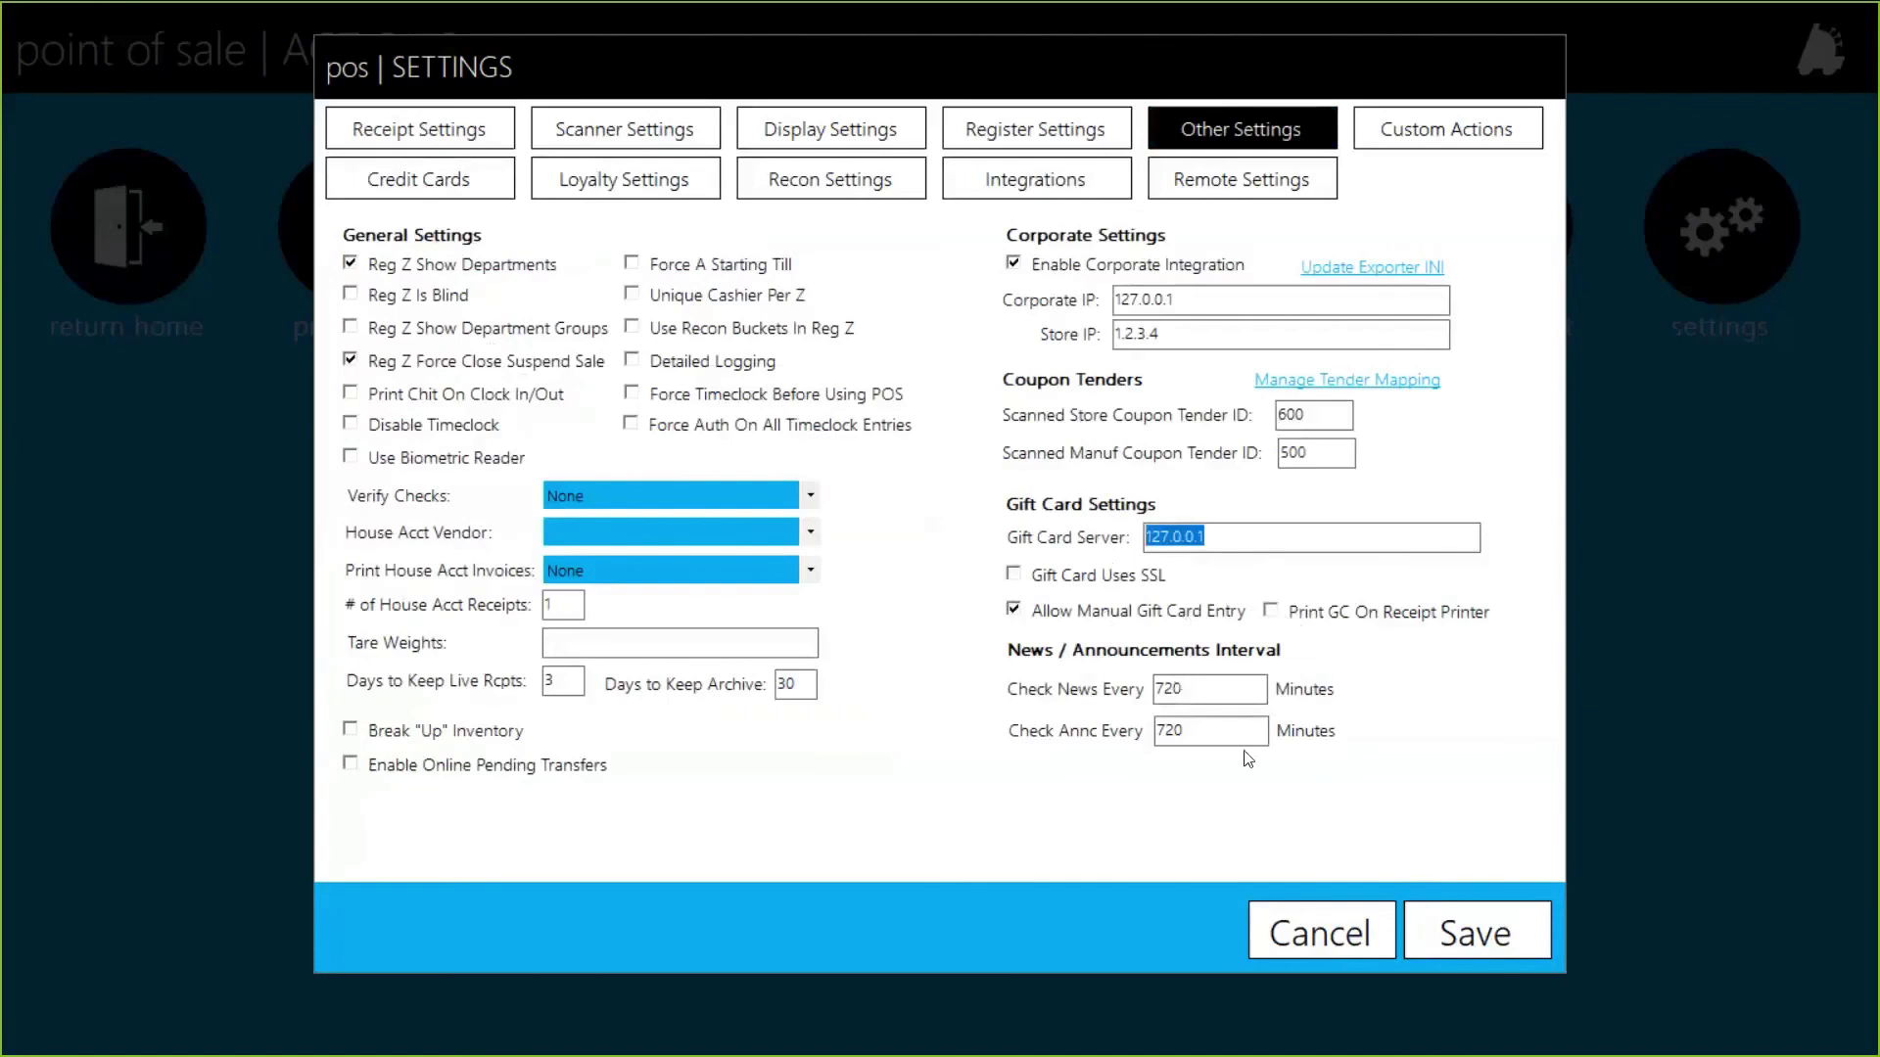
left_click(1340, 938)
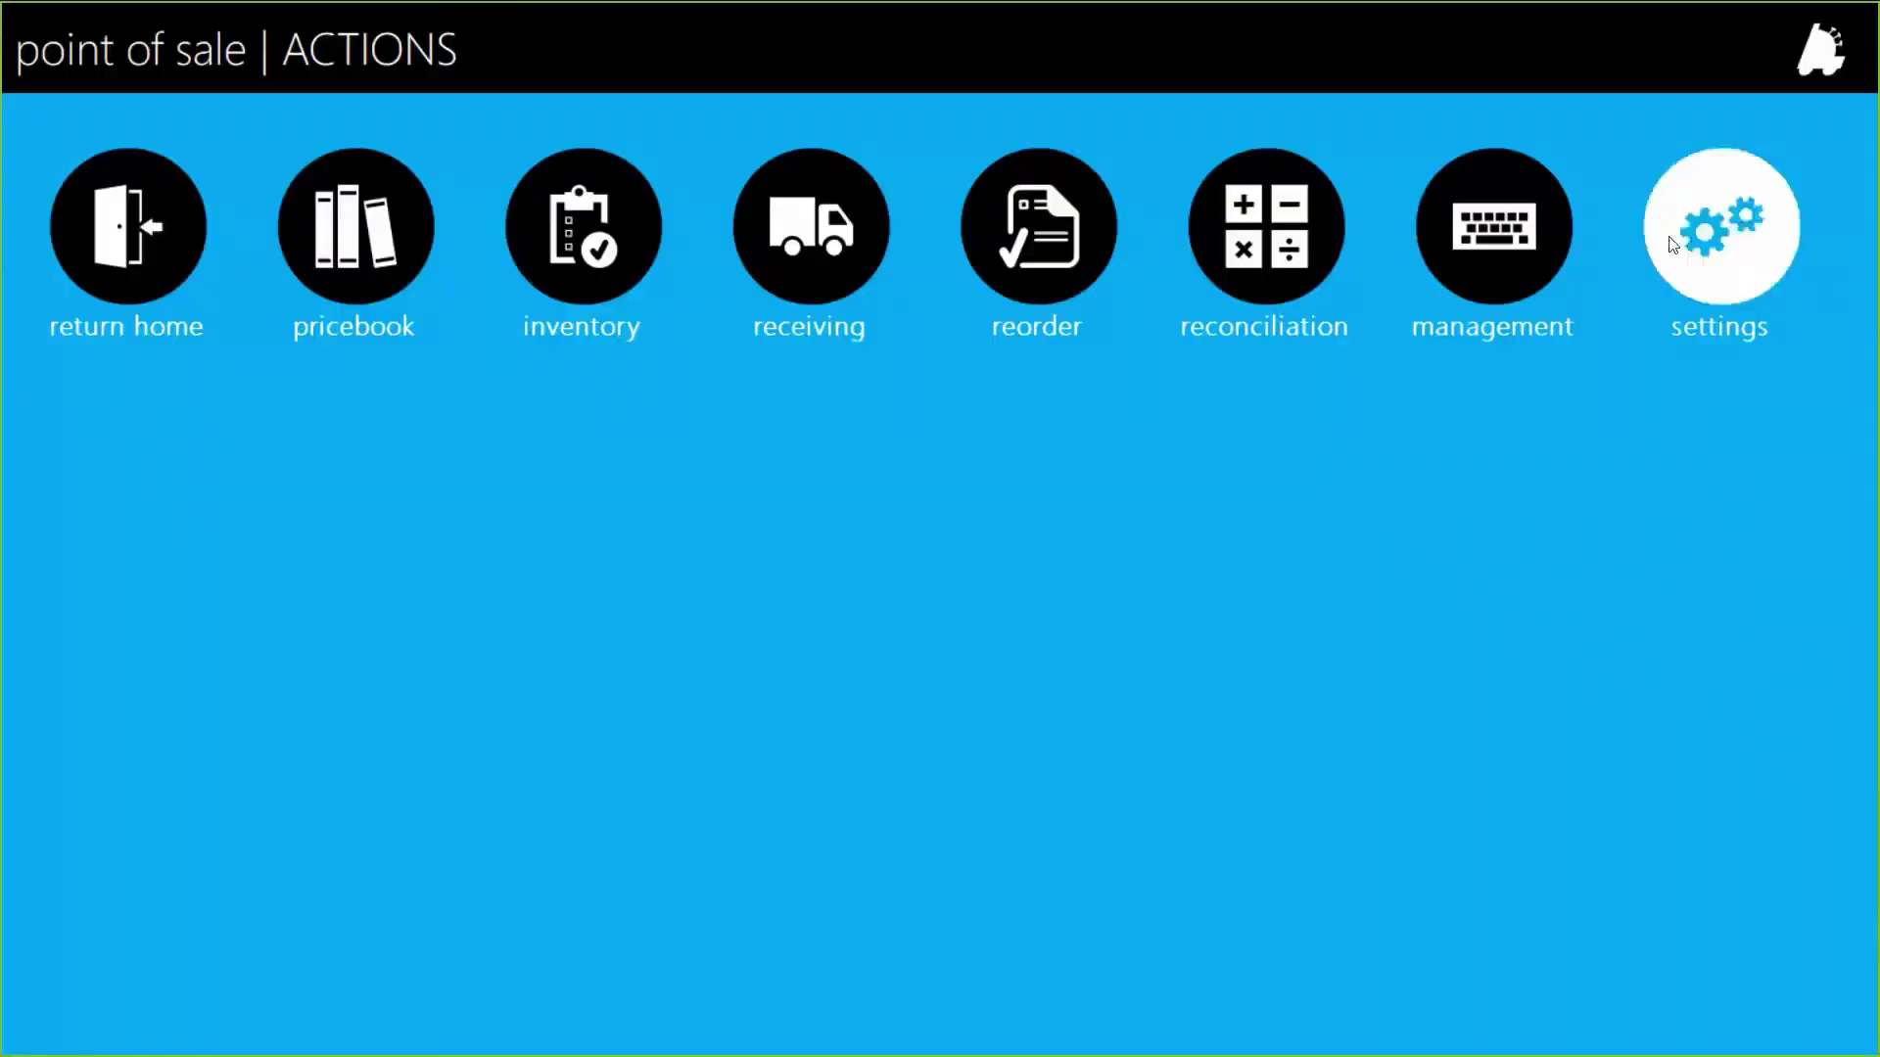
left_click(1672, 245)
Step: Inspect the Main Panel's Gift Card Sale button in the POS Button Editor without saving
left_click(830, 474)
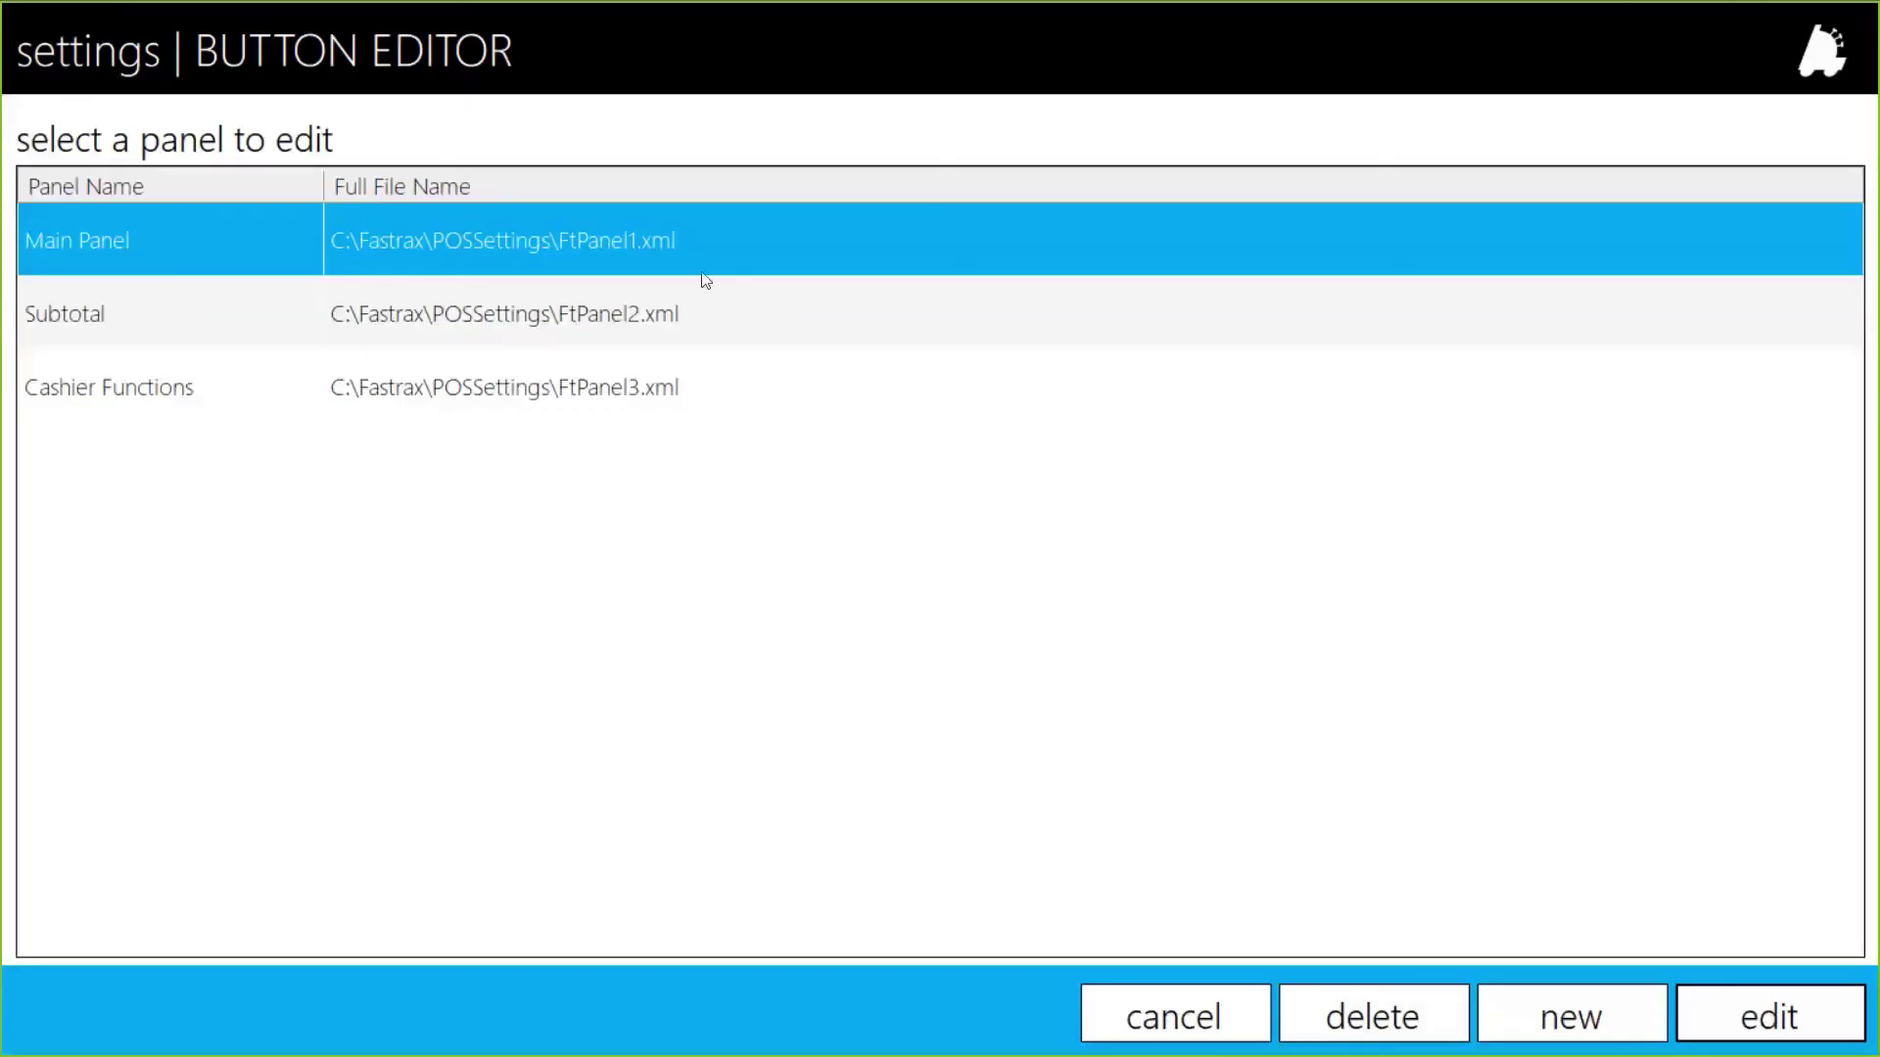
double_click(685, 245)
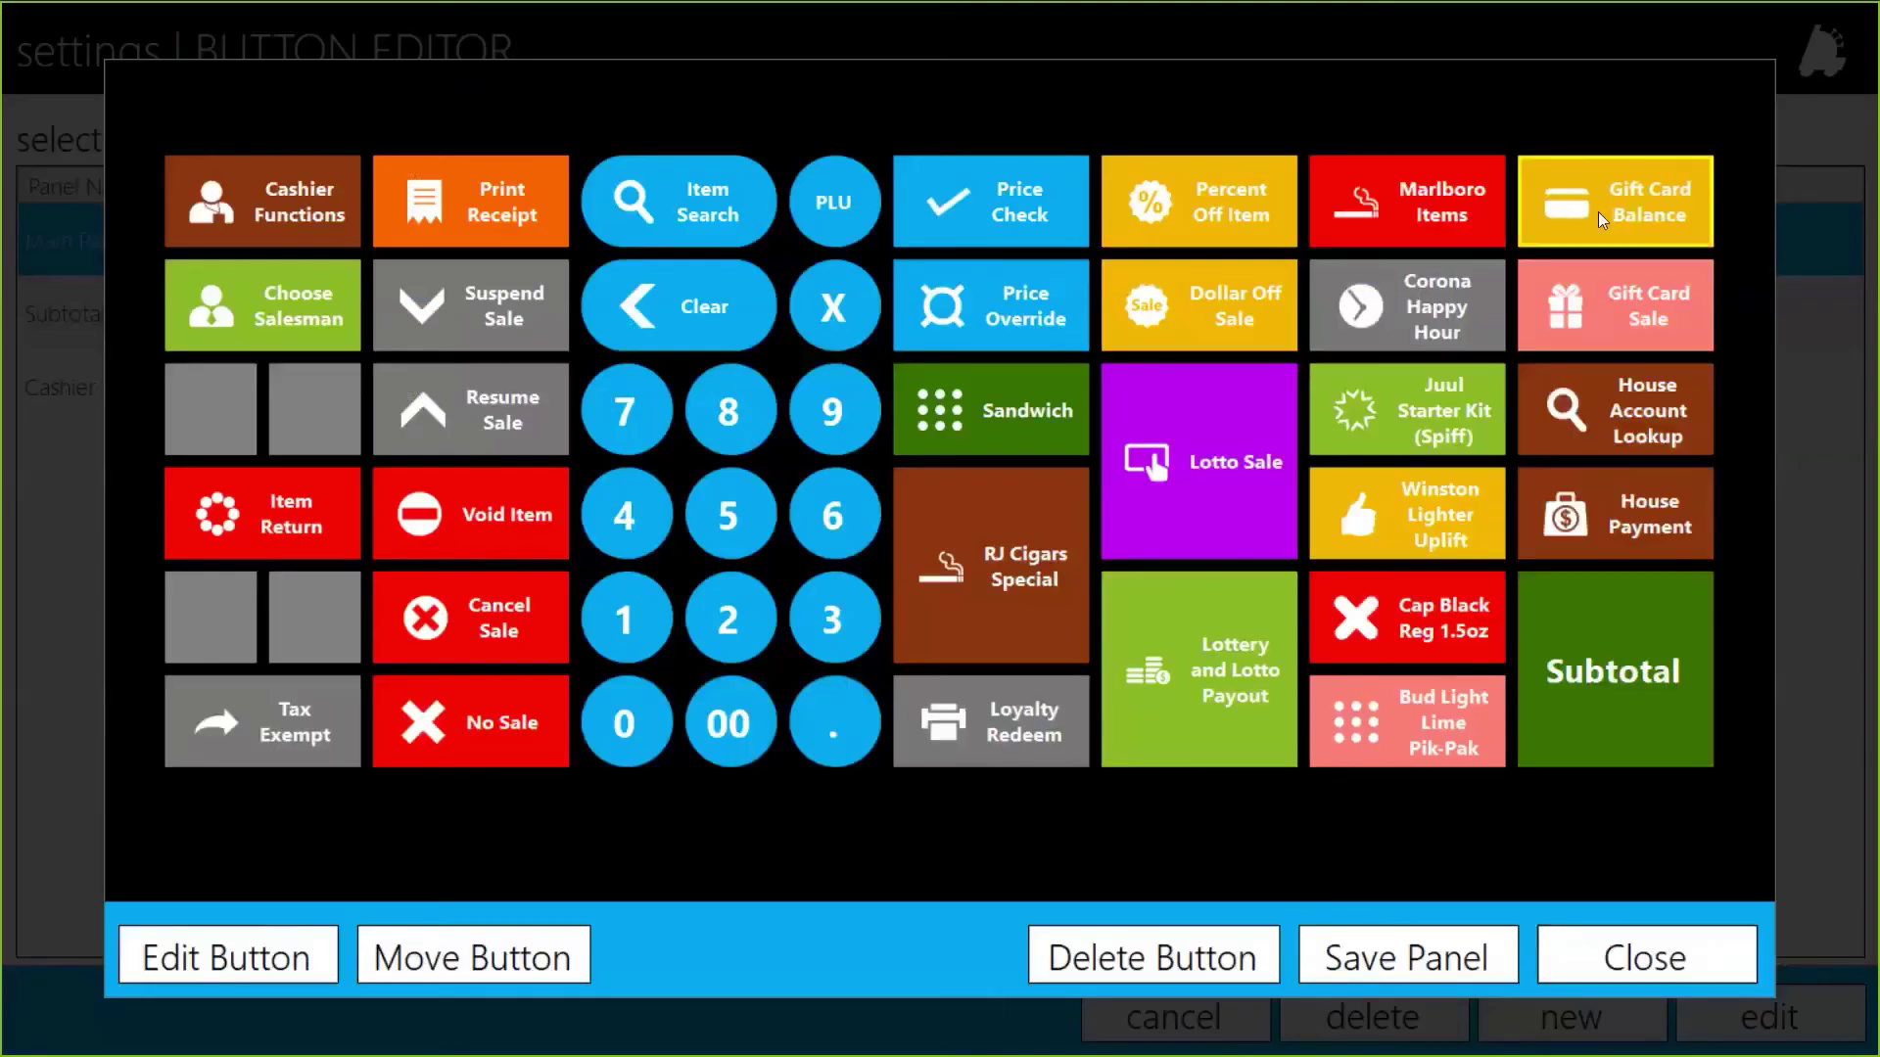
left_click(1636, 309)
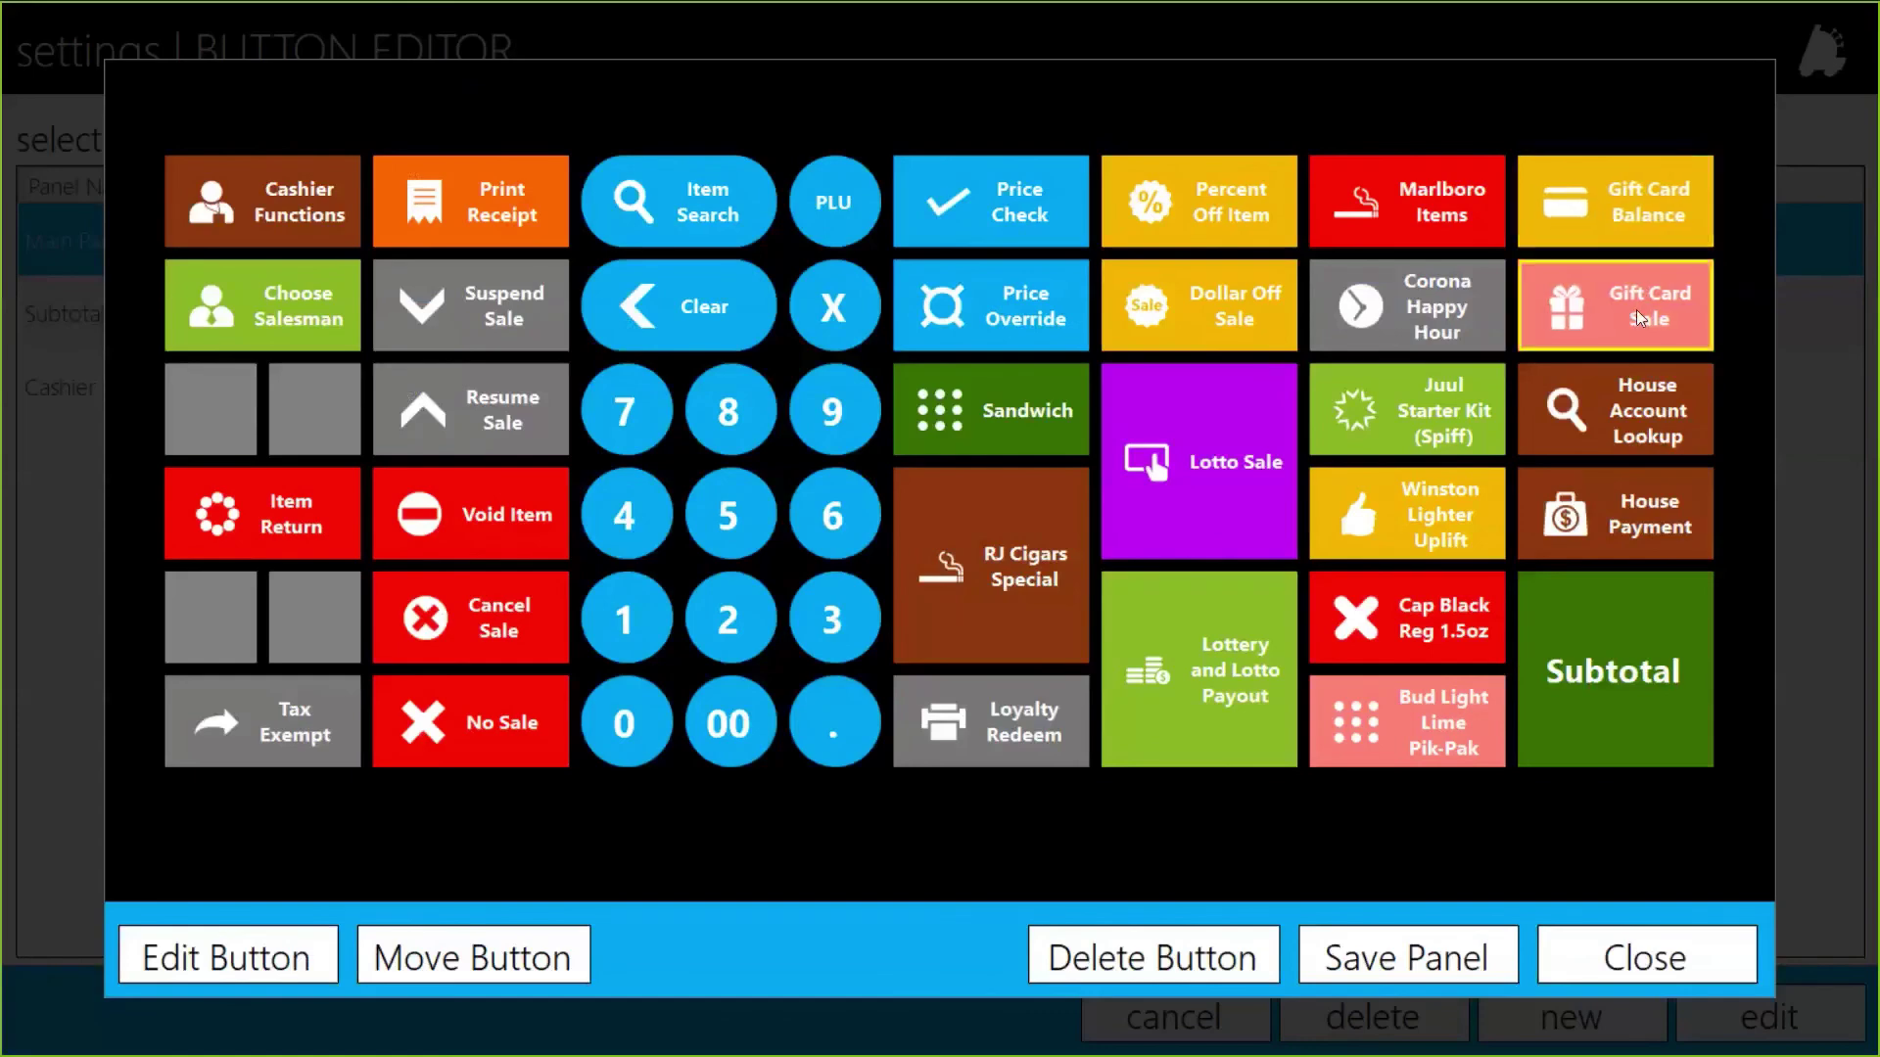
left_click(225, 954)
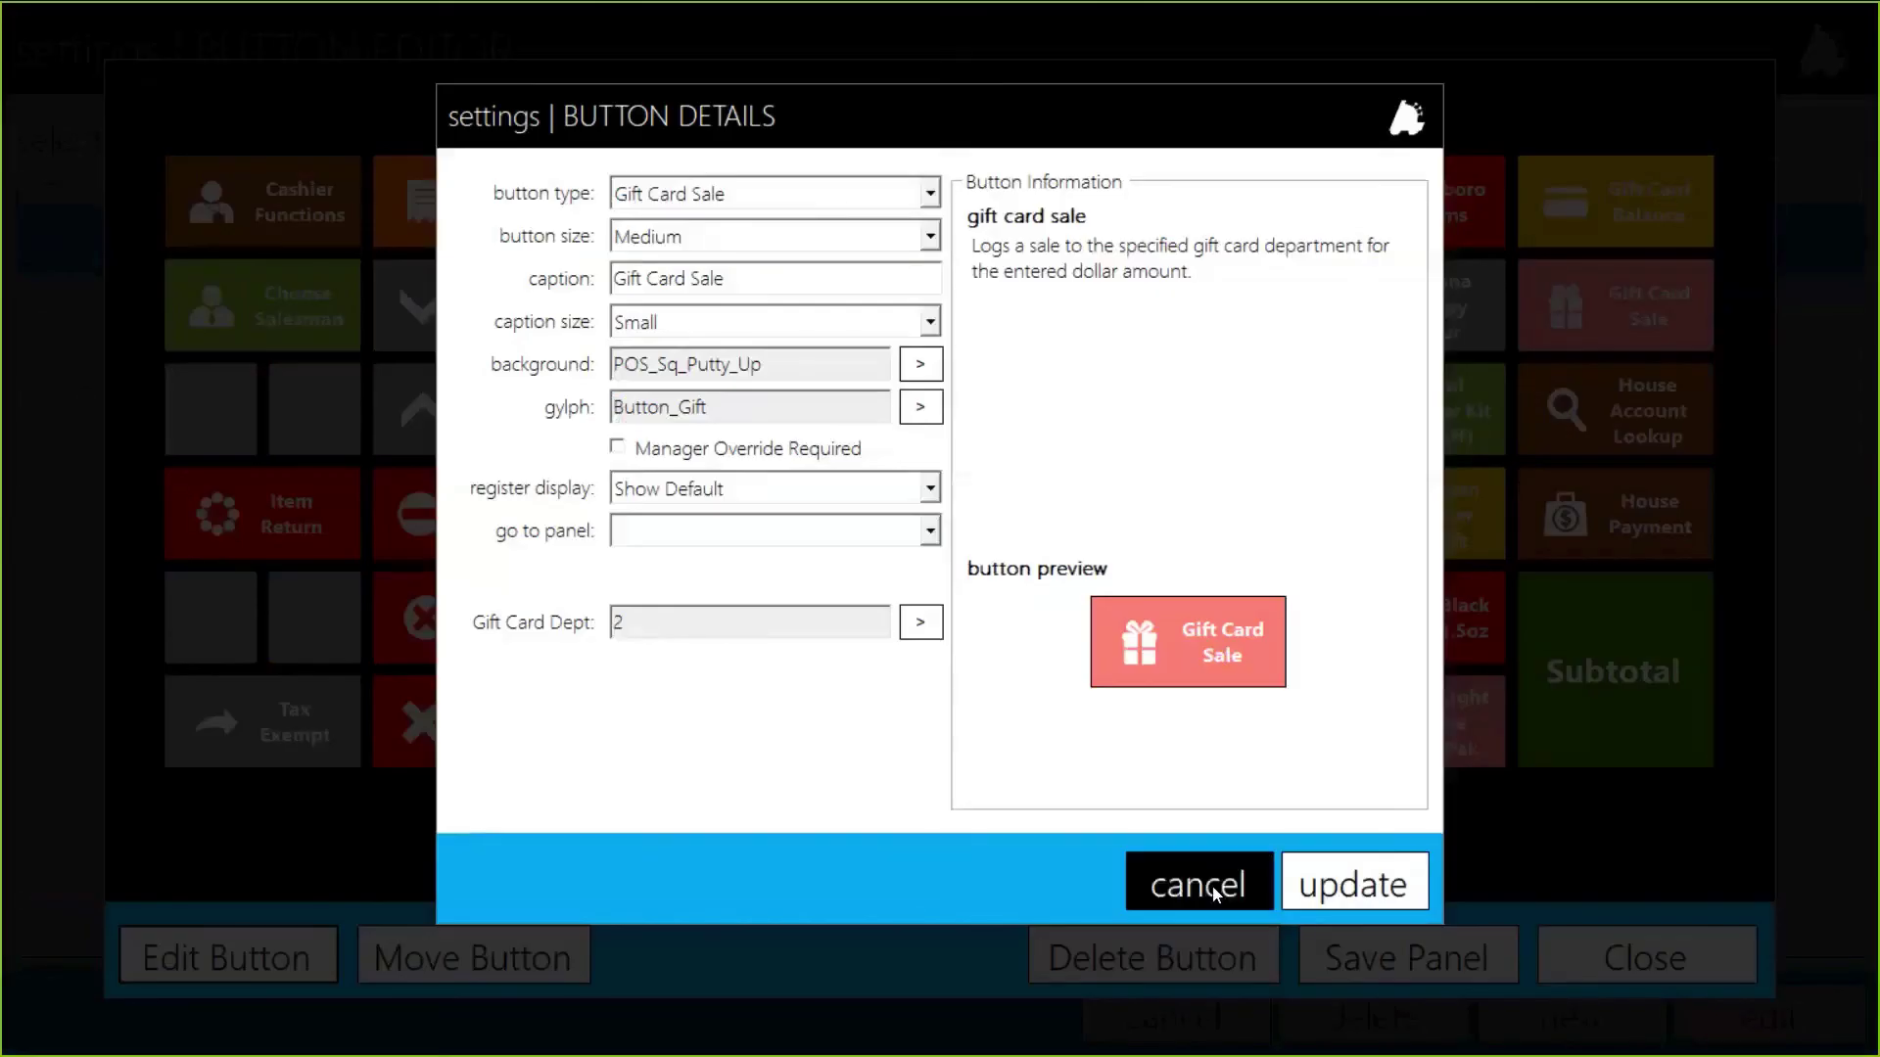
left_click(1214, 893)
left_click(1644, 954)
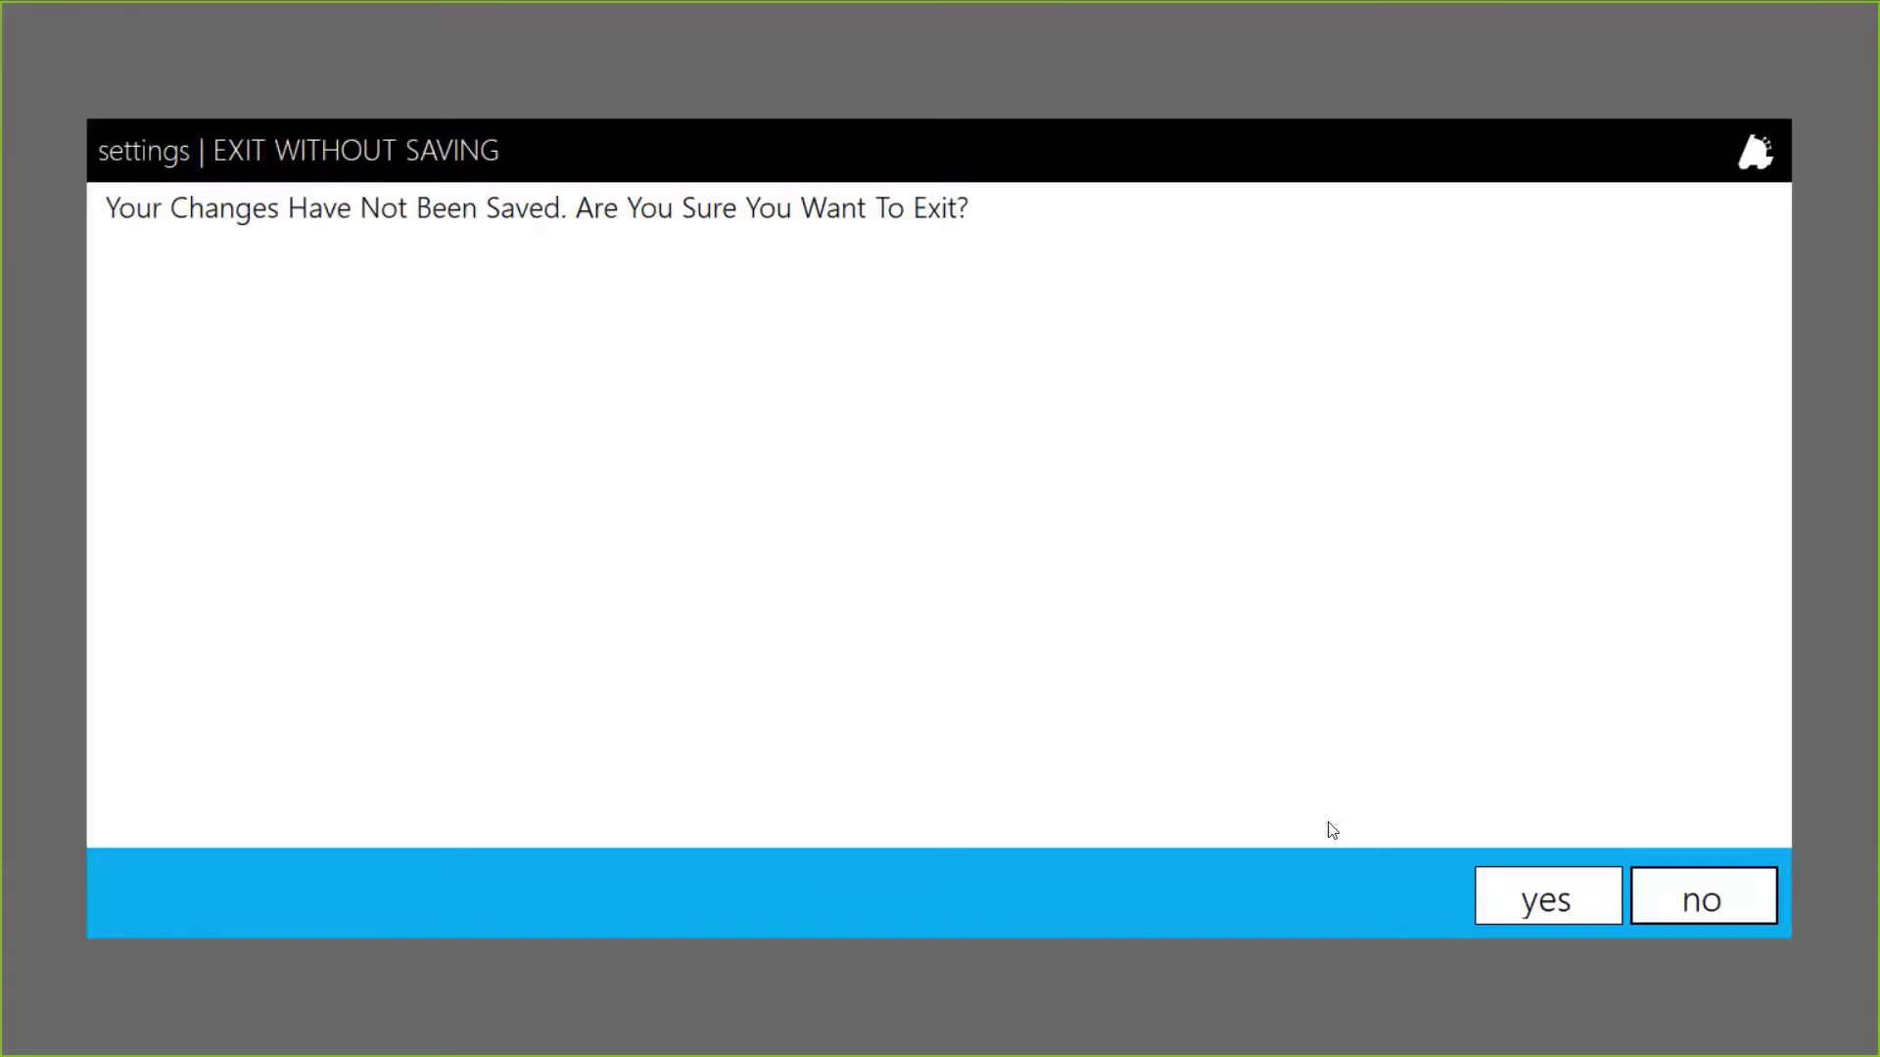
left_click(1537, 906)
Step: Inspect the Subtotal panel's Gift Card tender button (Tender ID 710), then exit to the home screen
double_click(476, 322)
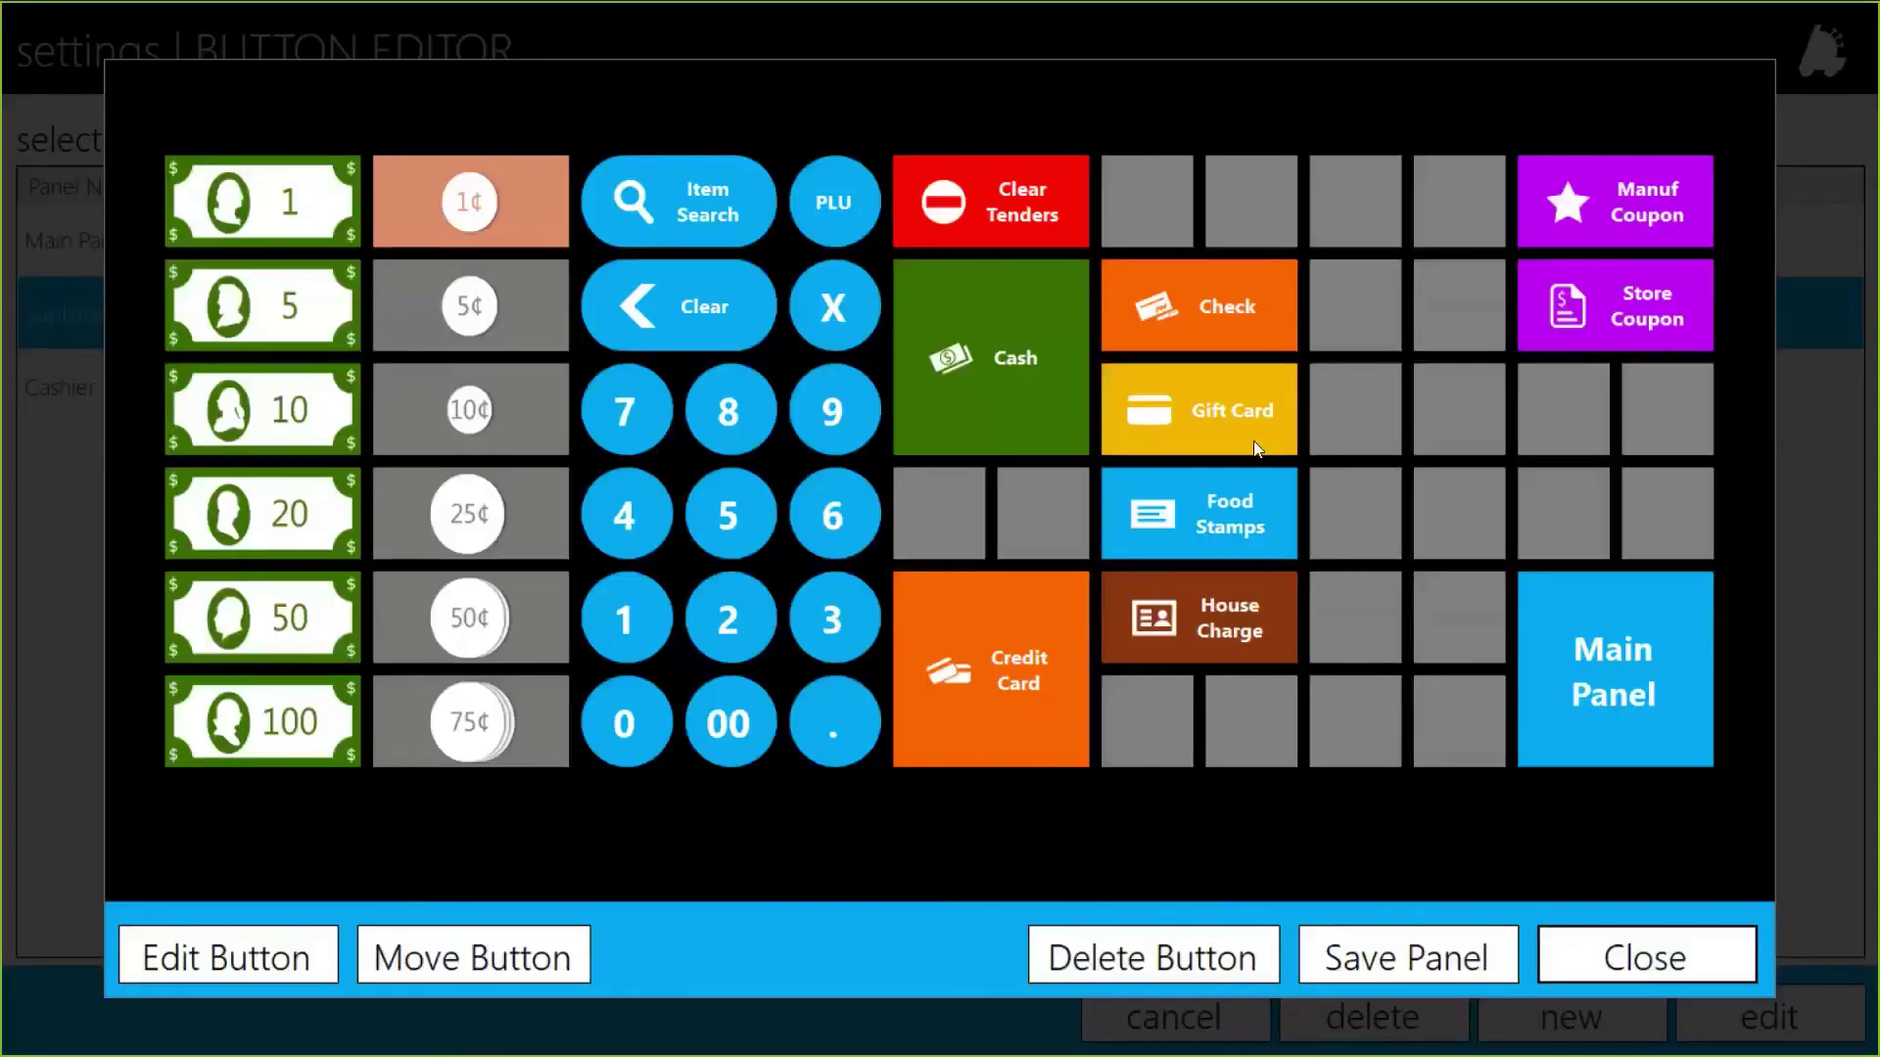
left_click(1244, 419)
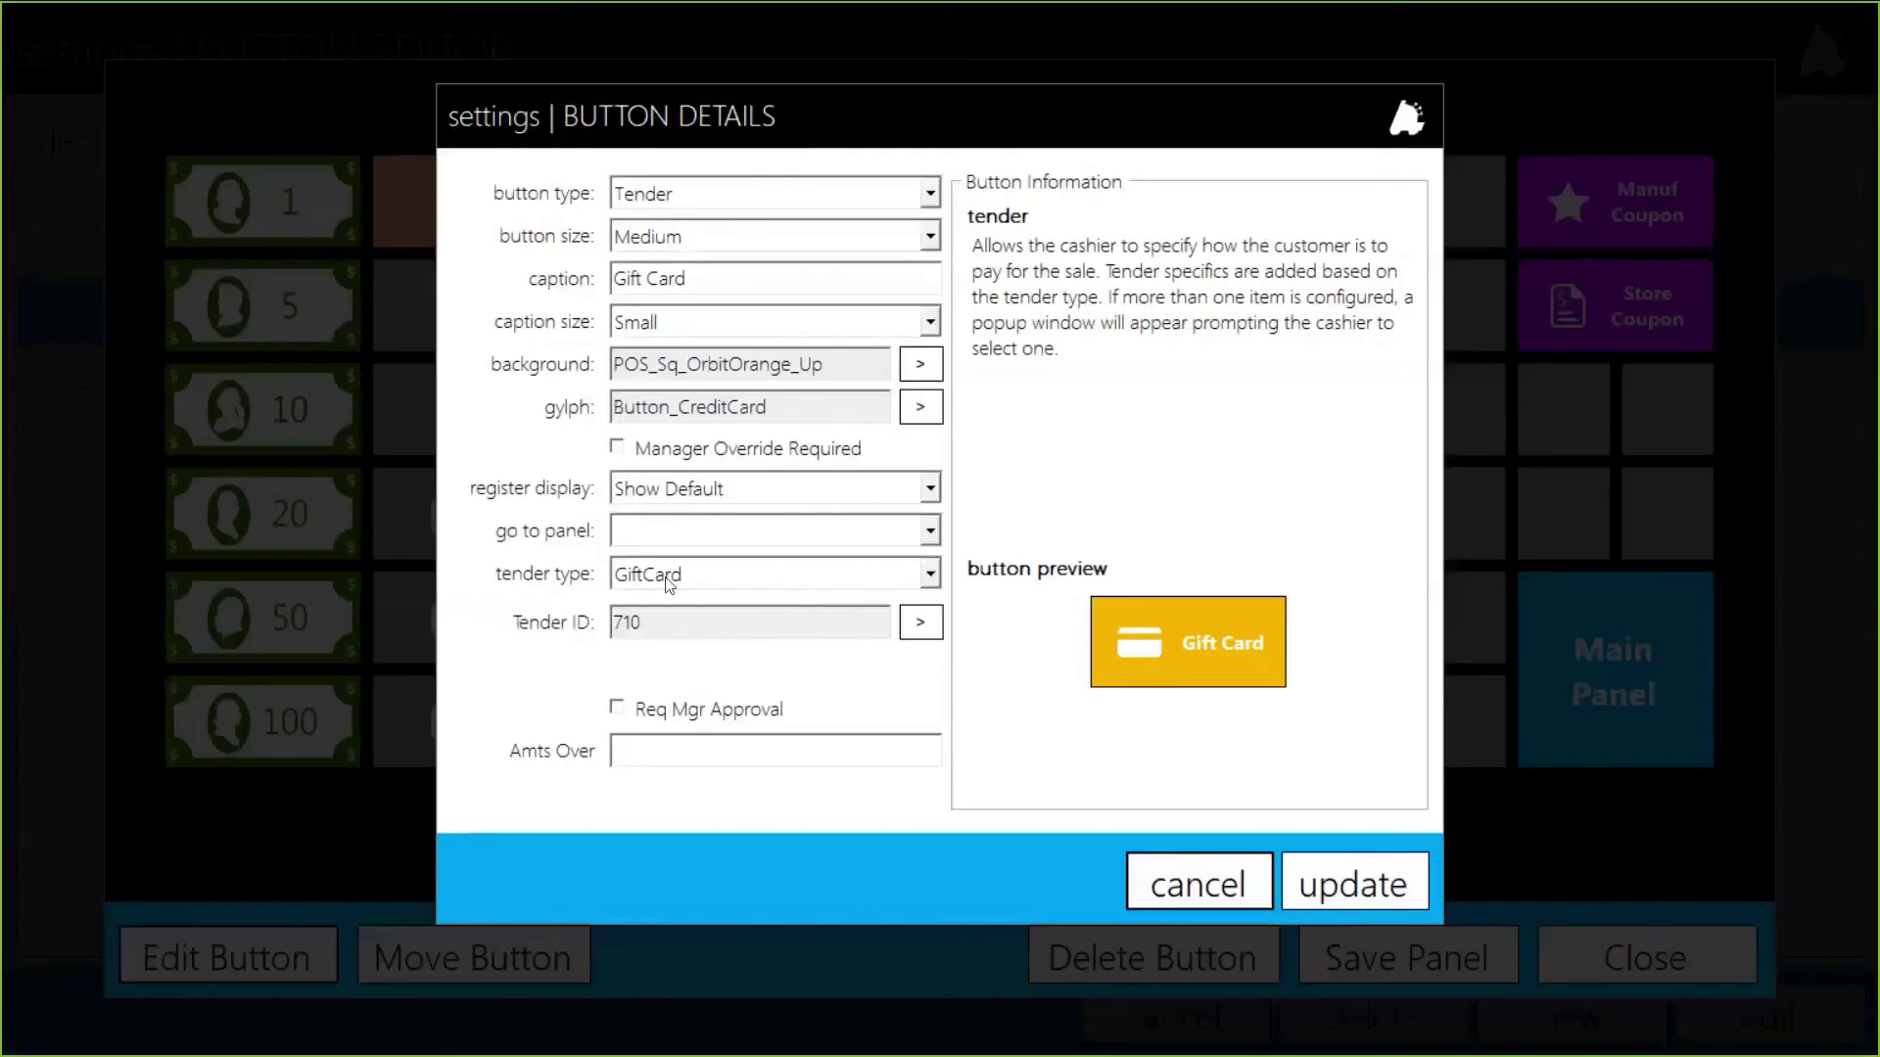
left_click_drag(643, 623, 587, 644)
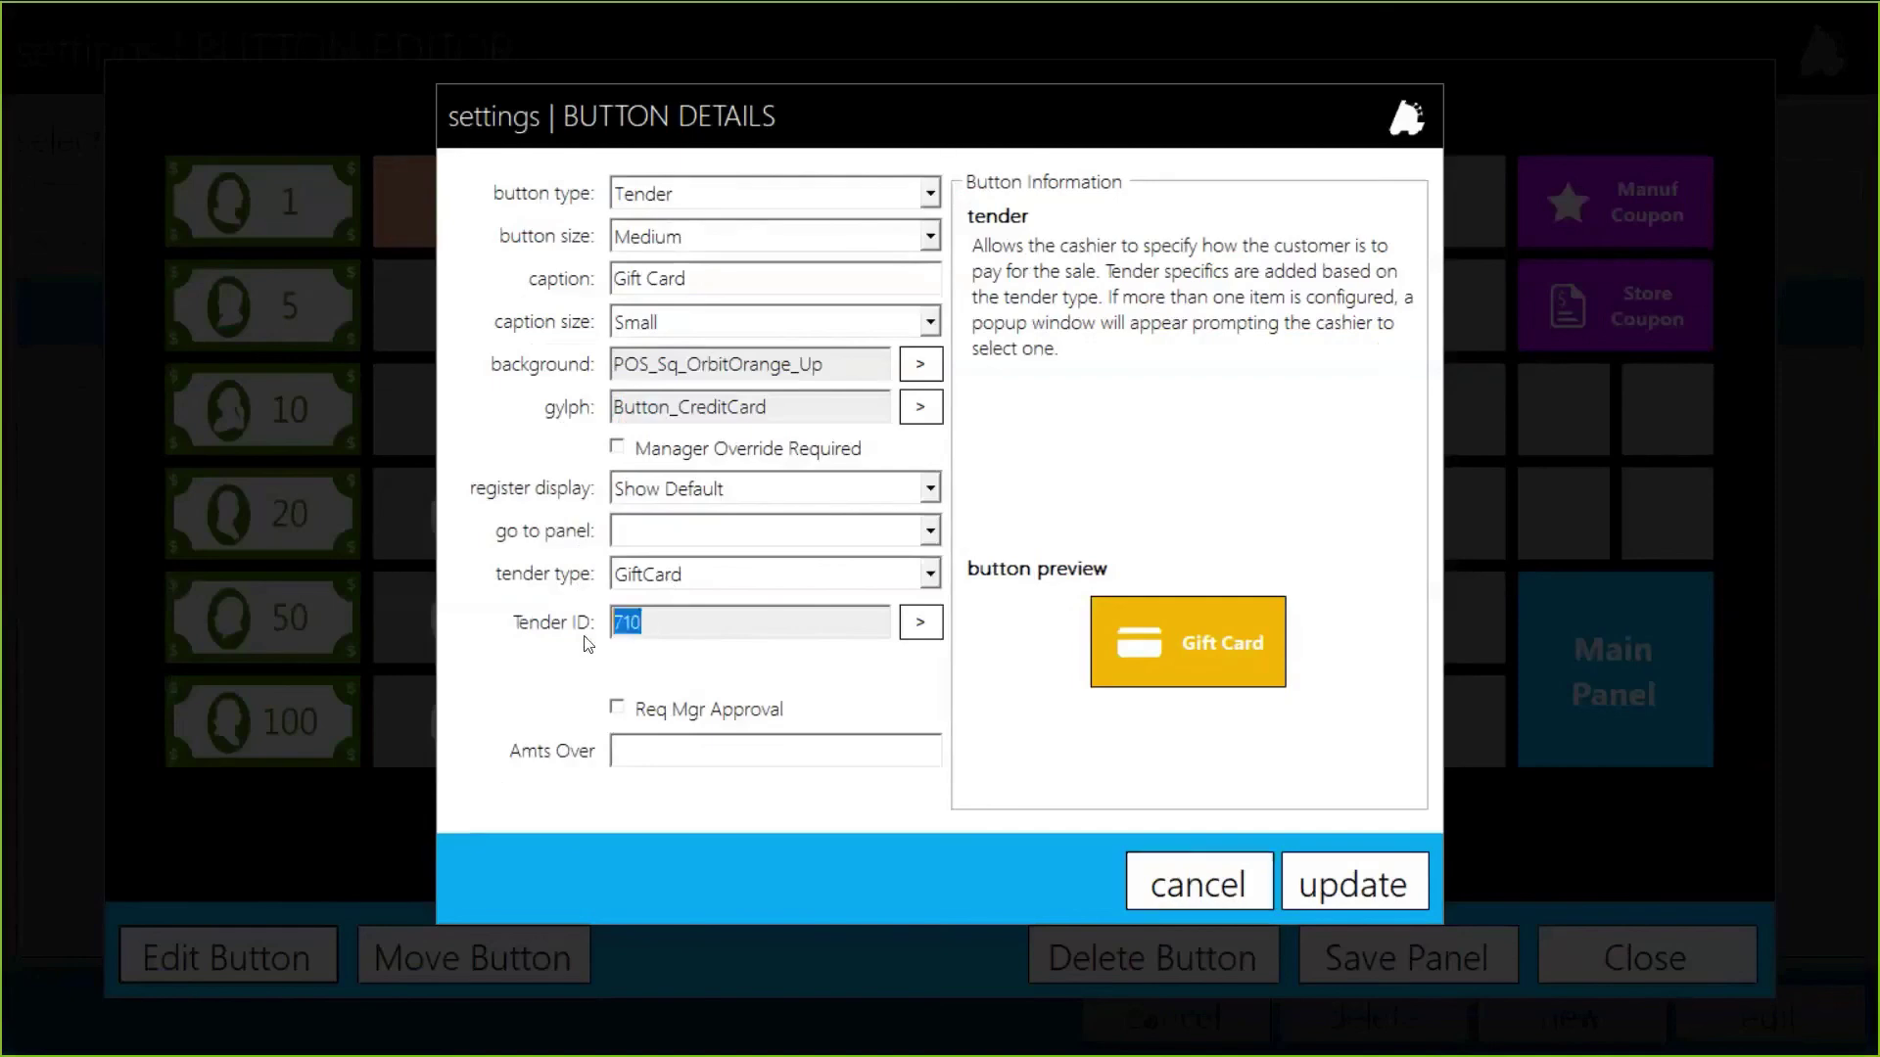
left_click(1246, 874)
left_click(1408, 955)
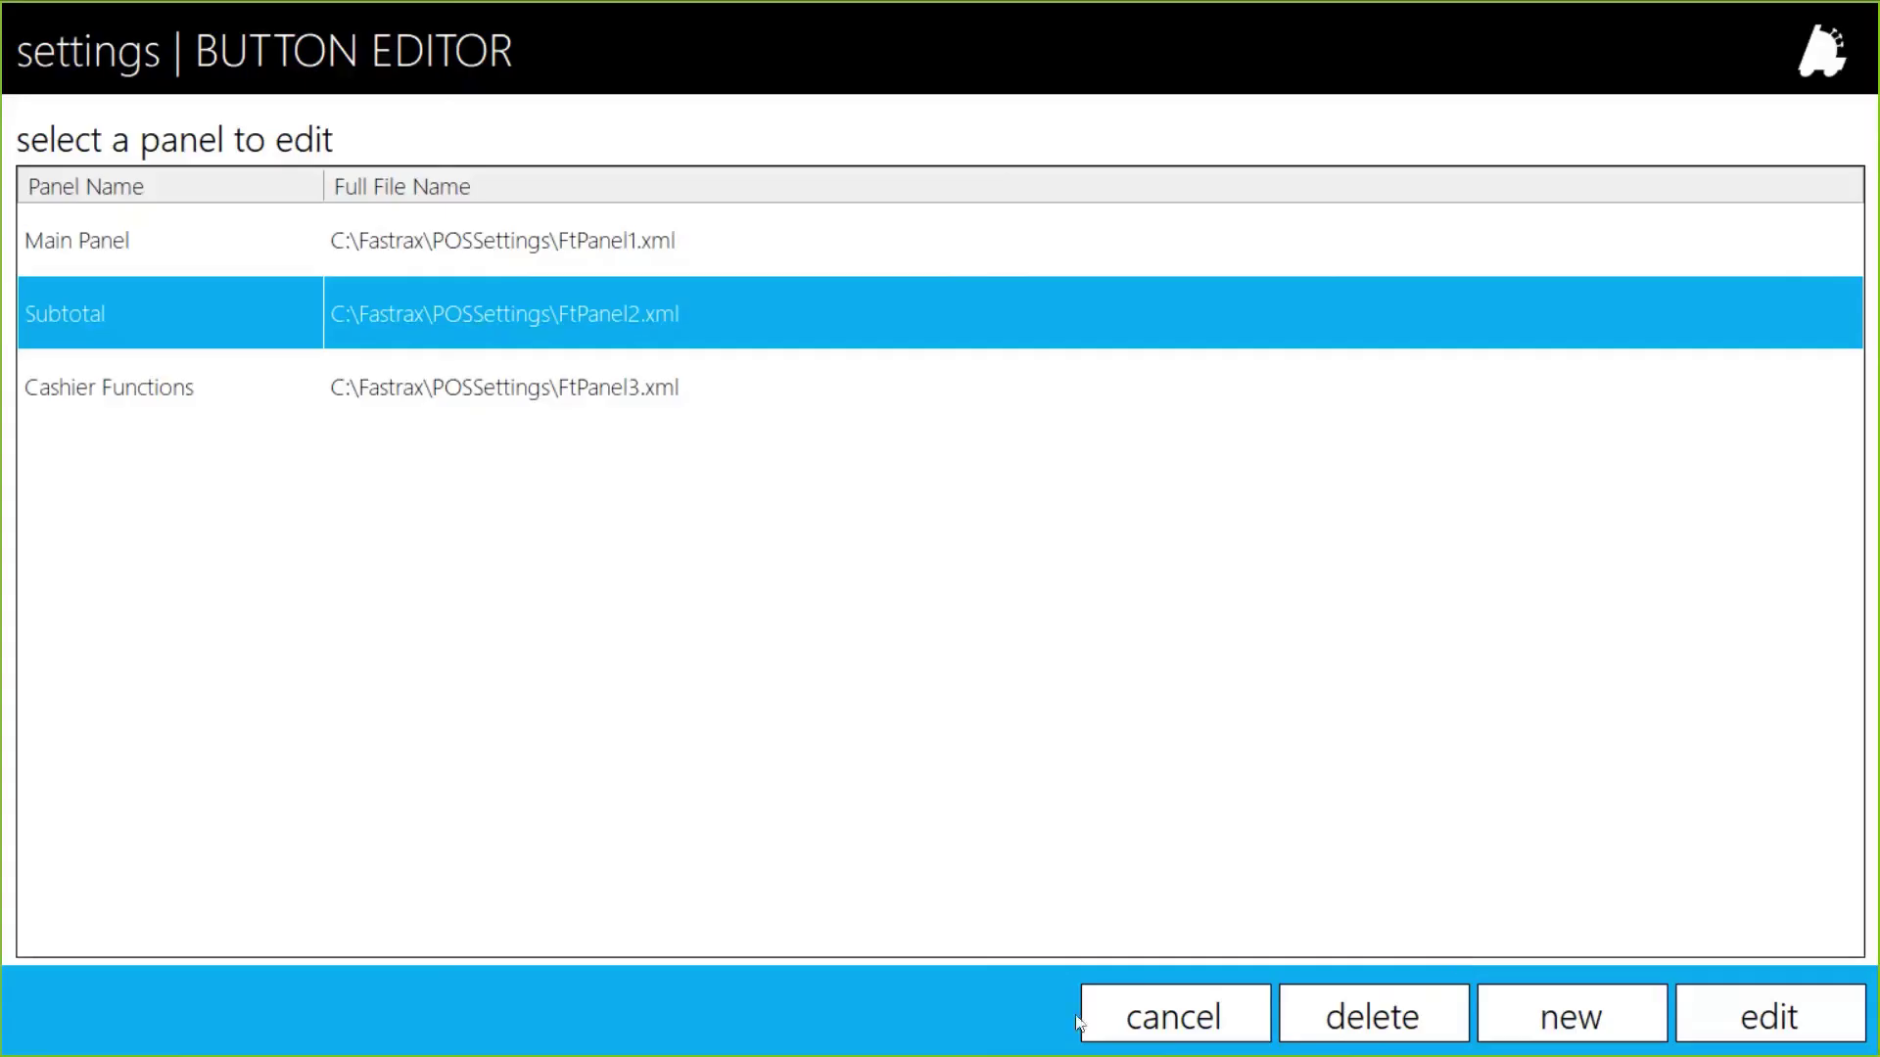
left_click(1085, 1018)
left_click(138, 327)
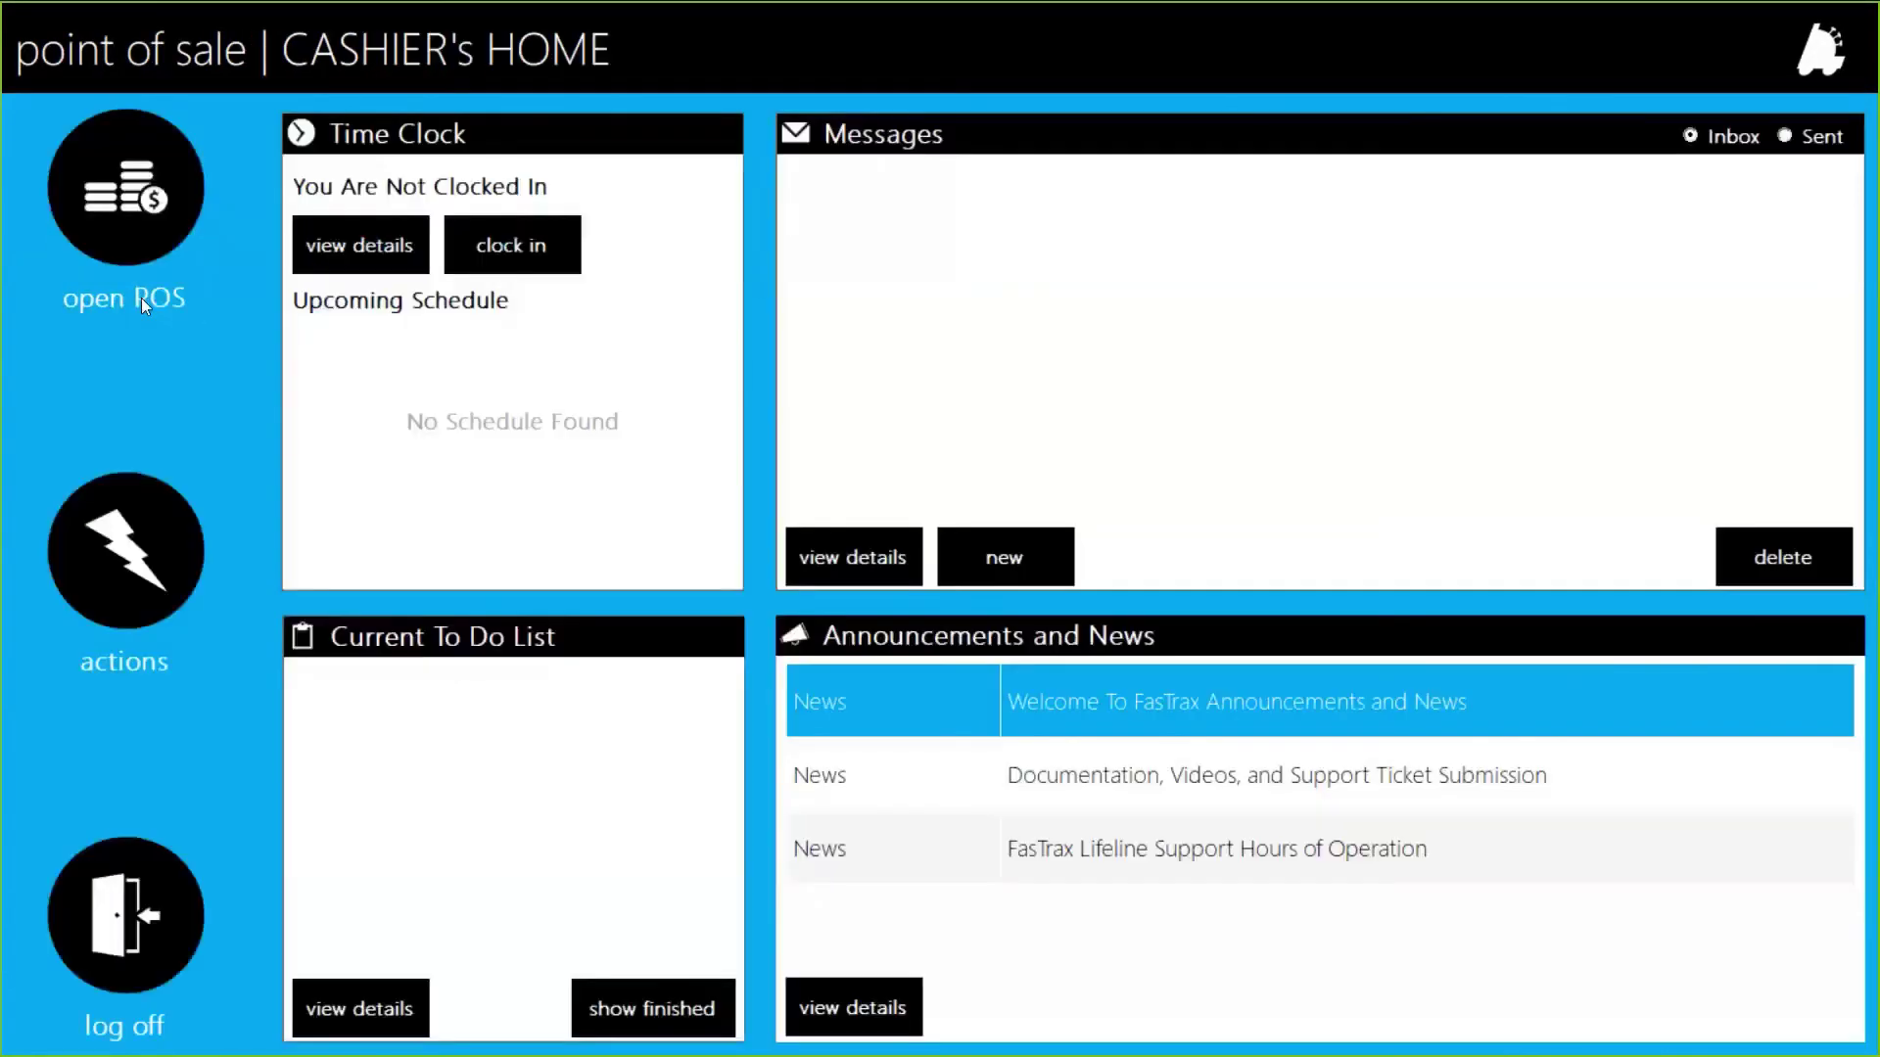
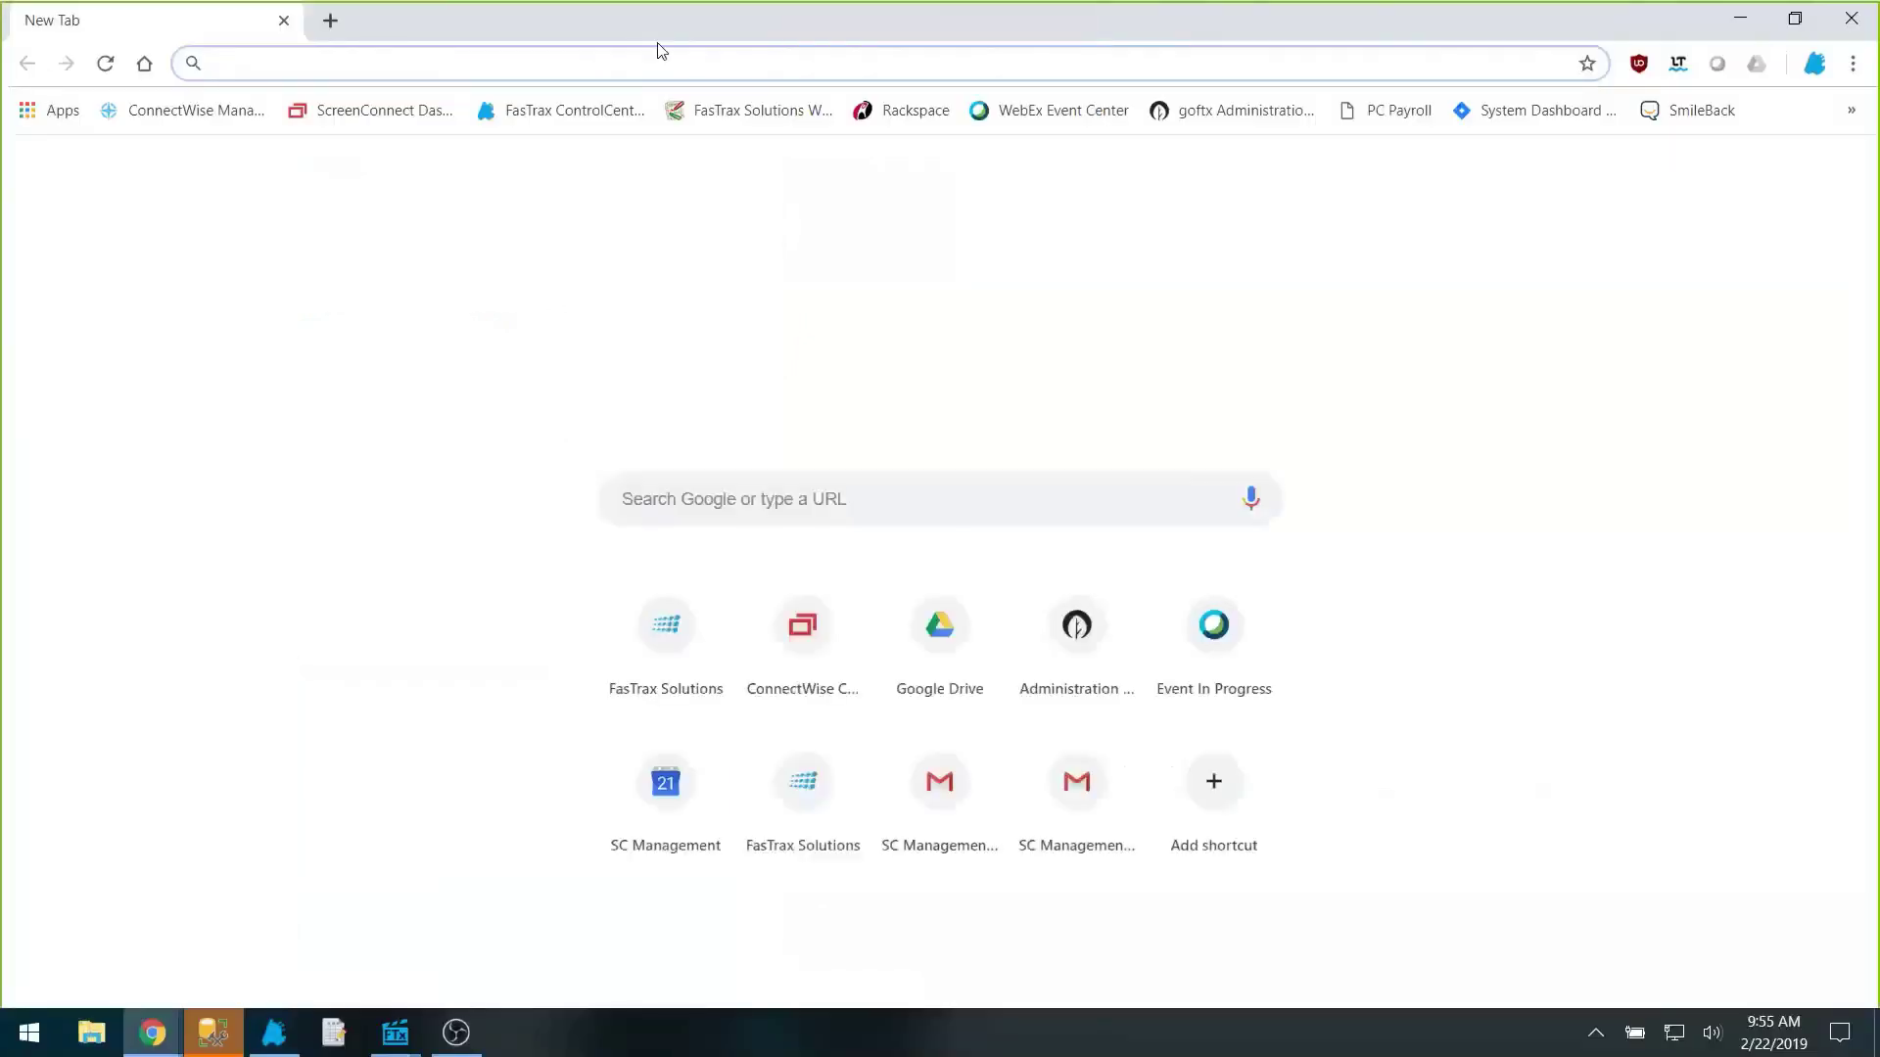
Step: Load the goftx site and follow FTX LIFELINE to the View Webinar's training webinars page
type("goftx.com")
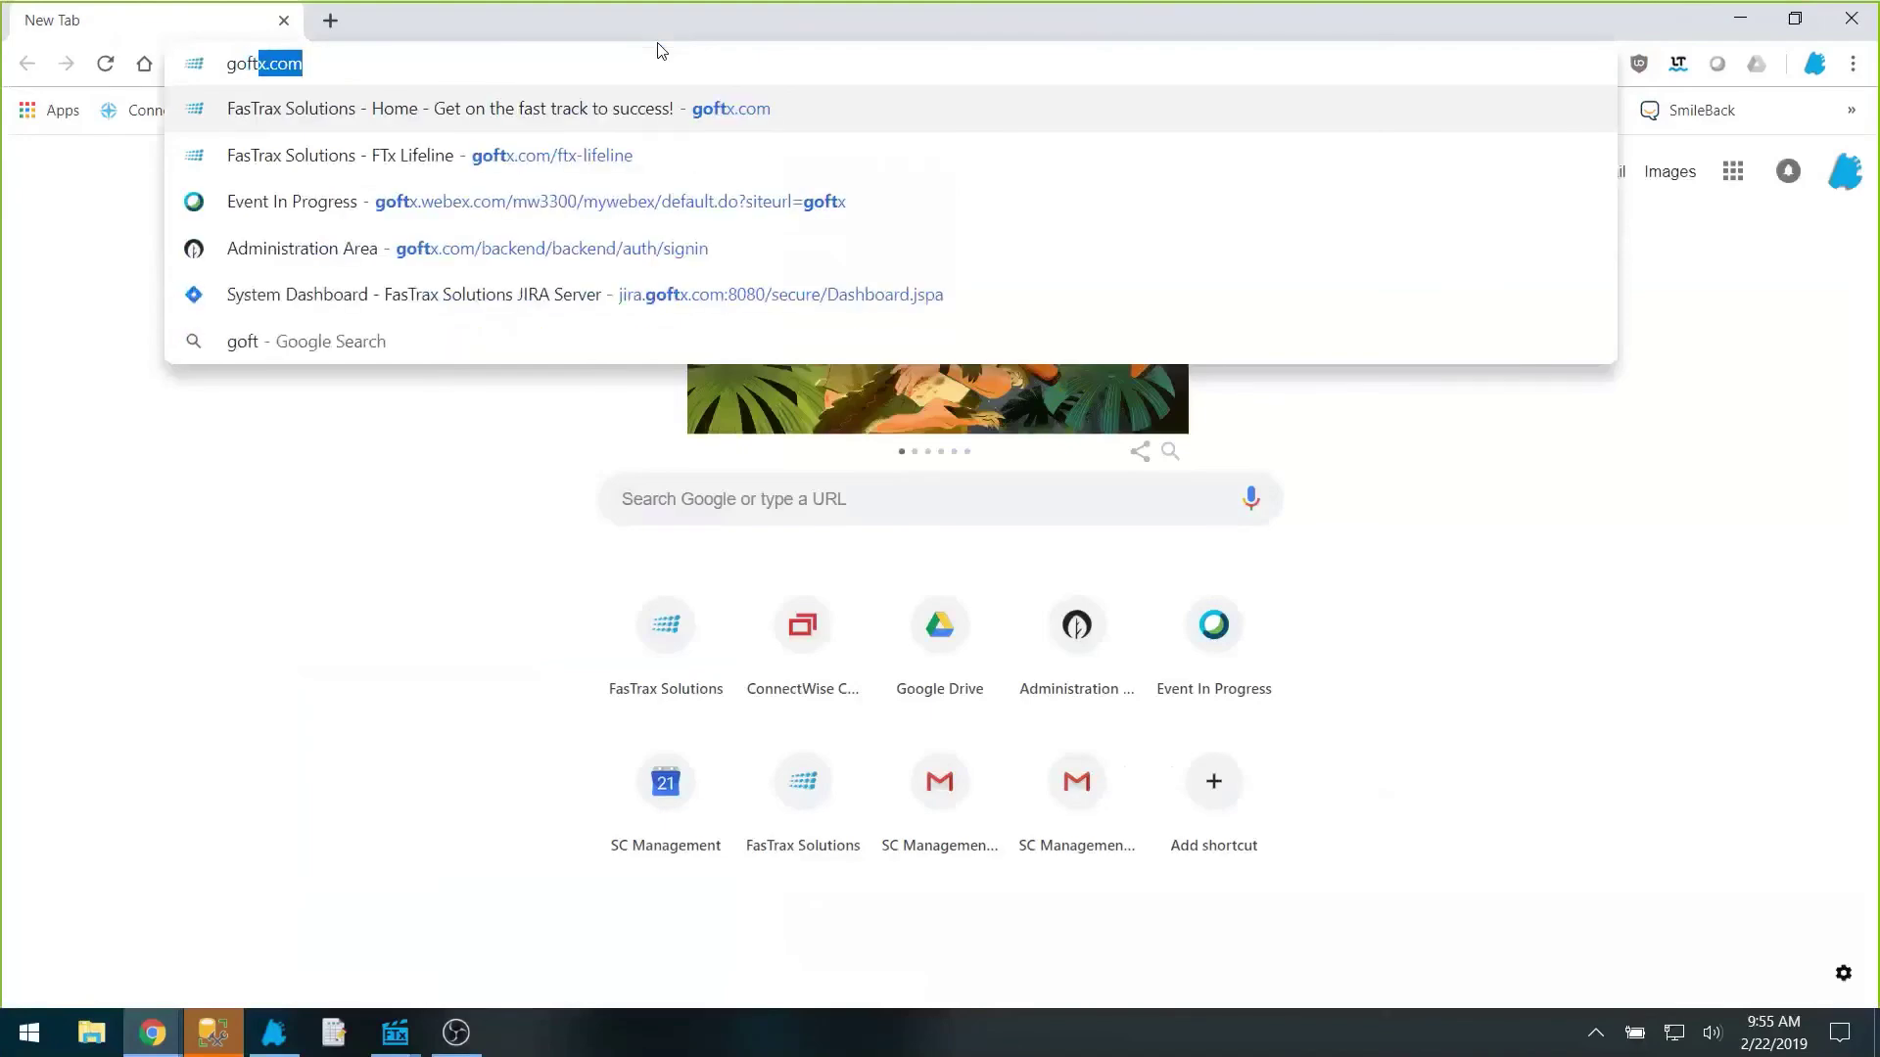
key("Return")
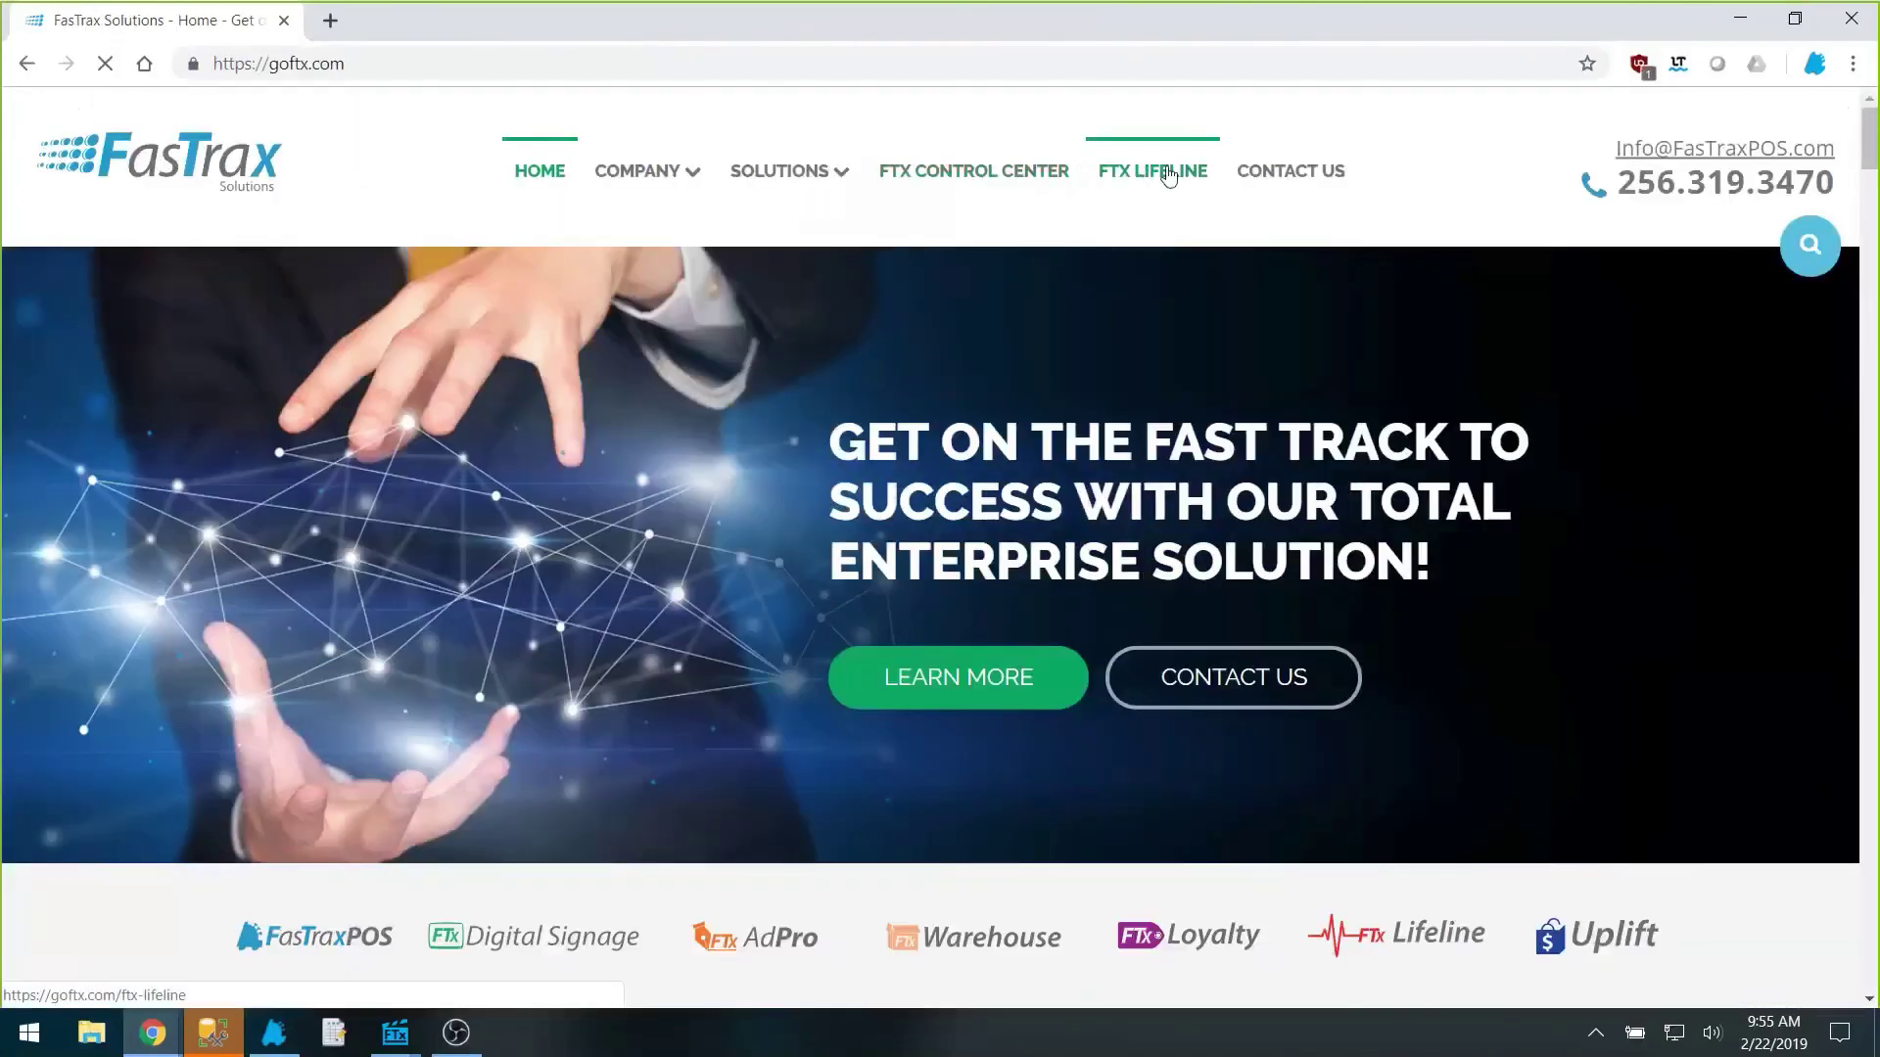
left_click(1170, 174)
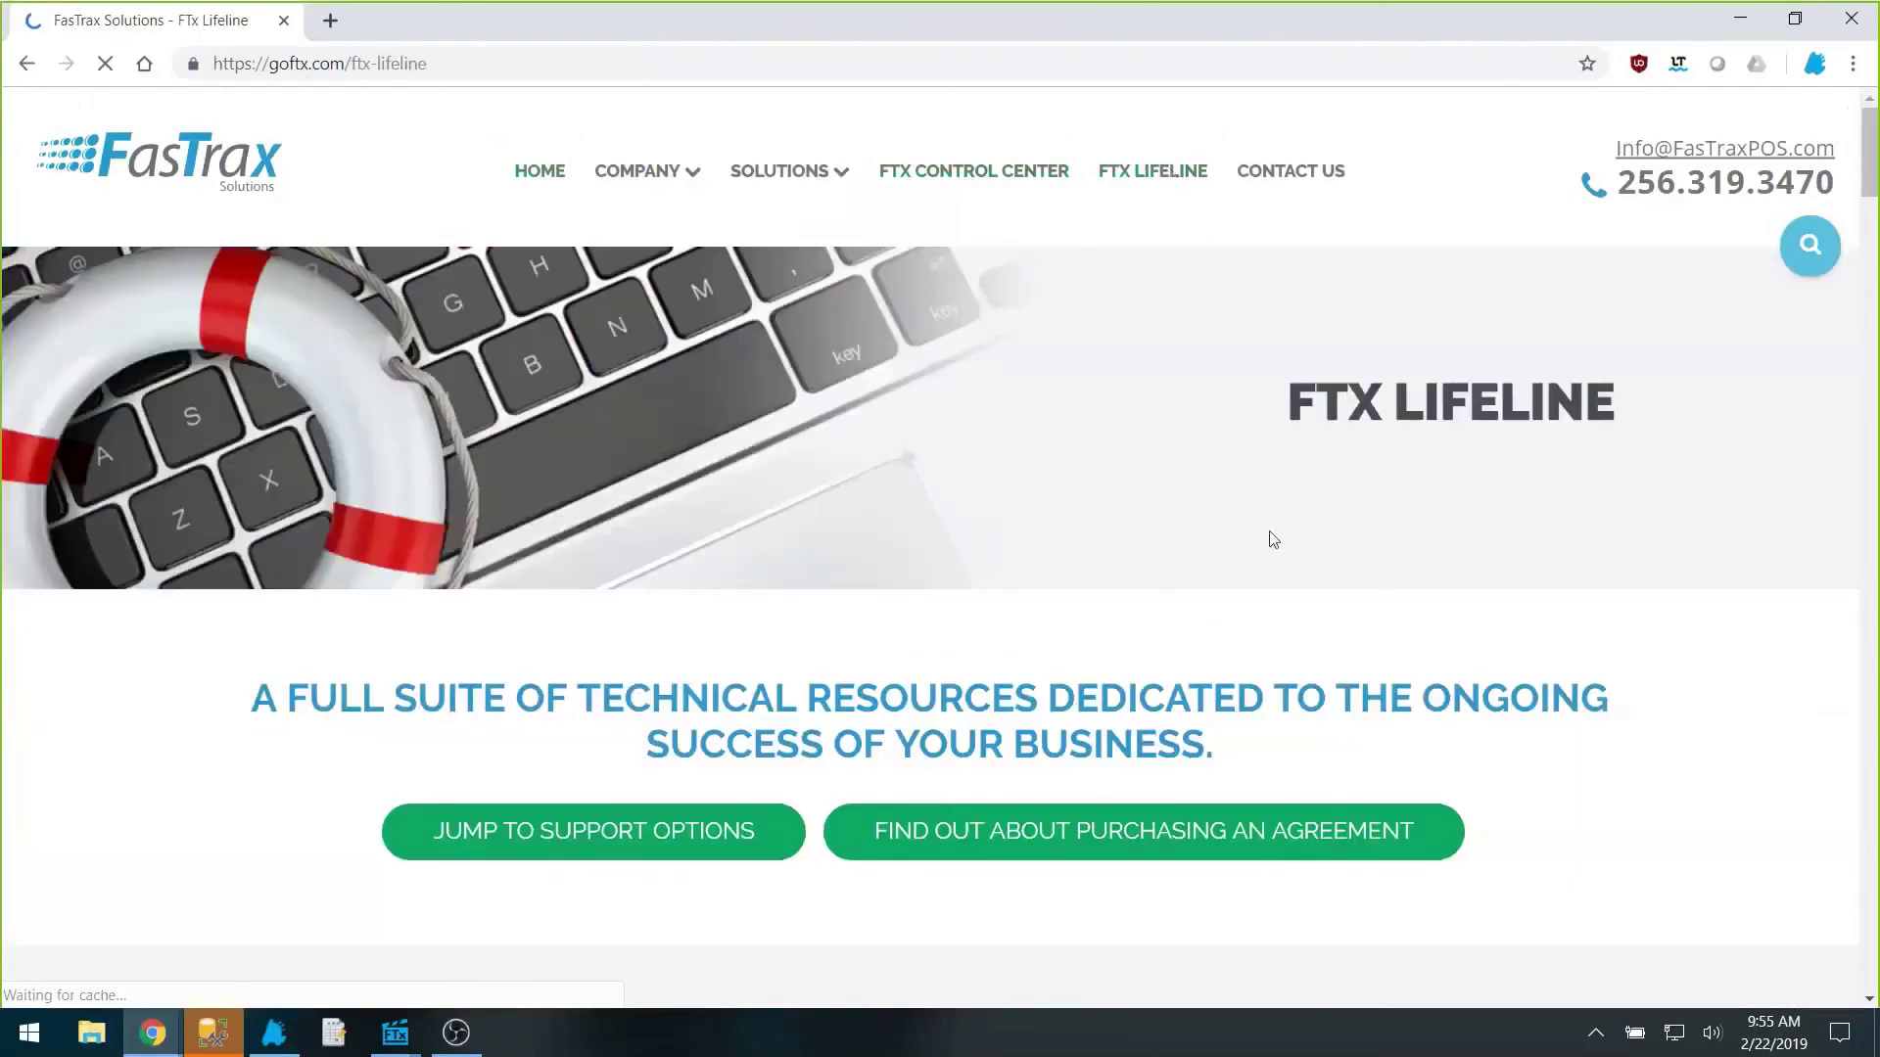
scroll(1269, 530, "down", 10)
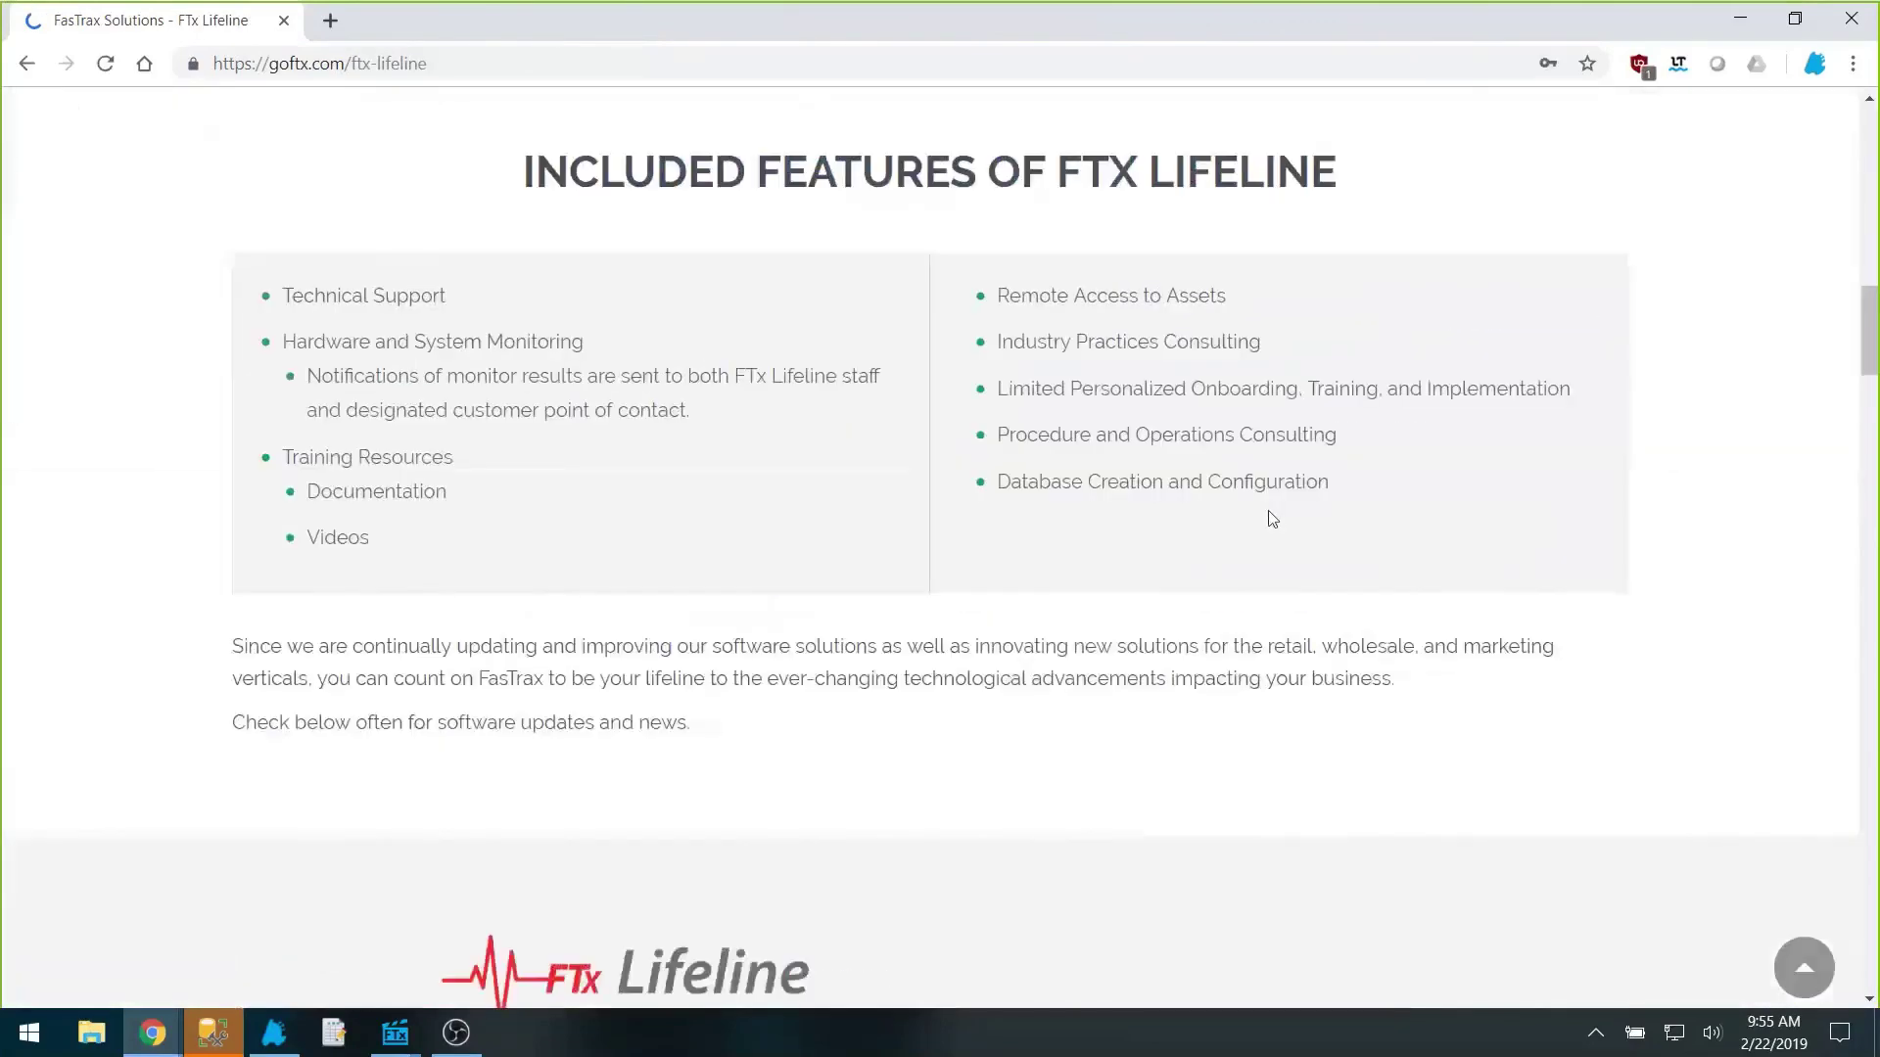
scroll(1269, 514, "down", 14)
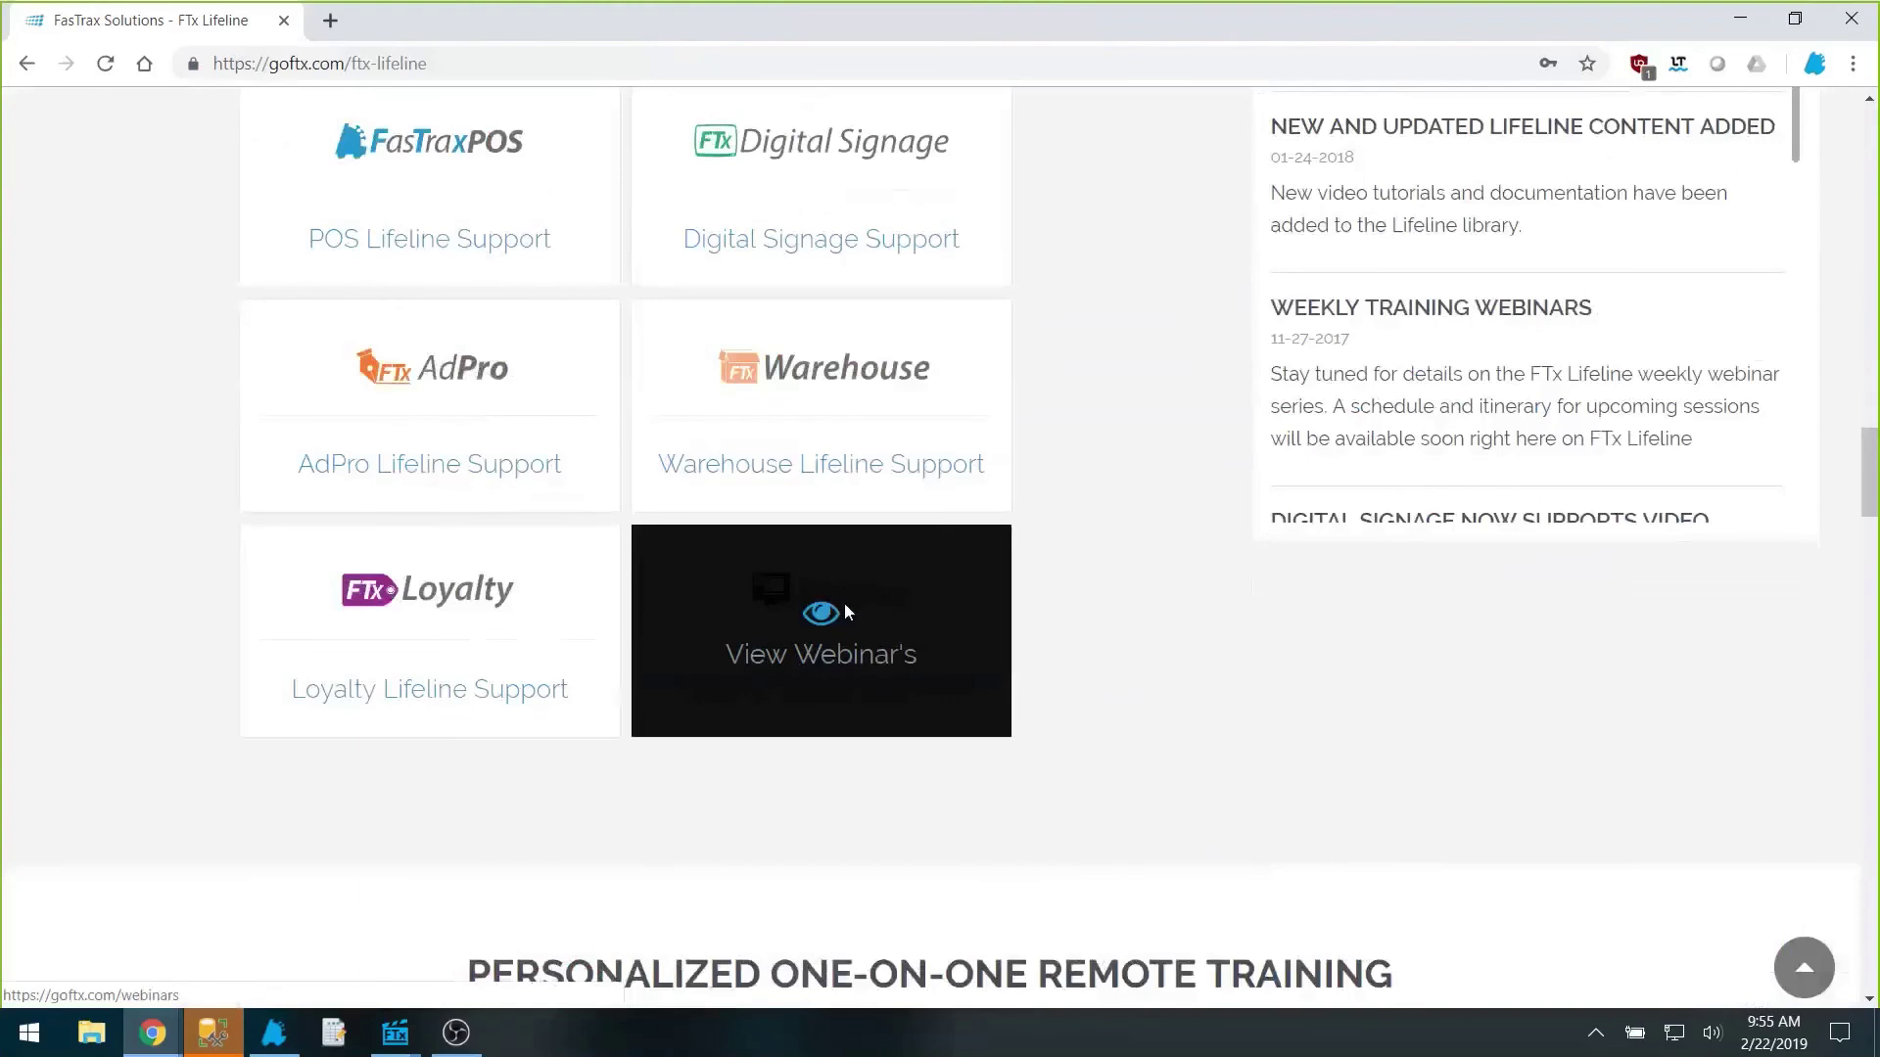
left_click(844, 605)
scroll(613, 805, "down", 4)
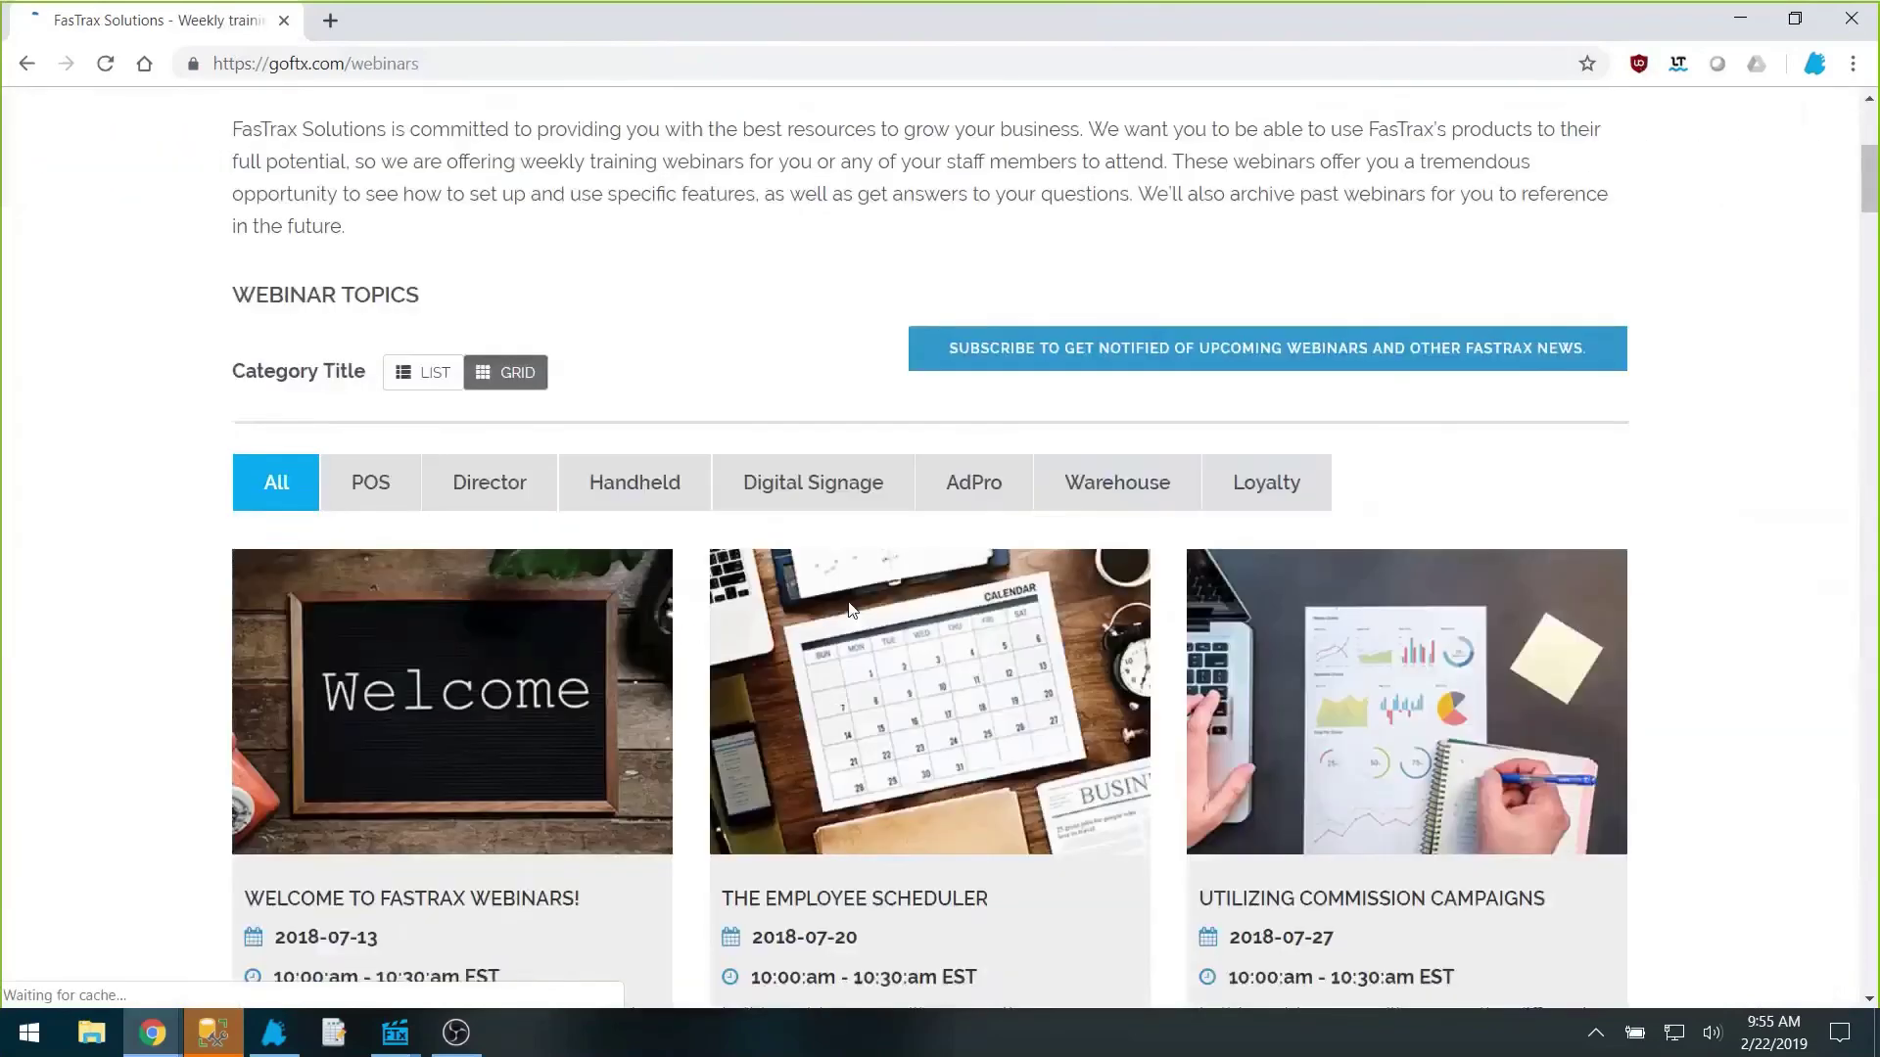
scroll(613, 804, "down", 5)
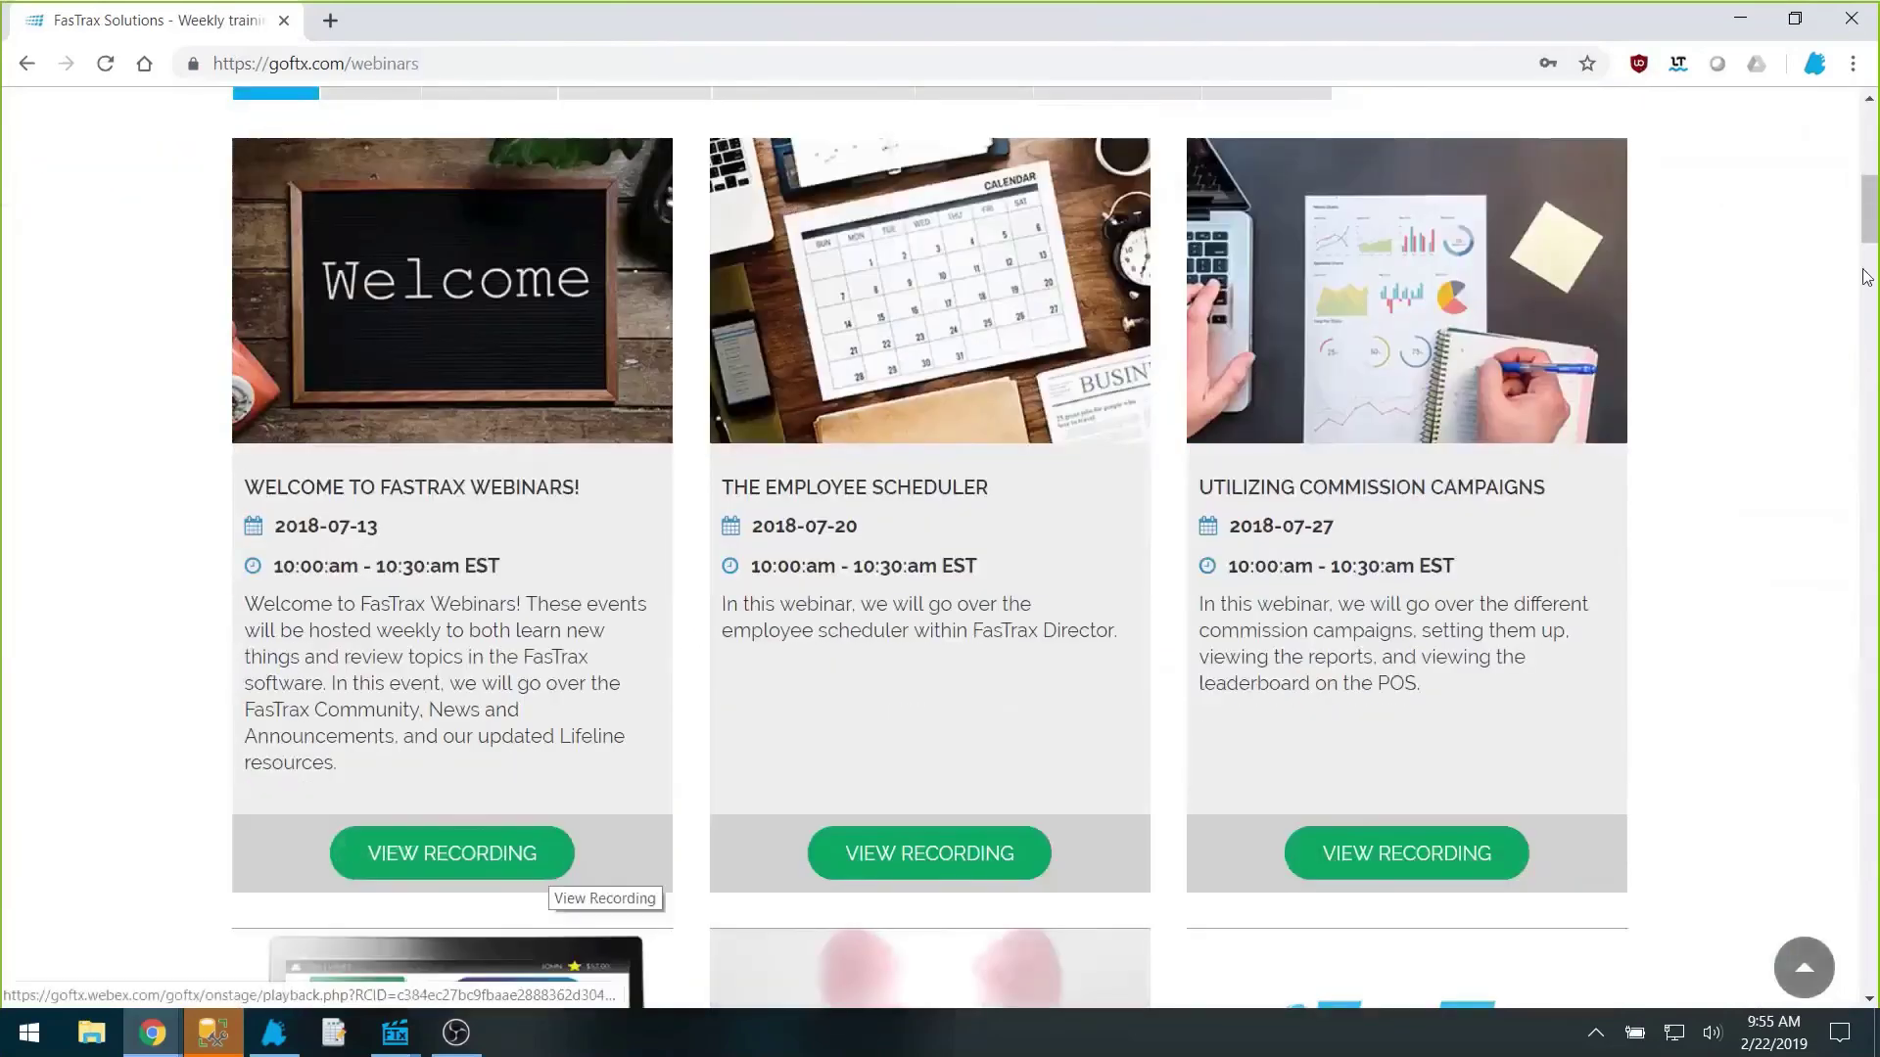
scroll(1003, 337, "down", 15)
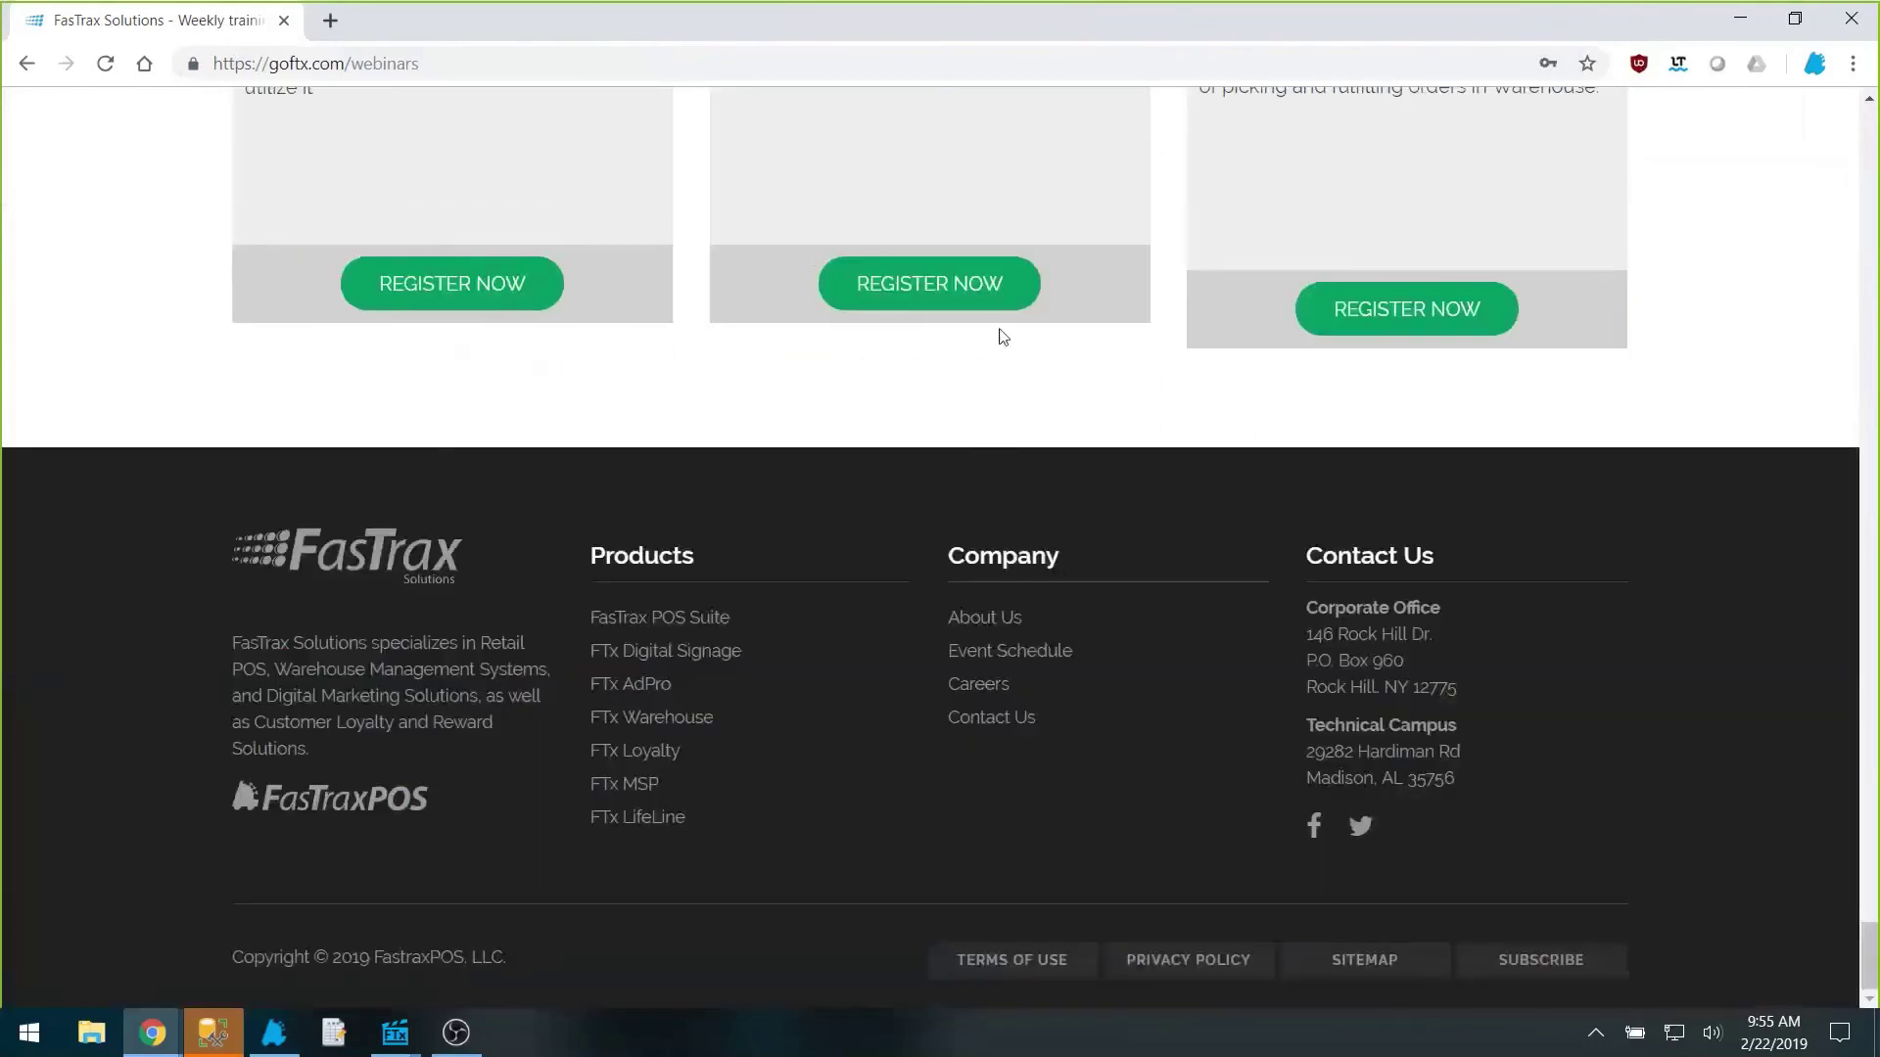
scroll(1469, 491, "up", 4)
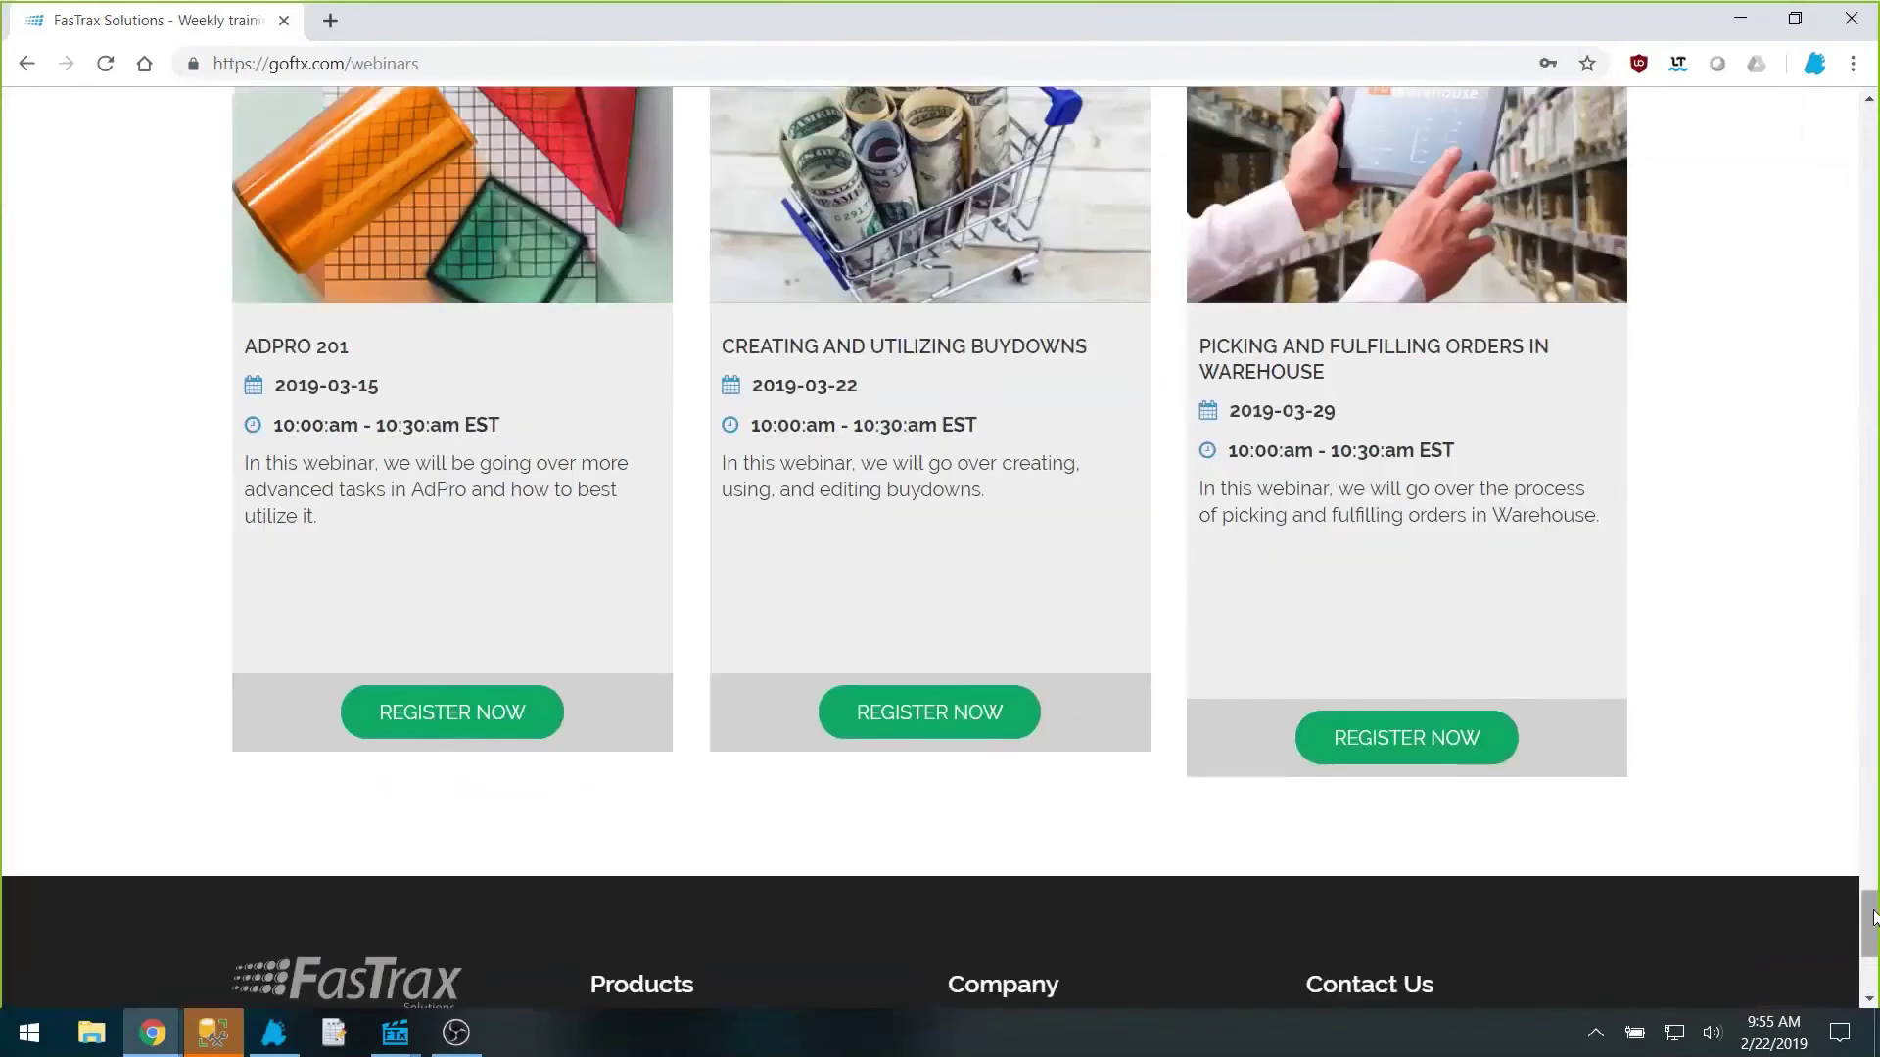
left_click_drag(1874, 917, 1874, 132)
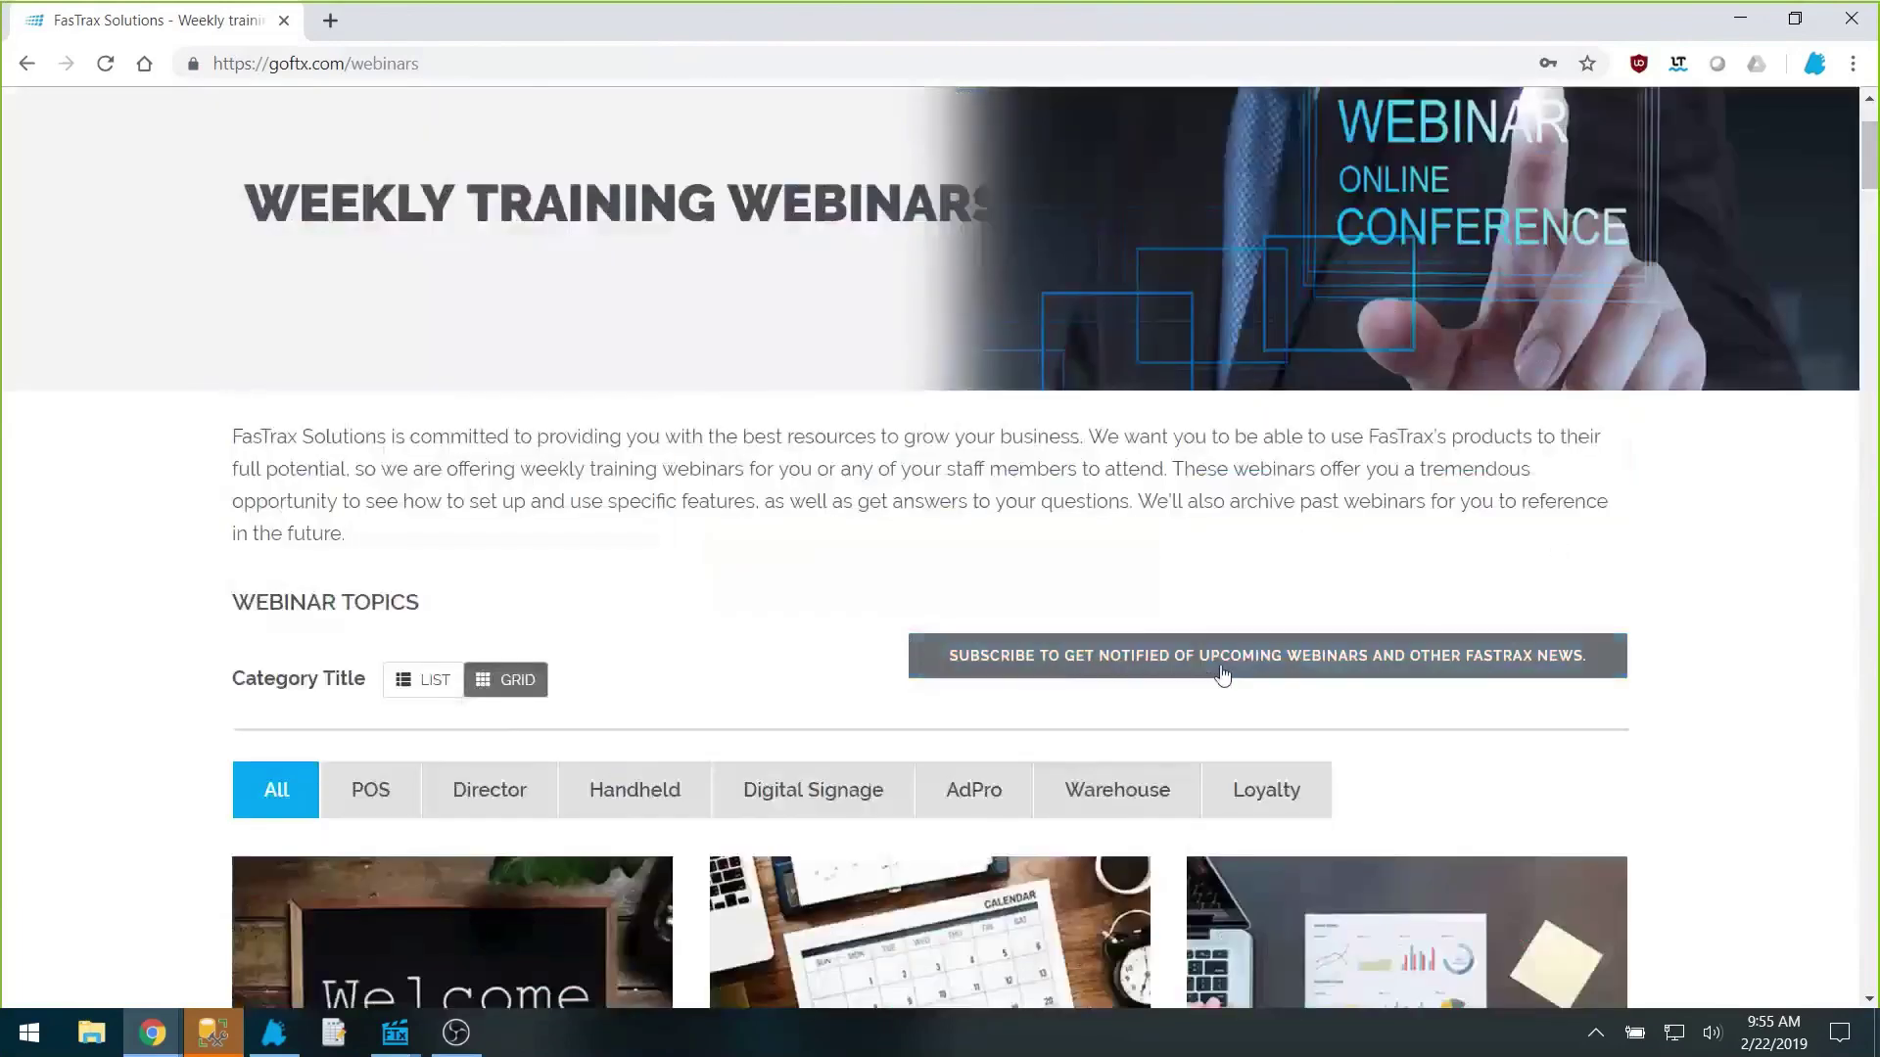